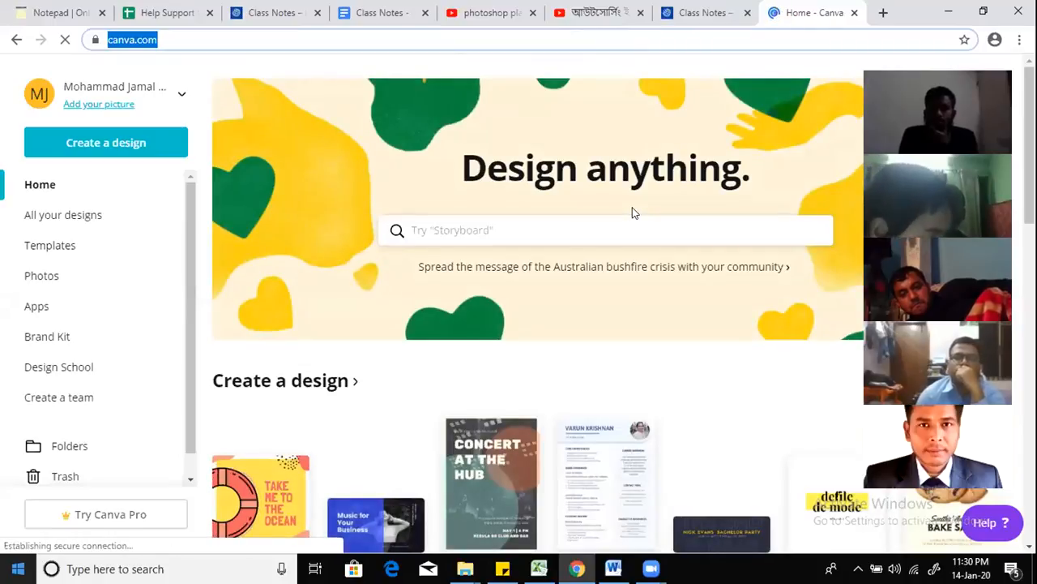
Step: Open Google in a new browser tab and search for "fiverr banner size"
{"action": "left_click", "coordinate": [883, 13]}
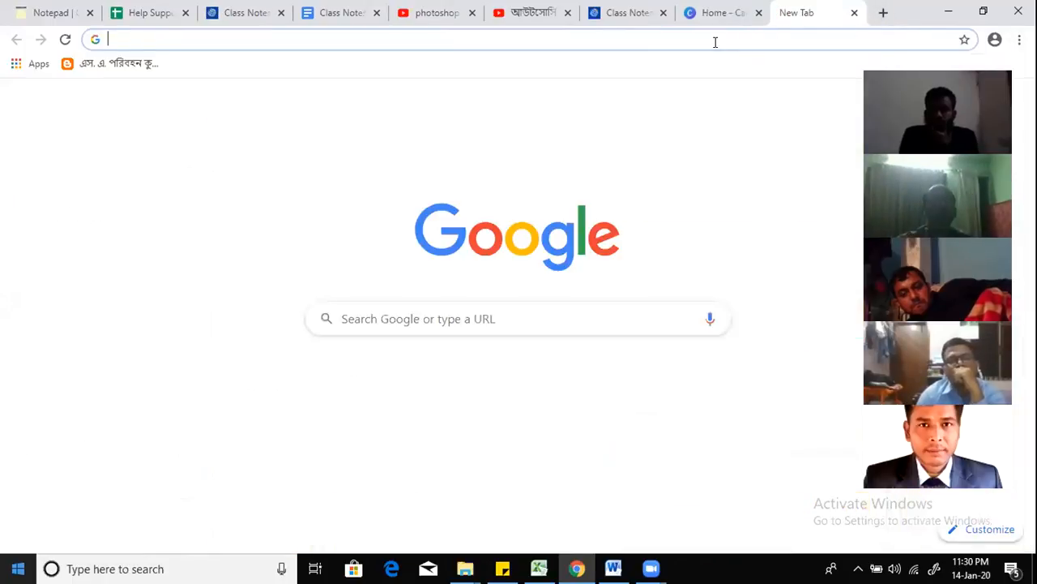
{"action": "type", "text": "g"}
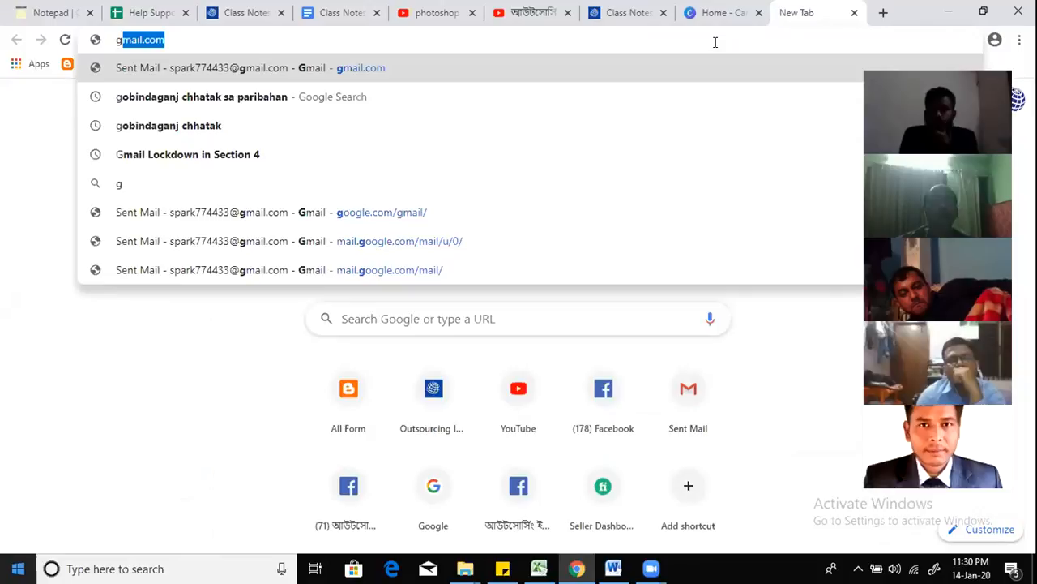
{"action": "type", "text": "o"}
{"action": "key", "text": "Return"}
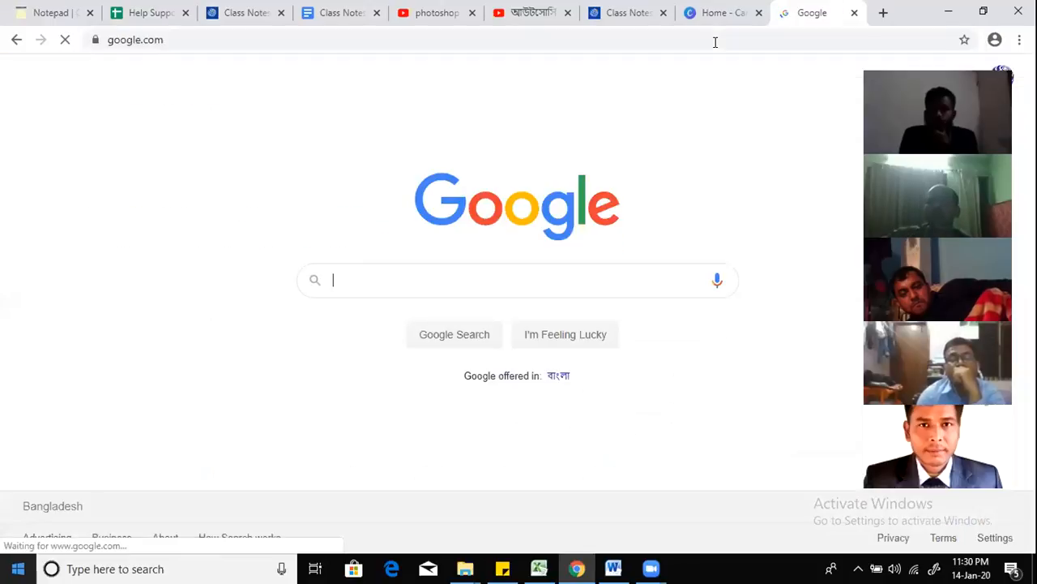
{"action": "type", "text": "fiverr ba"}
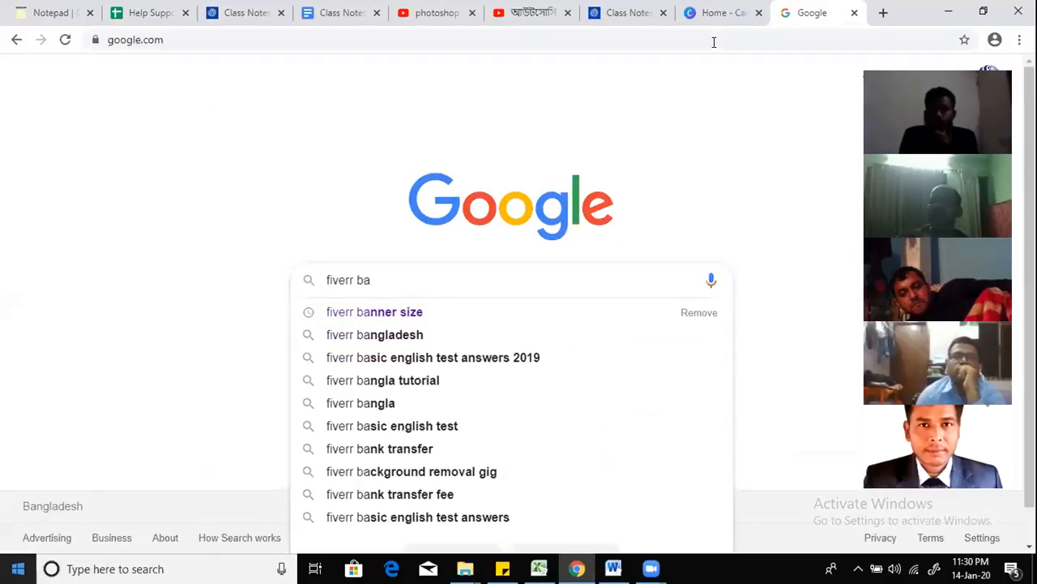
{"action": "left_click", "coordinate": [442, 314]}
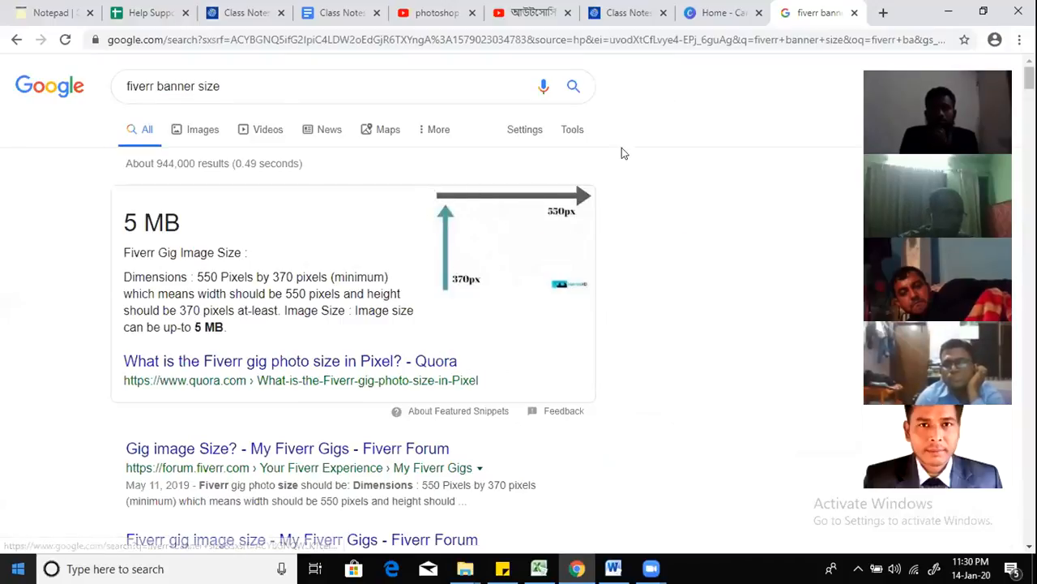
Step: Return to Canva and create a blank design with custom dimensions of 550 × 370 px
{"action": "left_click", "coordinate": [700, 12]}
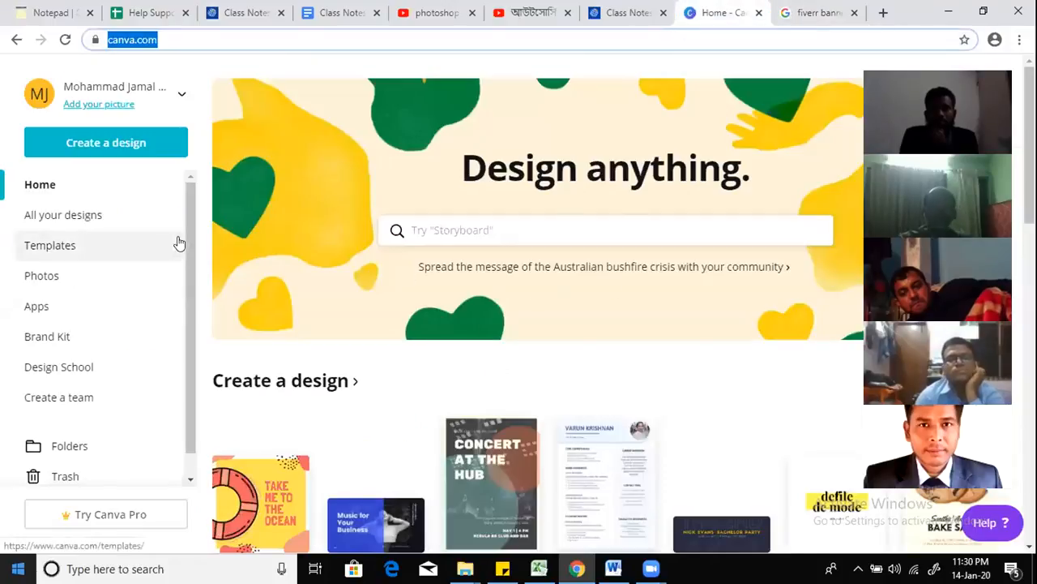
{"action": "left_click", "coordinate": [134, 146]}
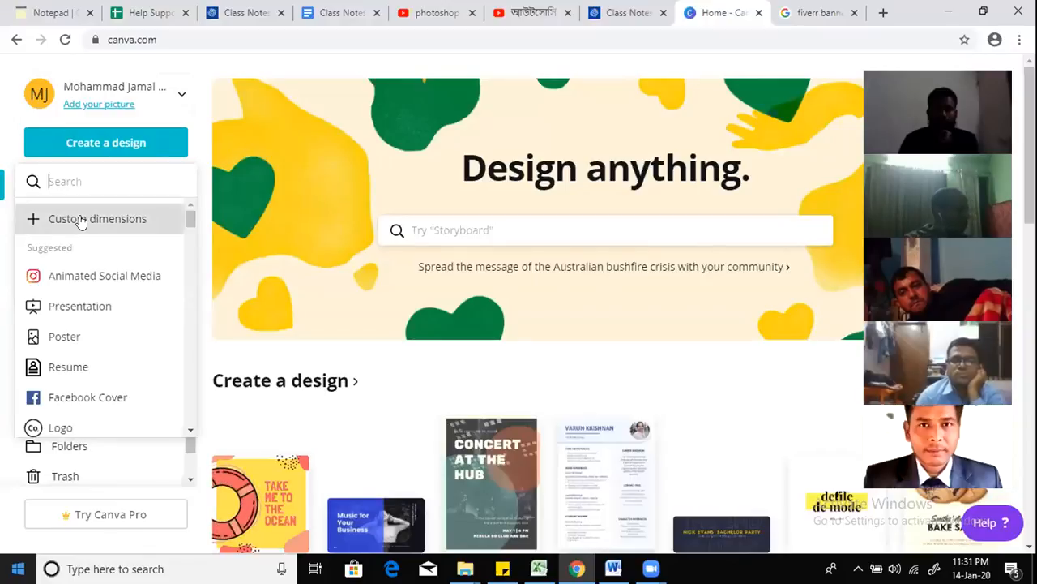
{"action": "left_click", "coordinate": [81, 220]}
{"action": "type", "text": "550"}
{"action": "left_click", "coordinate": [153, 224]}
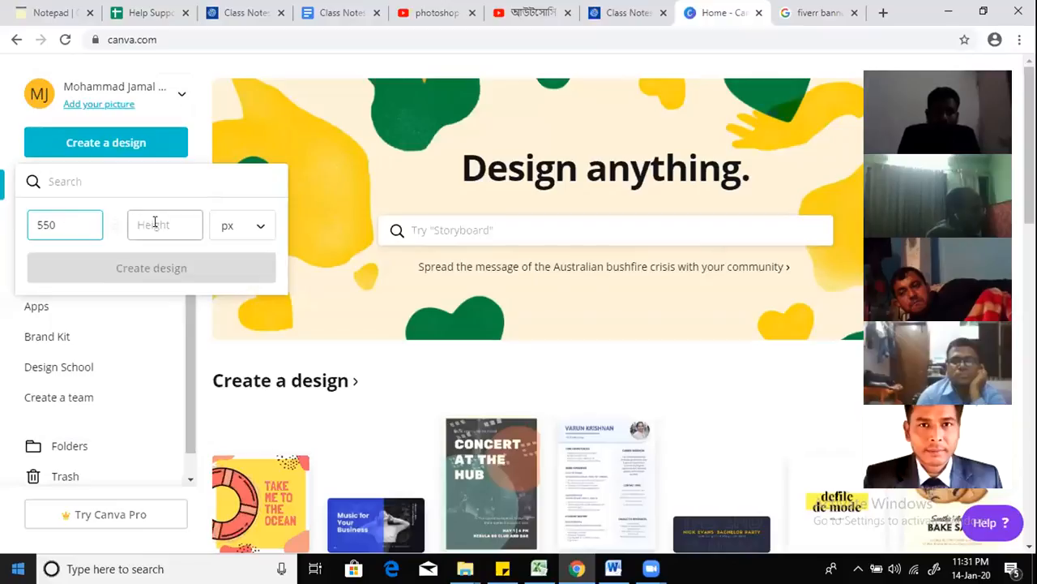
{"action": "type", "text": "370"}
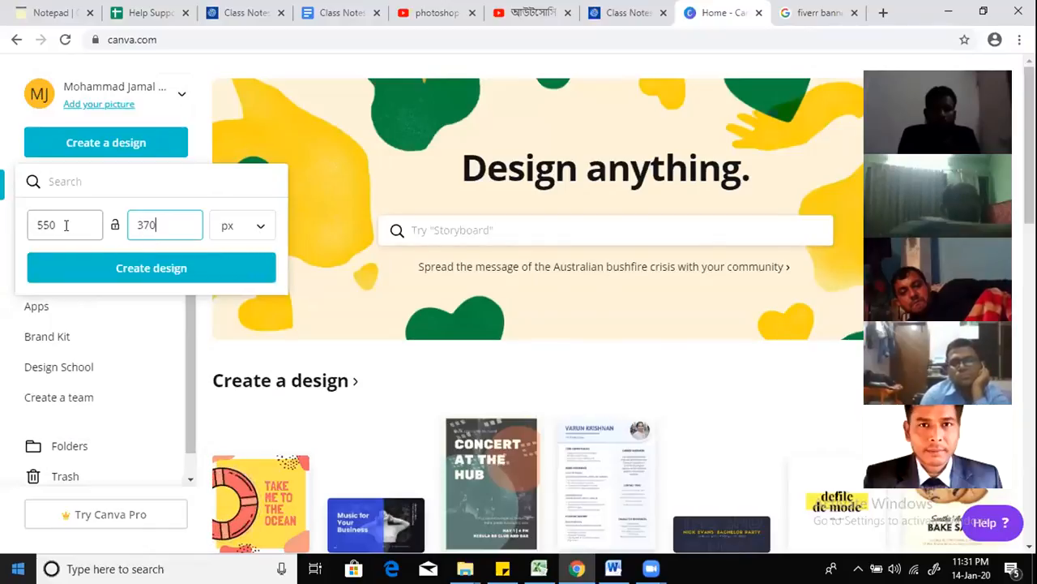
{"action": "left_click", "coordinate": [820, 11]}
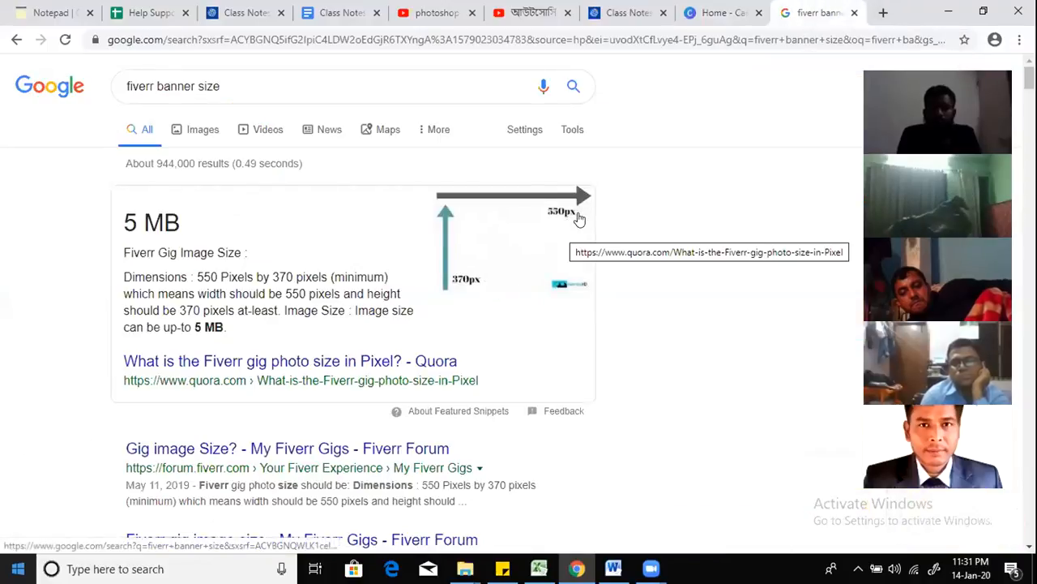
{"action": "left_click", "coordinate": [704, 11]}
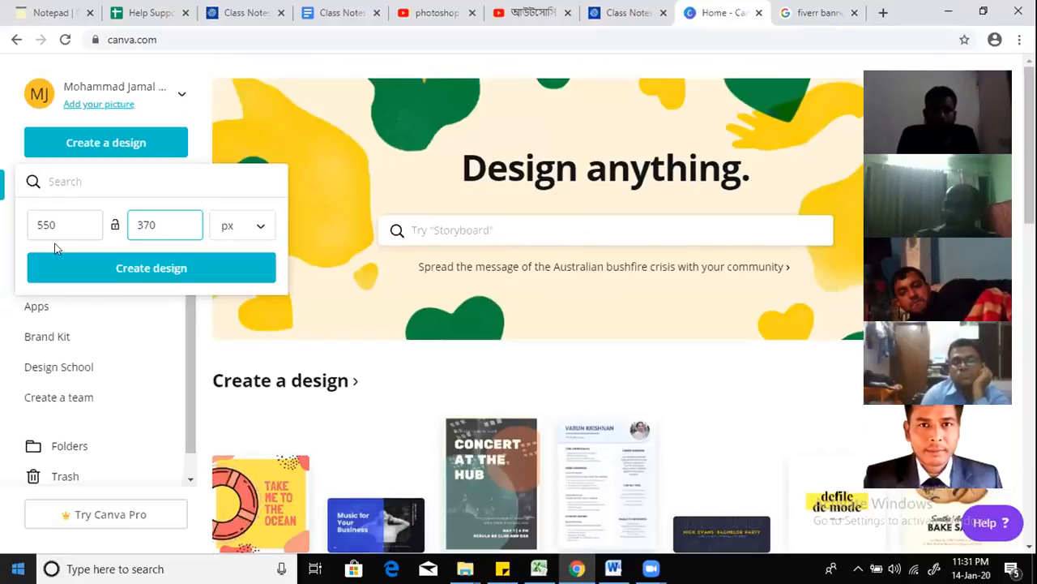
{"action": "left_click", "coordinate": [150, 268]}
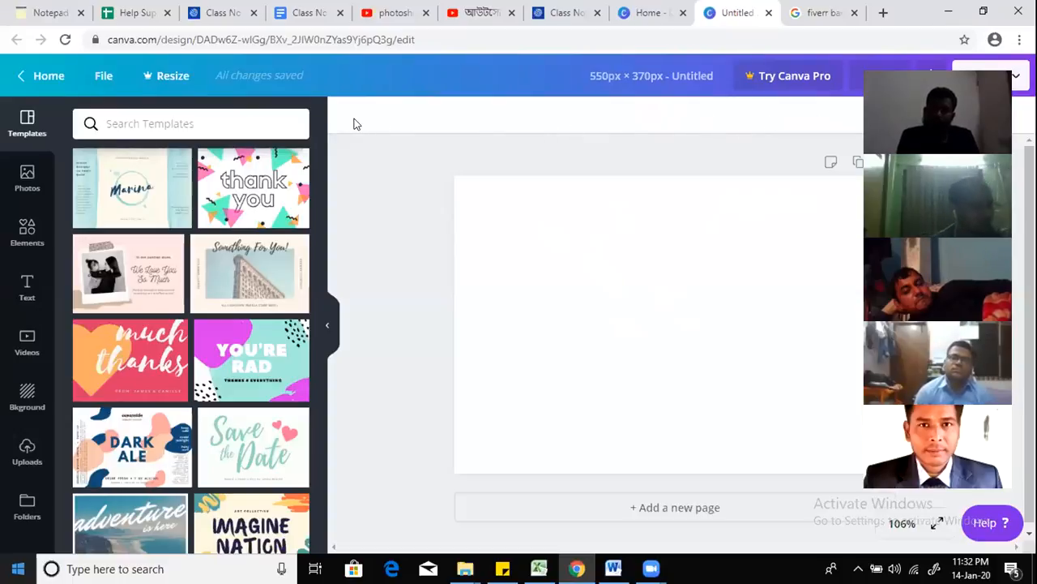
Step: Select the blank page and try the default green, pink and purple colours as its background
{"action": "left_click", "coordinate": [554, 286]}
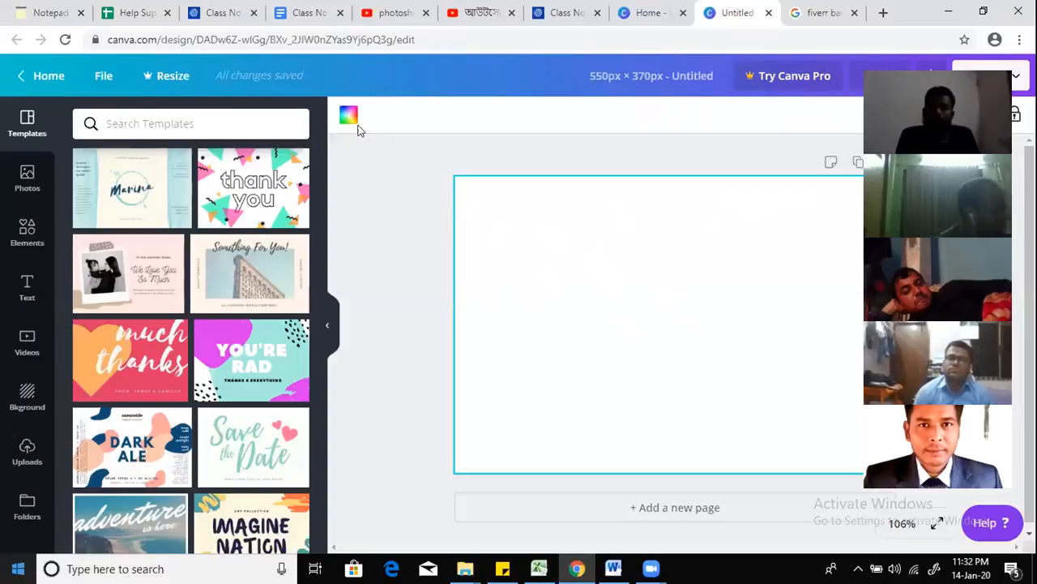
{"action": "left_click", "coordinate": [390, 231]}
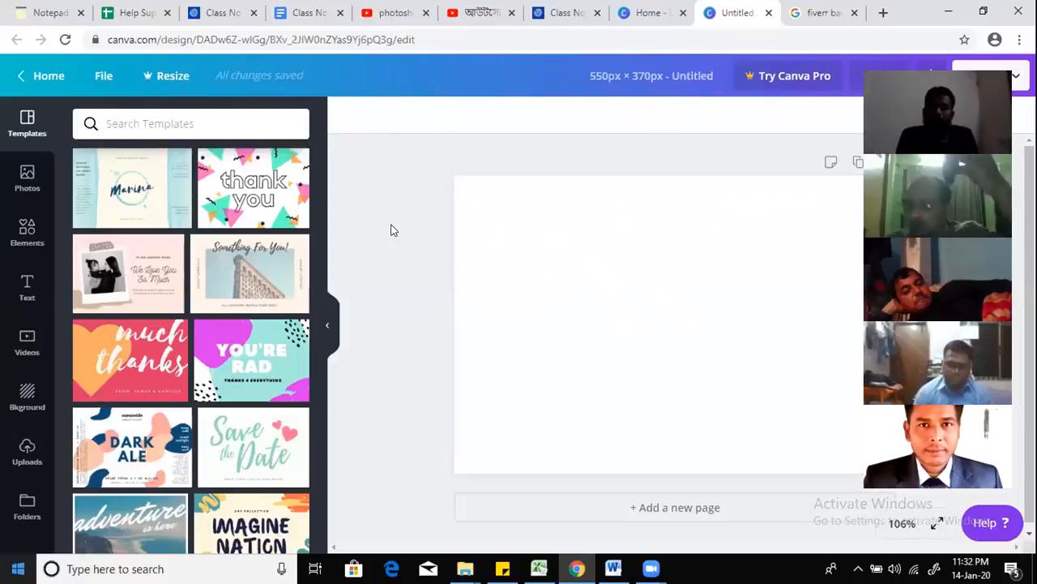
{"action": "left_click", "coordinate": [610, 287]}
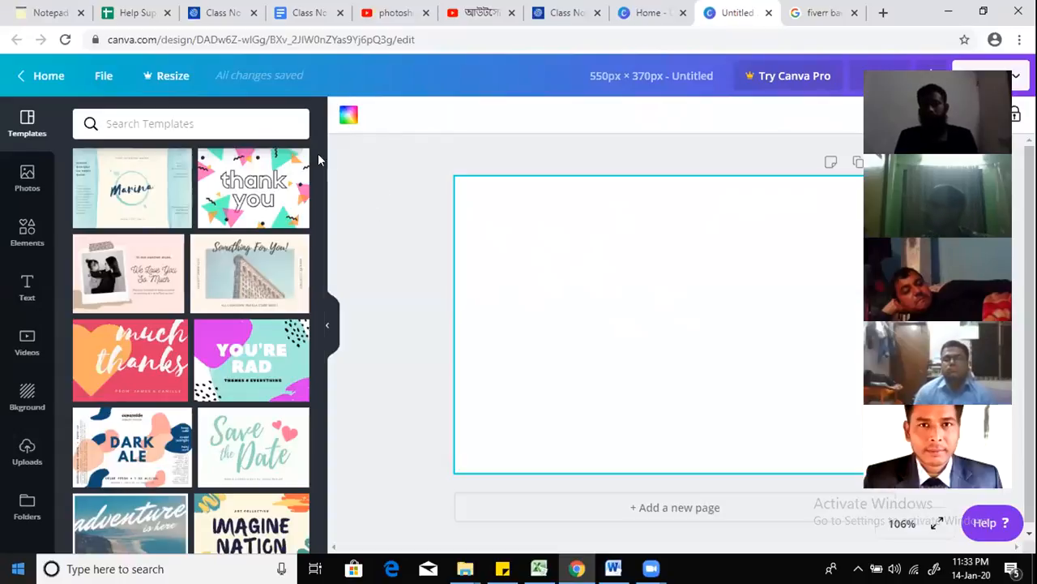
{"action": "left_click", "coordinate": [349, 117]}
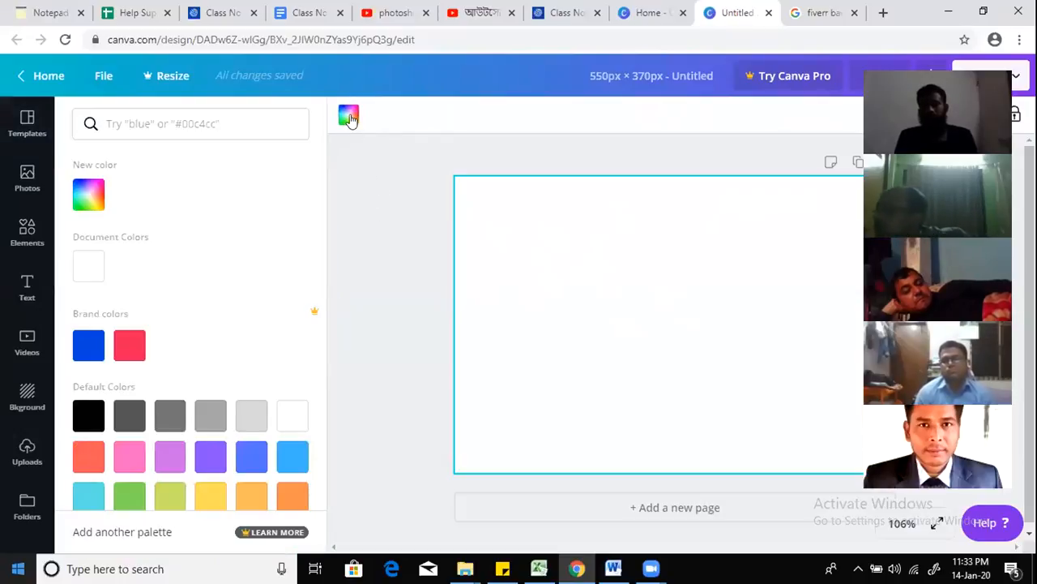
{"action": "left_click", "coordinate": [92, 195]}
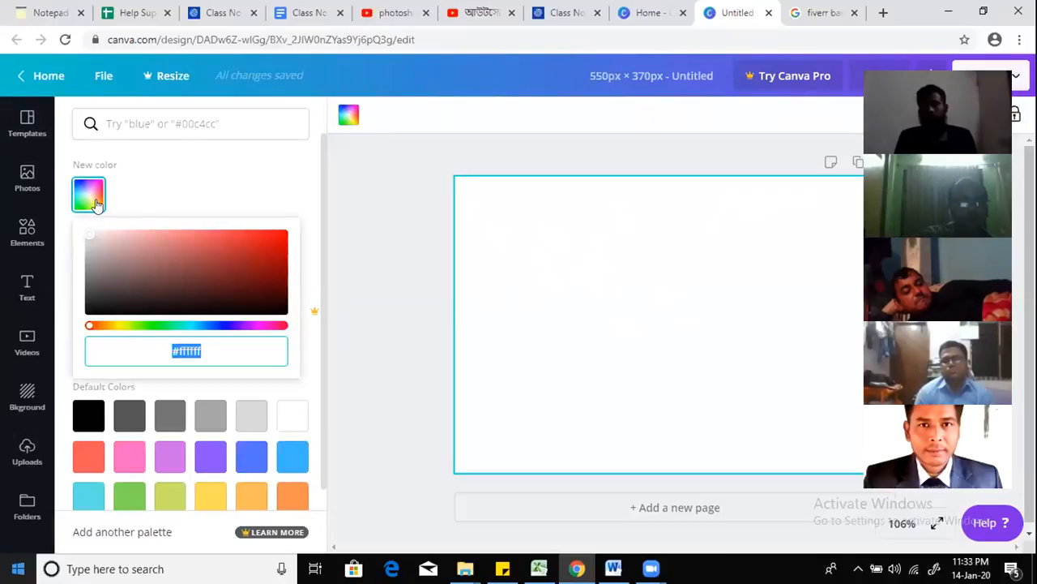
{"action": "left_click", "coordinate": [125, 326]}
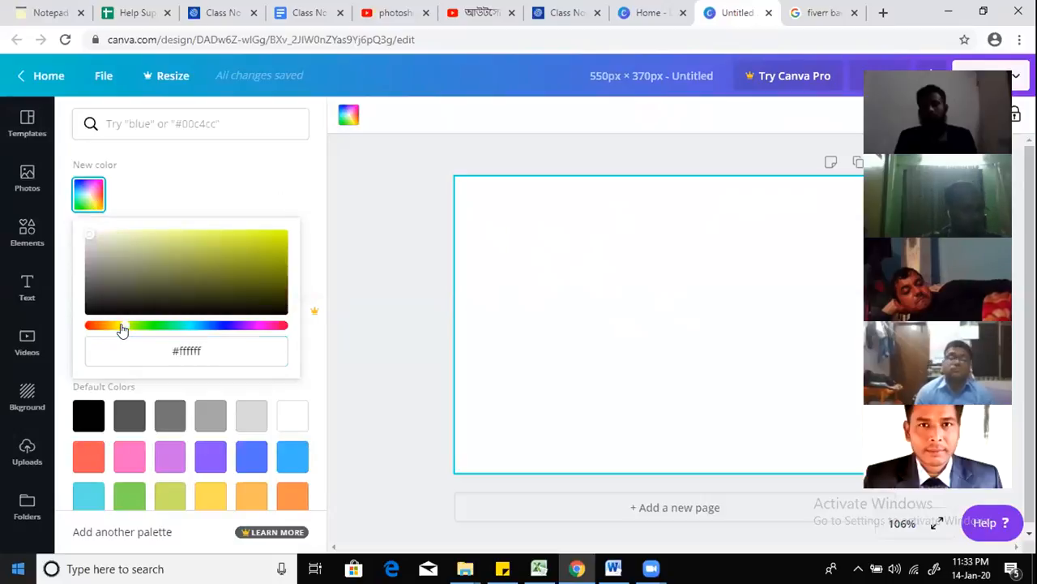
{"action": "left_click", "coordinate": [140, 326]}
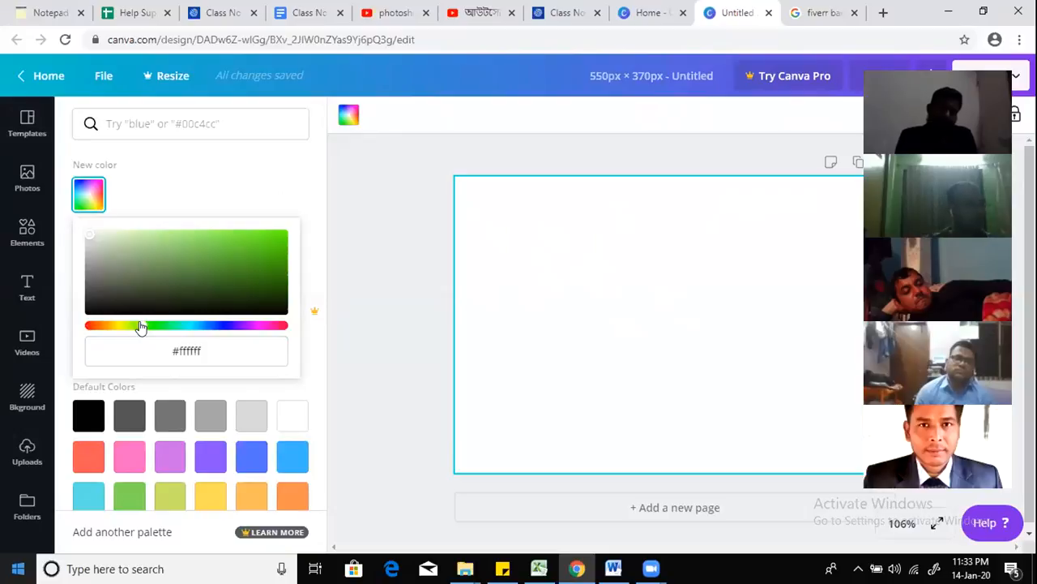
{"action": "left_click", "coordinate": [171, 496]}
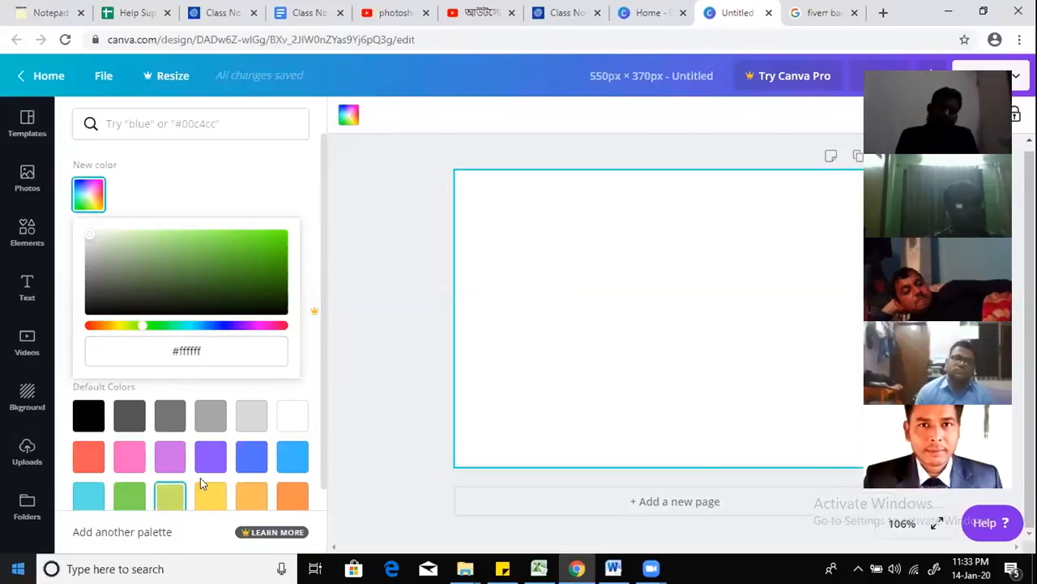
{"action": "left_click", "coordinate": [130, 494]}
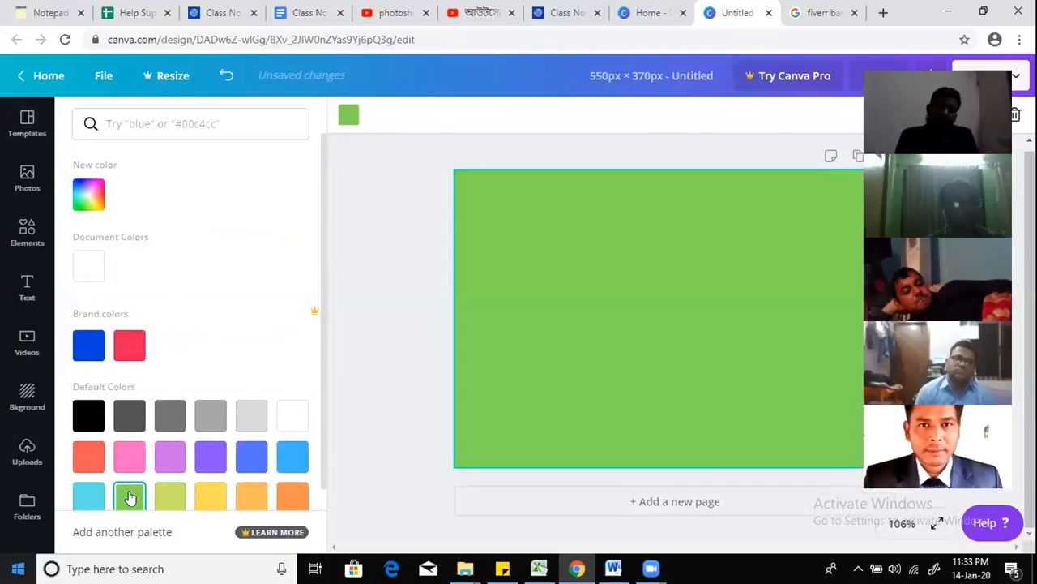
{"action": "left_click", "coordinate": [130, 456]}
{"action": "left_click", "coordinate": [210, 456]}
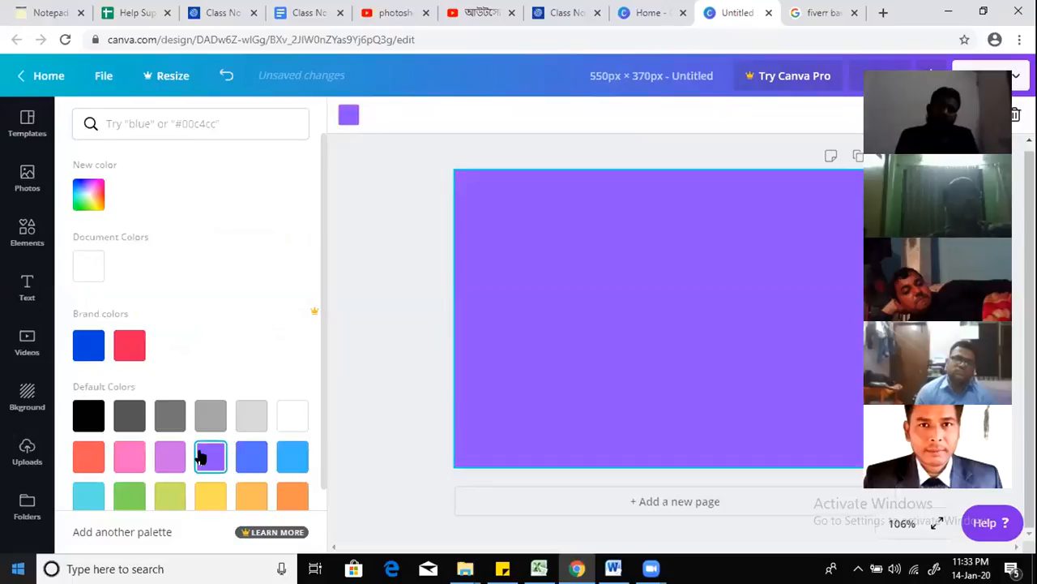
Step: Try different hues for a new custom background colour and fill the page with the default yellow
{"action": "left_click", "coordinate": [88, 195]}
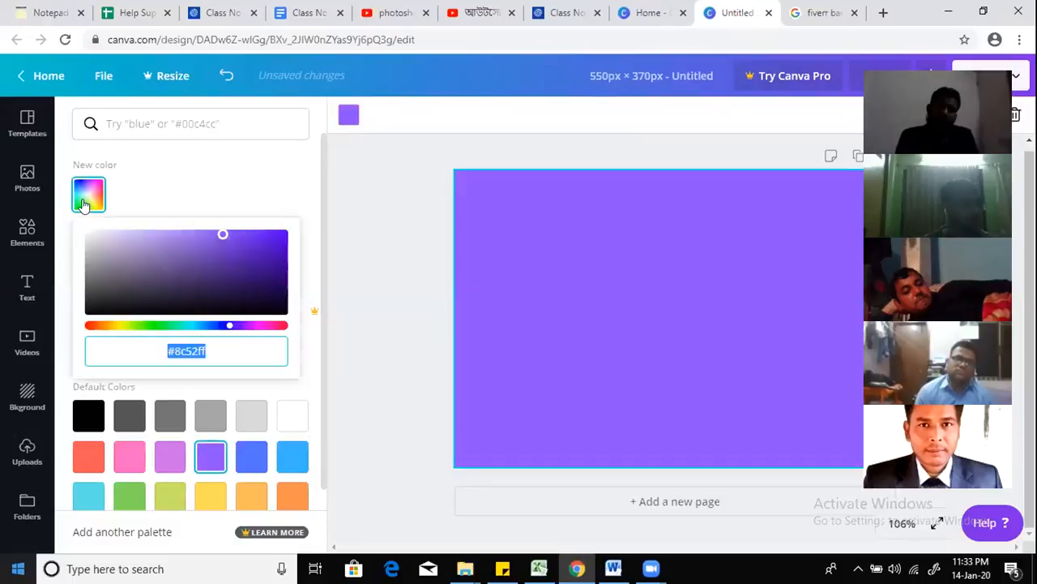
{"action": "left_click", "coordinate": [128, 326]}
{"action": "left_click_drag", "start_coordinate": [125, 330], "coordinate": [264, 344]}
{"action": "left_click_drag", "start_coordinate": [280, 325], "coordinate": [130, 325]}
{"action": "left_click", "coordinate": [207, 497]}
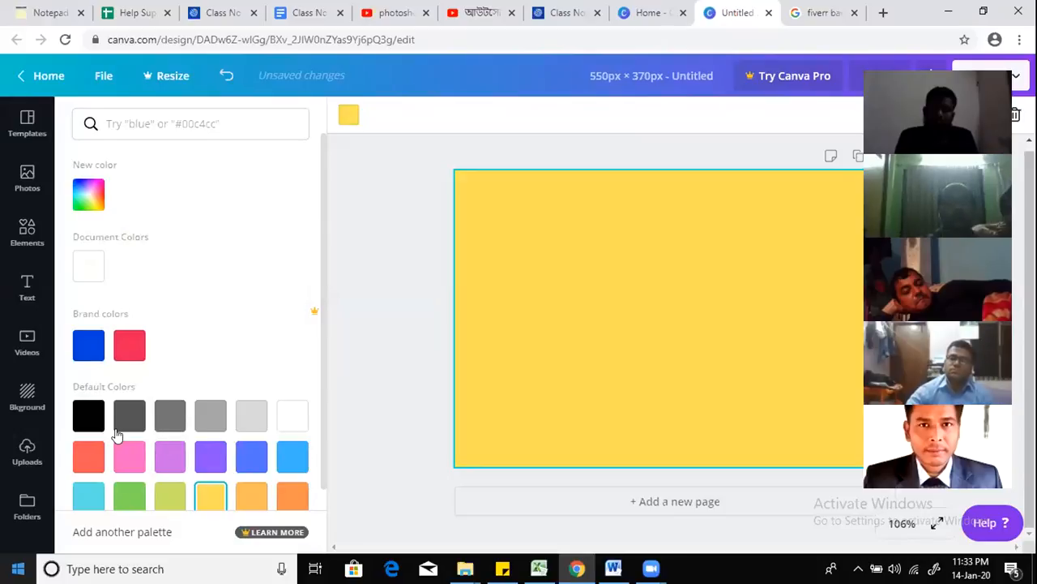
{"action": "left_click", "coordinate": [390, 297]}
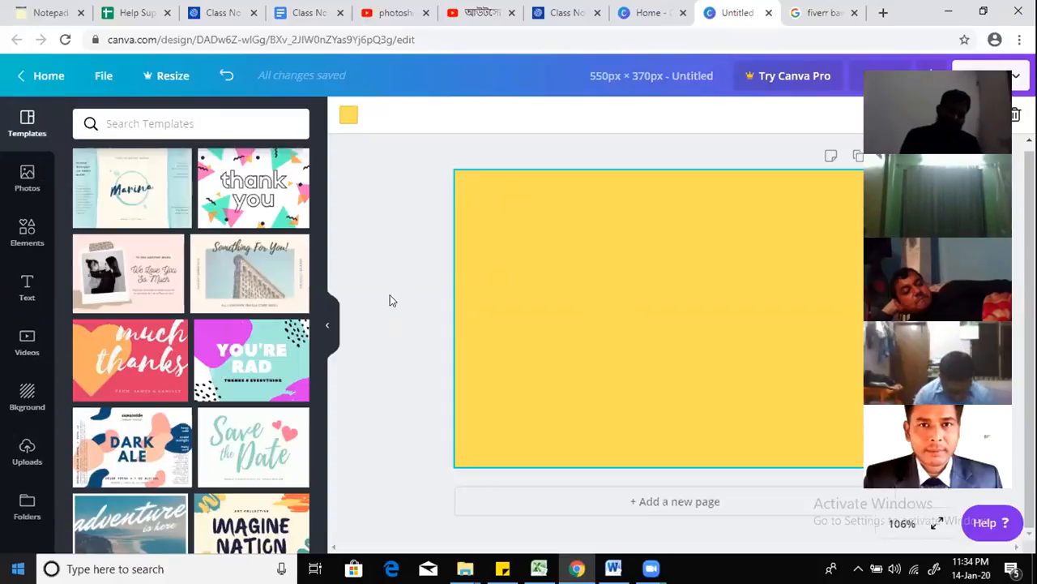
{"action": "left_click", "coordinate": [377, 260]}
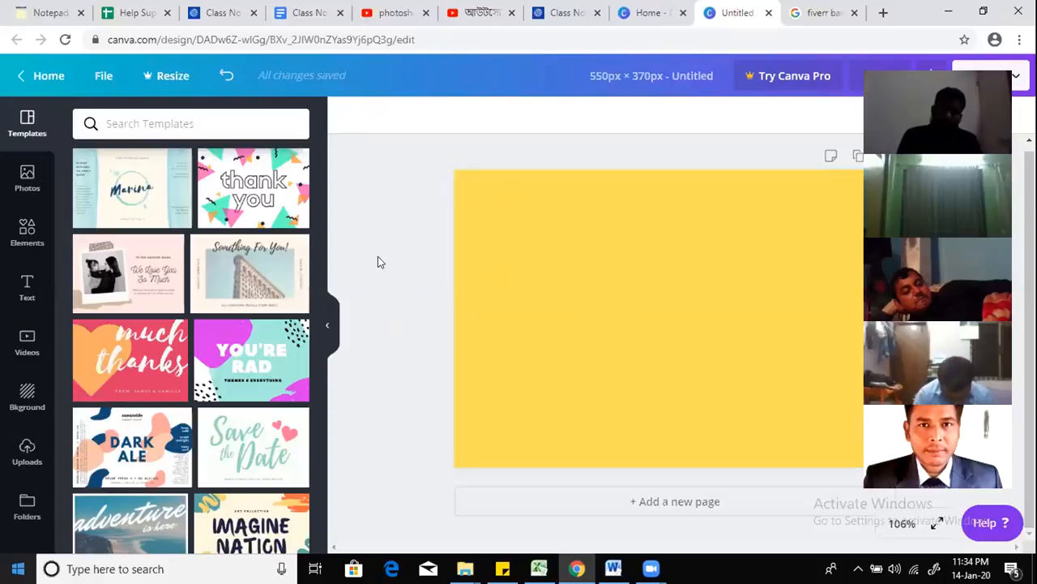
Step: Try the wooden plank, dark smoke and dark grey gradient images as the page background
{"action": "left_click", "coordinate": [27, 395]}
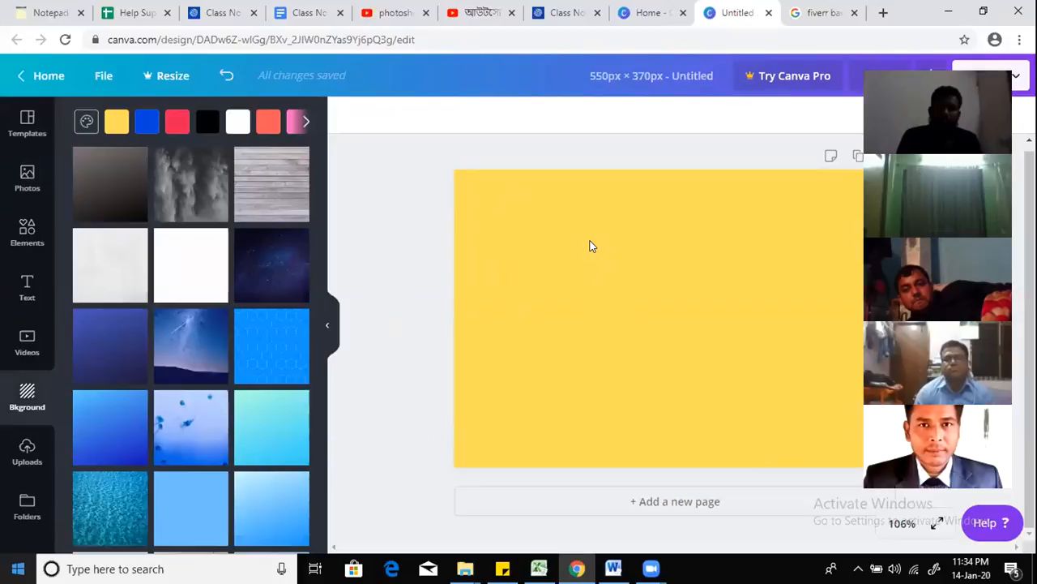
{"action": "left_click", "coordinate": [262, 181]}
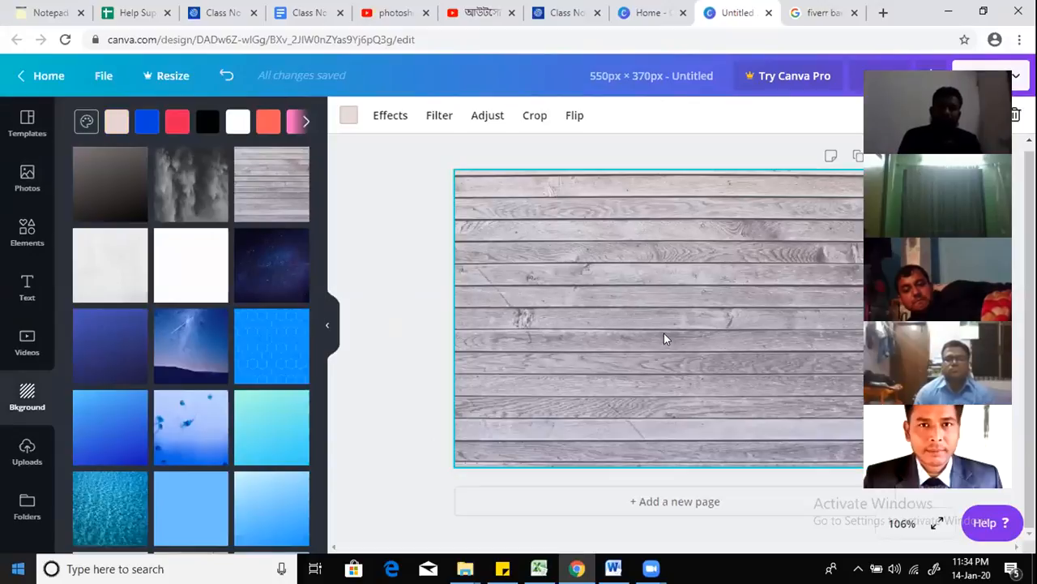
{"action": "left_click", "coordinate": [182, 184]}
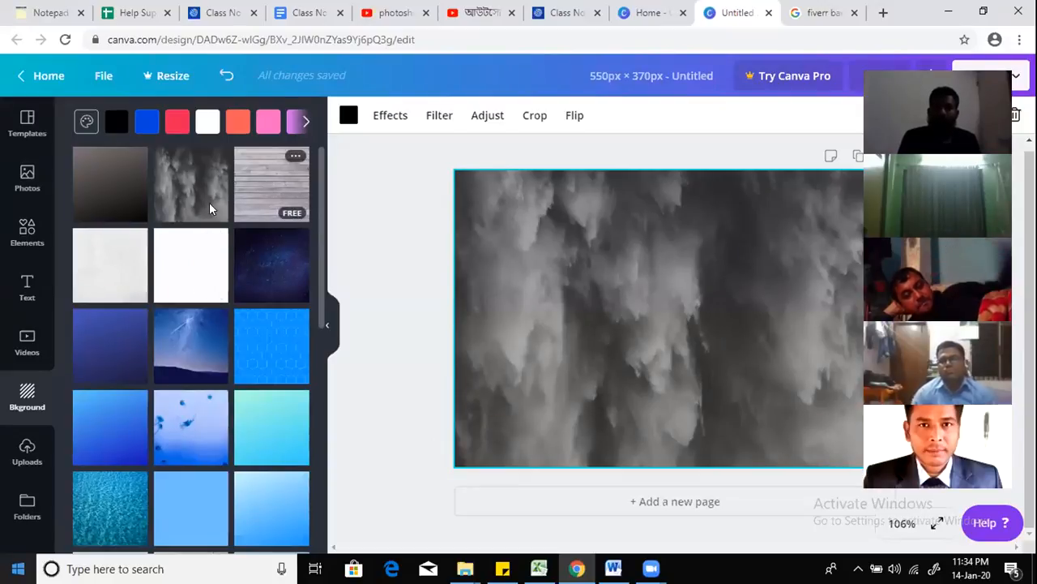
{"action": "left_click", "coordinate": [180, 191]}
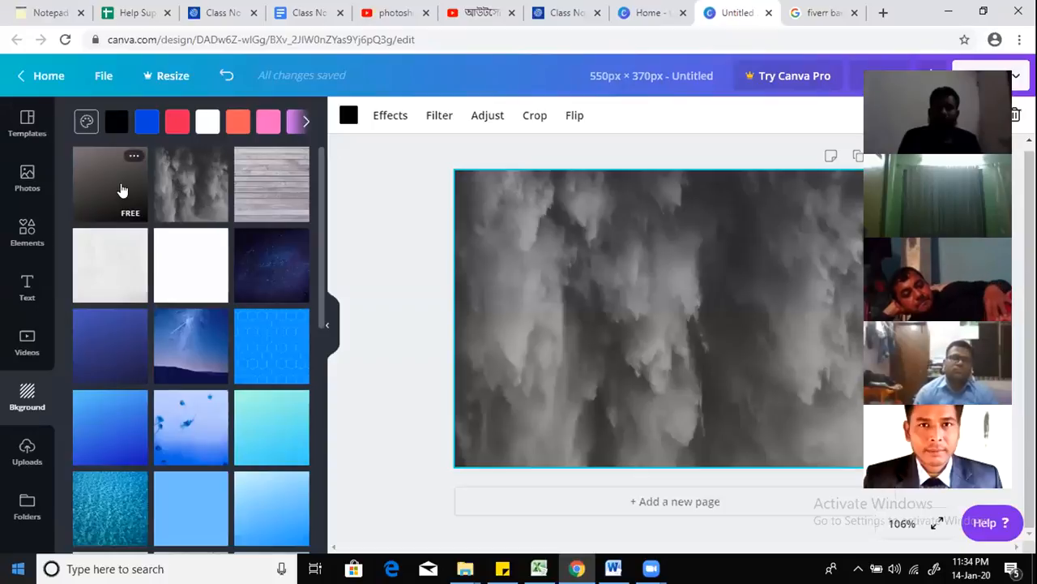
{"action": "left_click", "coordinate": [121, 190]}
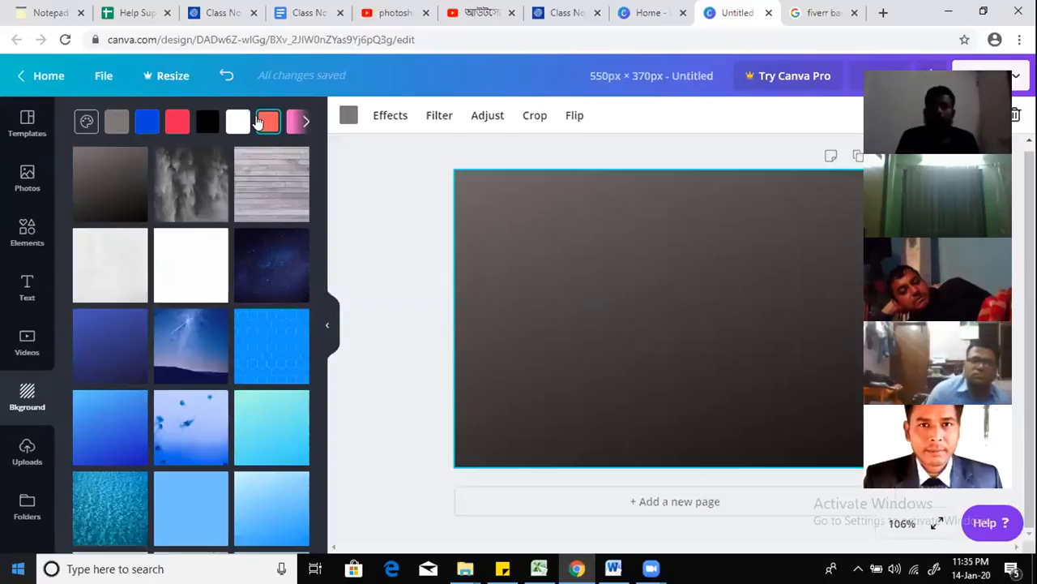
Step: Try solid coral and red for the page background and settle on the blue brand colour
{"action": "left_click", "coordinate": [257, 122]}
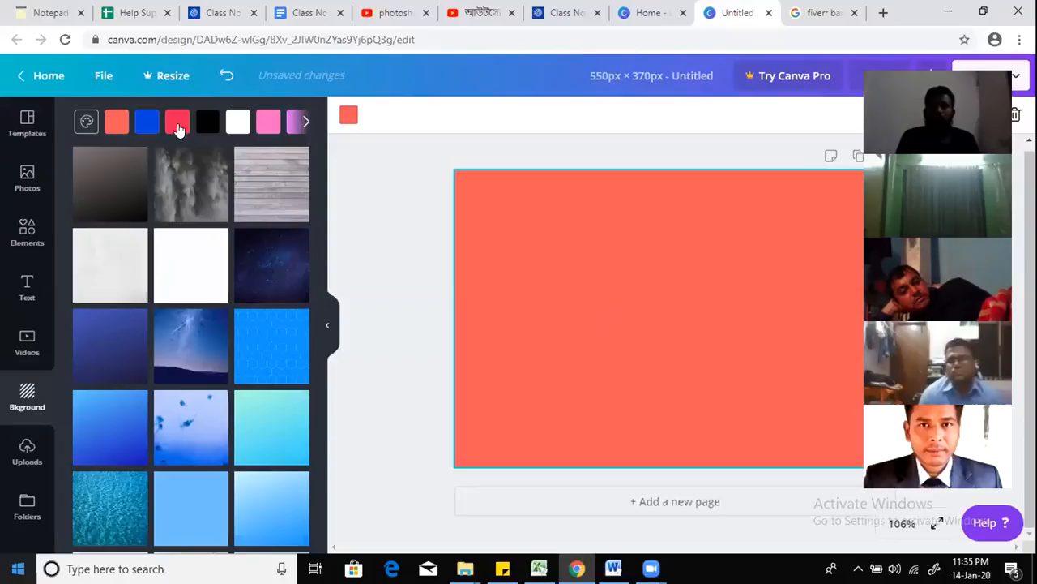
{"action": "left_click", "coordinate": [177, 121]}
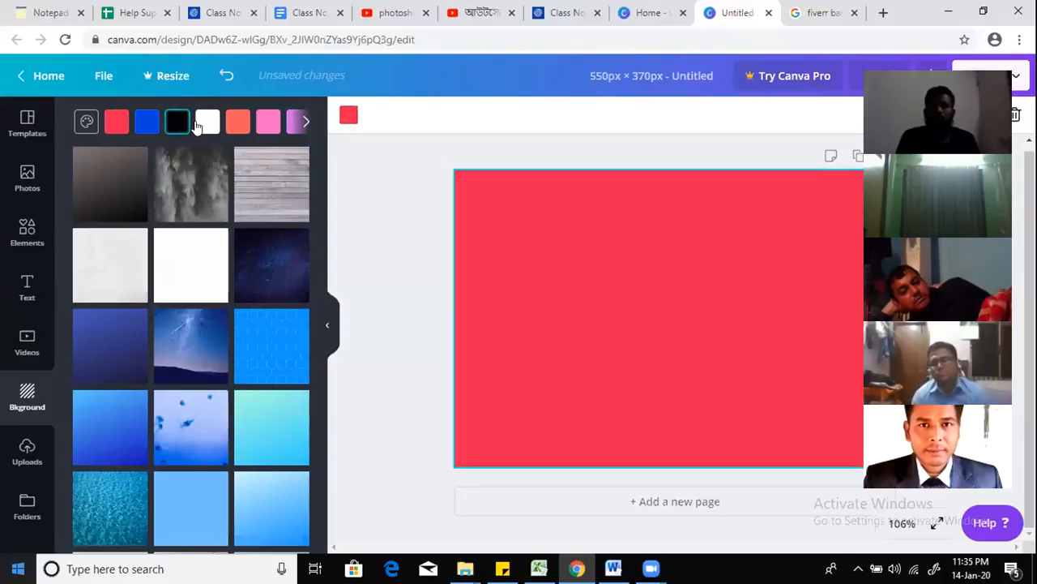
{"action": "left_click", "coordinate": [199, 123]}
{"action": "left_click", "coordinate": [146, 122]}
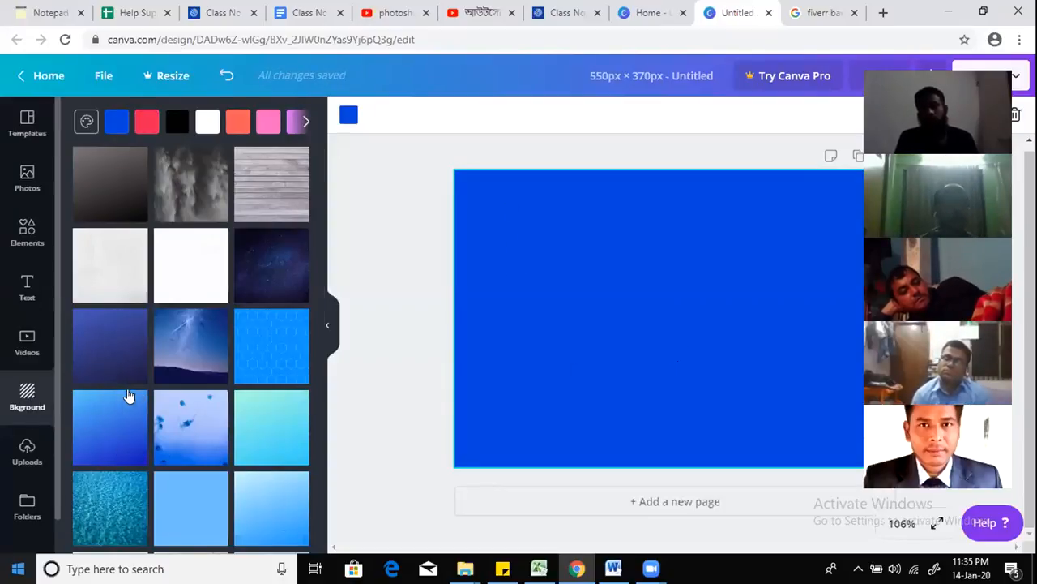
{"action": "mouse_move", "coordinate": [118, 408]}
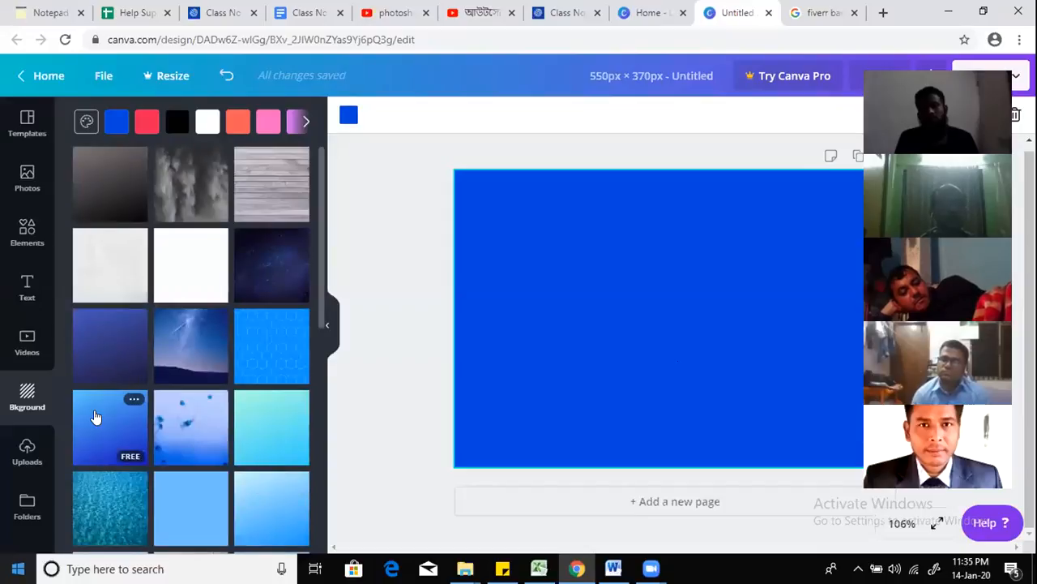
Step: Try the blue gradient, light blue zigzag pattern and sandy beach photo as the page background
{"action": "left_click", "coordinate": [104, 426]}
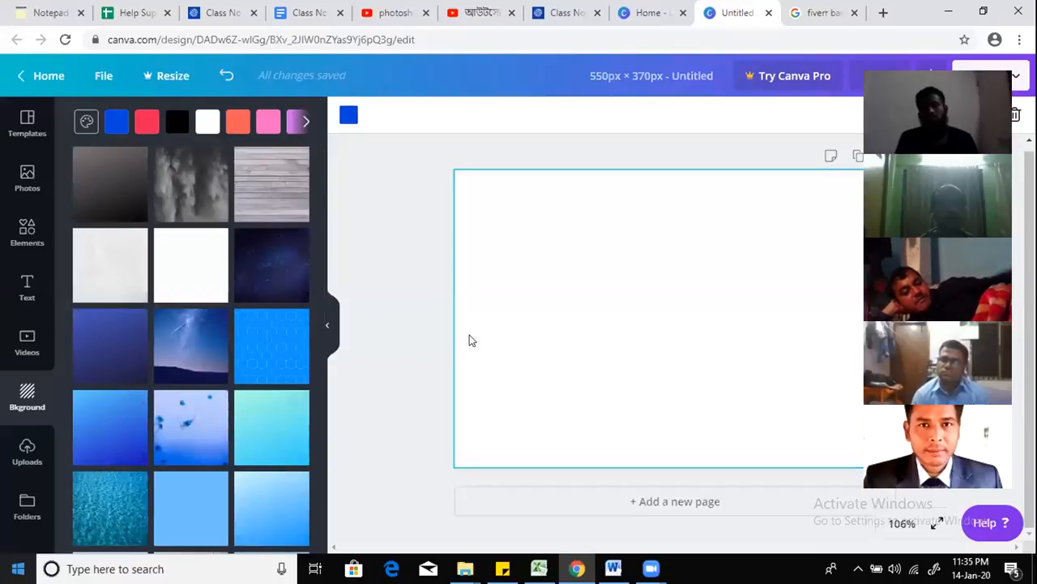
{"action": "scroll", "coordinate": [179, 412], "scroll_direction": "down", "scroll_amount": 4}
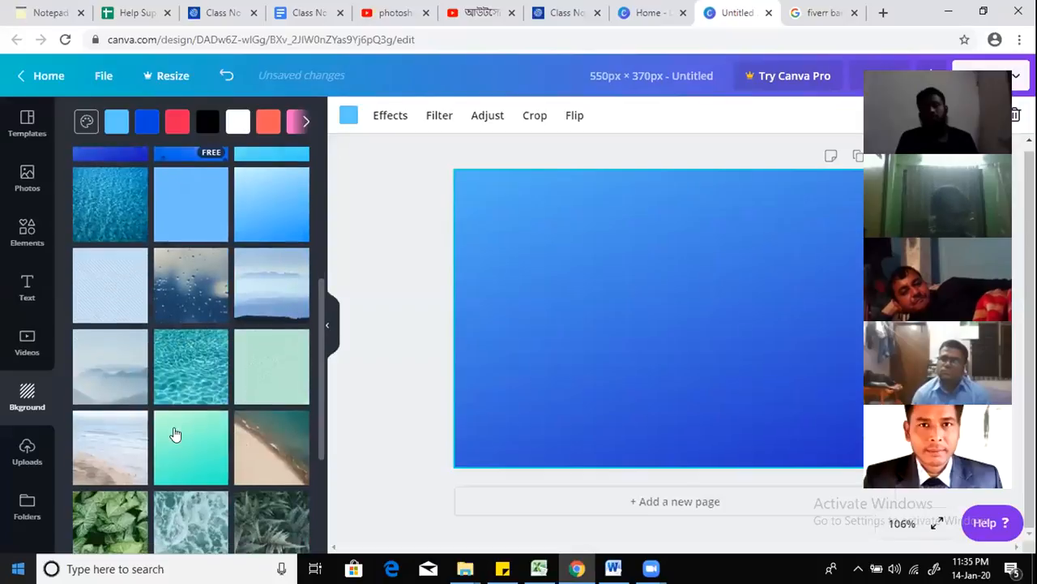
{"action": "left_click", "coordinate": [185, 197]}
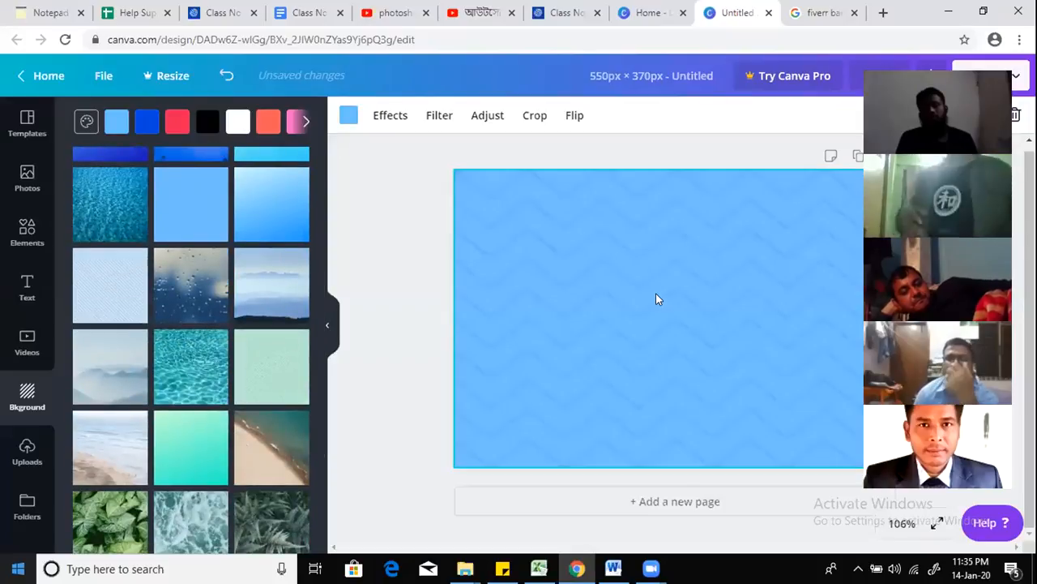
{"action": "scroll", "coordinate": [205, 420], "scroll_direction": "down", "scroll_amount": 3}
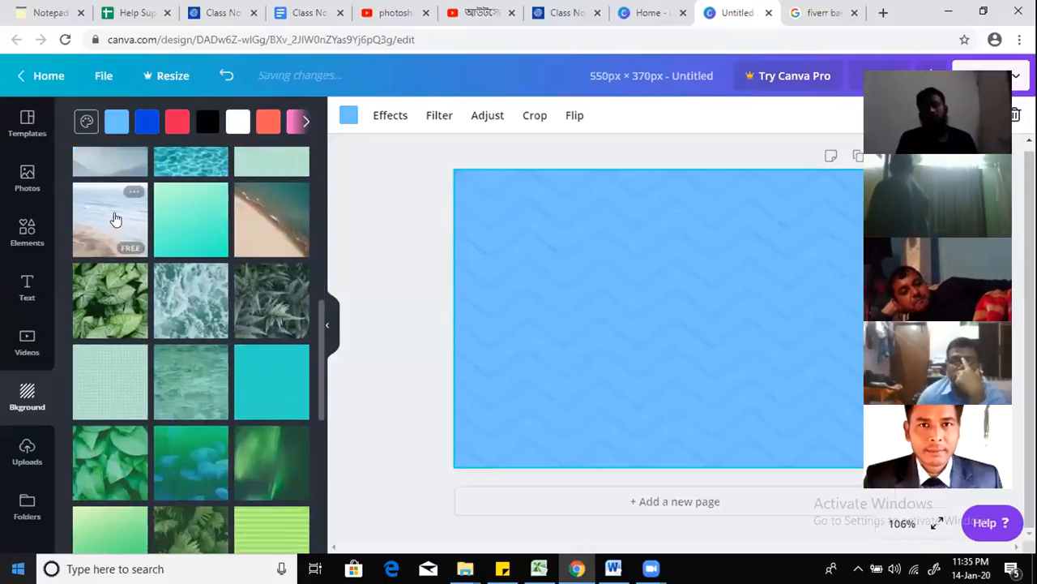
{"action": "left_click", "coordinate": [115, 219]}
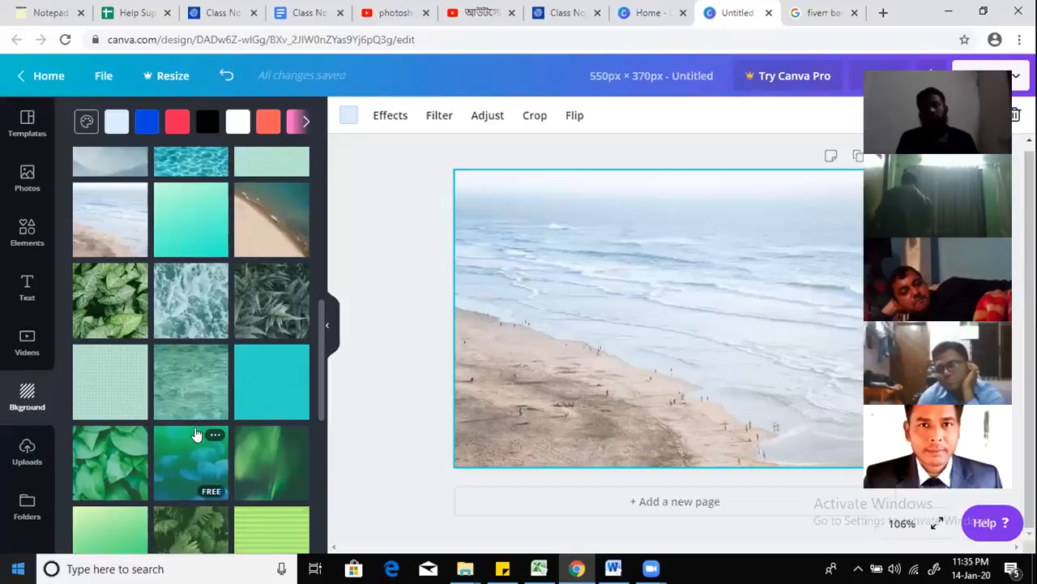
Step: Try the dark fern, broad green leaves and green hills photos as the page background
{"action": "scroll", "coordinate": [138, 413], "scroll_direction": "down", "scroll_amount": 1}
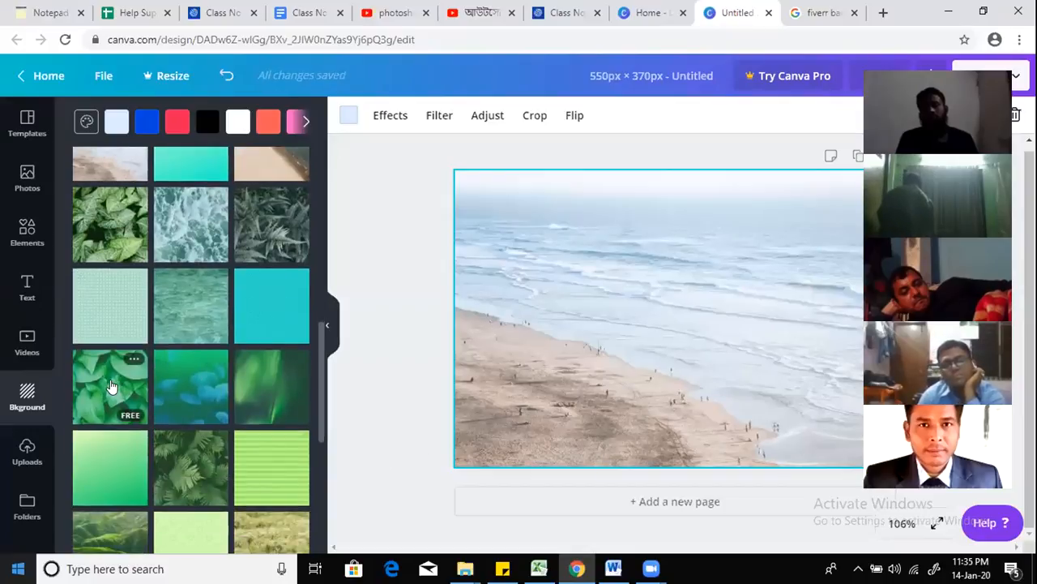
{"action": "scroll", "coordinate": [243, 438], "scroll_direction": "down", "scroll_amount": 2}
{"action": "left_click", "coordinate": [205, 299]}
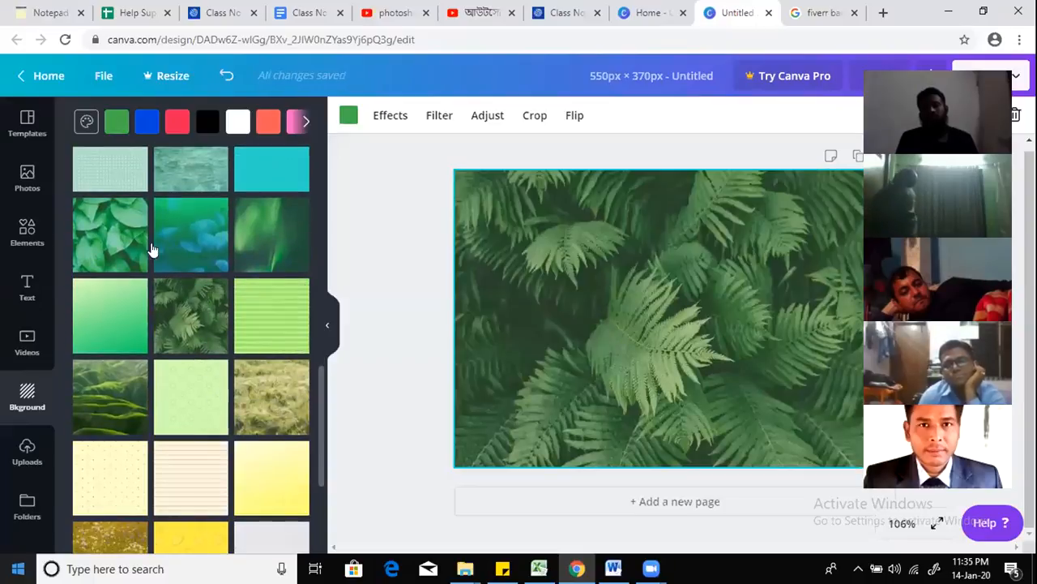
{"action": "left_click", "coordinate": [120, 231]}
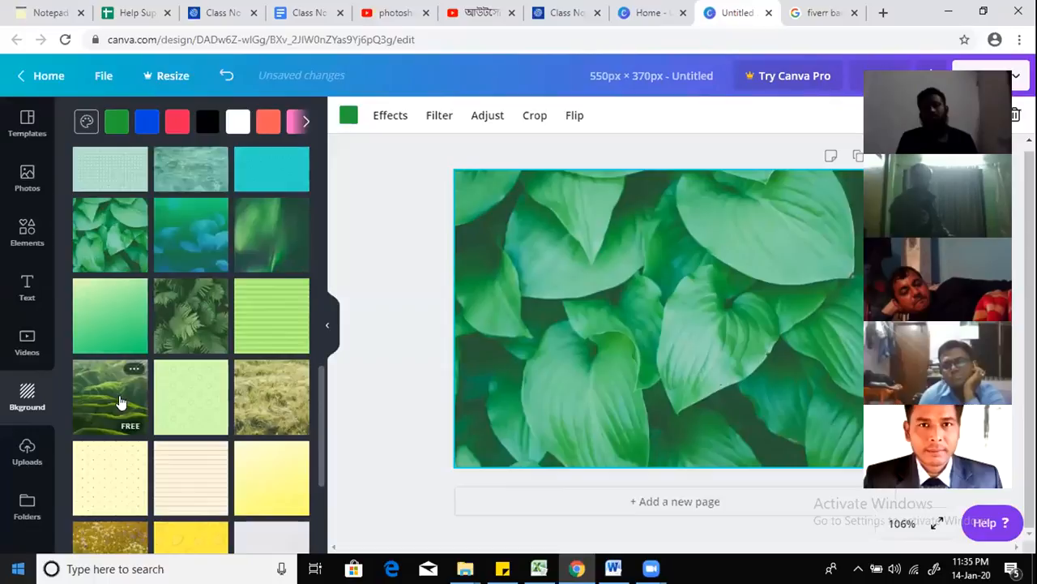
{"action": "left_click", "coordinate": [119, 403]}
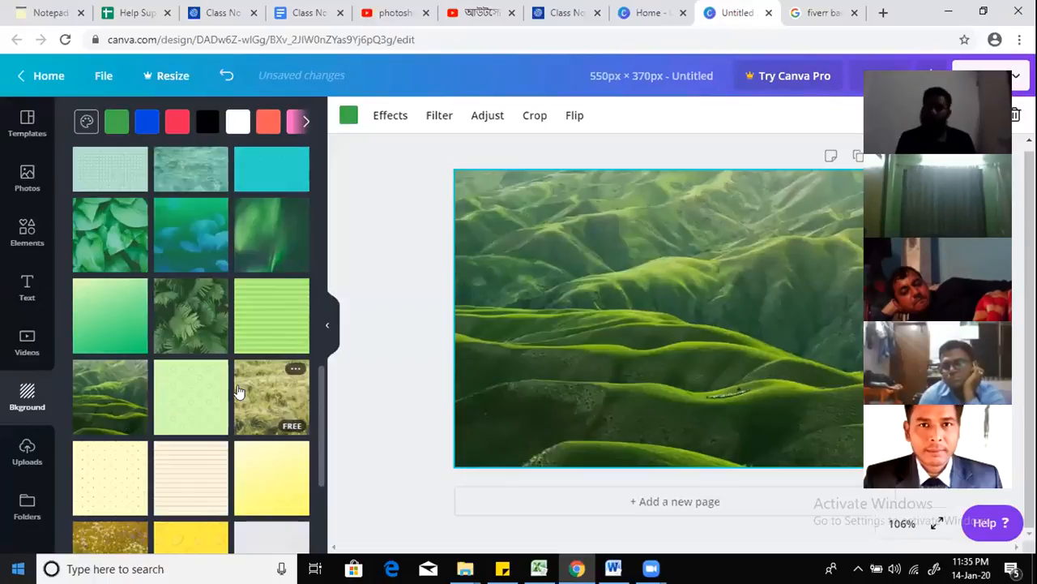
Step: Try the red brick wall and the pink gradient as the page background
{"action": "scroll", "coordinate": [236, 389], "scroll_direction": "down", "scroll_amount": 5}
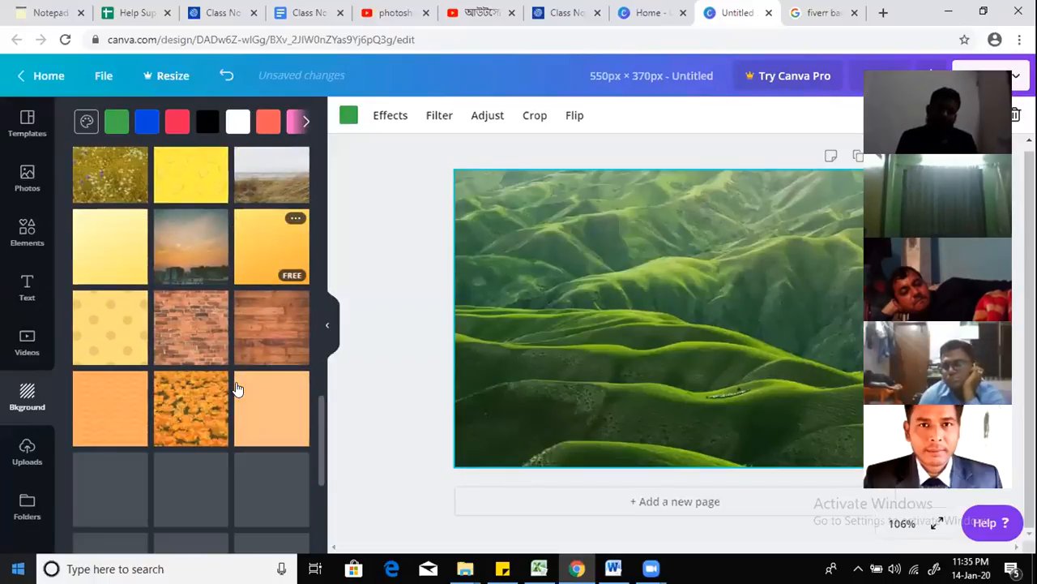
{"action": "scroll", "coordinate": [237, 390], "scroll_direction": "down", "scroll_amount": 2}
{"action": "left_click", "coordinate": [194, 160]}
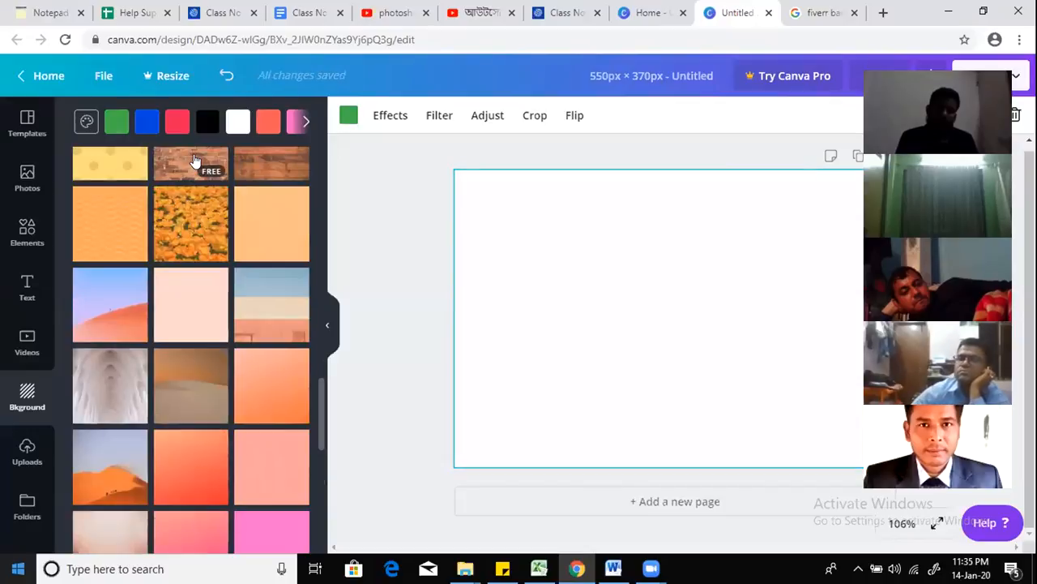
{"action": "scroll", "coordinate": [254, 381], "scroll_direction": "up", "scroll_amount": 1}
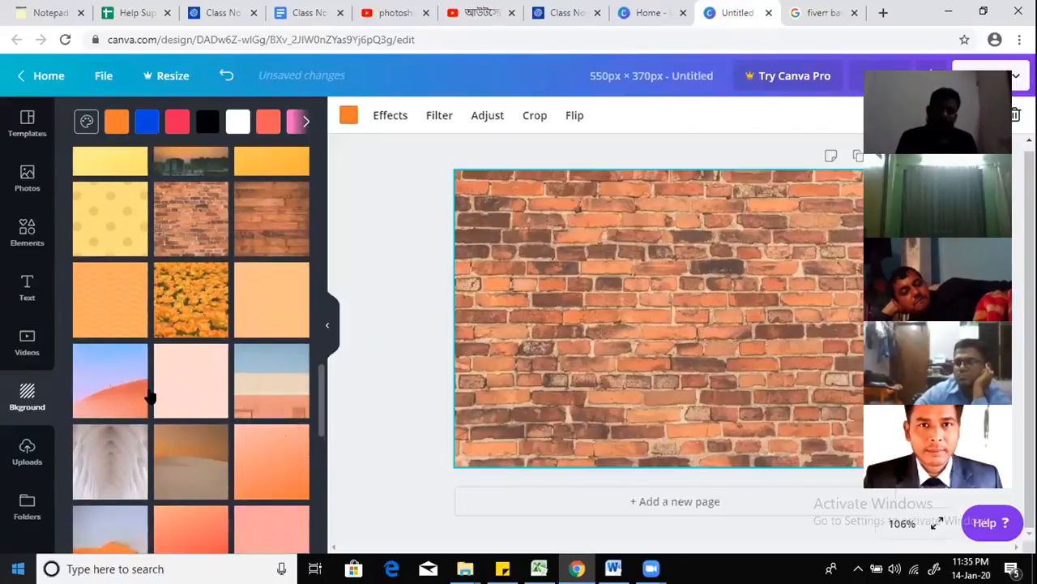
{"action": "scroll", "coordinate": [150, 395], "scroll_direction": "down", "scroll_amount": 5}
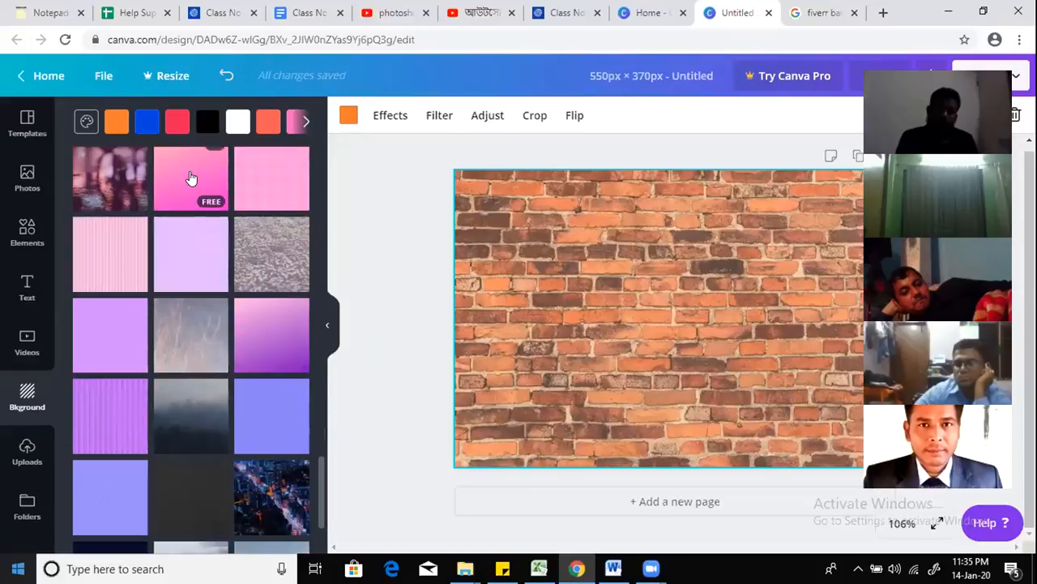
{"action": "left_click", "coordinate": [191, 177]}
Step: Try the dark red zigzag pattern and the orange leaf-vein photo as the page background
{"action": "scroll", "coordinate": [214, 377], "scroll_direction": "down", "scroll_amount": 10}
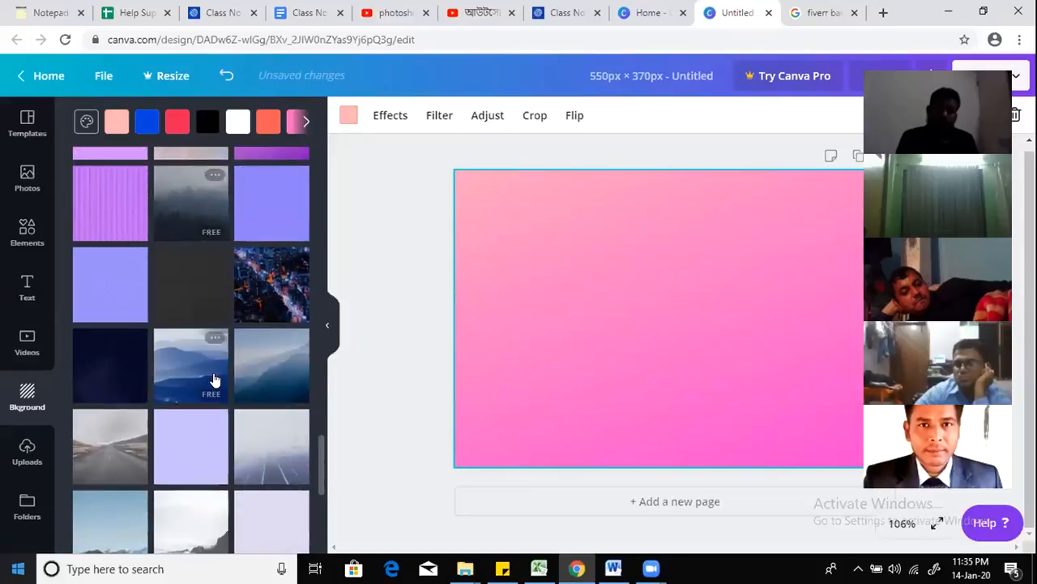
{"action": "scroll", "coordinate": [214, 378], "scroll_direction": "down", "scroll_amount": 10}
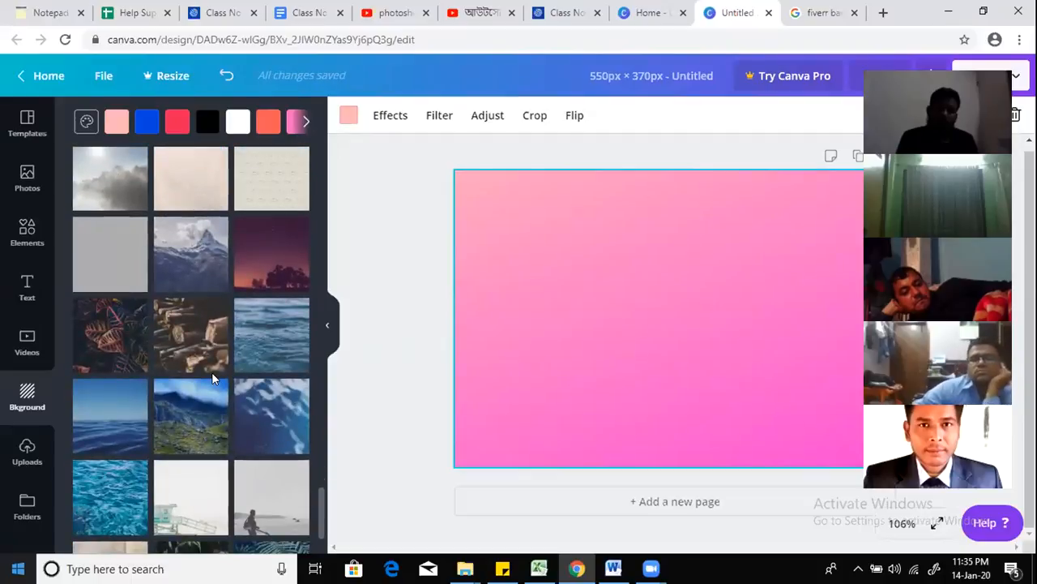
{"action": "scroll", "coordinate": [212, 377], "scroll_direction": "down", "scroll_amount": 4}
{"action": "left_click", "coordinate": [188, 438]}
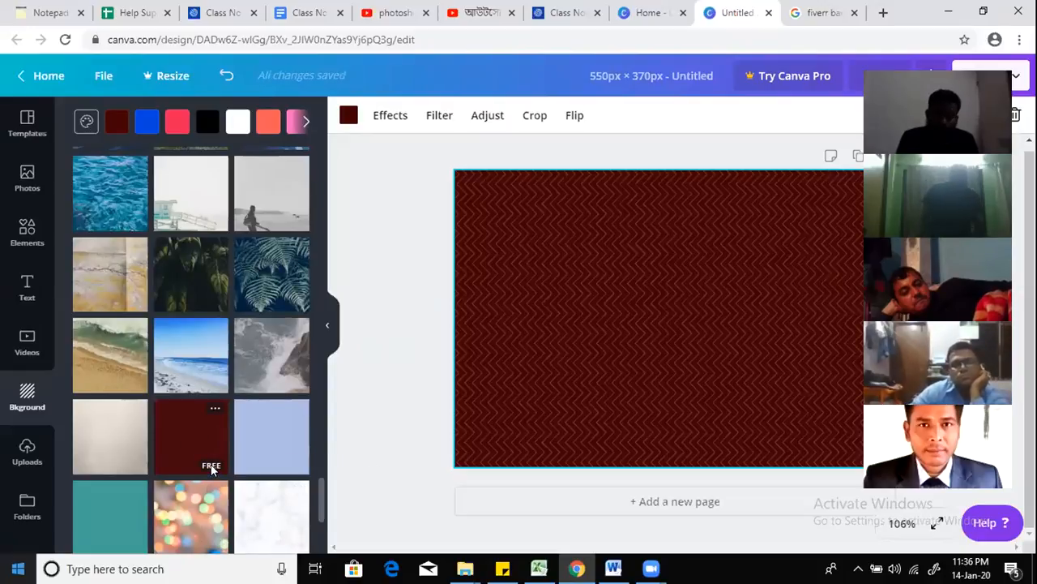
{"action": "scroll", "coordinate": [154, 454], "scroll_direction": "down", "scroll_amount": 3}
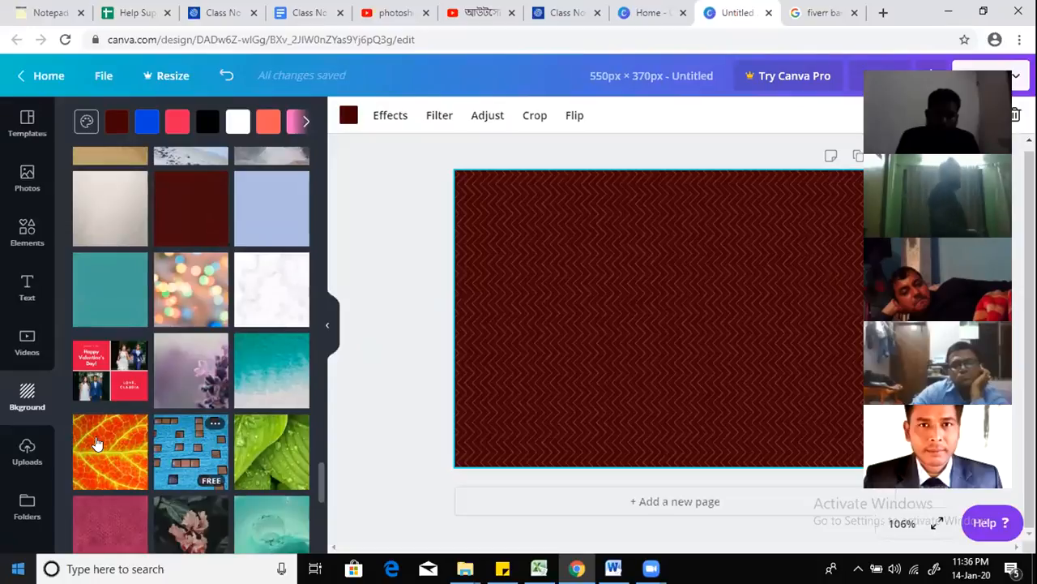
{"action": "left_click", "coordinate": [96, 442]}
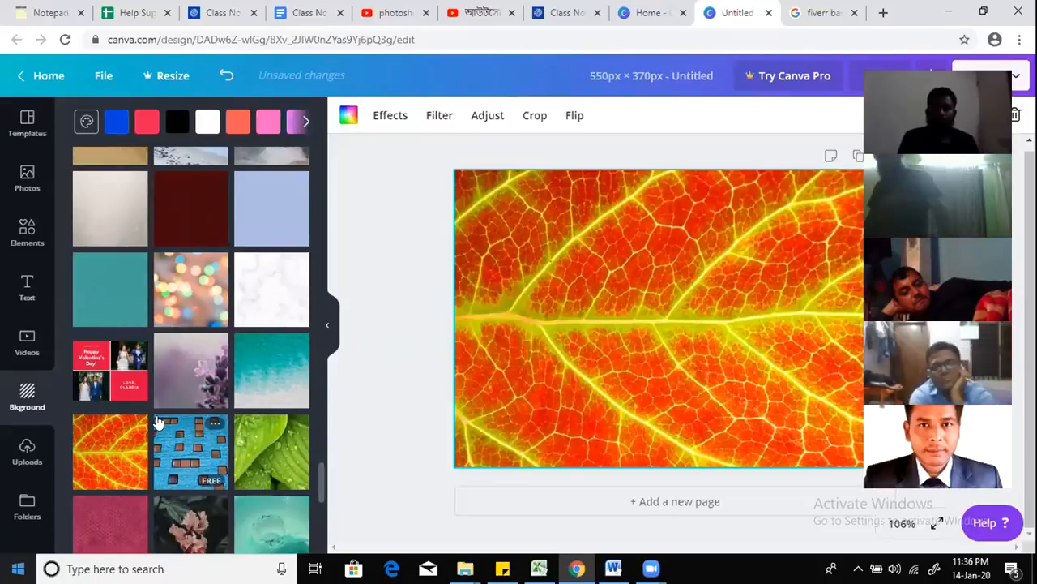
Step: Try the grey metal tread plate photo as the page background
{"action": "scroll", "coordinate": [159, 421], "scroll_direction": "down", "scroll_amount": 1}
{"action": "scroll", "coordinate": [176, 413], "scroll_direction": "up", "scroll_amount": 5}
{"action": "scroll", "coordinate": [177, 420], "scroll_direction": "down", "scroll_amount": 7}
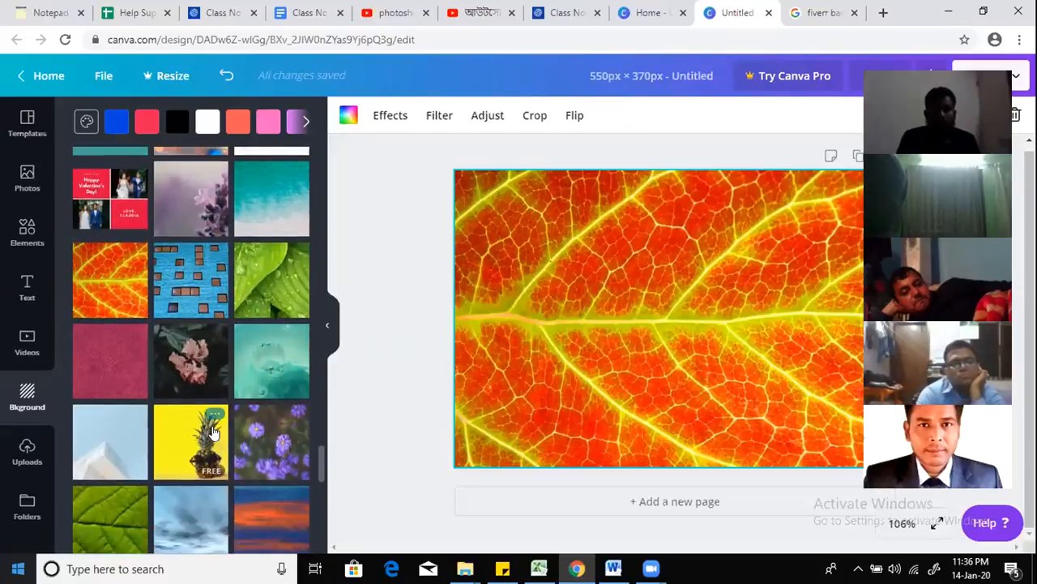
{"action": "scroll", "coordinate": [212, 434], "scroll_direction": "down", "scroll_amount": 12}
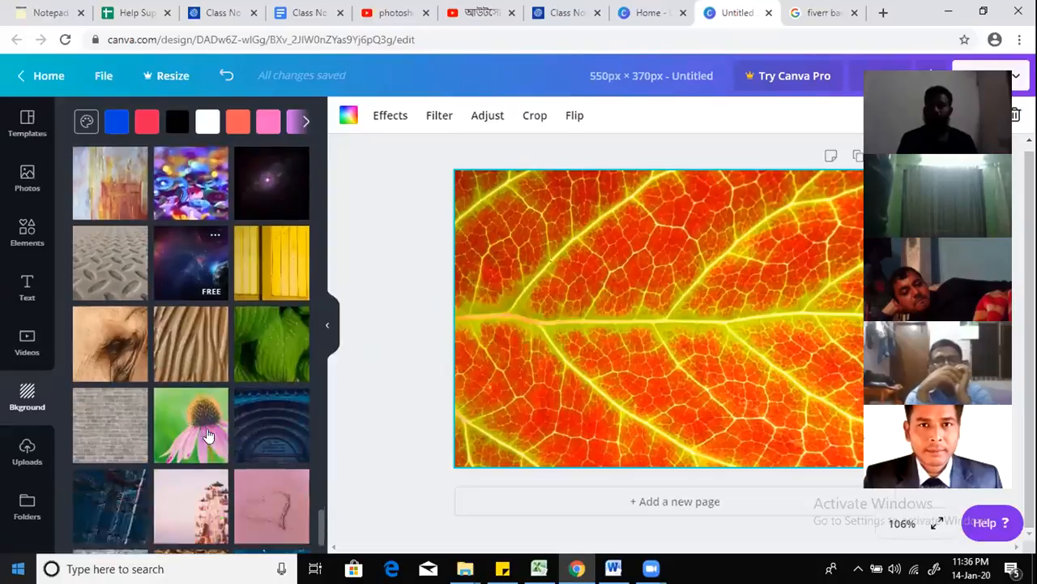
{"action": "scroll", "coordinate": [208, 435], "scroll_direction": "down", "scroll_amount": 2}
{"action": "scroll", "coordinate": [206, 431], "scroll_direction": "up", "scroll_amount": 2}
{"action": "left_click", "coordinate": [119, 261]}
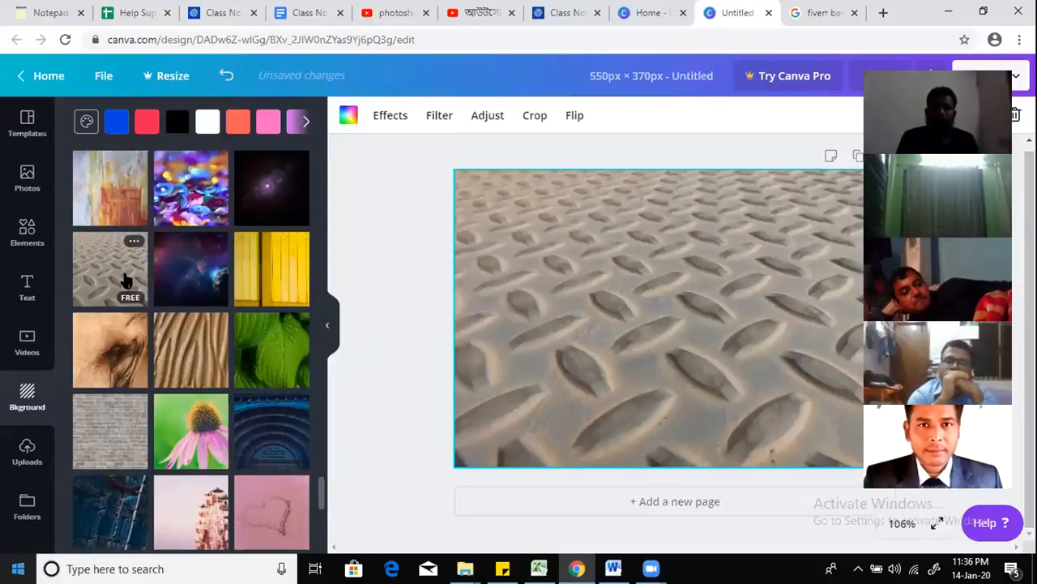
Step: Set the photo of the yellow snake on black as the page background
{"action": "scroll", "coordinate": [193, 421], "scroll_direction": "down", "scroll_amount": 6}
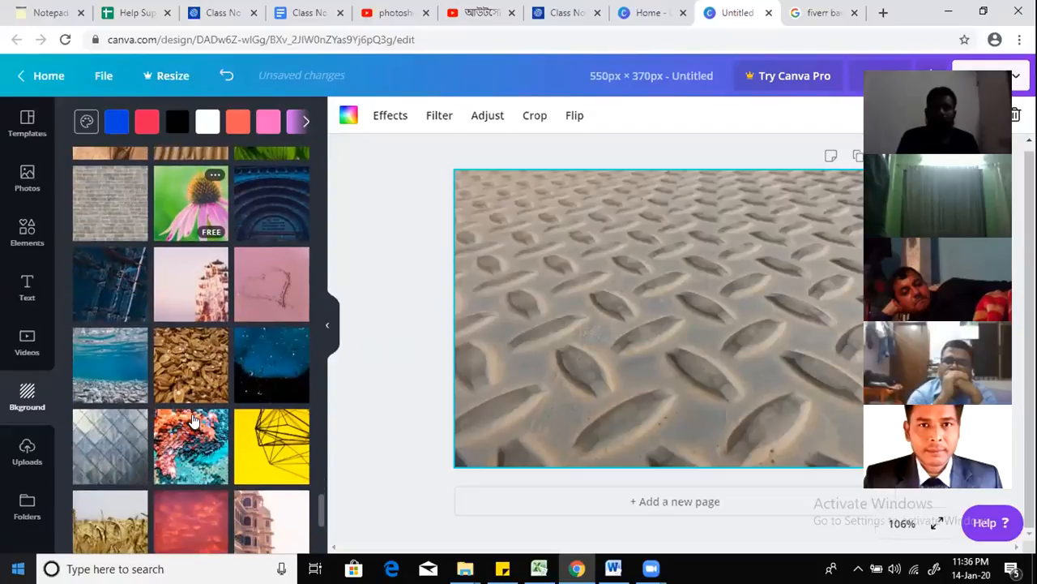
{"action": "scroll", "coordinate": [192, 422], "scroll_direction": "down", "scroll_amount": 10}
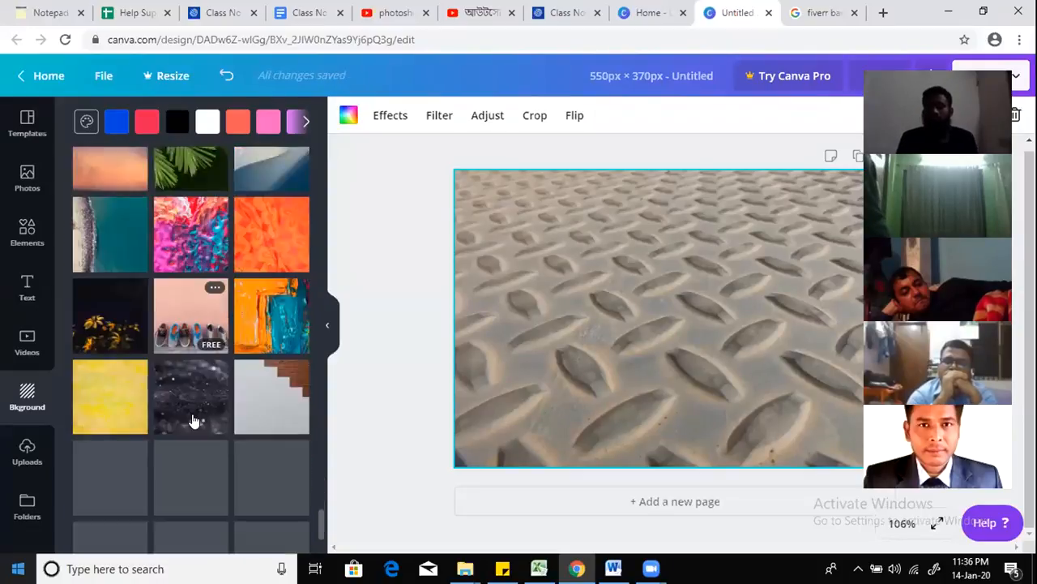
{"action": "scroll", "coordinate": [162, 373], "scroll_direction": "down", "scroll_amount": 3}
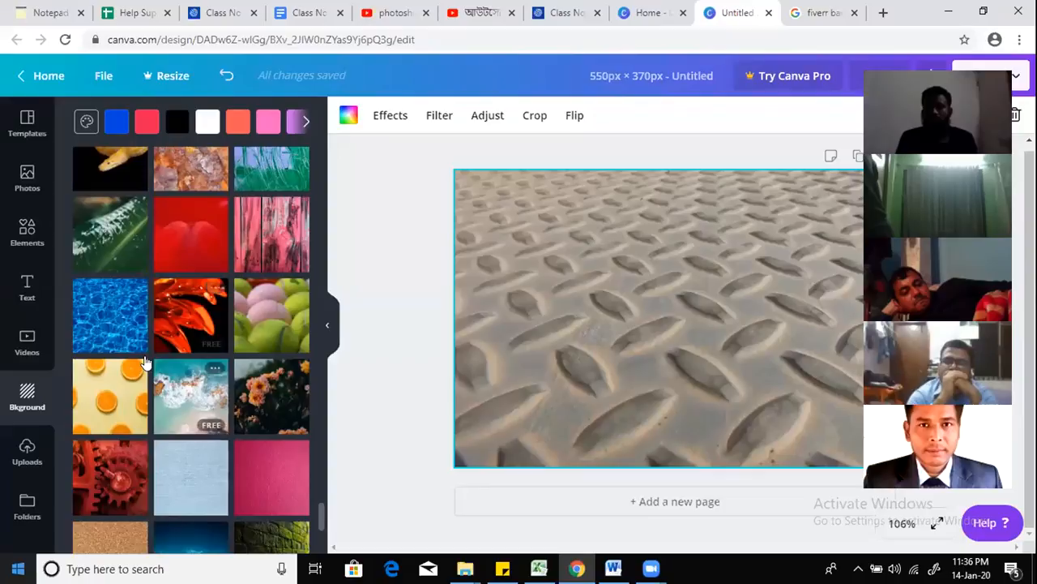
{"action": "scroll", "coordinate": [128, 260], "scroll_direction": "up", "scroll_amount": 2}
{"action": "left_click", "coordinate": [119, 303]}
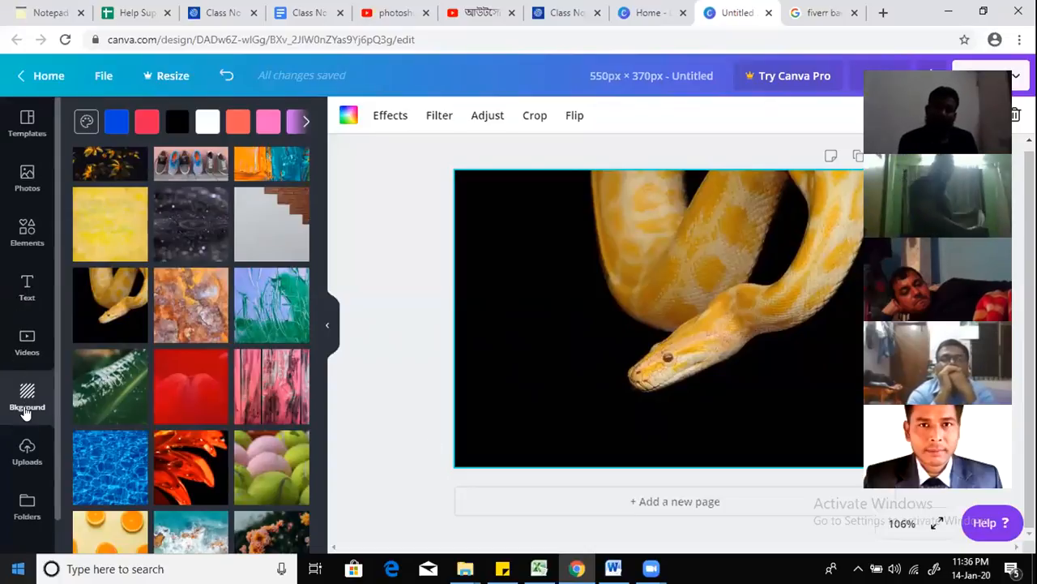
Step: Look through the further images in the background library
{"action": "left_click", "coordinate": [27, 285]}
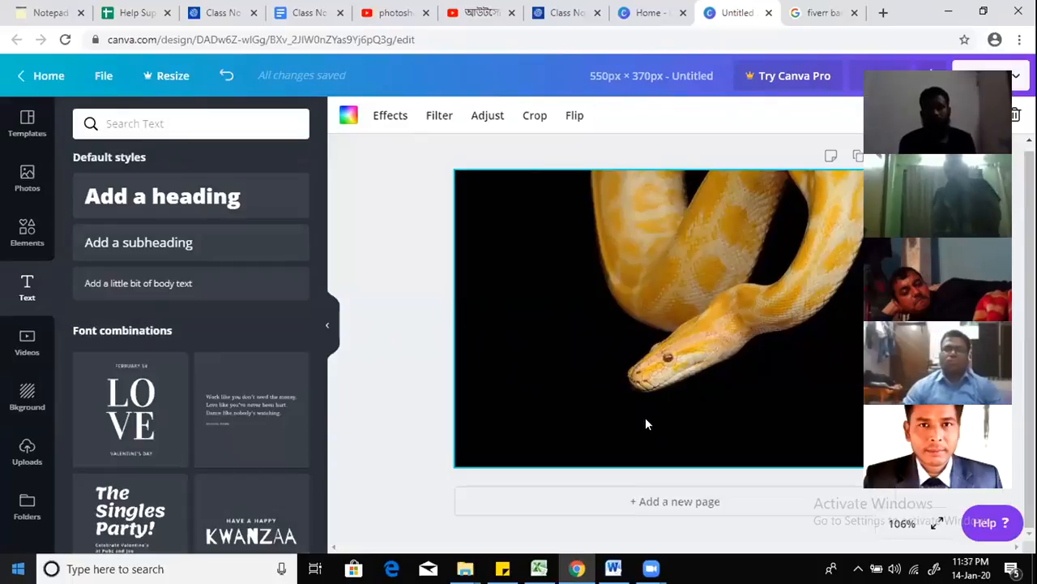
{"action": "left_click", "coordinate": [27, 396]}
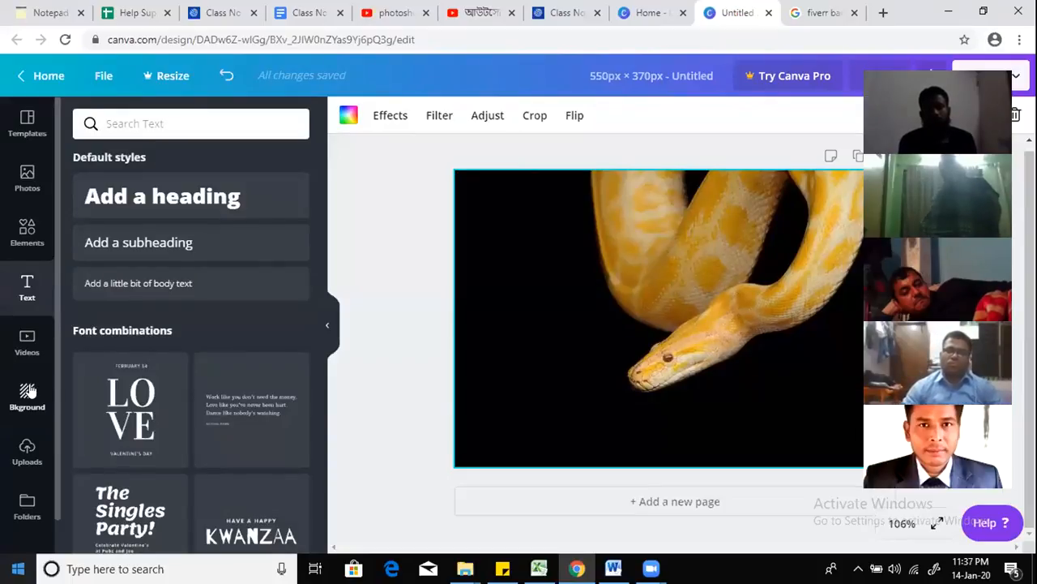
{"action": "scroll", "coordinate": [248, 349], "scroll_direction": "down", "scroll_amount": 10}
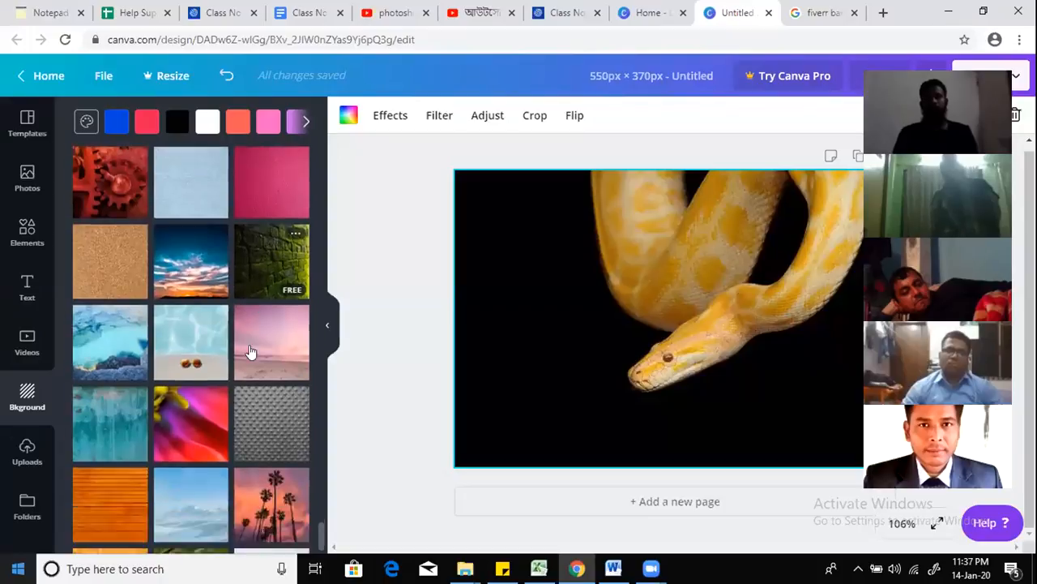
{"action": "scroll", "coordinate": [250, 351], "scroll_direction": "up", "scroll_amount": 3}
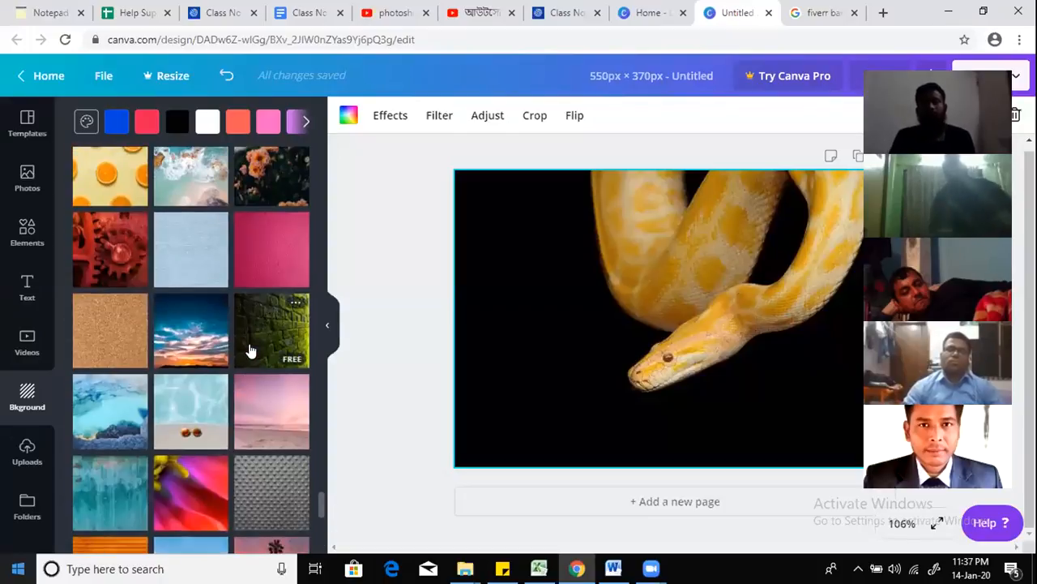
{"action": "scroll", "coordinate": [178, 384], "scroll_direction": "down", "scroll_amount": 10}
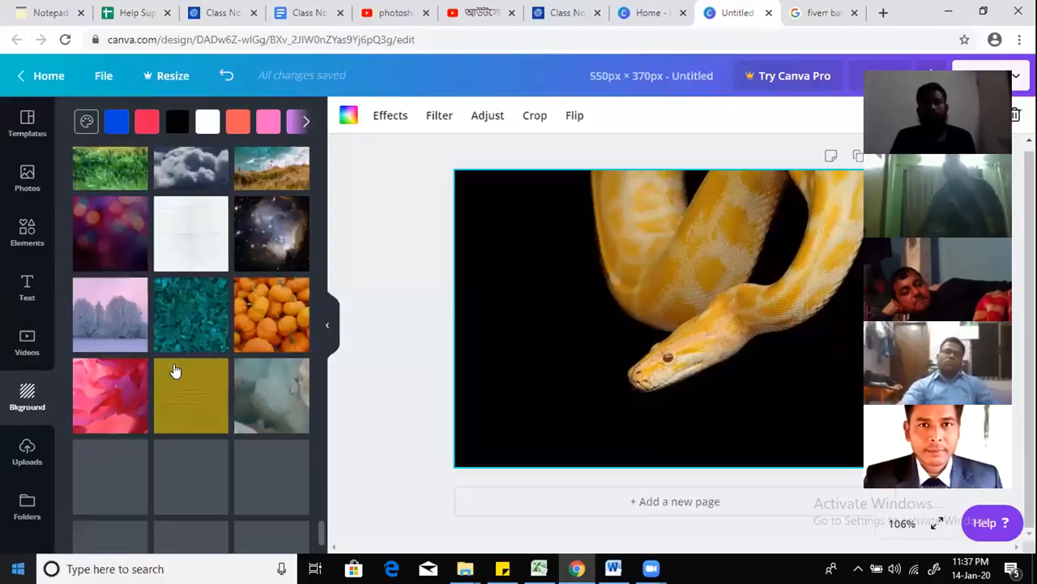
{"action": "scroll", "coordinate": [175, 371], "scroll_direction": "down", "scroll_amount": 3}
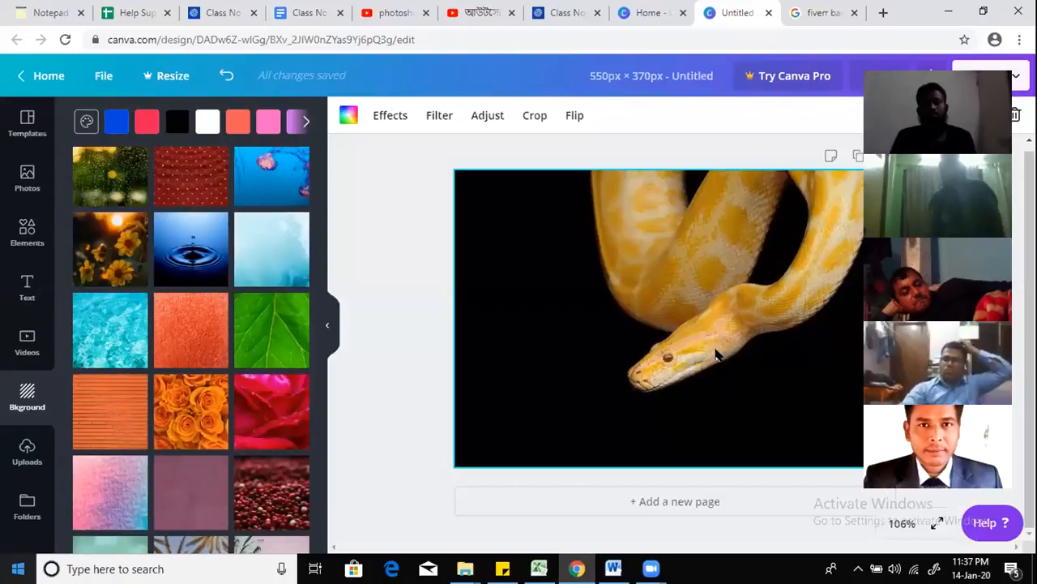
Step: Add a default-style heading, shift it towards the page's left side and shrink its box to about 224 × 36
{"action": "left_click", "coordinate": [37, 282]}
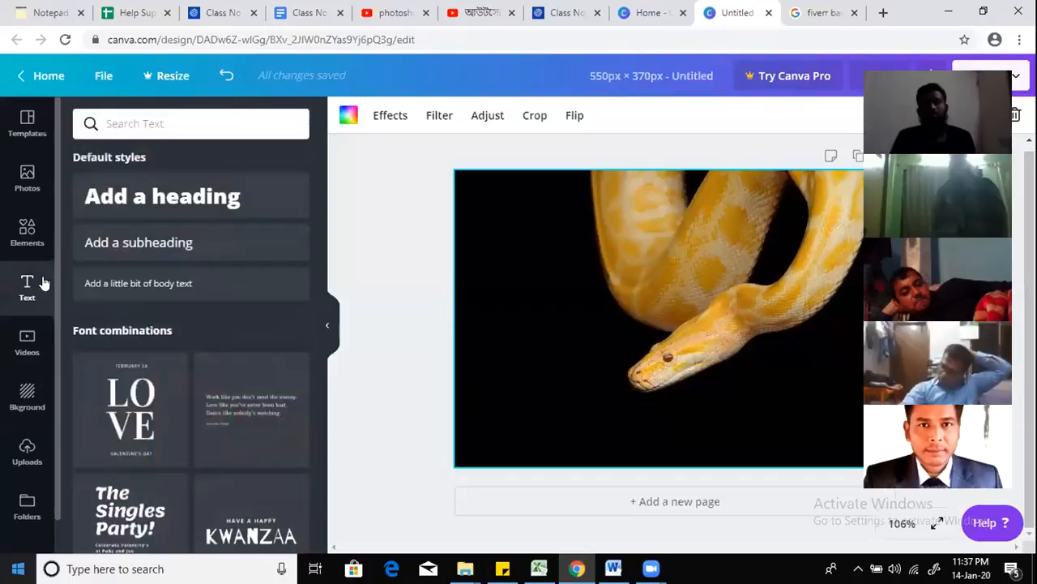
{"action": "left_click", "coordinate": [208, 202]}
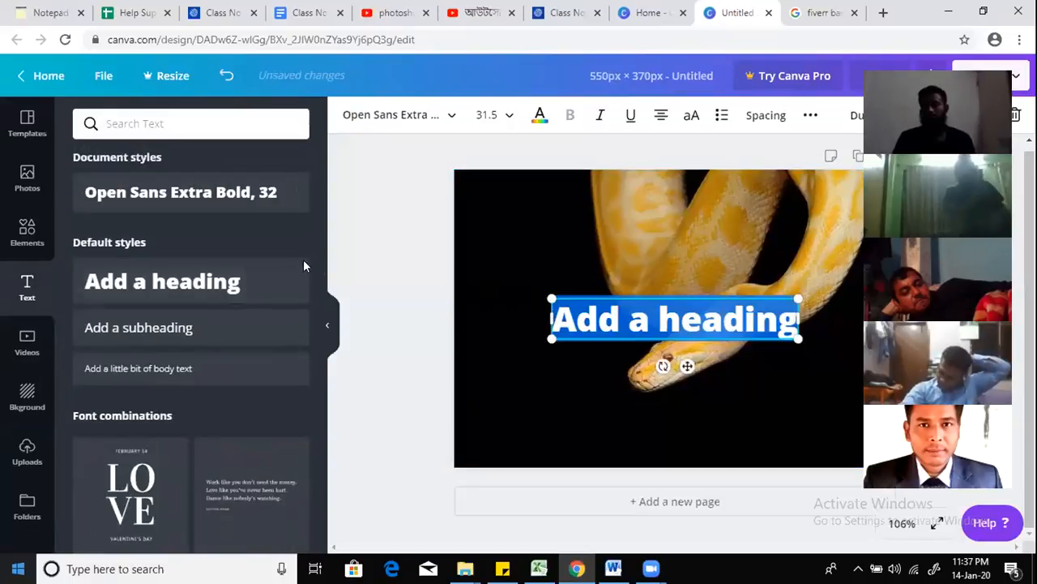
{"action": "left_click", "coordinate": [552, 239]}
{"action": "left_click", "coordinate": [706, 304]}
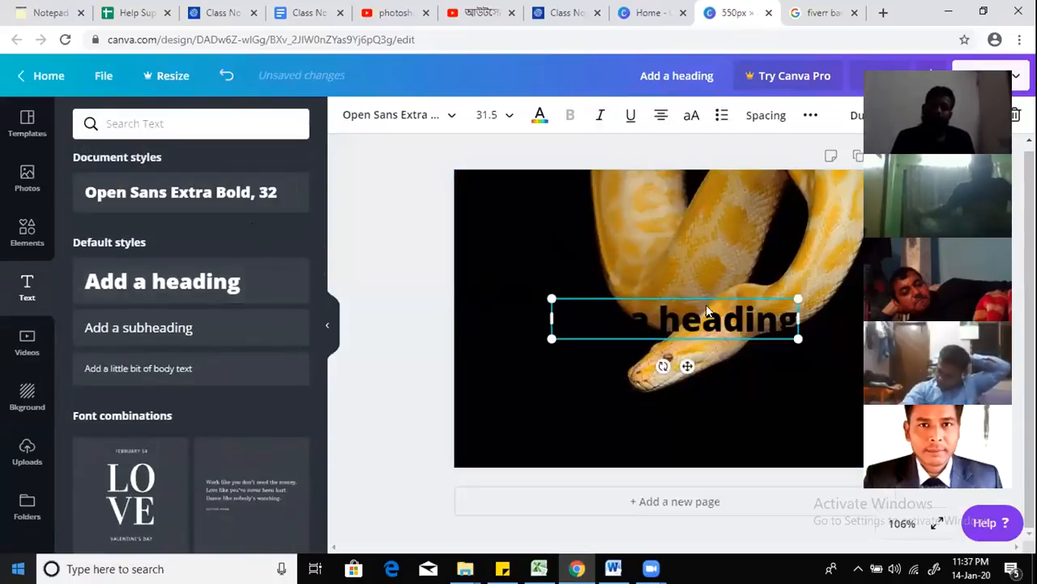
{"action": "left_click_drag", "start_coordinate": [703, 302], "coordinate": [620, 309]}
{"action": "left_click_drag", "start_coordinate": [472, 353], "coordinate": [540, 340]}
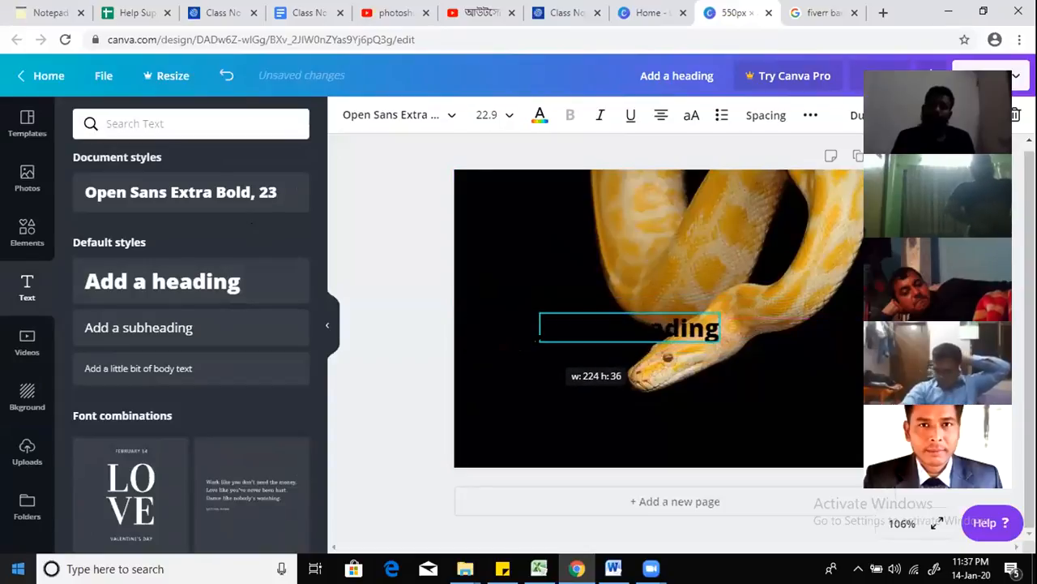
Step: Move the heading to the dark area in the page's lower left, below the snake's head
{"action": "left_click", "coordinate": [664, 248]}
{"action": "left_click", "coordinate": [664, 328]}
{"action": "left_click_drag", "start_coordinate": [664, 328], "coordinate": [598, 416]}
Step: Select all of the heading's text and colour it white
{"action": "double_click", "coordinate": [604, 422]}
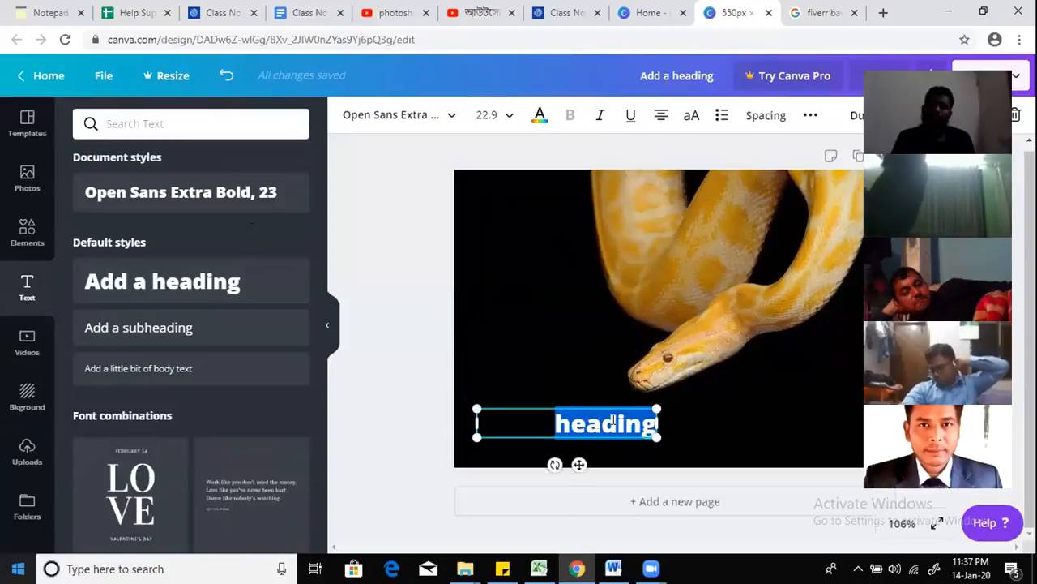
{"action": "triple_click", "coordinate": [558, 422]}
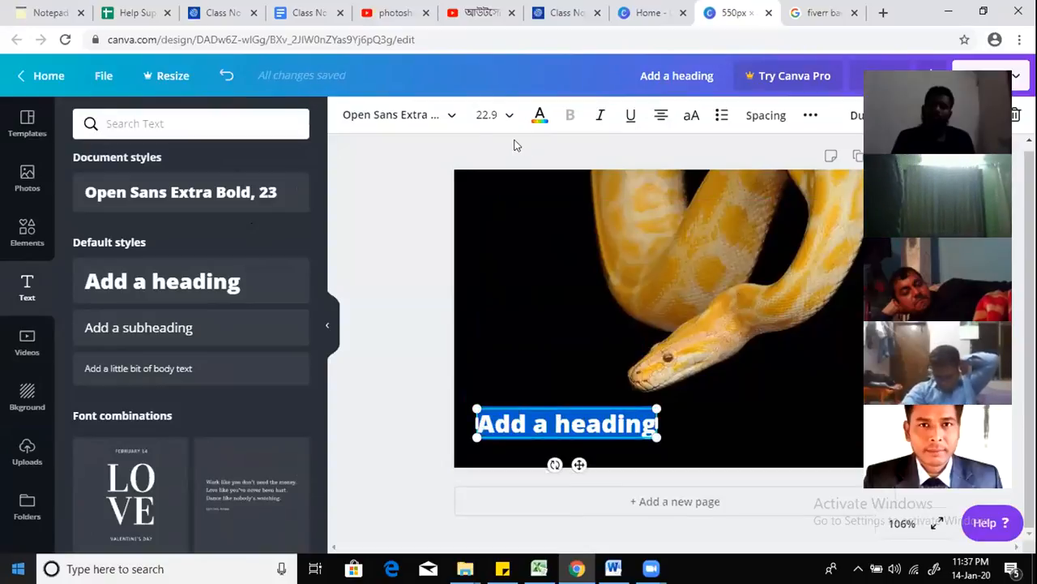
{"action": "left_click", "coordinate": [539, 117]}
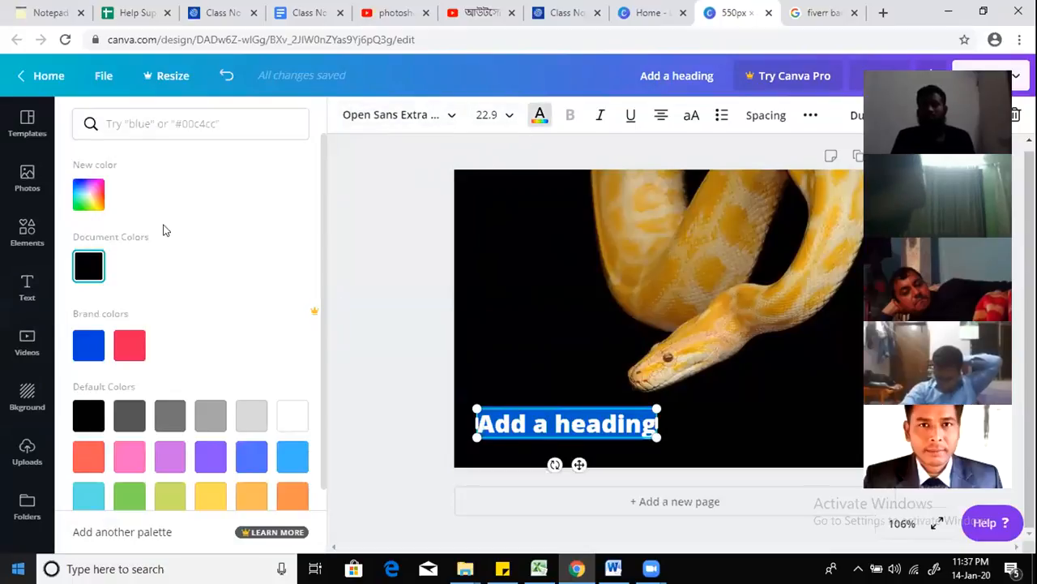
{"action": "left_click", "coordinate": [288, 417]}
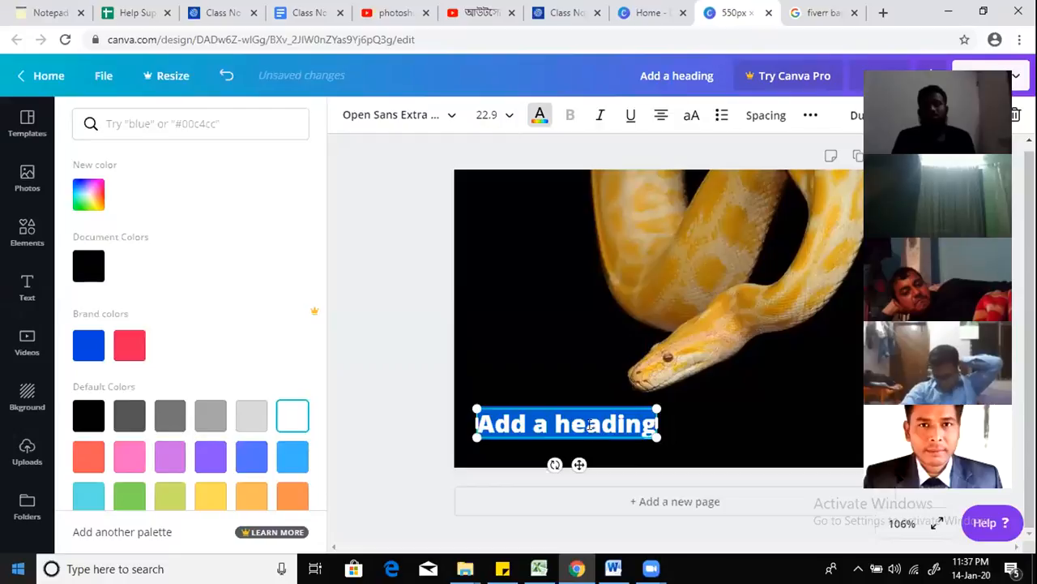
Step: Replace the heading's placeholder text with "Hey How are you"
{"action": "left_click", "coordinate": [588, 431]}
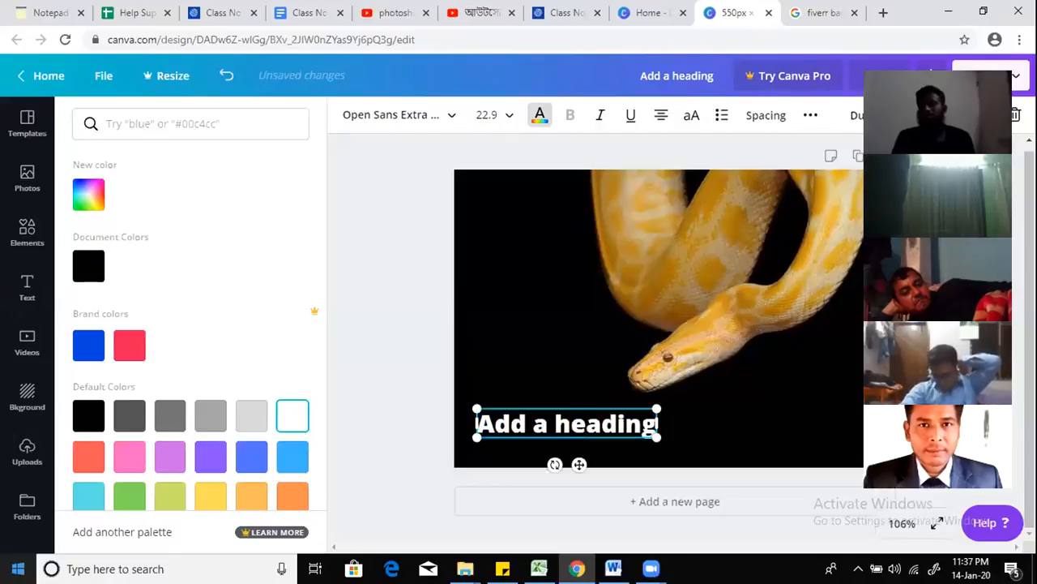
{"action": "key", "text": "BackSpace"}
{"action": "key", "text": "BackSpace"}
{"action": "key", "text": "BackSpace"}
{"action": "key", "text": "BackSpace"}
{"action": "key", "text": "BackSpace"}
{"action": "key", "text": "BackSpace"}
{"action": "key", "text": "BackSpace"}
{"action": "key", "text": "BackSpace"}
{"action": "key", "text": "BackSpace"}
{"action": "key", "text": "BackSpace"}
{"action": "key", "text": "BackSpace"}
{"action": "key", "text": "BackSpace"}
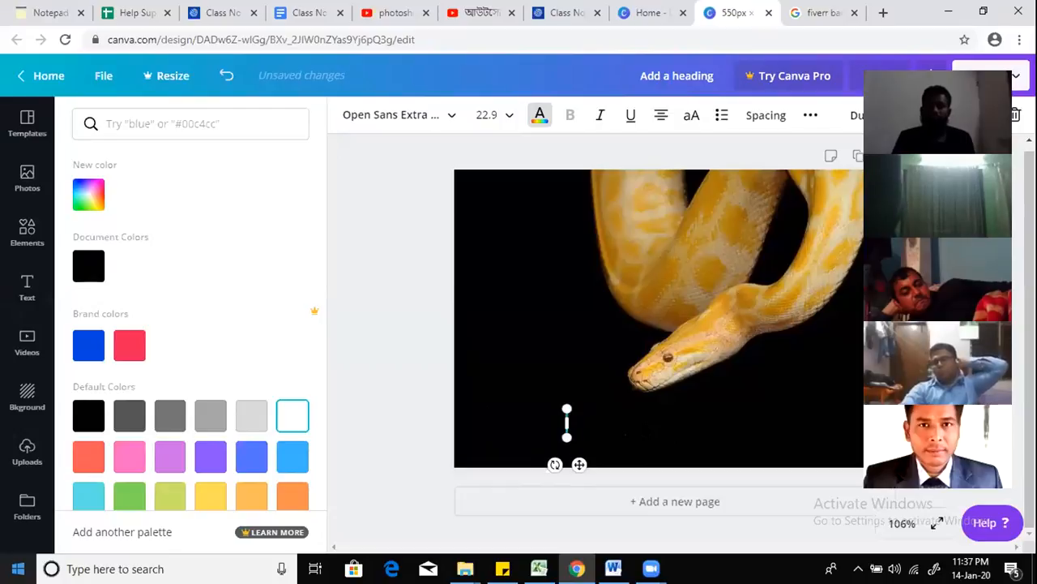
{"action": "type", "text": "a"}
{"action": "key", "text": "BackSpace"}
{"action": "type", "text": "He"}
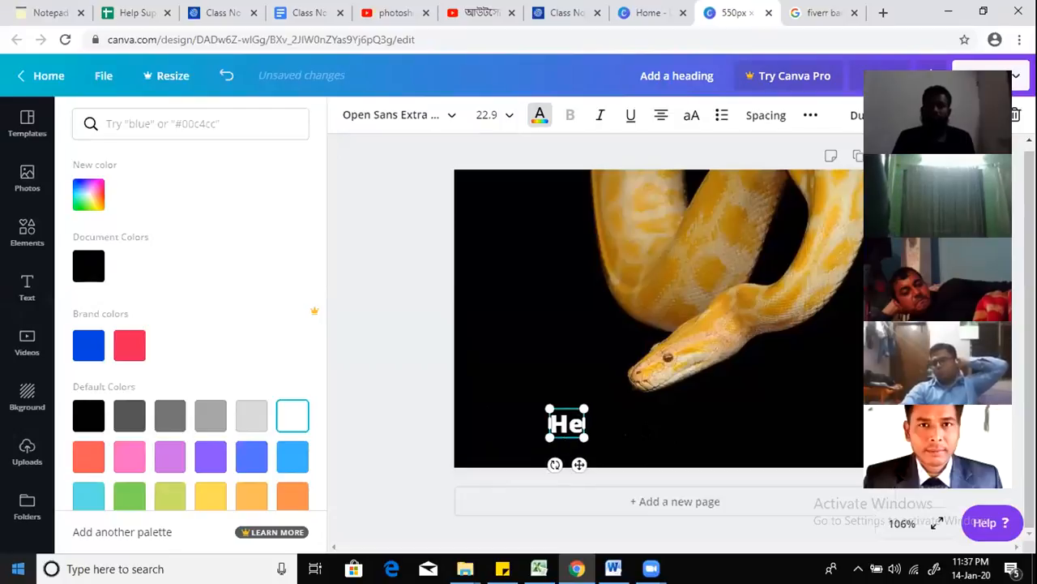
{"action": "type", "text": "y How are"}
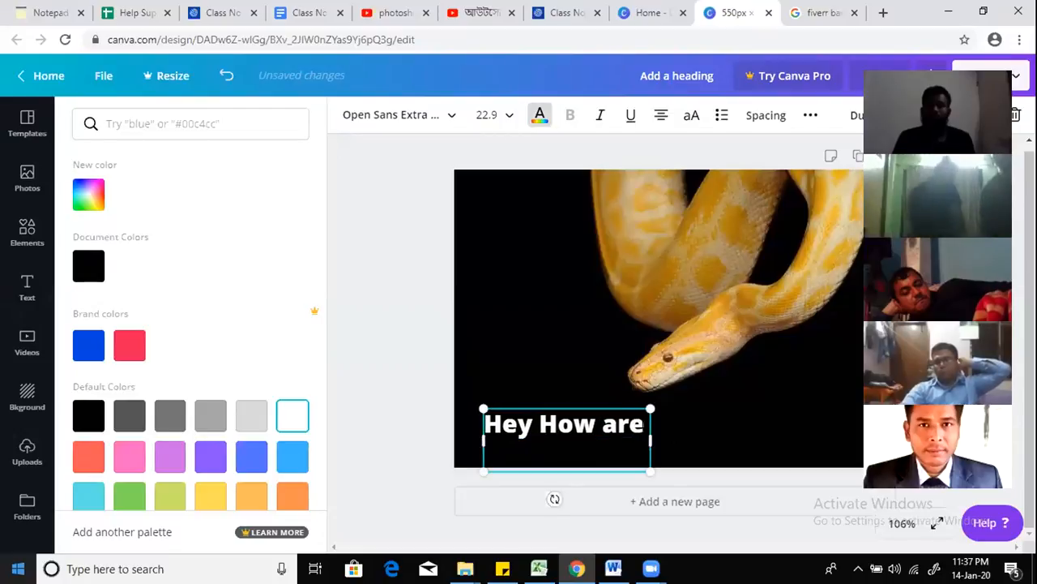
{"action": "type", "text": " you"}
Step: Widen the heading's box so the text fits on one line, and align the text with the page's lower left margin
{"action": "left_click_drag", "start_coordinate": [662, 439], "coordinate": [750, 436]}
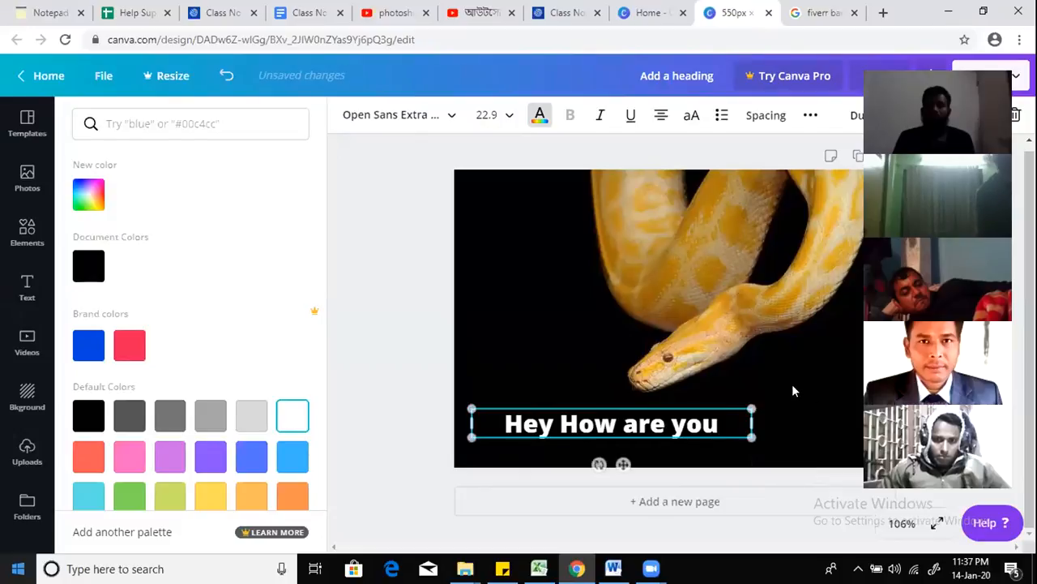
{"action": "left_click", "coordinate": [659, 423]}
{"action": "mouse_move", "coordinate": [651, 422]}
{"action": "left_mouse_down"}
{"action": "mouse_move", "coordinate": [627, 411]}
{"action": "mouse_move", "coordinate": [641, 412]}
{"action": "left_mouse_up"}
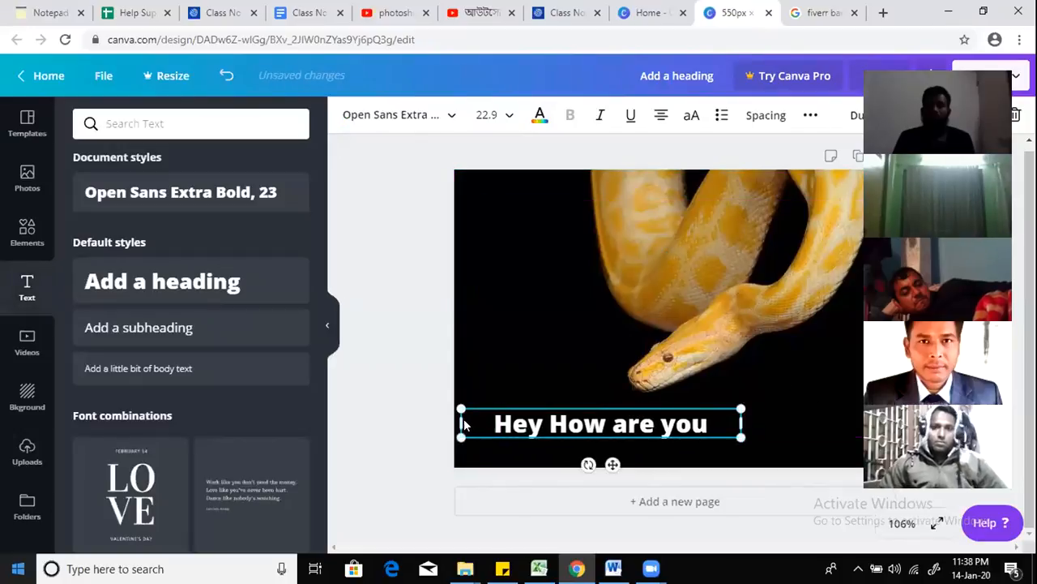
{"action": "left_click_drag", "start_coordinate": [461, 423], "coordinate": [490, 423]}
{"action": "left_click", "coordinate": [564, 329]}
{"action": "left_click_drag", "start_coordinate": [613, 429], "coordinate": [597, 416]}
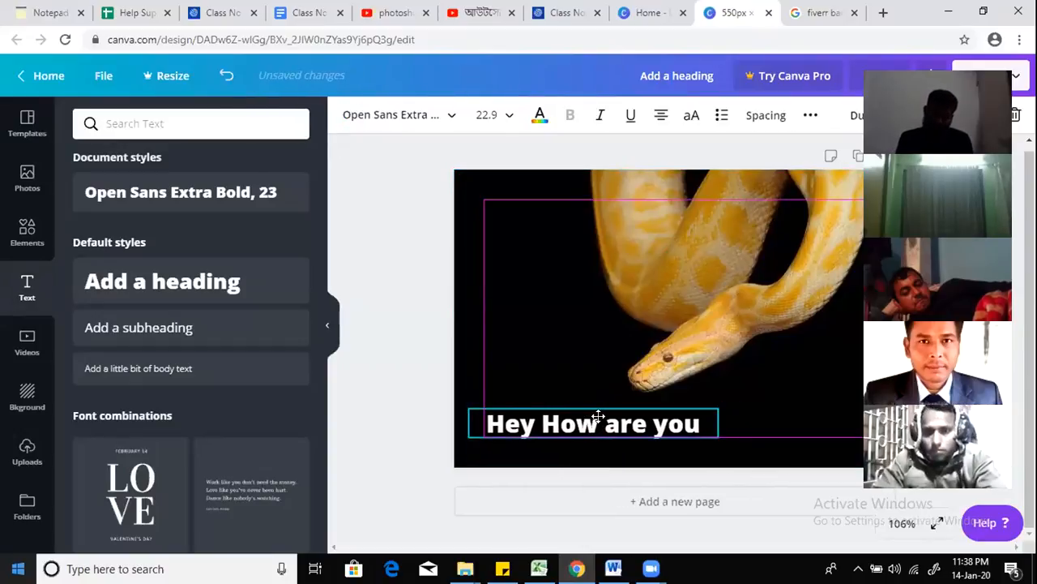
{"action": "left_click", "coordinate": [636, 454]}
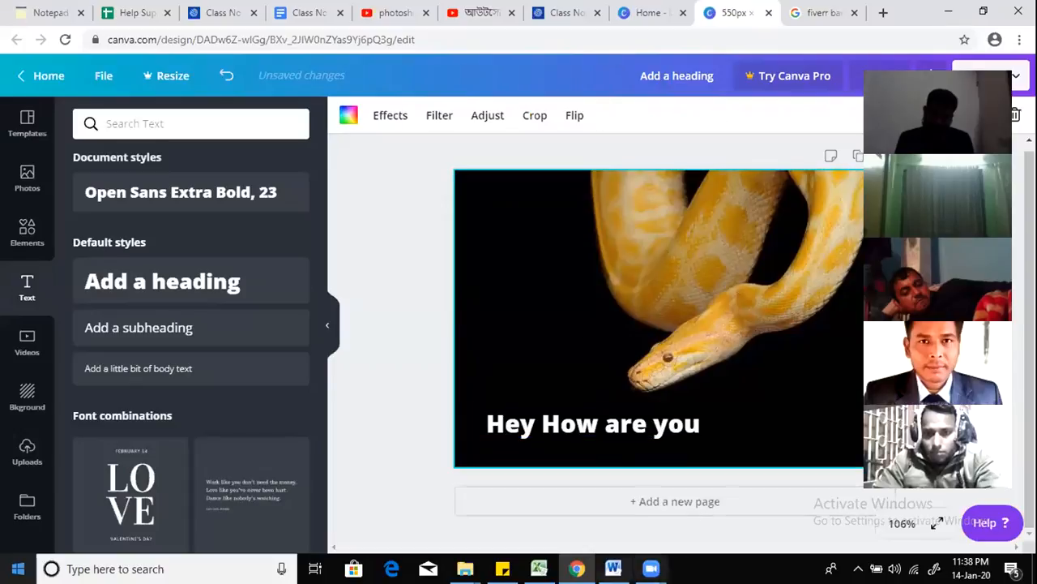
{"action": "mouse_move", "coordinate": [577, 568]}
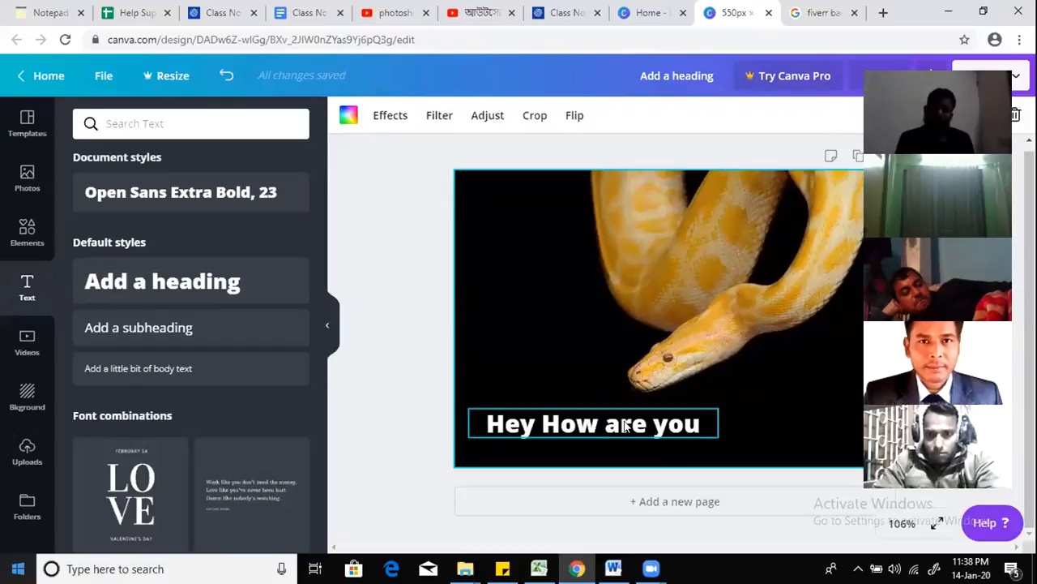
{"action": "left_click_drag", "start_coordinate": [655, 238], "coordinate": [744, 354]}
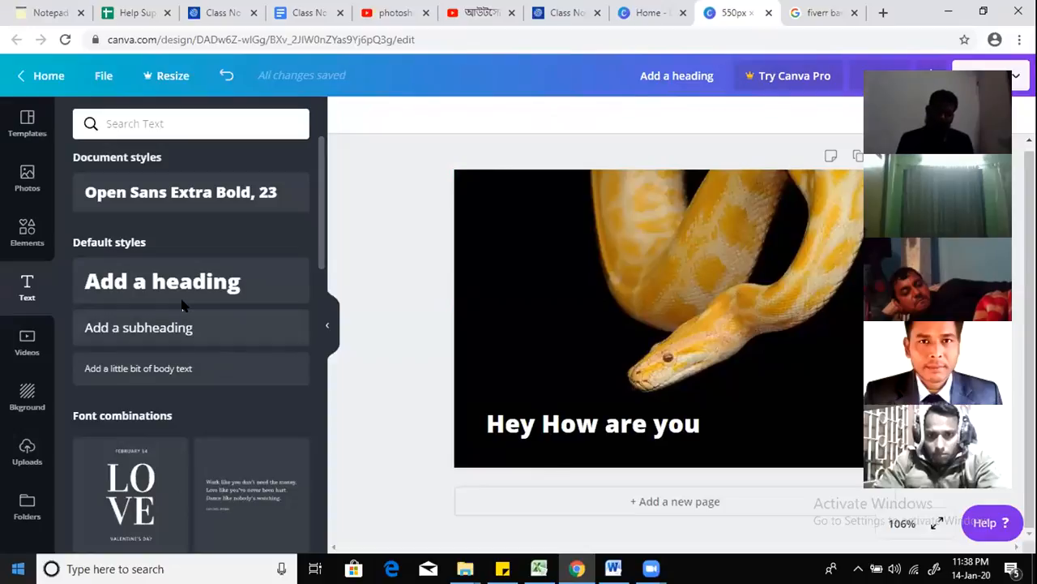
{"action": "left_click", "coordinate": [516, 427]}
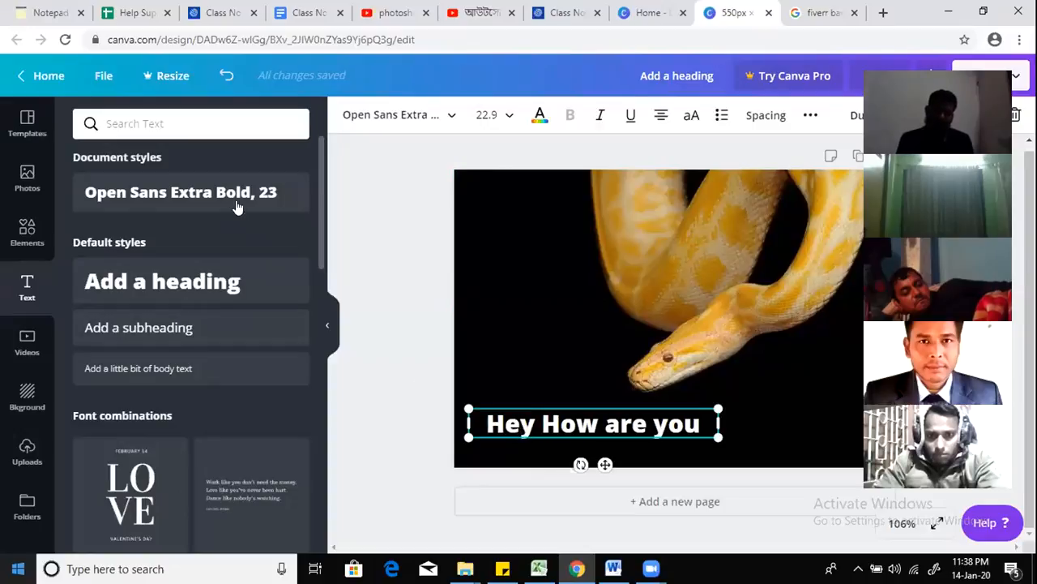
{"action": "left_click", "coordinate": [447, 118]}
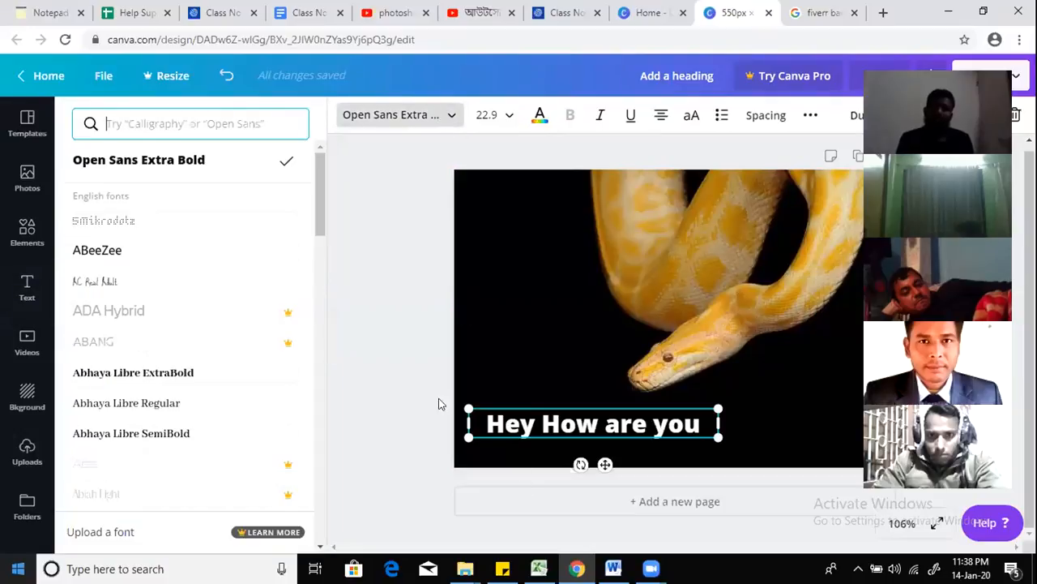
{"action": "left_click", "coordinate": [430, 386]}
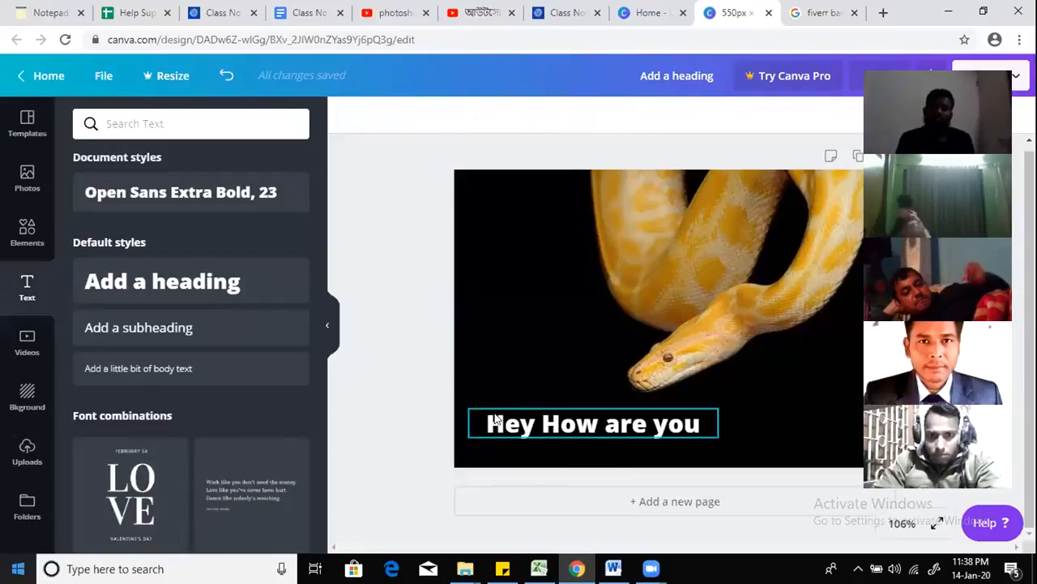
{"action": "left_click", "coordinate": [404, 354]}
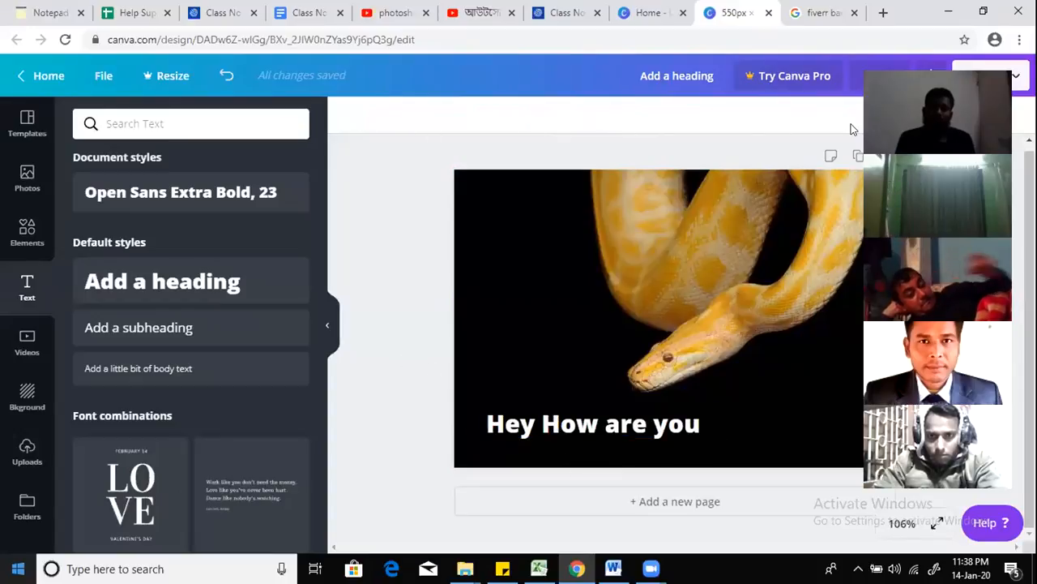
Step: Change the font of the "Hey How are you" heading to AC Real Adult
{"action": "left_click", "coordinate": [585, 423]}
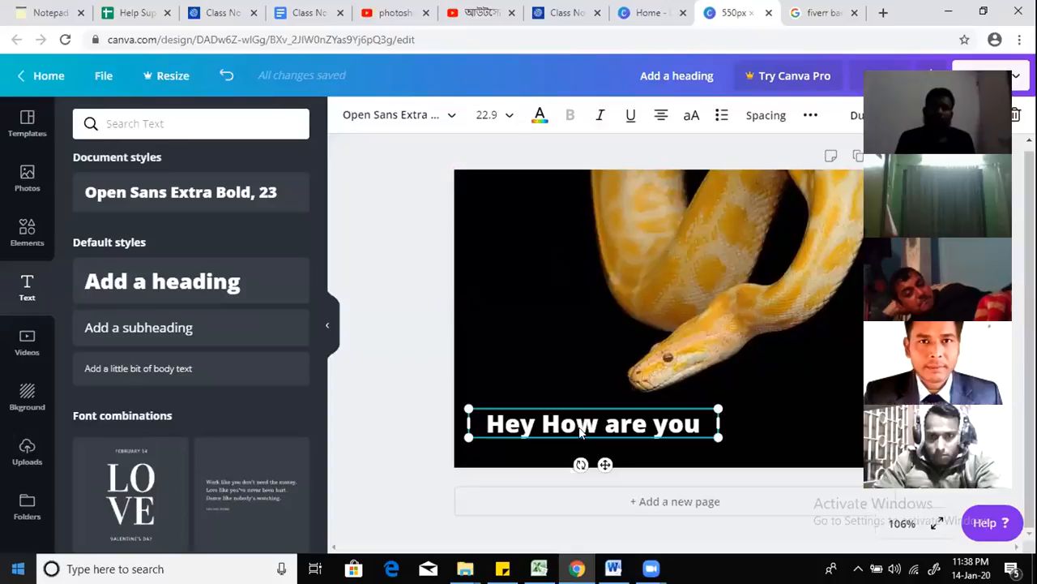
{"action": "left_click", "coordinate": [450, 121]}
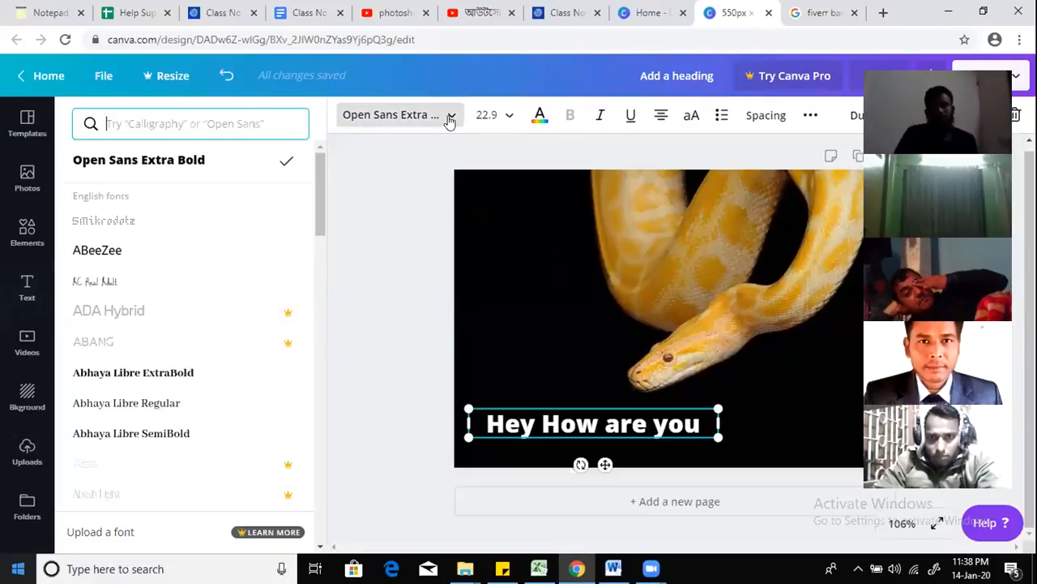
{"action": "scroll", "coordinate": [174, 369], "scroll_direction": "down", "scroll_amount": 5}
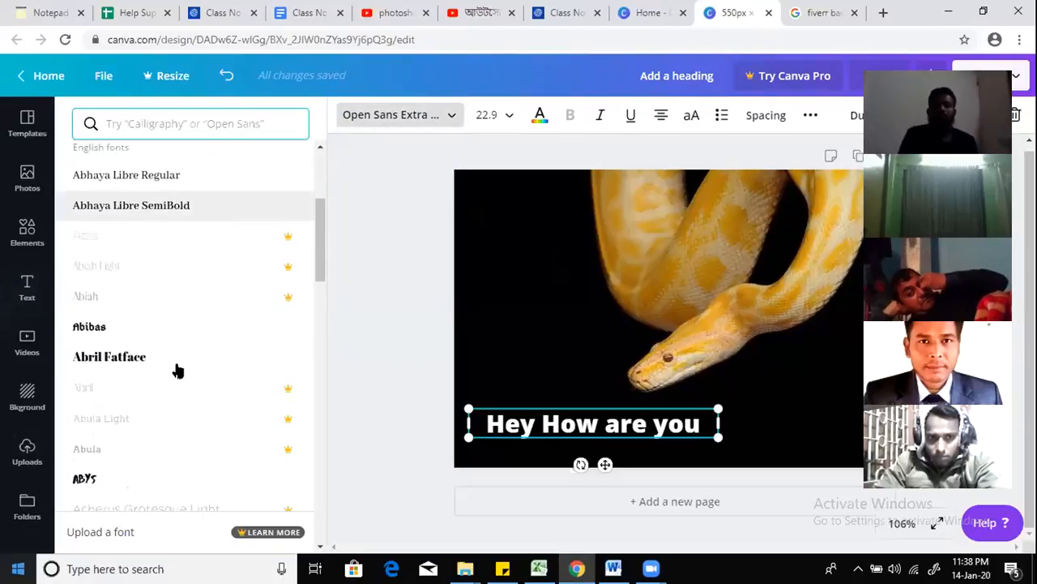
{"action": "scroll", "coordinate": [178, 352], "scroll_direction": "up", "scroll_amount": 5}
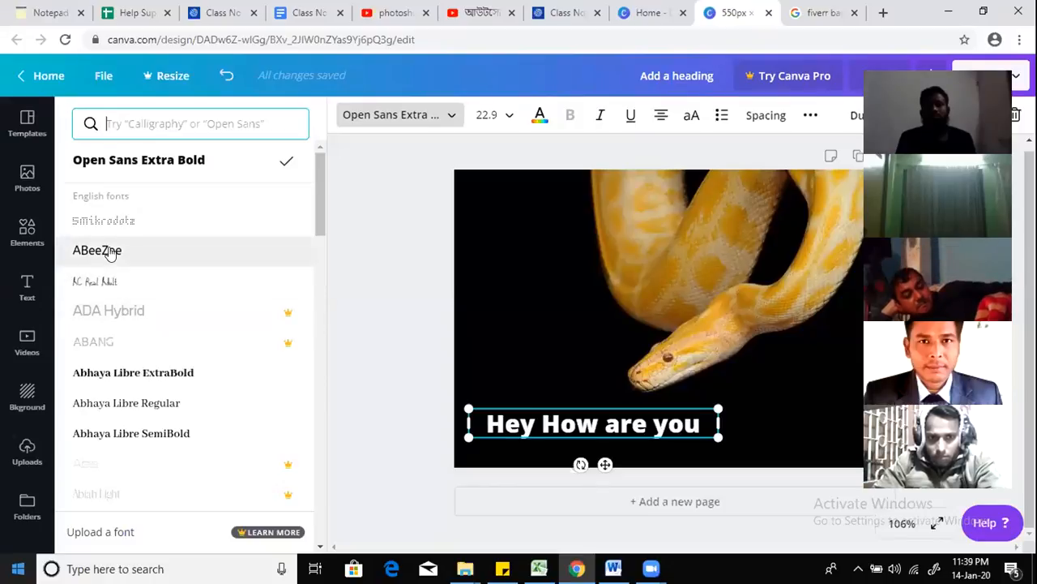
{"action": "left_click", "coordinate": [108, 281]}
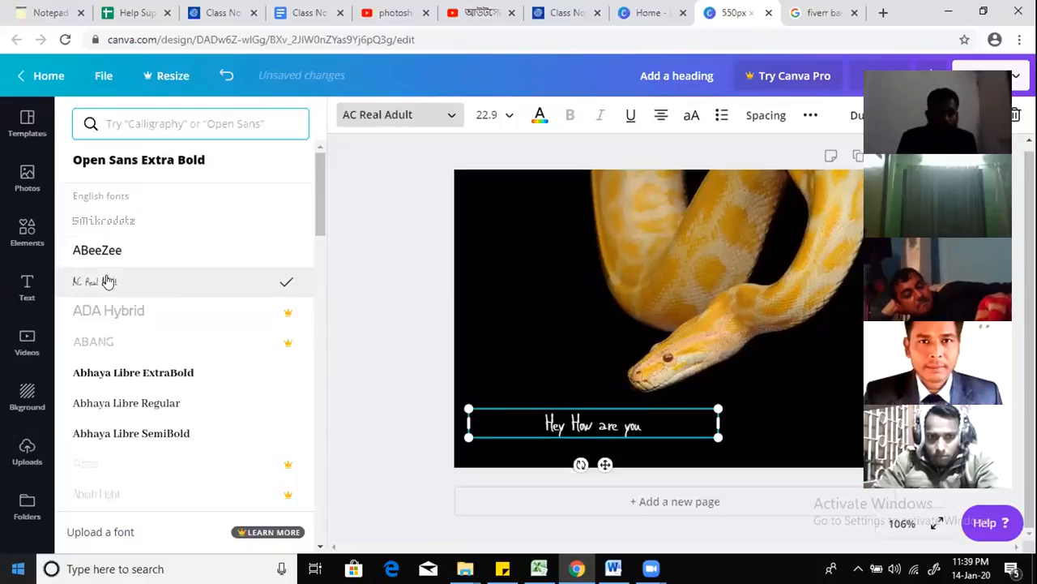
Step: Scale the heading up to font size 34.5 and shift it left towards the page edge
{"action": "left_click_drag", "start_coordinate": [718, 408], "coordinate": [843, 394]}
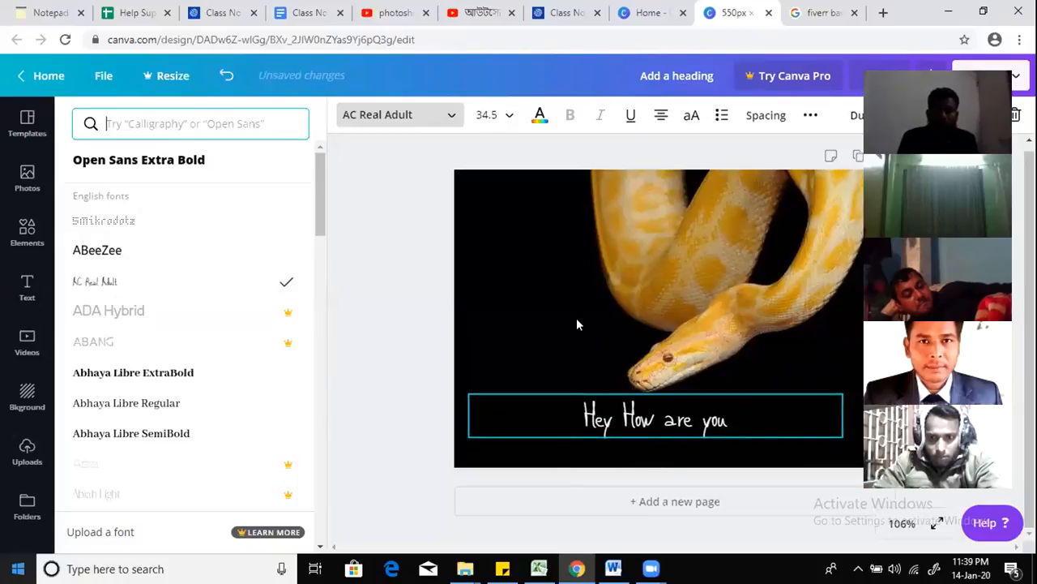
{"action": "left_click", "coordinate": [642, 411]}
{"action": "left_click_drag", "start_coordinate": [643, 411], "coordinate": [567, 410]}
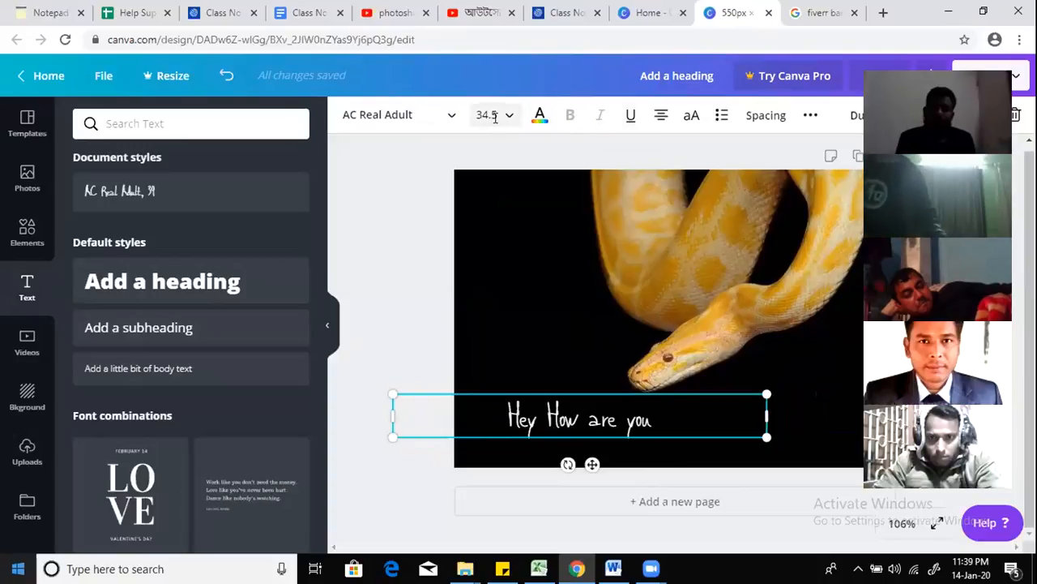
Step: Colour the heading text yellow from the default colours, then deselect it
{"action": "left_click", "coordinate": [539, 116]}
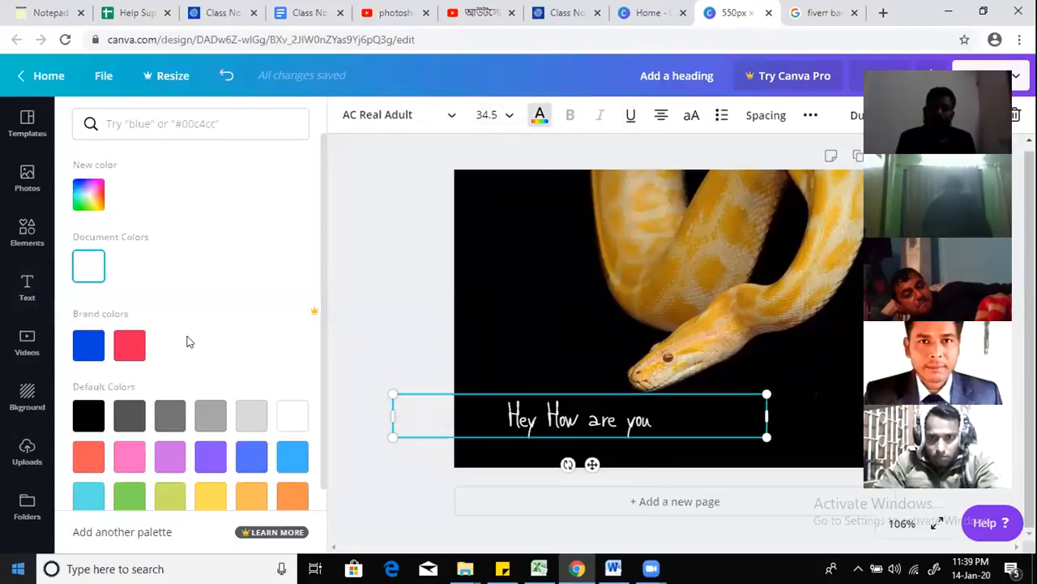
{"action": "left_click", "coordinate": [212, 495]}
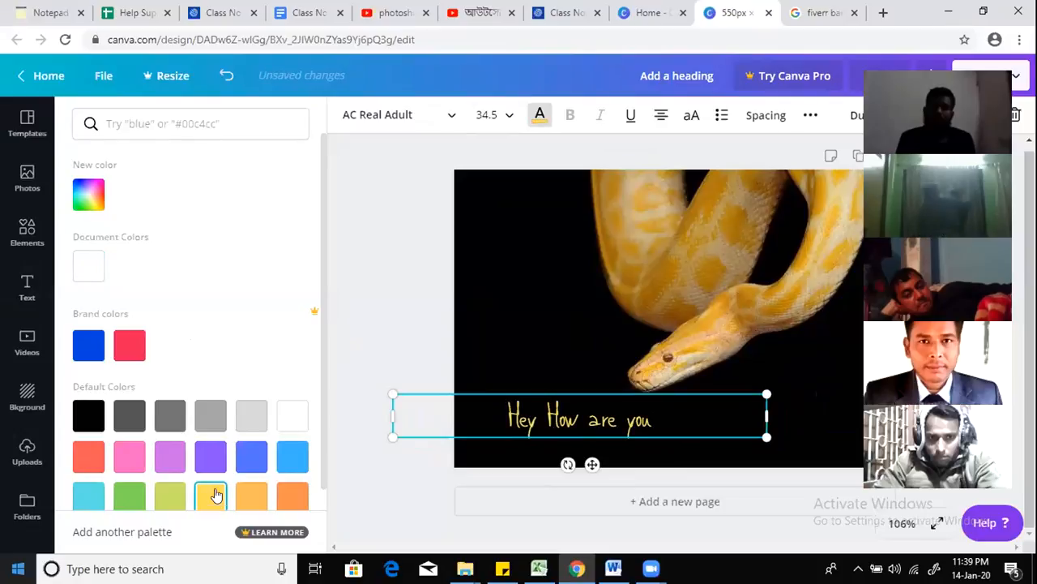
{"action": "left_click", "coordinate": [342, 270]}
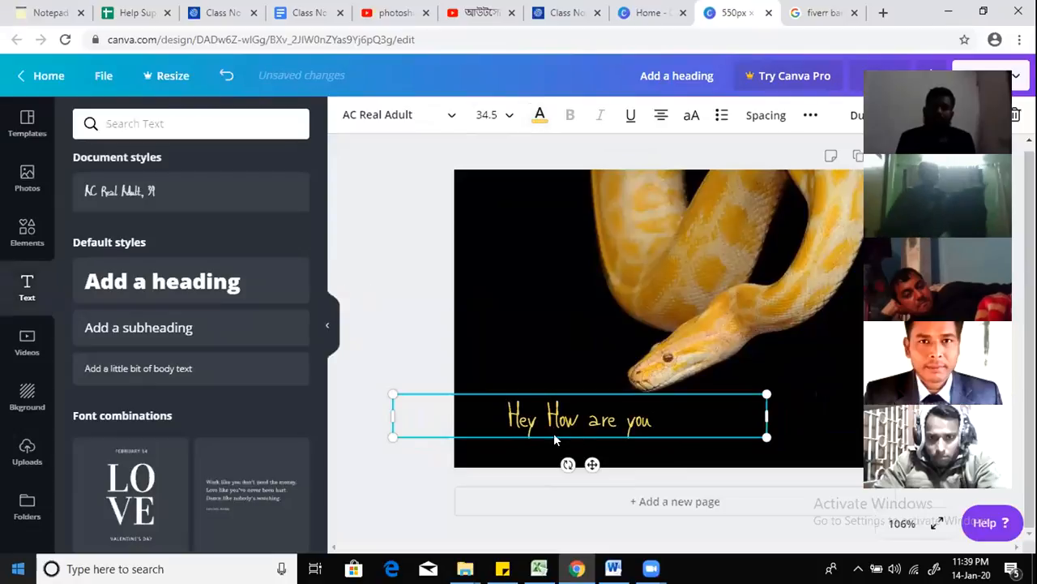
{"action": "left_click", "coordinate": [388, 278]}
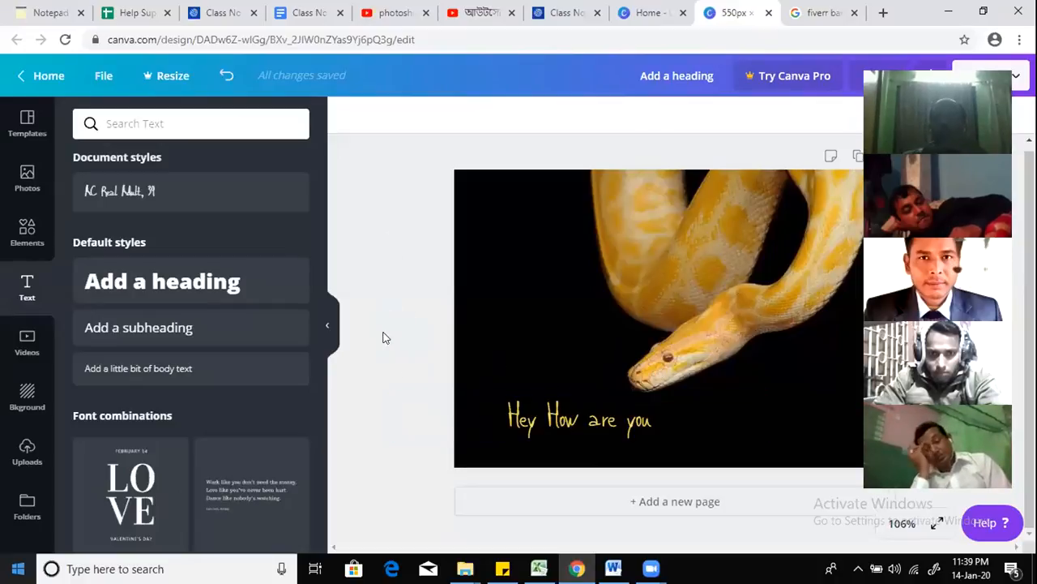
Step: Look through the available English fonts for the heading, down to the Alegreya family
{"action": "left_click", "coordinate": [571, 420]}
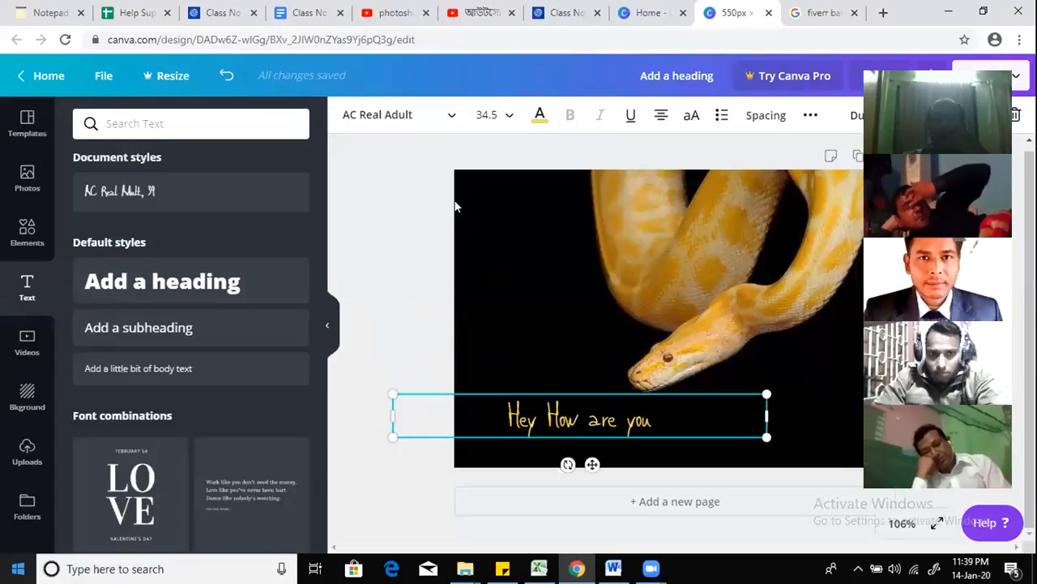
{"action": "left_click", "coordinate": [397, 114]}
{"action": "scroll", "coordinate": [149, 289], "scroll_direction": "down", "scroll_amount": 5}
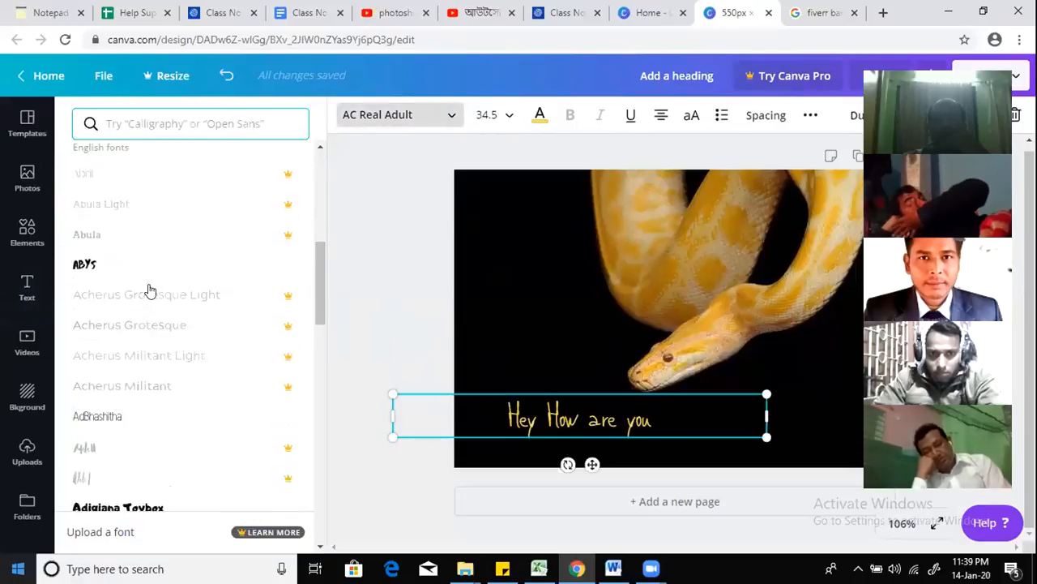
{"action": "scroll", "coordinate": [148, 289], "scroll_direction": "down", "scroll_amount": 10}
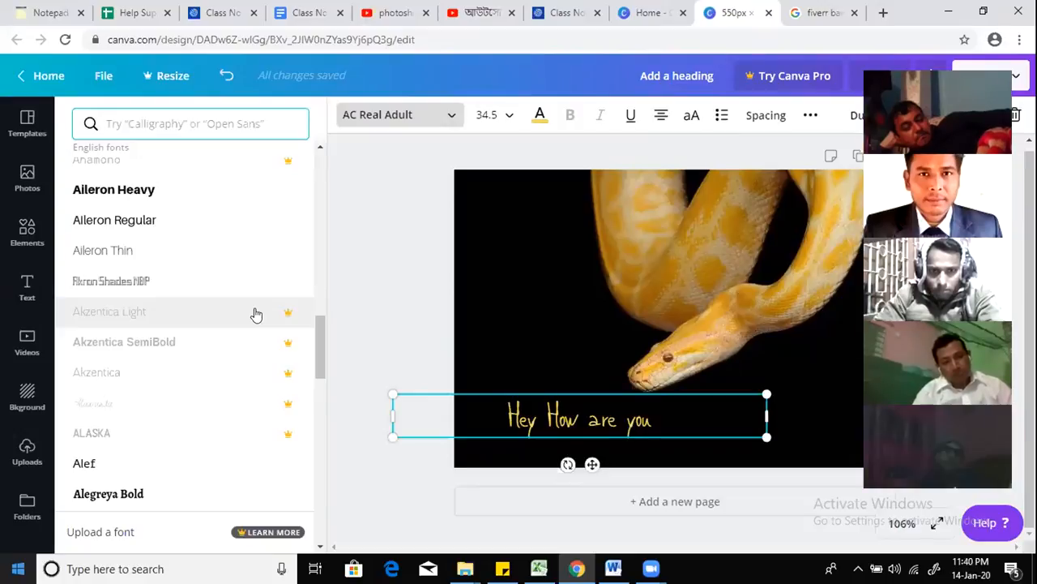
{"action": "scroll", "coordinate": [229, 371], "scroll_direction": "down", "scroll_amount": 1}
{"action": "scroll", "coordinate": [229, 373], "scroll_direction": "down", "scroll_amount": 3}
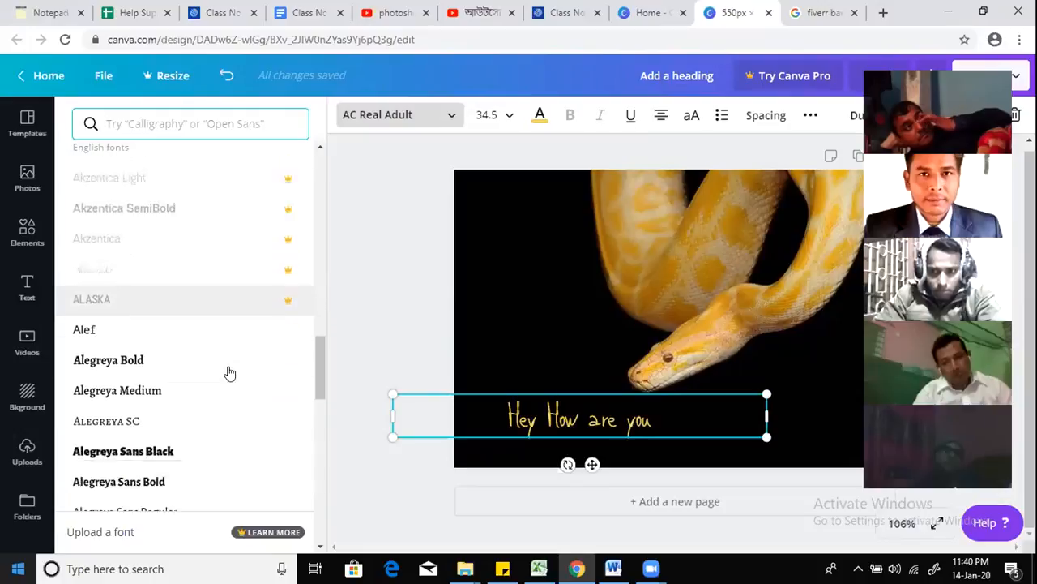
{"action": "left_click", "coordinate": [376, 243]}
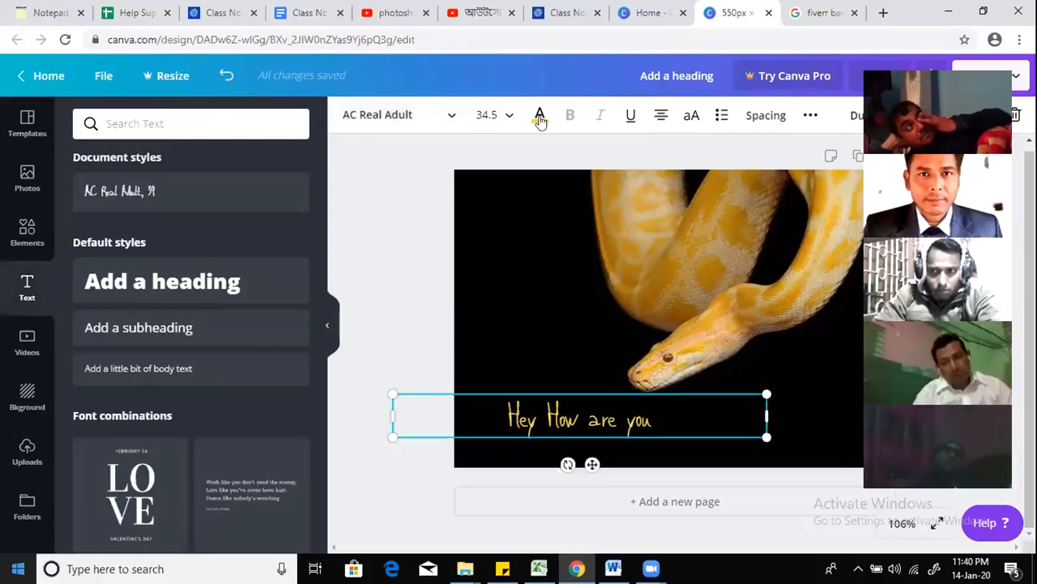
Step: Set the heading's font size to 48, then scale its text box down to font size 41.1
{"action": "left_click", "coordinate": [507, 115]}
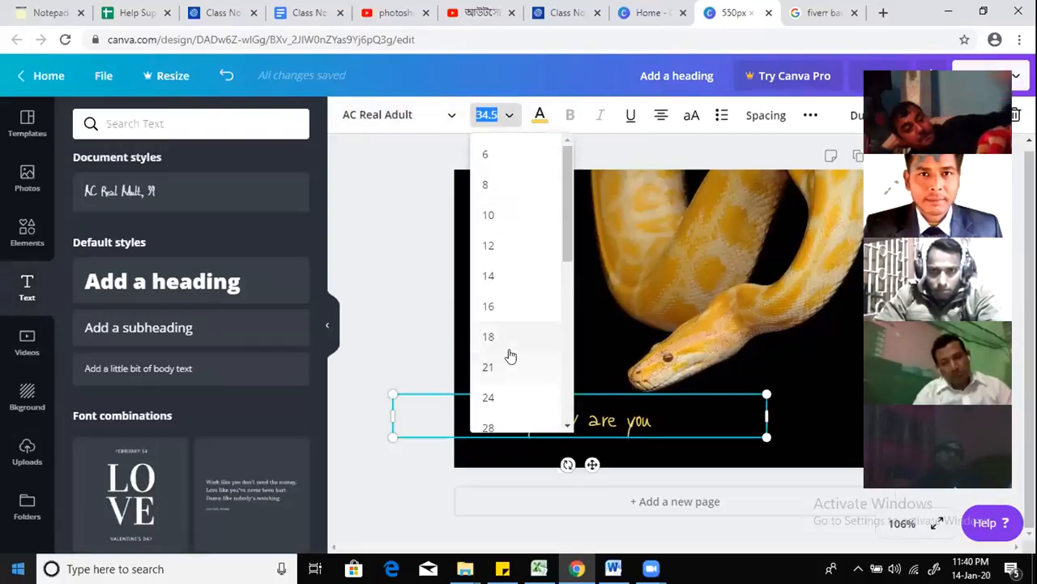
{"action": "scroll", "coordinate": [507, 351], "scroll_direction": "down", "scroll_amount": 2}
{"action": "left_click", "coordinate": [494, 397]}
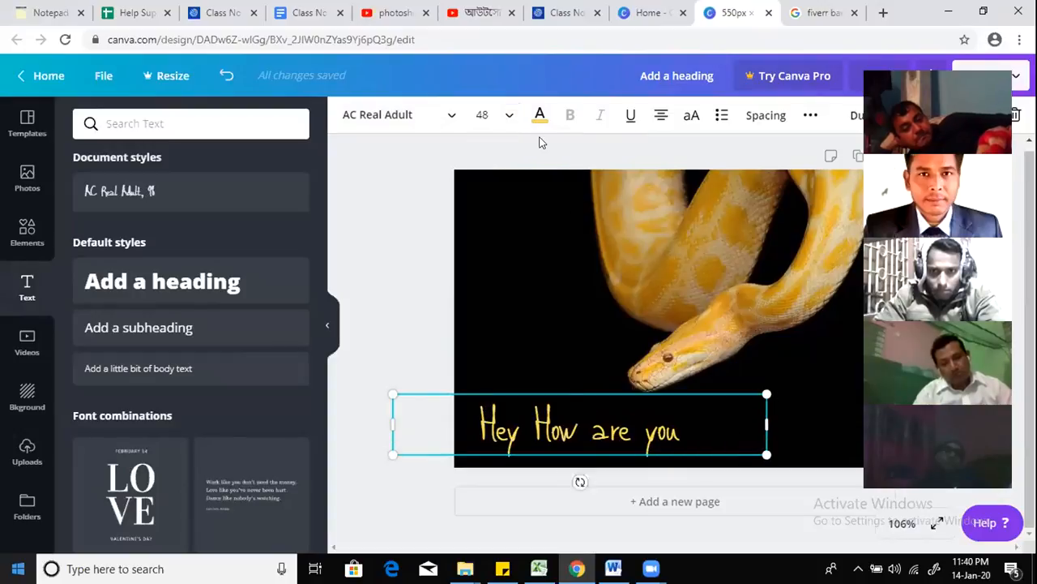
{"action": "left_click", "coordinate": [602, 321]}
{"action": "left_click", "coordinate": [722, 422]}
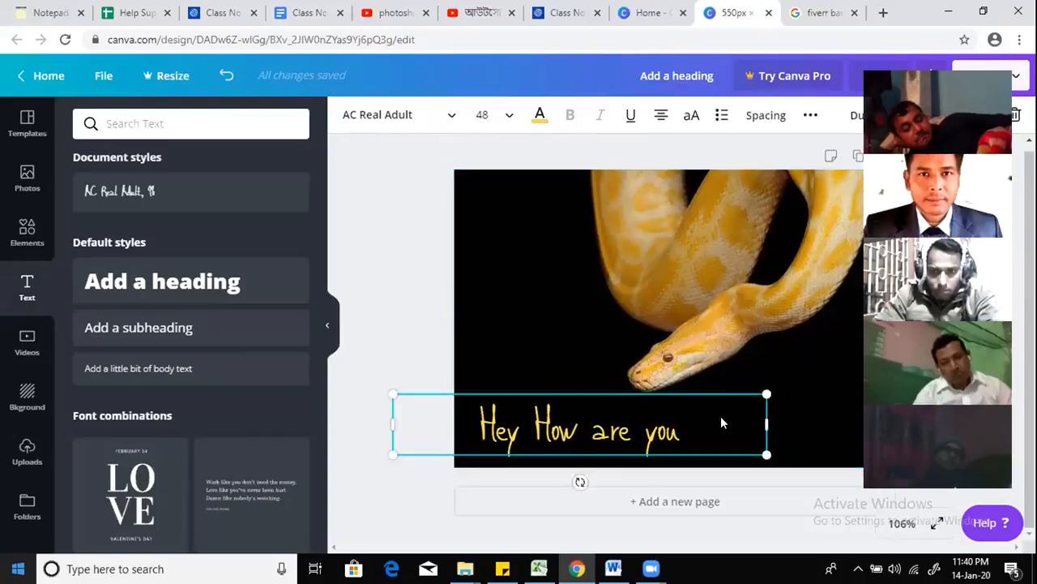
{"action": "left_click_drag", "start_coordinate": [766, 392], "coordinate": [710, 403]}
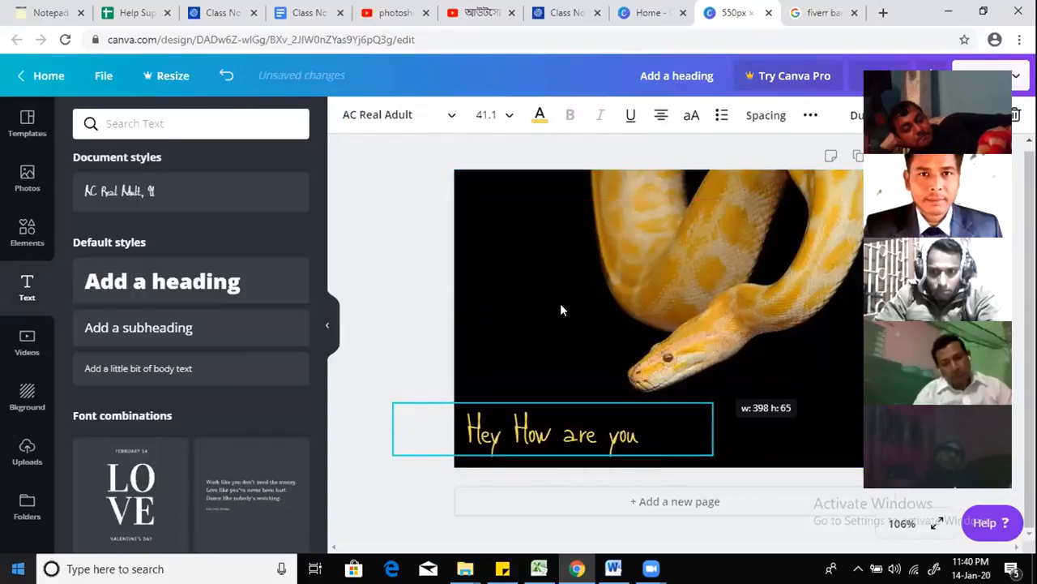
{"action": "left_click", "coordinate": [560, 307]}
{"action": "left_click_drag", "start_coordinate": [616, 422], "coordinate": [610, 422]}
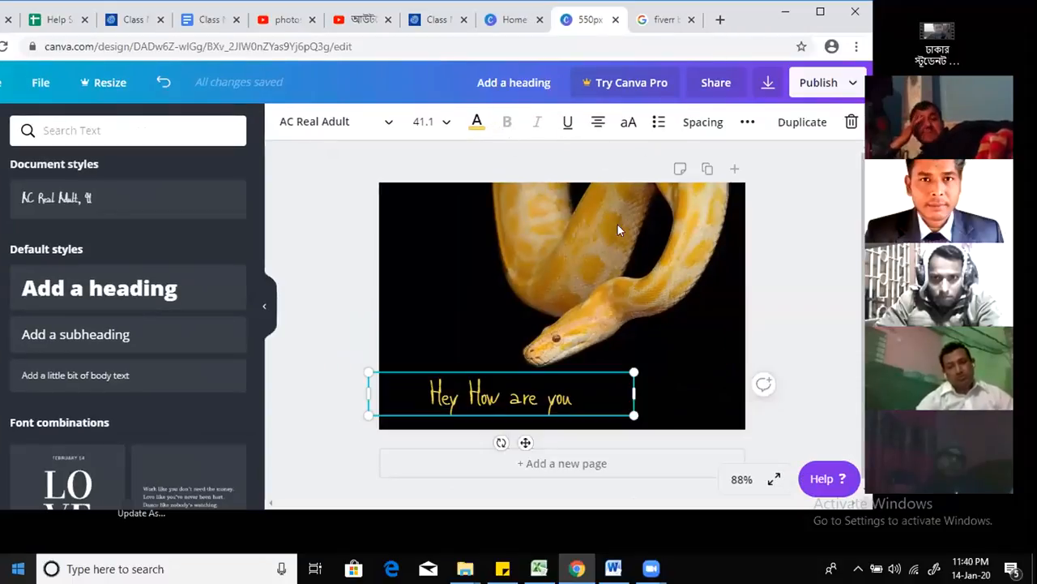
Step: Try the heading in all capitals, then restore its original letter case
{"action": "left_click", "coordinate": [629, 128]}
{"action": "left_click", "coordinate": [629, 128]}
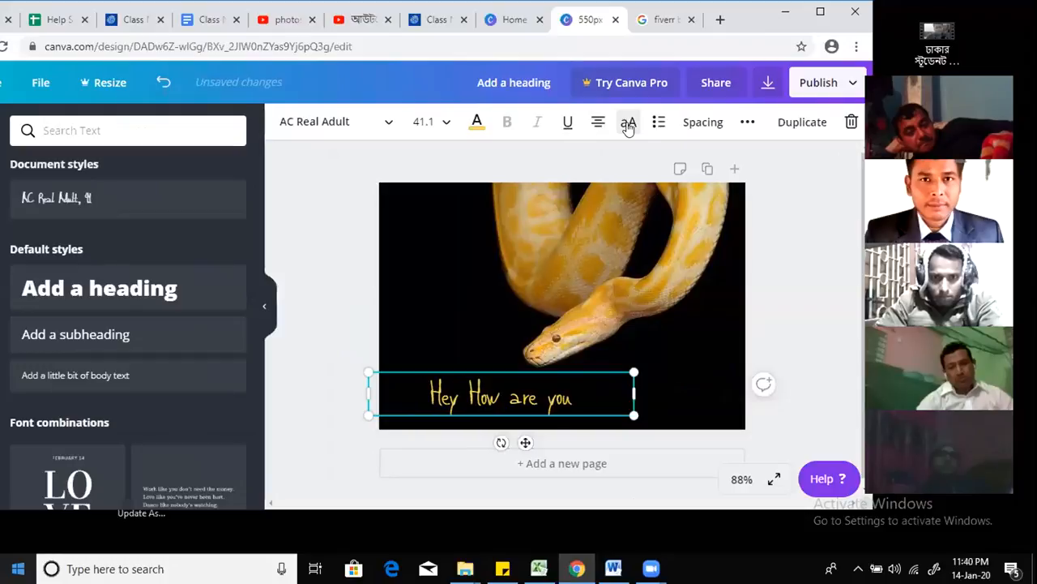
{"action": "left_click", "coordinate": [628, 128]}
{"action": "left_click", "coordinate": [629, 128]}
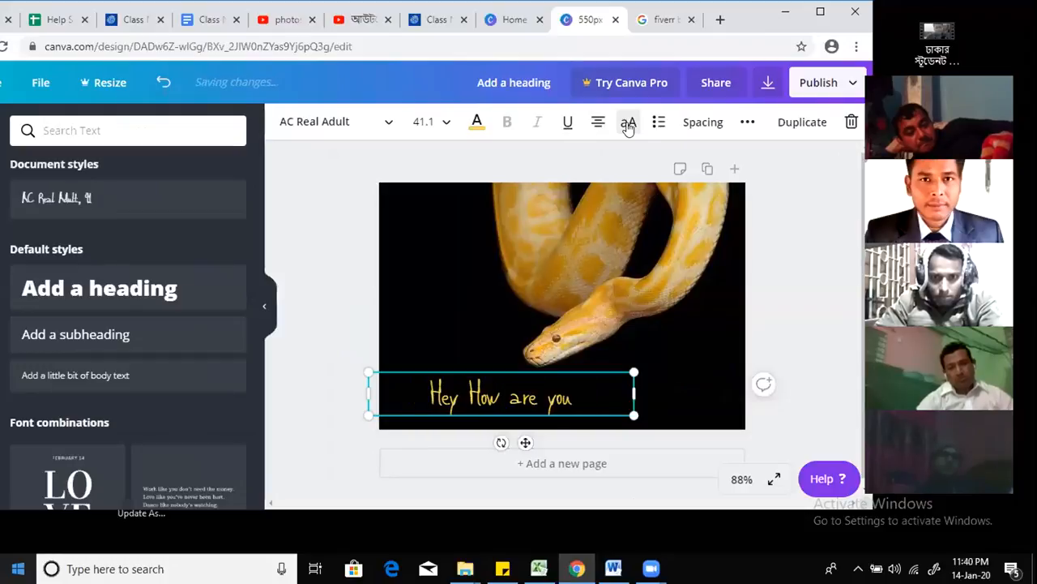
{"action": "left_click", "coordinate": [629, 128]}
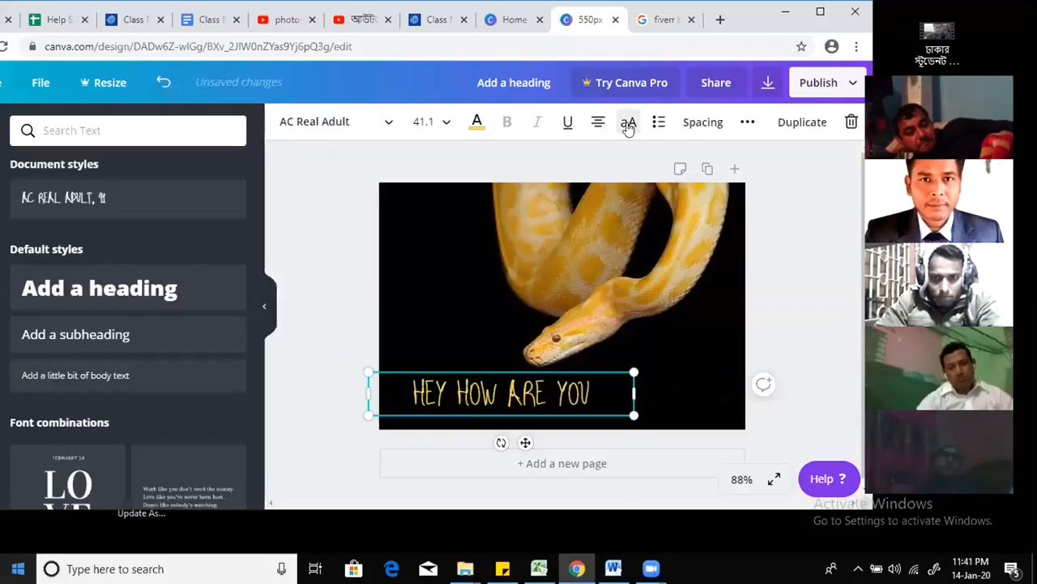
{"action": "left_click", "coordinate": [629, 128]}
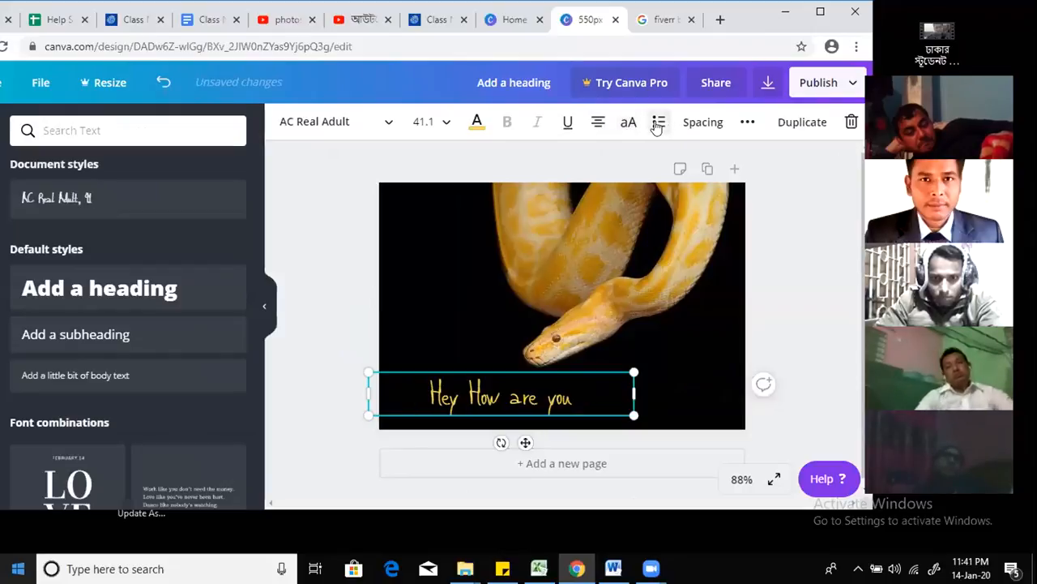
Step: Try bulleted and numbered list formatting on the heading, then remove the list formatting
{"action": "left_click", "coordinate": [658, 124]}
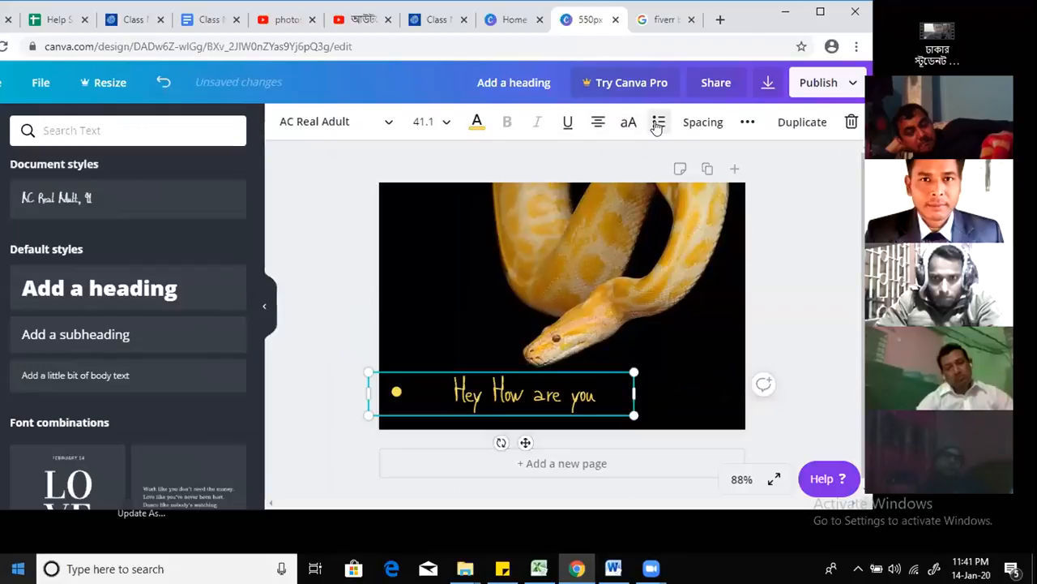
{"action": "left_click", "coordinate": [658, 123]}
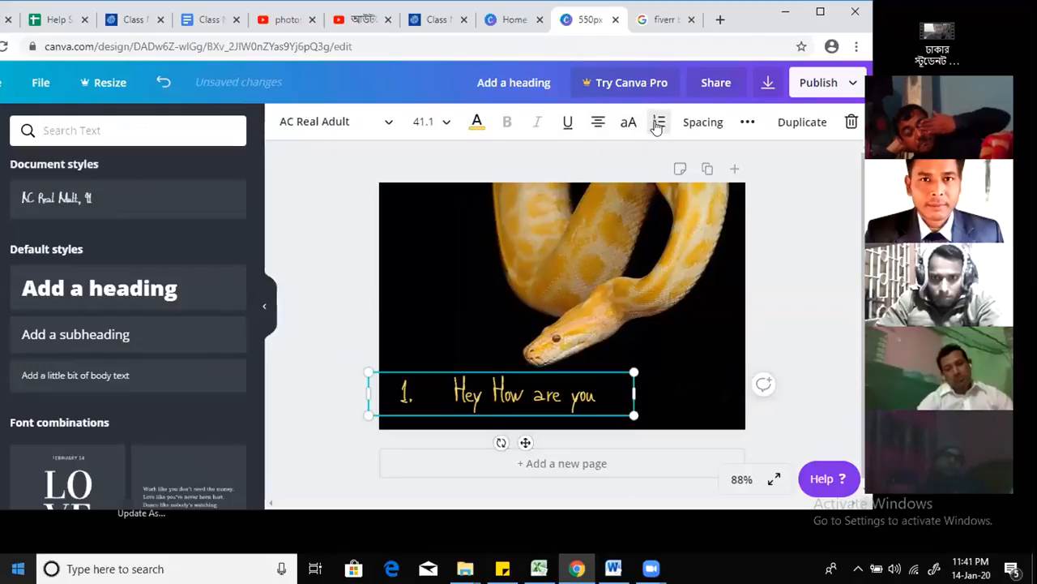
{"action": "left_click", "coordinate": [658, 123]}
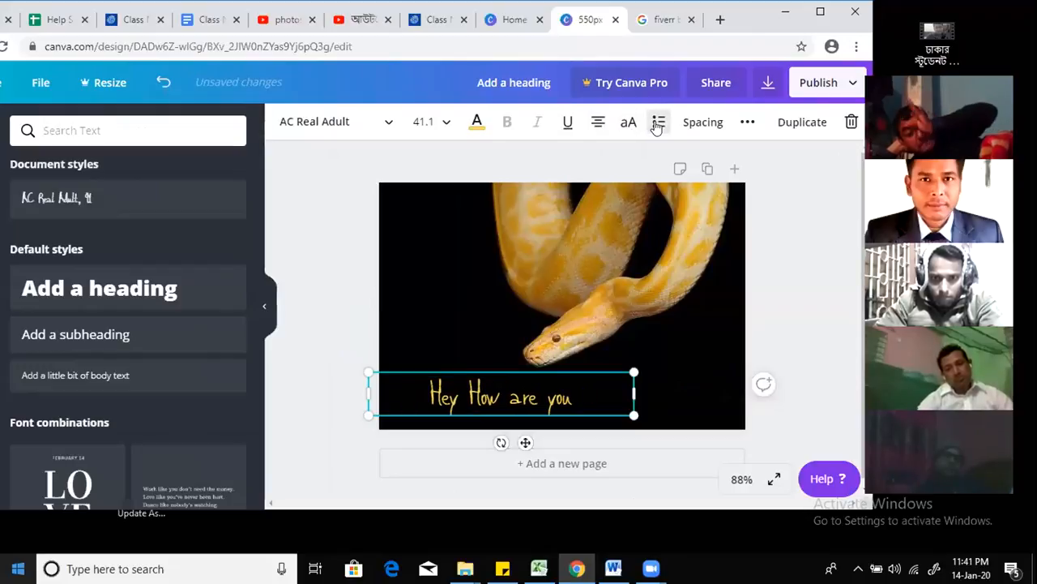
Step: Set the heading's letter spacing to 40, then deselect the heading
{"action": "left_click", "coordinate": [699, 123]}
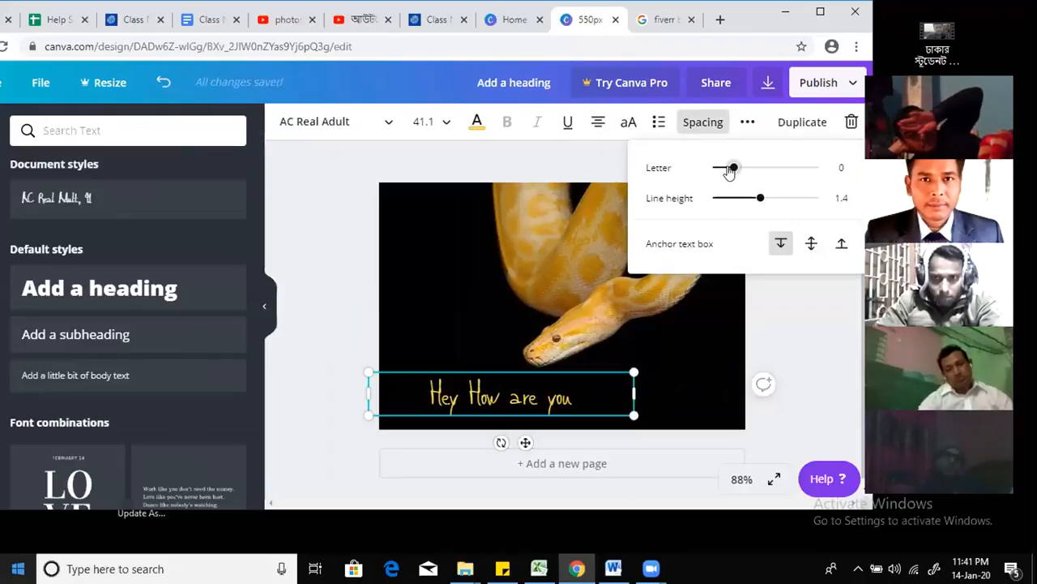
{"action": "mouse_move", "coordinate": [734, 168]}
{"action": "left_mouse_down"}
{"action": "mouse_move", "coordinate": [767, 168]}
{"action": "mouse_move", "coordinate": [726, 168]}
{"action": "mouse_move", "coordinate": [737, 167]}
{"action": "left_mouse_up"}
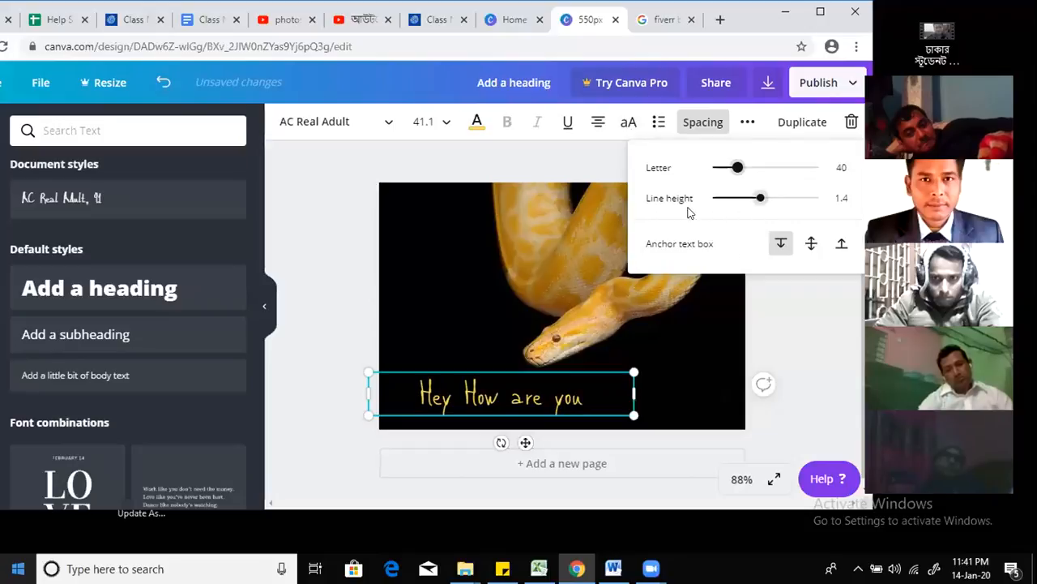
{"action": "left_click", "coordinate": [506, 396]}
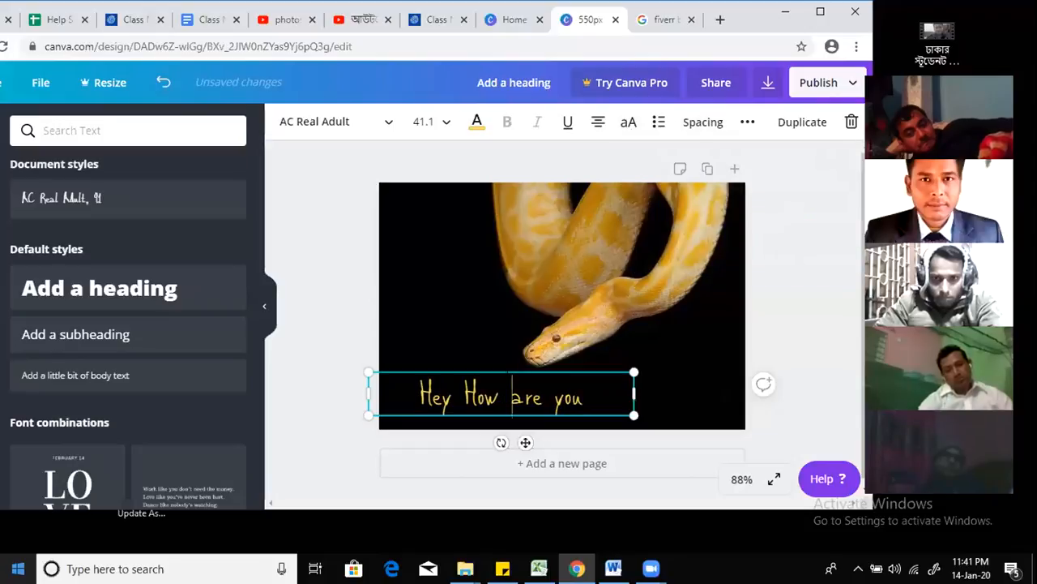
{"action": "left_click", "coordinate": [493, 369]}
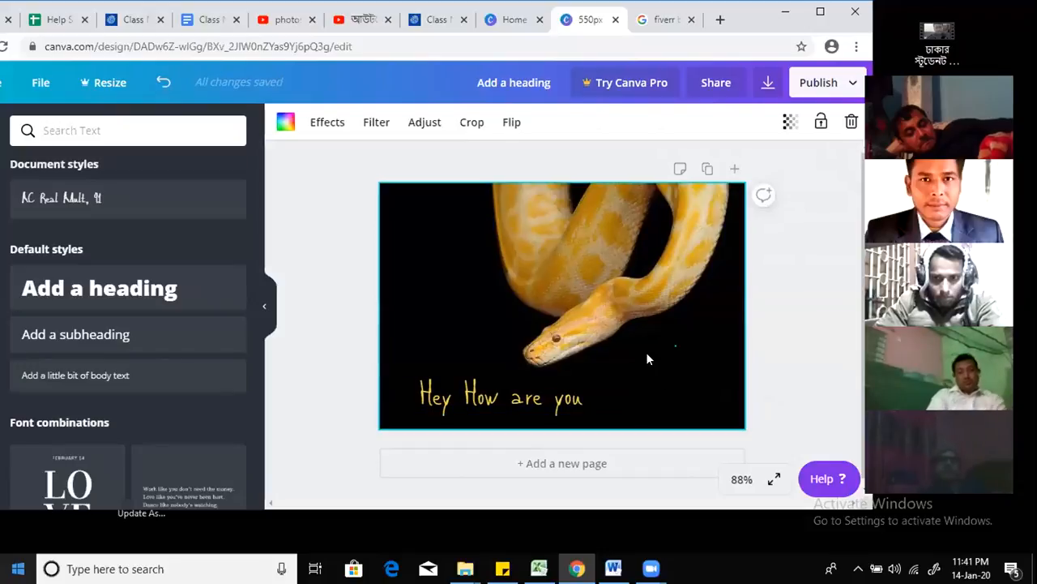
Step: Try the heading higher up, broken after "Hey How" with line height 0.89, then undo the text changes and move it back below the snake
{"action": "left_click_drag", "start_coordinate": [469, 389], "coordinate": [446, 315]}
{"action": "left_click", "coordinate": [478, 324]}
{"action": "key", "text": "Return"}
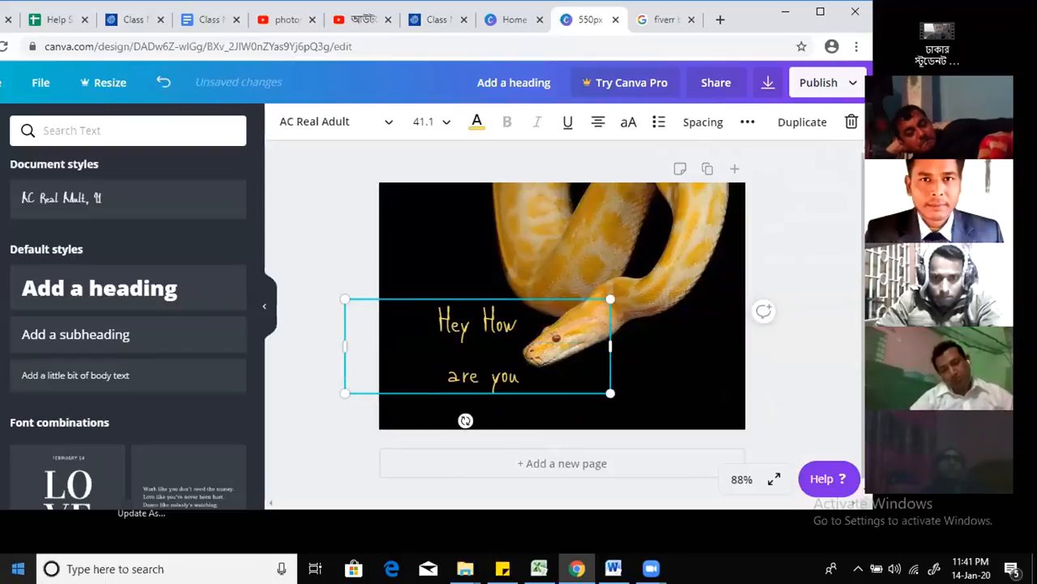
{"action": "left_click", "coordinate": [703, 121]}
{"action": "mouse_move", "coordinate": [757, 200]}
{"action": "left_mouse_down"}
{"action": "mouse_move", "coordinate": [726, 201]}
{"action": "mouse_move", "coordinate": [817, 205]}
{"action": "mouse_move", "coordinate": [724, 203]}
{"action": "mouse_move", "coordinate": [732, 201]}
{"action": "left_mouse_up"}
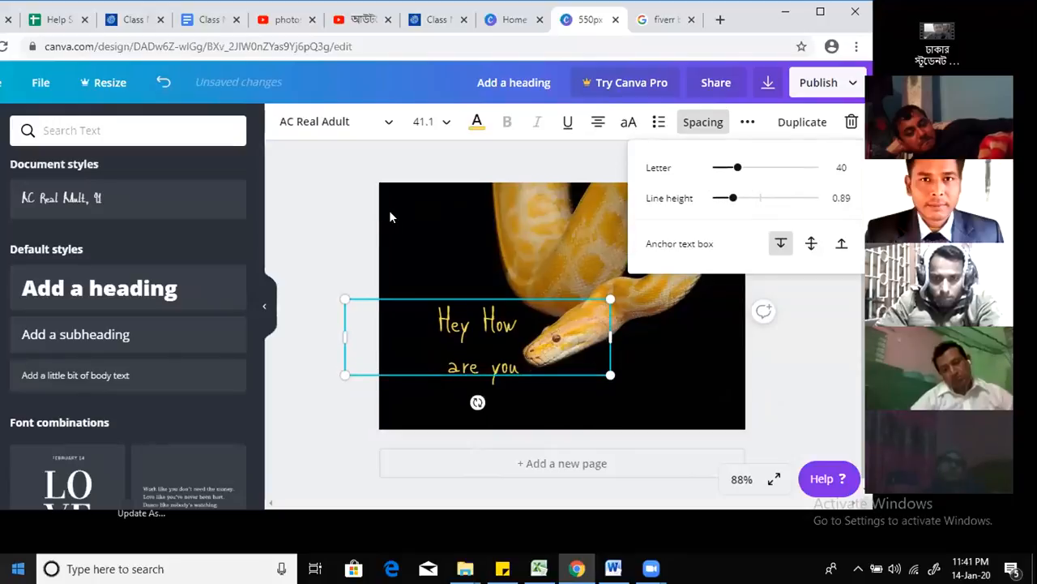
{"action": "key", "text": "ctrl+z"}
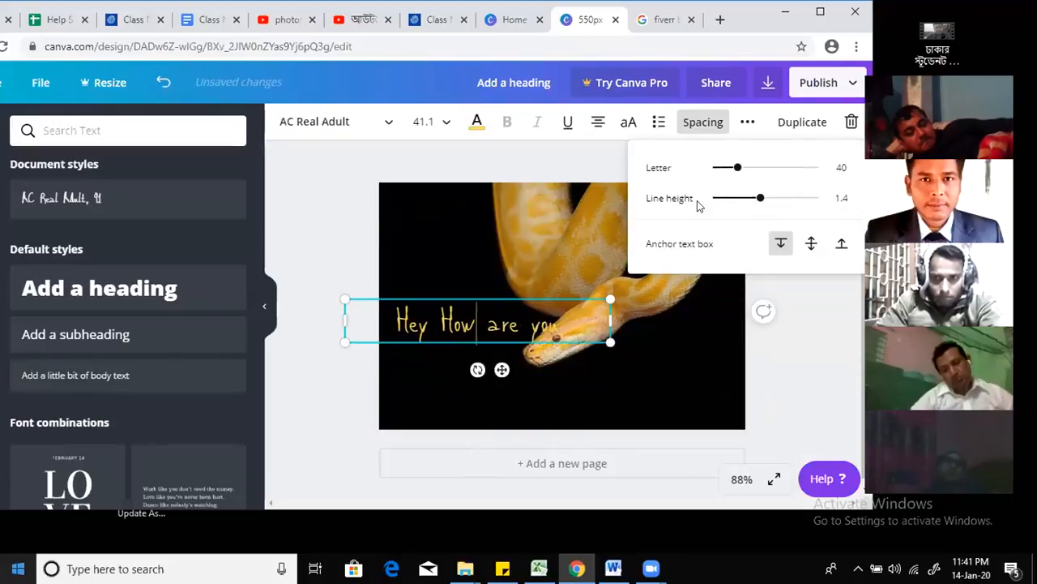
{"action": "key", "text": "Escape"}
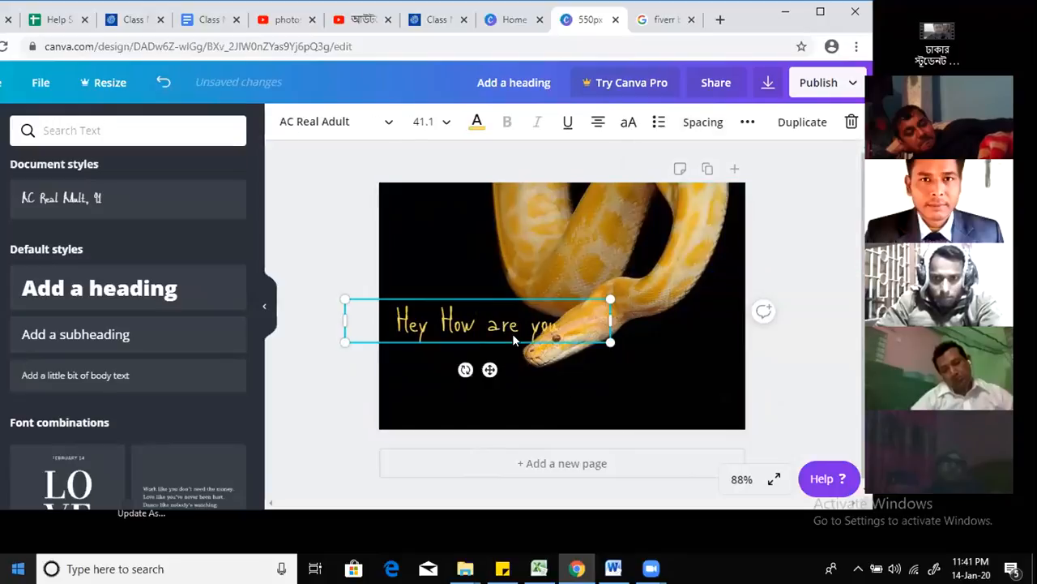
{"action": "left_click_drag", "start_coordinate": [524, 386], "coordinate": [545, 455]}
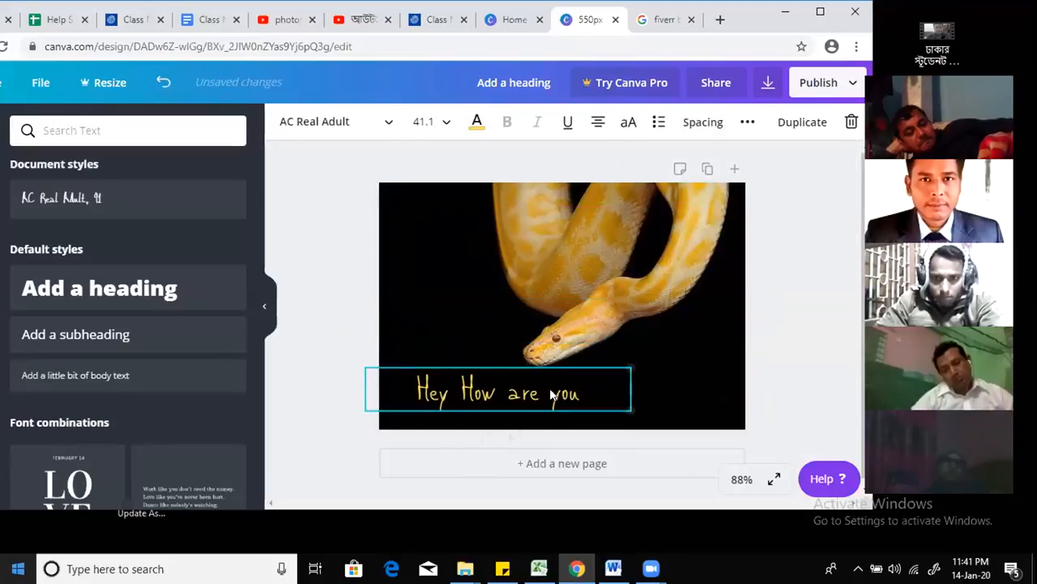
Step: Duplicate the heading twice, place the copies above the original, then delete both copies
{"action": "left_click", "coordinate": [801, 122]}
{"action": "left_click_drag", "start_coordinate": [534, 404], "coordinate": [520, 268]}
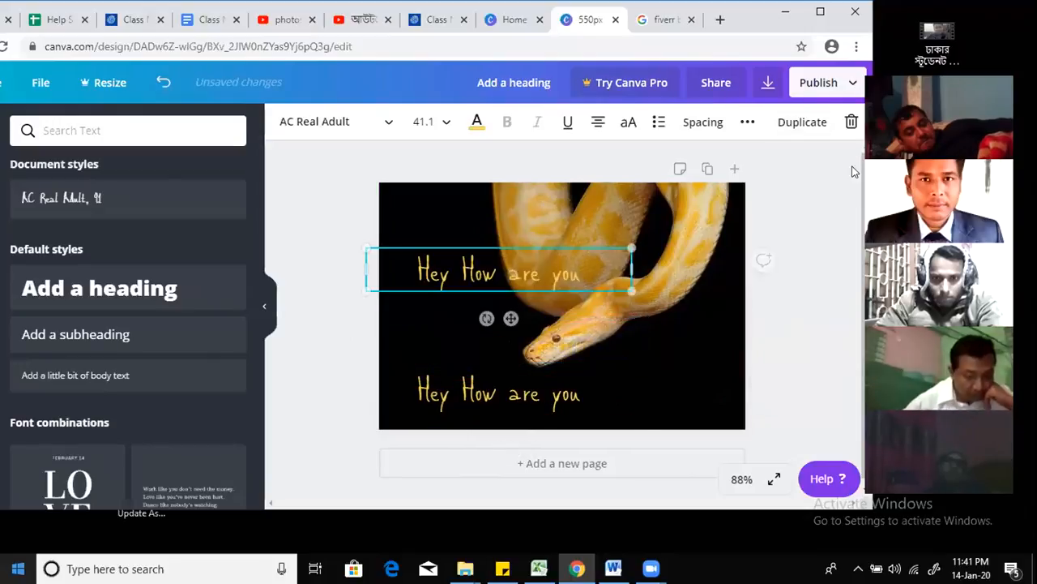
{"action": "left_click", "coordinate": [798, 122]}
{"action": "left_click_drag", "start_coordinate": [578, 288], "coordinate": [586, 310]}
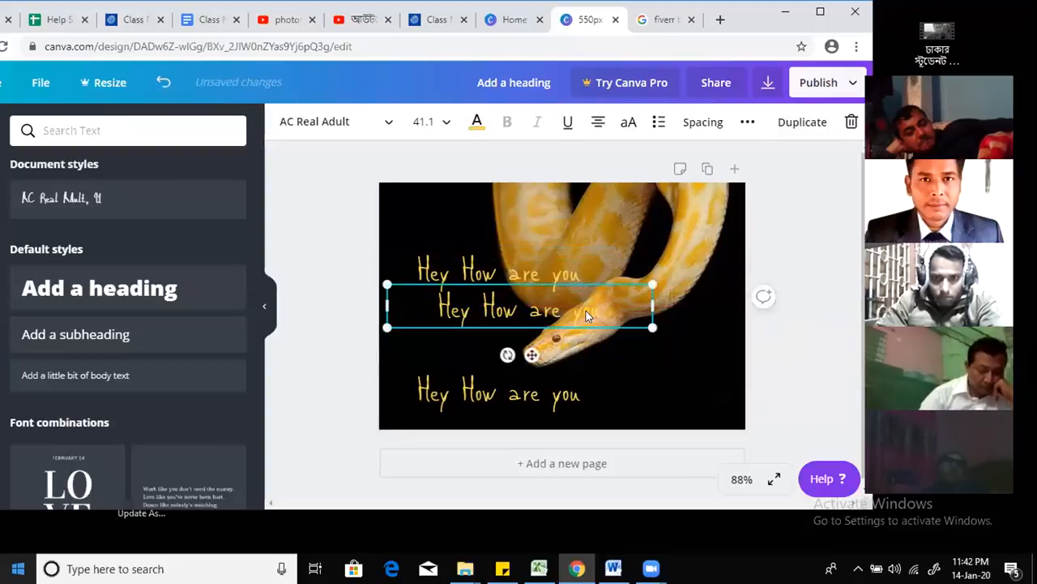
{"action": "key", "text": "Delete"}
{"action": "left_click", "coordinate": [509, 270]}
{"action": "key", "text": "Delete"}
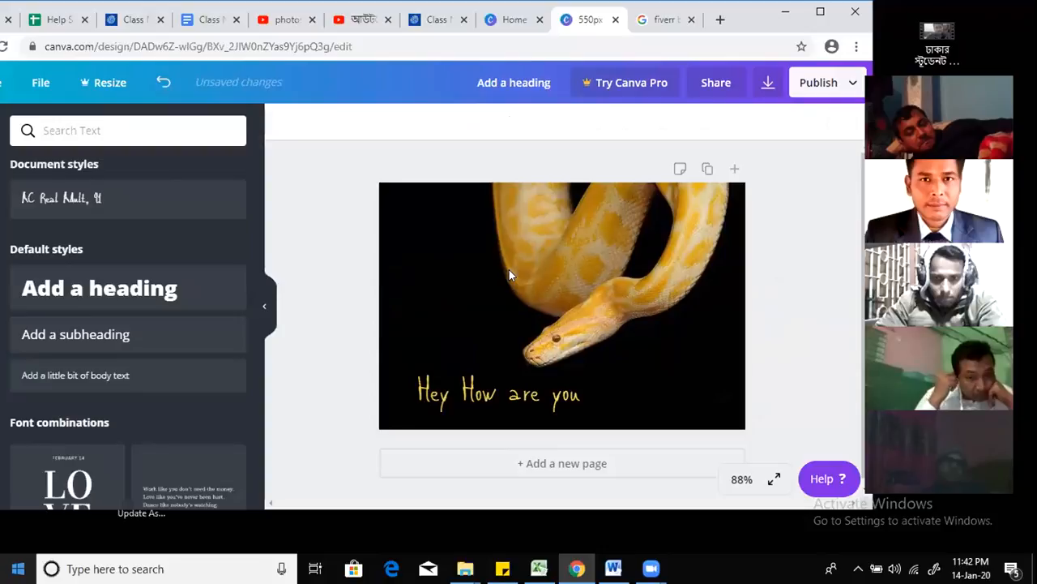
Step: Align the heading to the top of the page
{"action": "left_click", "coordinate": [503, 394]}
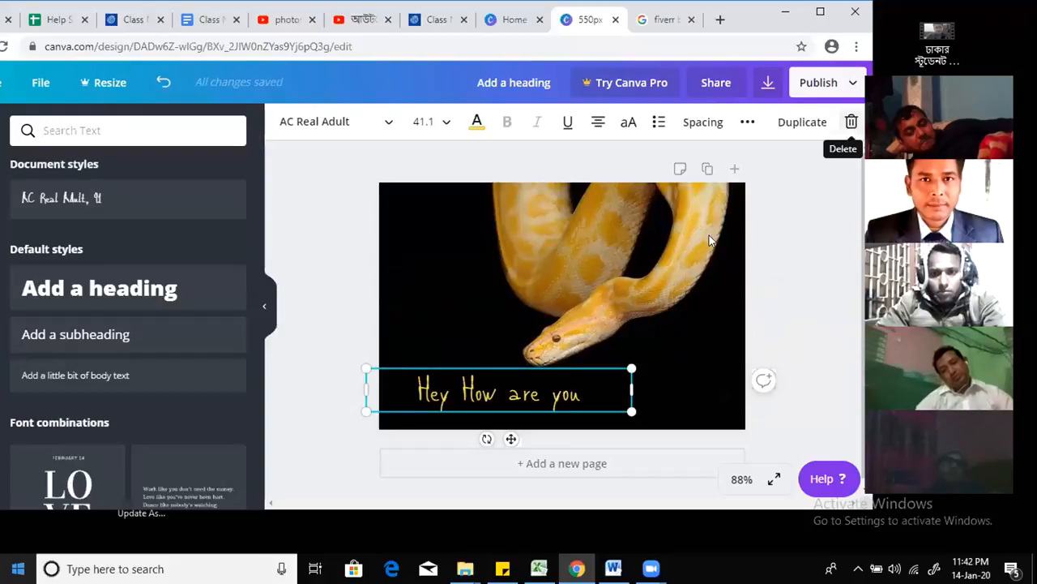
{"action": "left_click", "coordinate": [742, 124]}
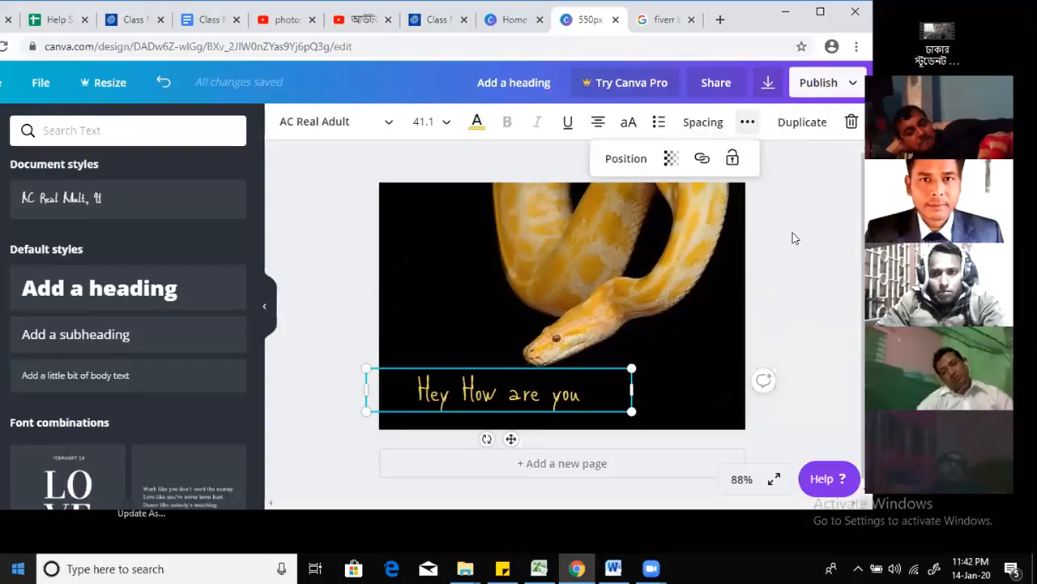
{"action": "left_click", "coordinate": [746, 122]}
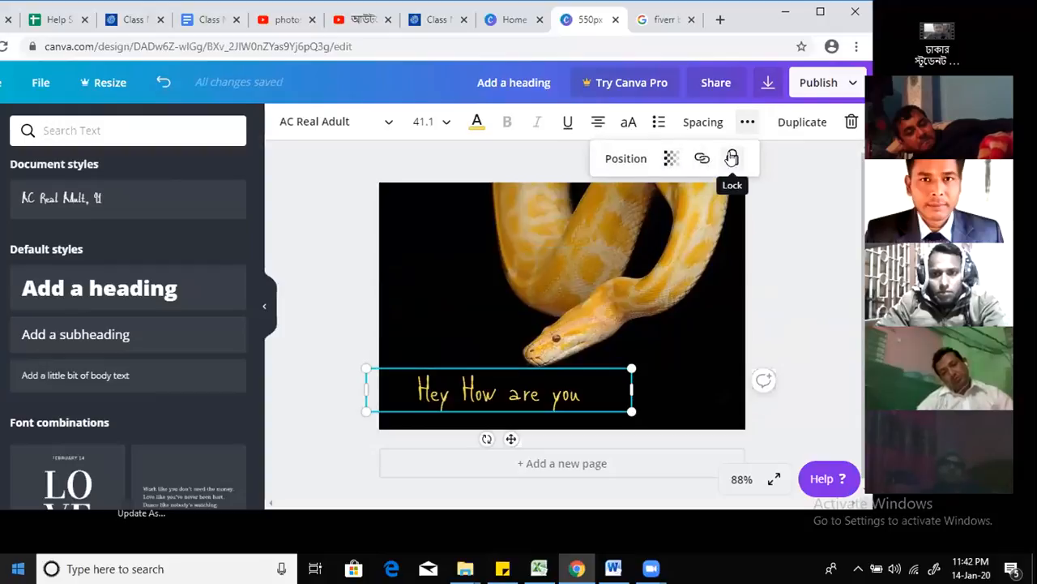
{"action": "left_click", "coordinate": [629, 160]}
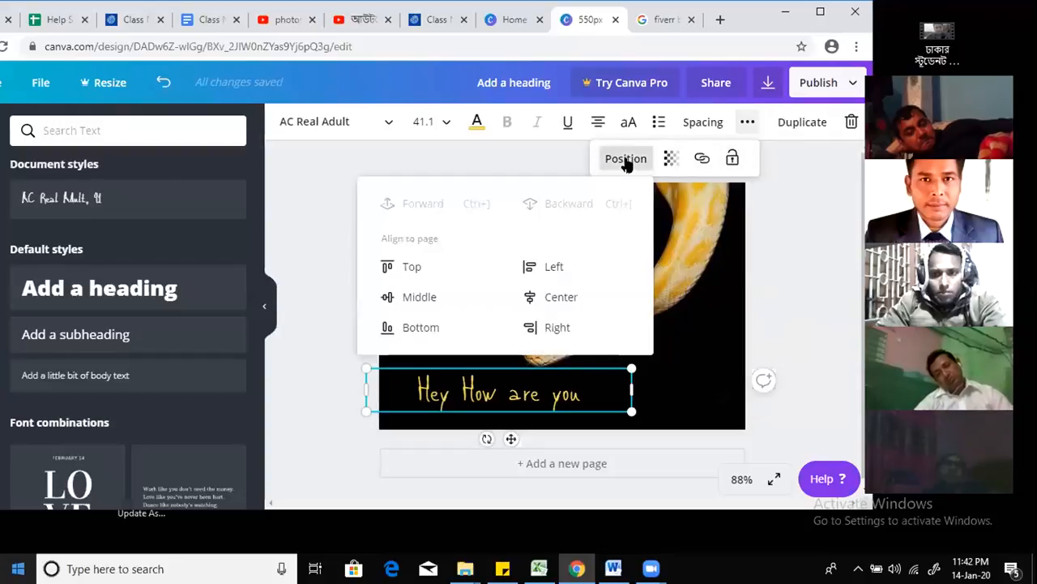
{"action": "left_click", "coordinate": [420, 275]}
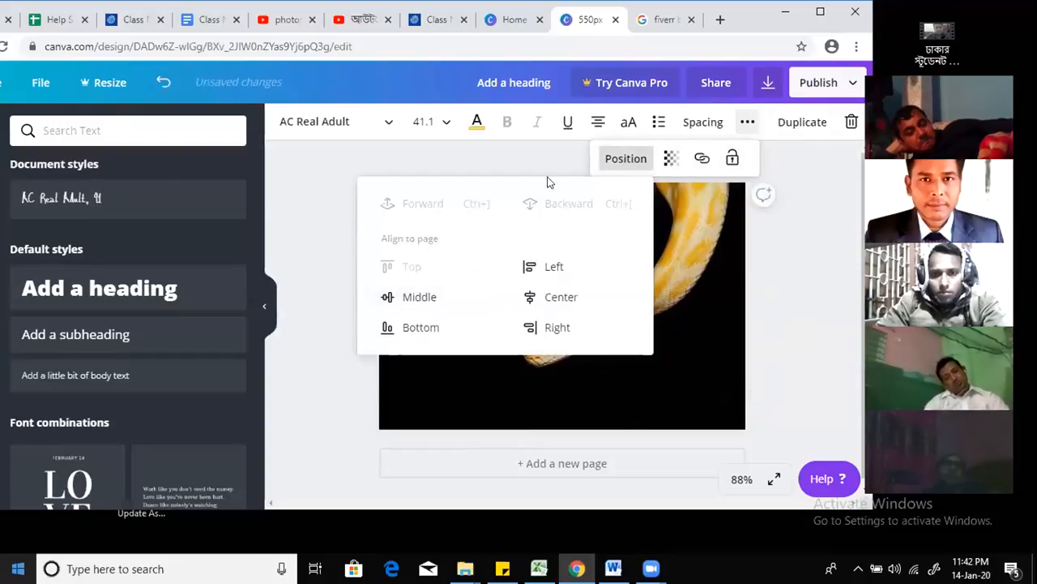
{"action": "left_click", "coordinate": [683, 309]}
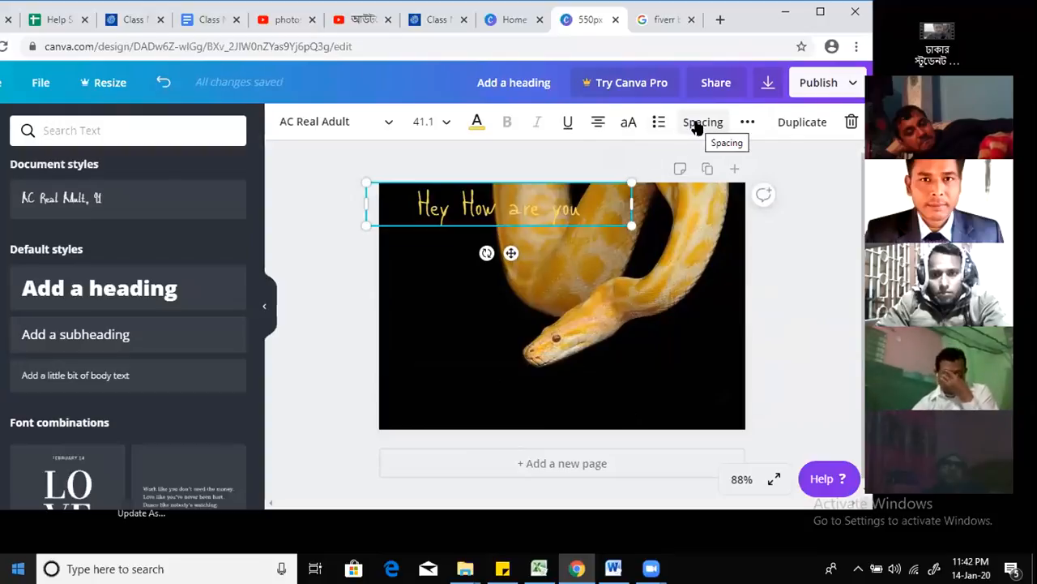
Step: Move the heading straight down from the page top to the black area below the snake's head
{"action": "left_click", "coordinate": [746, 123]}
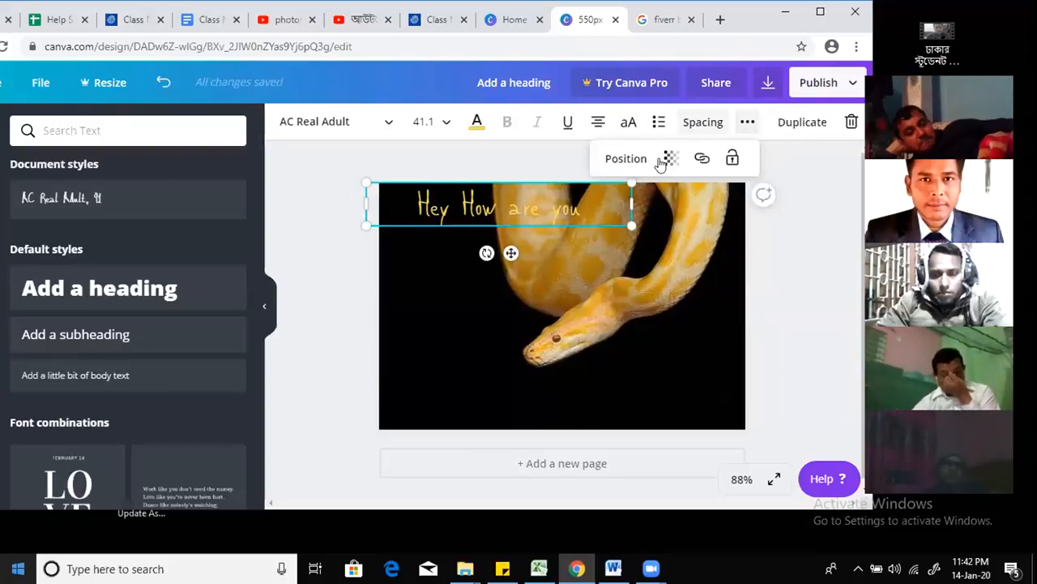
{"action": "left_click", "coordinate": [496, 204]}
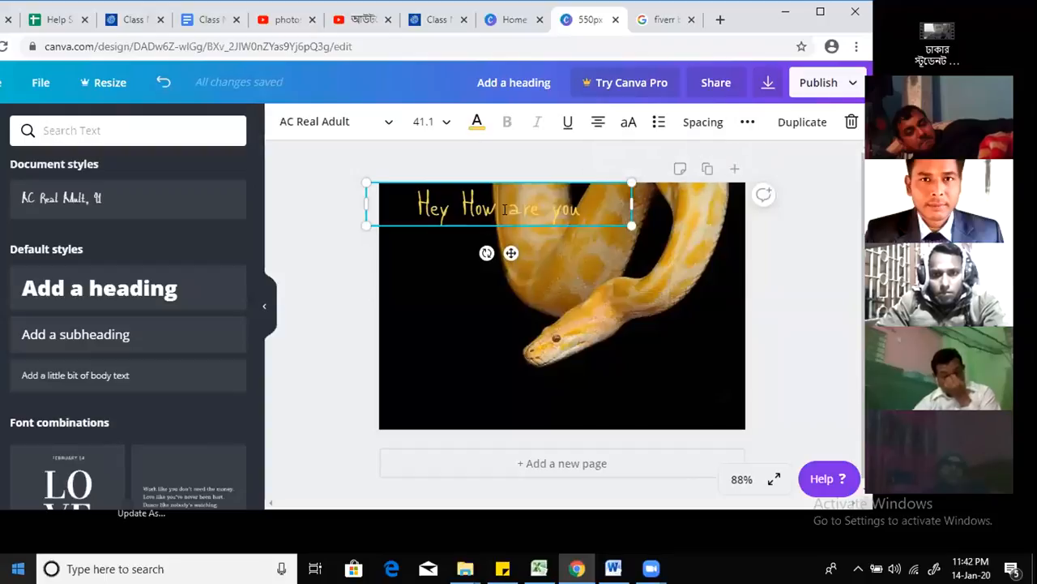
{"action": "left_click", "coordinate": [450, 333]}
{"action": "left_click", "coordinate": [456, 207]}
{"action": "left_click_drag", "start_coordinate": [457, 204], "coordinate": [457, 390]}
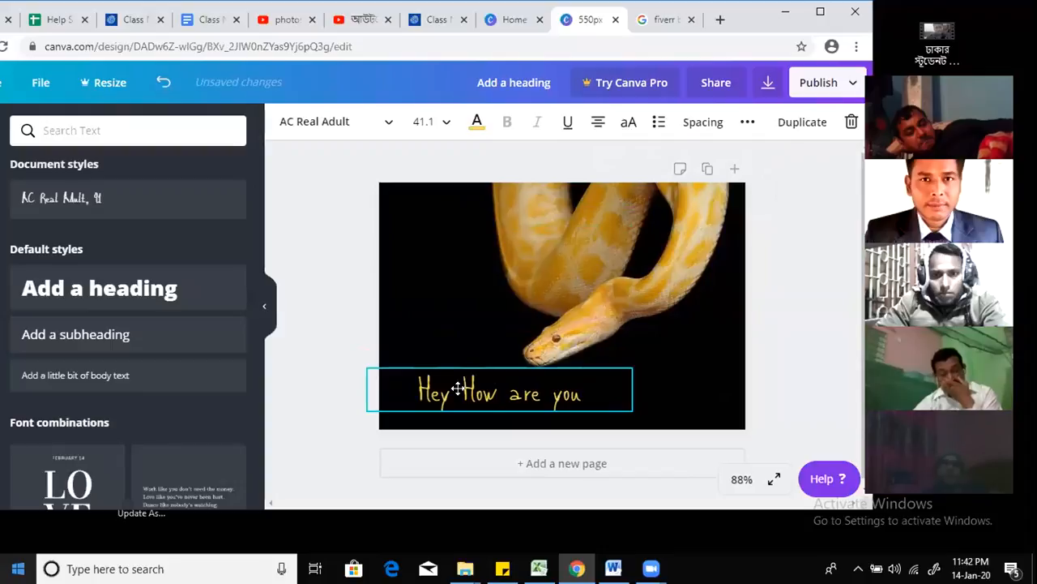
{"action": "left_click", "coordinate": [449, 296]}
Step: Set the heading's transparency to 21
{"action": "left_click", "coordinate": [505, 397]}
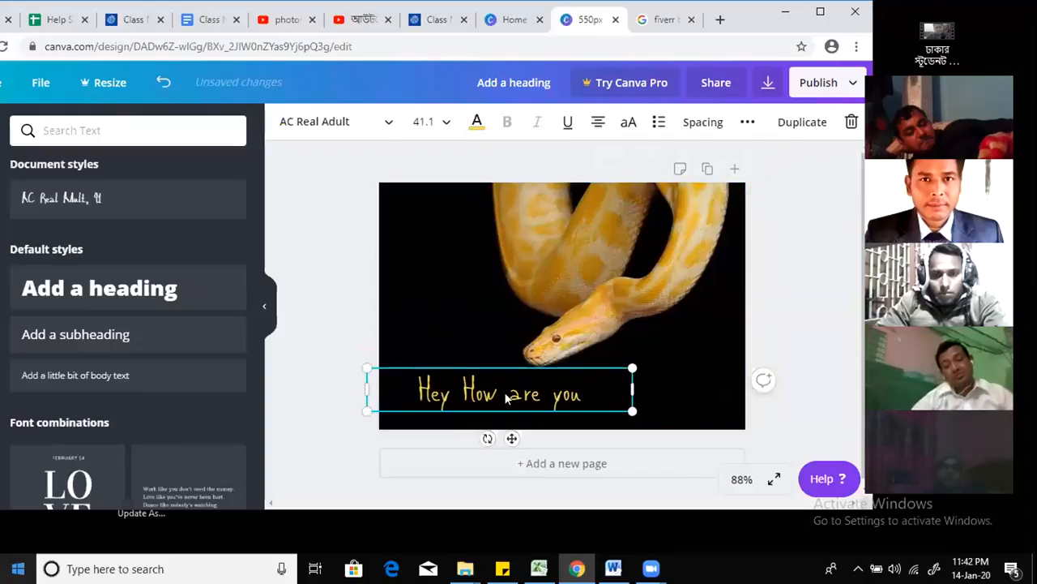
{"action": "left_click", "coordinate": [747, 123]}
{"action": "left_click", "coordinate": [671, 158]}
{"action": "left_click_drag", "start_coordinate": [637, 197], "coordinate": [548, 215]}
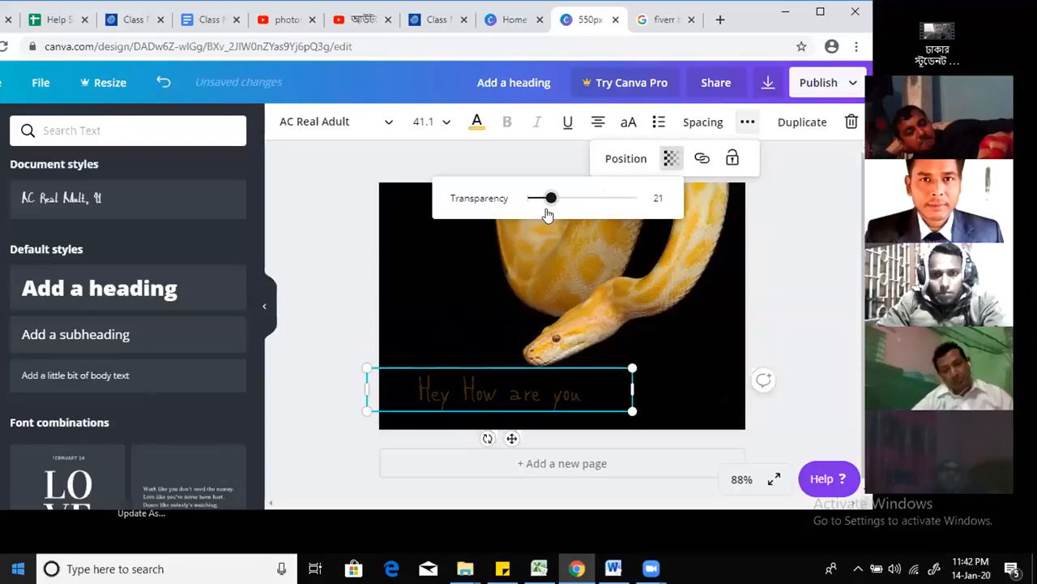
Step: Raise the heading's transparency value to 72
{"action": "left_click", "coordinate": [303, 410]}
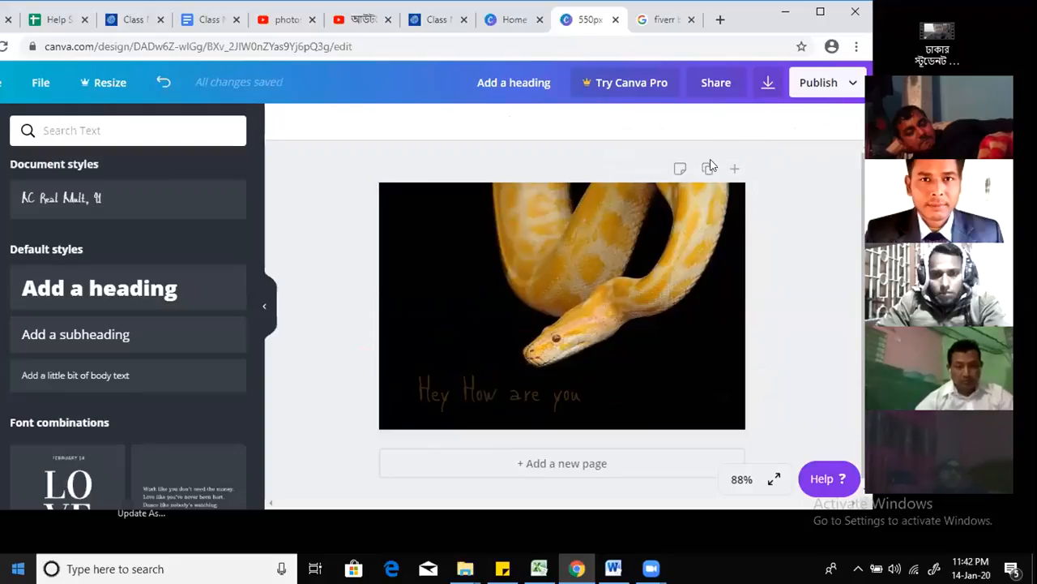
{"action": "left_click", "coordinate": [481, 387]}
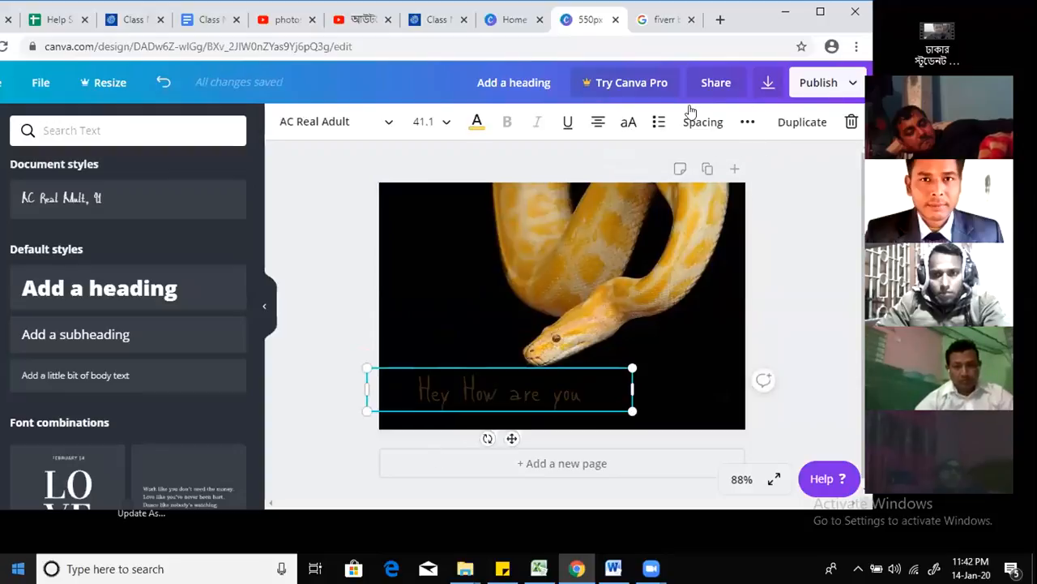
{"action": "left_click", "coordinate": [747, 121]}
{"action": "left_click", "coordinate": [671, 158]}
{"action": "left_click_drag", "start_coordinate": [545, 198], "coordinate": [607, 207]}
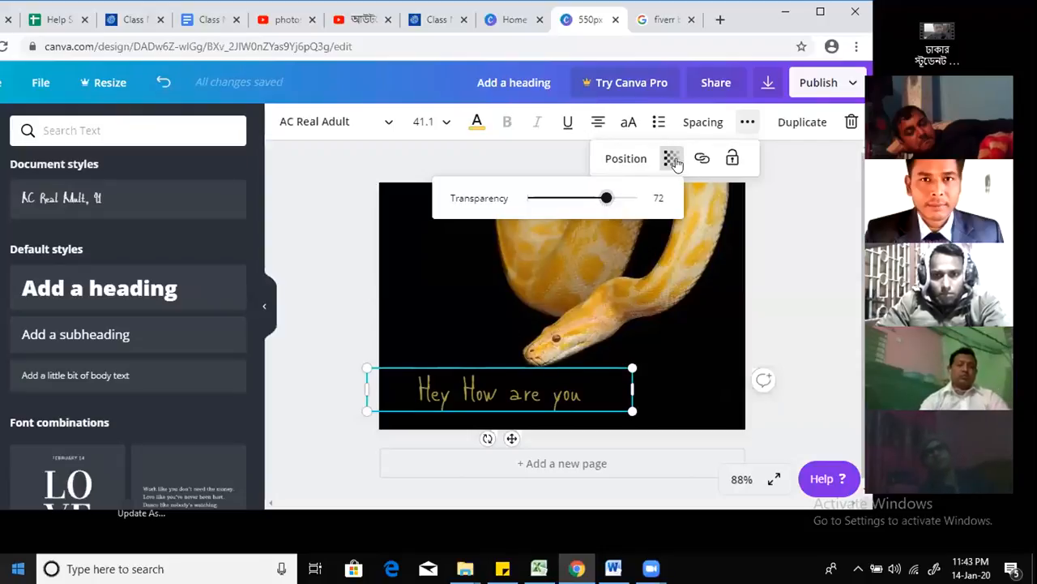
{"action": "left_click", "coordinate": [795, 248]}
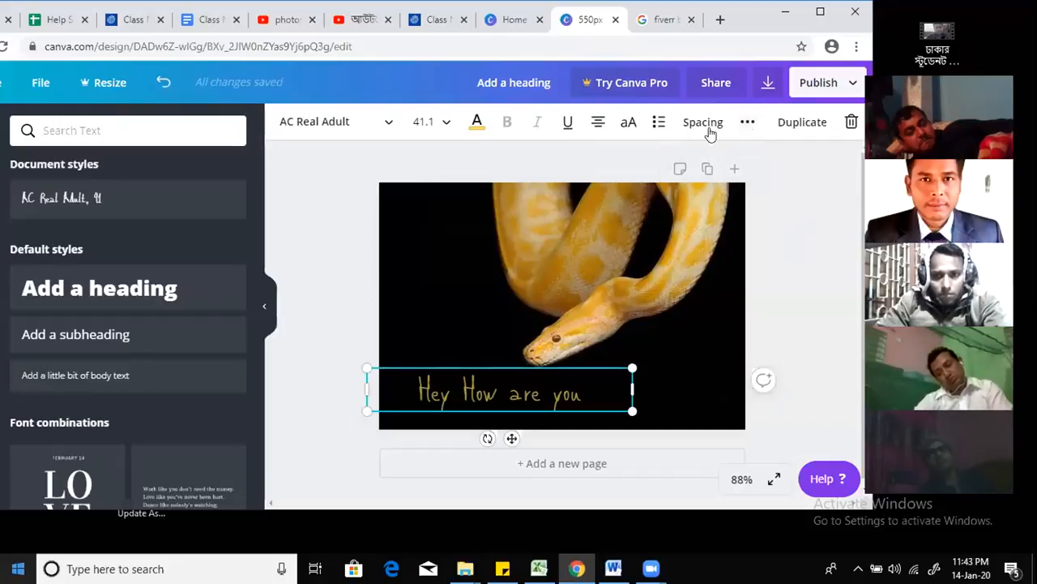
Step: Open the heading's link settings, close them without entering a link, and deselect the heading
{"action": "left_click", "coordinate": [747, 123]}
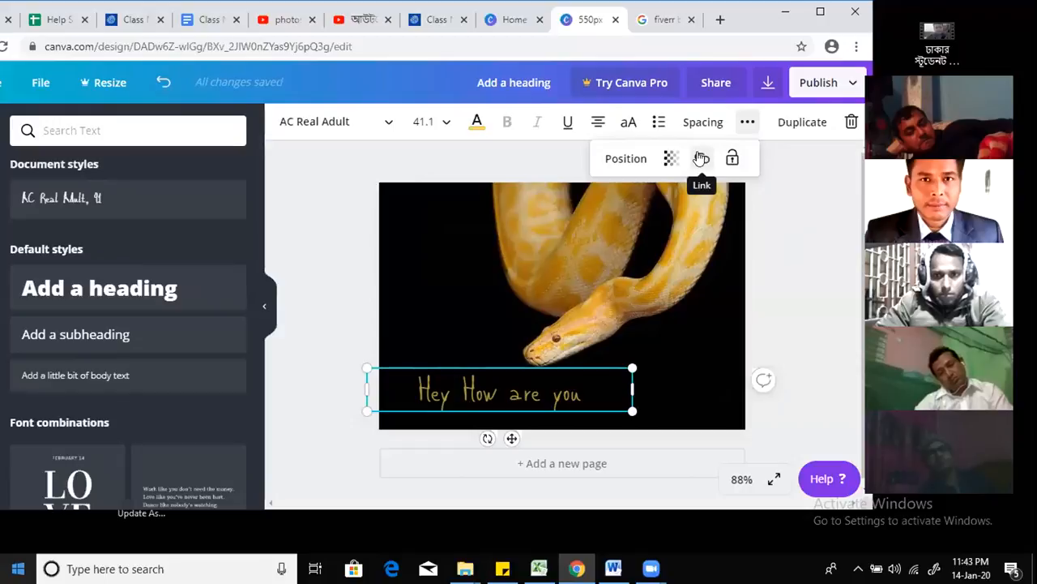
{"action": "left_click", "coordinate": [702, 159]}
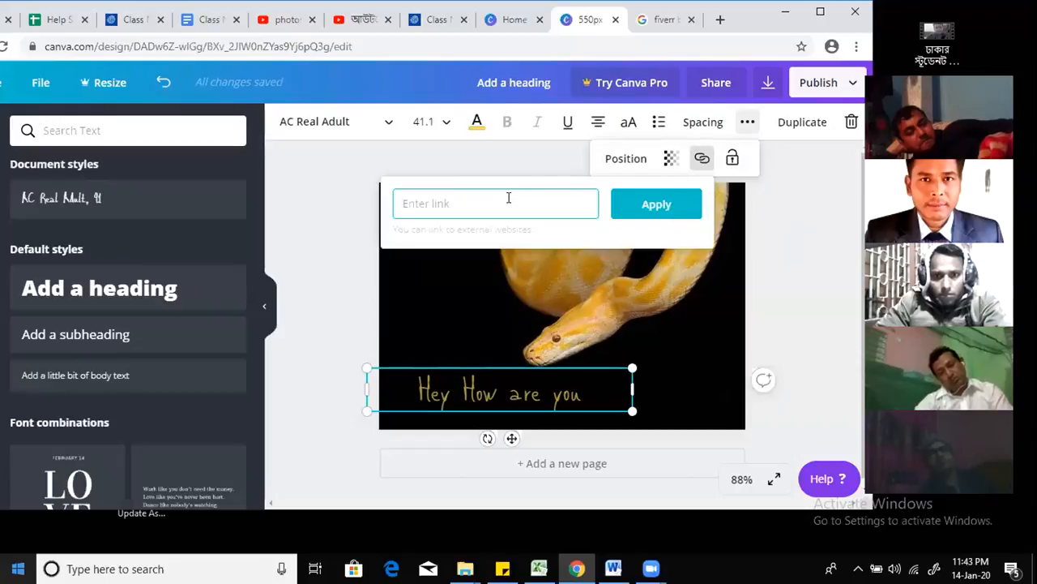
{"action": "left_click", "coordinate": [810, 217]}
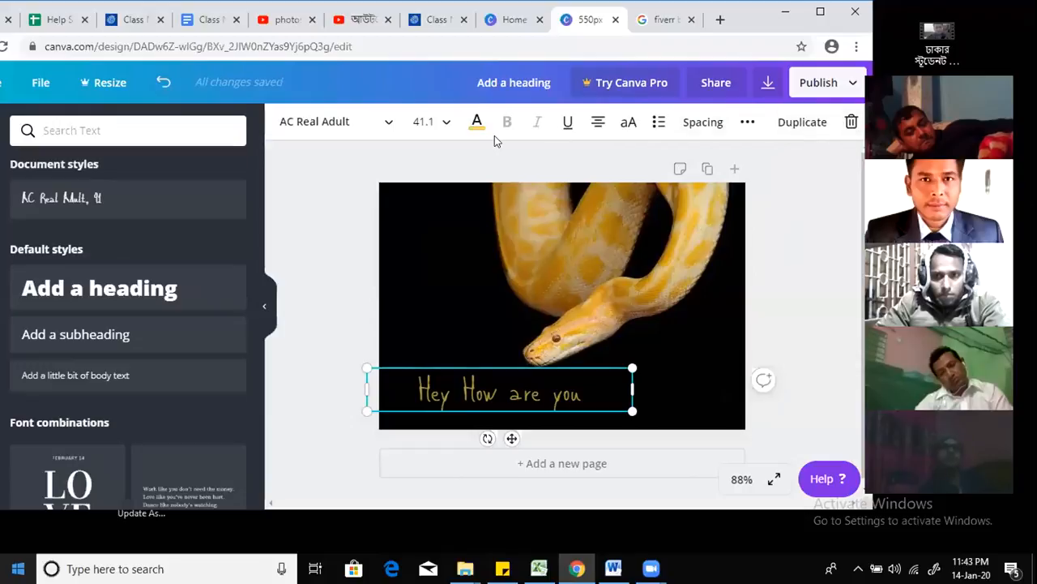
{"action": "left_click", "coordinate": [477, 328]}
{"action": "left_click", "coordinate": [470, 389]}
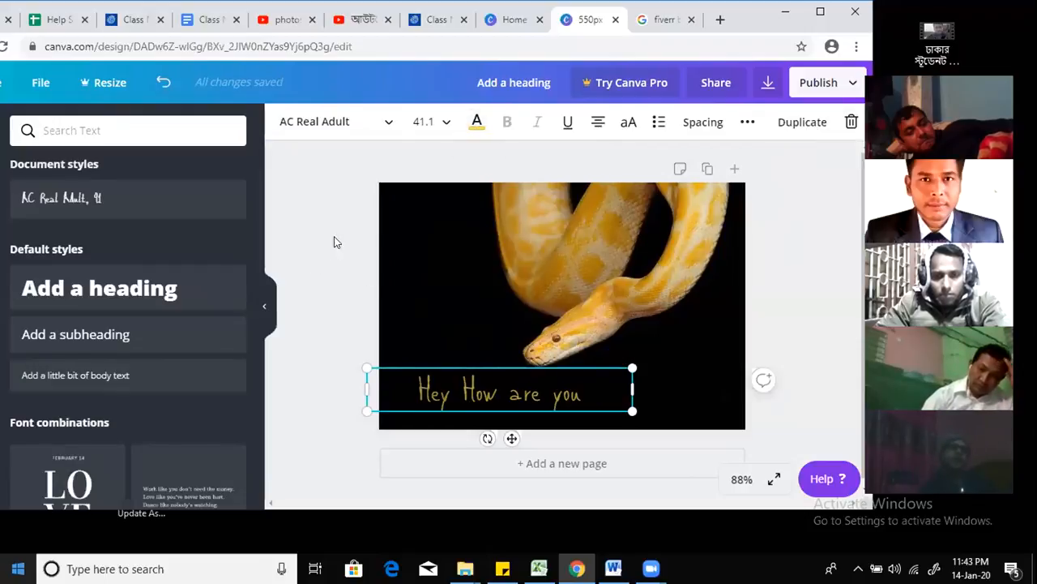
{"action": "left_click", "coordinate": [285, 414]}
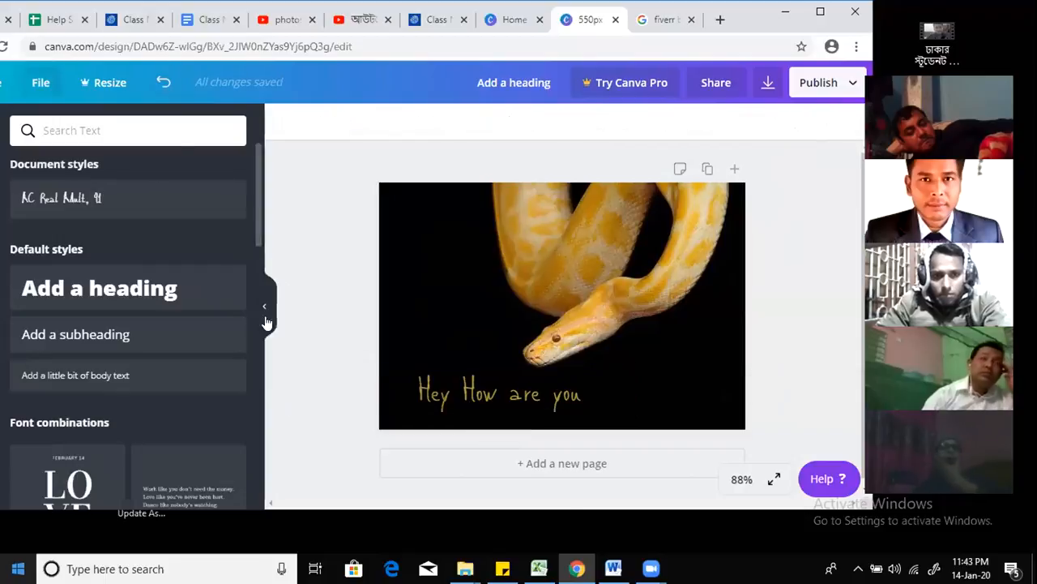
Step: Maximize the browser window and compare the editing options offered for the snake photo and the heading
{"action": "left_click", "coordinate": [820, 12]}
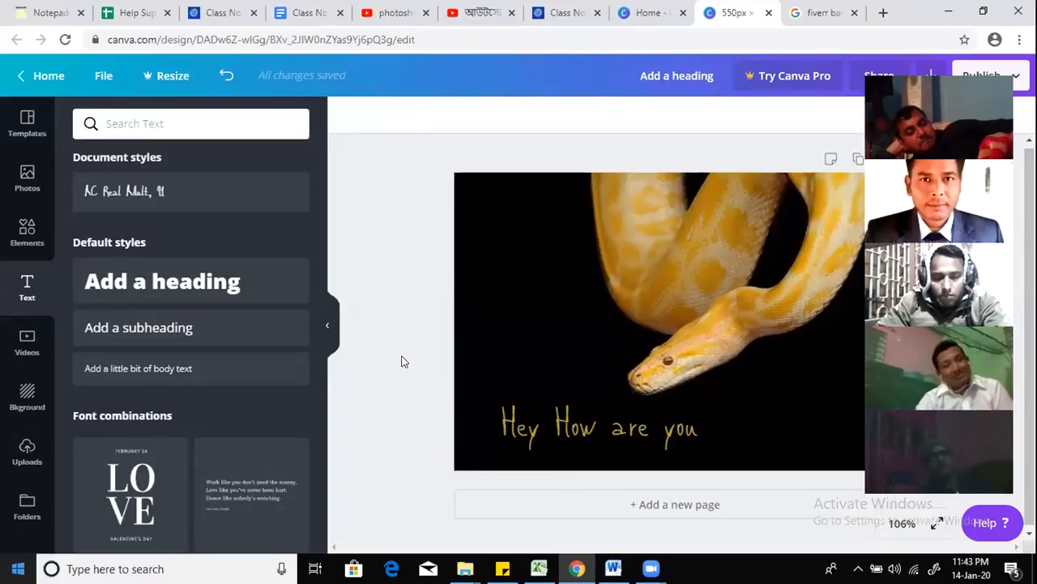
{"action": "left_click", "coordinate": [693, 256]}
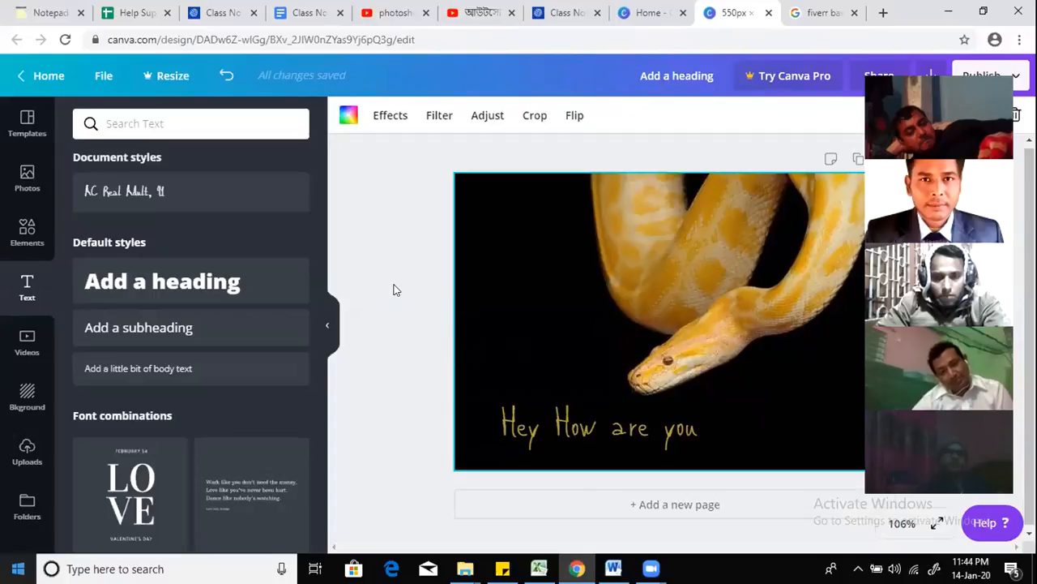
{"action": "left_click", "coordinate": [417, 304]}
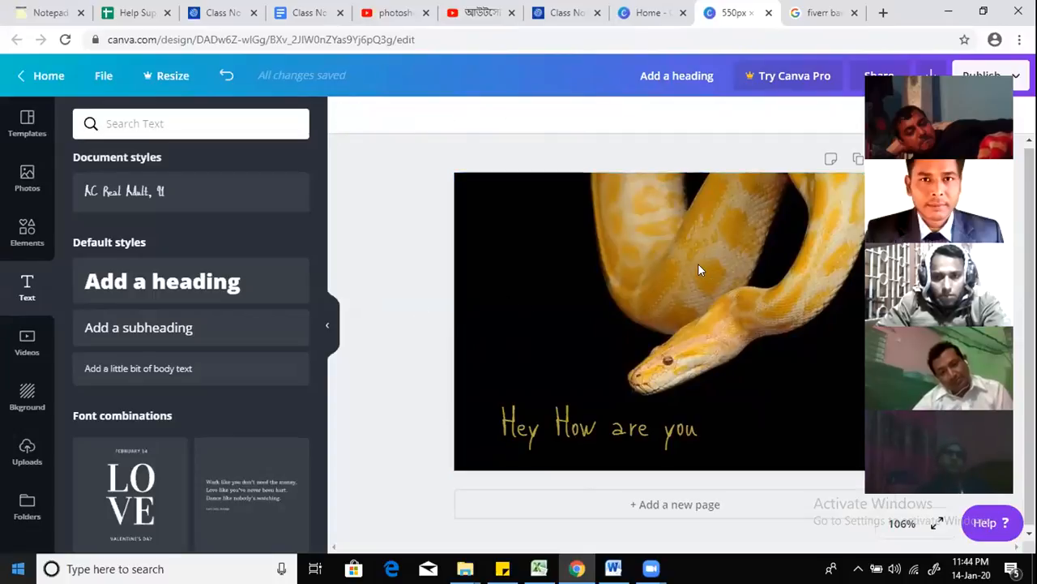
{"action": "left_click", "coordinate": [700, 270]}
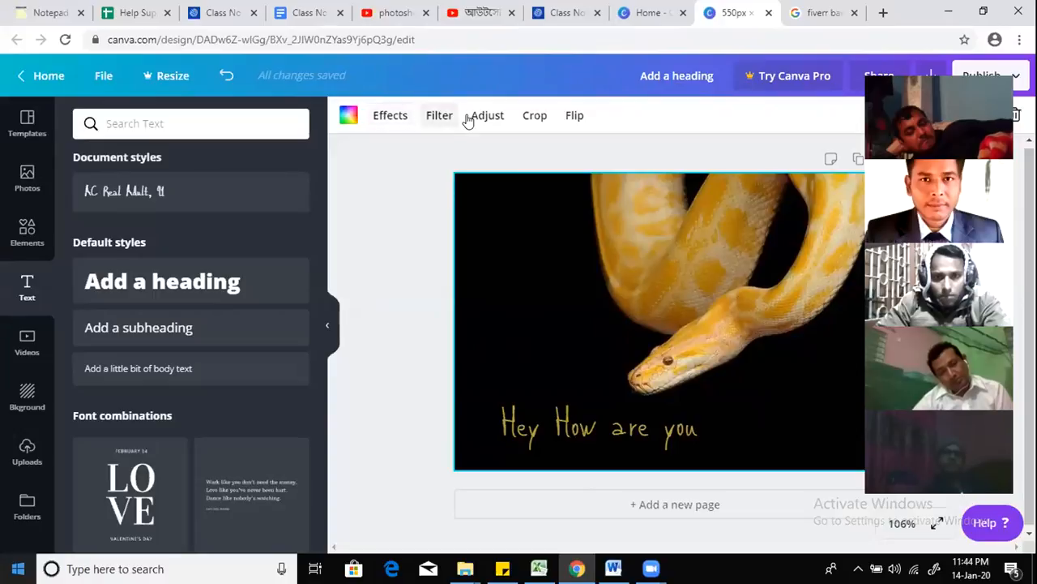
{"action": "left_click", "coordinate": [583, 420]}
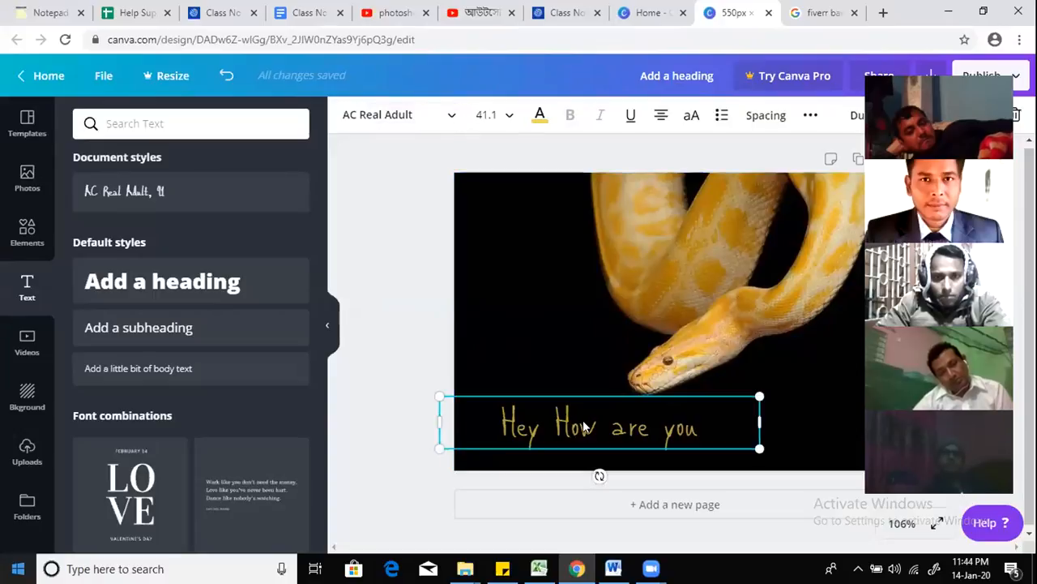
Step: Try replacing the snake background with the yellow document color, and undo the change
{"action": "left_click", "coordinate": [678, 243]}
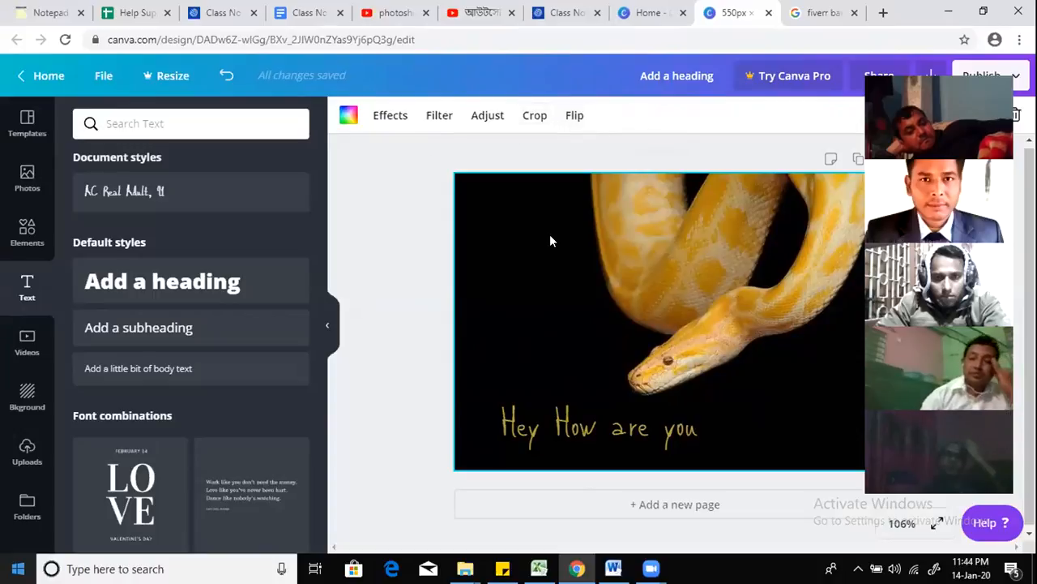
{"action": "left_click", "coordinate": [349, 115]}
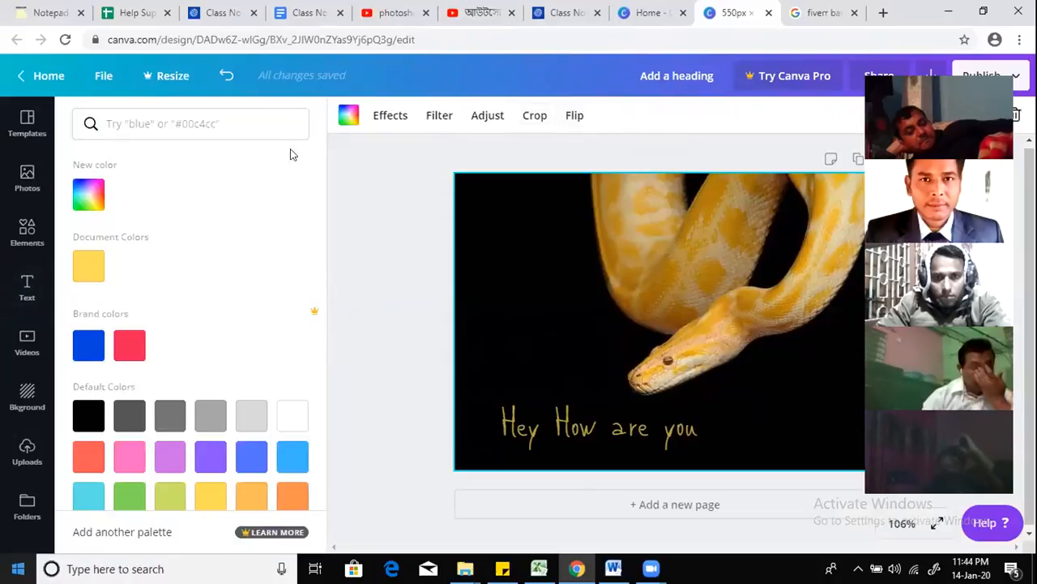
{"action": "left_click", "coordinate": [94, 267]}
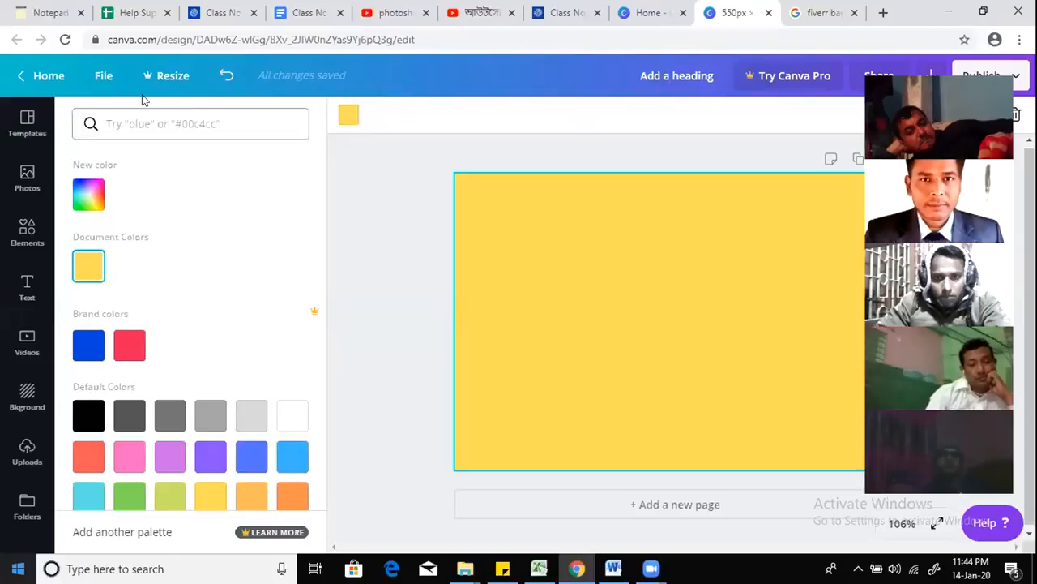
{"action": "left_click", "coordinate": [226, 76]}
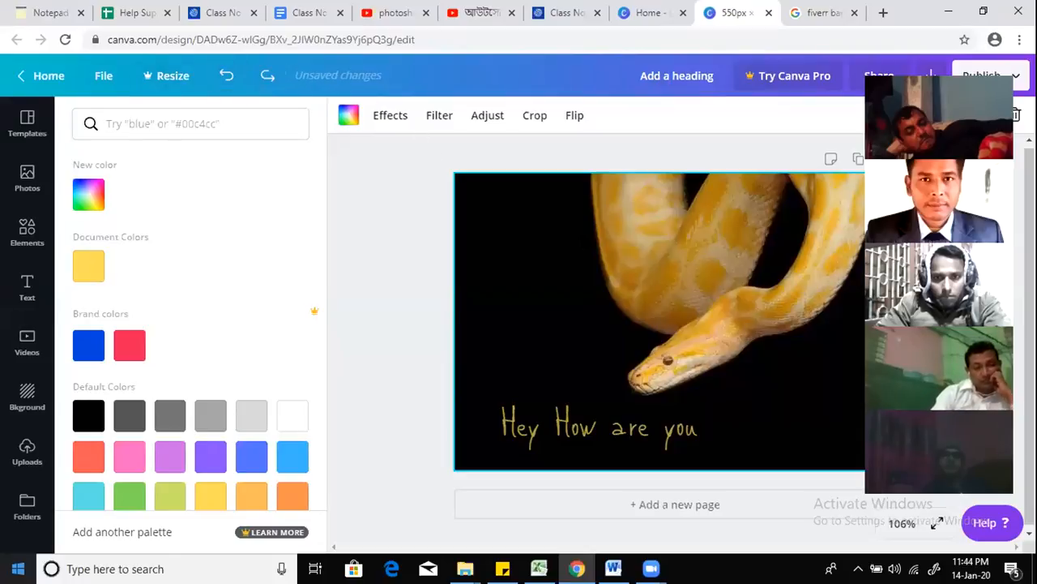
Step: Open the image effects for the snake photo, view the Duotone description, and return to the effects list
{"action": "left_click", "coordinate": [688, 264]}
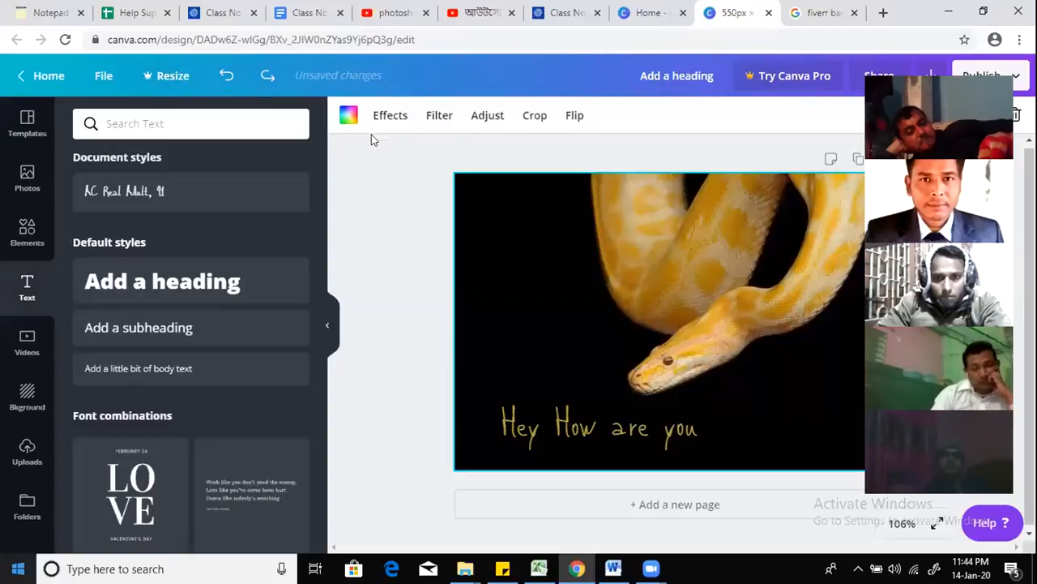
{"action": "left_click", "coordinate": [395, 121]}
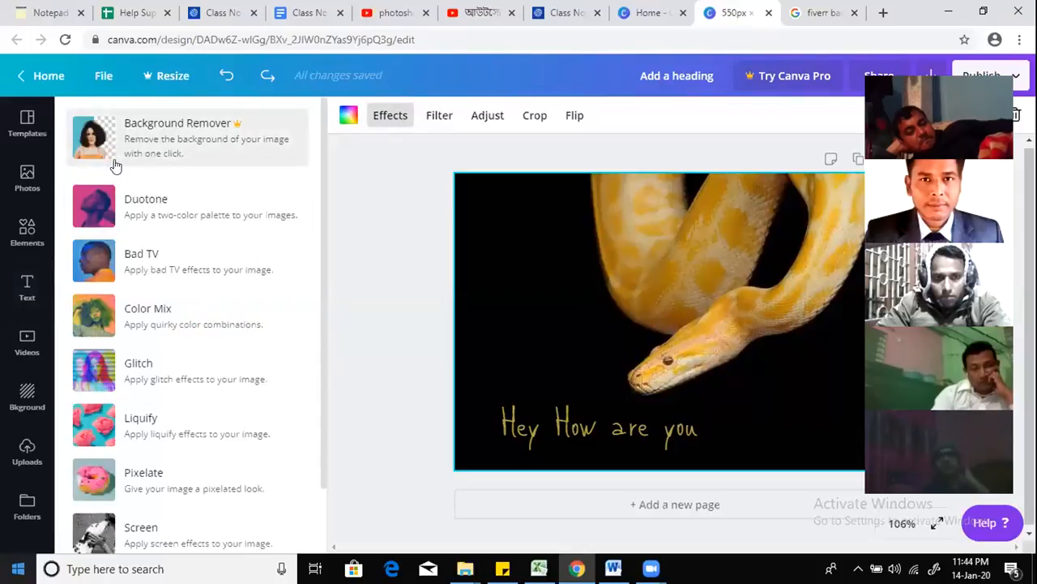
{"action": "left_click", "coordinate": [114, 209]}
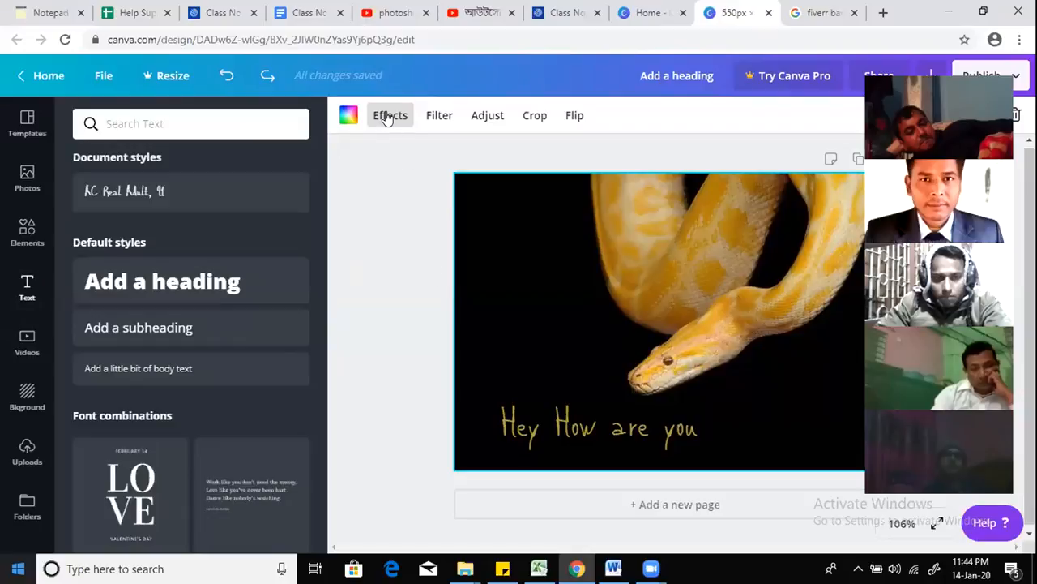
{"action": "left_click", "coordinate": [389, 118]}
{"action": "left_click", "coordinate": [387, 119]}
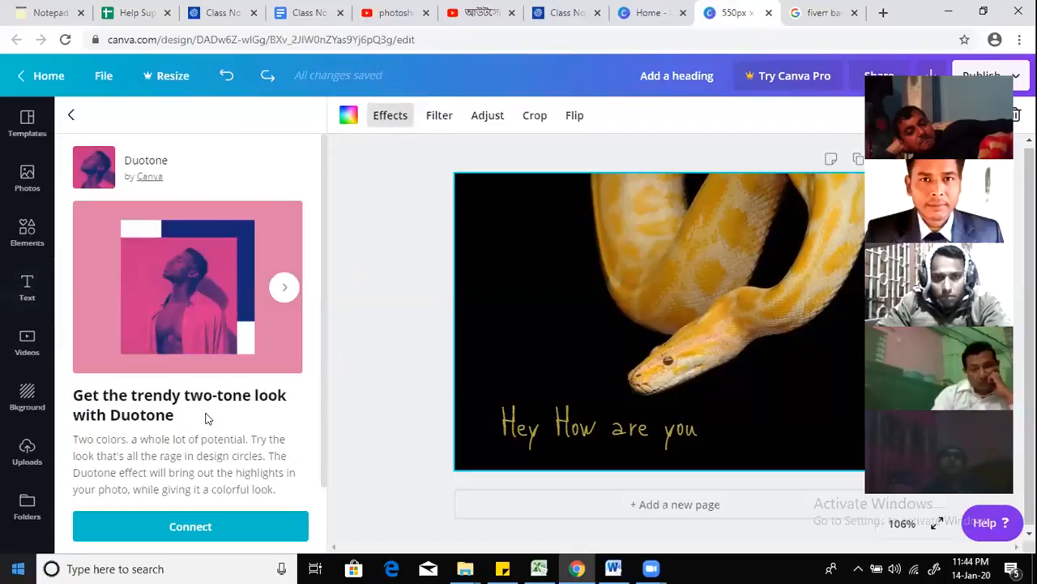
{"action": "left_click", "coordinate": [69, 117]}
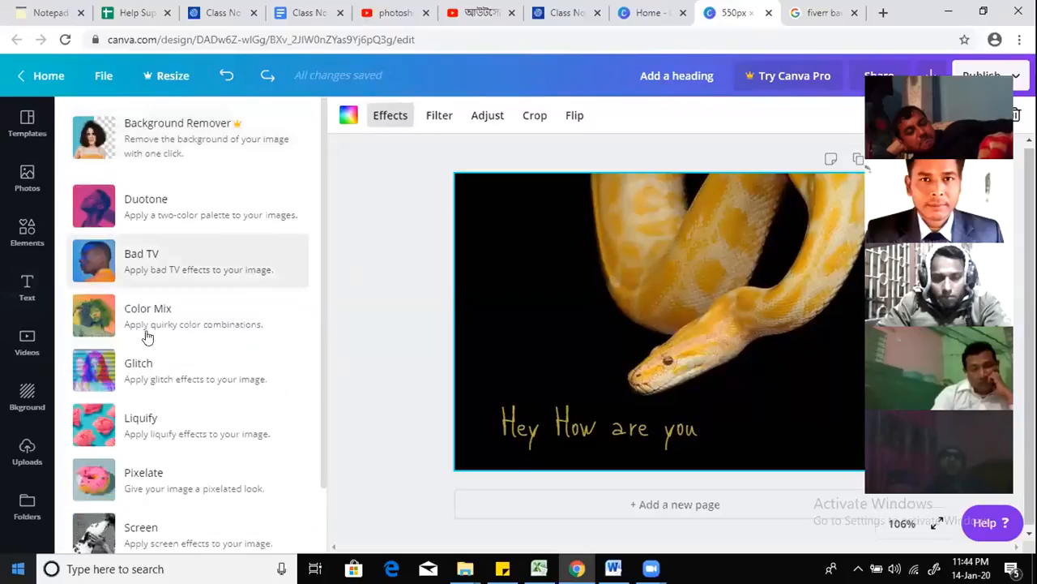
Step: View the Glitch effect's preview images and connect the effect
{"action": "left_click", "coordinate": [95, 370]}
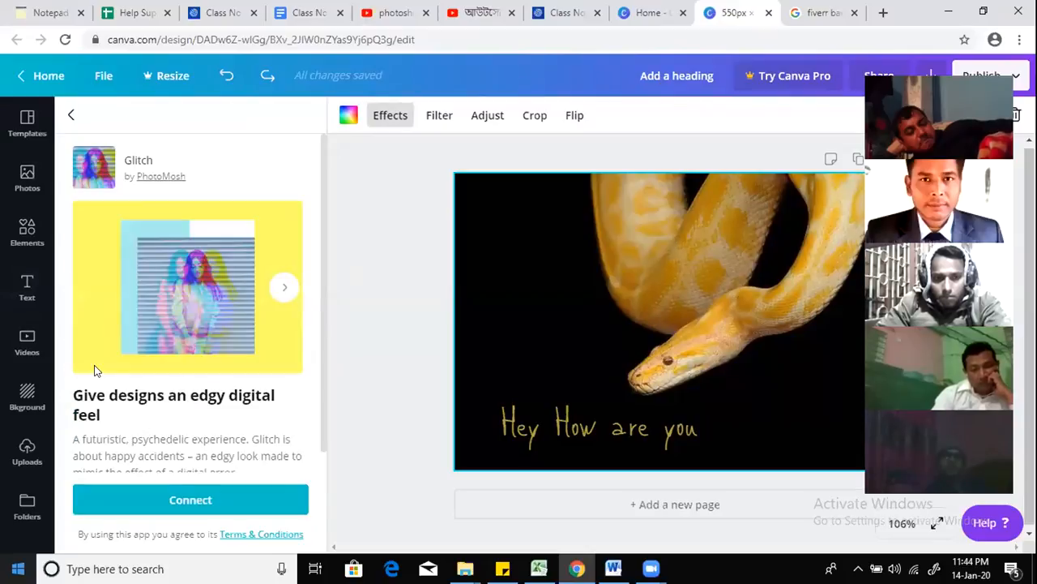
{"action": "left_click", "coordinate": [284, 296]}
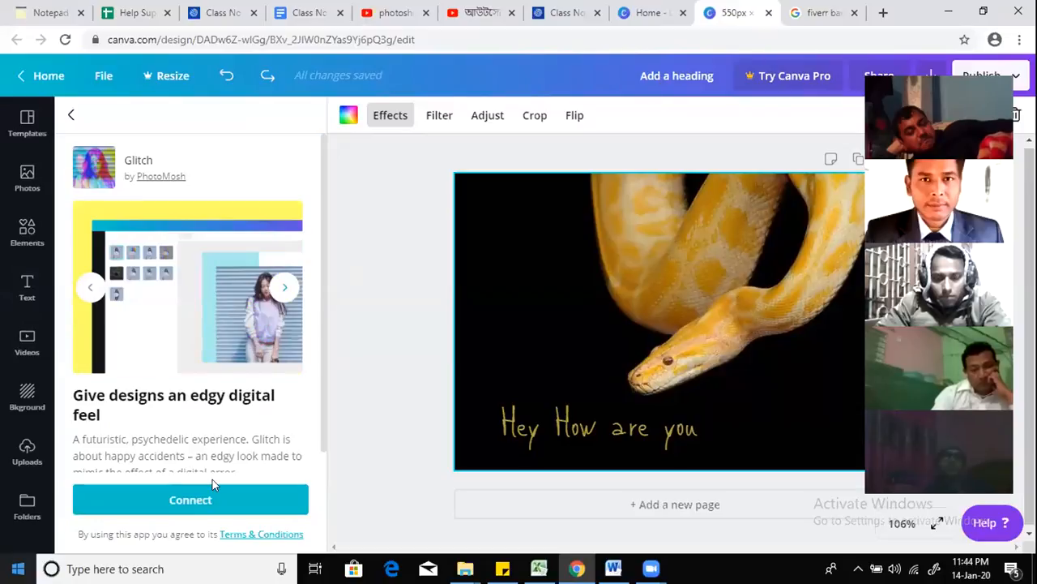
{"action": "left_click", "coordinate": [213, 485]}
Step: Connect the Liquify effect after viewing its preview images, and look at the Bad TV effect's description
{"action": "scroll", "coordinate": [276, 363], "scroll_direction": "down", "scroll_amount": 2}
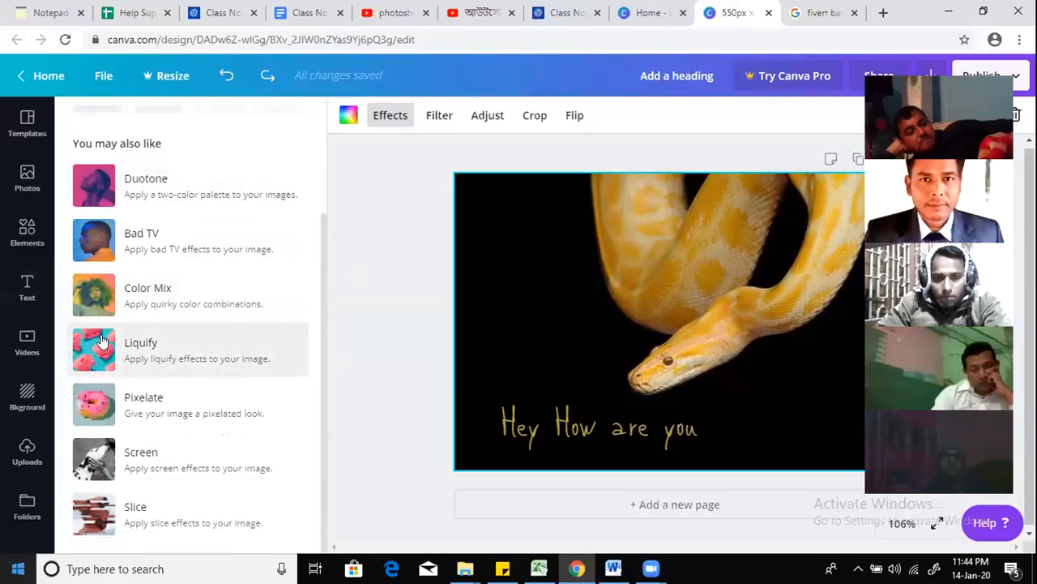
{"action": "left_click", "coordinate": [102, 342]}
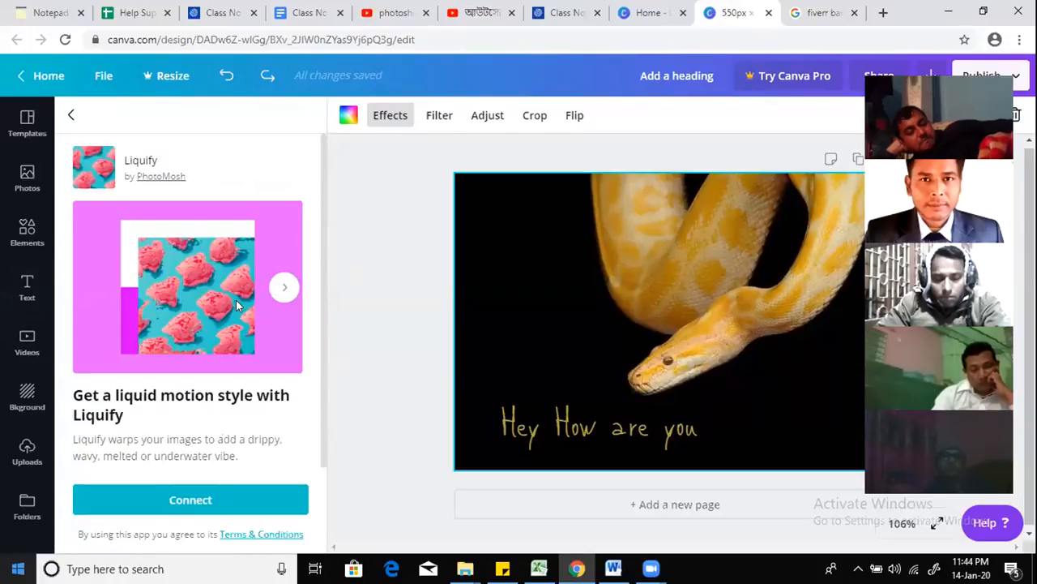
{"action": "left_click", "coordinate": [282, 288]}
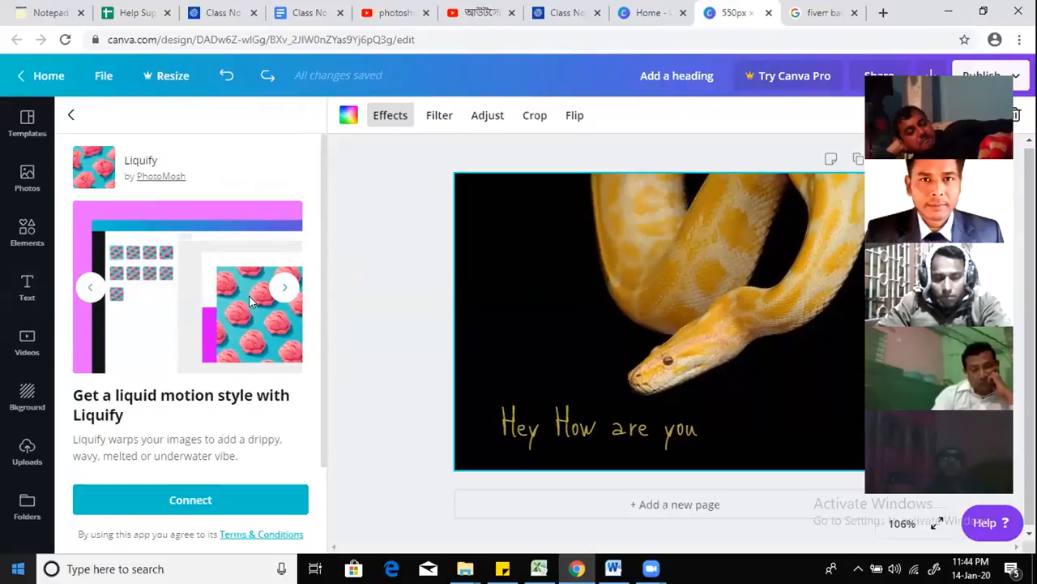
{"action": "left_click", "coordinate": [215, 491]}
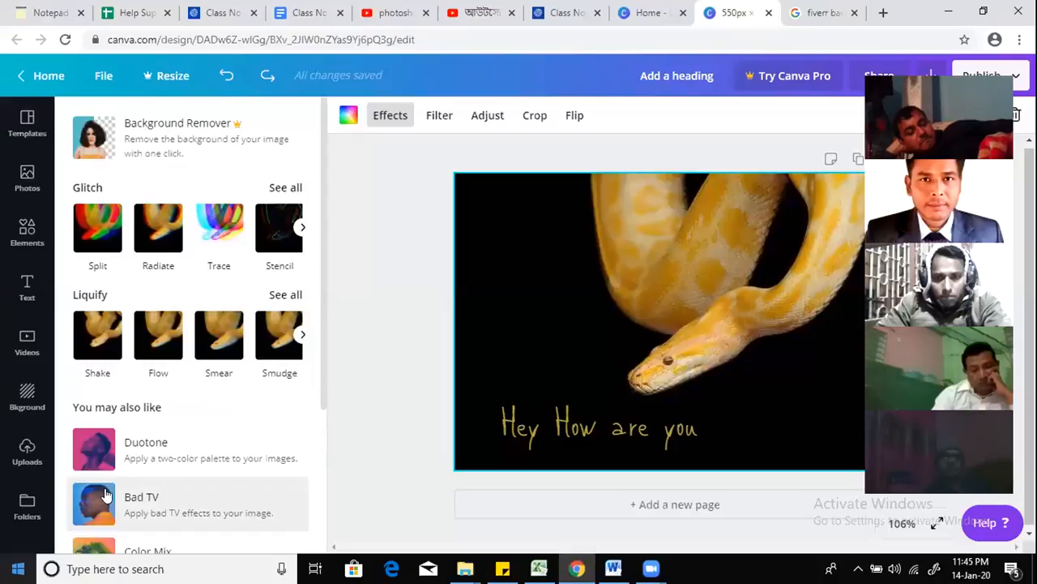
{"action": "left_click", "coordinate": [105, 496]}
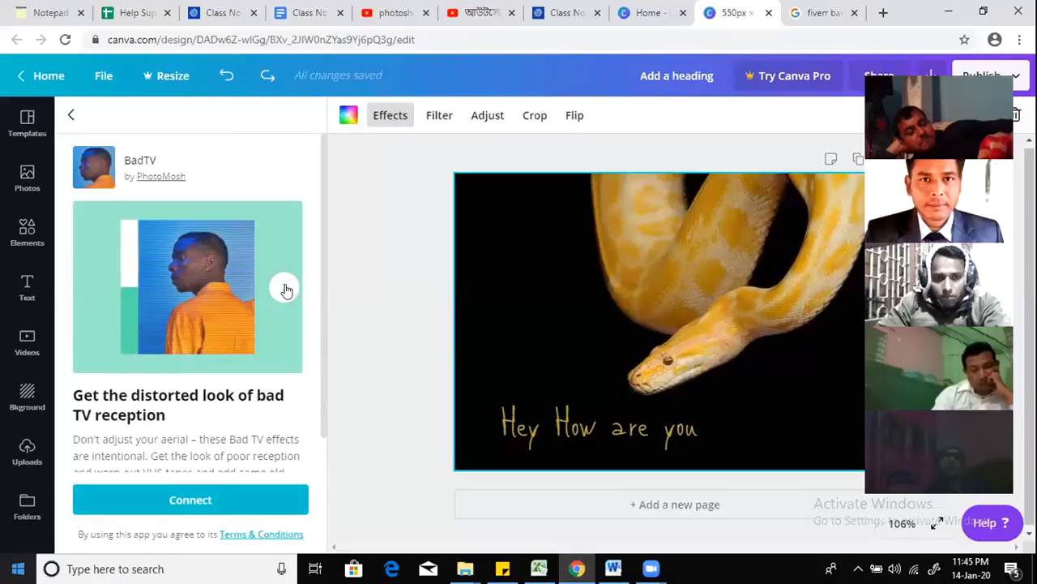
{"action": "left_click", "coordinate": [71, 116]}
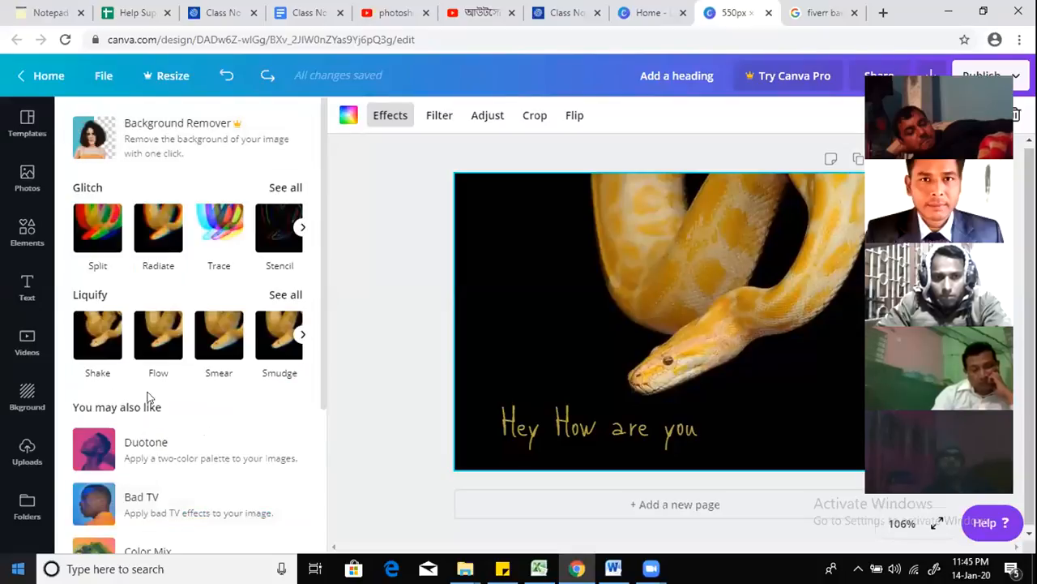
Step: Try the Flow and Smear styles of the Liquify effect on the snake photo
{"action": "left_click", "coordinate": [165, 334]}
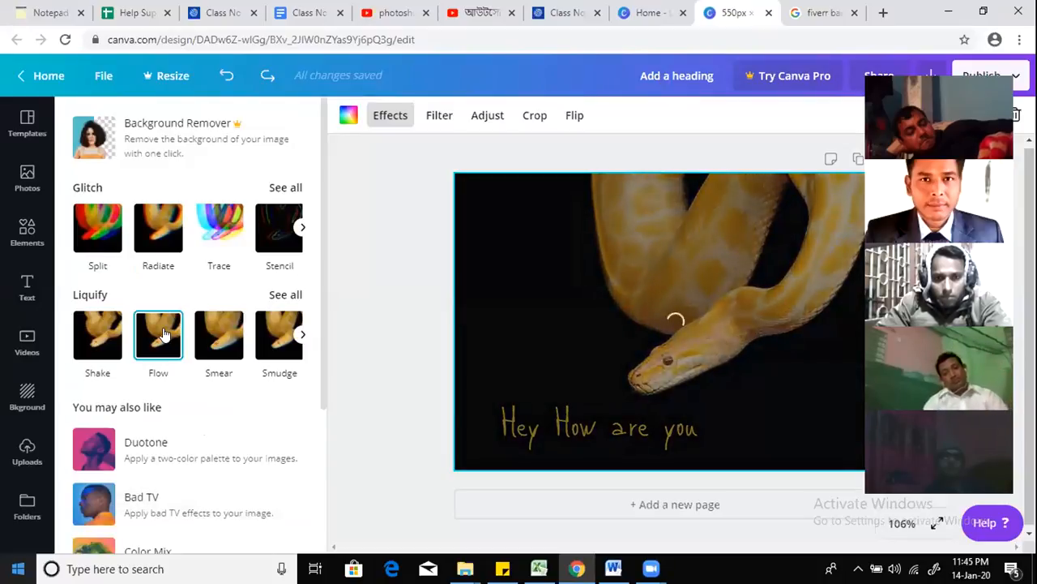
{"action": "left_click", "coordinate": [214, 330]}
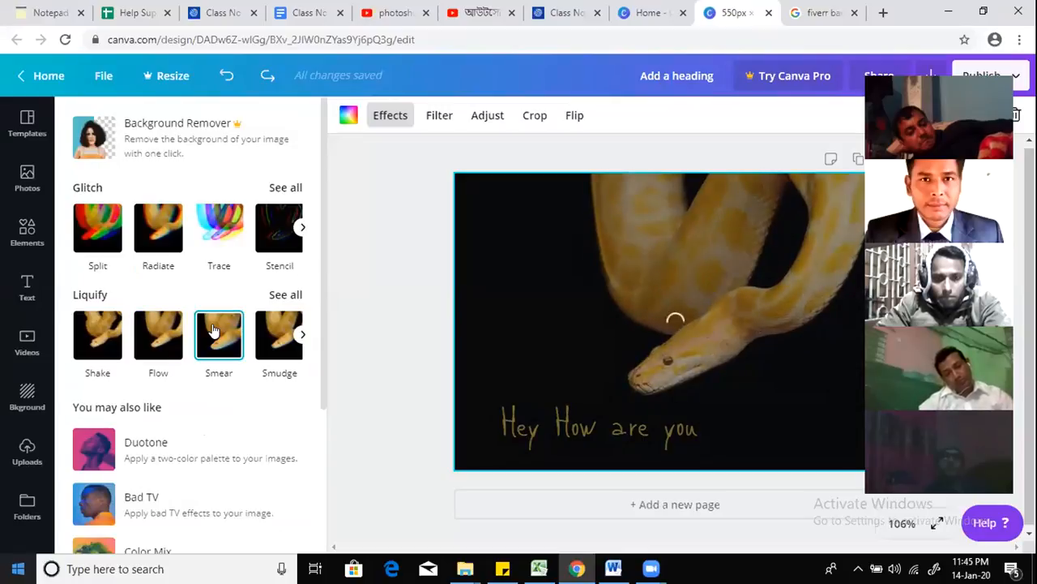
{"action": "left_click", "coordinate": [165, 335]}
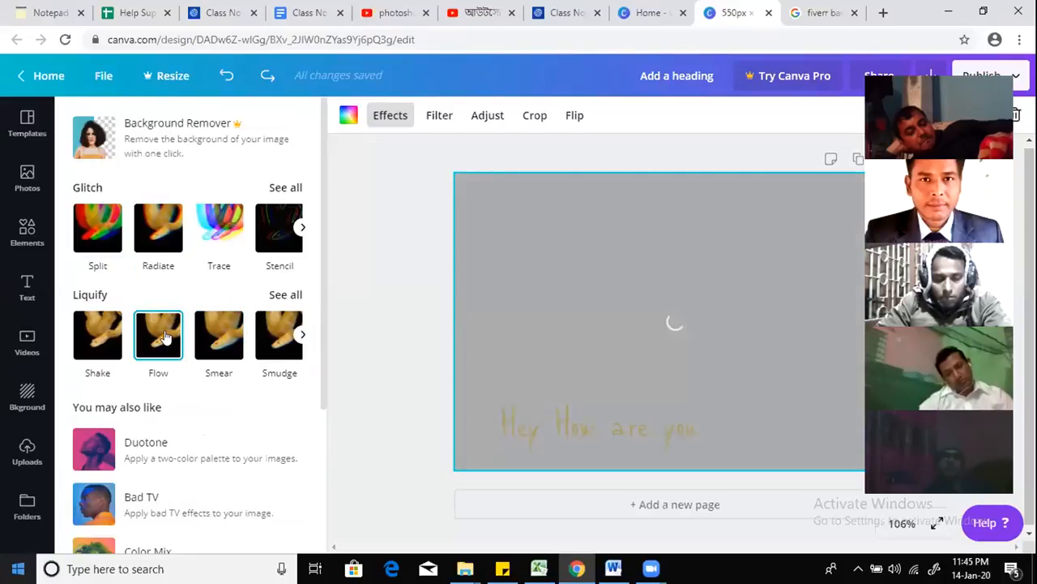
Step: Try the Trace and Stencil styles of the Glitch effect on the snake photo, and leave the effects without applying them
{"action": "left_click", "coordinate": [224, 230]}
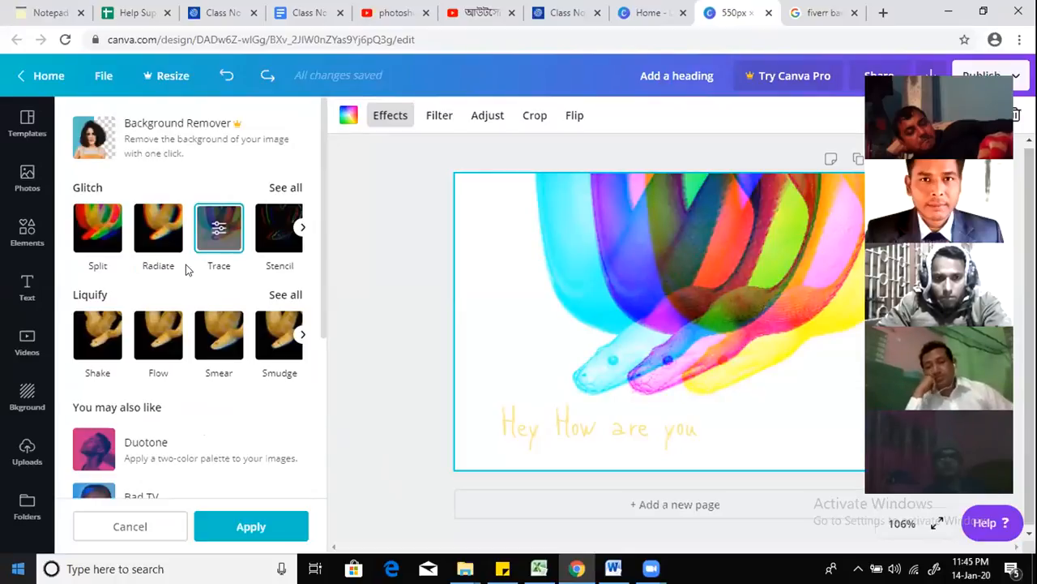
{"action": "left_click", "coordinate": [277, 229]}
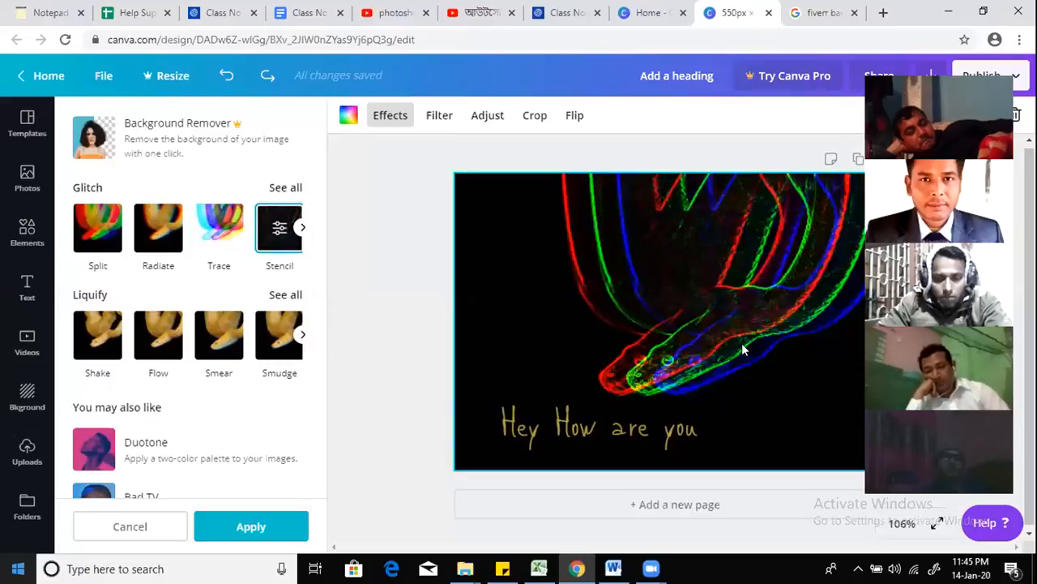
{"action": "scroll", "coordinate": [228, 325], "scroll_direction": "down", "scroll_amount": 2}
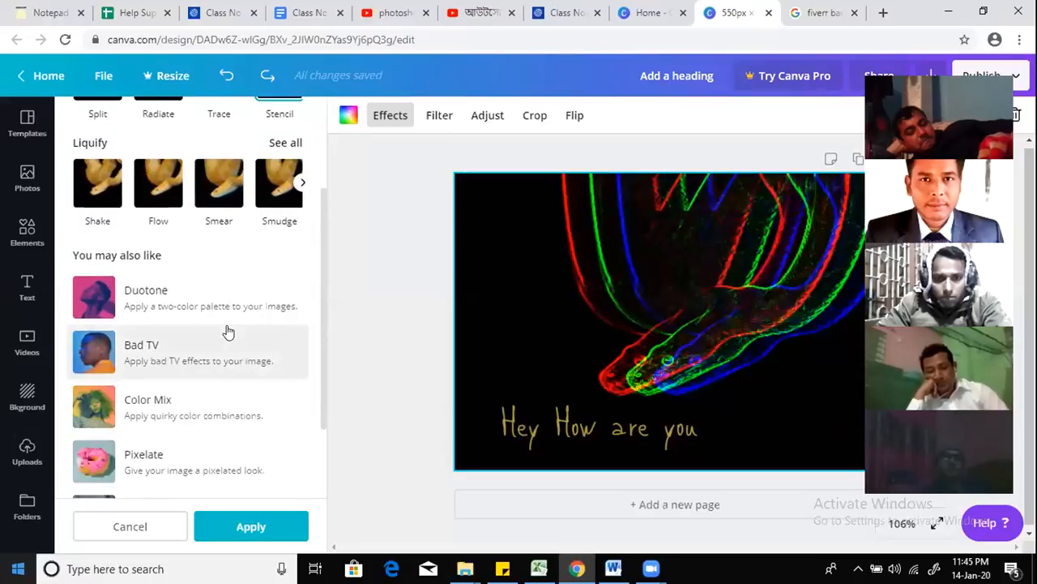
{"action": "scroll", "coordinate": [229, 330], "scroll_direction": "up", "scroll_amount": 2}
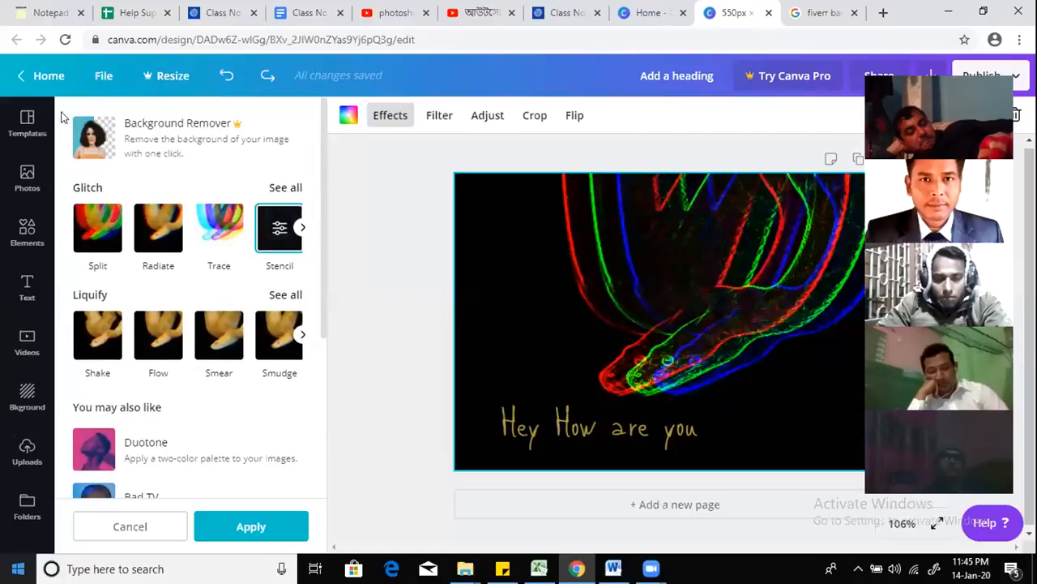
{"action": "left_click", "coordinate": [221, 75]}
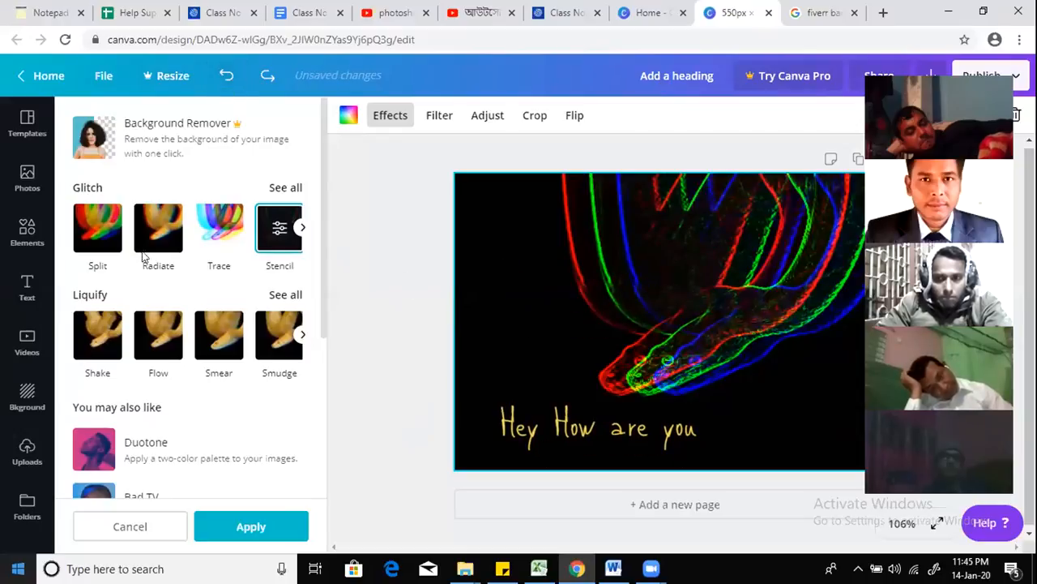
{"action": "left_click", "coordinate": [386, 118]}
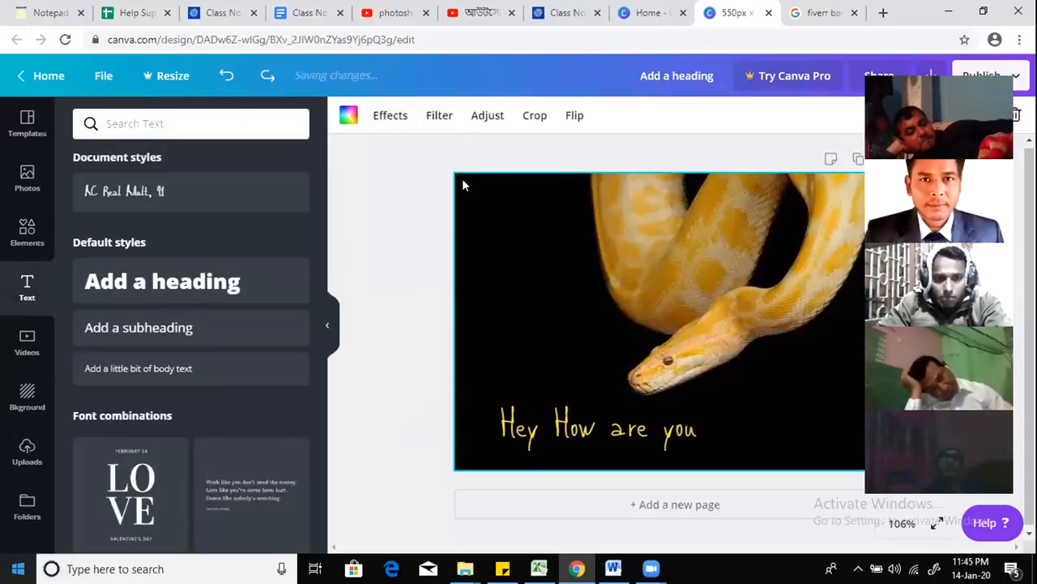
Step: Adjust the snake photo to brightness 21, contrast -2, saturation 0, tint -14, blur -5, X-Process -3 and vignette 7
{"action": "left_click", "coordinate": [482, 120]}
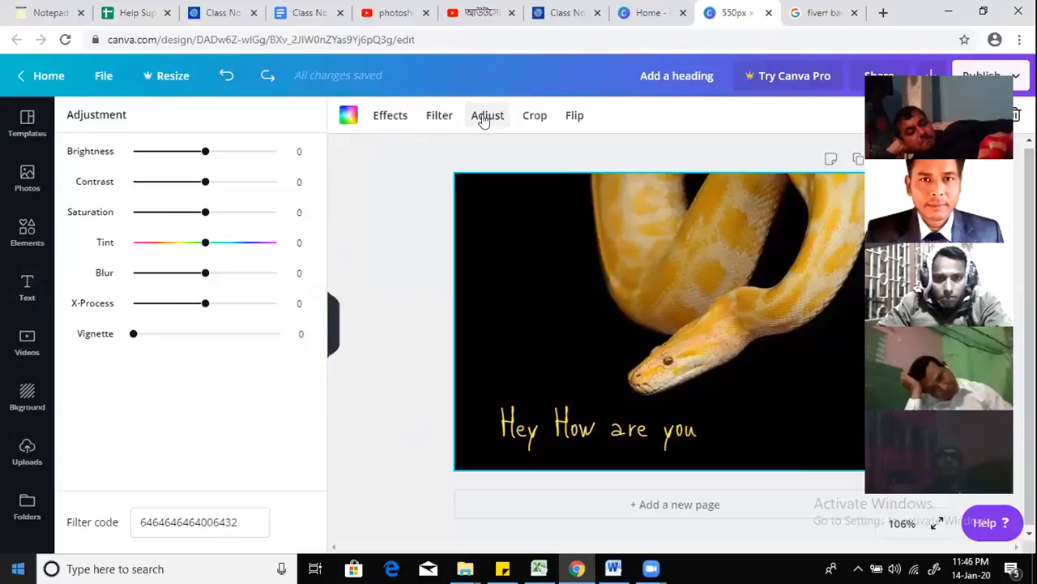
{"action": "left_click_drag", "start_coordinate": [177, 154], "coordinate": [136, 217]}
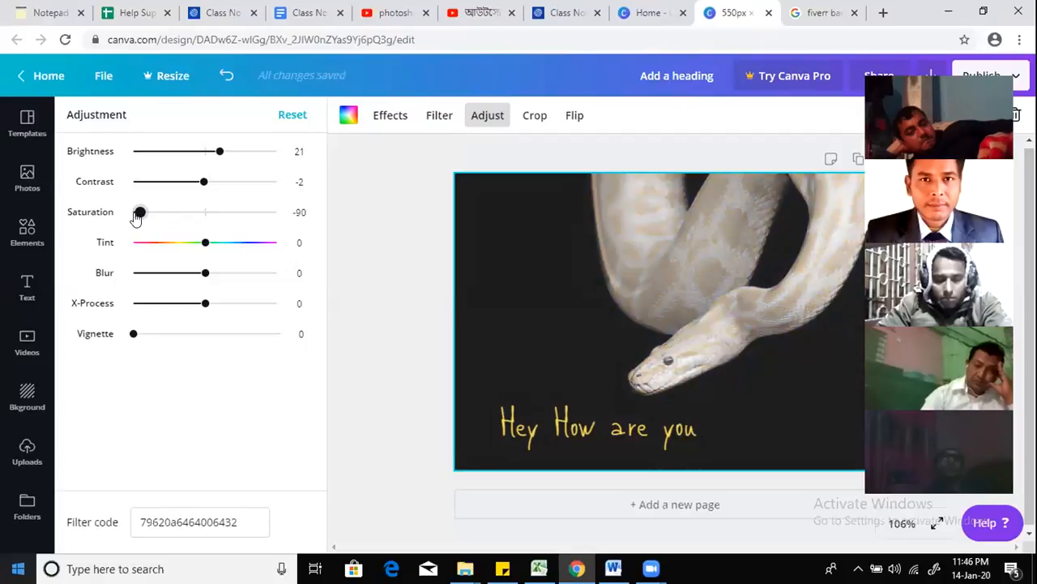
{"action": "left_click_drag", "start_coordinate": [195, 245], "coordinate": [201, 268]}
{"action": "mouse_move", "coordinate": [201, 305]}
{"action": "left_mouse_down"}
{"action": "mouse_move", "coordinate": [151, 302]}
{"action": "mouse_move", "coordinate": [203, 306]}
{"action": "left_mouse_up"}
{"action": "mouse_move", "coordinate": [133, 334]}
{"action": "left_mouse_down"}
{"action": "mouse_move", "coordinate": [212, 346]}
{"action": "mouse_move", "coordinate": [140, 339]}
{"action": "left_mouse_up"}
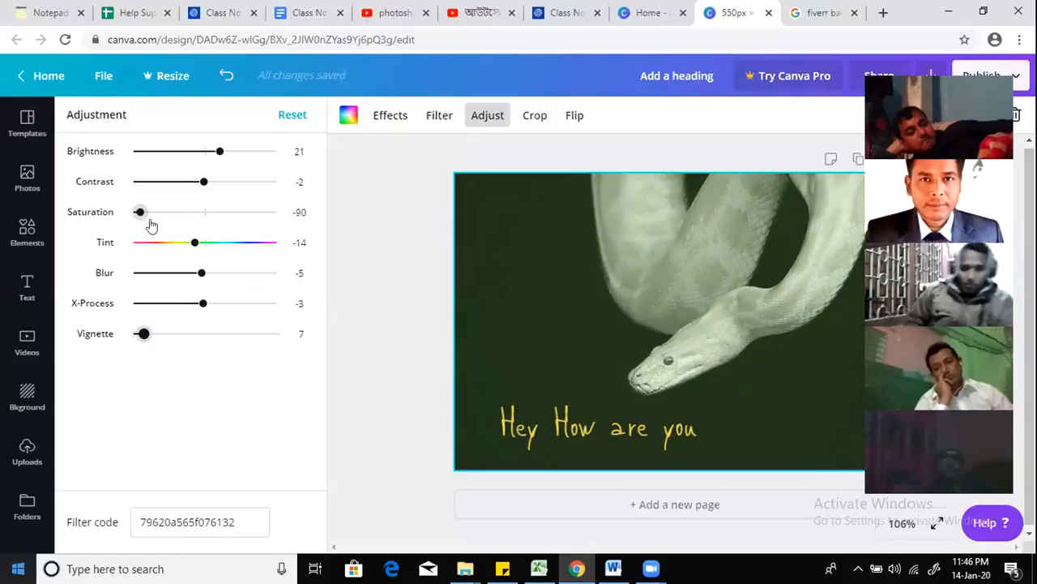
{"action": "left_click_drag", "start_coordinate": [139, 212], "coordinate": [202, 224]}
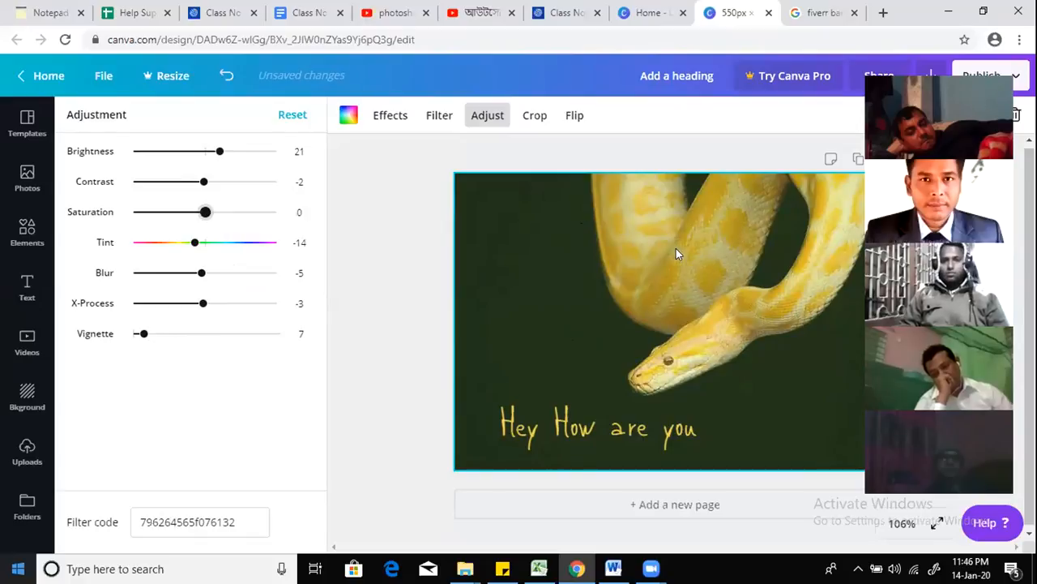
{"action": "left_click", "coordinate": [373, 299]}
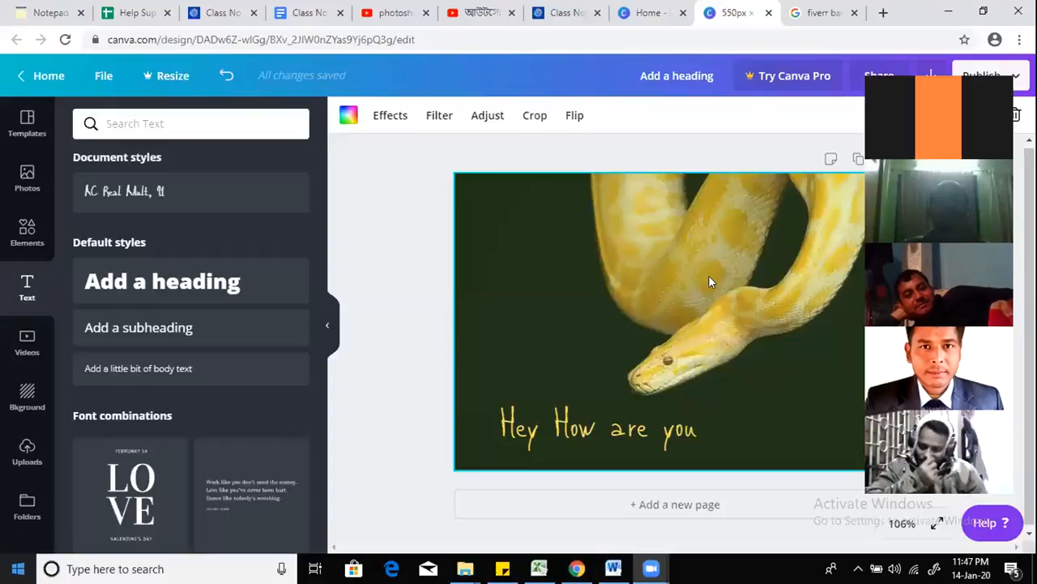
{"action": "left_click", "coordinate": [579, 430]}
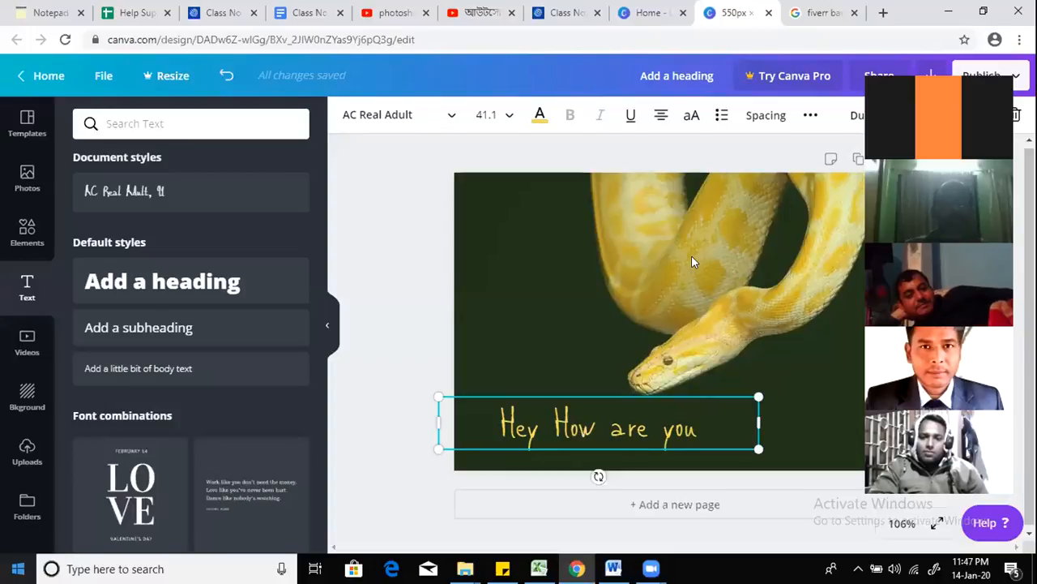
{"action": "left_click", "coordinate": [720, 286]}
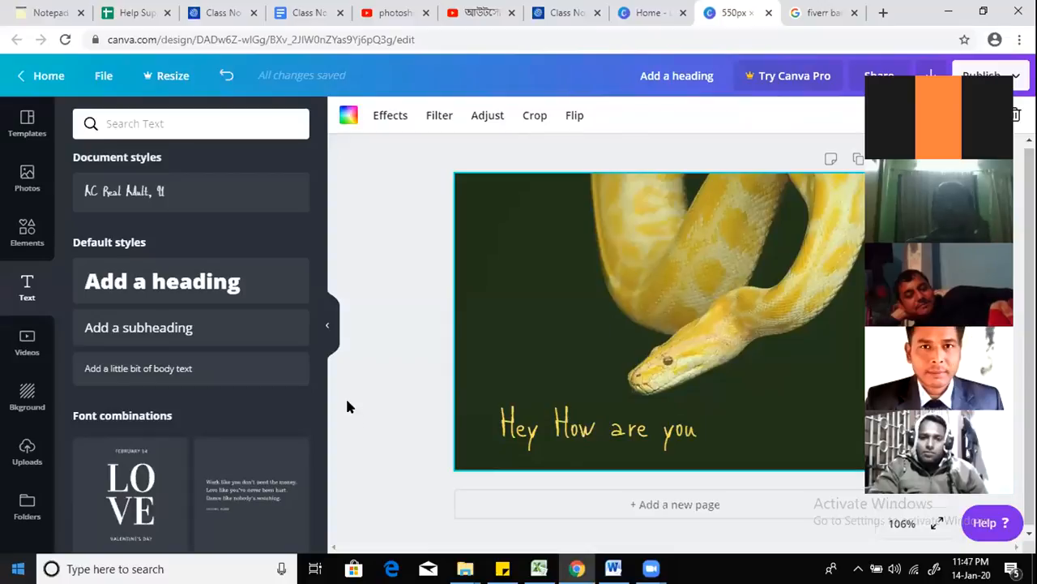
{"action": "left_click", "coordinate": [390, 345]}
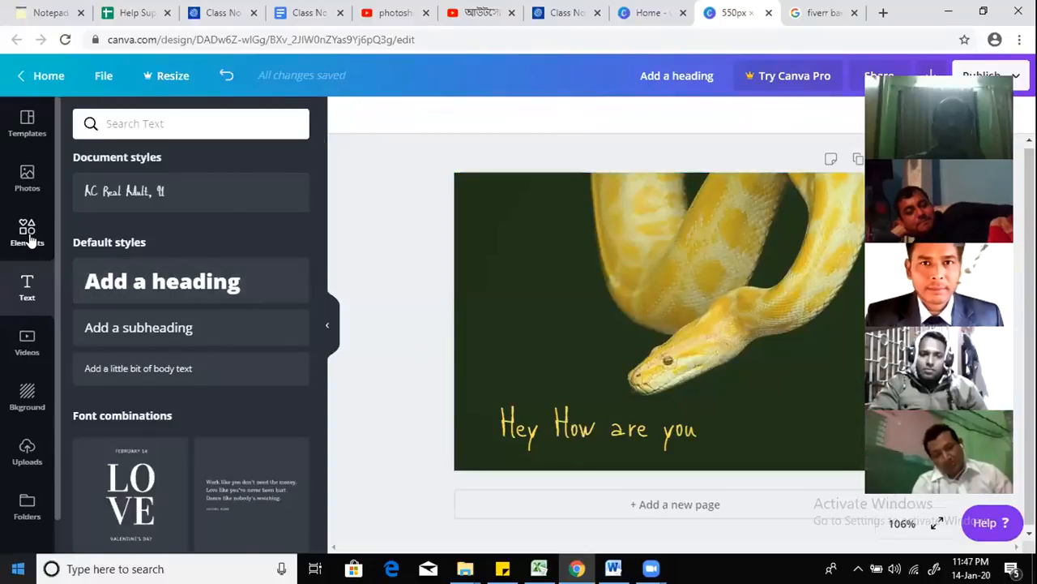
Step: Open the elements library and dismiss its bushfire donation notice
{"action": "left_click", "coordinate": [28, 235]}
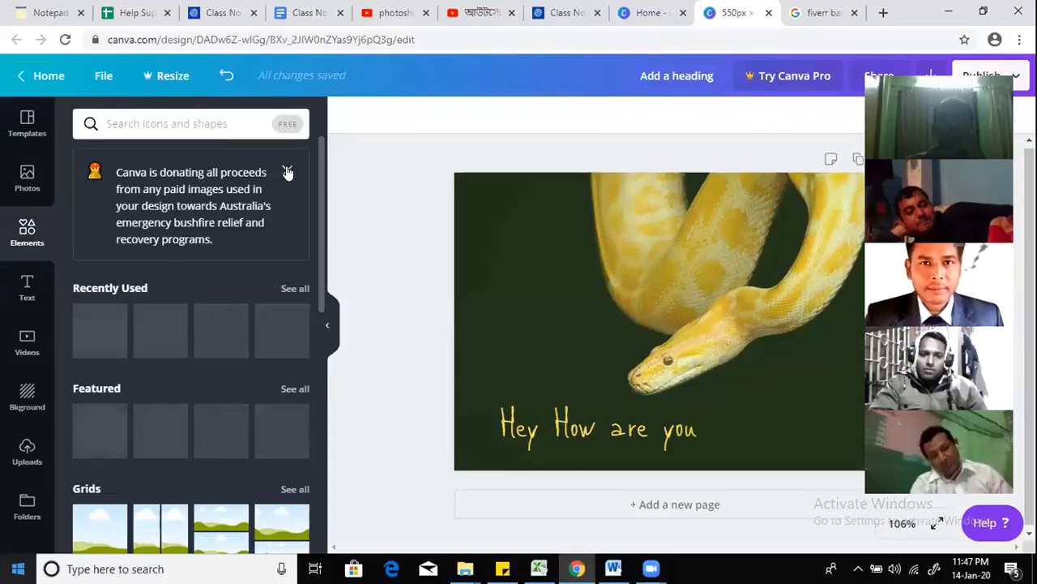
{"action": "left_click", "coordinate": [287, 171]}
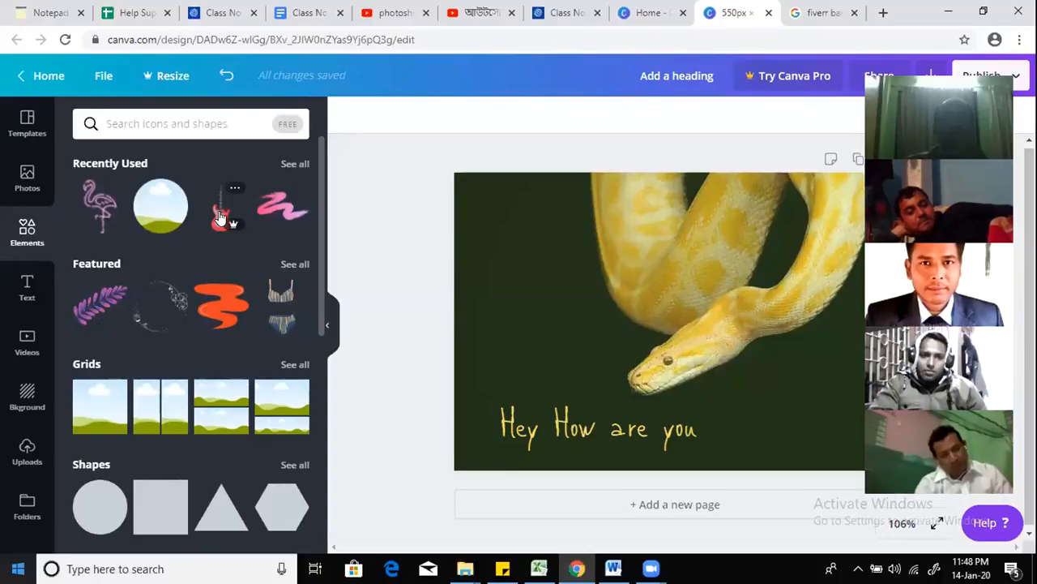
Step: Place the premium guitar graphic in the dark area beside the snake and check the design's download options
{"action": "mouse_move", "coordinate": [233, 229]}
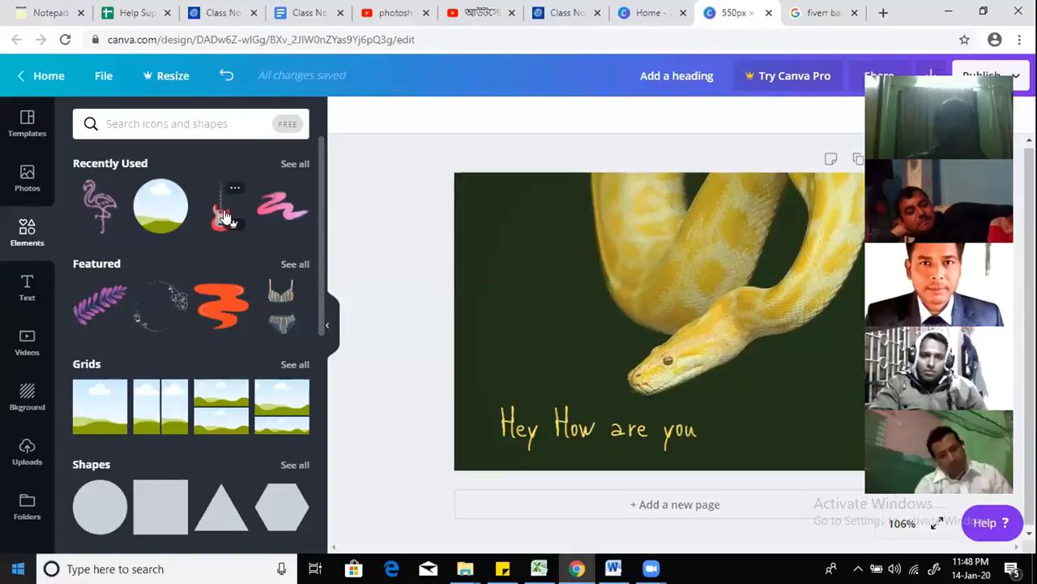
{"action": "left_click_drag", "start_coordinate": [640, 300], "coordinate": [525, 264]}
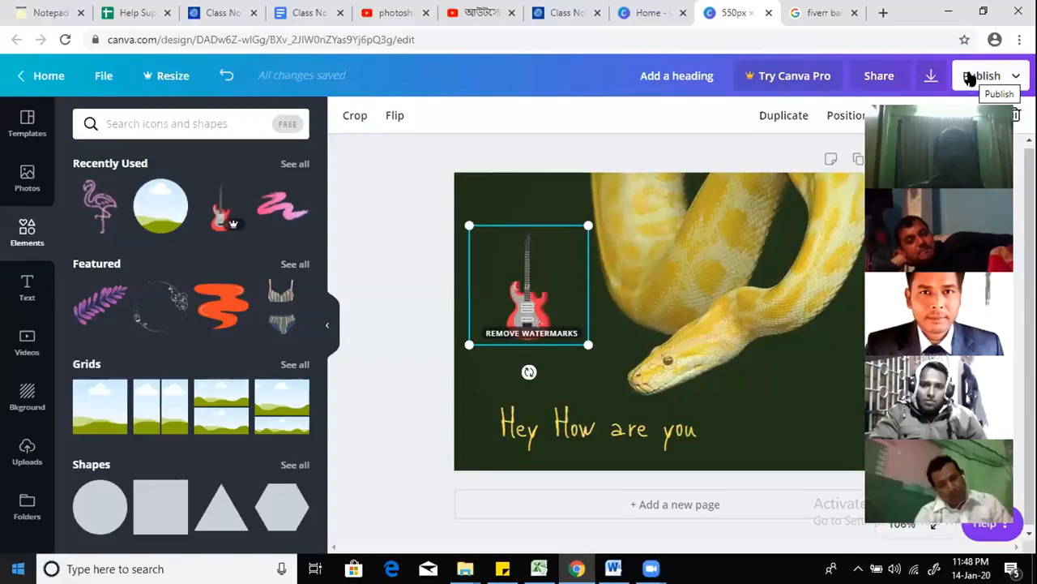
{"action": "left_click", "coordinate": [928, 75]}
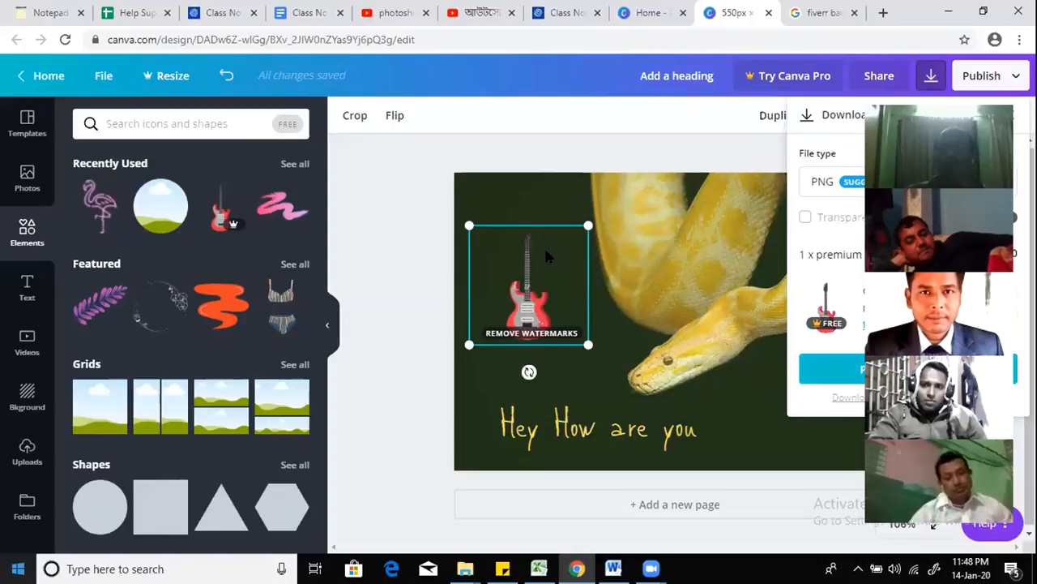
{"action": "left_click", "coordinate": [528, 261]}
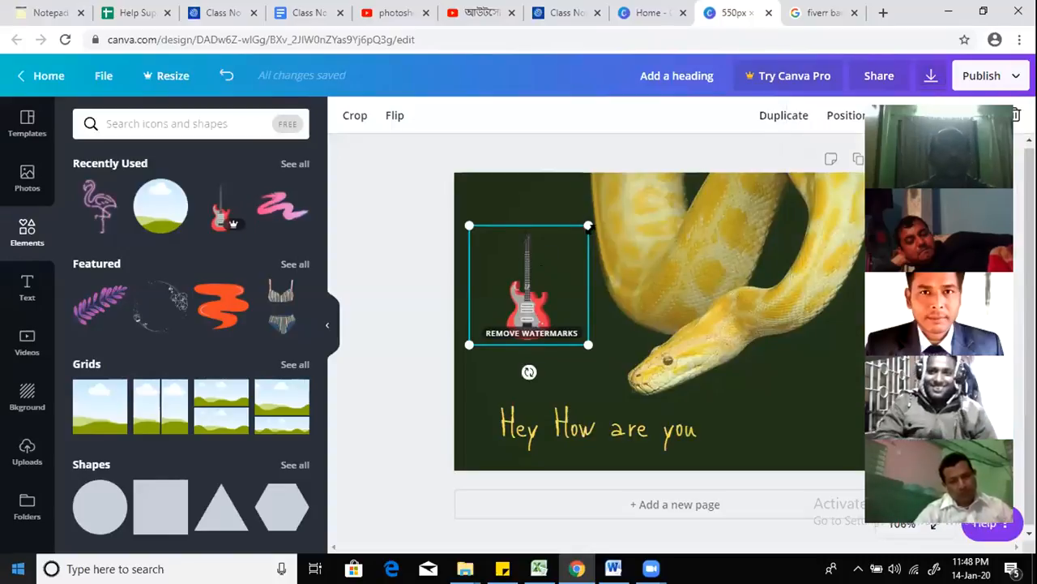
Step: Shrink the guitar graphic to a tiny speck and check the download options again
{"action": "left_click_drag", "start_coordinate": [588, 225], "coordinate": [484, 330]}
{"action": "left_click", "coordinate": [378, 361]}
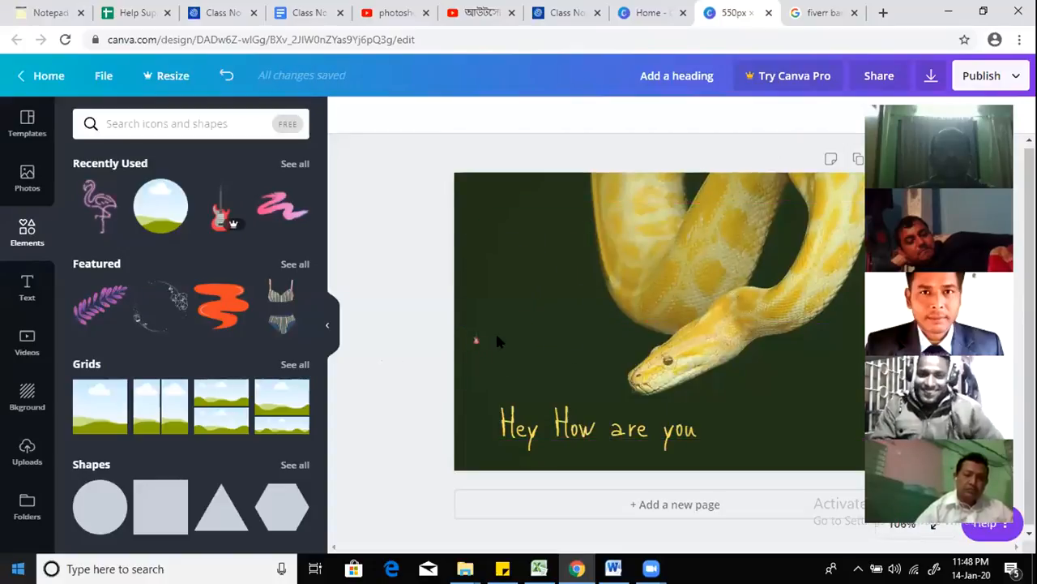
{"action": "left_click", "coordinate": [477, 339]}
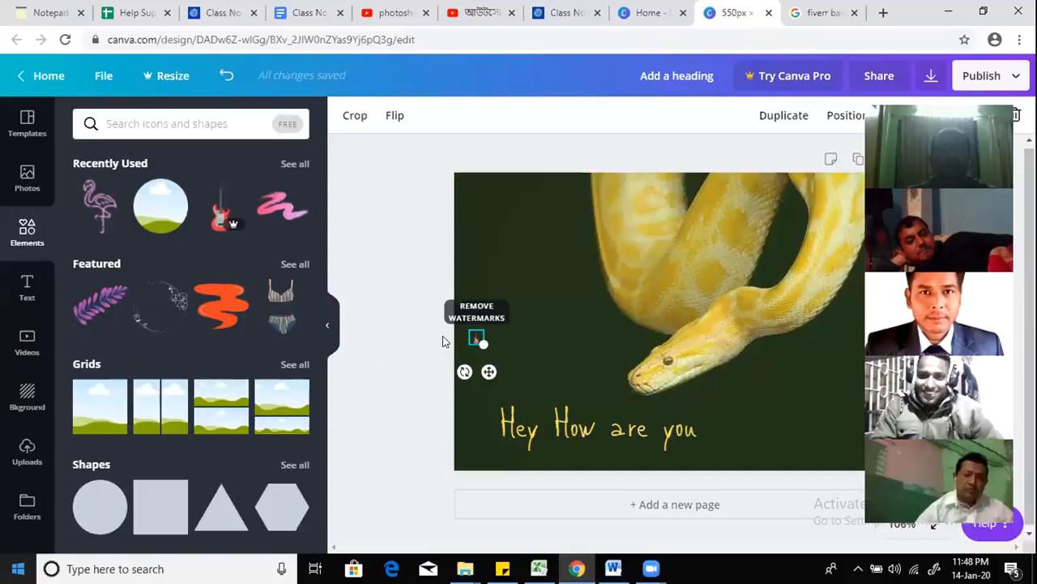
{"action": "left_click", "coordinate": [412, 342]}
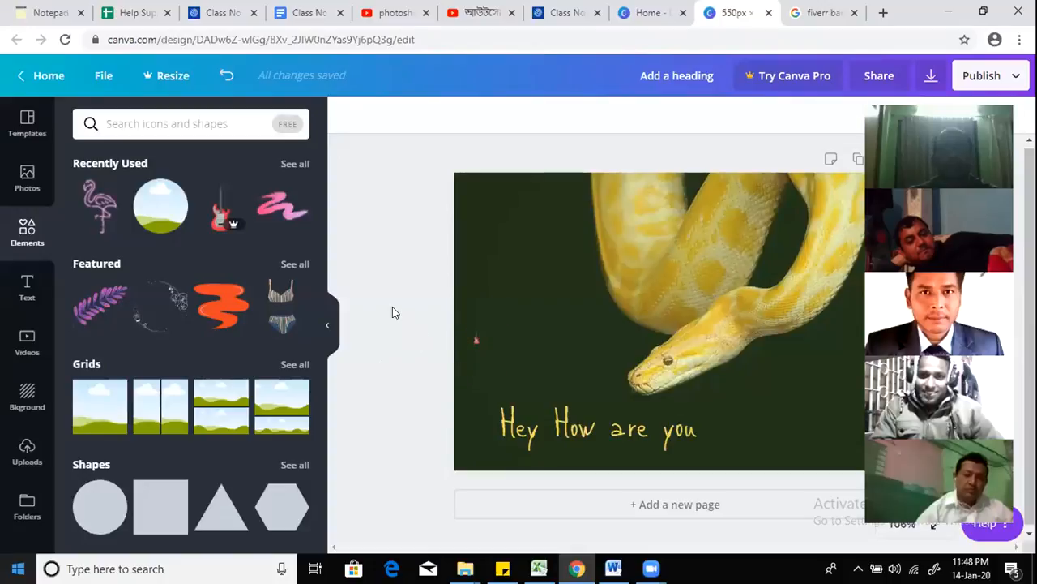
{"action": "left_click", "coordinate": [931, 77]}
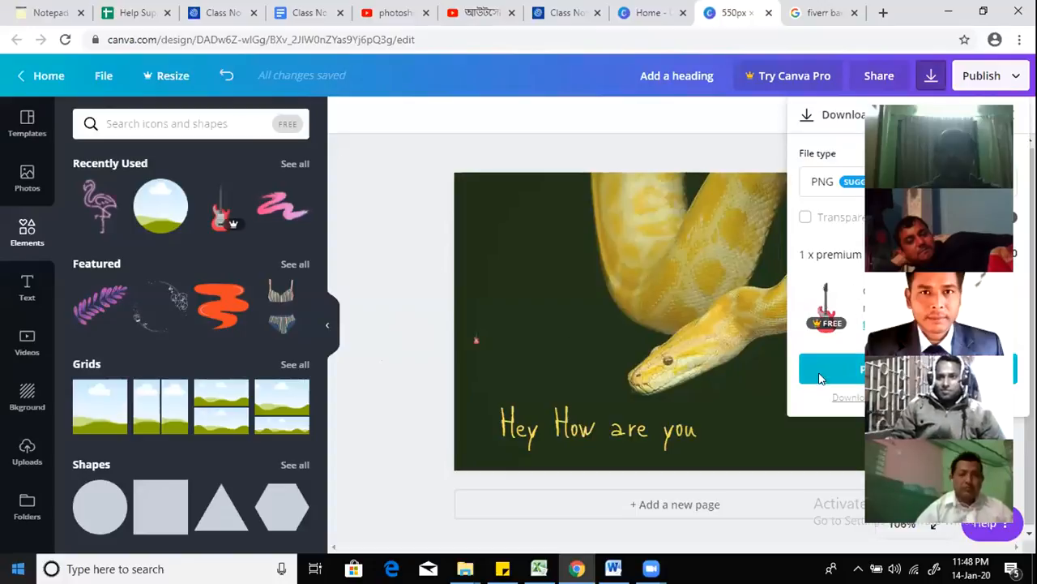
Step: Delete the tiny guitar graphic and look at the download options without it
{"action": "left_click", "coordinate": [476, 338]}
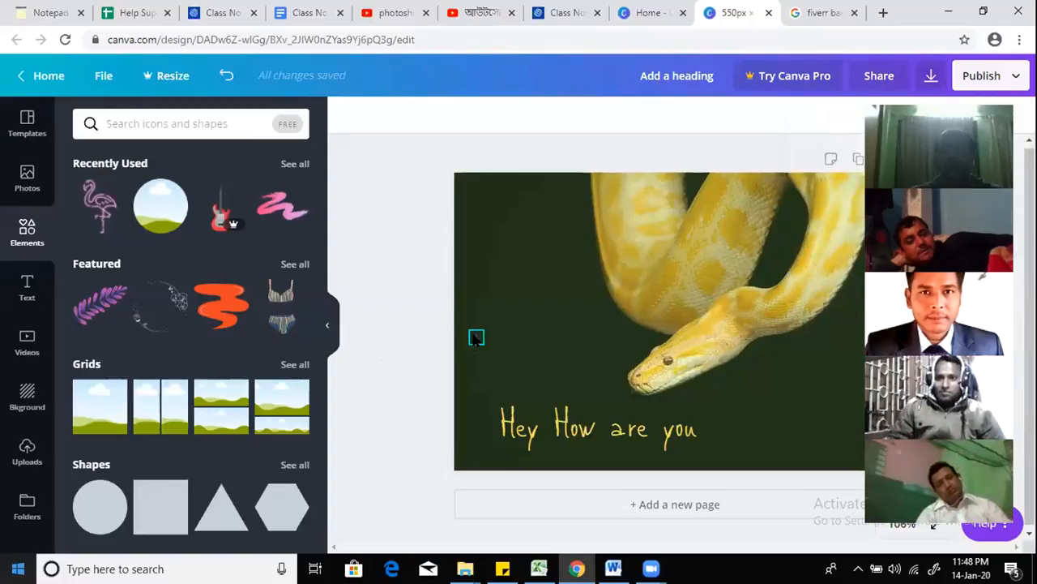
{"action": "key", "text": "Delete"}
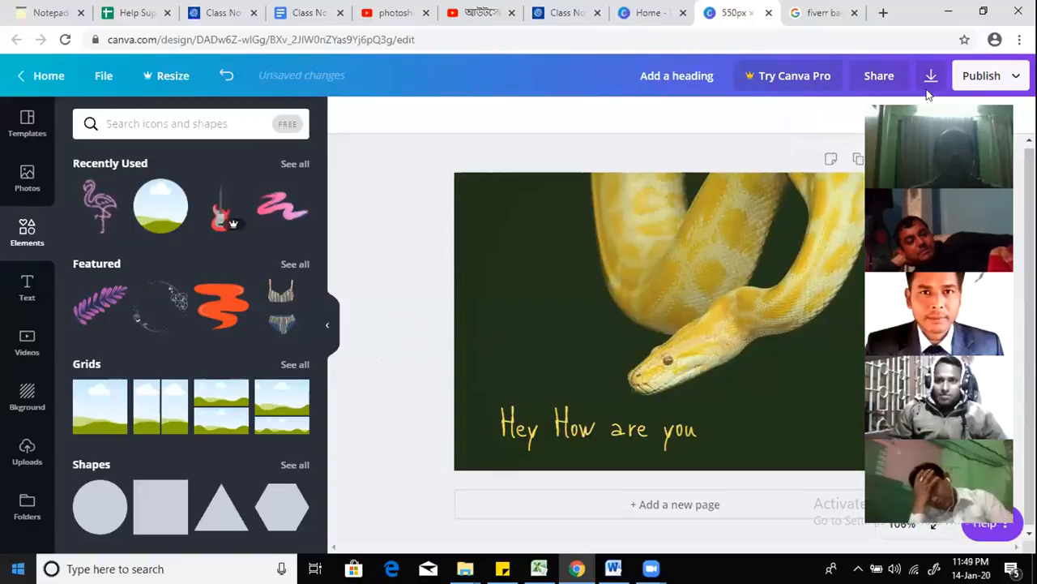
{"action": "left_click", "coordinate": [929, 76]}
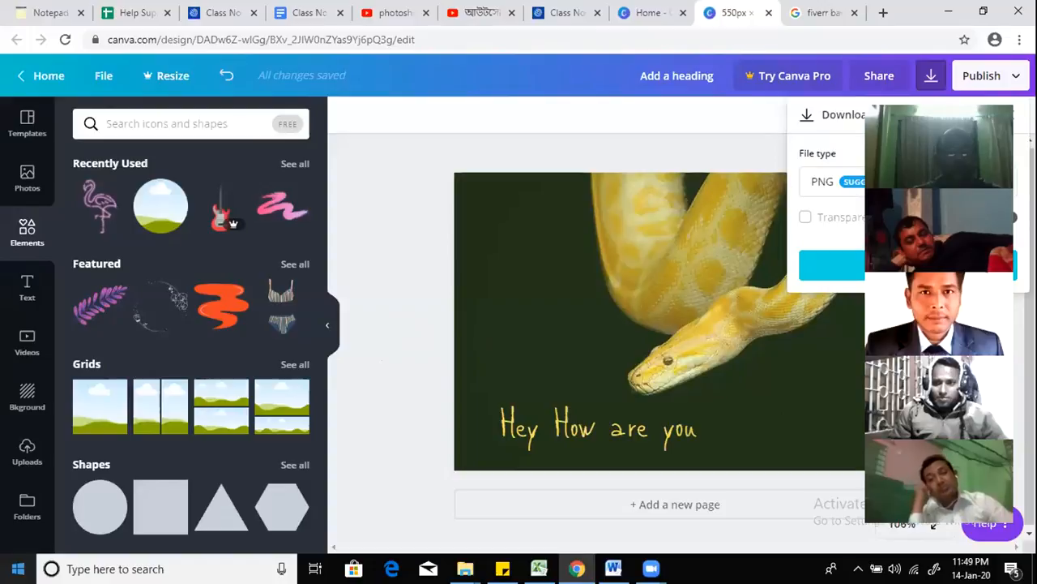
{"action": "left_click", "coordinate": [415, 276]}
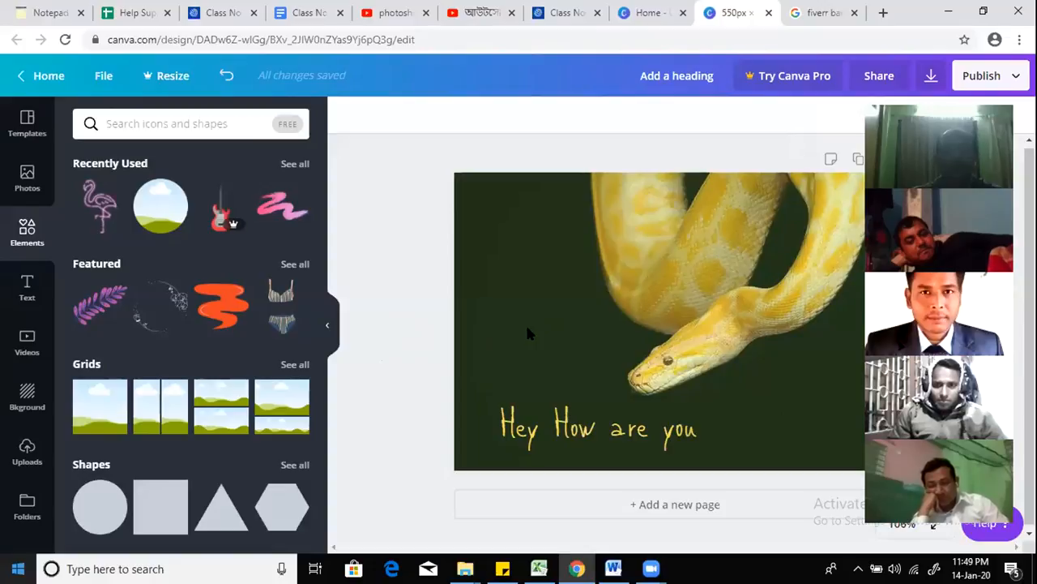
Step: Add the free purple leaf branch from the featured elements, shrink it and place it above the heading, beside the snake
{"action": "mouse_move", "coordinate": [93, 300]}
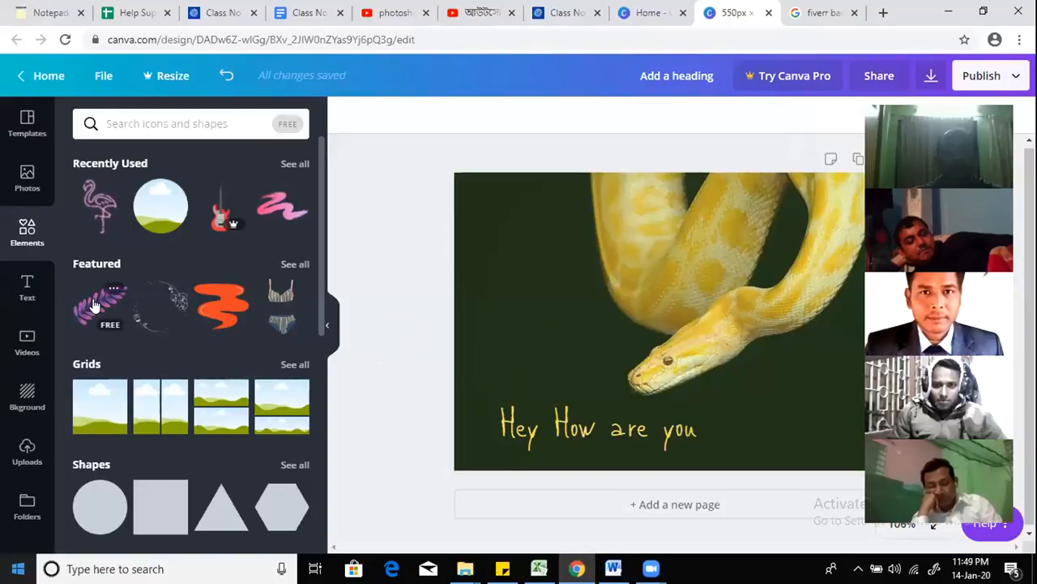
{"action": "left_click", "coordinate": [95, 302]}
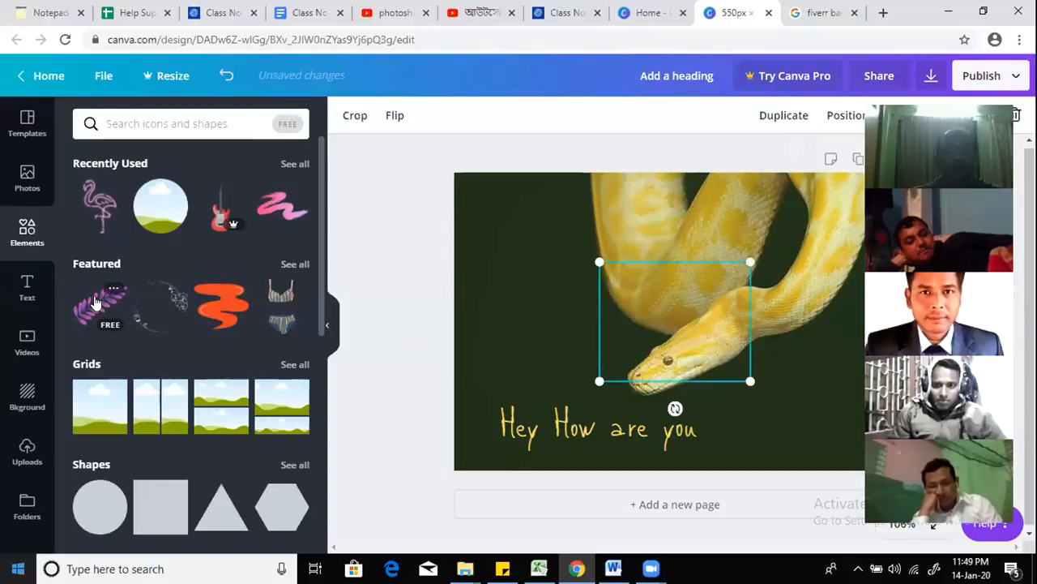
{"action": "left_click_drag", "start_coordinate": [747, 374], "coordinate": [521, 319]}
{"action": "left_click", "coordinate": [595, 370]}
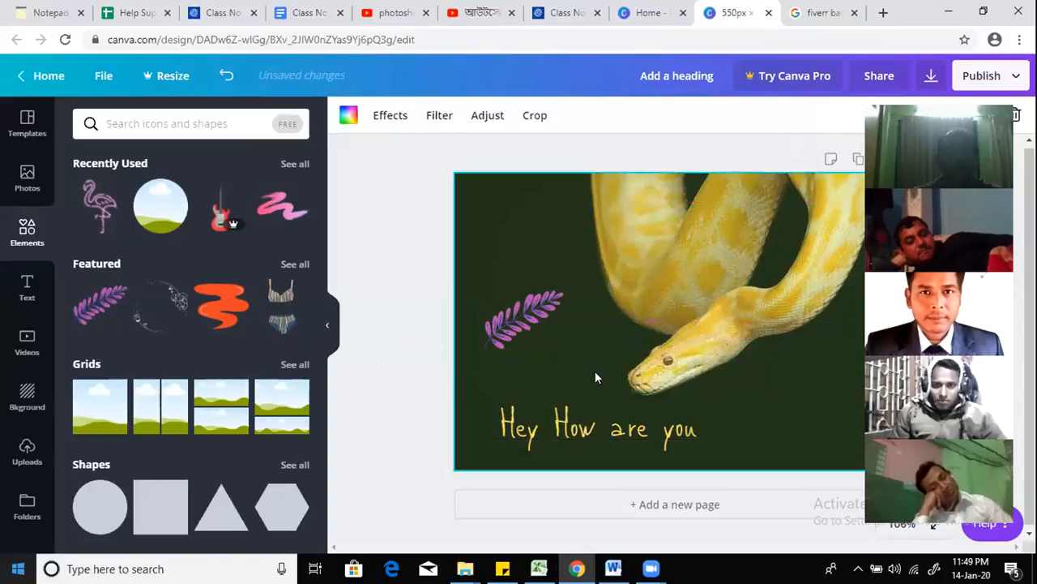
Step: Add the pink flamingo from the recently used elements, shrink it and place it above the leaf branch
{"action": "left_click", "coordinate": [98, 209]}
{"action": "left_click_drag", "start_coordinate": [673, 324], "coordinate": [509, 236]}
{"action": "left_click_drag", "start_coordinate": [482, 276], "coordinate": [495, 228]}
{"action": "left_click", "coordinate": [516, 324]}
{"action": "left_click", "coordinate": [496, 230]}
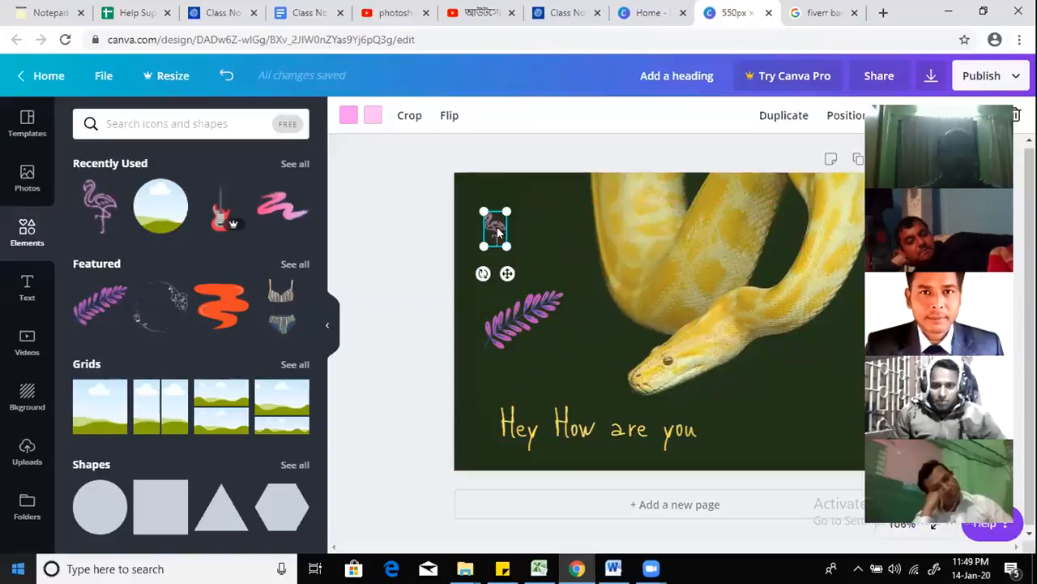
Step: Delete the purple leaf branch and enlarge the pink flamingo to fill the space beside the snake
{"action": "left_click", "coordinate": [528, 316]}
{"action": "key", "text": "Delete"}
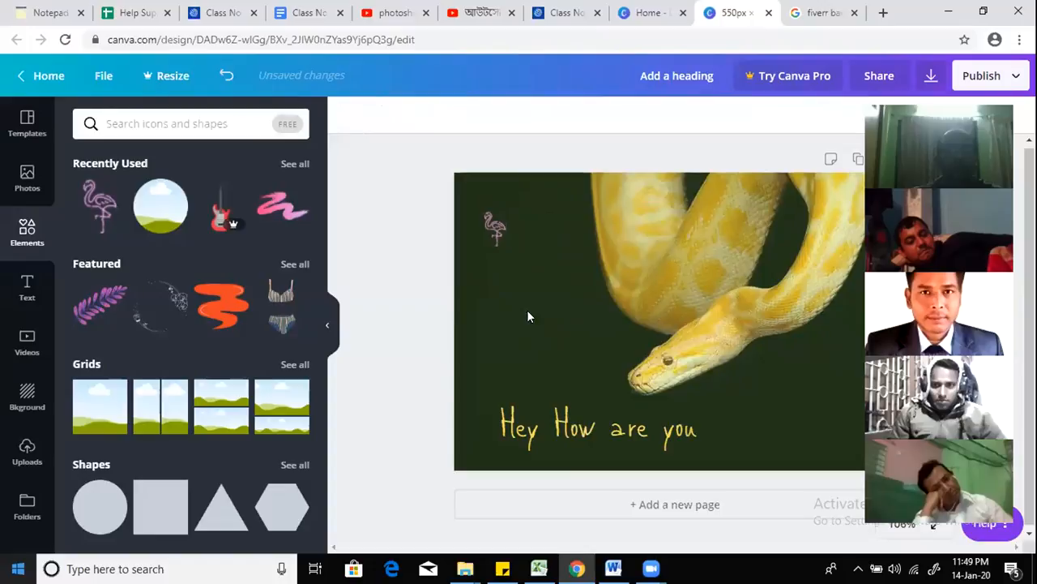
{"action": "left_click", "coordinate": [496, 235]}
{"action": "left_click_drag", "start_coordinate": [560, 336], "coordinate": [582, 350]}
{"action": "left_click", "coordinate": [626, 341]}
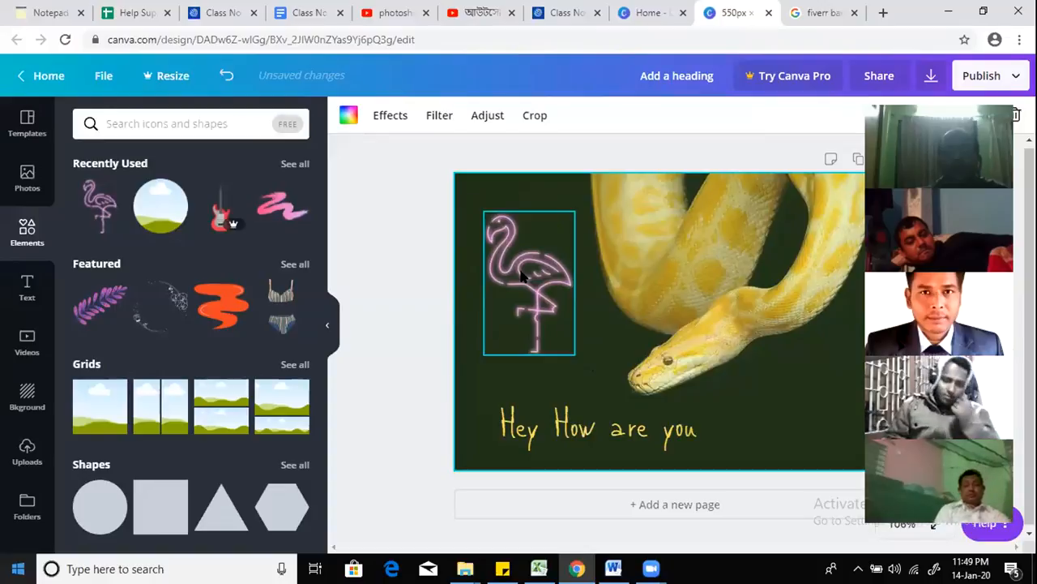
Step: Try white, blue, purple, yellow and coral as the flamingo's main colour, ending with the red brand colour
{"action": "left_click", "coordinate": [523, 277]}
{"action": "left_click", "coordinate": [348, 115]}
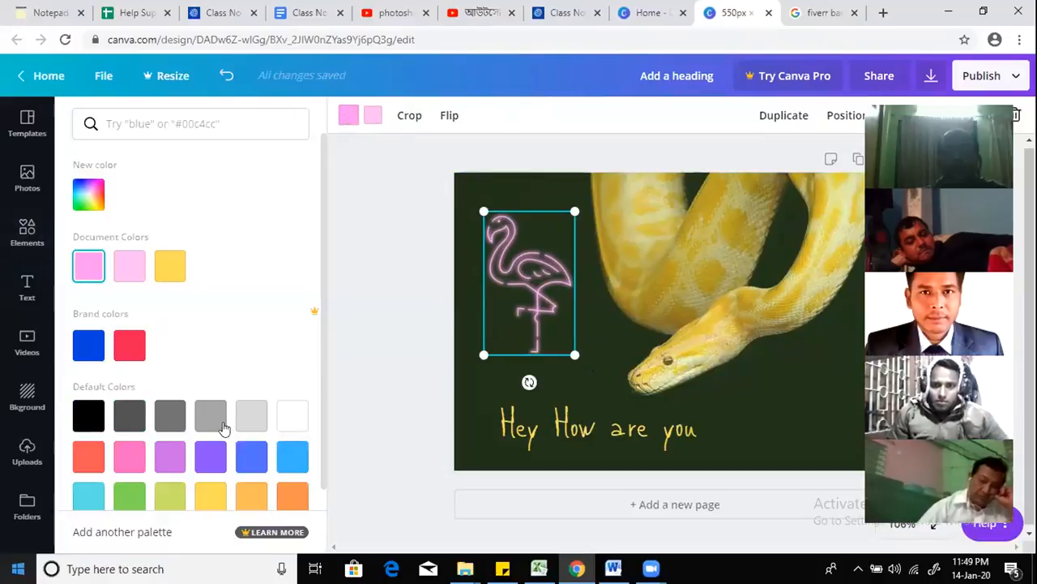
{"action": "left_click", "coordinate": [293, 415]}
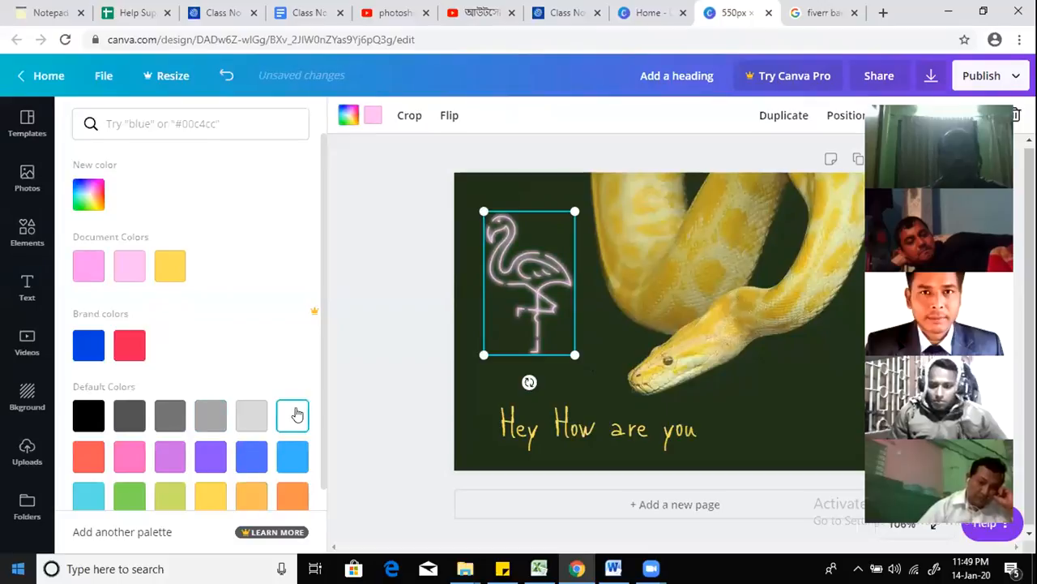
{"action": "left_click", "coordinate": [251, 457]}
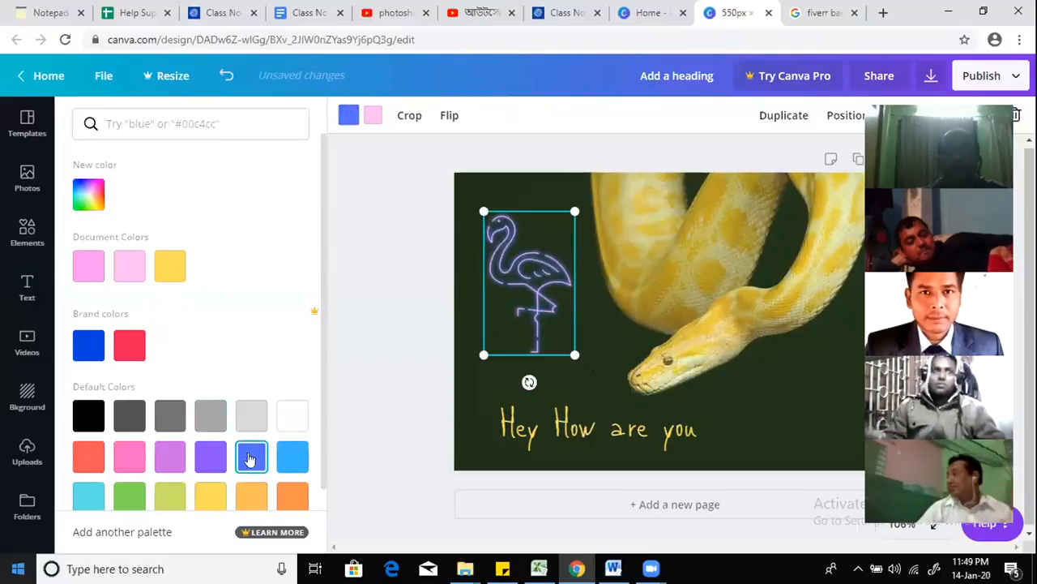
{"action": "left_click", "coordinate": [210, 457]}
{"action": "left_click", "coordinate": [170, 457]}
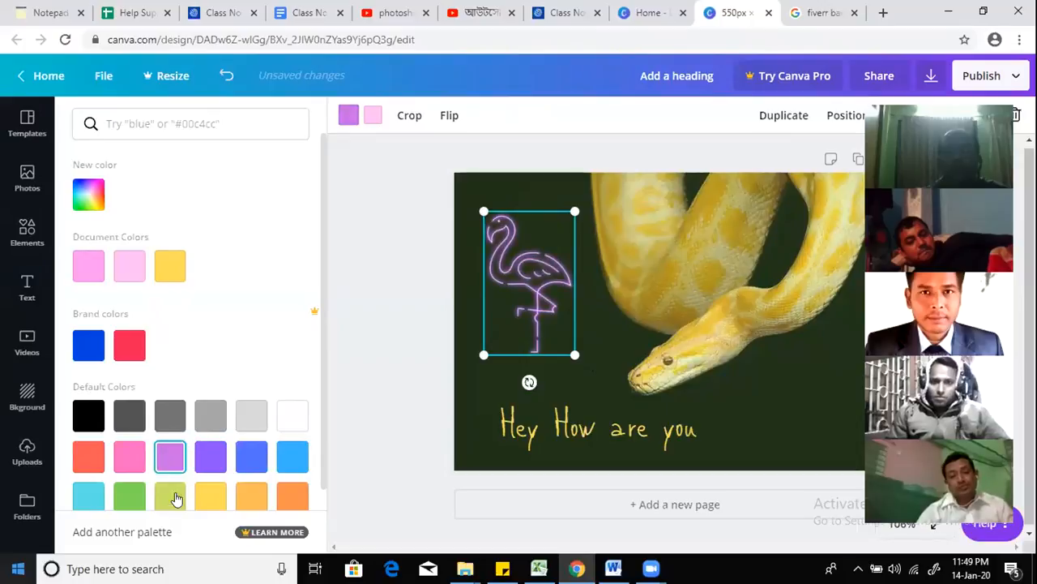
{"action": "left_click", "coordinate": [177, 498]}
{"action": "left_click", "coordinate": [212, 498]}
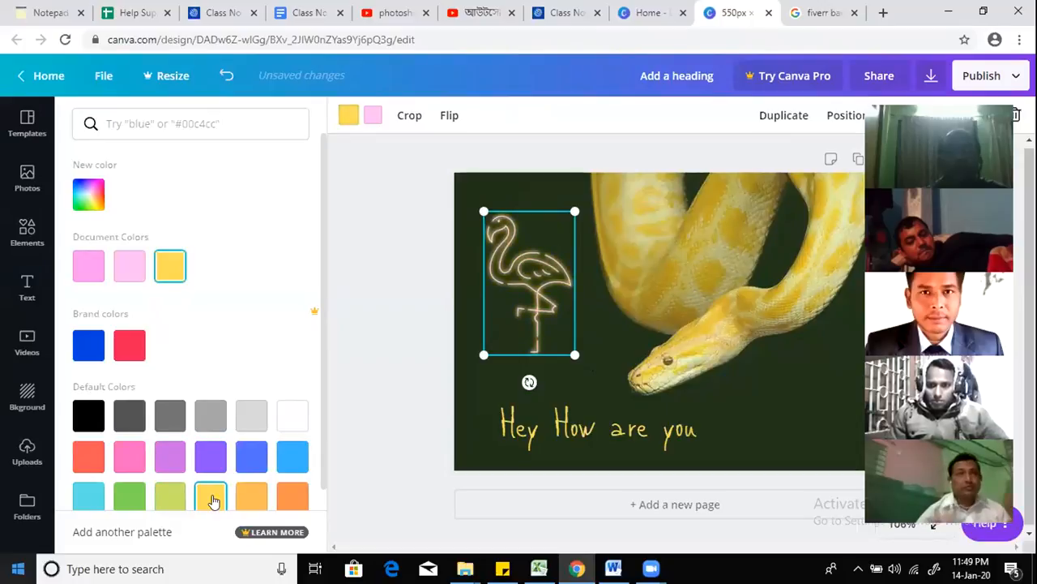
{"action": "left_click", "coordinate": [97, 458]}
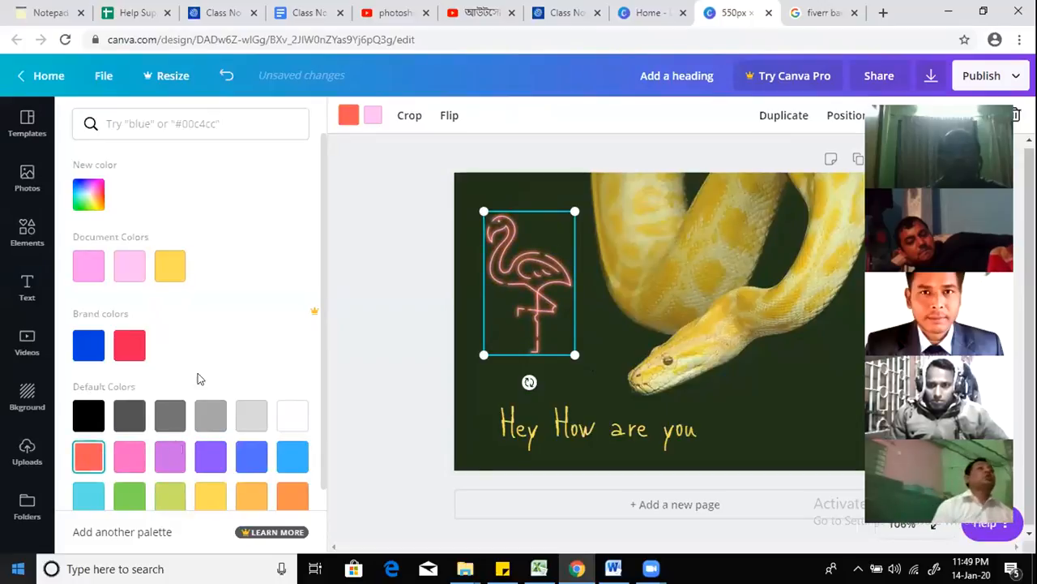
{"action": "left_click", "coordinate": [131, 350]}
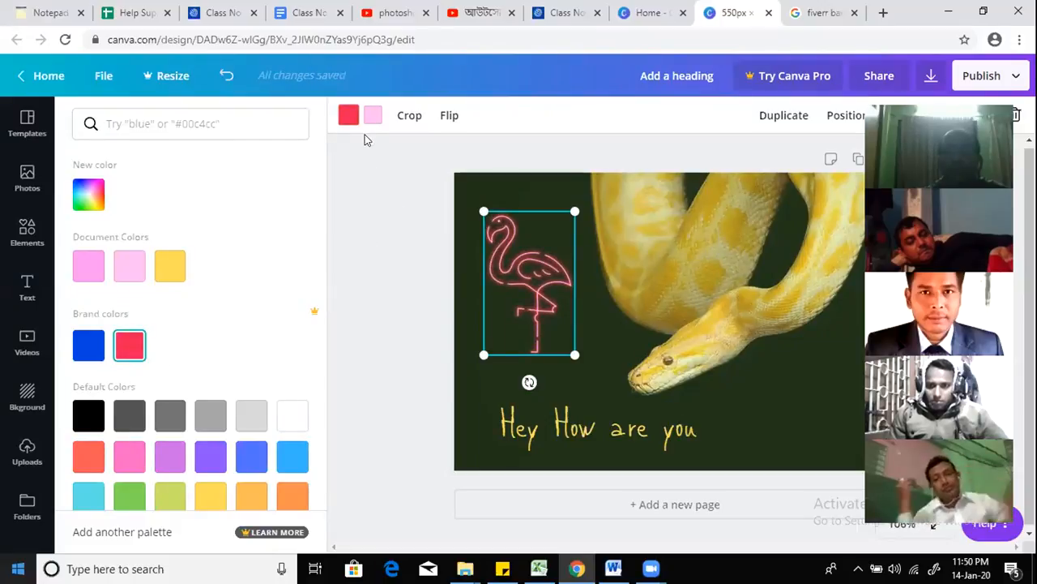
{"action": "left_click", "coordinate": [374, 116]}
{"action": "left_click", "coordinate": [387, 458]}
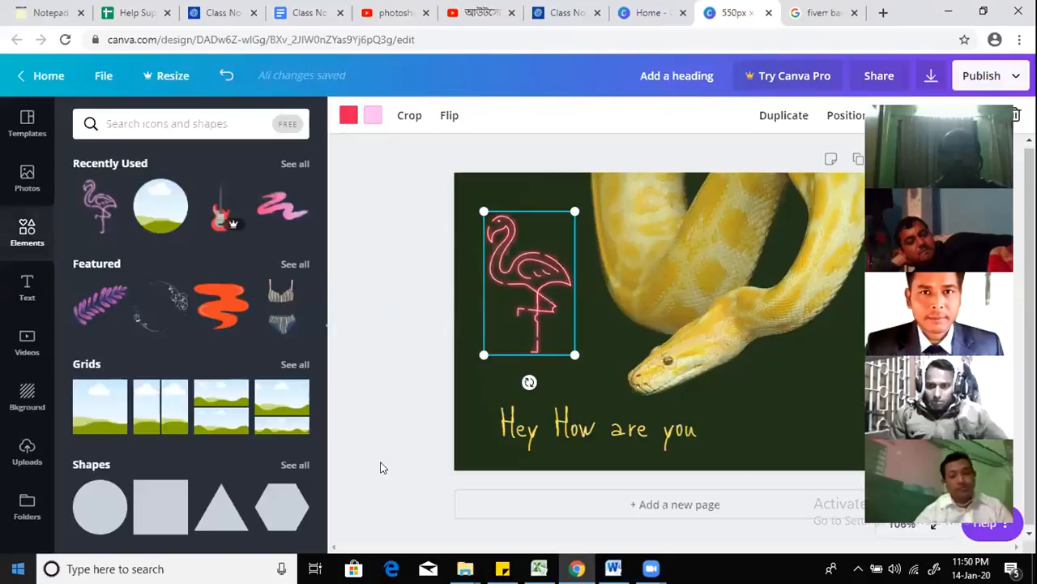
{"action": "left_click", "coordinate": [390, 329]}
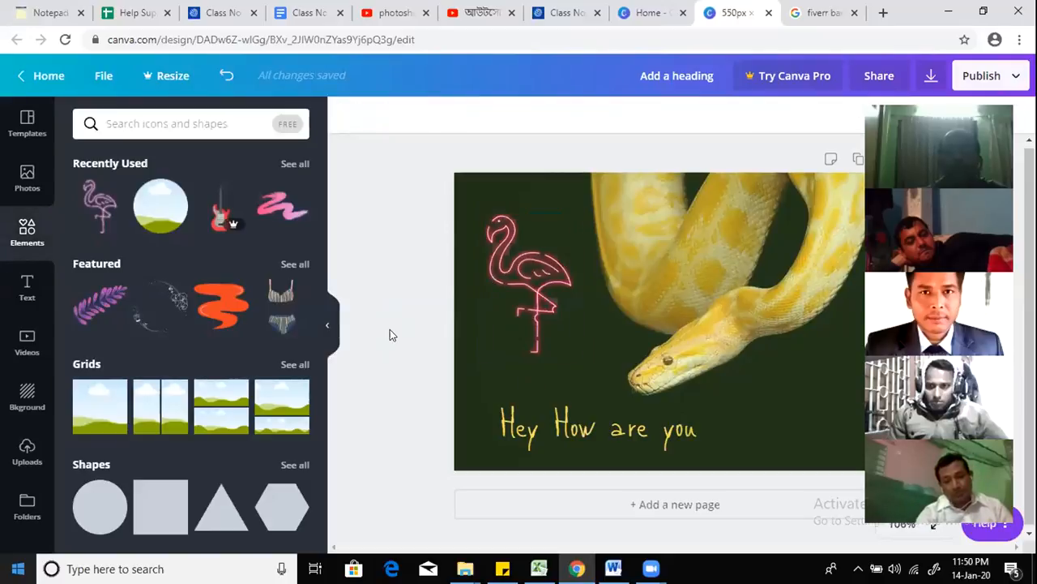
Step: Delete the flamingo graphic from the banner
{"action": "left_click", "coordinate": [501, 264]}
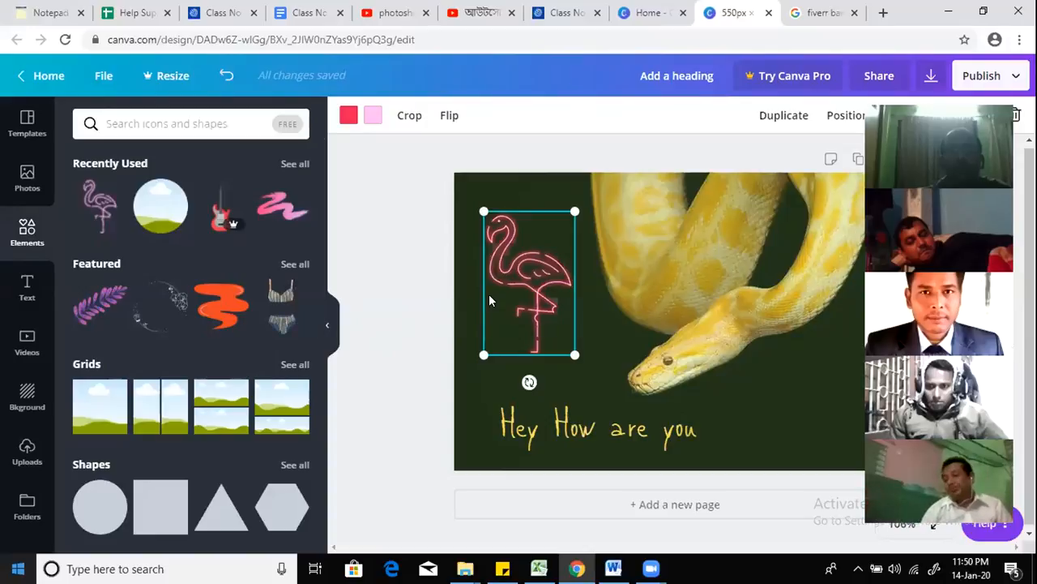
{"action": "scroll", "coordinate": [270, 378], "scroll_direction": "down", "scroll_amount": 9}
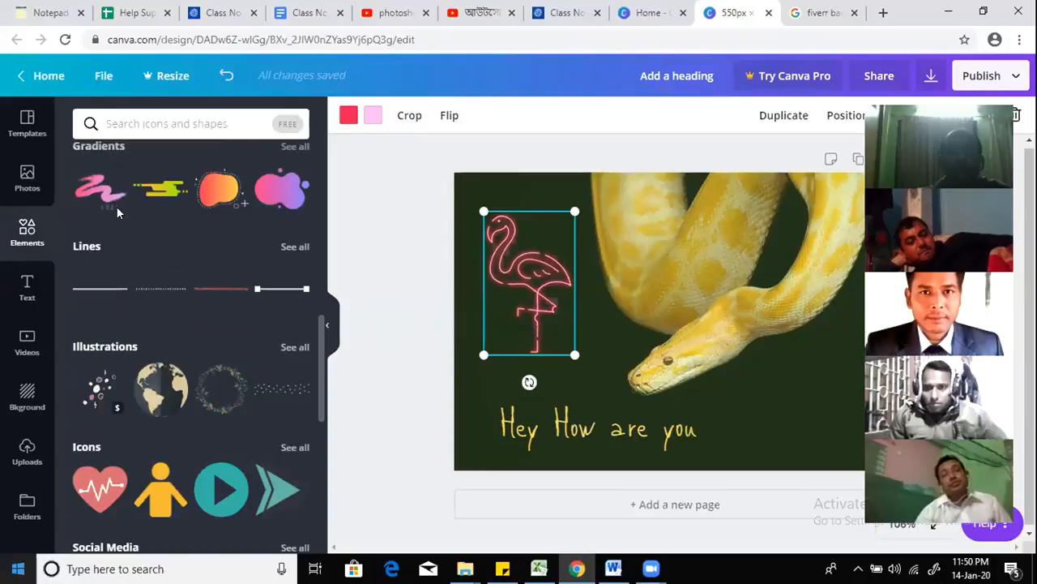
{"action": "key", "text": "Delete"}
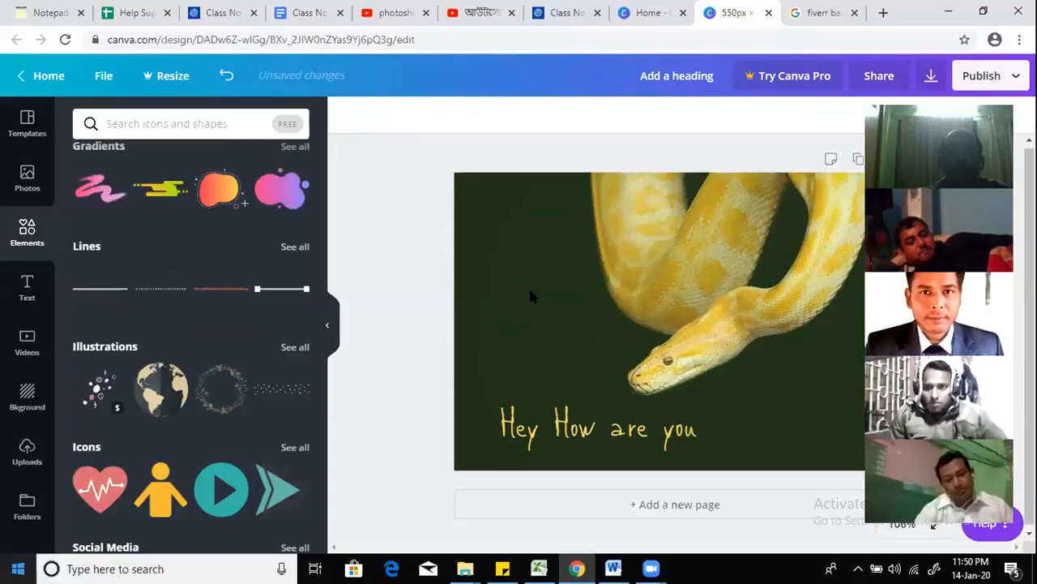
Step: Add the free pink brush stroke from the gradients, shrink it to about 181 × 93 and place it beside the heading
{"action": "left_click", "coordinate": [95, 190]}
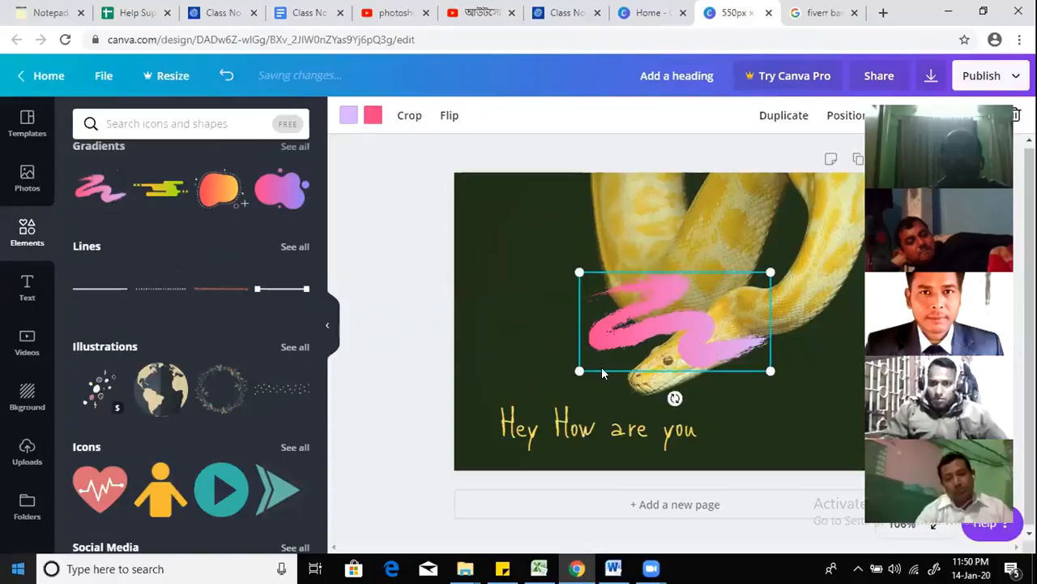
{"action": "mouse_move", "coordinate": [580, 370]}
{"action": "left_mouse_down"}
{"action": "mouse_move", "coordinate": [675, 330]}
{"action": "mouse_move", "coordinate": [624, 347]}
{"action": "left_mouse_up"}
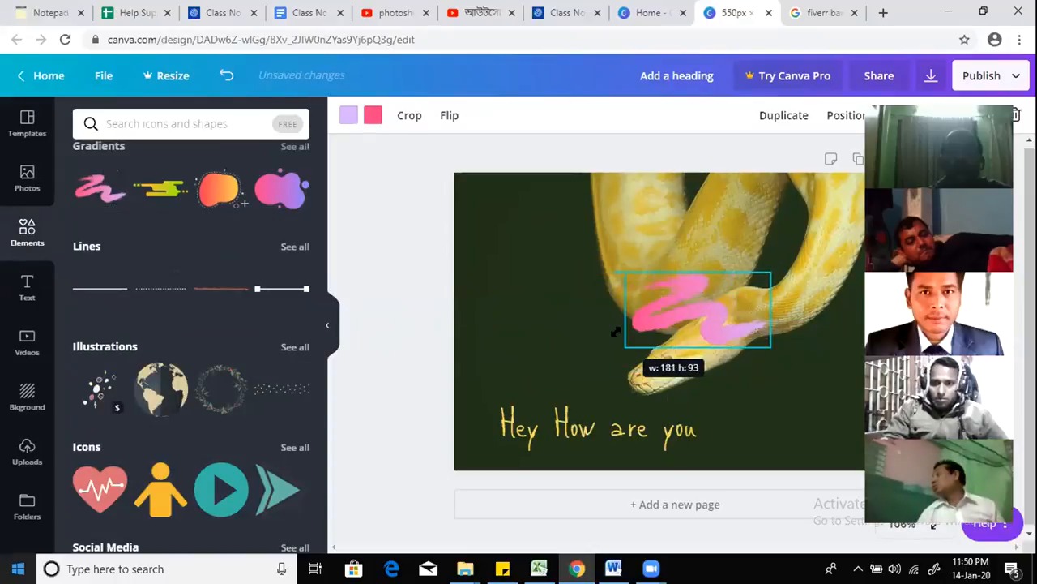
{"action": "left_click_drag", "start_coordinate": [663, 293], "coordinate": [761, 405]}
{"action": "left_click", "coordinate": [426, 275]}
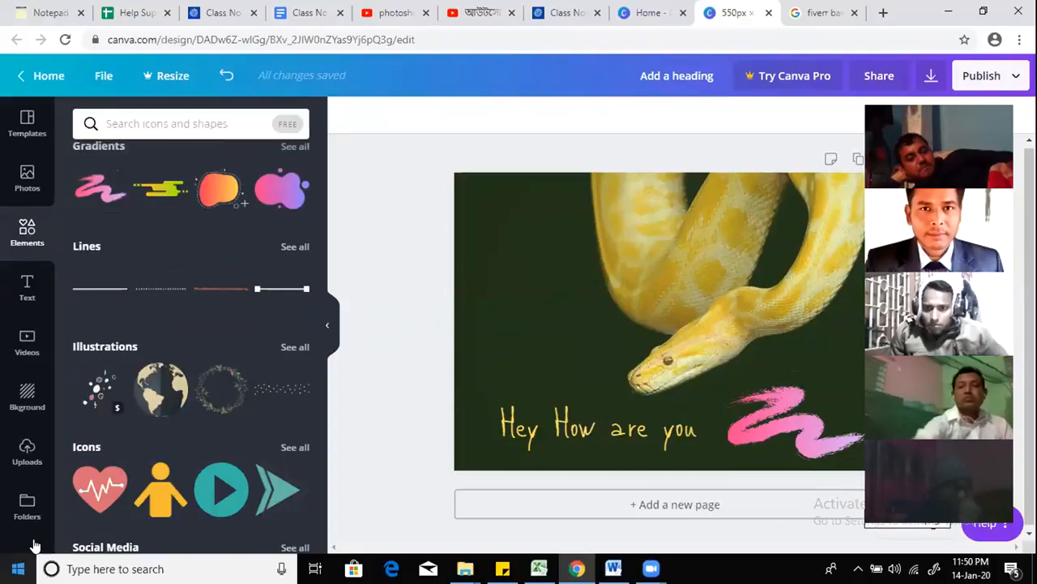
Step: Change the brush stroke's lavender colour to the default lime green and shrink the stroke beside the heading
{"action": "left_click", "coordinate": [774, 418]}
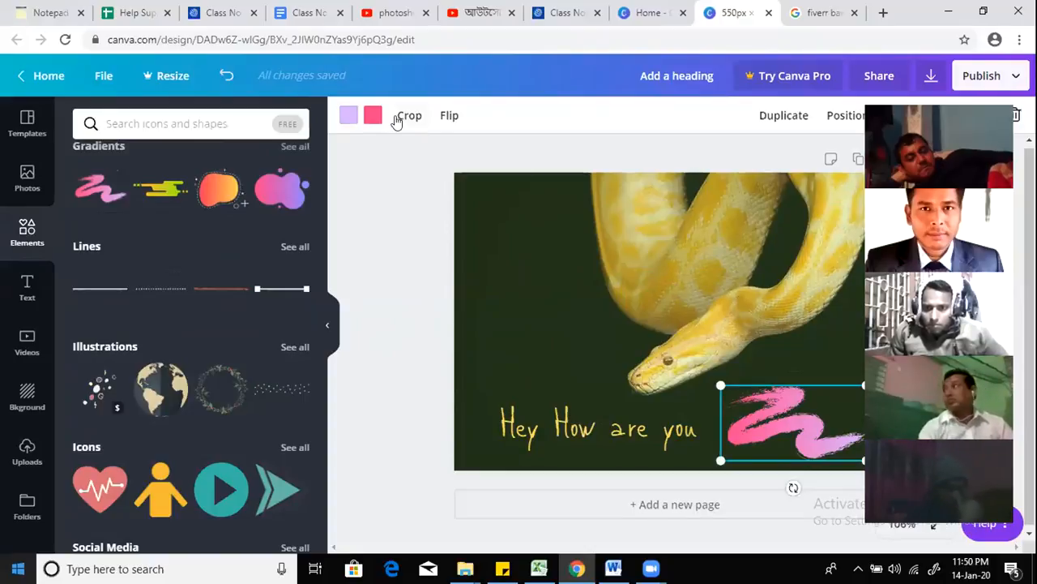
{"action": "left_click", "coordinate": [346, 119]}
{"action": "left_click", "coordinate": [172, 268]}
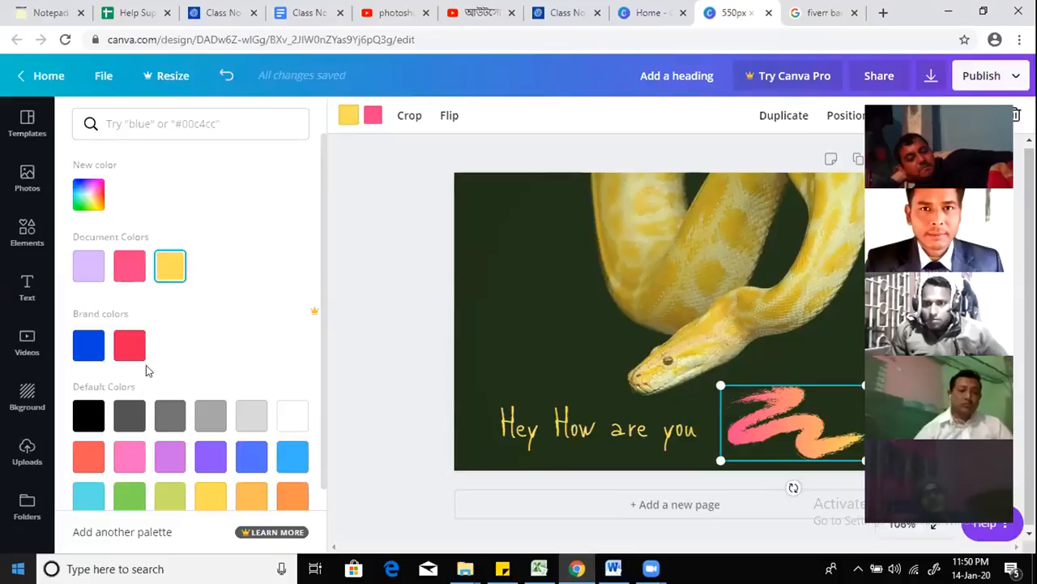
{"action": "left_click", "coordinate": [208, 498]}
{"action": "left_click", "coordinate": [170, 494]}
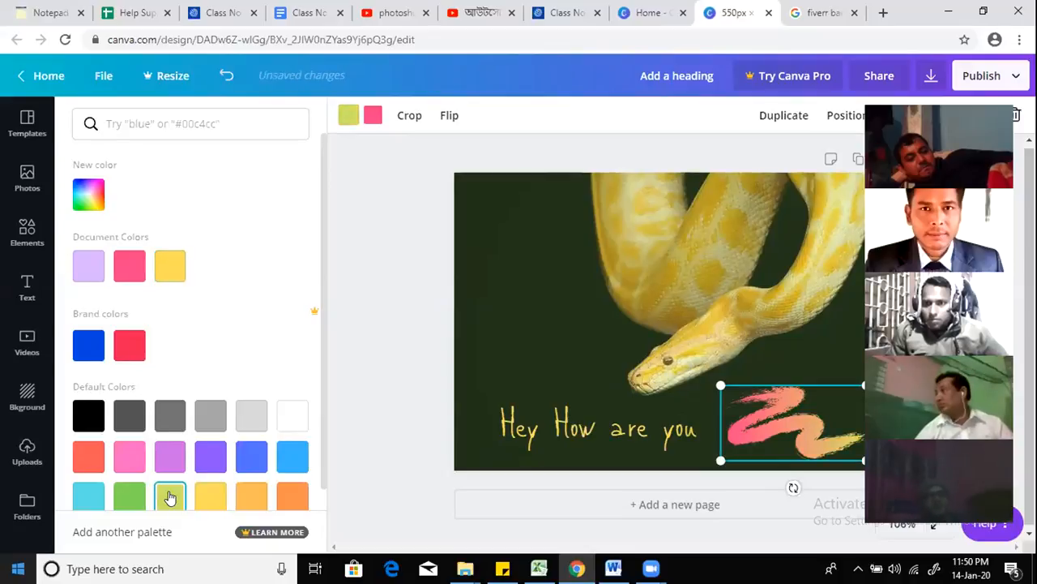
{"action": "left_click", "coordinate": [842, 414]}
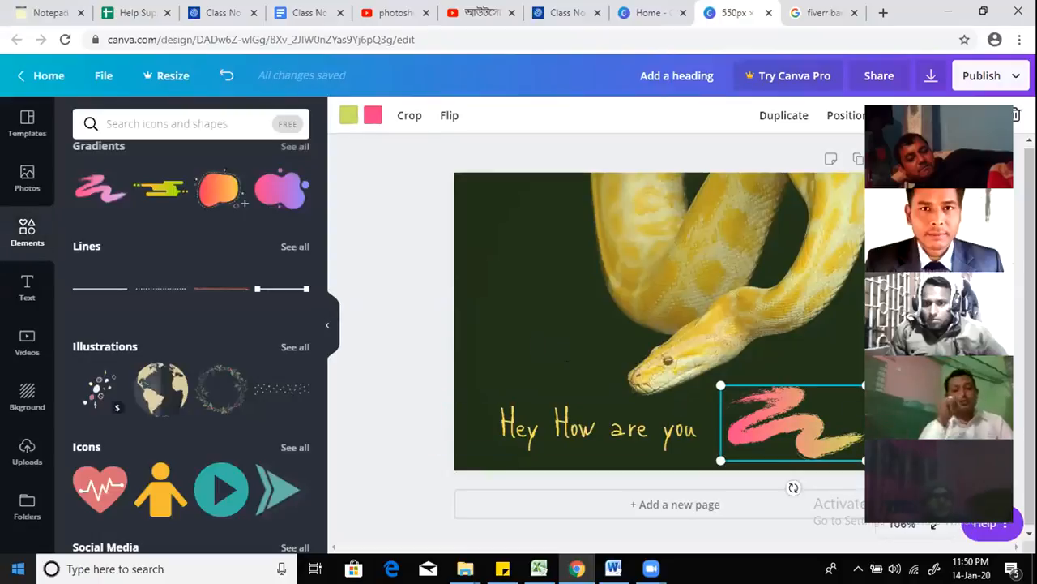
{"action": "left_click_drag", "start_coordinate": [823, 392], "coordinate": [814, 417]}
{"action": "left_click", "coordinate": [395, 301]}
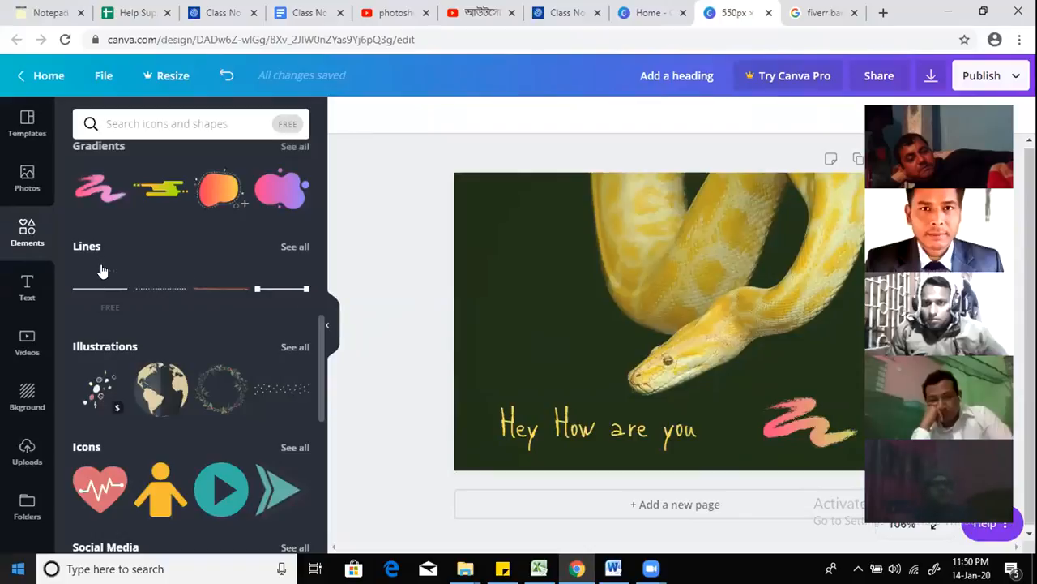
Step: Add a single-image grid, shrink it and reshape it into a wide strip behind the "Hey How are you" heading
{"action": "scroll", "coordinate": [285, 253], "scroll_direction": "up", "scroll_amount": 7}
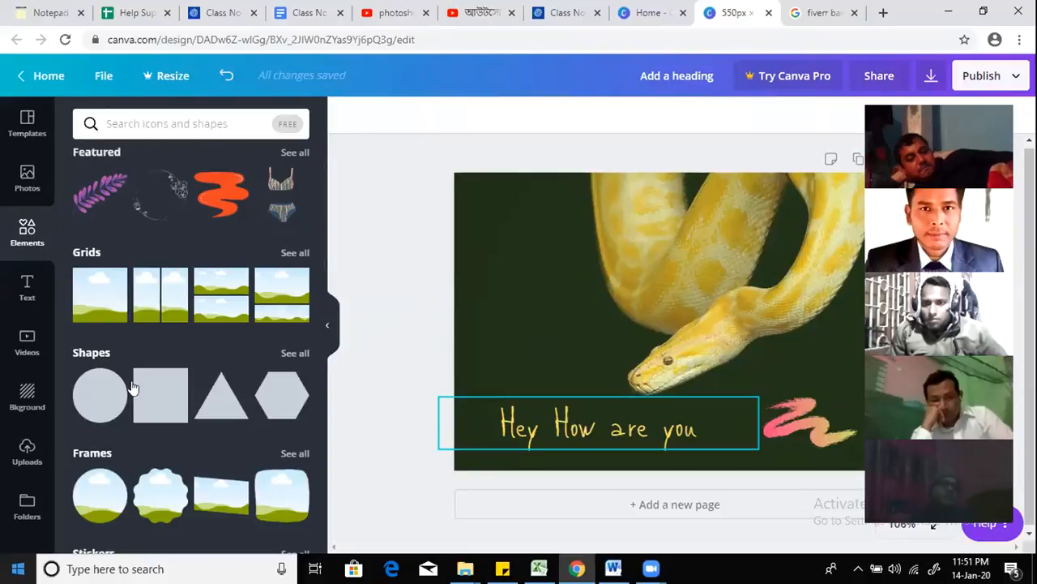
{"action": "left_click", "coordinate": [95, 292]}
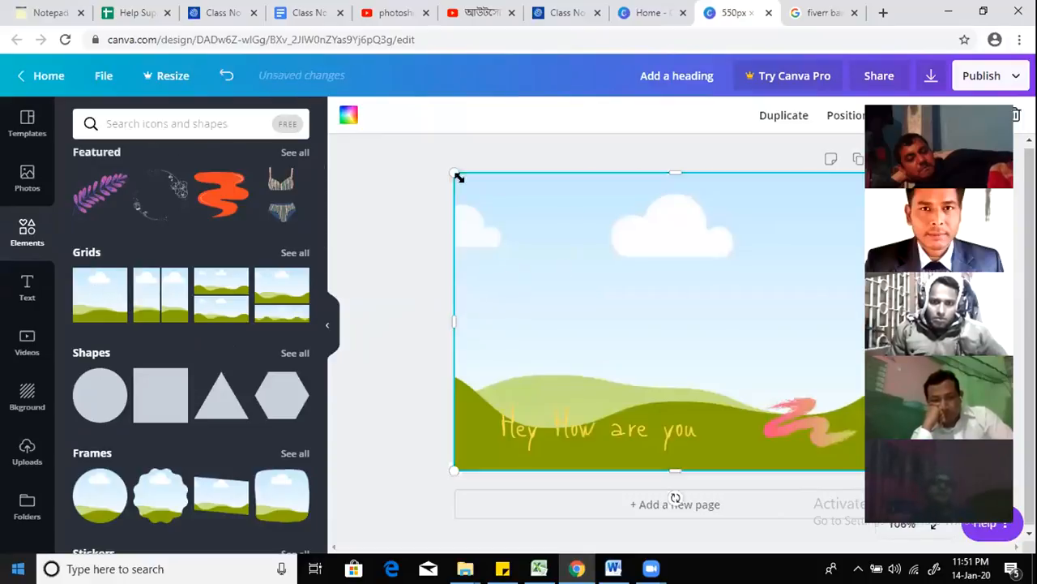
{"action": "left_click_drag", "start_coordinate": [449, 171], "coordinate": [690, 358]}
{"action": "left_click_drag", "start_coordinate": [749, 376], "coordinate": [544, 367]}
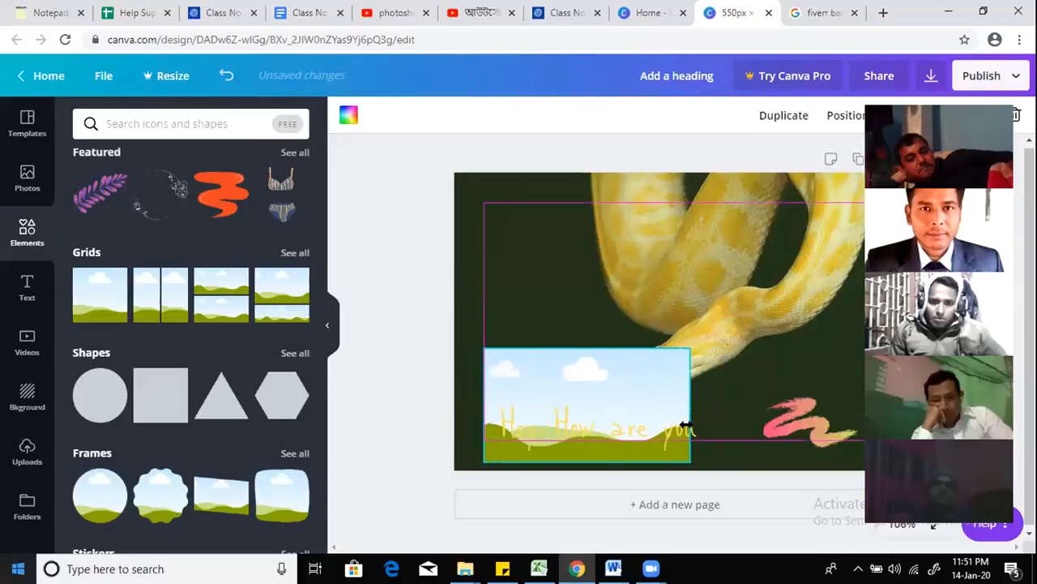
{"action": "left_click_drag", "start_coordinate": [683, 411], "coordinate": [711, 402]}
{"action": "left_click_drag", "start_coordinate": [608, 376], "coordinate": [607, 389]}
Step: Fill the grid strip behind the heading with the red brand colour
{"action": "left_click", "coordinate": [563, 416]}
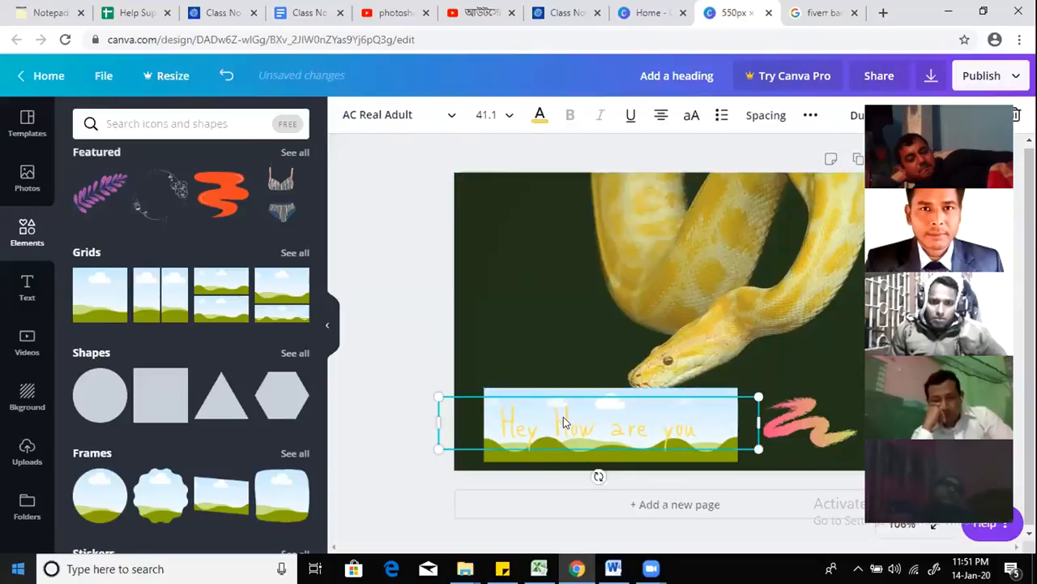
{"action": "left_click", "coordinate": [540, 452]}
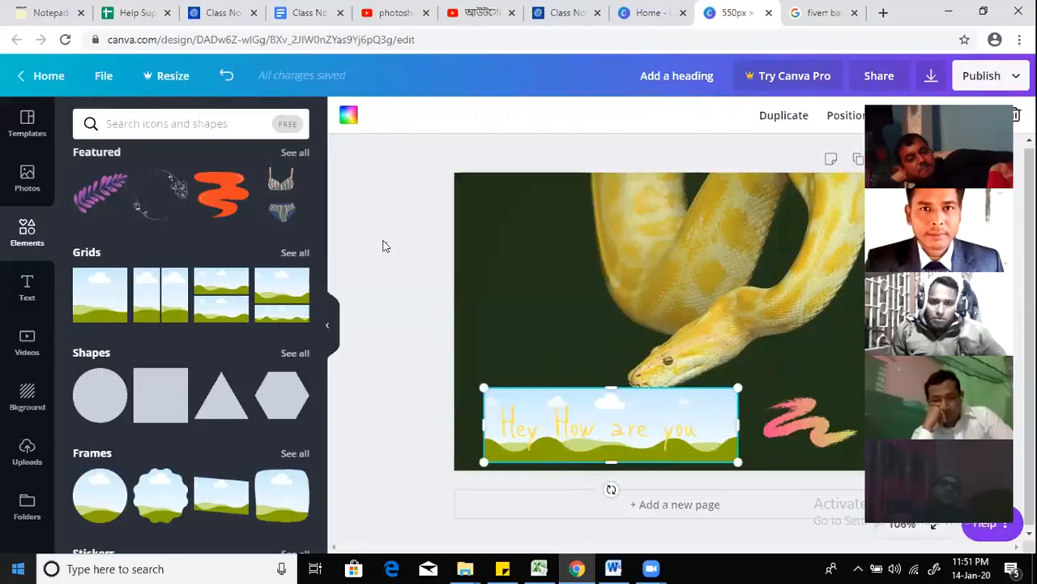
{"action": "left_click", "coordinate": [347, 115]}
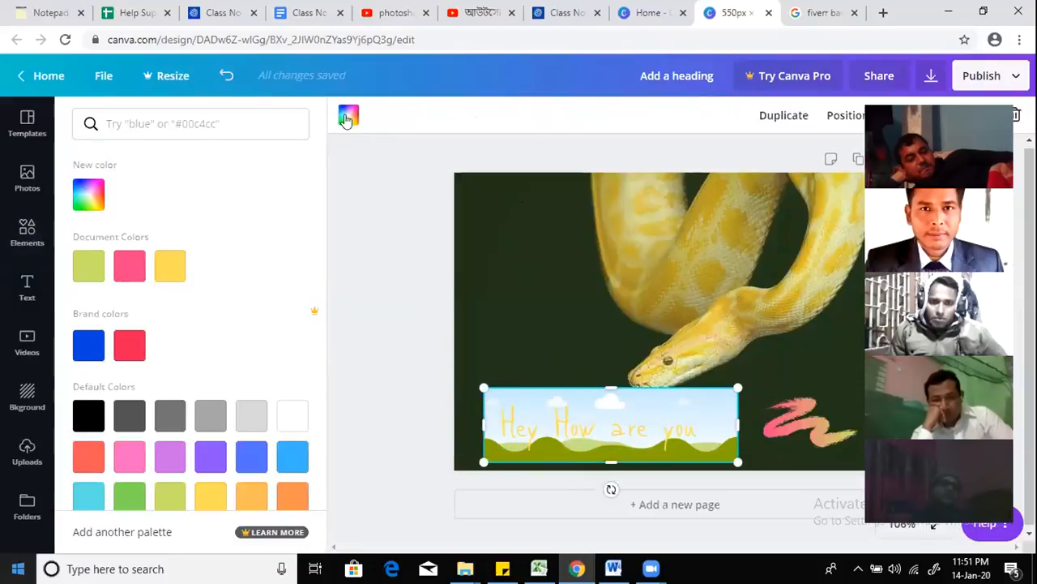
{"action": "left_click", "coordinate": [124, 349]}
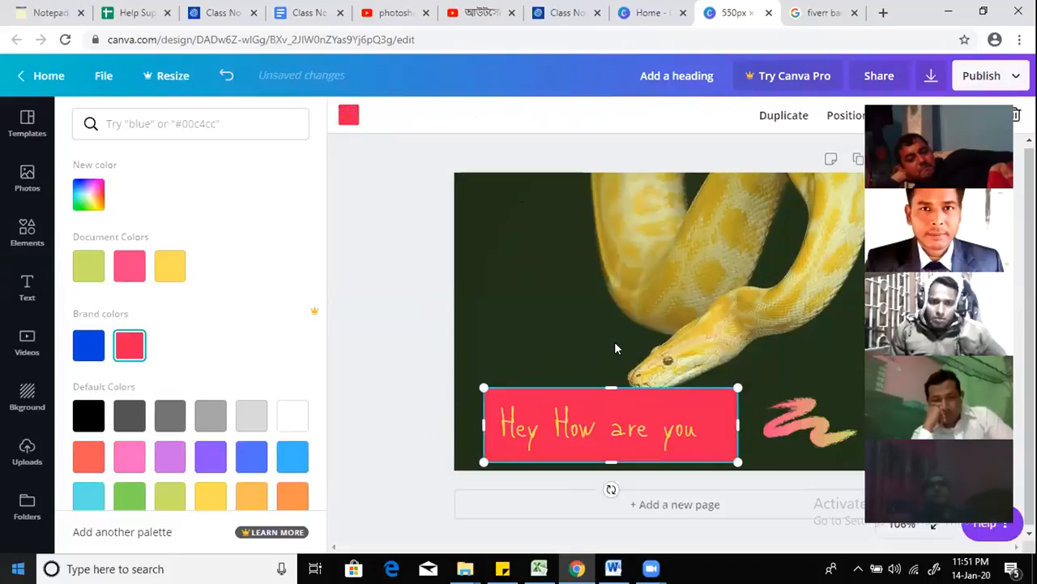
{"action": "left_click", "coordinate": [413, 389]}
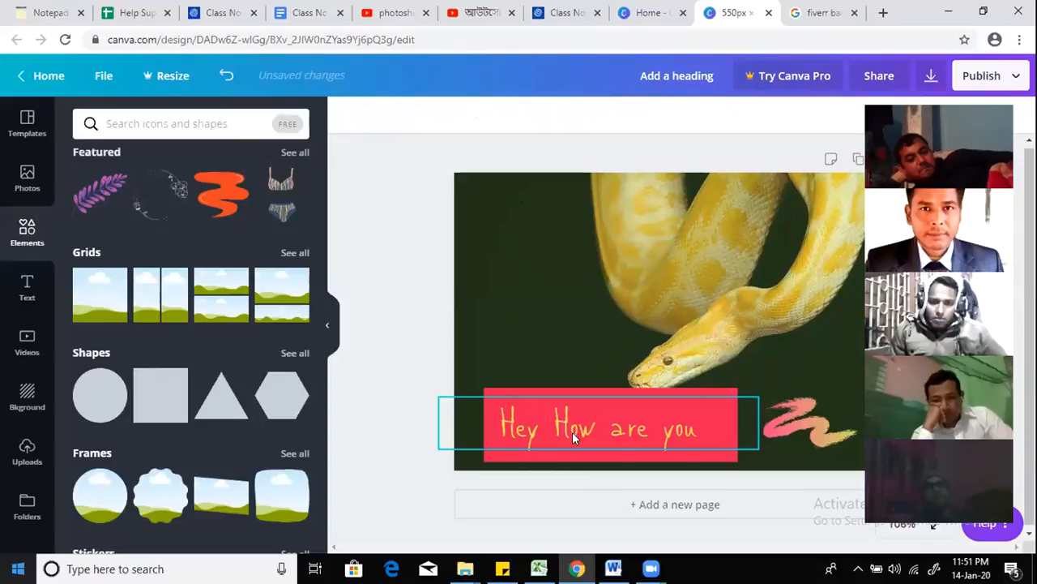
Step: Reduce the red strip's height and width so it fits closely around the heading text
{"action": "left_click", "coordinate": [572, 459]}
{"action": "left_click_drag", "start_coordinate": [611, 389], "coordinate": [610, 401]}
{"action": "left_click_drag", "start_coordinate": [609, 461], "coordinate": [604, 445]}
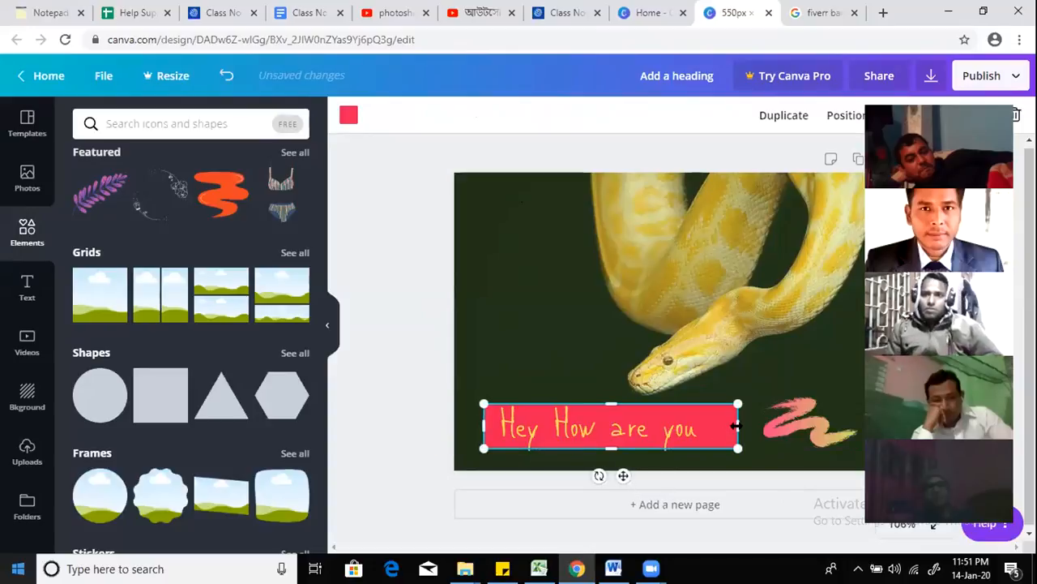
{"action": "left_click_drag", "start_coordinate": [717, 425], "coordinate": [702, 424]}
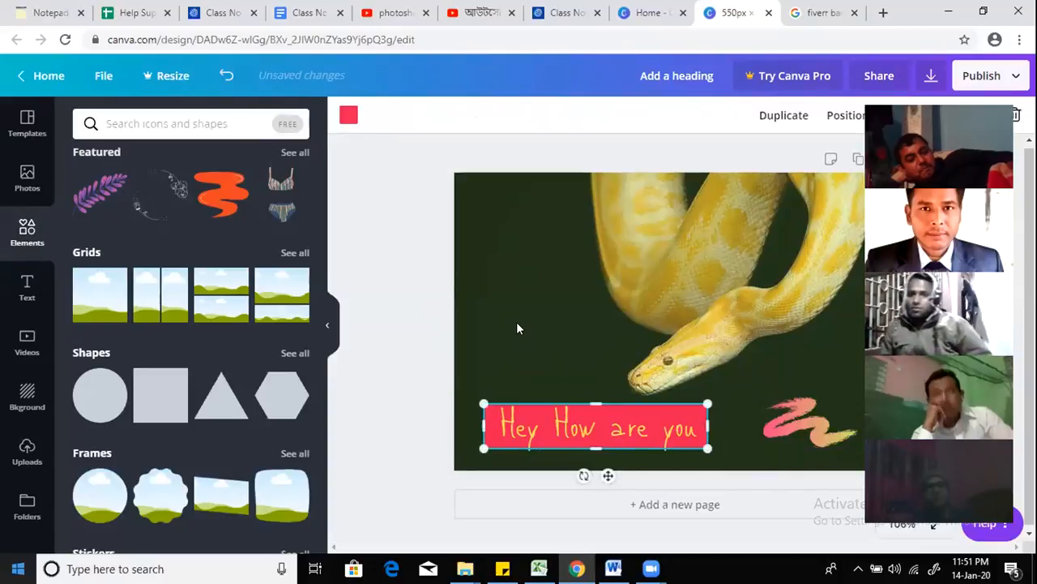
{"action": "left_click", "coordinate": [517, 320]}
{"action": "left_click", "coordinate": [377, 322]}
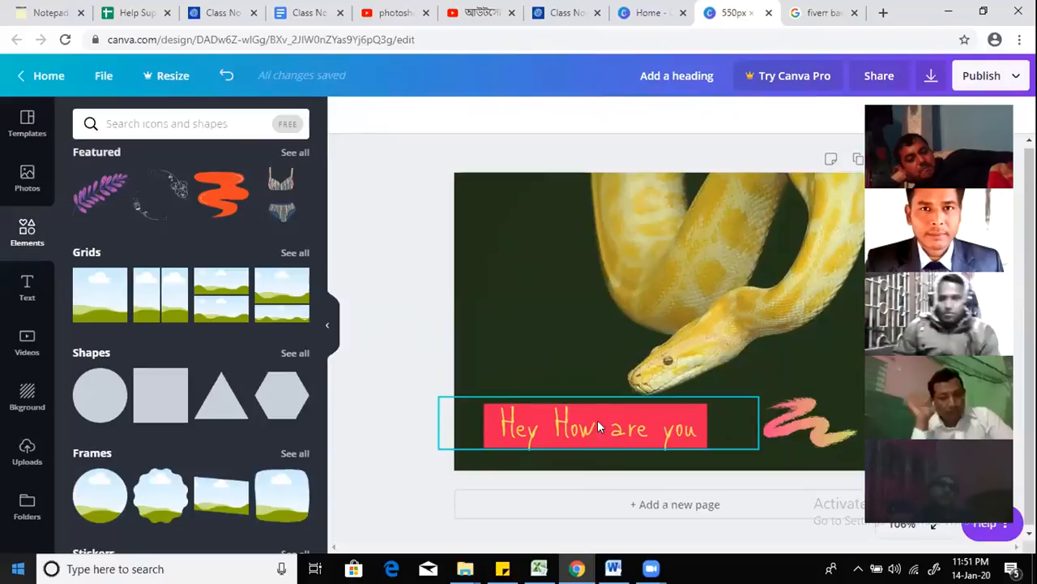
{"action": "left_click", "coordinate": [664, 439]}
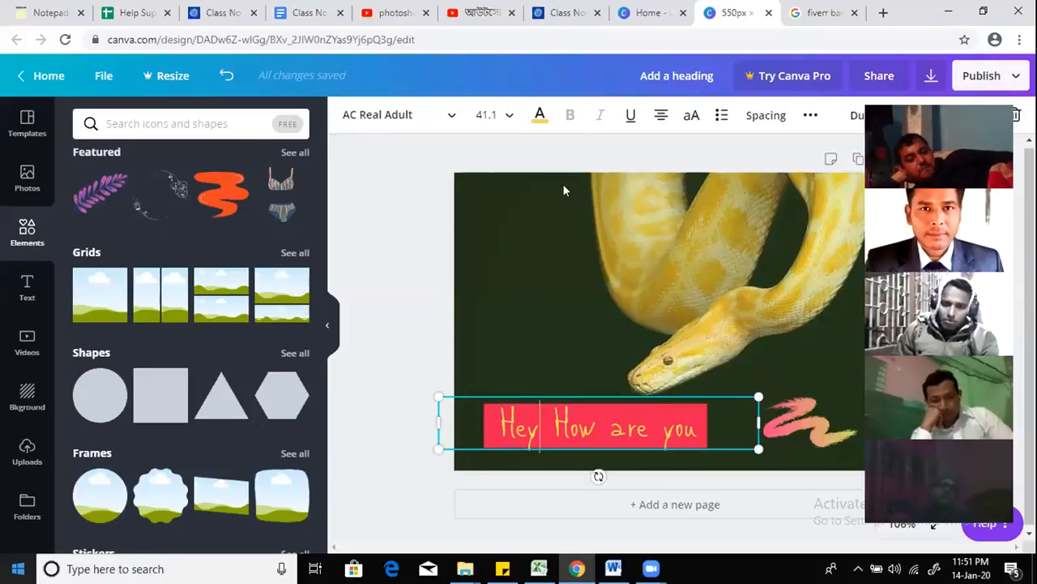
{"action": "left_click", "coordinate": [540, 114]}
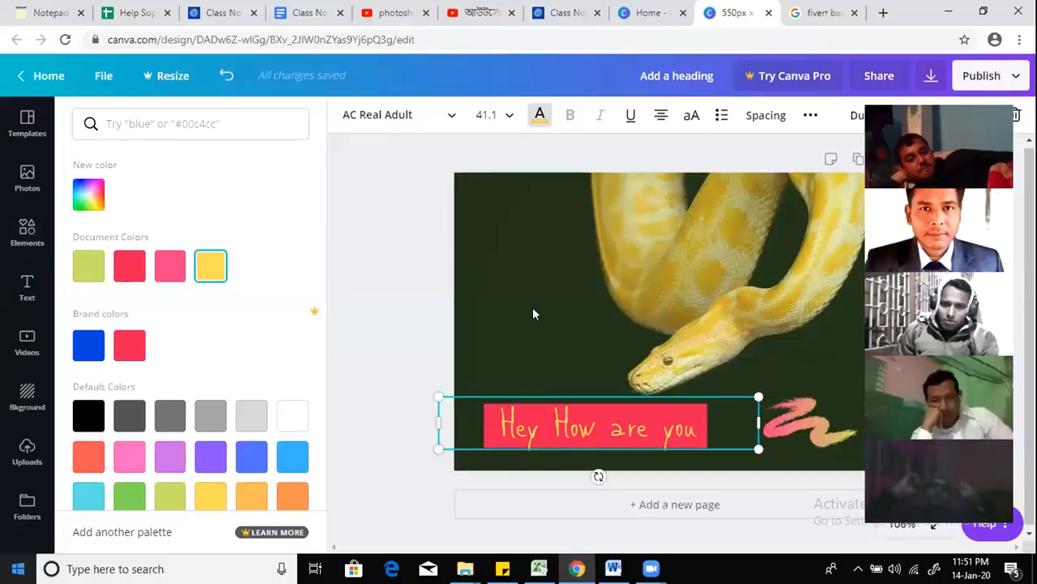
{"action": "left_click", "coordinate": [540, 118]}
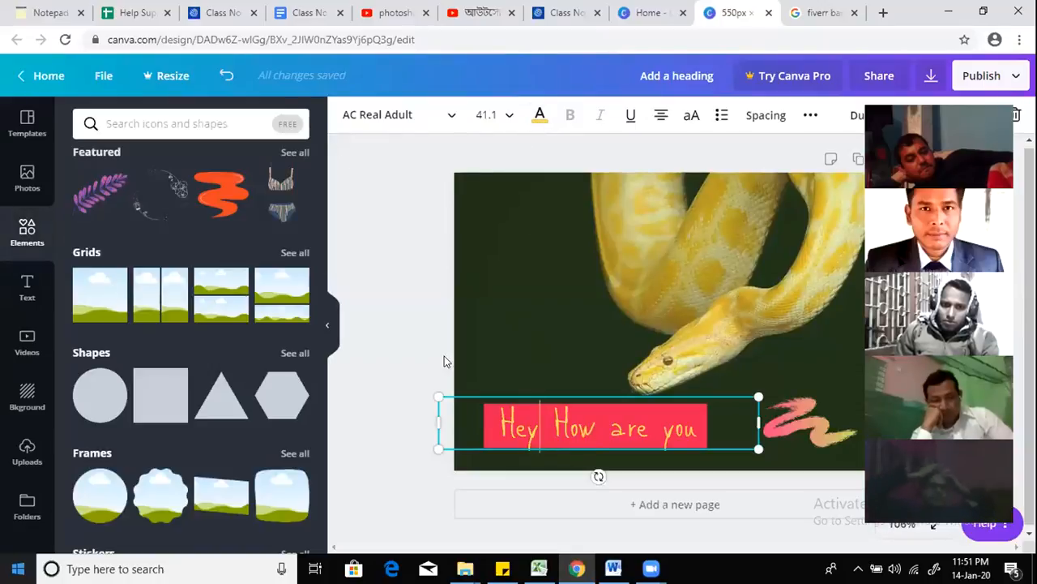
{"action": "left_click", "coordinate": [517, 365]}
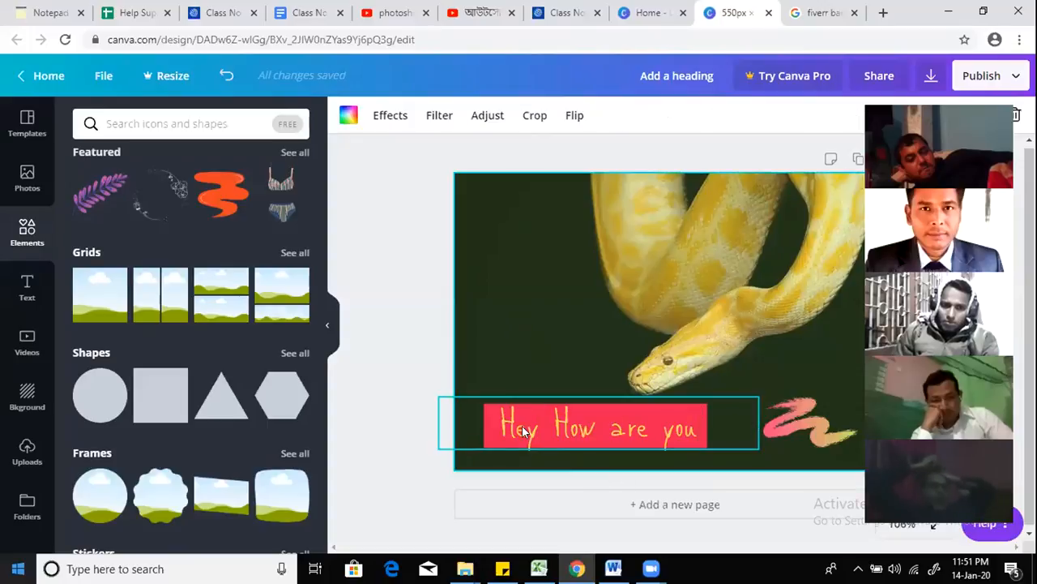
Step: Tilt the "Hey How are you" heading down to the right, shrink it to about size 18.7 and place it beside the snake's head
{"action": "left_click", "coordinate": [565, 414]}
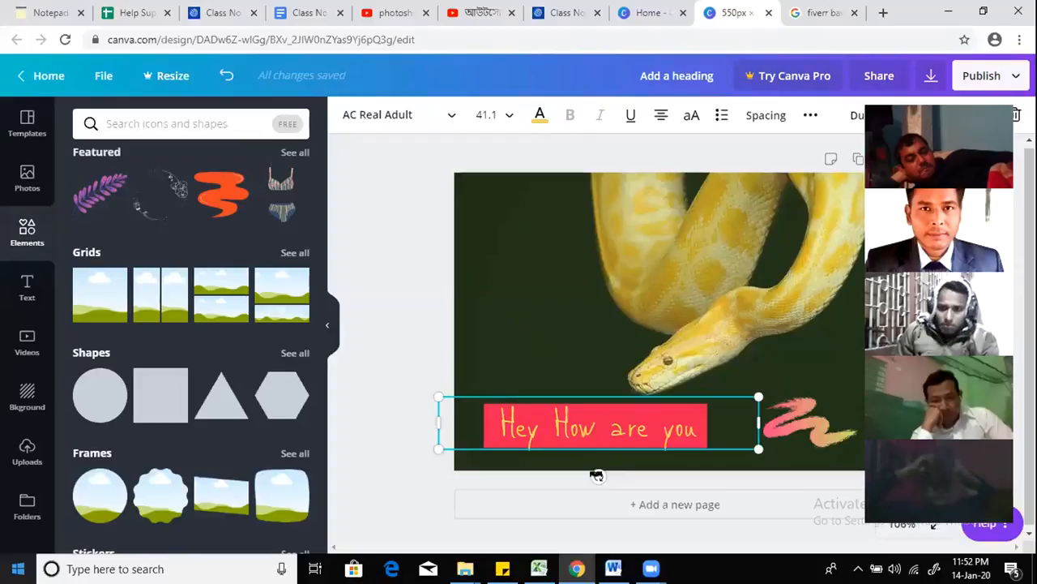
{"action": "mouse_move", "coordinate": [596, 476]}
{"action": "left_mouse_down"}
{"action": "mouse_move", "coordinate": [540, 482]}
{"action": "mouse_move", "coordinate": [560, 475]}
{"action": "mouse_move", "coordinate": [572, 485]}
{"action": "mouse_move", "coordinate": [592, 470]}
{"action": "left_mouse_up"}
{"action": "left_click_drag", "start_coordinate": [465, 325], "coordinate": [547, 435]}
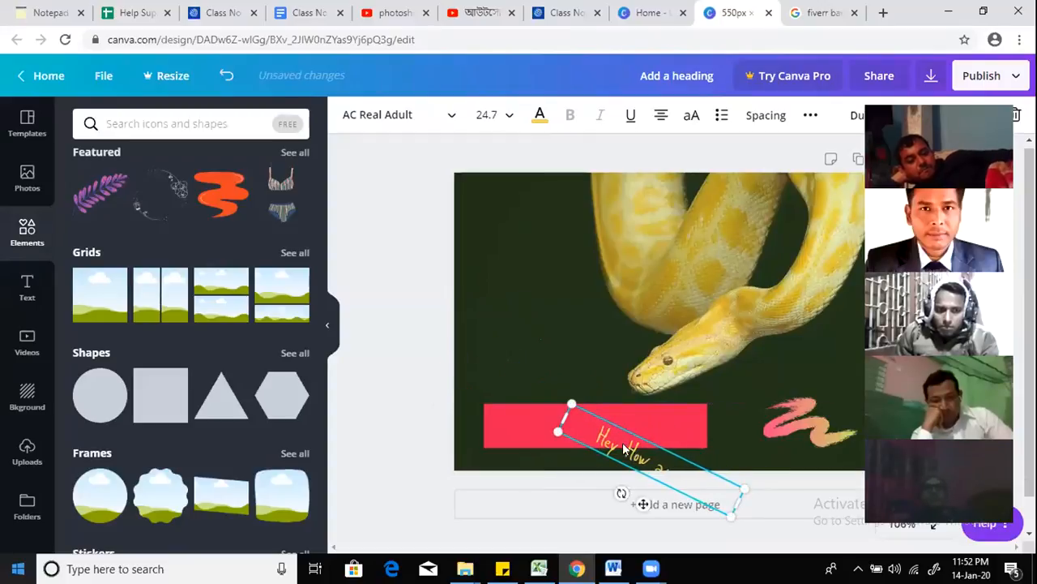
{"action": "left_click_drag", "start_coordinate": [621, 444], "coordinate": [515, 285]}
{"action": "left_click", "coordinate": [534, 246]}
{"action": "left_click_drag", "start_coordinate": [589, 340], "coordinate": [553, 324]}
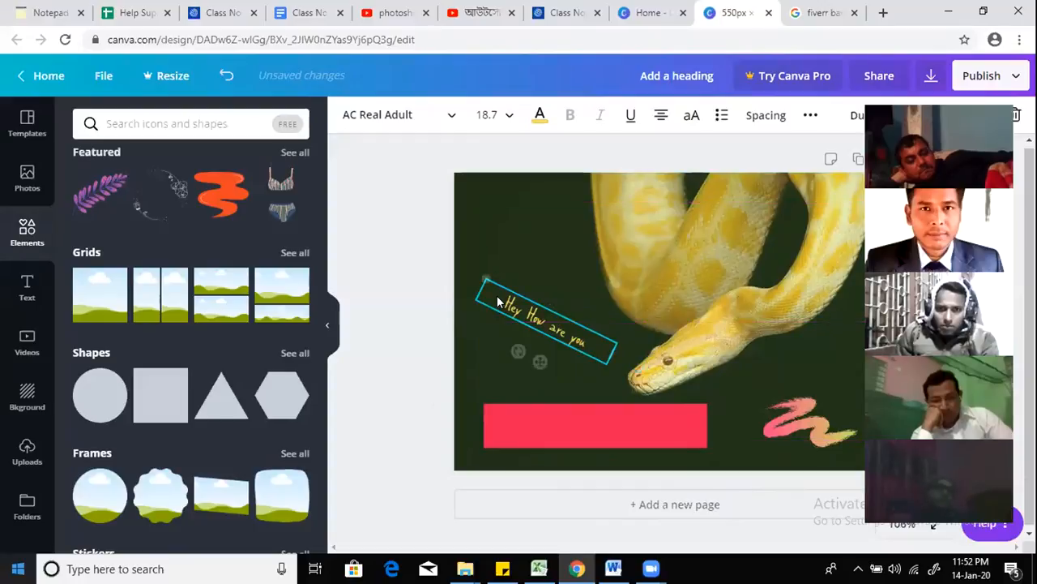
Step: Rotate the red strip to the heading's tilt and move it behind the "Hey How are you" text
{"action": "left_click", "coordinate": [571, 438]}
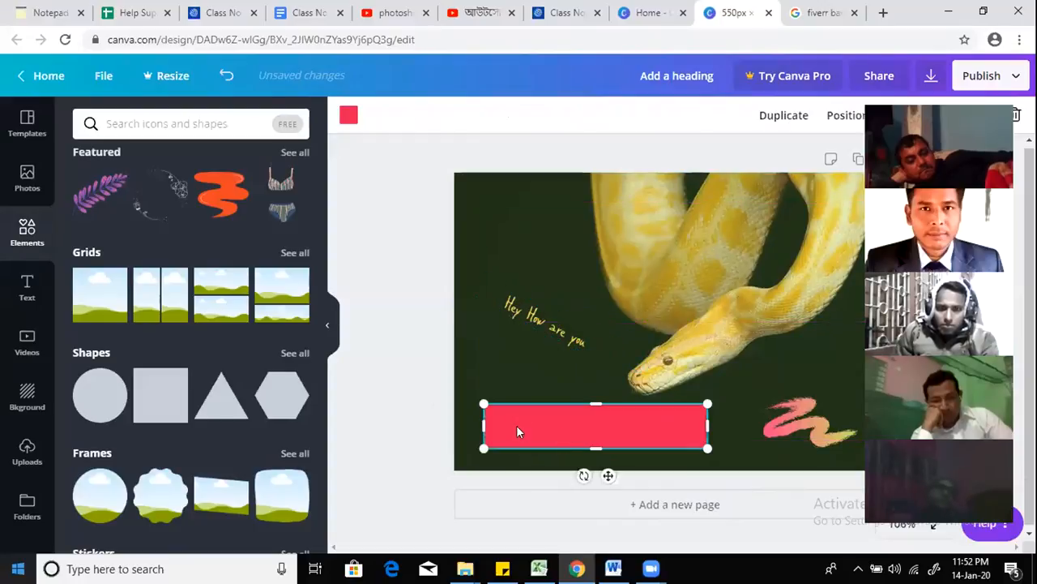
{"action": "left_click_drag", "start_coordinate": [568, 479], "coordinate": [542, 481]}
{"action": "left_click_drag", "start_coordinate": [576, 417], "coordinate": [549, 324]}
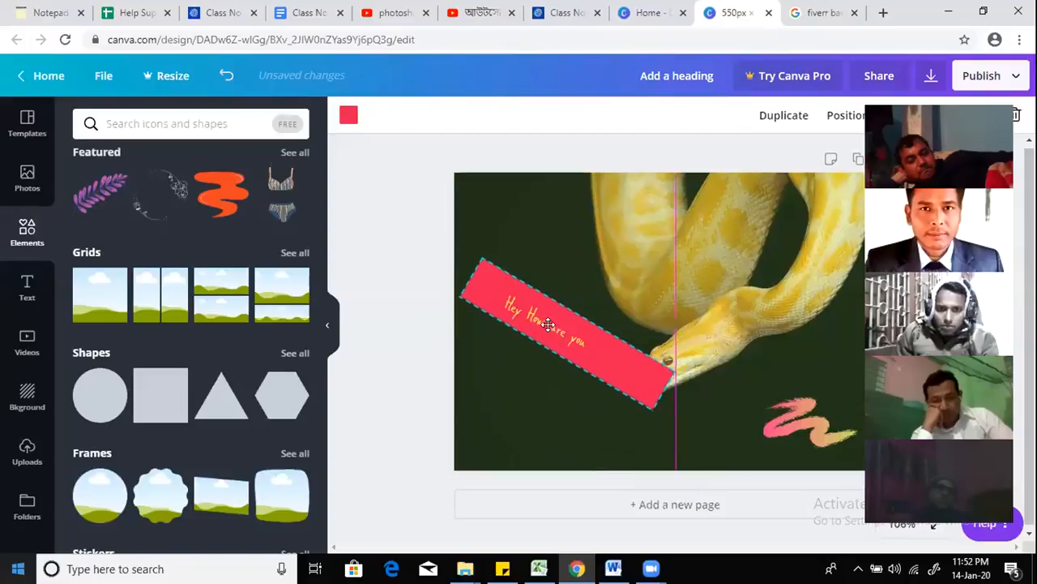
Step: Shorten the tilted red strip to about 160 px wide and reduce its height so it fits around the heading
{"action": "left_click_drag", "start_coordinate": [654, 401], "coordinate": [601, 350]}
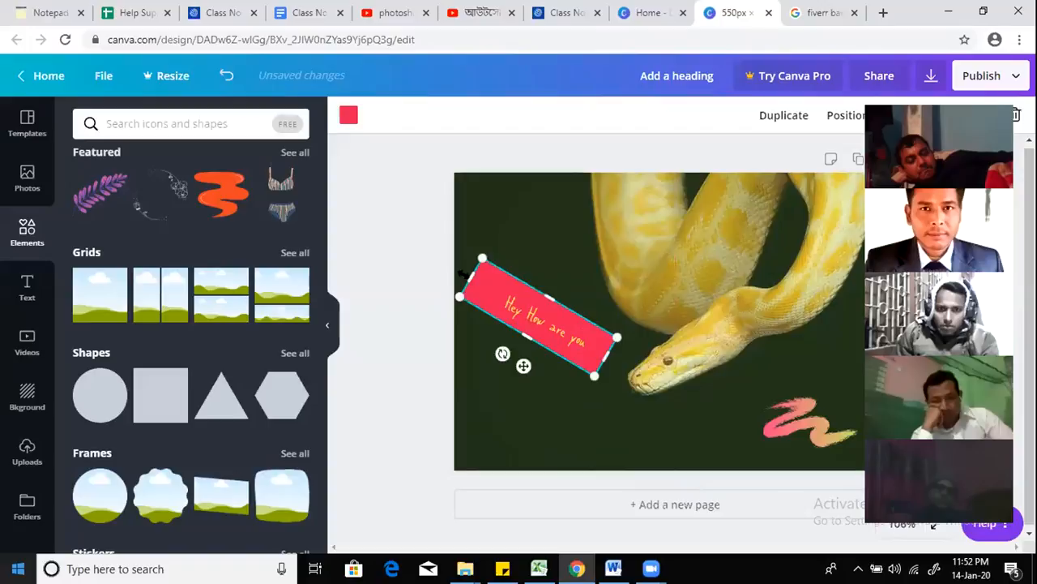
{"action": "left_click_drag", "start_coordinate": [472, 277], "coordinate": [494, 291]}
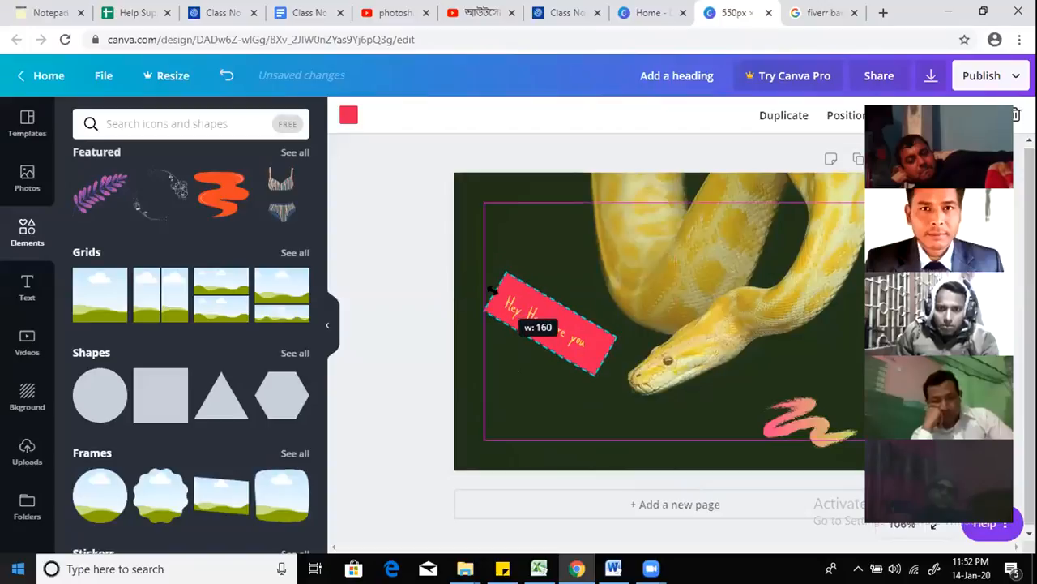
{"action": "left_click_drag", "start_coordinate": [565, 312], "coordinate": [550, 316]}
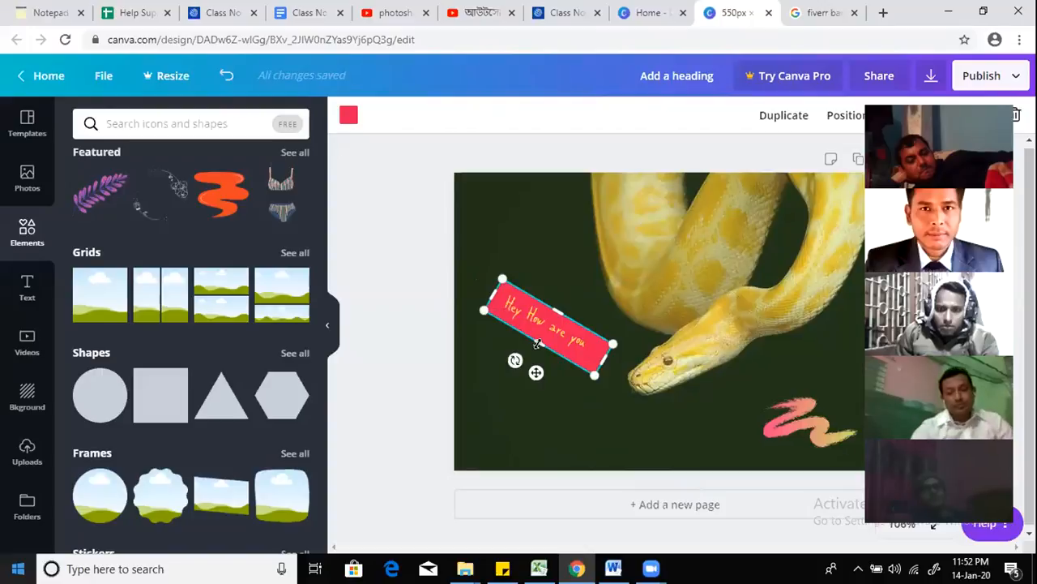
{"action": "left_click", "coordinate": [523, 418]}
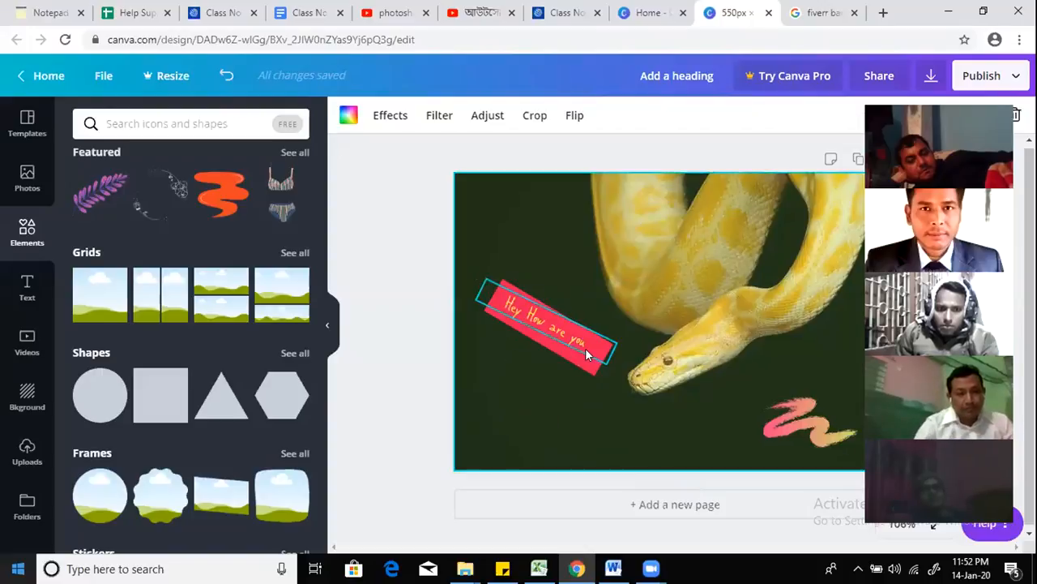
Step: Recolour the tilted strip behind the heading with the yellow document colour
{"action": "left_click", "coordinate": [581, 370]}
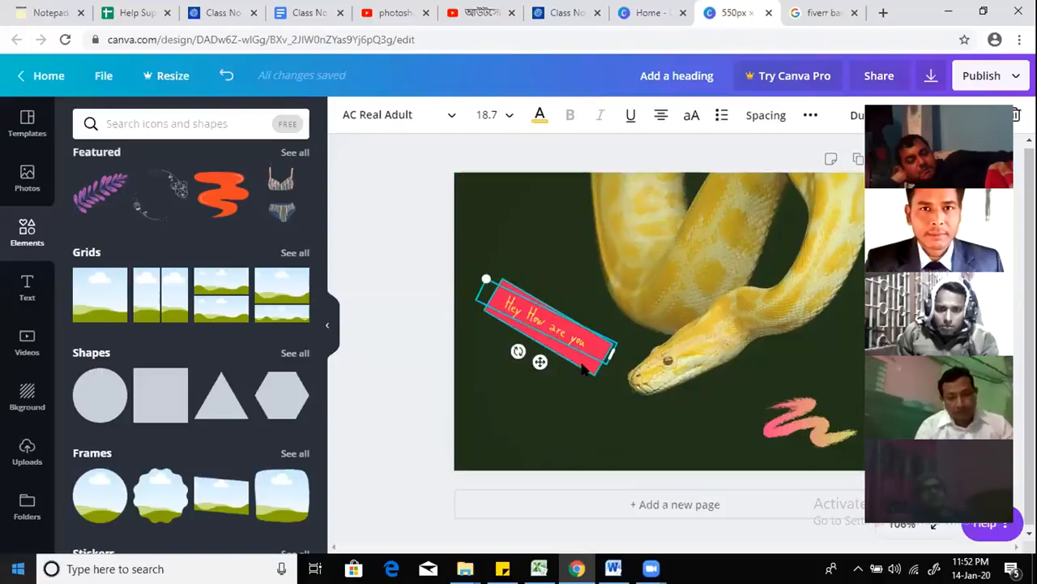
{"action": "key", "text": "Escape"}
{"action": "left_click", "coordinate": [349, 115]}
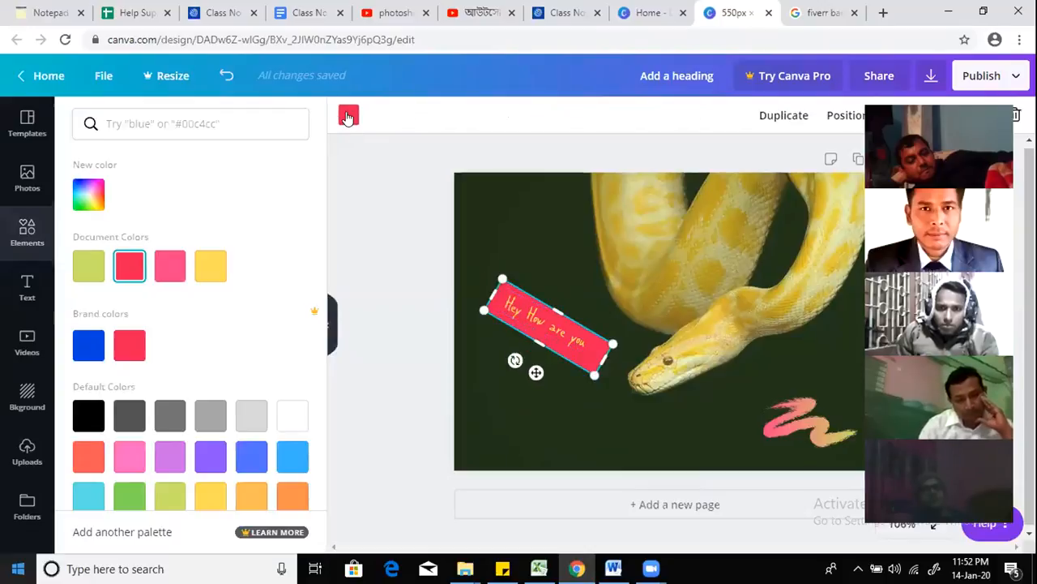
{"action": "left_click", "coordinate": [209, 273]}
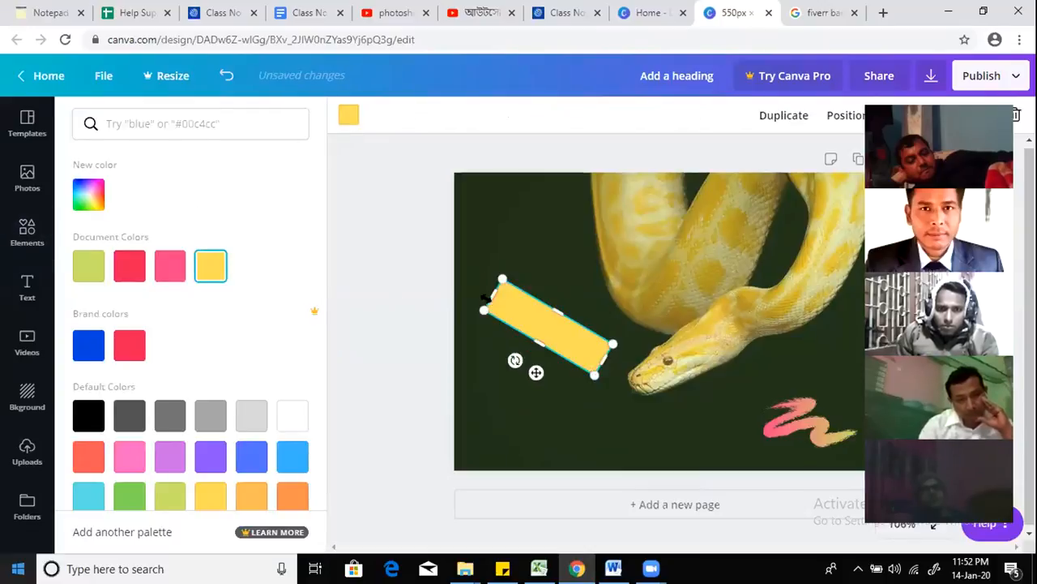
Step: Try white on the "Hey How are you" heading, and settle on the red brand colour for its text
{"action": "left_click", "coordinate": [528, 316]}
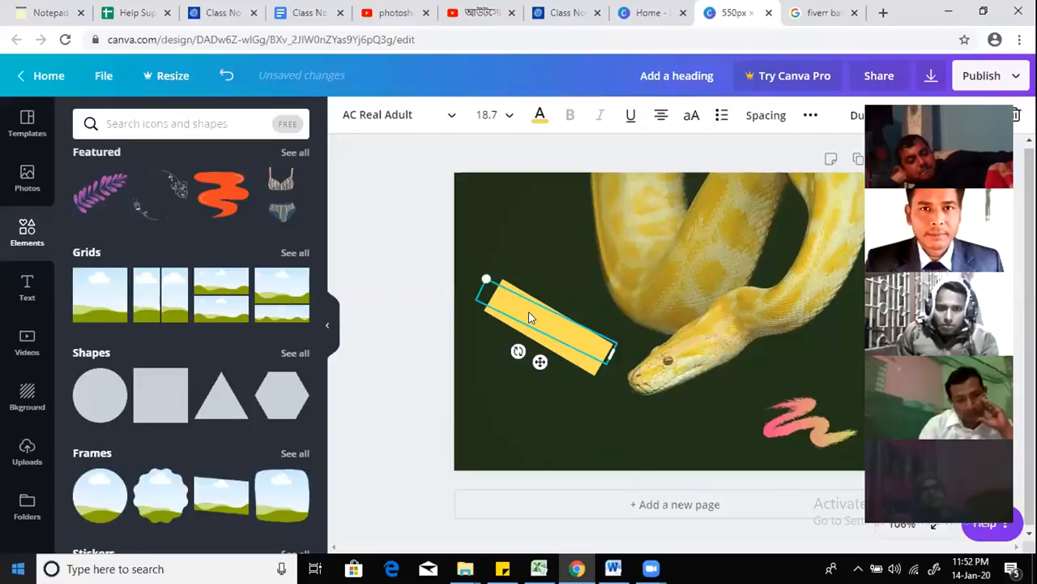
{"action": "left_click", "coordinate": [539, 115]}
{"action": "left_click", "coordinate": [291, 413]}
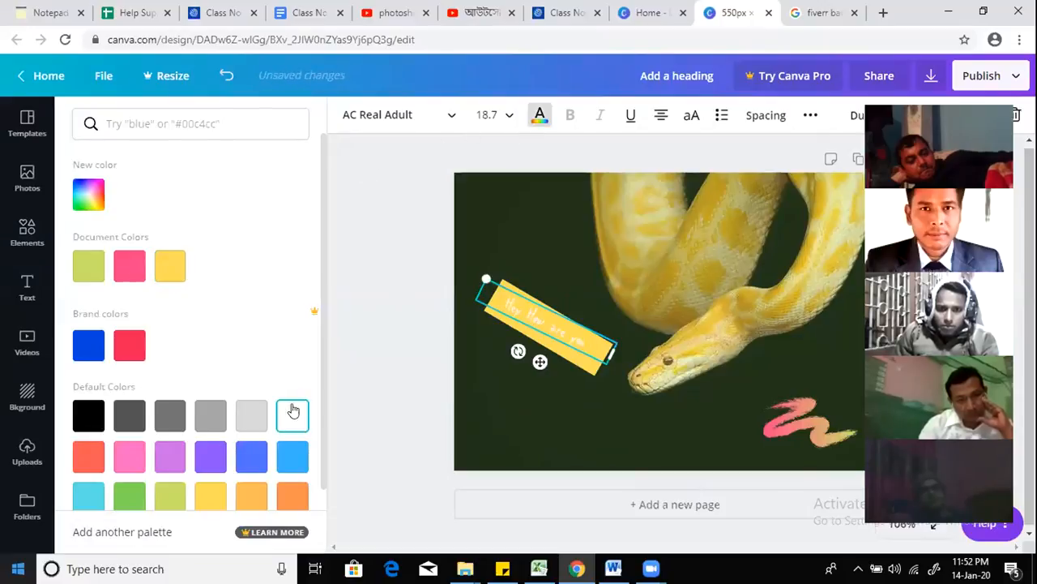
{"action": "left_click", "coordinate": [130, 346]}
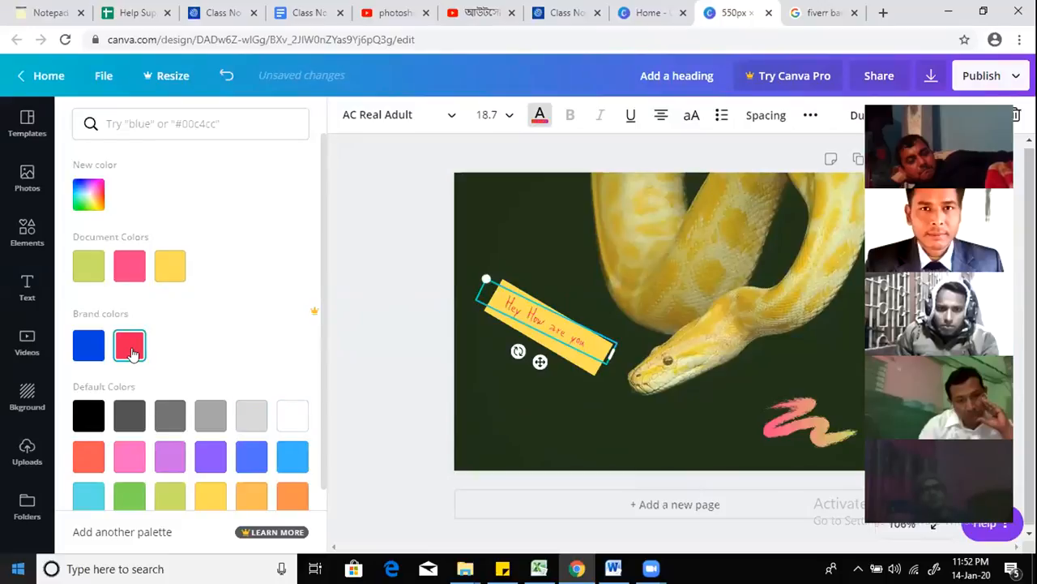
{"action": "left_click", "coordinate": [388, 304]}
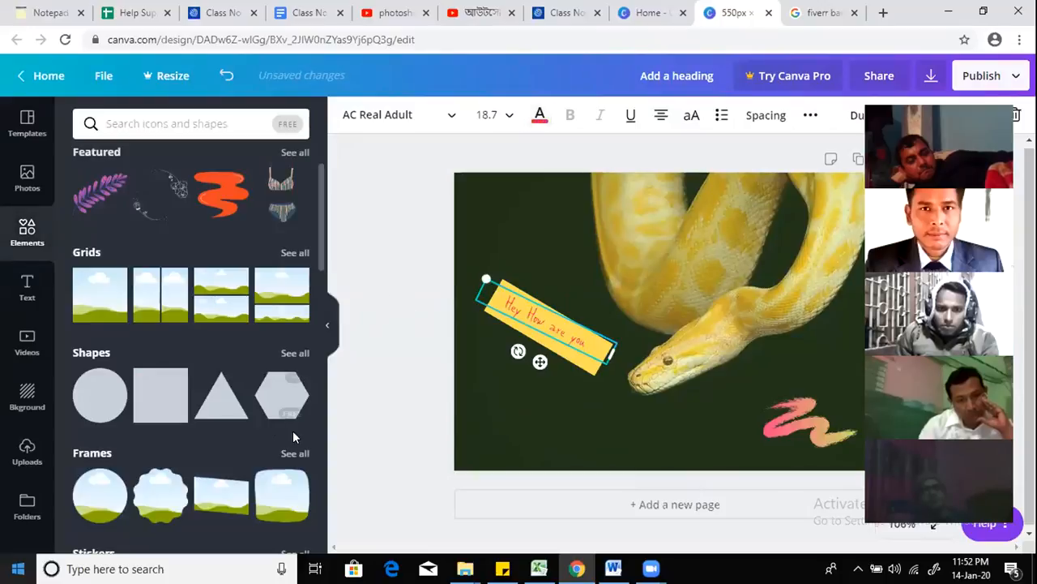
{"action": "left_click", "coordinate": [536, 405]}
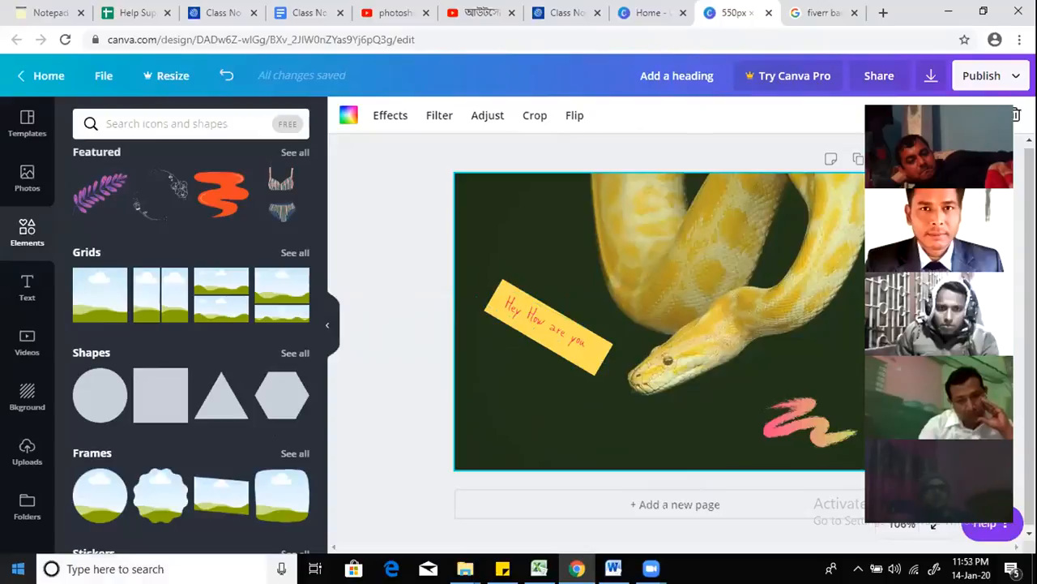
Step: Move the heading off the yellow strip, nudge the strip up and left, and put the heading back on it with its tilt adjusted
{"action": "left_click", "coordinate": [549, 329]}
{"action": "left_click_drag", "start_coordinate": [548, 329], "coordinate": [520, 404]}
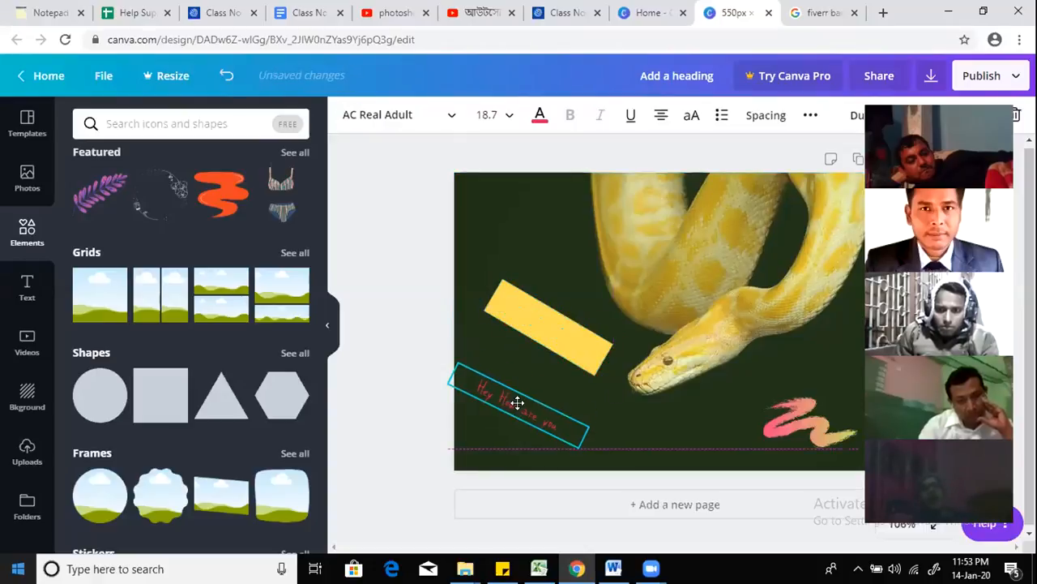
{"action": "left_click", "coordinate": [528, 340]}
{"action": "mouse_move", "coordinate": [528, 341]}
{"action": "left_mouse_down"}
{"action": "mouse_move", "coordinate": [551, 278]}
{"action": "mouse_move", "coordinate": [528, 323]}
{"action": "left_mouse_up"}
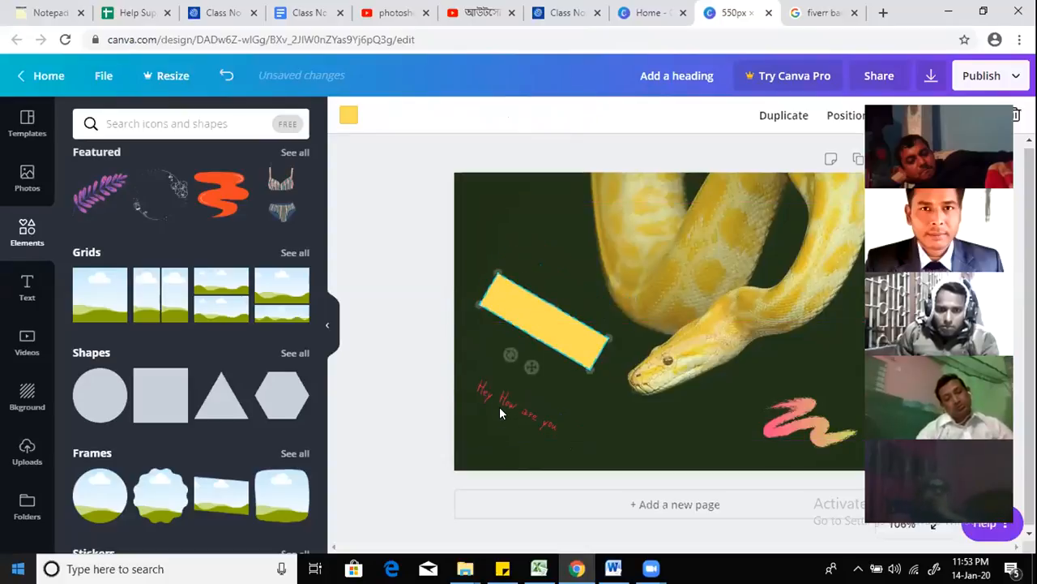
{"action": "left_click_drag", "start_coordinate": [500, 413], "coordinate": [534, 317]}
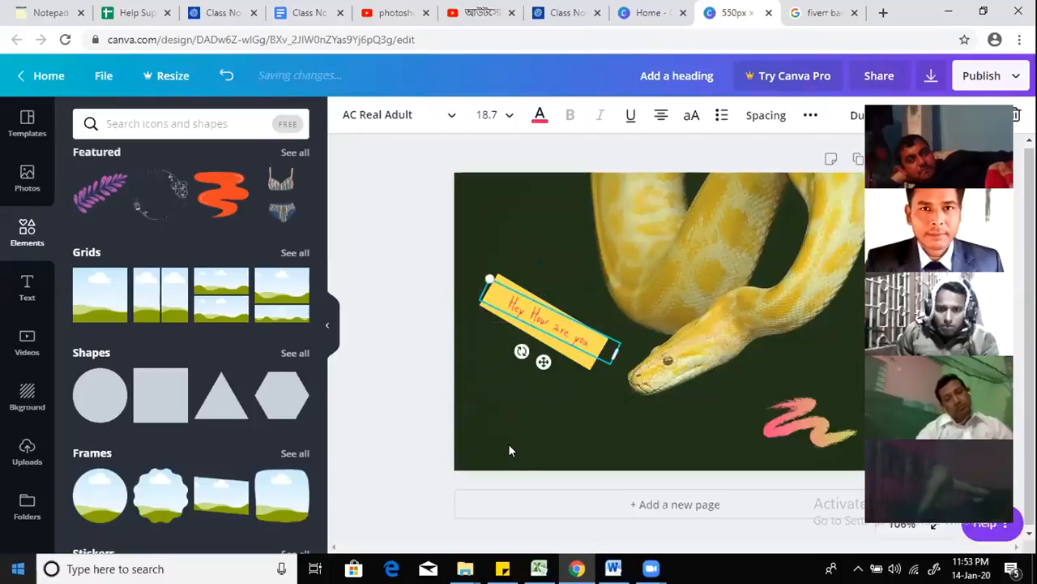
{"action": "mouse_move", "coordinate": [521, 350]}
{"action": "left_mouse_down"}
{"action": "mouse_move", "coordinate": [508, 349]}
{"action": "mouse_move", "coordinate": [513, 333]}
{"action": "left_mouse_up"}
{"action": "left_click", "coordinate": [549, 262]}
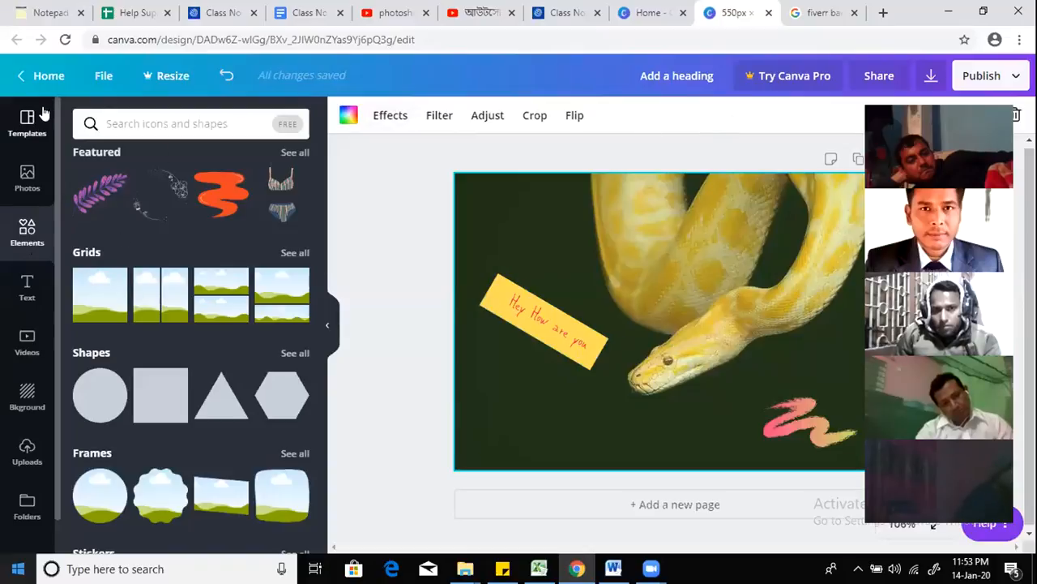
Step: Leave the snake banner and create a new blank design with custom dimensions of 550 × 370 px
{"action": "left_click", "coordinate": [54, 75]}
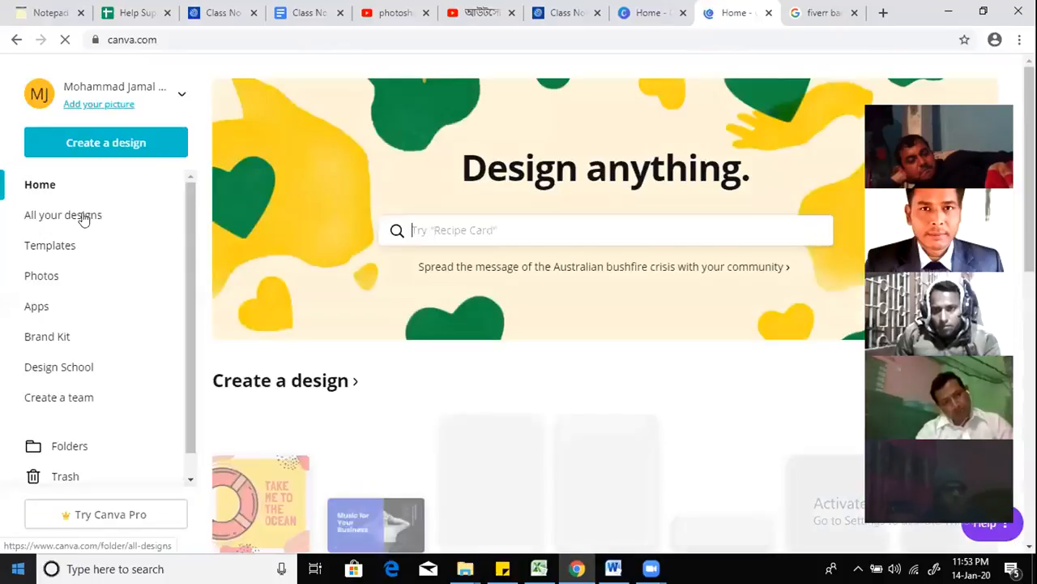
{"action": "left_click", "coordinate": [83, 217]}
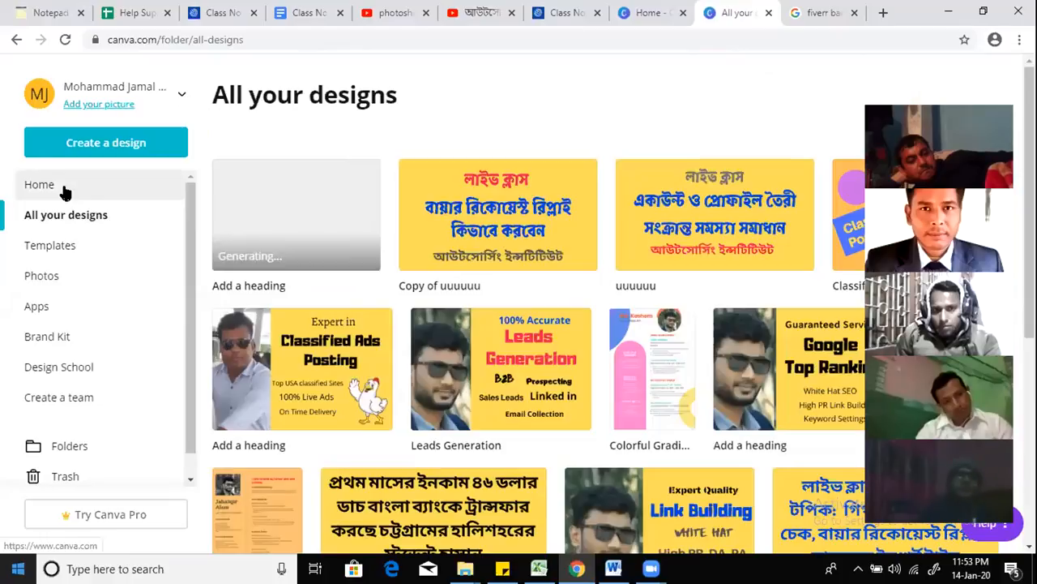
{"action": "left_click", "coordinate": [130, 142]}
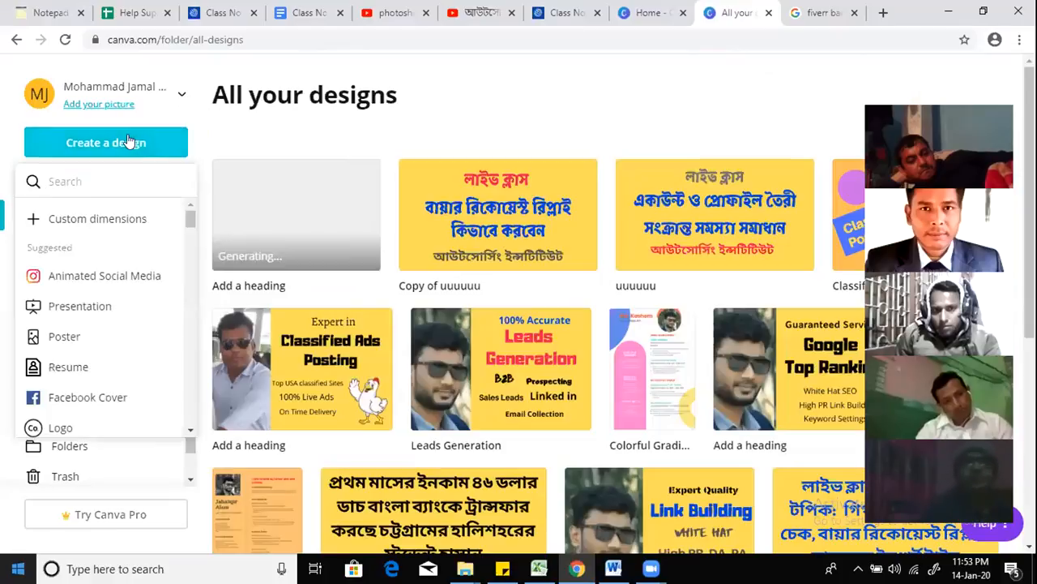
{"action": "left_click", "coordinate": [115, 231]}
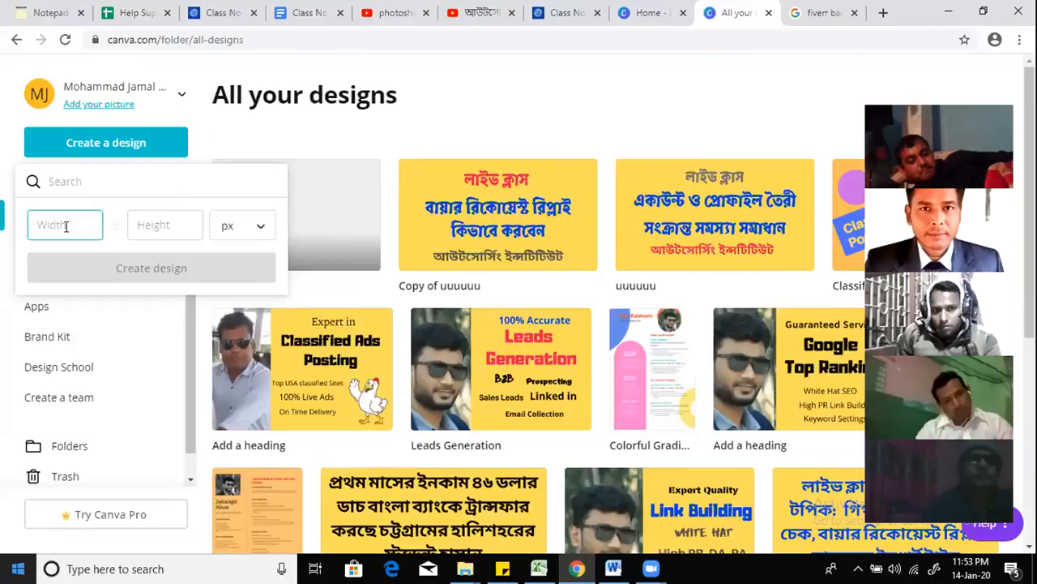
{"action": "type", "text": "550"}
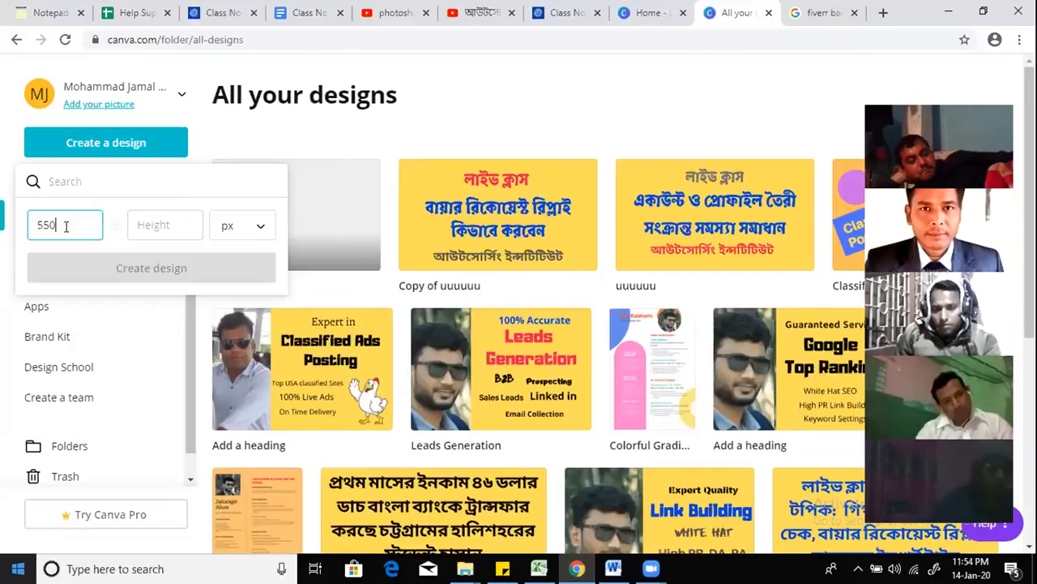
{"action": "left_click", "coordinate": [156, 221]}
{"action": "type", "text": "370"}
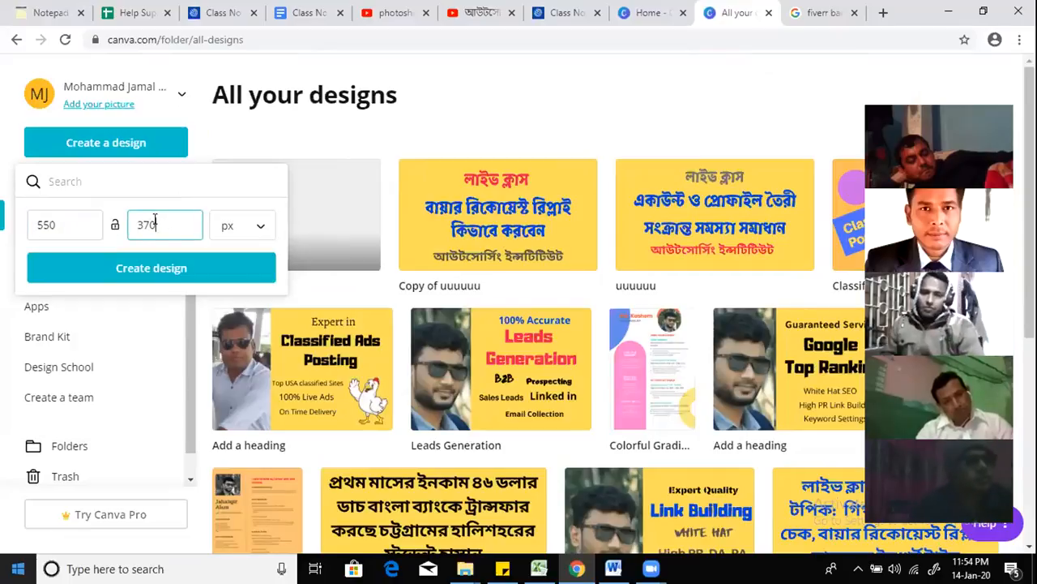
{"action": "left_click", "coordinate": [180, 268]}
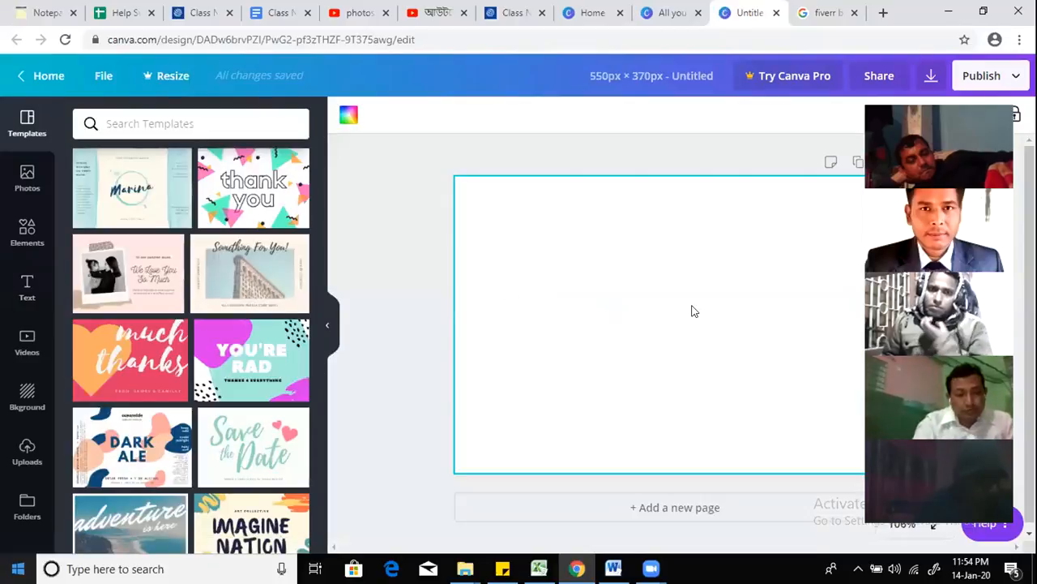
Step: Fill the blank banner's background with the default yellow
{"action": "left_click", "coordinate": [348, 115]}
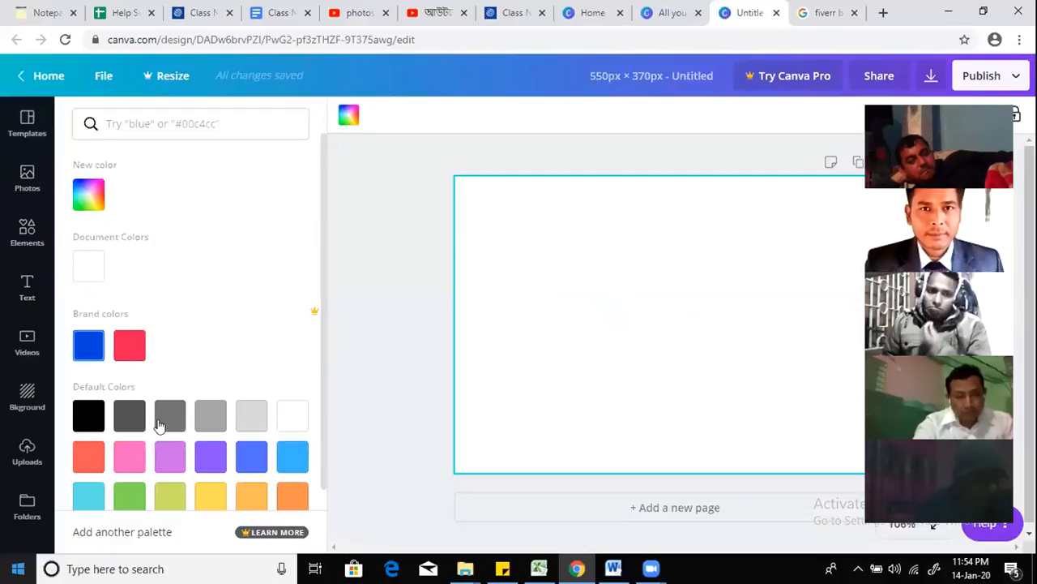
{"action": "left_click", "coordinate": [470, 315]}
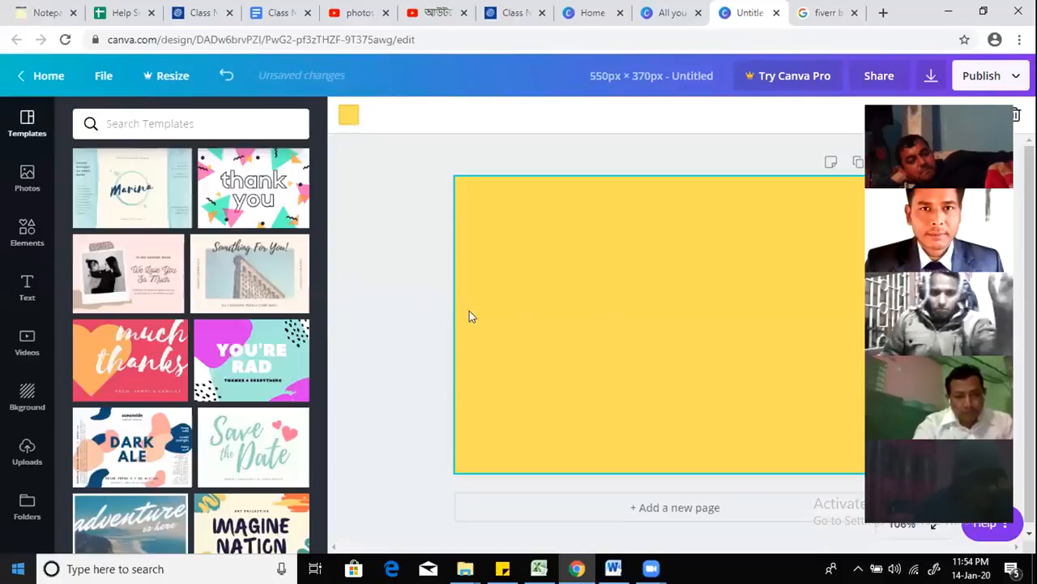
Step: Add a heading reading "Classified Posting" to the yellow banner
{"action": "left_click", "coordinate": [28, 287]}
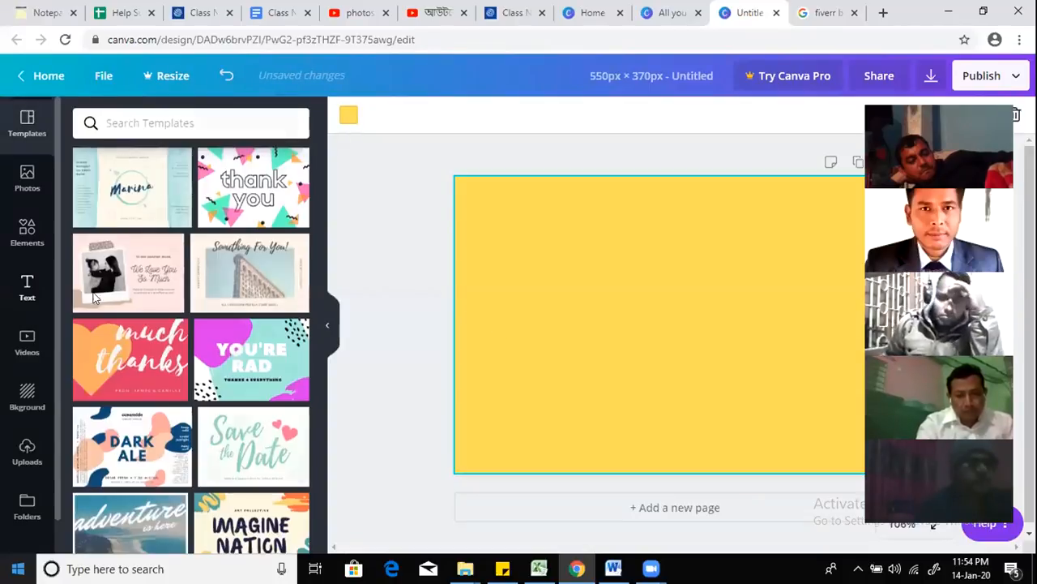
{"action": "left_click", "coordinate": [252, 215]}
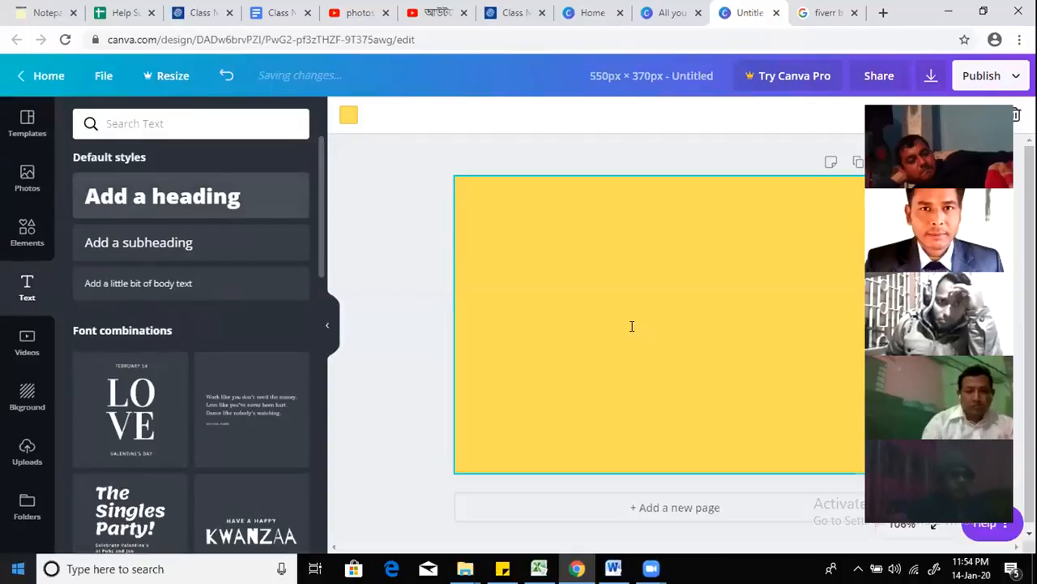
{"action": "left_click_drag", "start_coordinate": [798, 302], "coordinate": [844, 278]}
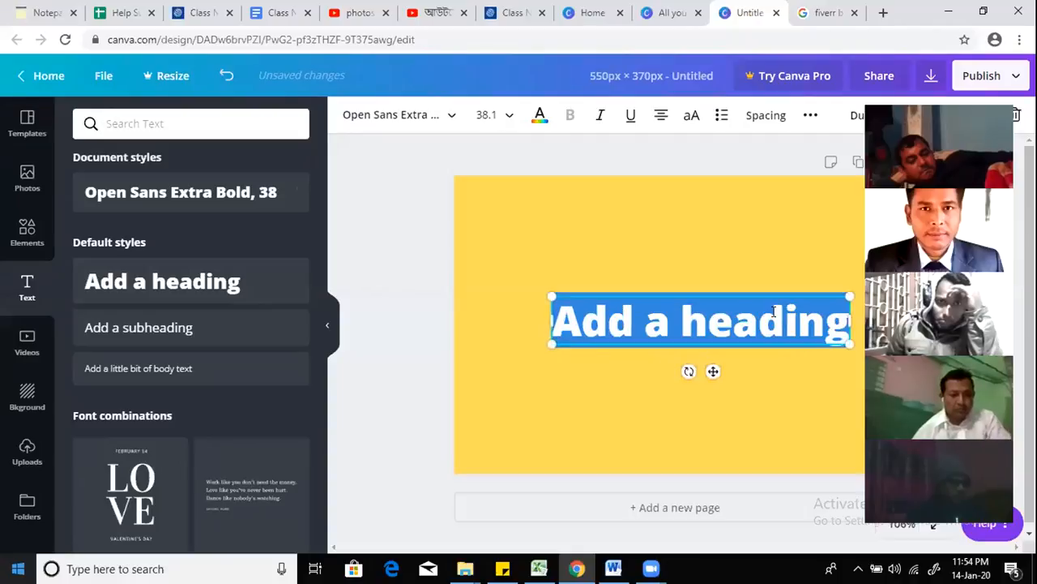
{"action": "type", "text": "Classi"}
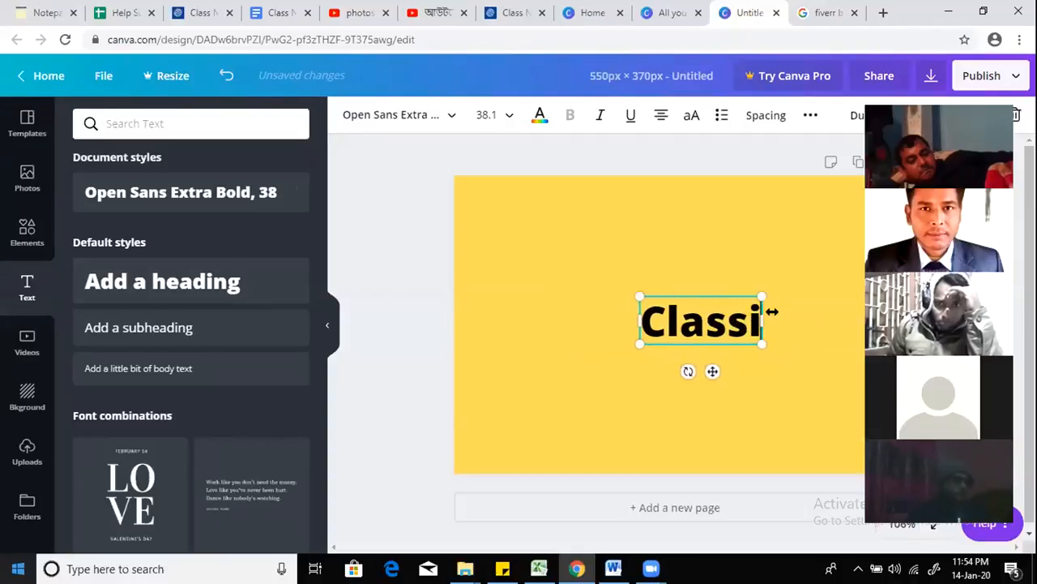
{"action": "type", "text": "fied P"}
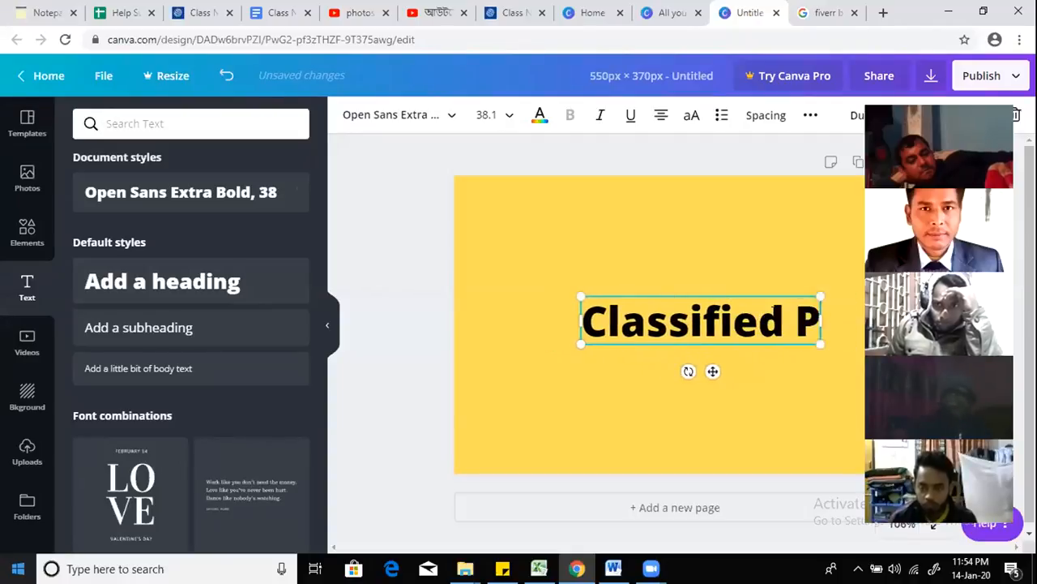
{"action": "type", "text": "osting"}
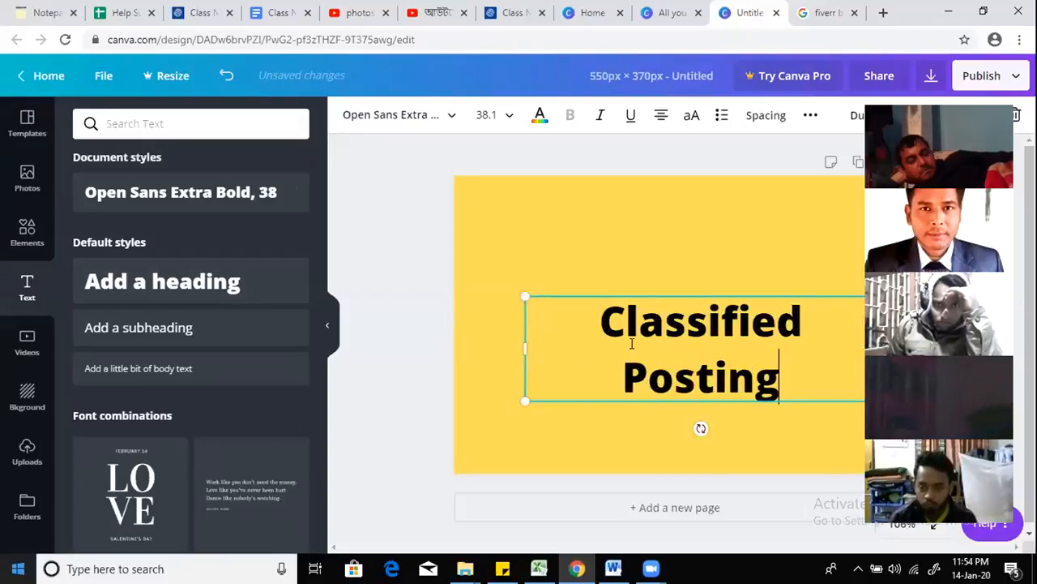
Step: Widen the "Classified Posting" text box so the heading fits on one line, and centre it on the banner
{"action": "left_click_drag", "start_coordinate": [523, 342], "coordinate": [471, 342]}
{"action": "left_click", "coordinate": [619, 401]}
{"action": "left_click_drag", "start_coordinate": [669, 325], "coordinate": [672, 322]}
{"action": "left_click", "coordinate": [608, 390]}
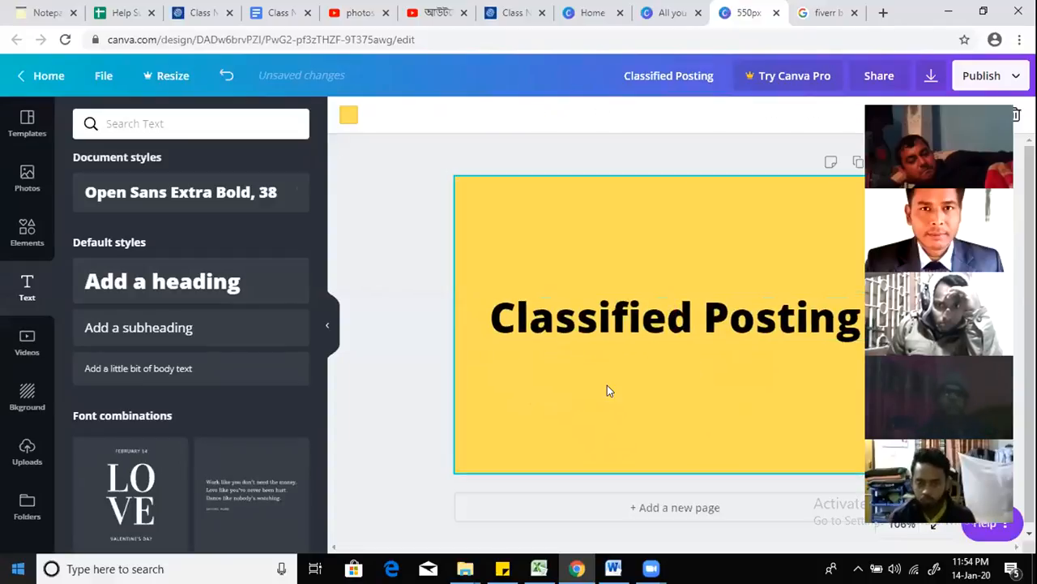
Step: Insert a single-cell grid and shrink it to a strip about 108 px high behind the "Classified Posting" heading
{"action": "left_click", "coordinate": [32, 233]}
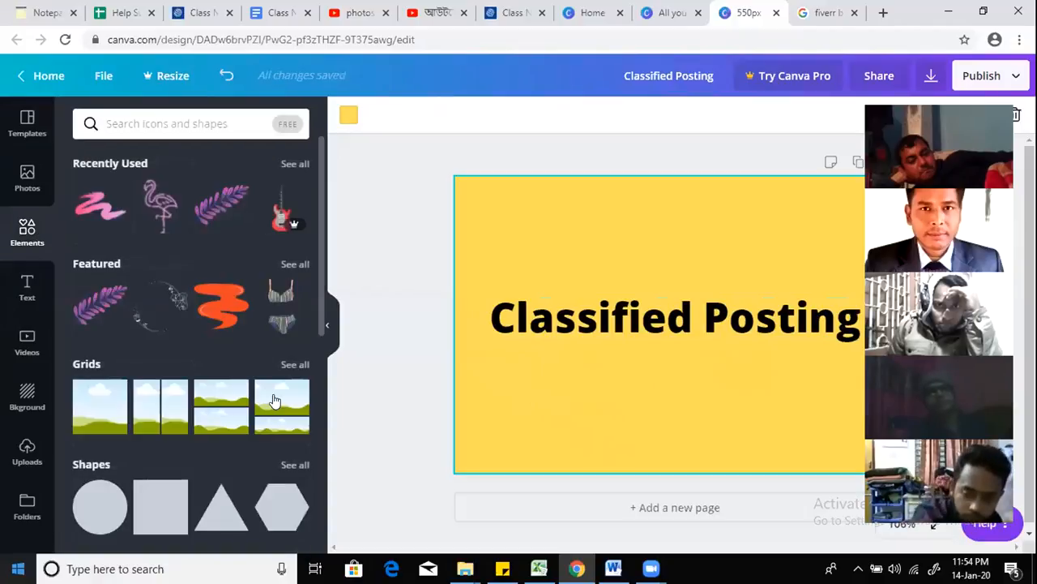
{"action": "left_click", "coordinate": [105, 401]}
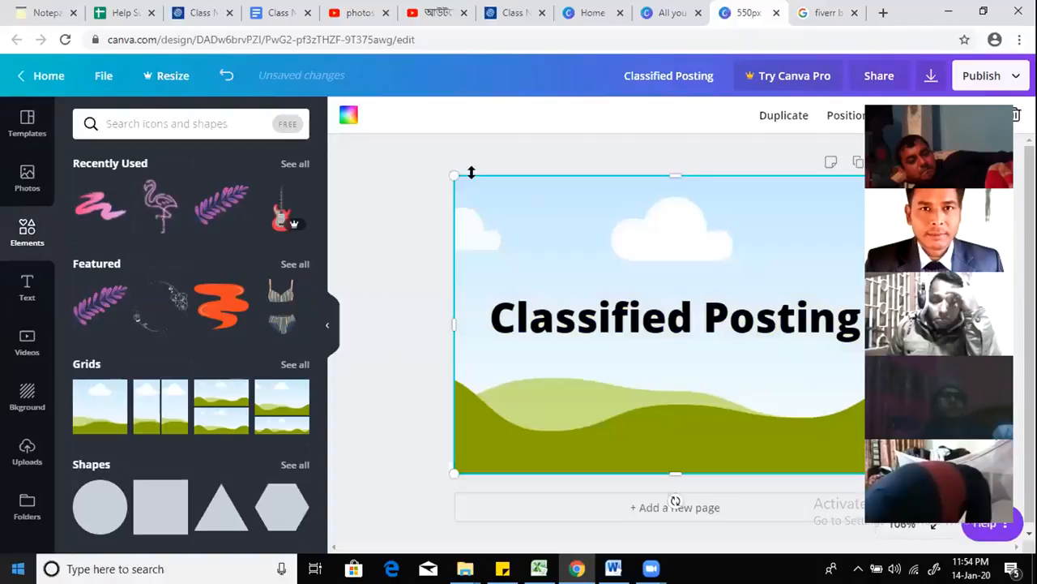
{"action": "left_click_drag", "start_coordinate": [469, 217], "coordinate": [483, 268]}
{"action": "left_click_drag", "start_coordinate": [692, 468], "coordinate": [692, 350]}
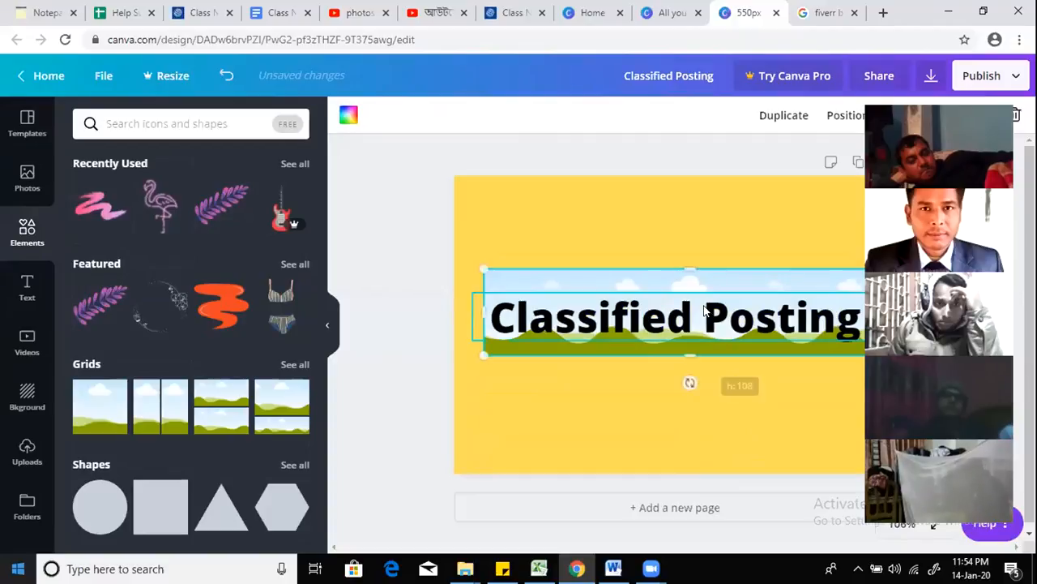
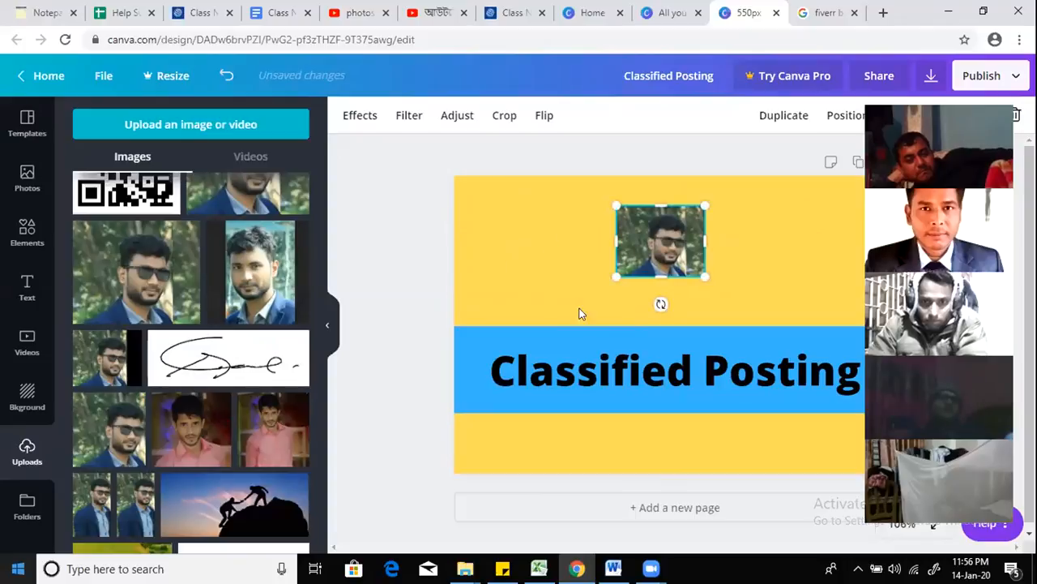
Step: Move the small portrait photo further right in the yellow area above the blue strip
{"action": "left_click", "coordinate": [536, 247]}
{"action": "left_click", "coordinate": [659, 241]}
{"action": "left_click_drag", "start_coordinate": [659, 241], "coordinate": [732, 241]}
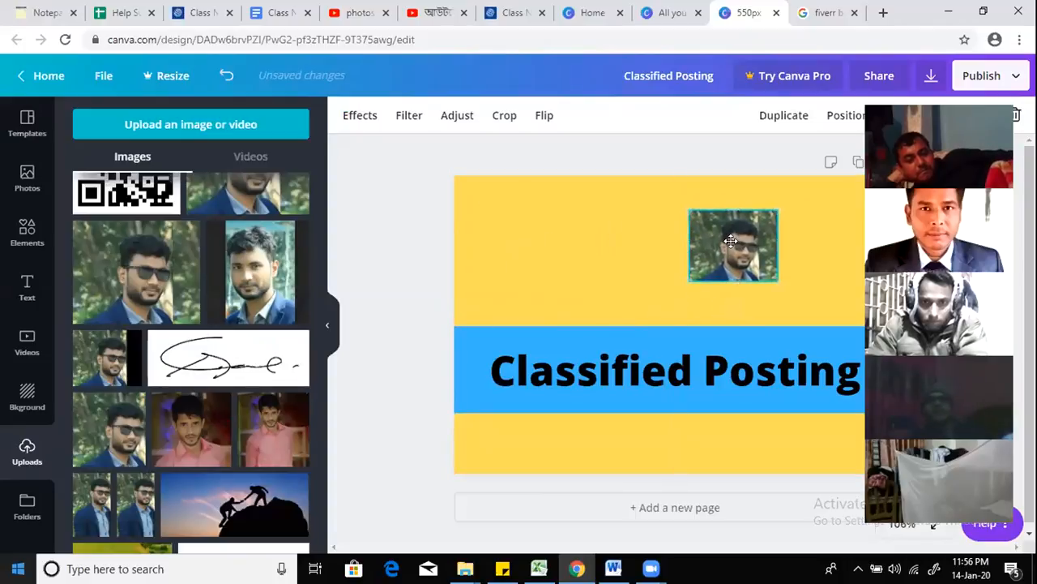
Step: Add a circular frame and place it in the banner's upper-left area, above the blue strip
{"action": "left_click", "coordinate": [27, 178]}
{"action": "left_click", "coordinate": [25, 227]}
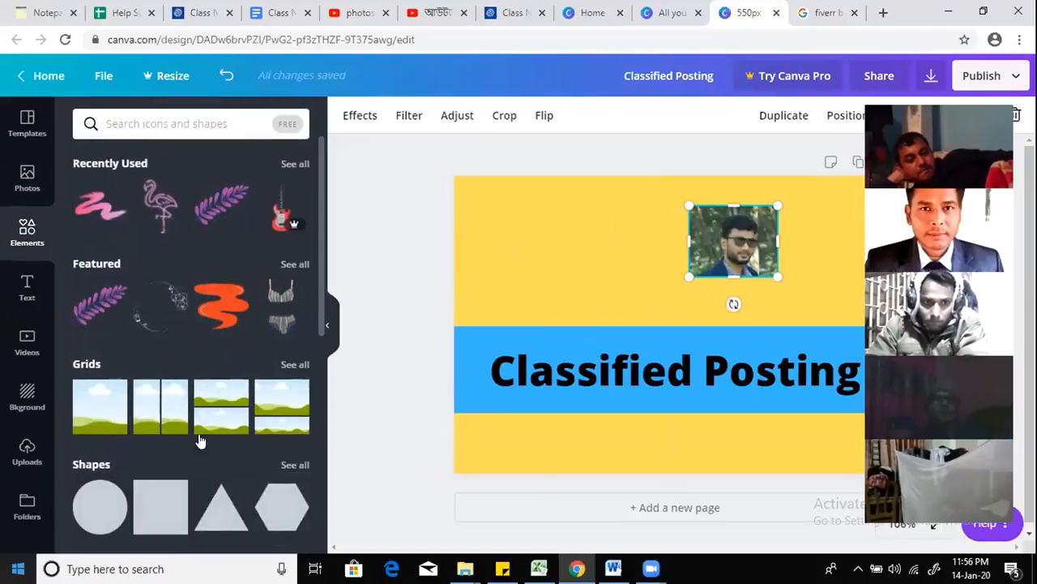
{"action": "scroll", "coordinate": [105, 427], "scroll_direction": "down", "scroll_amount": 1}
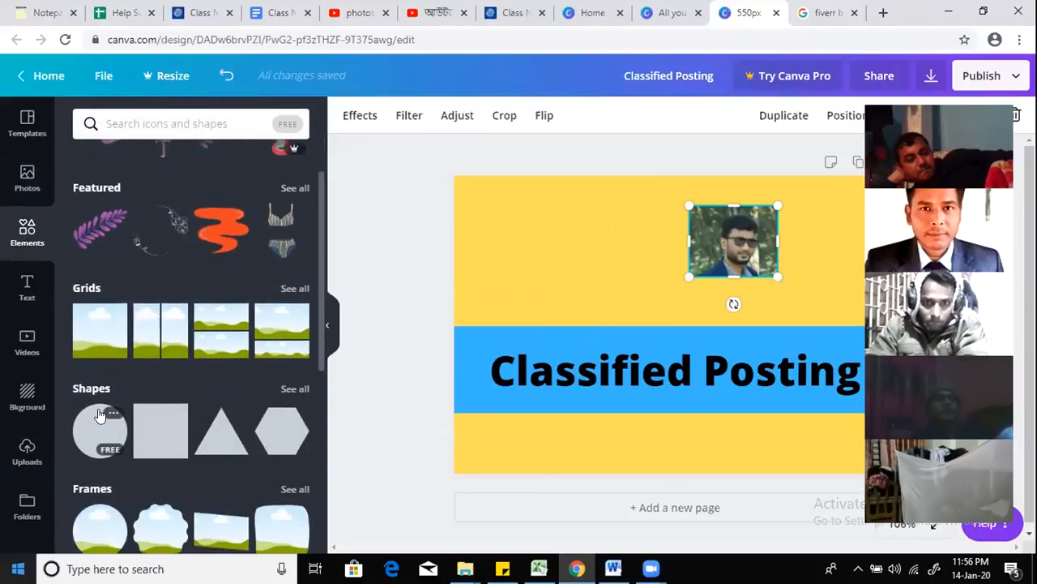
{"action": "scroll", "coordinate": [105, 413], "scroll_direction": "down", "scroll_amount": 1}
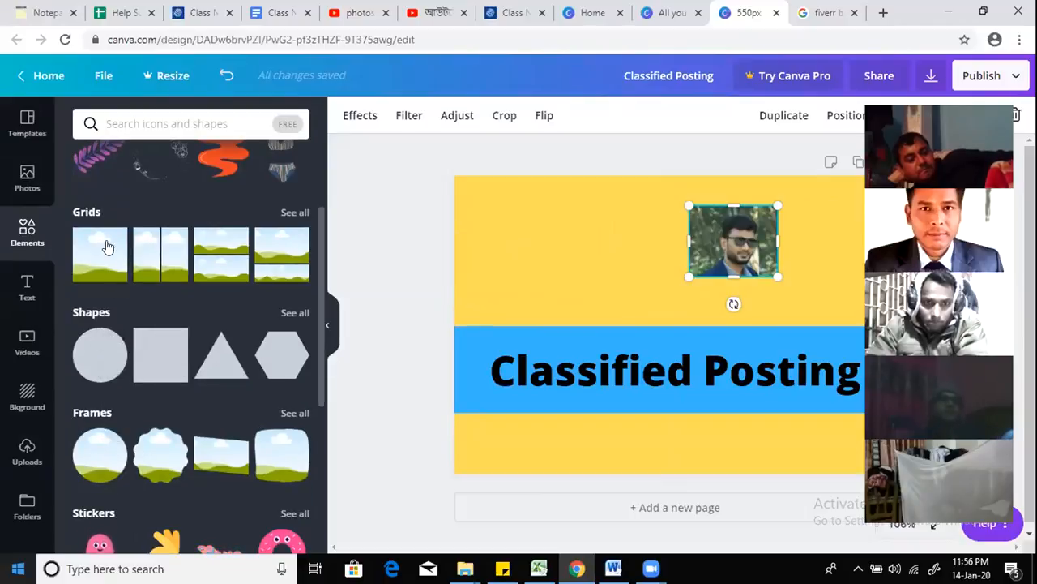
{"action": "left_click", "coordinate": [101, 458]}
{"action": "left_click_drag", "start_coordinate": [556, 439], "coordinate": [660, 316]}
{"action": "left_click_drag", "start_coordinate": [720, 268], "coordinate": [524, 234]}
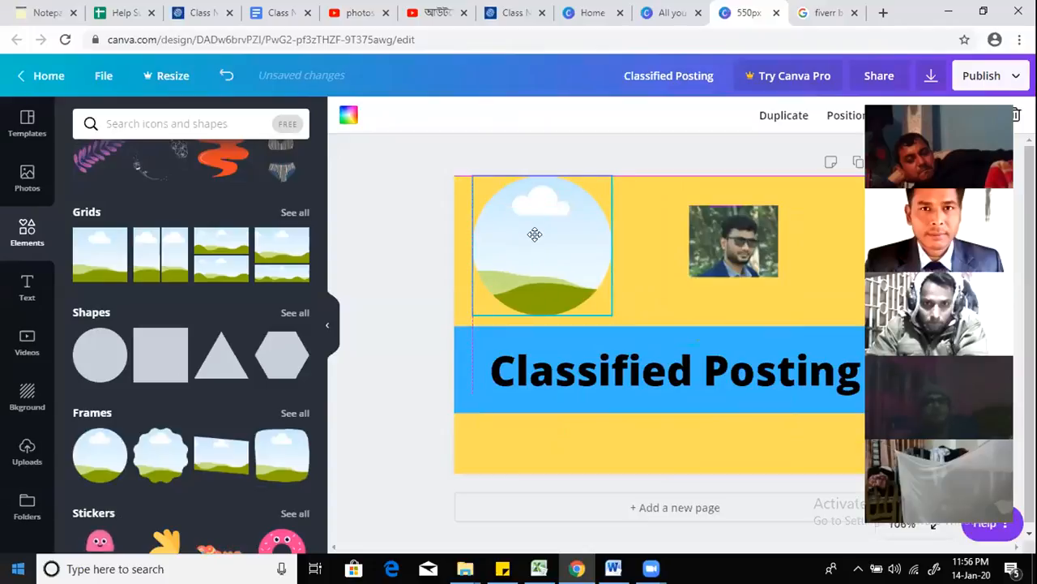
Step: Enlarge the portrait photo and drop it into the circular frame
{"action": "left_click", "coordinate": [723, 236]}
{"action": "left_click_drag", "start_coordinate": [780, 276], "coordinate": [845, 340]}
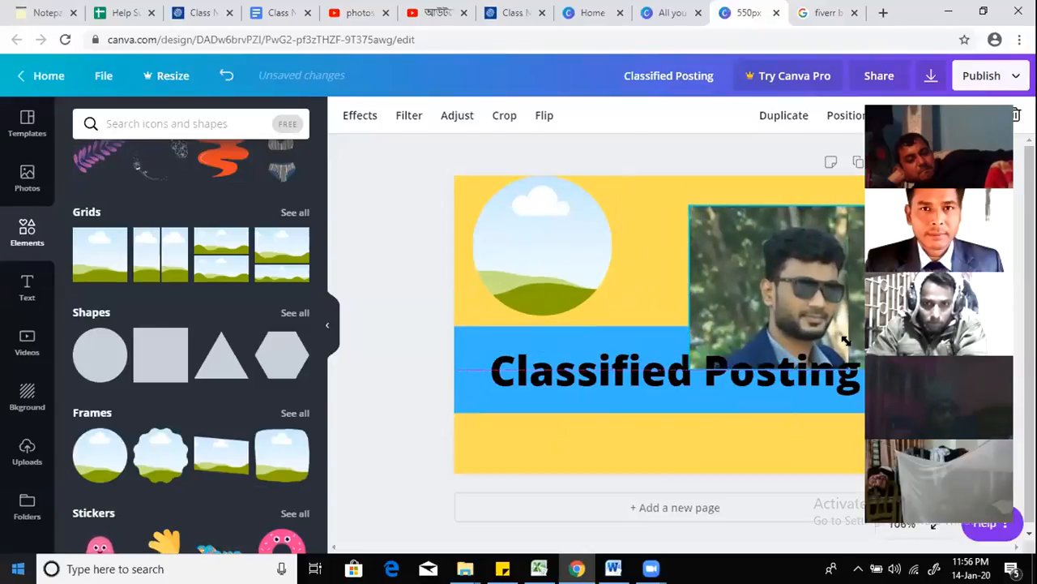
{"action": "left_click_drag", "start_coordinate": [794, 281], "coordinate": [568, 247]}
{"action": "left_click", "coordinate": [809, 275]}
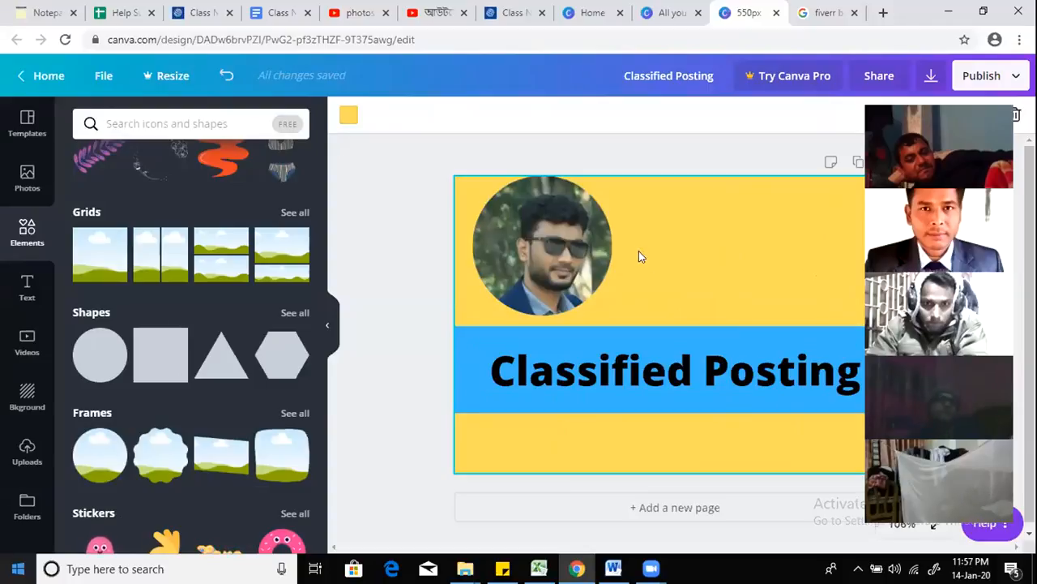
Step: Shrink the circular portrait slightly and position it near the banner's upper-left corner with a gap above the blue strip
{"action": "left_click", "coordinate": [546, 230]}
{"action": "left_click_drag", "start_coordinate": [546, 229], "coordinate": [528, 239]}
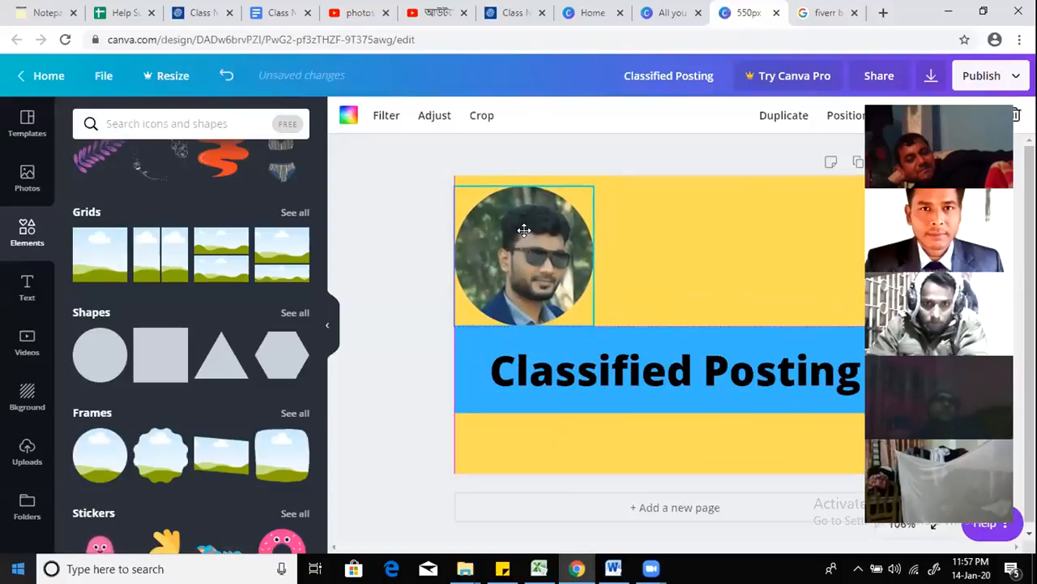
{"action": "left_click", "coordinate": [637, 356]}
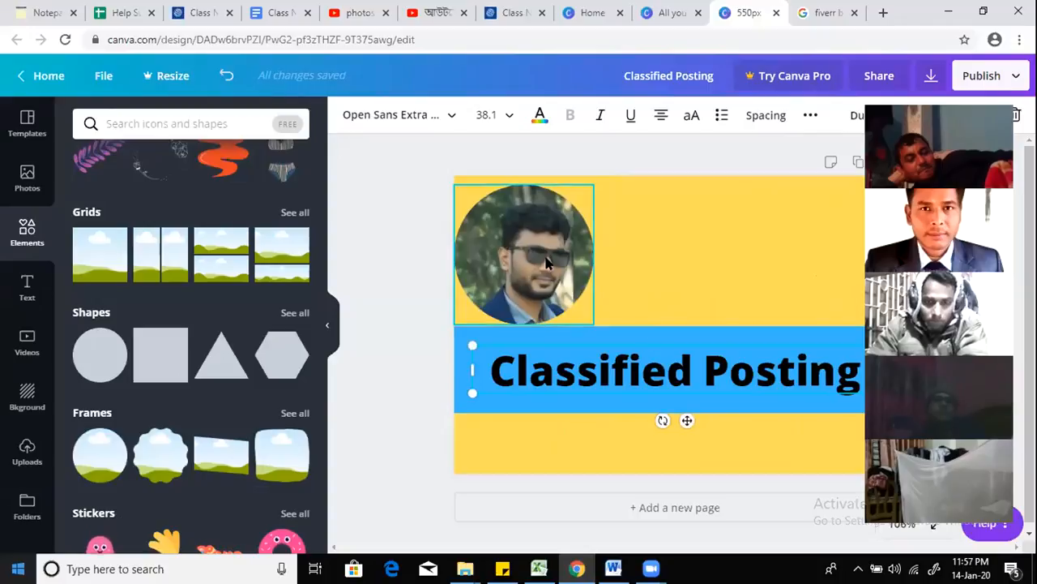
{"action": "left_click", "coordinate": [479, 210]}
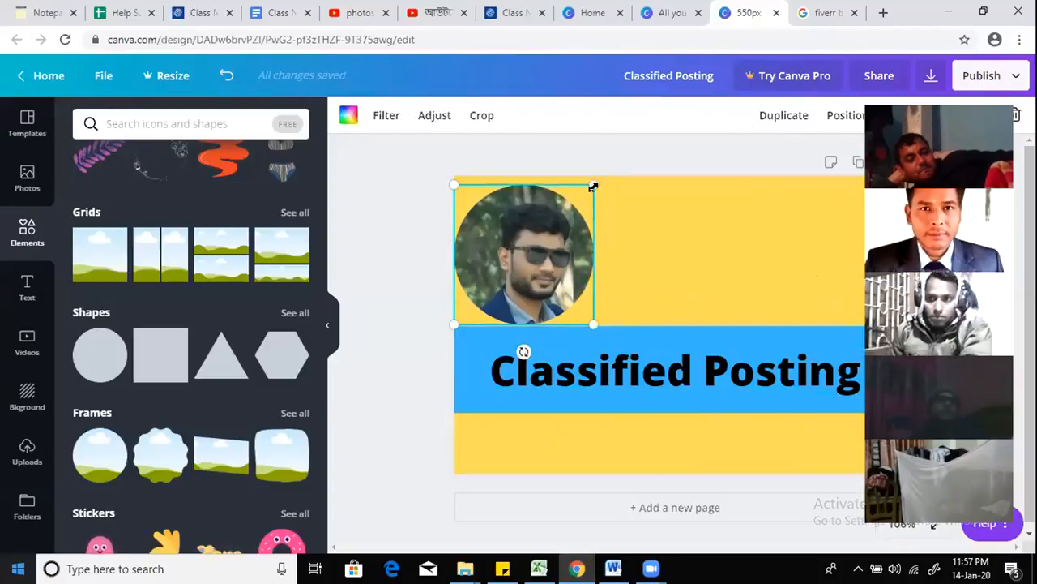
{"action": "left_click_drag", "start_coordinate": [592, 183], "coordinate": [573, 204]}
{"action": "left_click_drag", "start_coordinate": [523, 264], "coordinate": [533, 245]}
{"action": "left_click", "coordinate": [637, 356]}
{"action": "left_click", "coordinate": [596, 296]}
{"action": "left_click", "coordinate": [552, 246]}
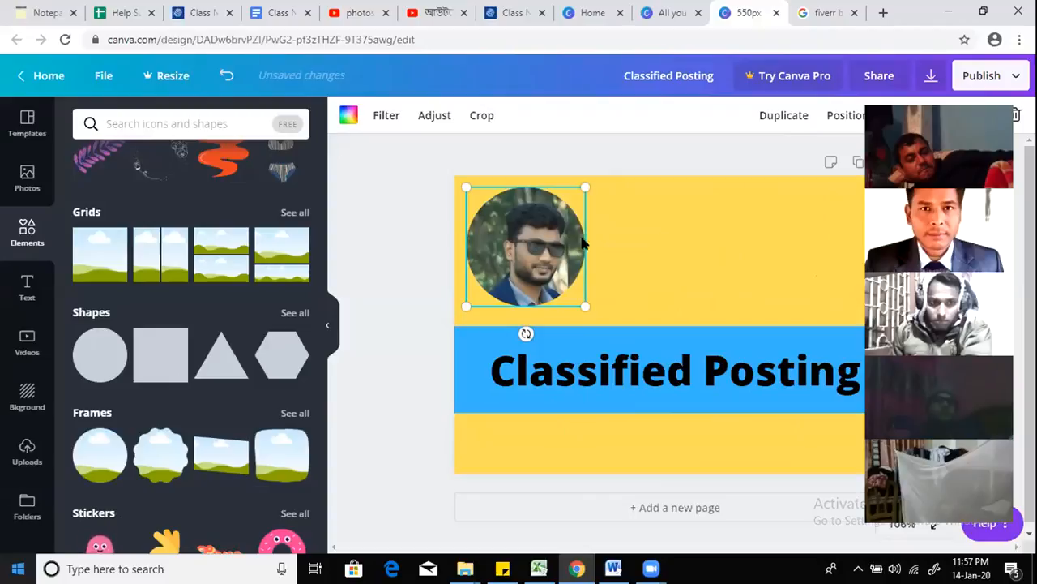
{"action": "left_click", "coordinate": [668, 237]}
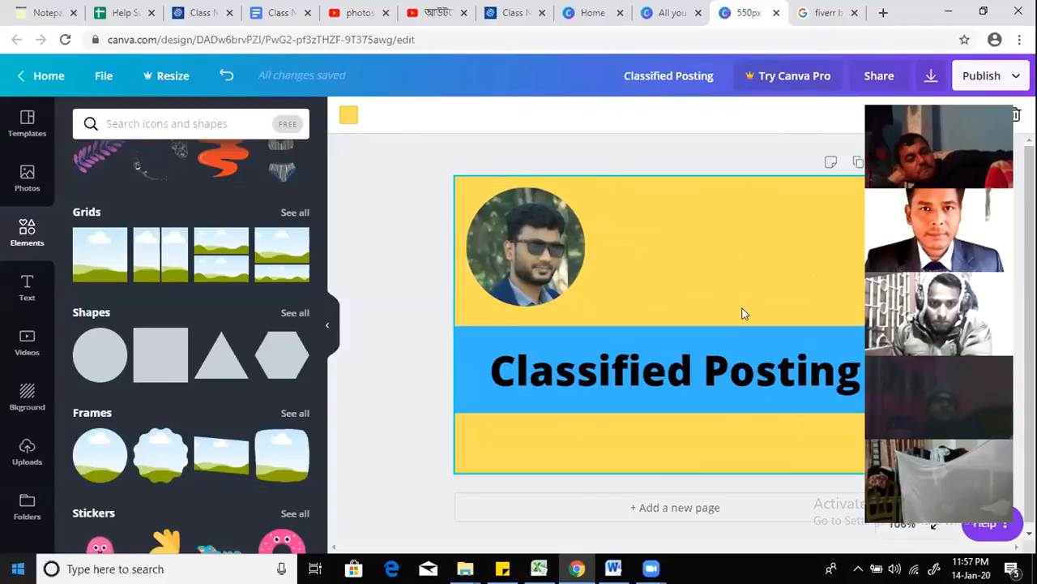
Step: Add a second heading reading "Expert in" to the right of the circular portrait, above the blue strip
{"action": "left_click", "coordinate": [27, 287]}
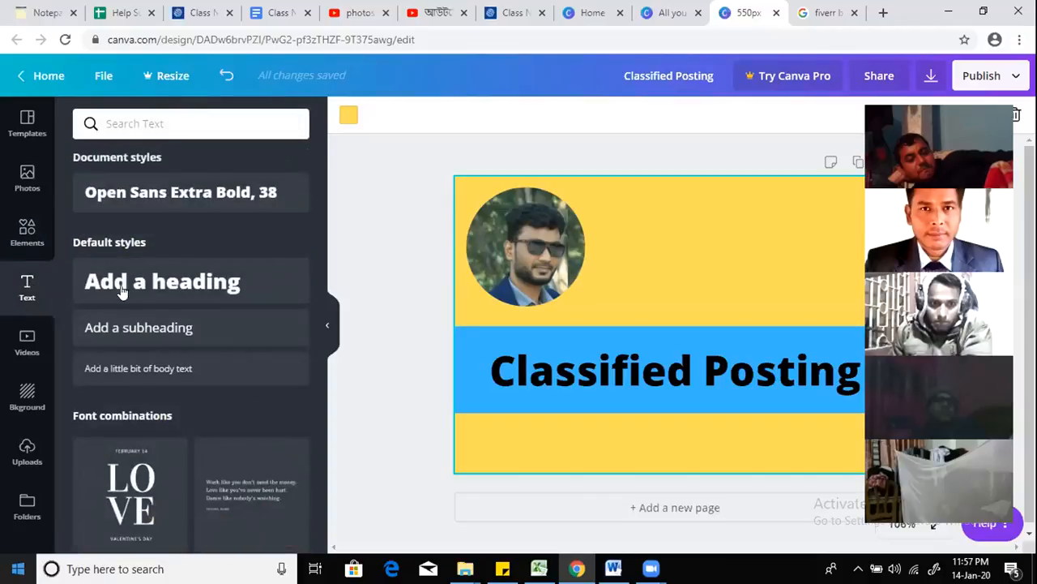
{"action": "left_click", "coordinate": [158, 281]}
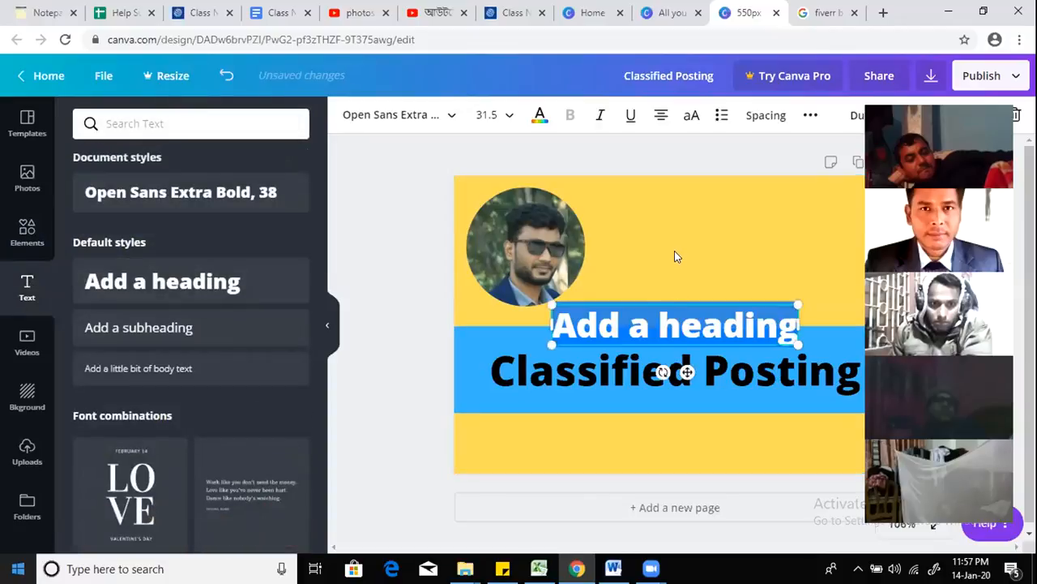
{"action": "left_click_drag", "start_coordinate": [672, 319], "coordinate": [724, 253]}
{"action": "left_click", "coordinate": [723, 258]}
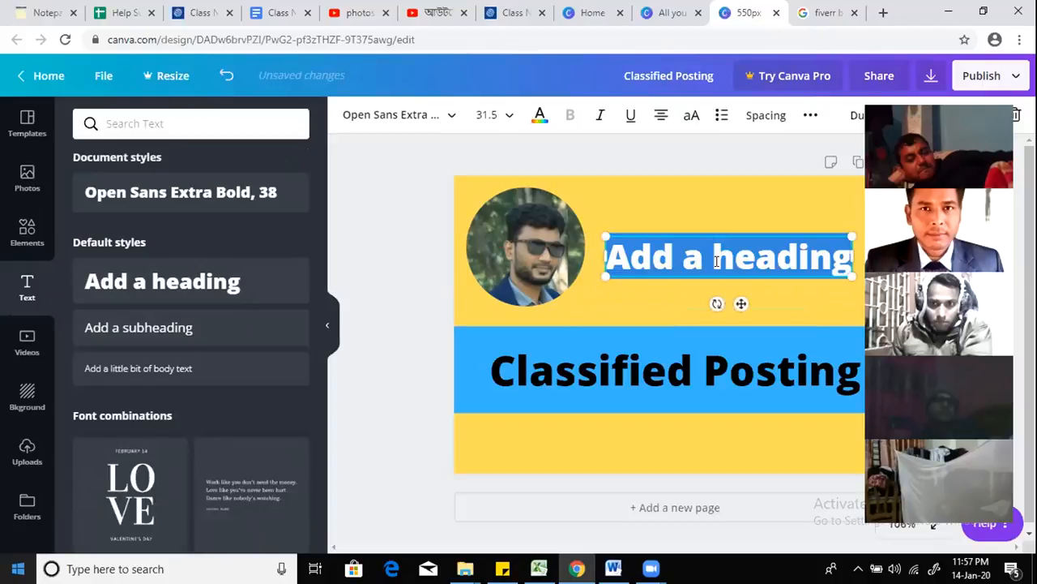
{"action": "type", "text": "Expe"}
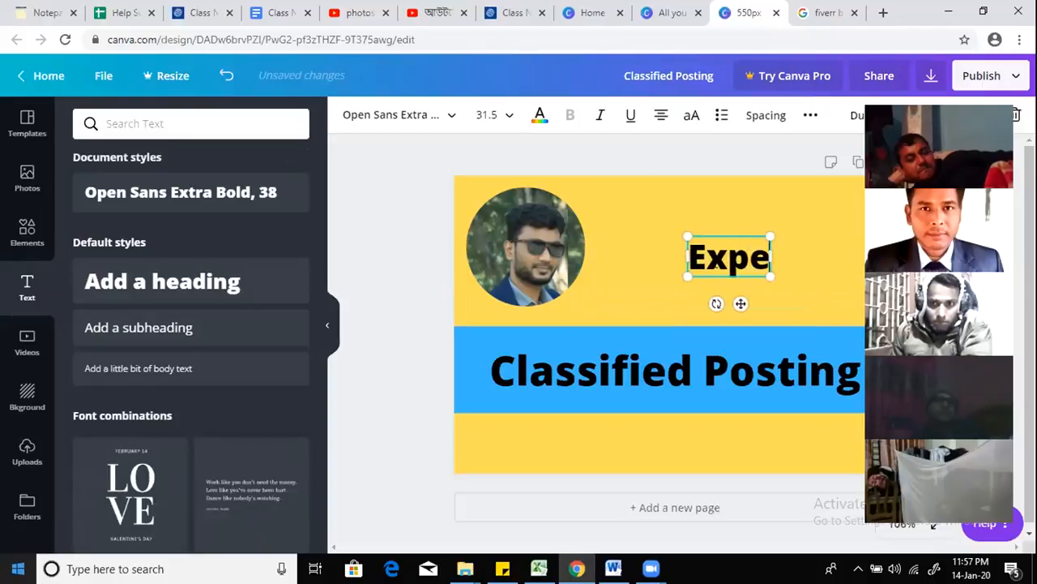
{"action": "type", "text": "rt i"}
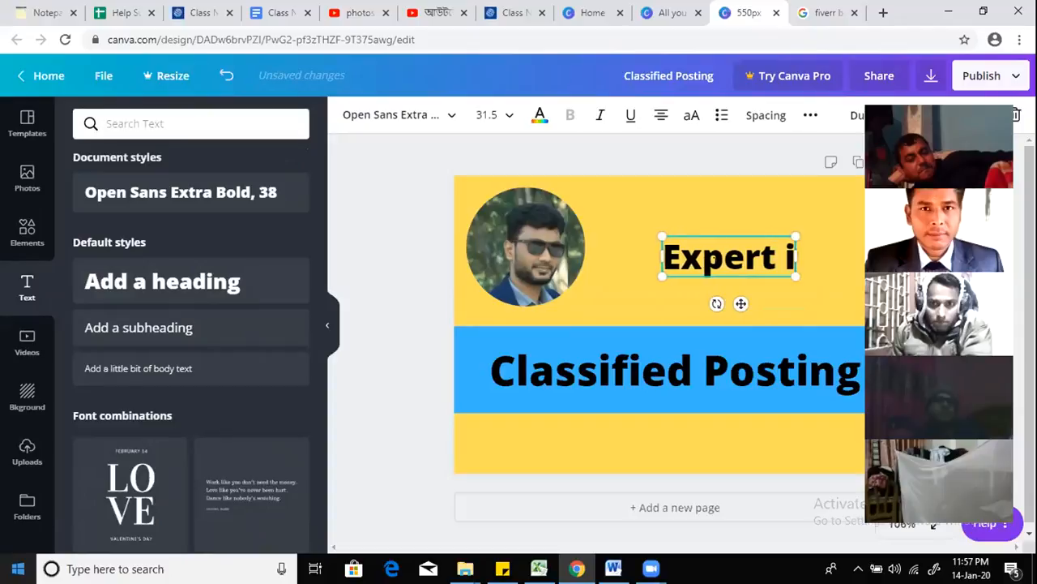
{"action": "type", "text": "n"}
{"action": "left_click", "coordinate": [693, 287]}
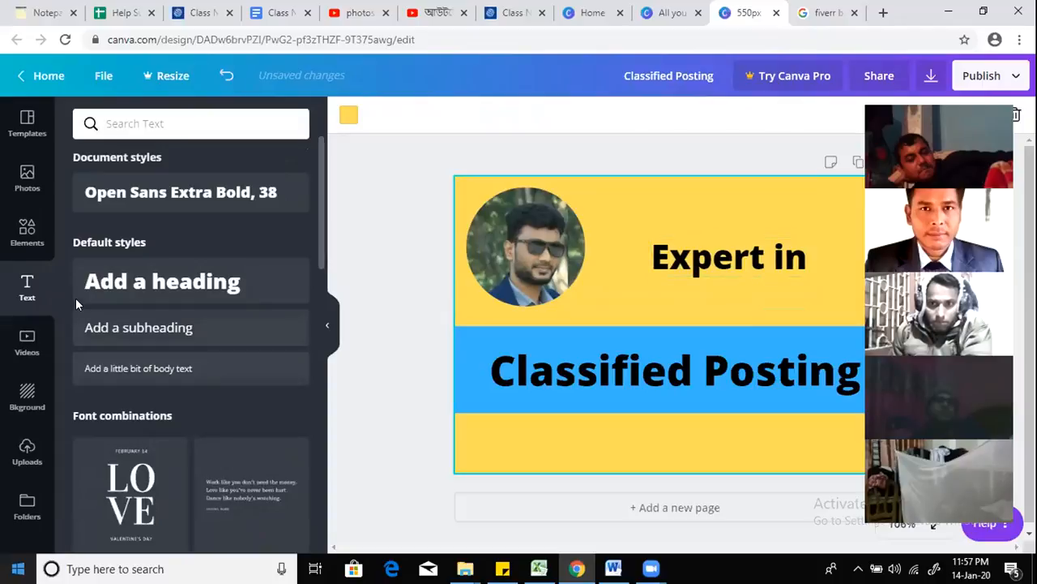
Step: Try a two-row grid, shrunk and moved behind the "Expert in" heading, and delete it
{"action": "left_click", "coordinate": [27, 233]}
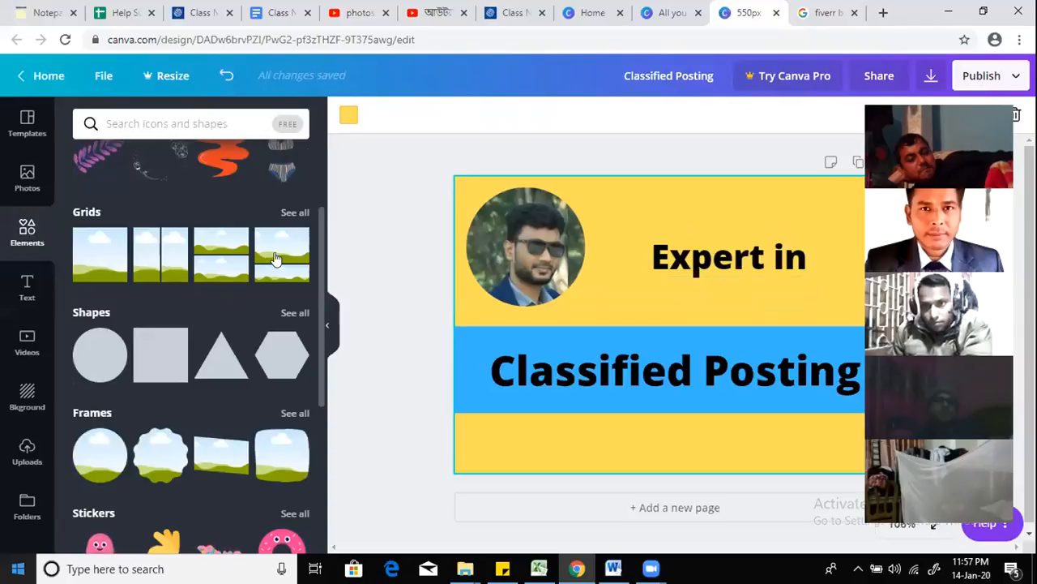
{"action": "left_click", "coordinate": [223, 244]}
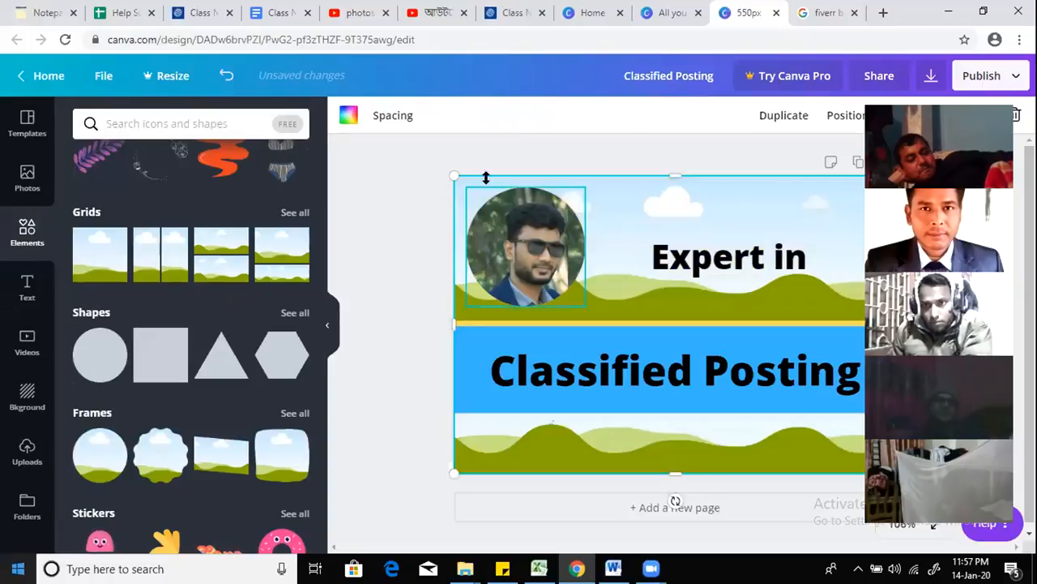
{"action": "left_click_drag", "start_coordinate": [570, 246], "coordinate": [617, 270]}
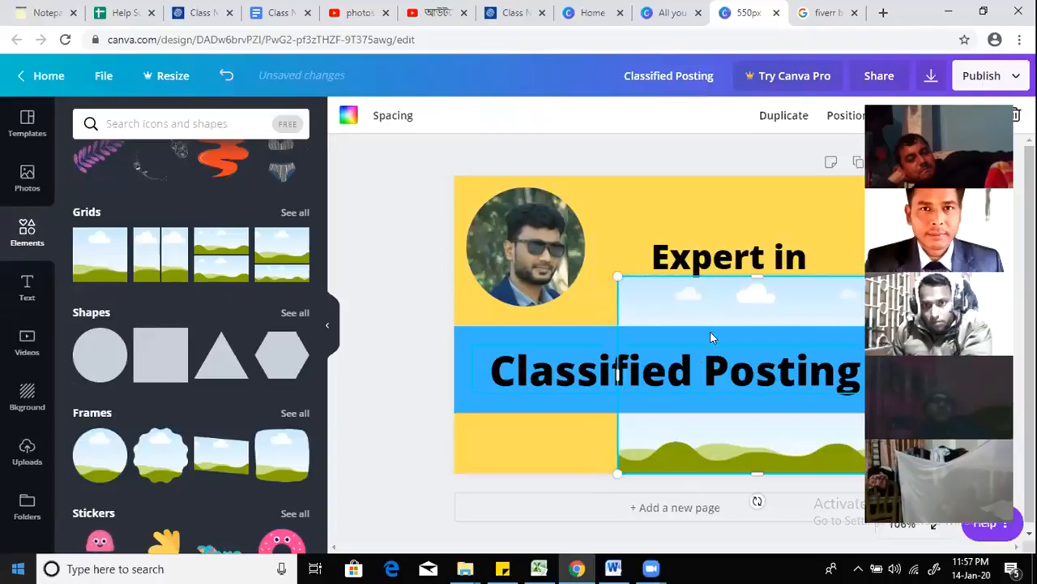
{"action": "left_click_drag", "start_coordinate": [710, 333], "coordinate": [669, 216]}
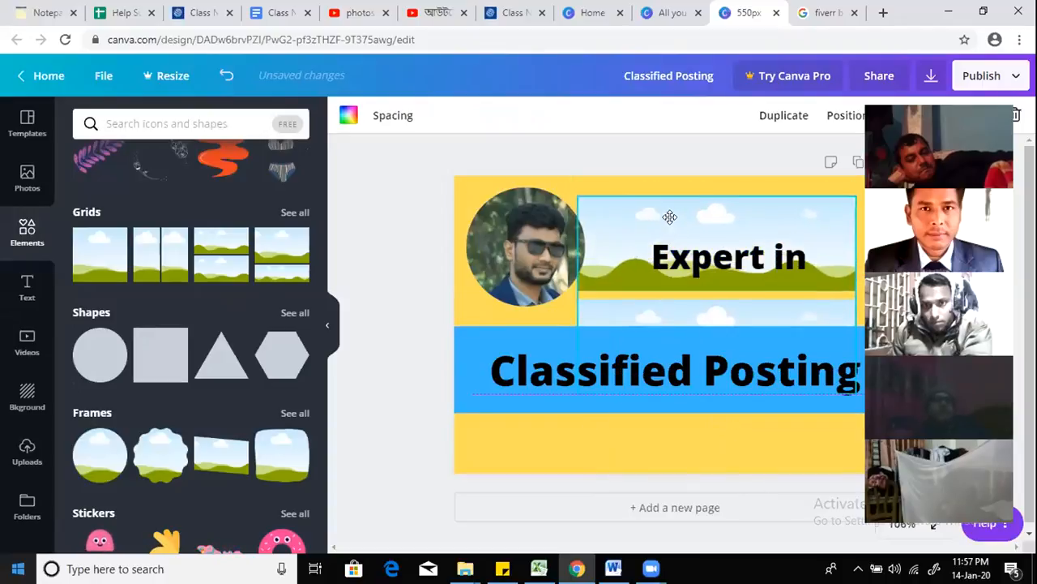
{"action": "key", "text": "Delete"}
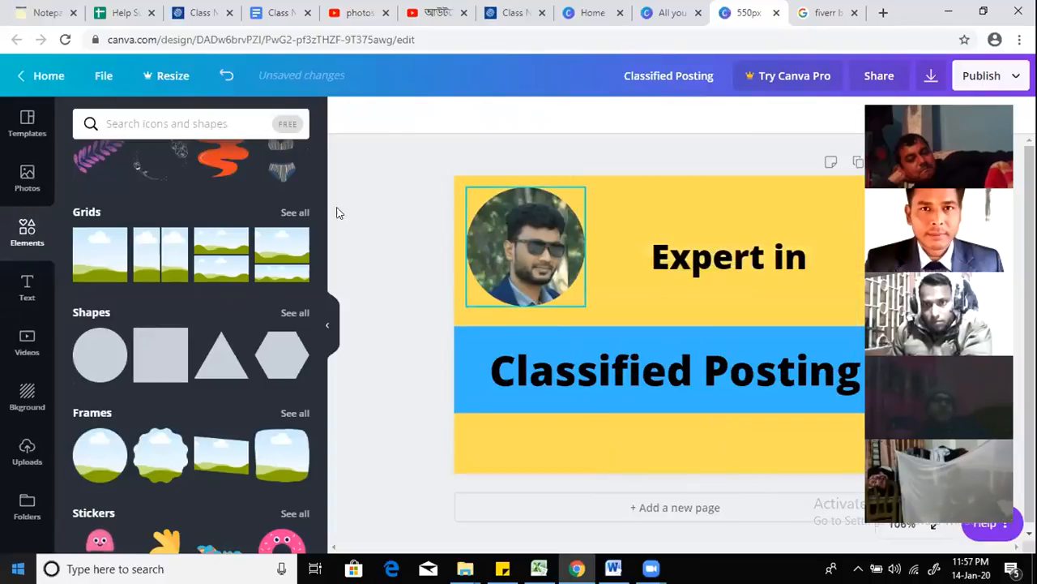
Step: Try a slanted rectangular frame, enlarged and moved over the "Expert in" heading, and delete it
{"action": "left_click", "coordinate": [224, 459]}
{"action": "left_click_drag", "start_coordinate": [503, 440], "coordinate": [774, 256]}
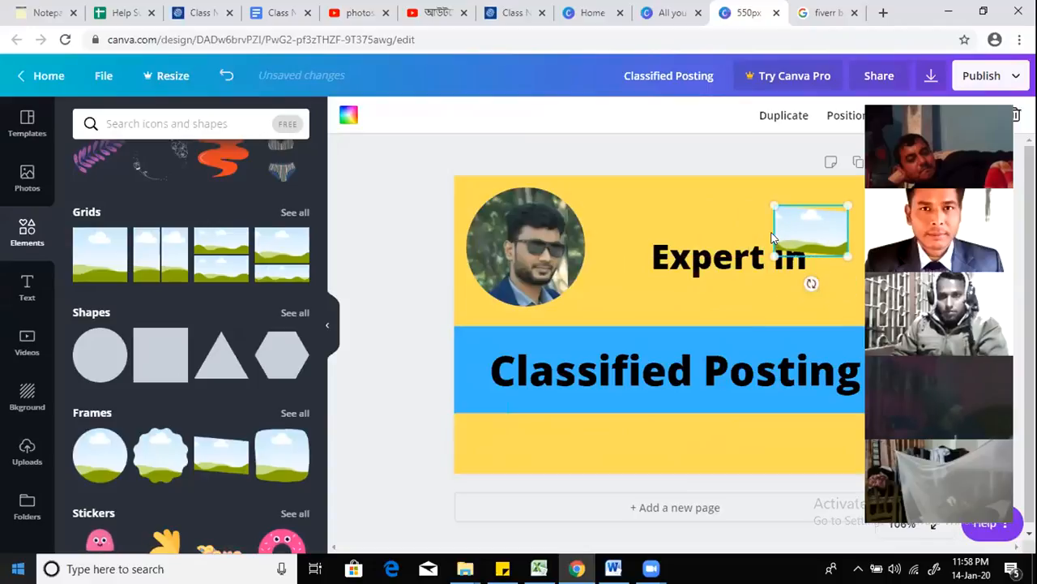
{"action": "left_click_drag", "start_coordinate": [736, 193], "coordinate": [692, 188]}
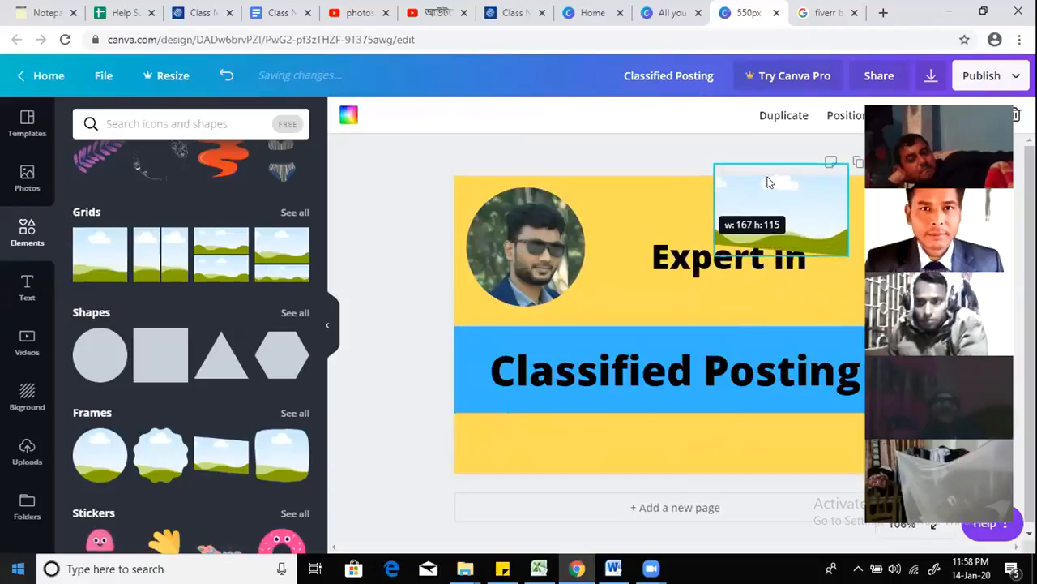
{"action": "left_click_drag", "start_coordinate": [783, 203], "coordinate": [689, 245]}
{"action": "left_click", "coordinate": [723, 261]}
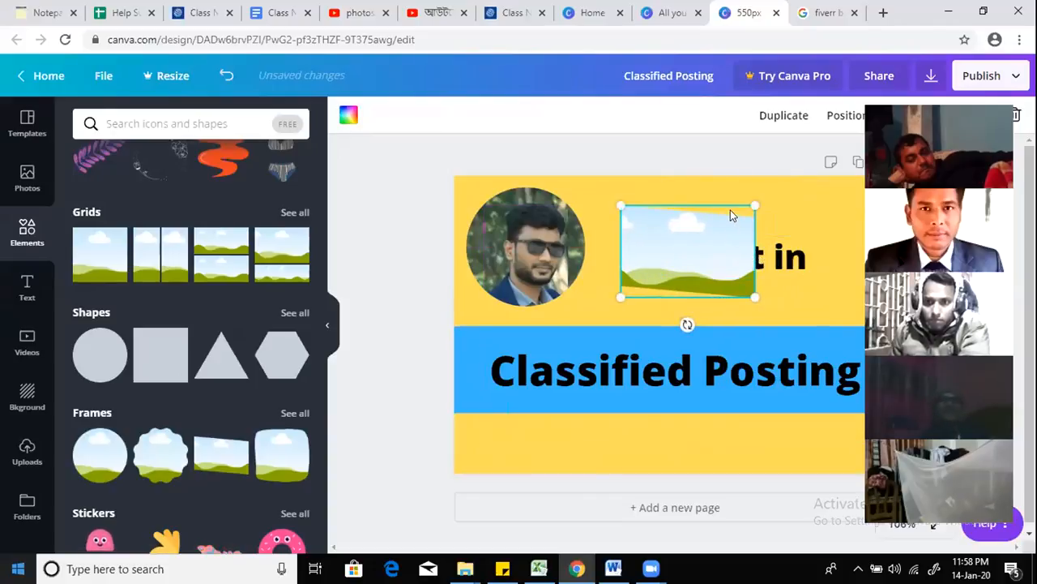
{"action": "left_click_drag", "start_coordinate": [808, 208], "coordinate": [836, 209]}
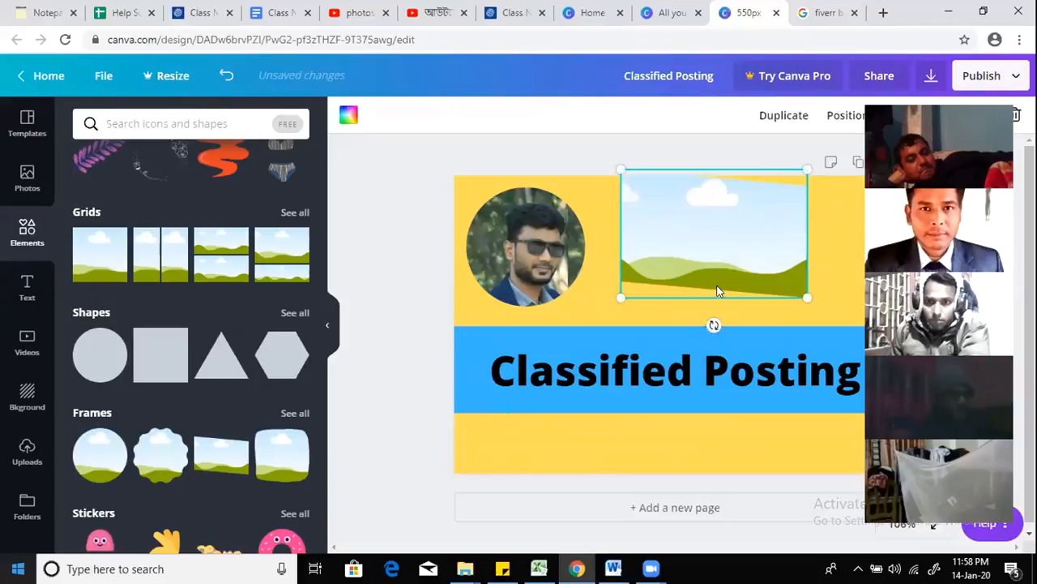
{"action": "left_click_drag", "start_coordinate": [715, 227], "coordinate": [717, 245]}
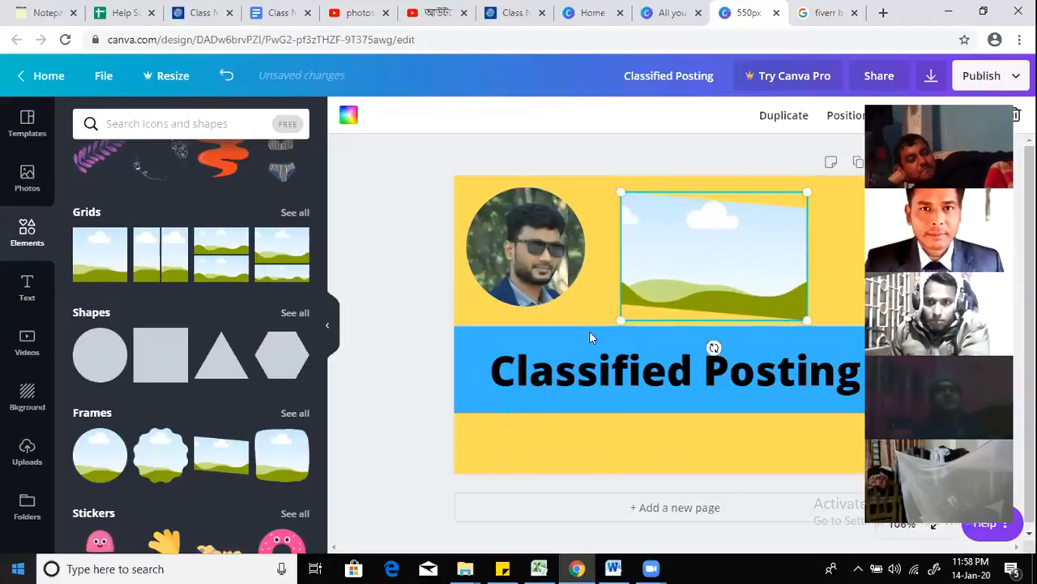
{"action": "mouse_move", "coordinate": [651, 279]}
{"action": "left_mouse_down"}
{"action": "mouse_move", "coordinate": [676, 276]}
{"action": "mouse_move", "coordinate": [736, 227]}
{"action": "mouse_move", "coordinate": [663, 290]}
{"action": "left_mouse_up"}
{"action": "key", "text": "Delete"}
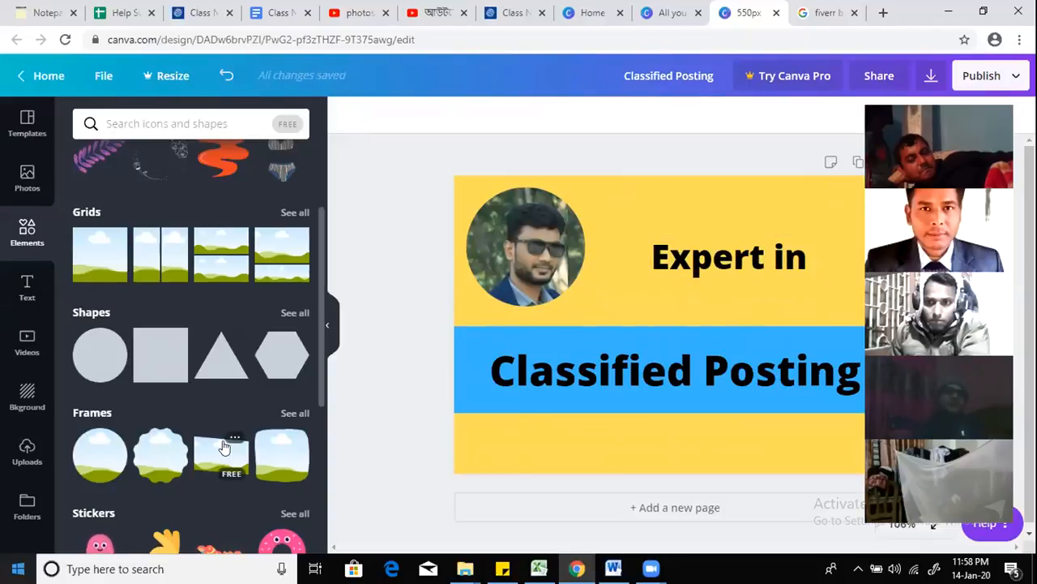
Step: Add the green-and-orange gradient shape with rounded bars, enlarge it, and place it behind the "Expert in" heading beside the portrait
{"action": "scroll", "coordinate": [224, 446], "scroll_direction": "down", "scroll_amount": 3}
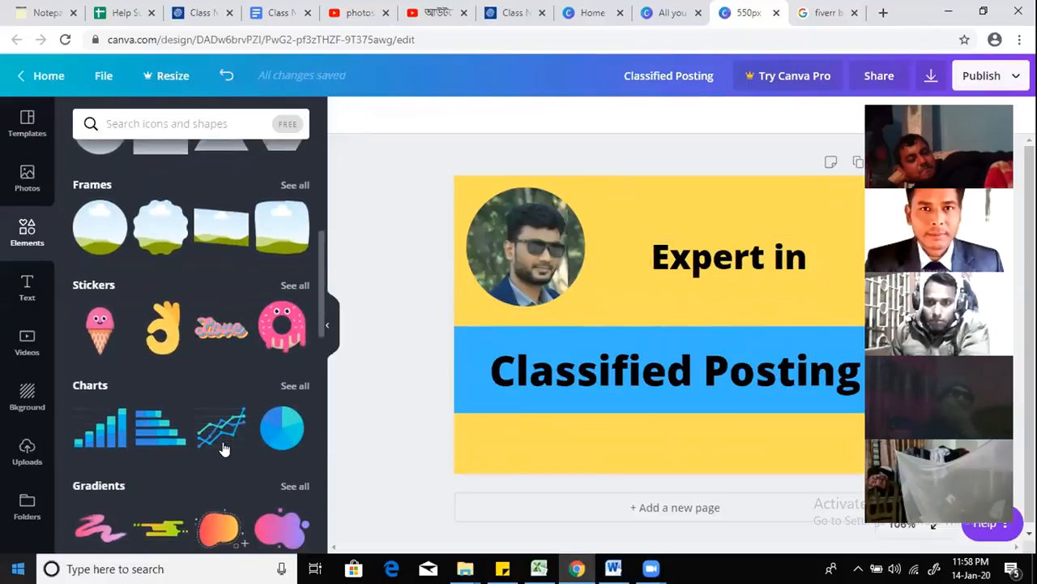
{"action": "scroll", "coordinate": [224, 446], "scroll_direction": "up", "scroll_amount": 1}
{"action": "scroll", "coordinate": [222, 440], "scroll_direction": "down", "scroll_amount": 5}
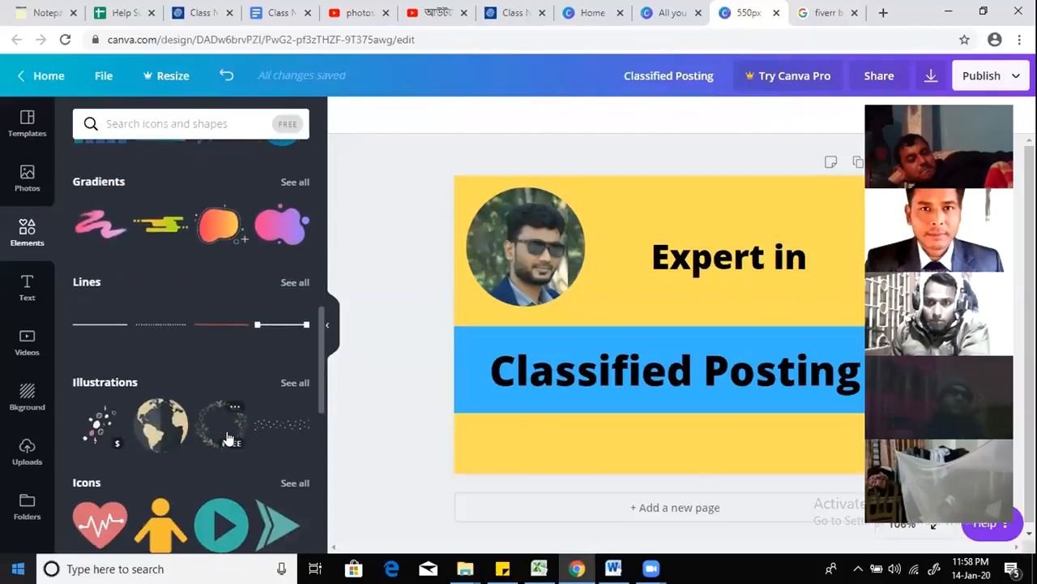
{"action": "left_click", "coordinate": [159, 223]}
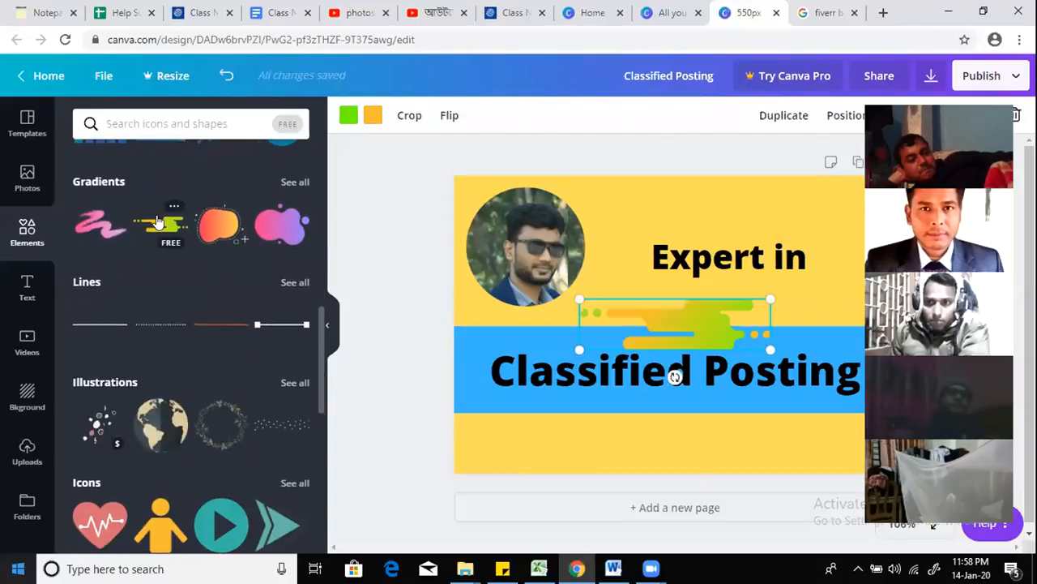
{"action": "left_click", "coordinate": [591, 219]}
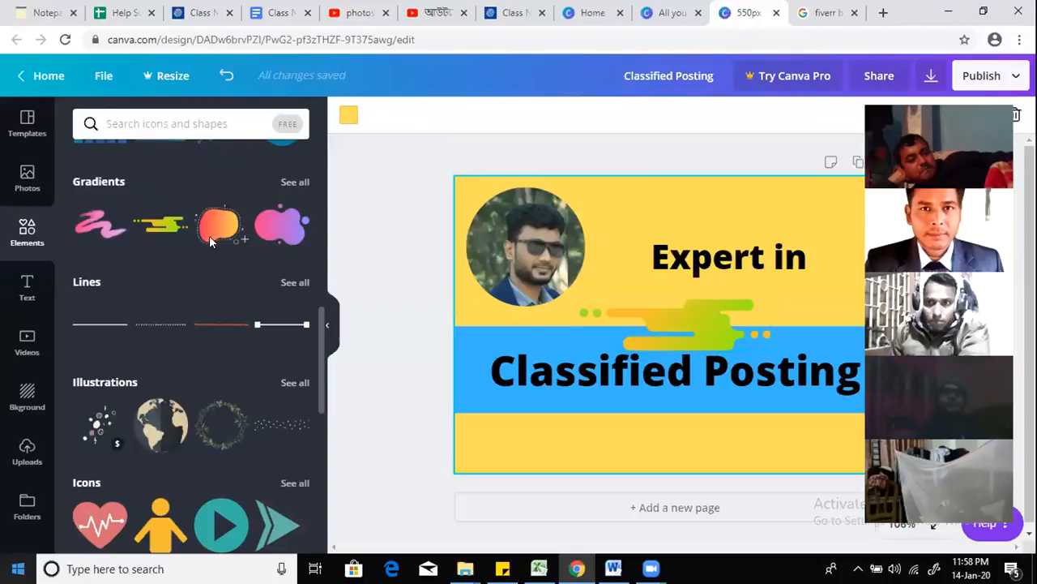
{"action": "left_click_drag", "start_coordinate": [667, 329], "coordinate": [683, 255]}
{"action": "left_click_drag", "start_coordinate": [792, 276], "coordinate": [890, 312]}
{"action": "left_click_drag", "start_coordinate": [784, 286], "coordinate": [768, 269]}
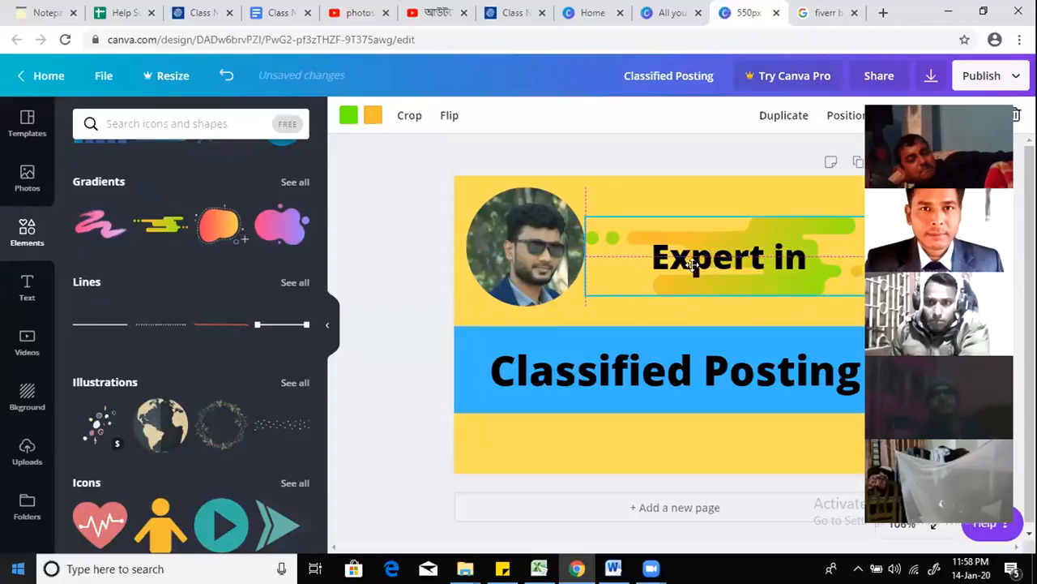
Step: Shrink the "Expert in" heading to sit within the gradient shape, and reduce the shape slightly
{"action": "left_click", "coordinate": [669, 274]}
{"action": "left_click_drag", "start_coordinate": [648, 272], "coordinate": [702, 265]}
{"action": "left_click", "coordinate": [710, 190]}
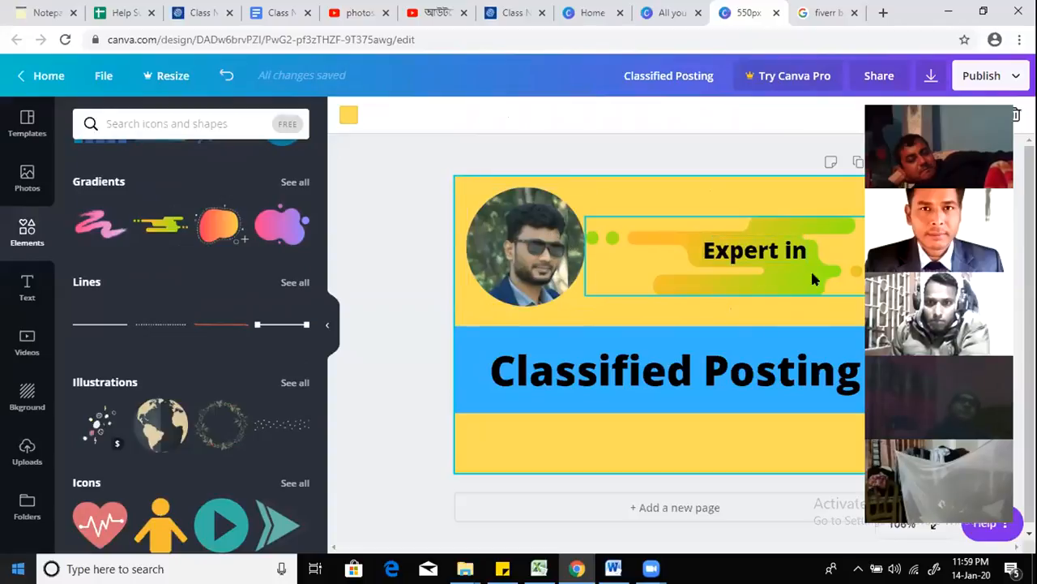
{"action": "left_click", "coordinate": [845, 227]}
{"action": "left_click_drag", "start_coordinate": [880, 216], "coordinate": [859, 217]}
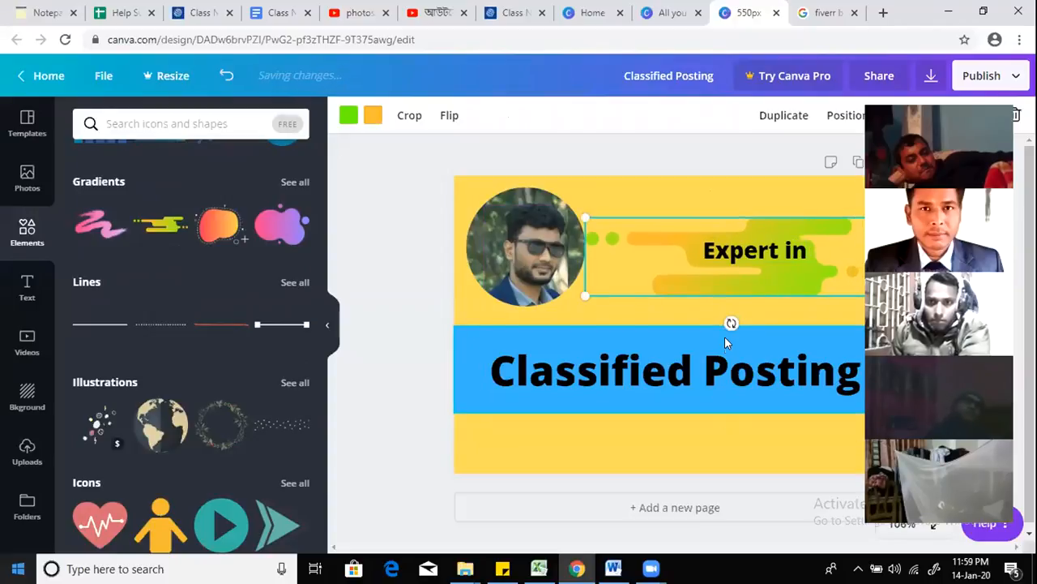
{"action": "left_click", "coordinate": [758, 434]}
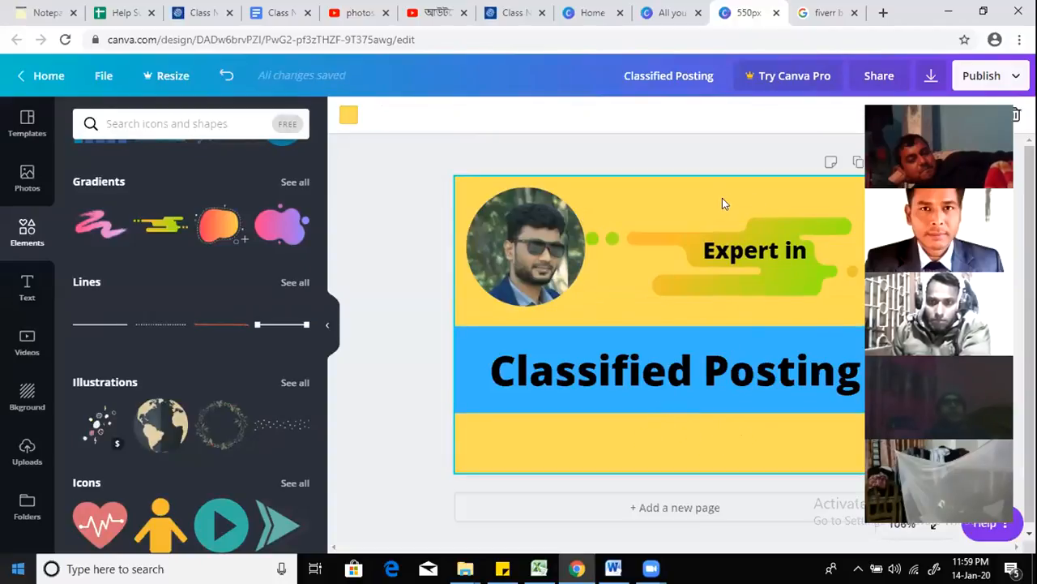
Step: Look through the icon, social media, web and home element categories for another banner decoration
{"action": "left_click", "coordinate": [748, 231]}
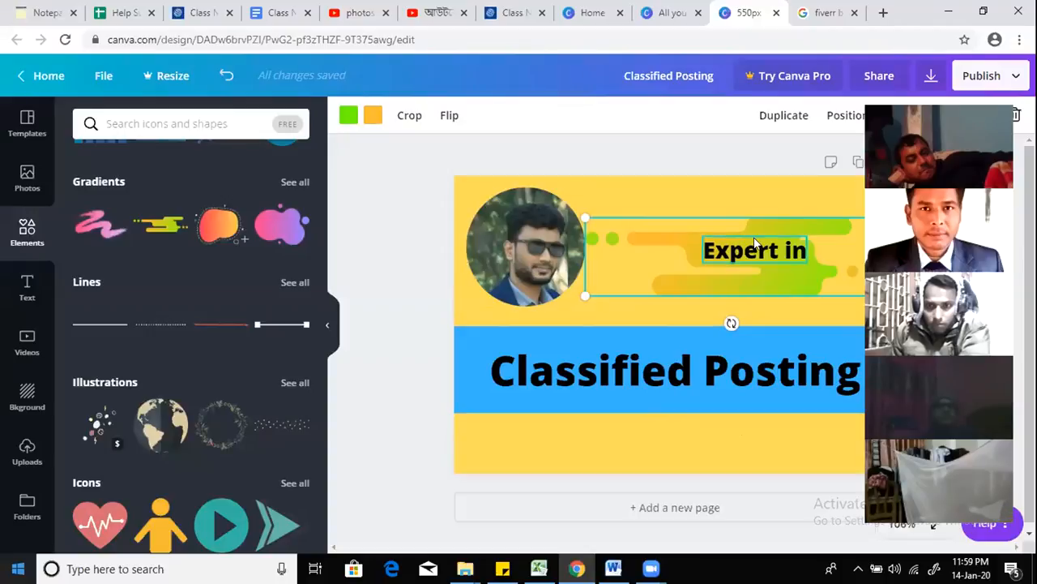
{"action": "scroll", "coordinate": [208, 337], "scroll_direction": "down", "scroll_amount": 6}
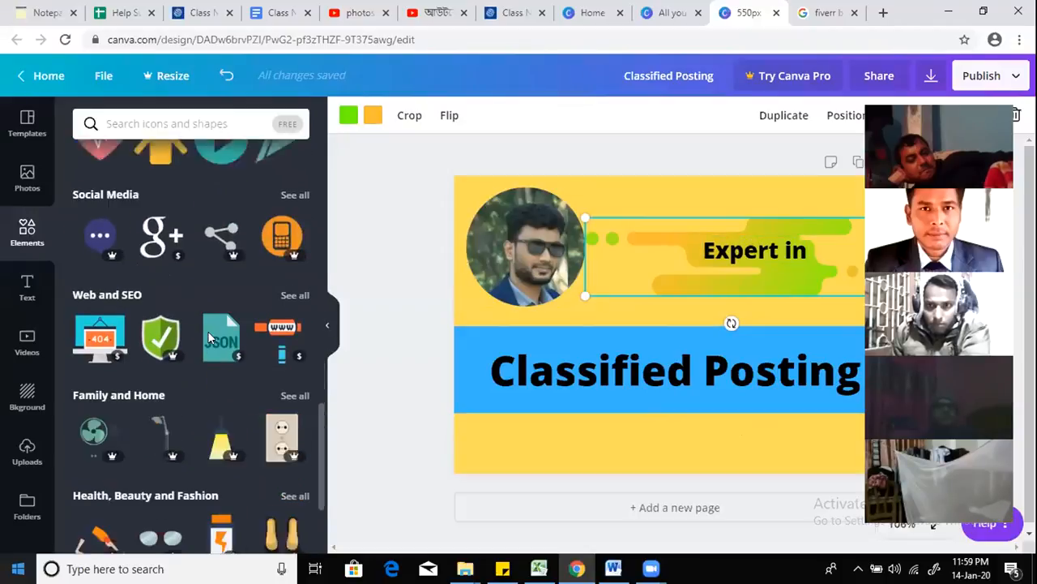
{"action": "scroll", "coordinate": [128, 406], "scroll_direction": "down", "scroll_amount": 4}
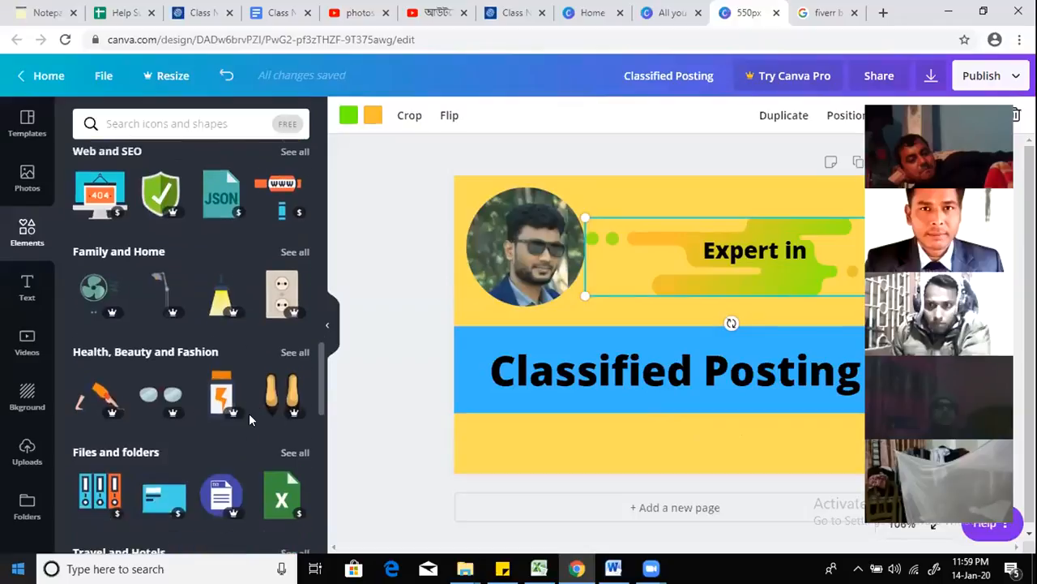
{"action": "scroll", "coordinate": [249, 419], "scroll_direction": "up", "scroll_amount": 10}
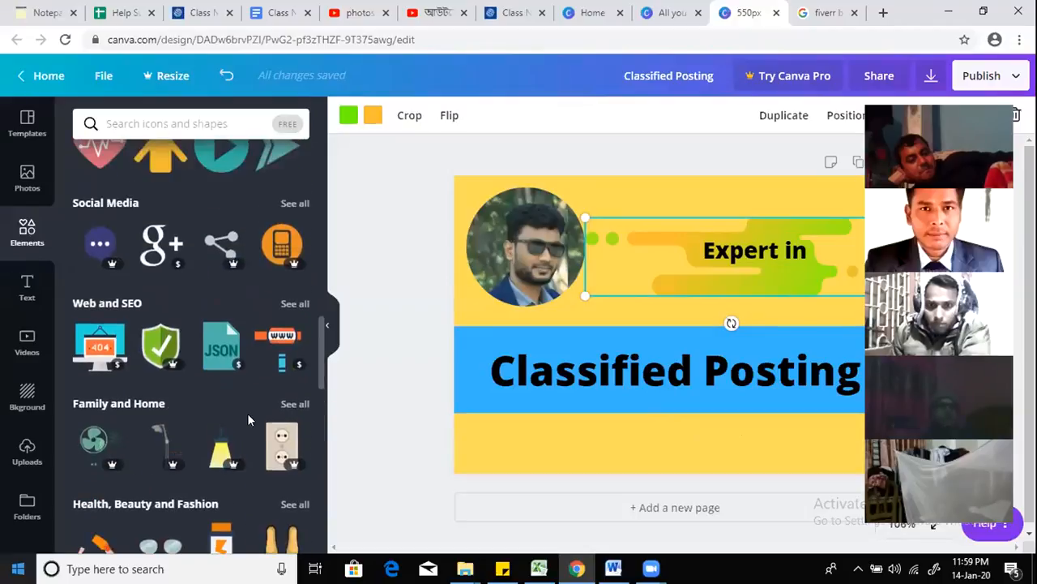
{"action": "scroll", "coordinate": [247, 420], "scroll_direction": "up", "scroll_amount": 1}
{"action": "left_click", "coordinate": [546, 436]}
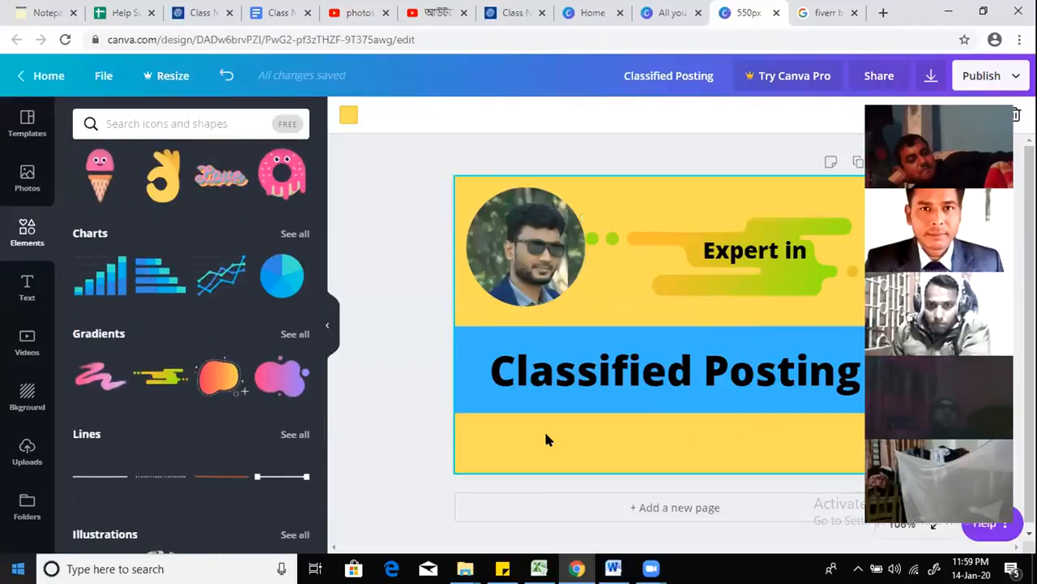
{"action": "left_click", "coordinate": [608, 362]}
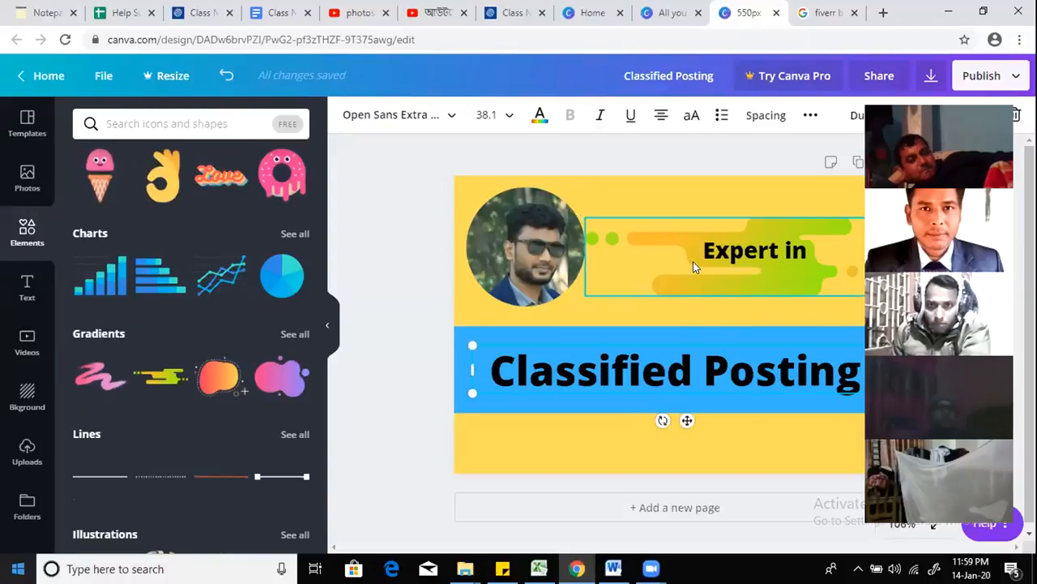
{"action": "left_click", "coordinate": [717, 273]}
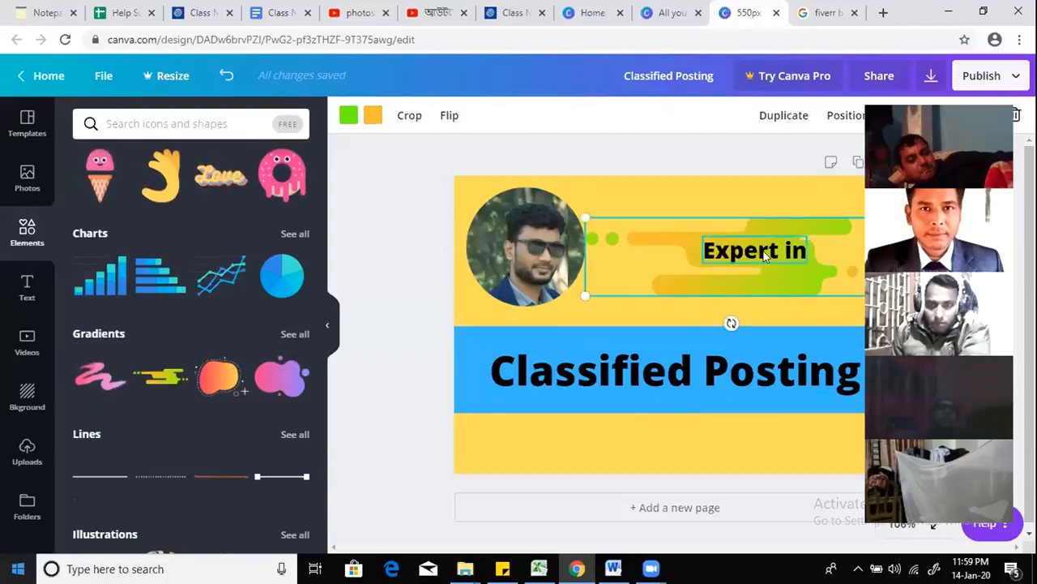
{"action": "left_click", "coordinate": [677, 434]}
Step: Try the orange squiggle from the featured elements on the banner and remove it
{"action": "scroll", "coordinate": [254, 324], "scroll_direction": "up", "scroll_amount": 2}
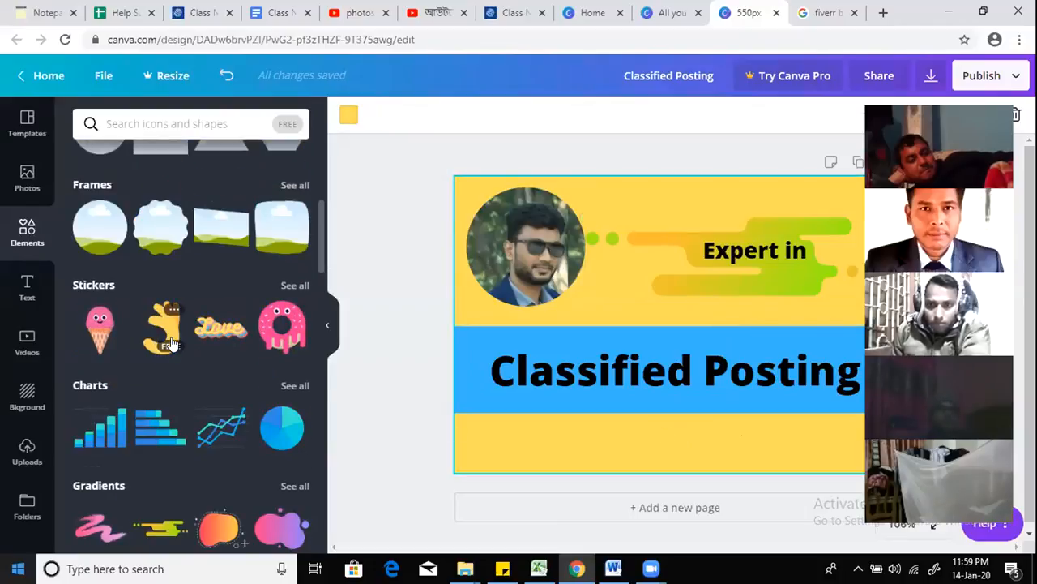
{"action": "scroll", "coordinate": [172, 345], "scroll_direction": "up", "scroll_amount": 2}
{"action": "scroll", "coordinate": [174, 333], "scroll_direction": "up", "scroll_amount": 3}
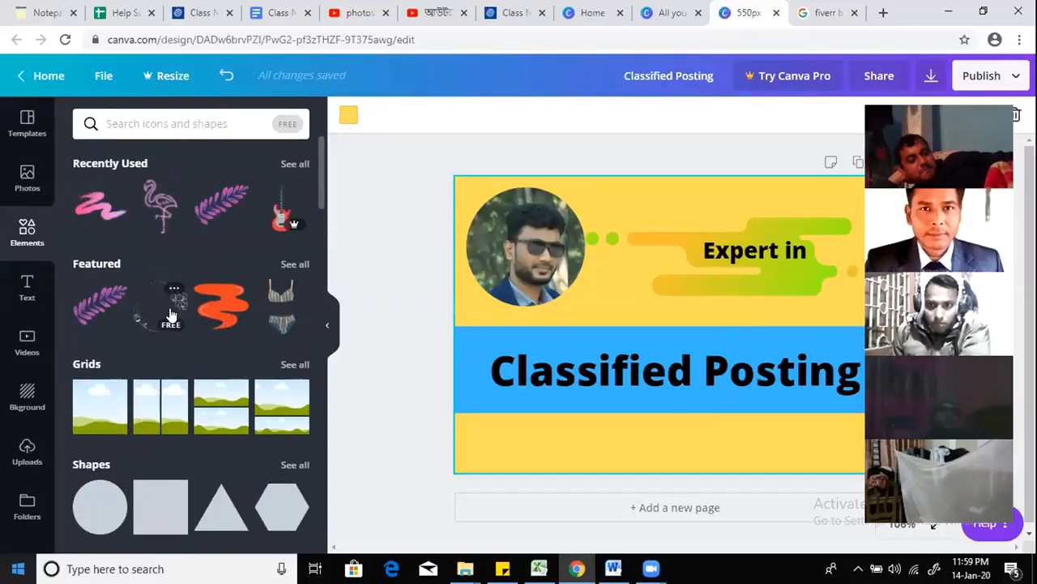
{"action": "left_click", "coordinate": [225, 313]}
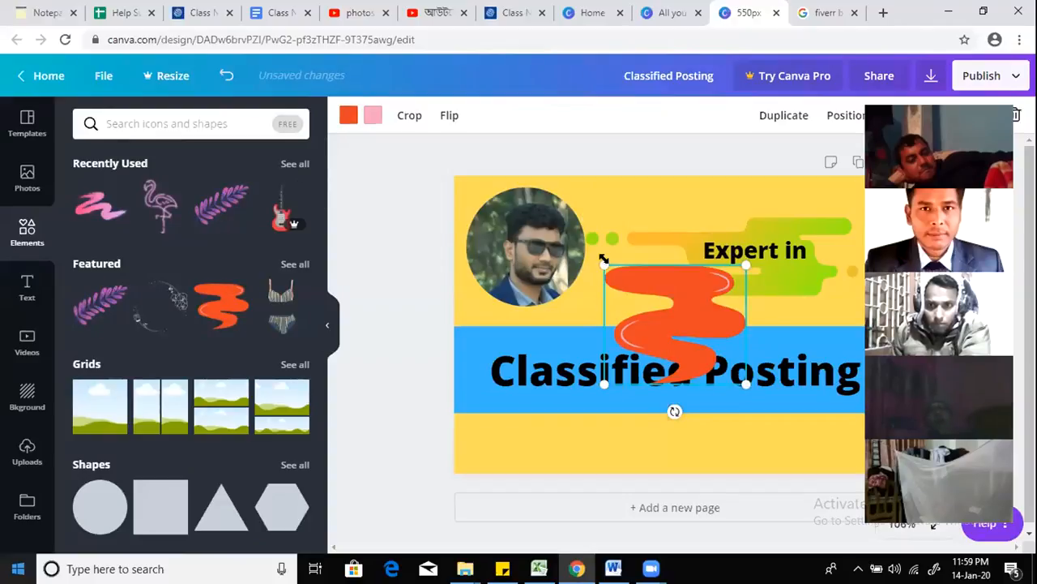
{"action": "left_click_drag", "start_coordinate": [688, 301], "coordinate": [653, 307]}
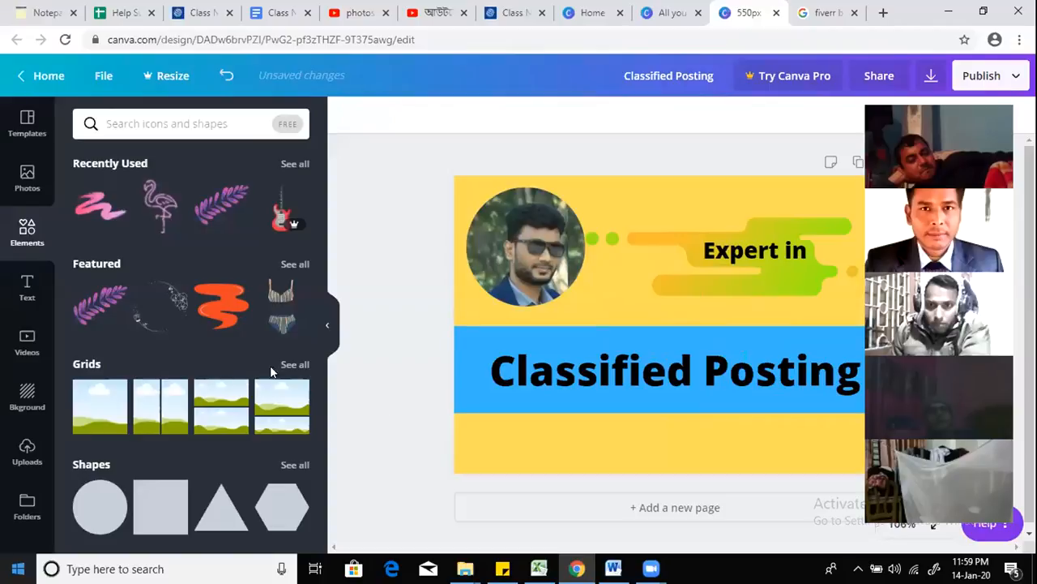
Step: Add the red brush-stroke line and stretch it across the banner between the portrait and the blue strip
{"action": "scroll", "coordinate": [263, 364], "scroll_direction": "down", "scroll_amount": 2}
{"action": "scroll", "coordinate": [264, 366], "scroll_direction": "down", "scroll_amount": 8}
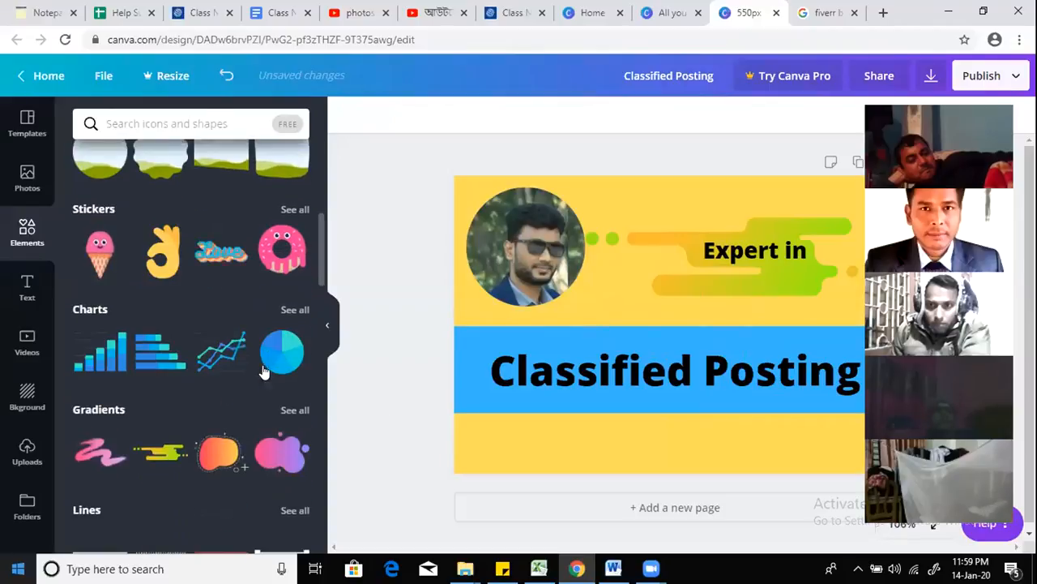
{"action": "scroll", "coordinate": [261, 375], "scroll_direction": "down", "scroll_amount": 4}
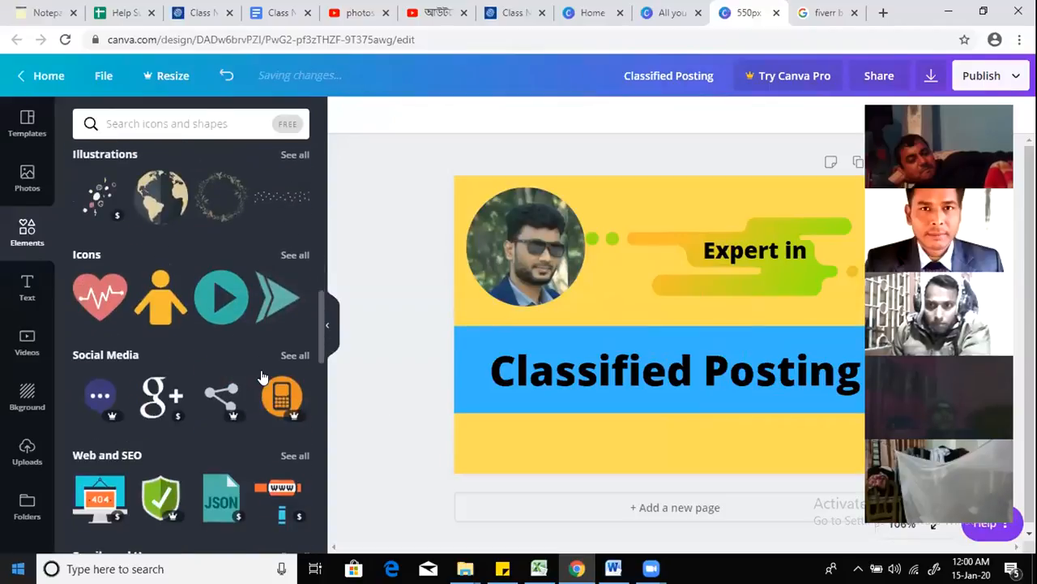
{"action": "scroll", "coordinate": [261, 373], "scroll_direction": "up", "scroll_amount": 6}
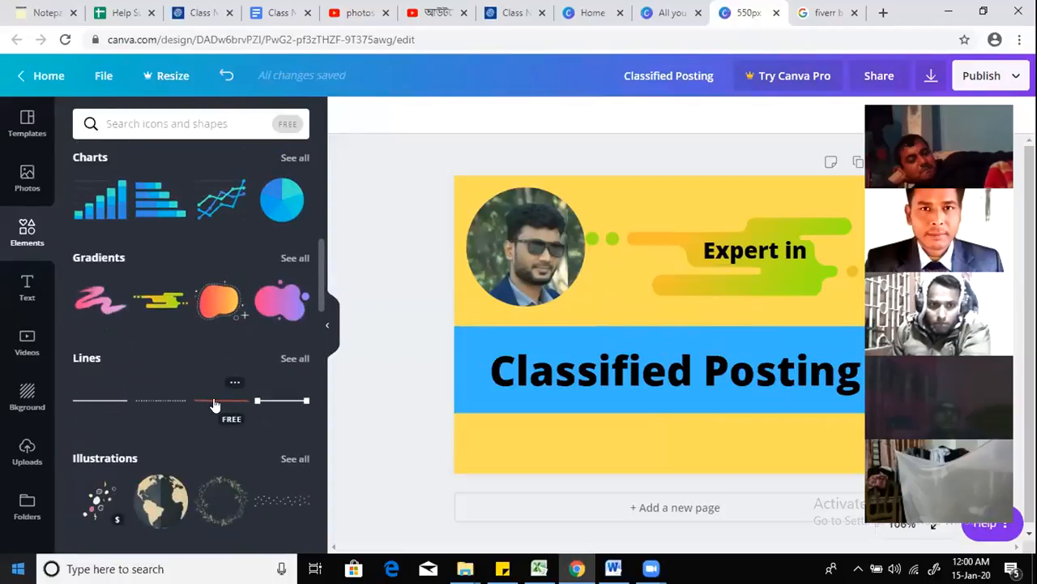
{"action": "left_click", "coordinate": [214, 400]}
{"action": "left_click_drag", "start_coordinate": [613, 322], "coordinate": [589, 311]}
{"action": "left_click_drag", "start_coordinate": [846, 308], "coordinate": [895, 308]}
{"action": "left_click", "coordinate": [556, 448]}
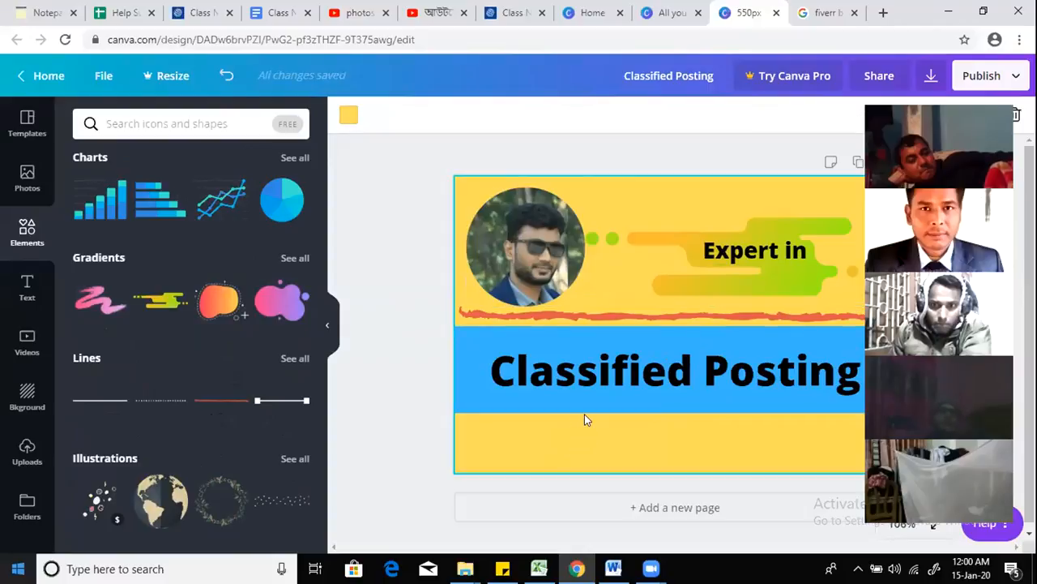
Step: Shrink the "Classified Posting" heading slightly and reduce the blue strip's height from both edges to fit around it
{"action": "left_click", "coordinate": [600, 377]}
{"action": "left_click_drag", "start_coordinate": [473, 394], "coordinate": [505, 375]}
{"action": "left_click", "coordinate": [488, 399]}
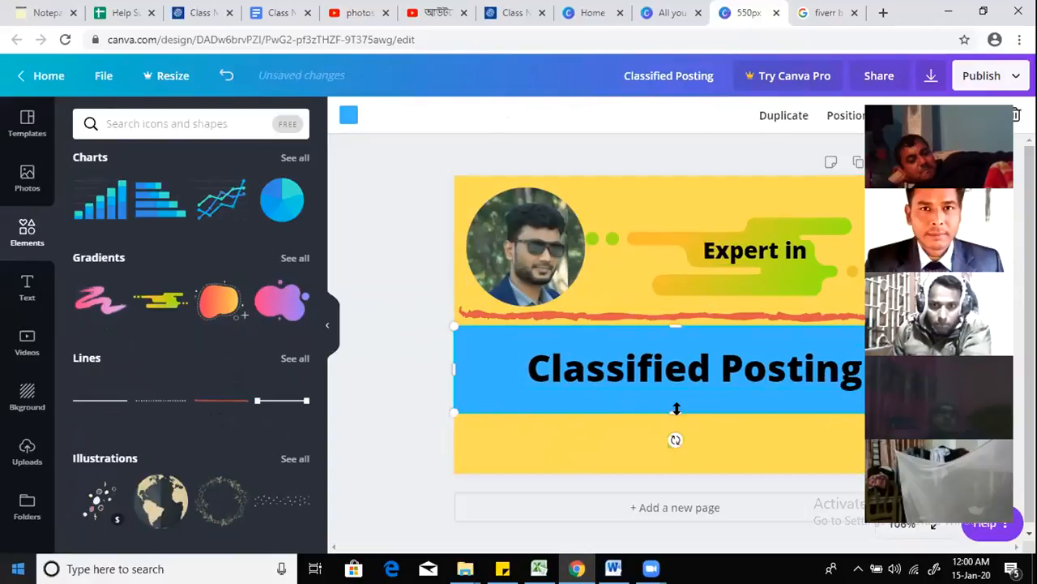
{"action": "left_click_drag", "start_coordinate": [678, 394], "coordinate": [679, 390]}
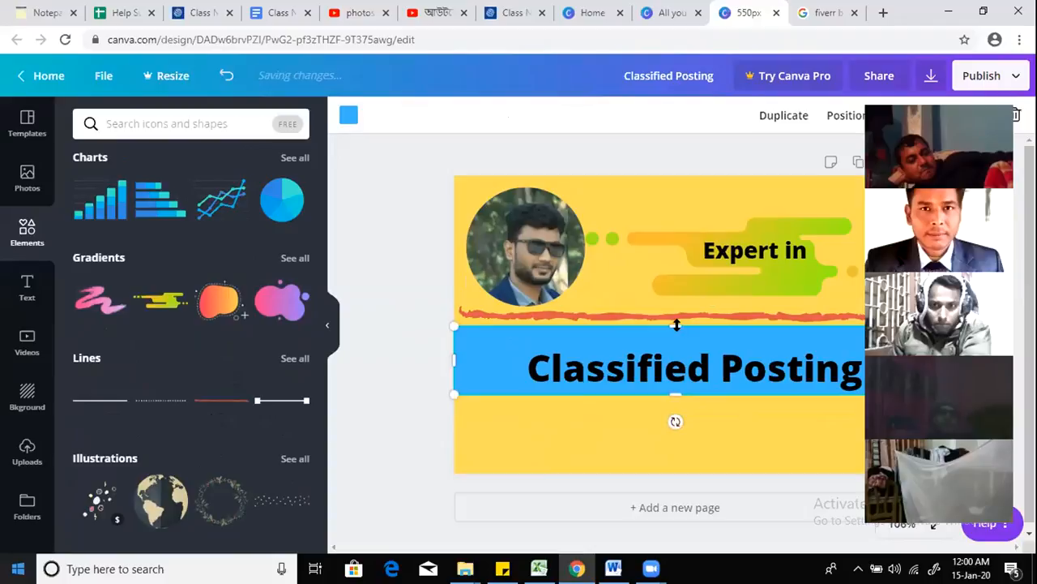
{"action": "left_click_drag", "start_coordinate": [677, 334], "coordinate": [678, 340]}
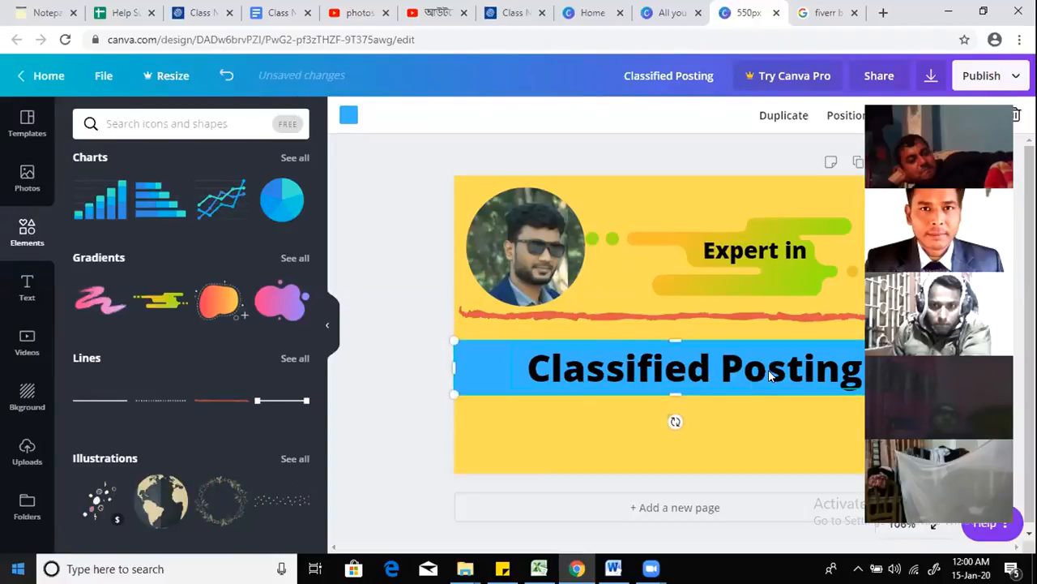
Step: Select the blue strip and the "Classified Posting" heading together and move them up slightly toward the red line
{"action": "left_click", "coordinate": [518, 428]}
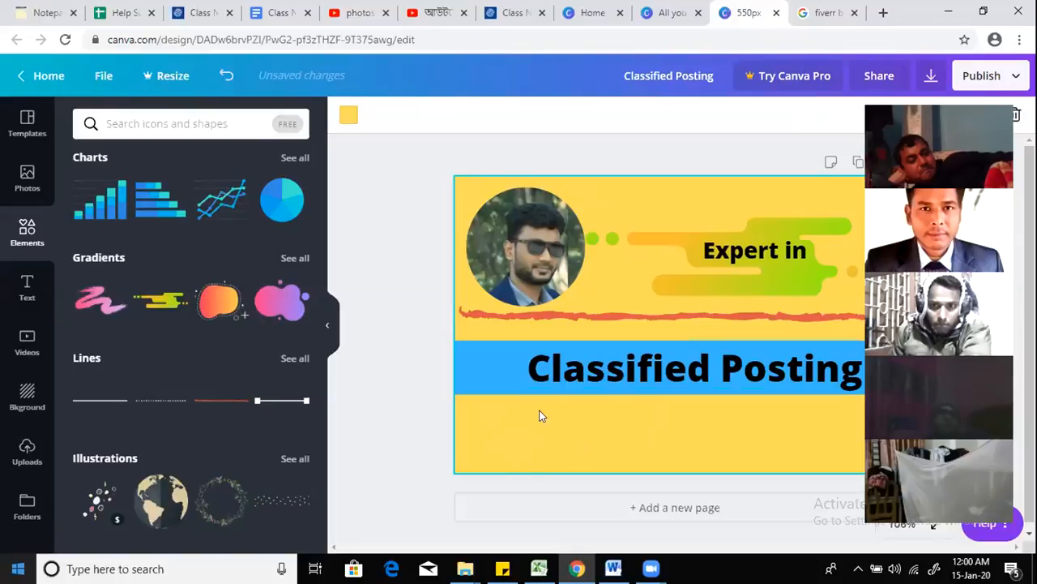
{"action": "left_click_drag", "start_coordinate": [494, 422], "coordinate": [751, 342]}
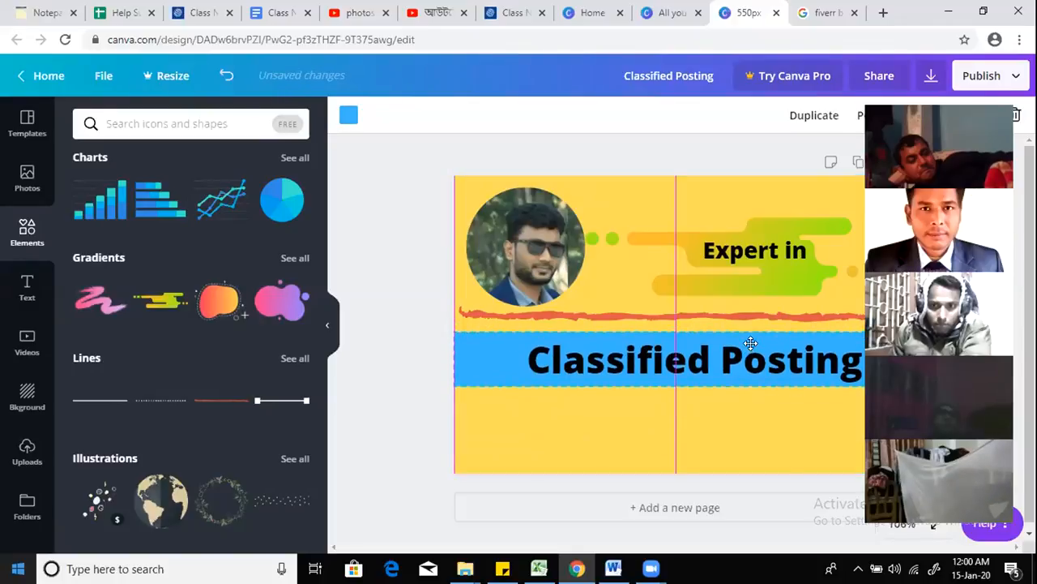
{"action": "left_click", "coordinate": [610, 421]}
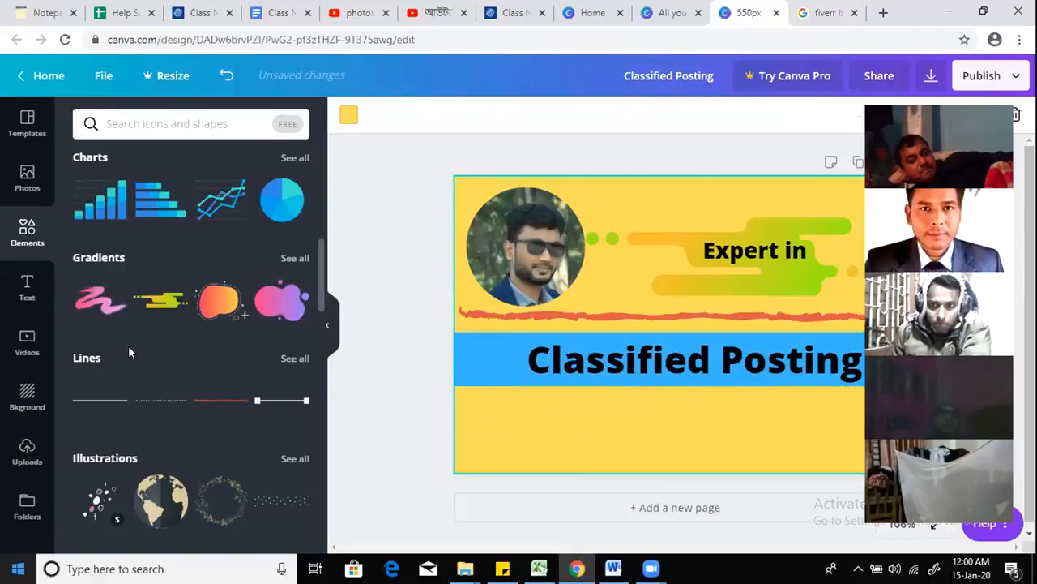
Step: Add a text box in the Open Sans Extra Bold document heading style and move it below the blue strip
{"action": "left_click", "coordinate": [27, 287]}
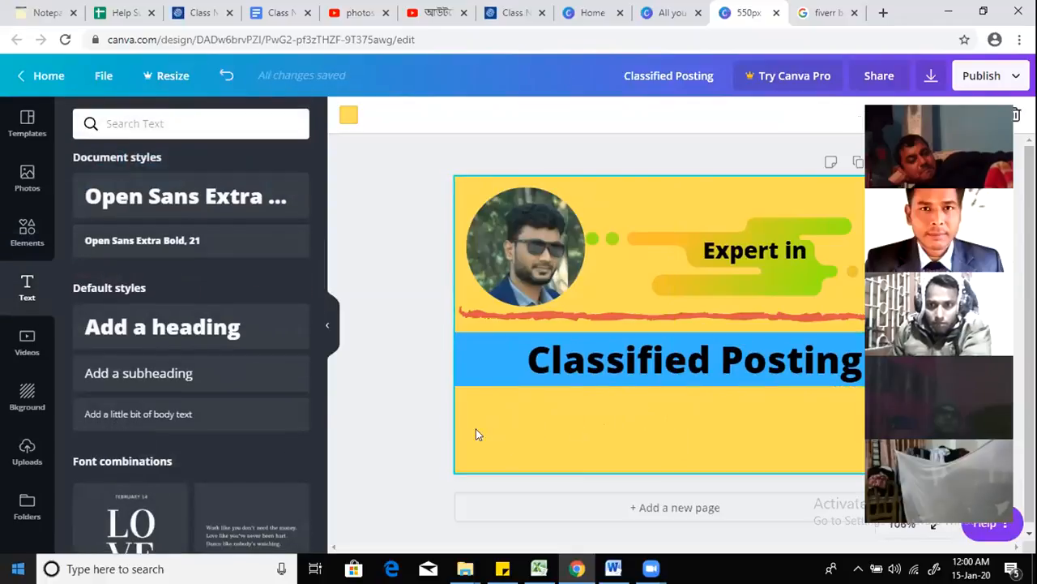
{"action": "left_click", "coordinate": [189, 199]}
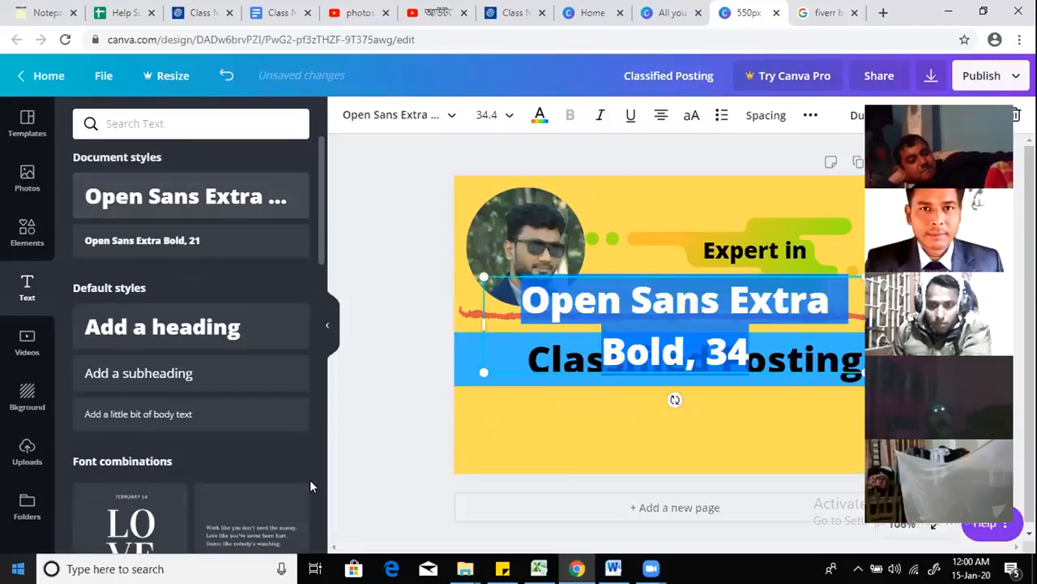
{"action": "left_click", "coordinate": [528, 436]}
{"action": "left_click", "coordinate": [663, 335]}
{"action": "left_click_drag", "start_coordinate": [663, 336], "coordinate": [586, 438]}
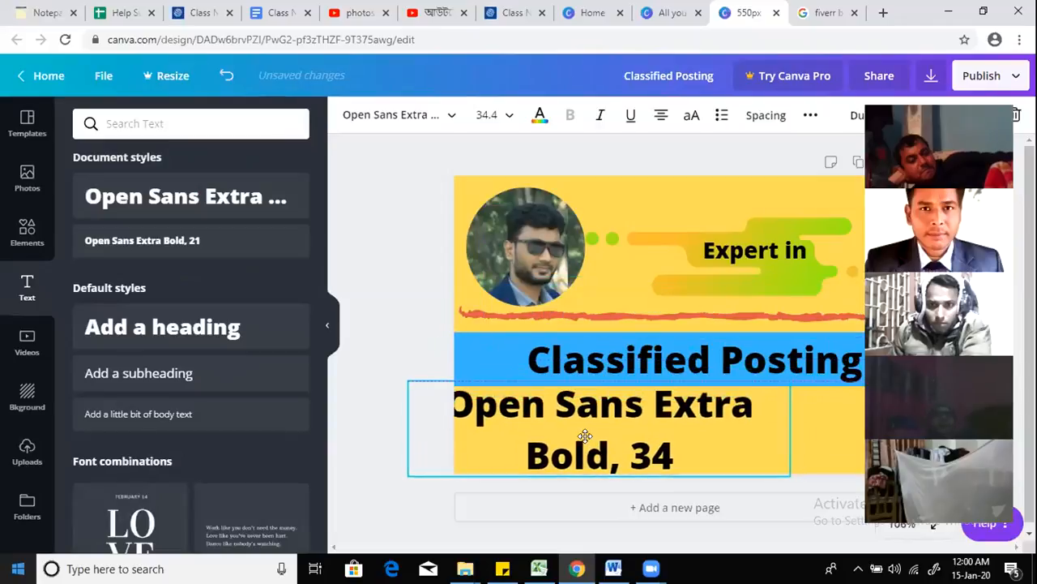
Step: Replace the new text box's placeholder text with "Guranteed Live Ads"
{"action": "double_click", "coordinate": [694, 446]}
{"action": "key", "text": "BackSpace"}
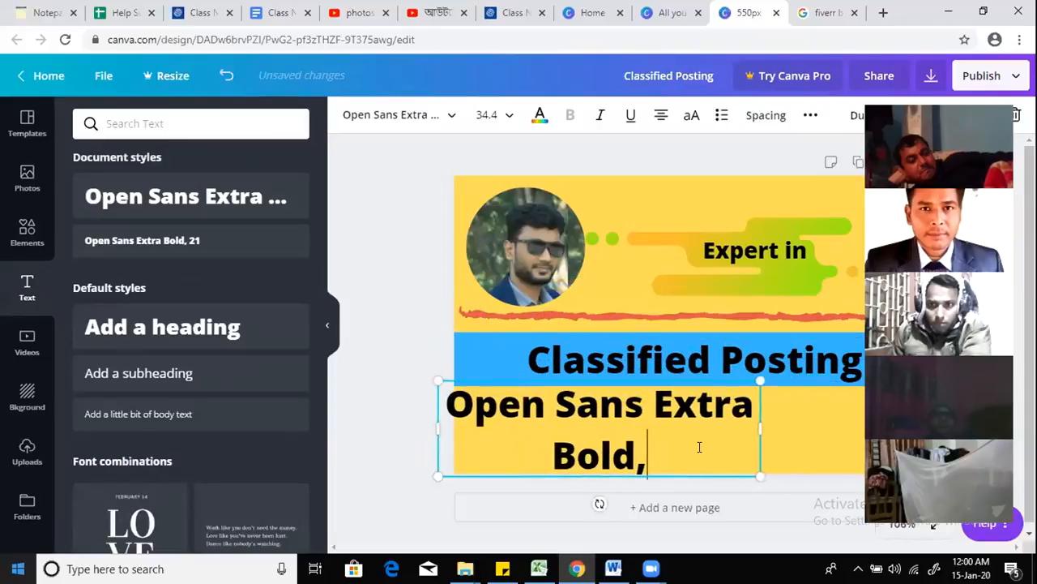
{"action": "key", "text": "BackSpace"}
{"action": "key", "text": "BackSpace"}
{"action": "key", "text": "BackSpace"}
{"action": "key", "text": "BackSpace"}
{"action": "key", "text": "BackSpace"}
{"action": "key", "text": "BackSpace"}
{"action": "key", "text": "BackSpace"}
{"action": "key", "text": "BackSpace"}
{"action": "key", "text": "BackSpace"}
{"action": "key", "text": "BackSpace"}
{"action": "key", "text": "BackSpace"}
{"action": "key", "text": "BackSpace"}
{"action": "key", "text": "BackSpace"}
{"action": "key", "text": "BackSpace"}
{"action": "key", "text": "BackSpace"}
{"action": "key", "text": "BackSpace"}
{"action": "key", "text": "BackSpace"}
{"action": "key", "text": "BackSpace"}
{"action": "key", "text": "BackSpace"}
{"action": "key", "text": "BackSpace"}
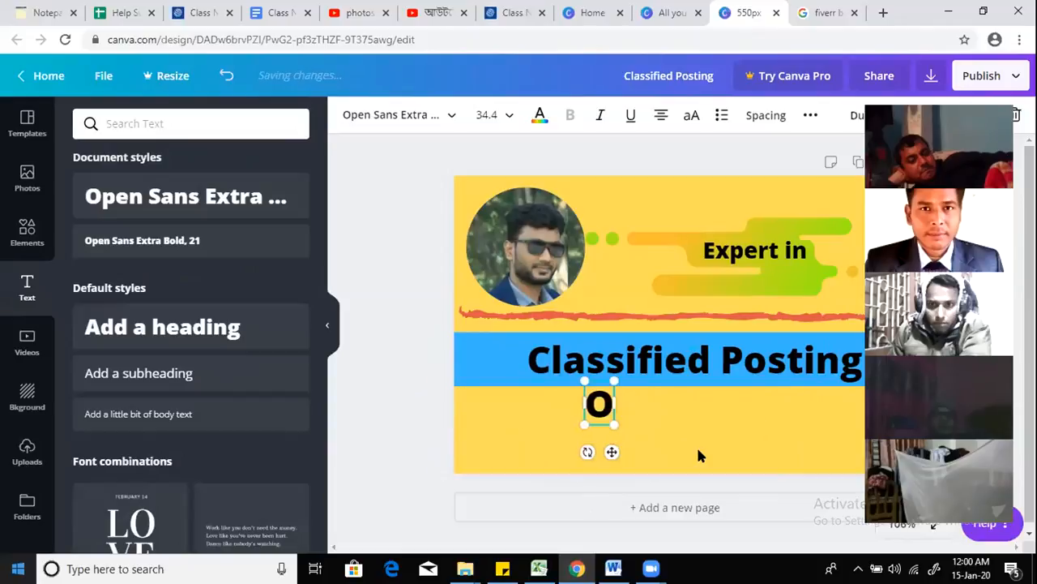
{"action": "key", "text": "BackSpace"}
{"action": "type", "text": "Guranteed"}
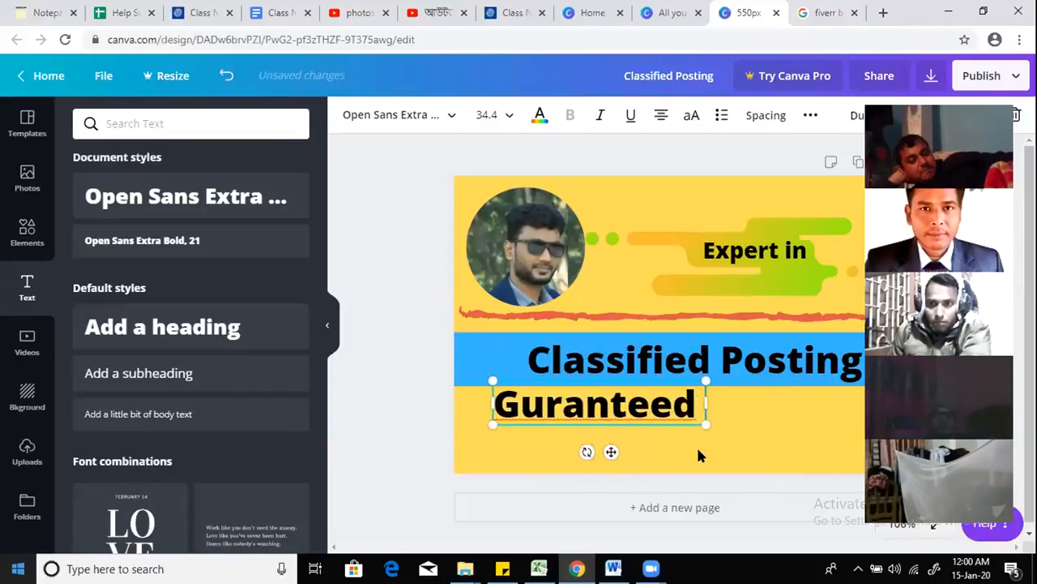
{"action": "key", "text": "Return"}
{"action": "type", "text": "Live Ads"}
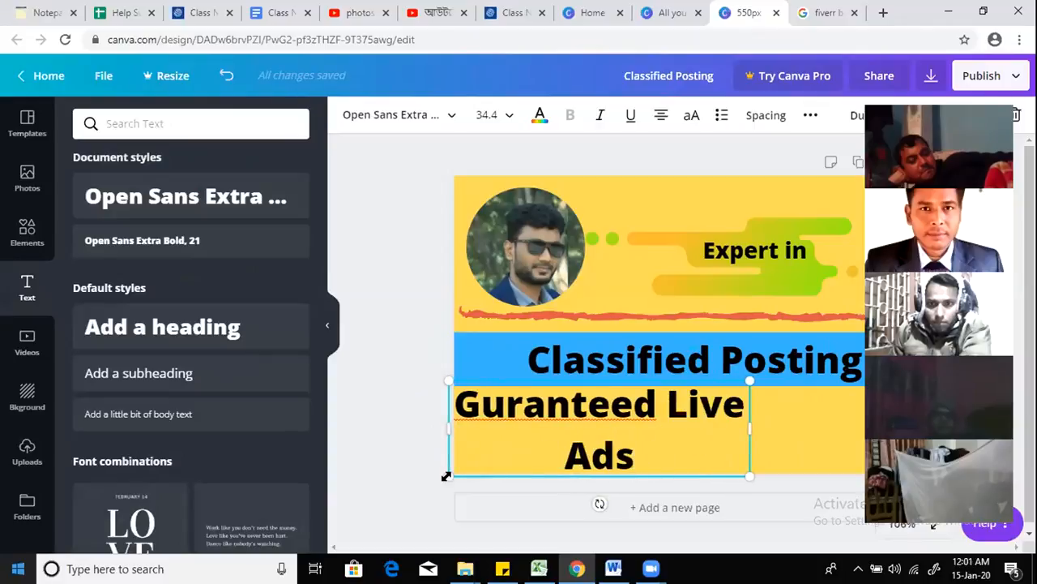
Step: Shrink the "Guranteed Live Ads" text to size 22.7, widen its box to fit one line, and place it under the blue strip's left part
{"action": "left_click_drag", "start_coordinate": [446, 477], "coordinate": [551, 442]}
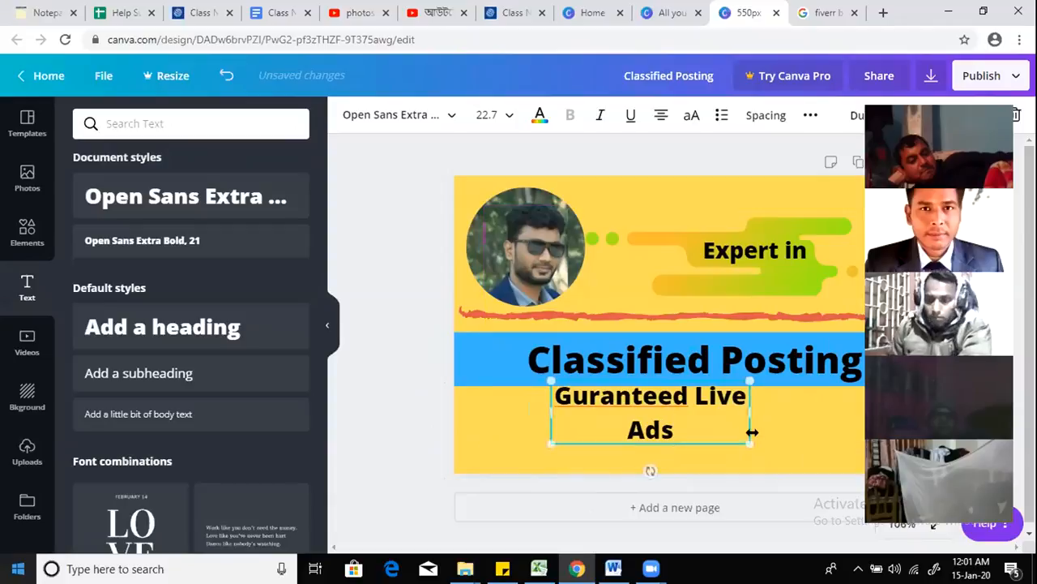
{"action": "left_click_drag", "start_coordinate": [752, 412], "coordinate": [820, 412]}
{"action": "left_click", "coordinate": [694, 423]}
{"action": "left_click_drag", "start_coordinate": [689, 396], "coordinate": [604, 411]}
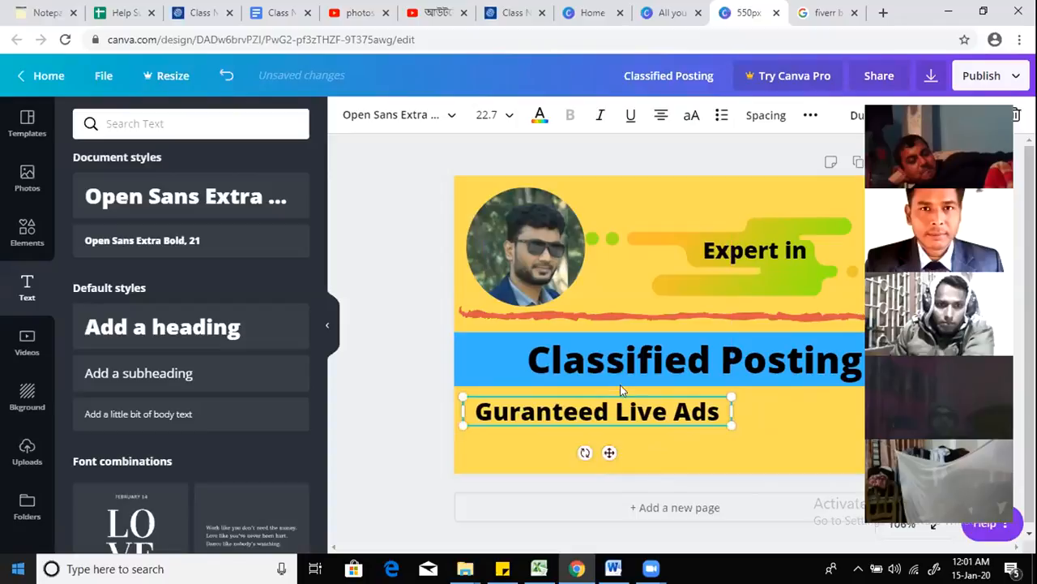
Step: Browse the English fonts for an alternative typeface for the "Guranteed Live Ads" line, dismissing the Canva Pro trial offer
{"action": "left_click", "coordinate": [454, 117]}
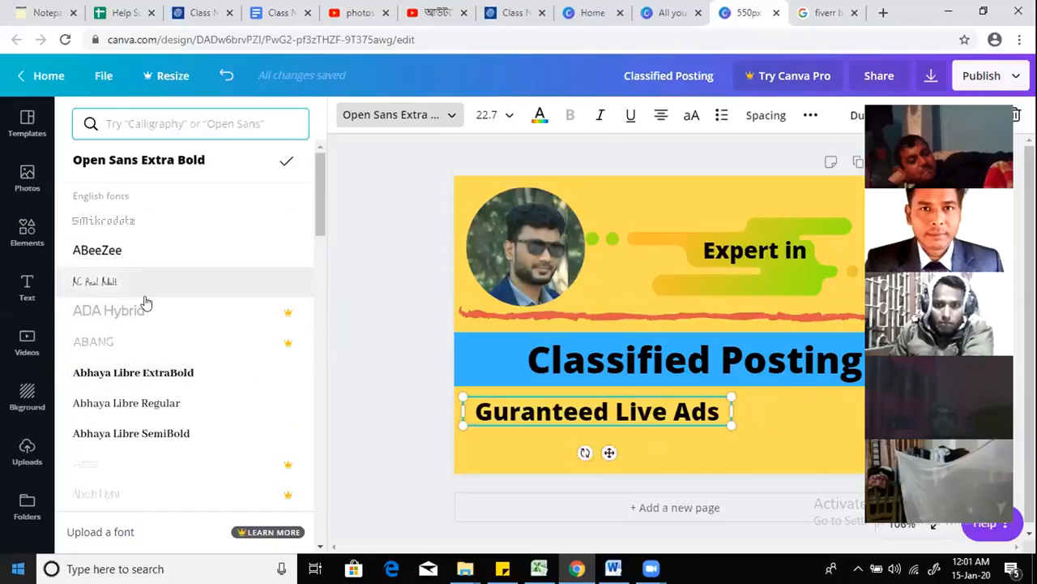
{"action": "scroll", "coordinate": [166, 359], "scroll_direction": "down", "scroll_amount": 3}
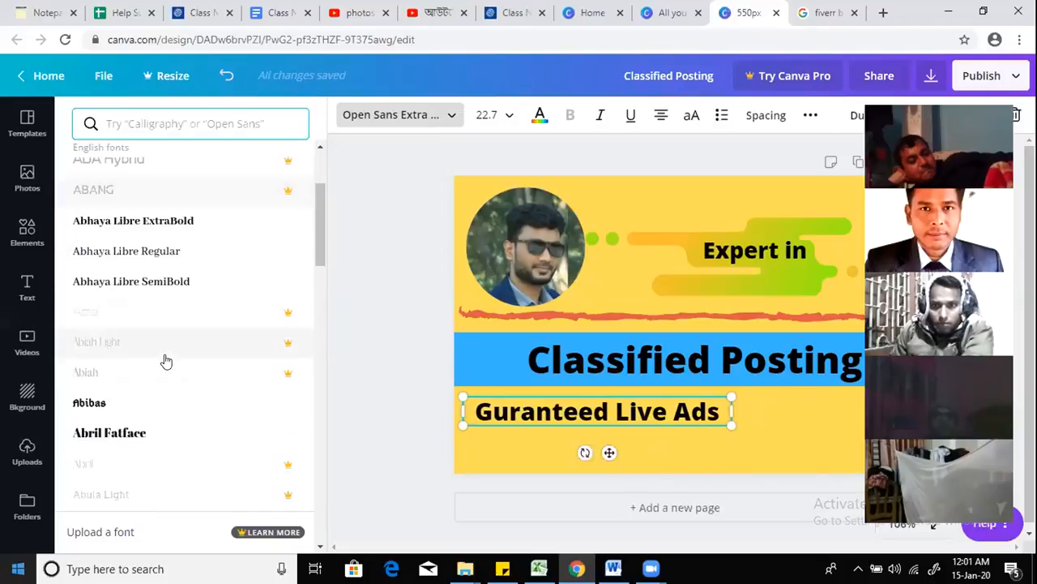
{"action": "scroll", "coordinate": [166, 360], "scroll_direction": "down", "scroll_amount": 5}
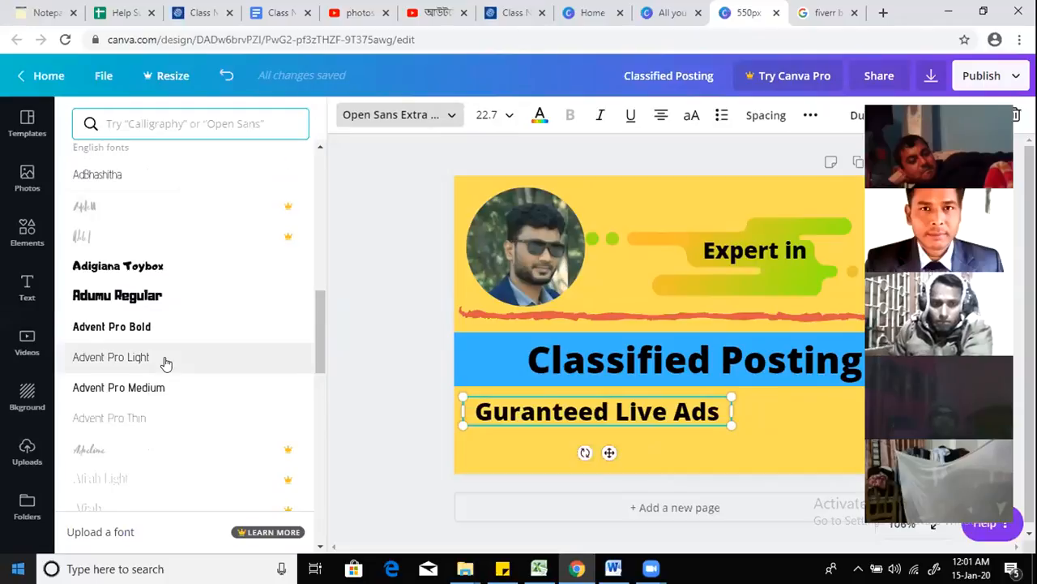
{"action": "scroll", "coordinate": [165, 381], "scroll_direction": "down", "scroll_amount": 1}
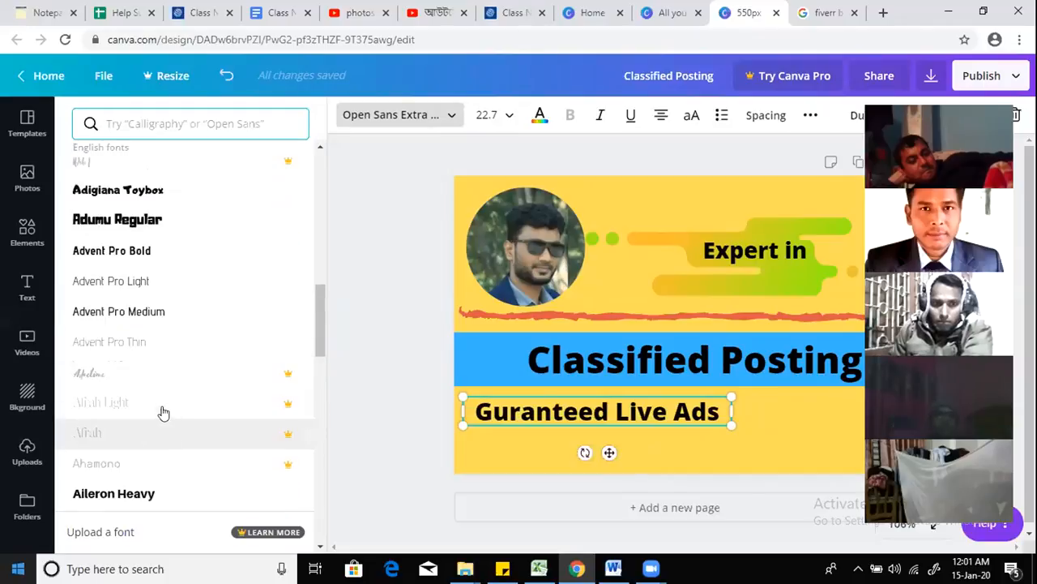
{"action": "left_click", "coordinate": [202, 383]}
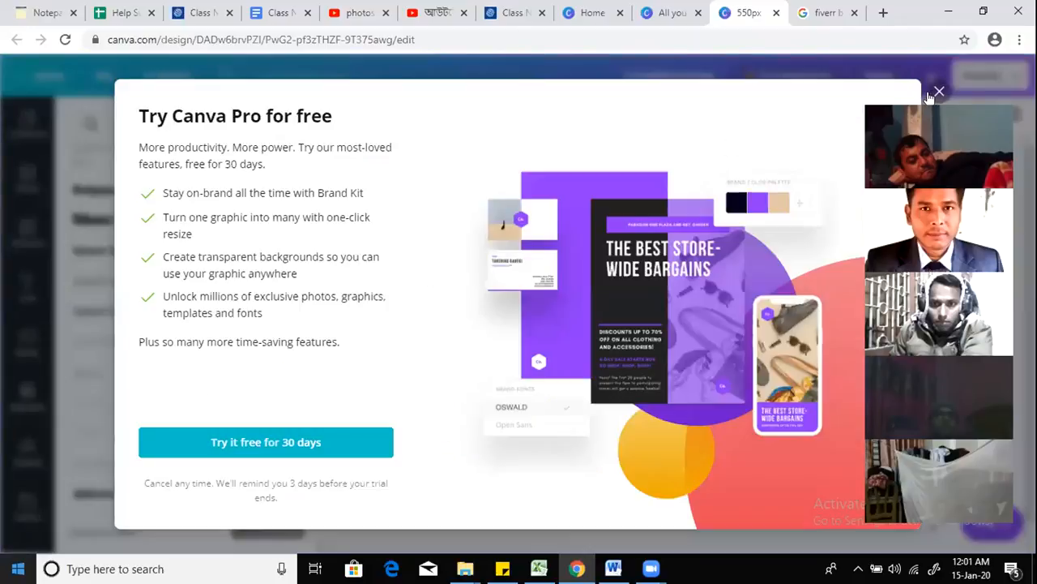
{"action": "left_click", "coordinate": [937, 91]}
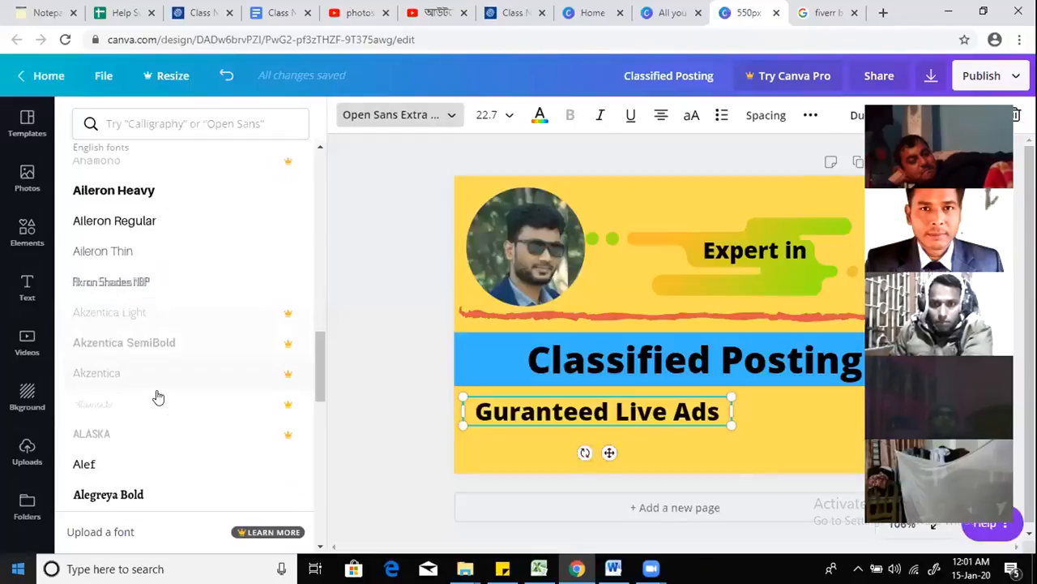
{"action": "scroll", "coordinate": [156, 393], "scroll_direction": "down", "scroll_amount": 2}
{"action": "scroll", "coordinate": [157, 387], "scroll_direction": "down", "scroll_amount": 2}
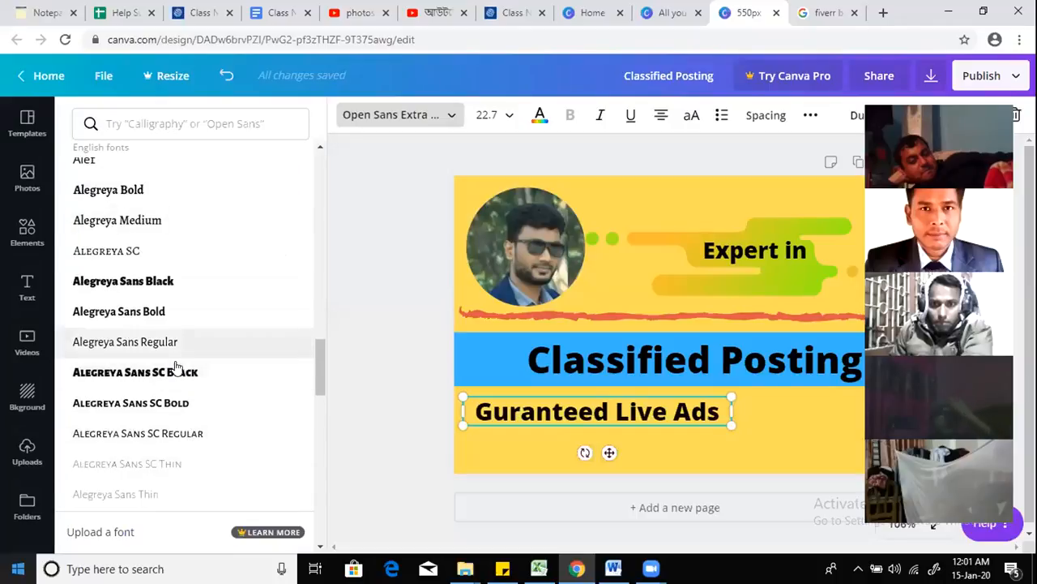
{"action": "scroll", "coordinate": [203, 405], "scroll_direction": "down", "scroll_amount": 3}
{"action": "scroll", "coordinate": [200, 424], "scroll_direction": "down", "scroll_amount": 2}
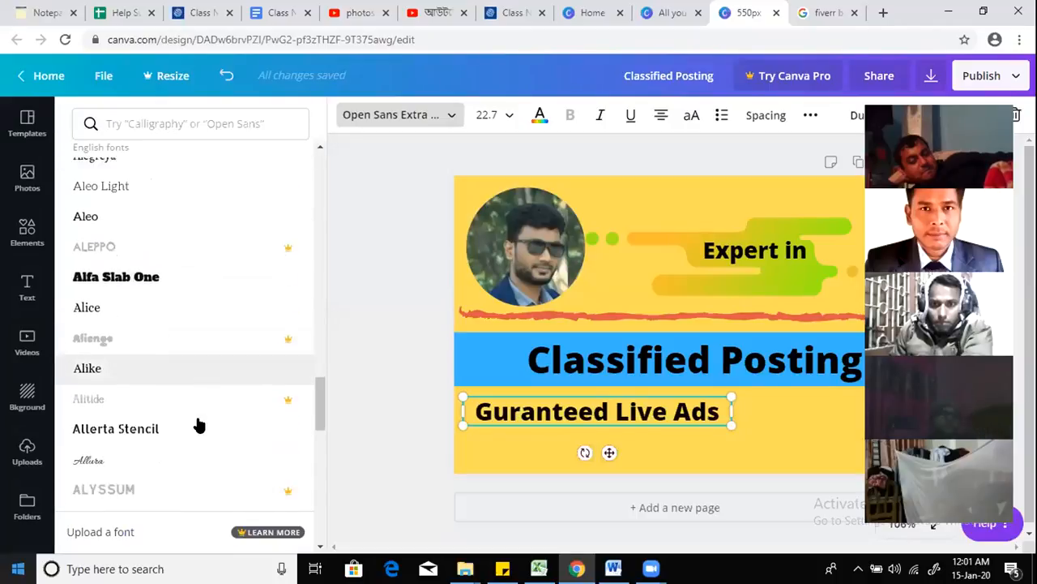
{"action": "scroll", "coordinate": [166, 446], "scroll_direction": "down", "scroll_amount": 2}
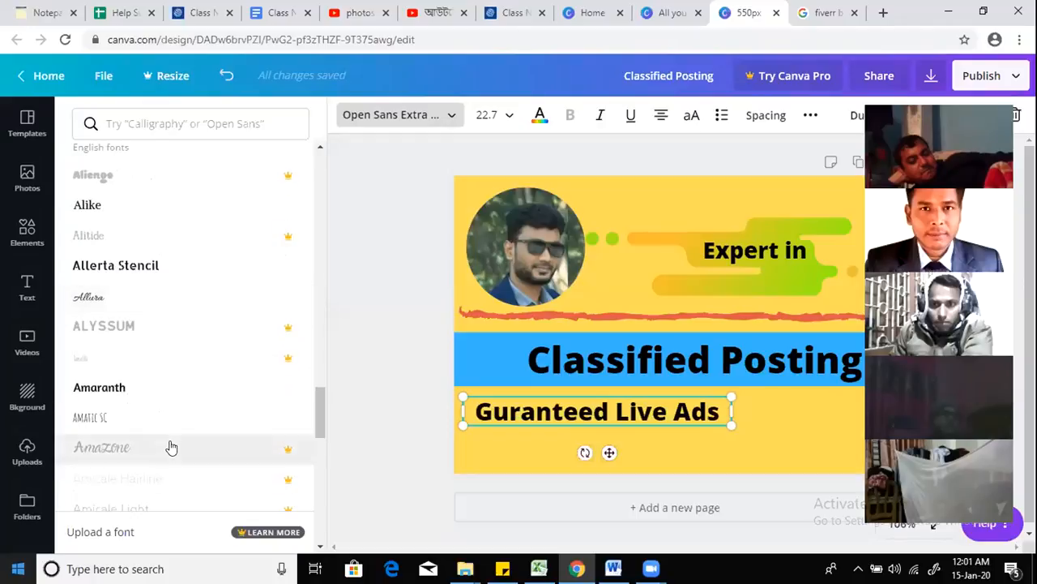
{"action": "scroll", "coordinate": [170, 462], "scroll_direction": "down", "scroll_amount": 4}
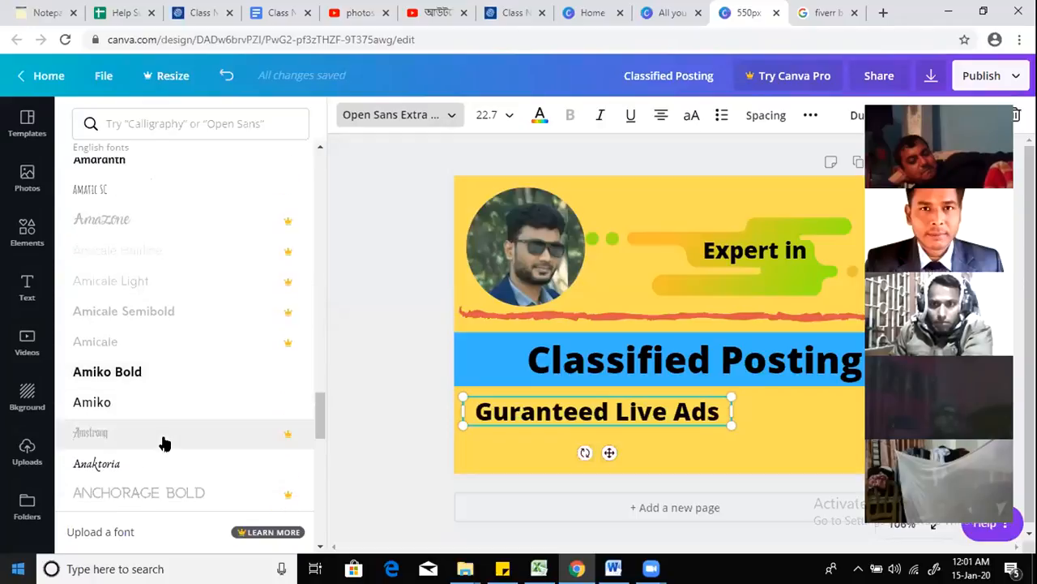
Step: Try the Anaktoria font on the "Guranteed Live Ads" text, and set its font to Atma Bold
{"action": "left_click", "coordinate": [96, 387]}
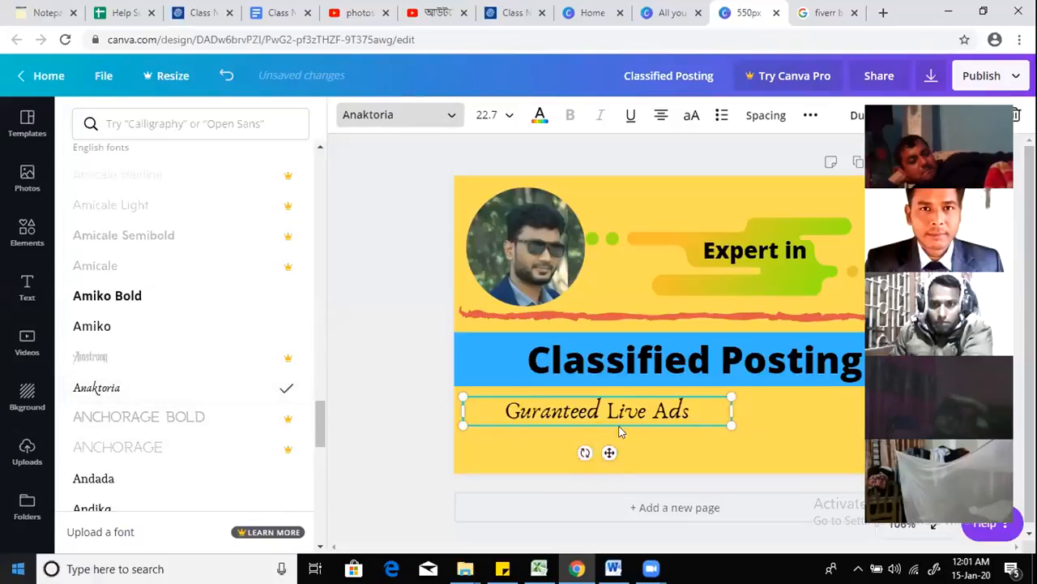
{"action": "scroll", "coordinate": [170, 430], "scroll_direction": "down", "scroll_amount": 4}
{"action": "scroll", "coordinate": [172, 431], "scroll_direction": "down", "scroll_amount": 3}
{"action": "scroll", "coordinate": [170, 434], "scroll_direction": "down", "scroll_amount": 4}
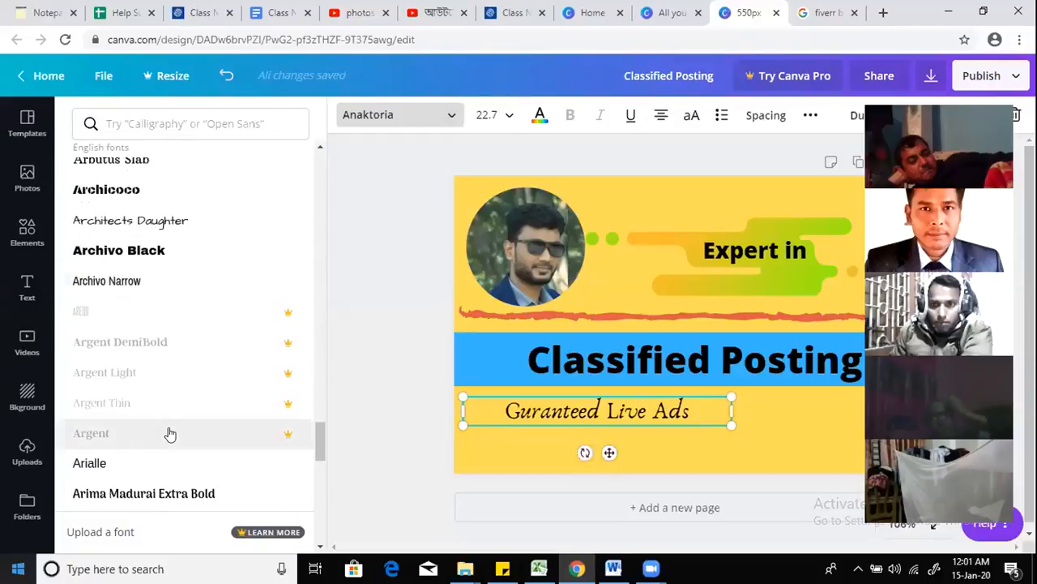
{"action": "scroll", "coordinate": [170, 434], "scroll_direction": "down", "scroll_amount": 8}
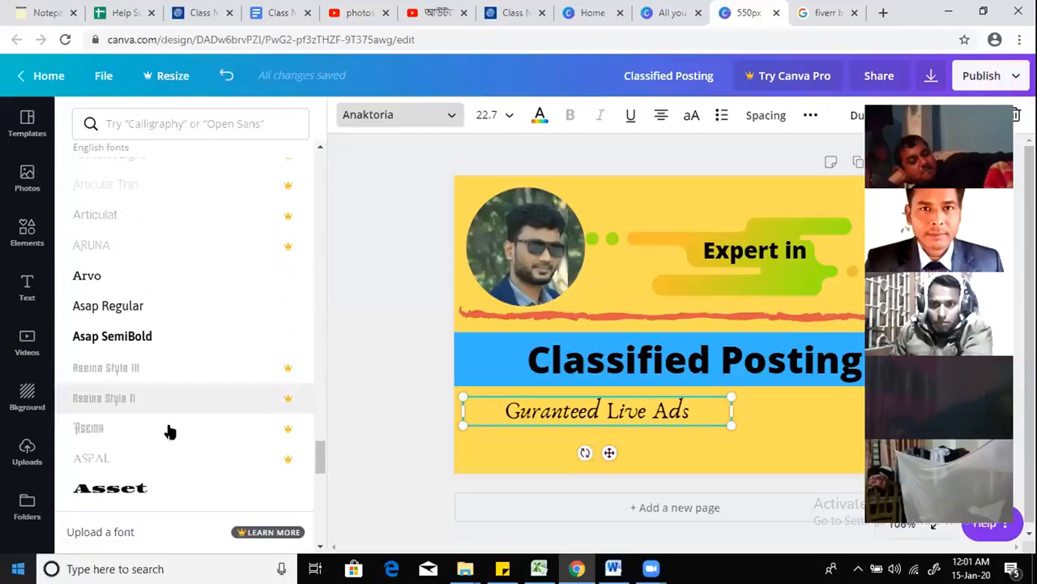
{"action": "scroll", "coordinate": [170, 432], "scroll_direction": "down", "scroll_amount": 5}
{"action": "scroll", "coordinate": [167, 430], "scroll_direction": "up", "scroll_amount": 2}
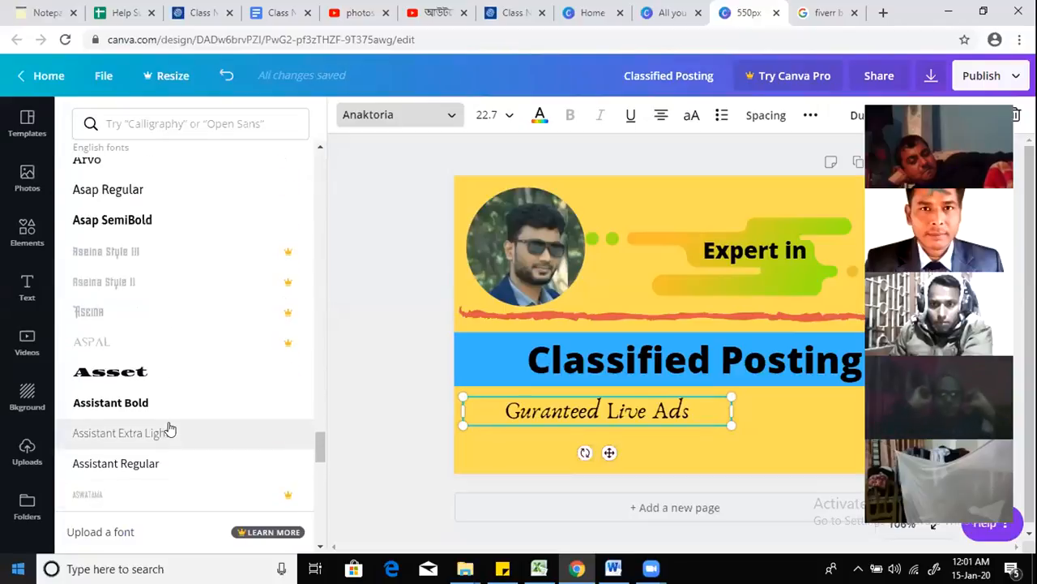
{"action": "scroll", "coordinate": [168, 428], "scroll_direction": "up", "scroll_amount": 2}
{"action": "scroll", "coordinate": [169, 428], "scroll_direction": "down", "scroll_amount": 6}
{"action": "scroll", "coordinate": [168, 427], "scroll_direction": "down", "scroll_amount": 5}
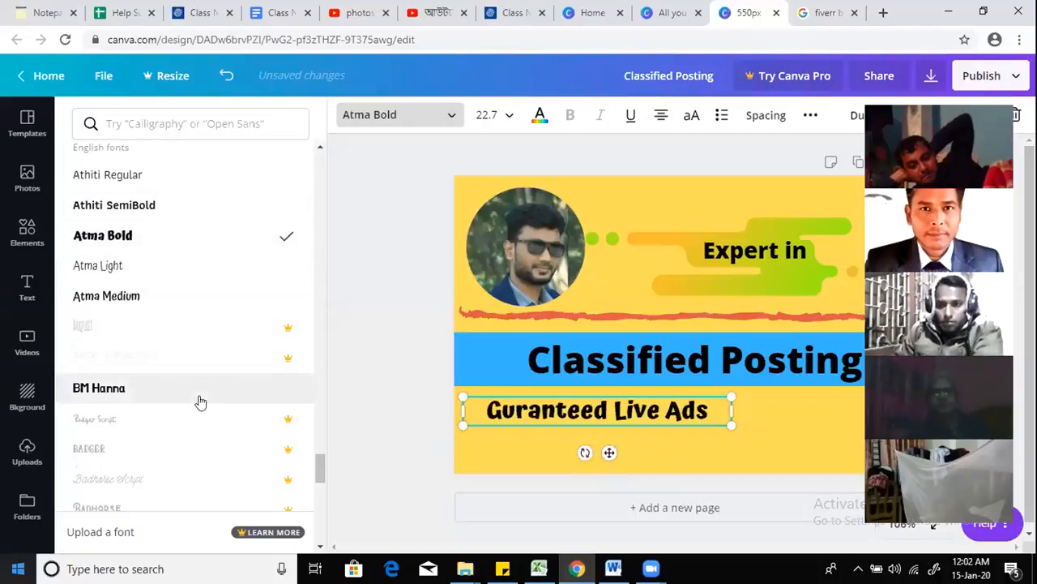
Step: Colour the "Guranteed Live Ads" text with the bright green from the document colours
{"action": "left_click", "coordinate": [540, 115]}
{"action": "left_click", "coordinate": [169, 266]}
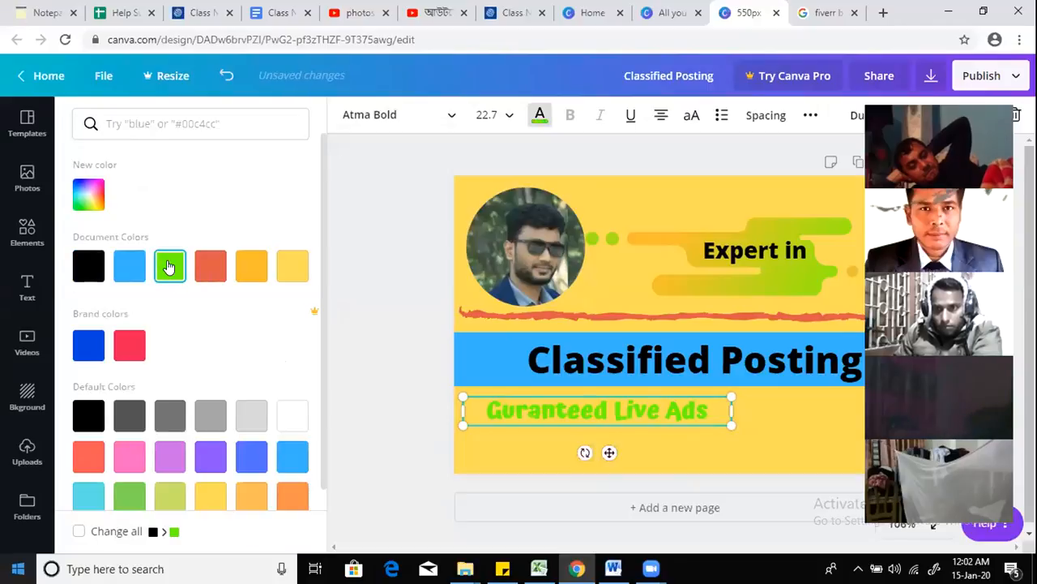
{"action": "left_click", "coordinate": [564, 412]}
{"action": "left_click", "coordinate": [523, 452]}
{"action": "left_click", "coordinate": [414, 420]}
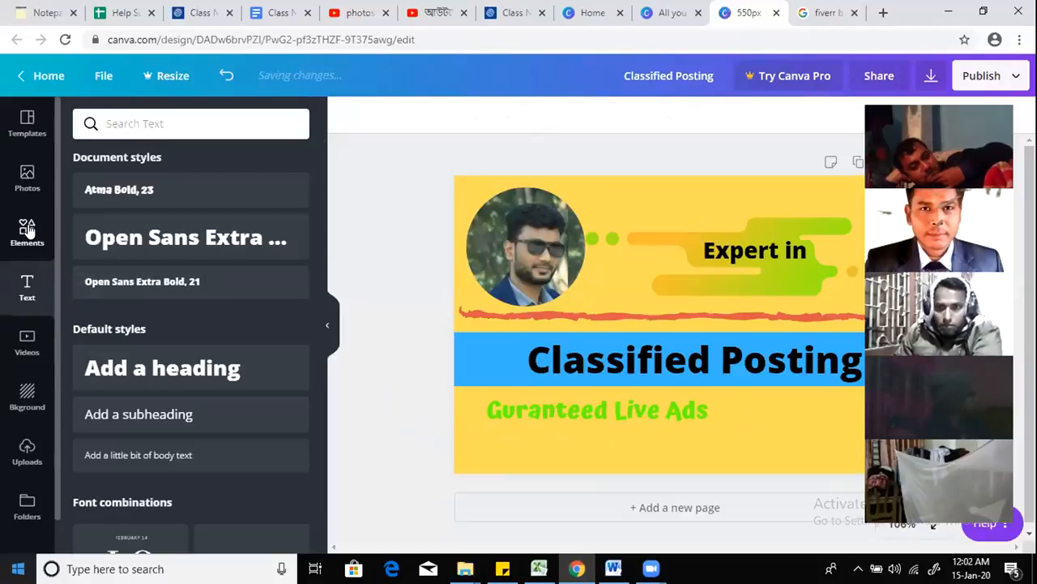
Step: Add a single-cell grid and shrink it to a narrow band behind the "Guranteed Live Ads" text
{"action": "left_click", "coordinate": [27, 229]}
{"action": "scroll", "coordinate": [234, 311], "scroll_direction": "down", "scroll_amount": 3}
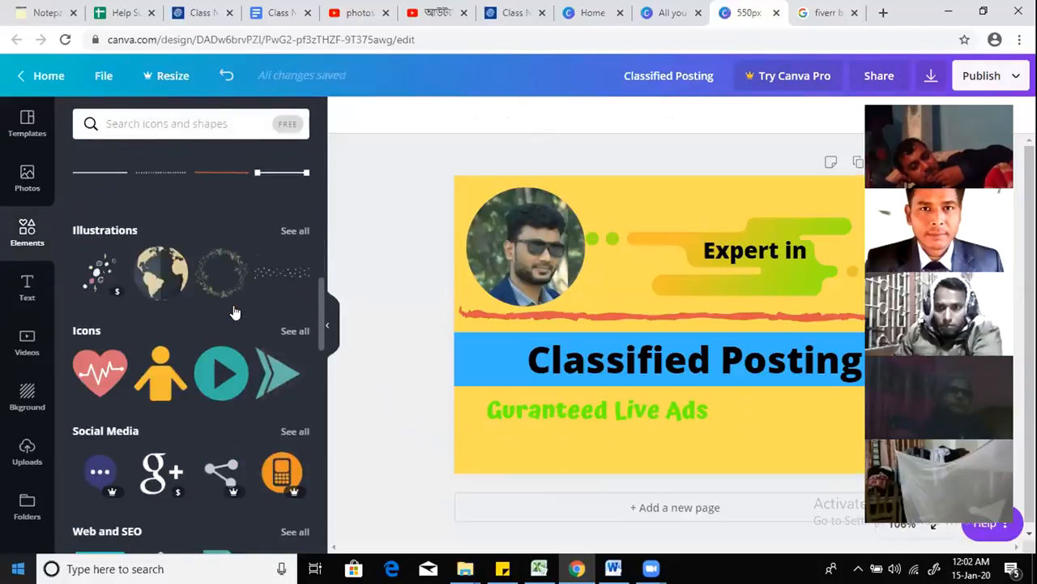
{"action": "scroll", "coordinate": [227, 311], "scroll_direction": "up", "scroll_amount": 7}
{"action": "scroll", "coordinate": [213, 312], "scroll_direction": "up", "scroll_amount": 2}
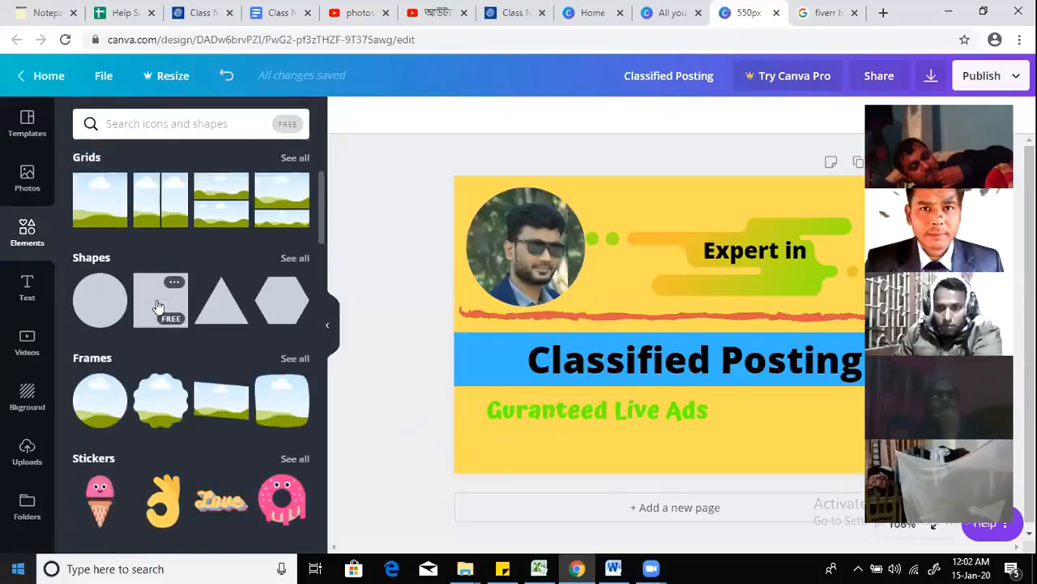
{"action": "left_click", "coordinate": [93, 327]}
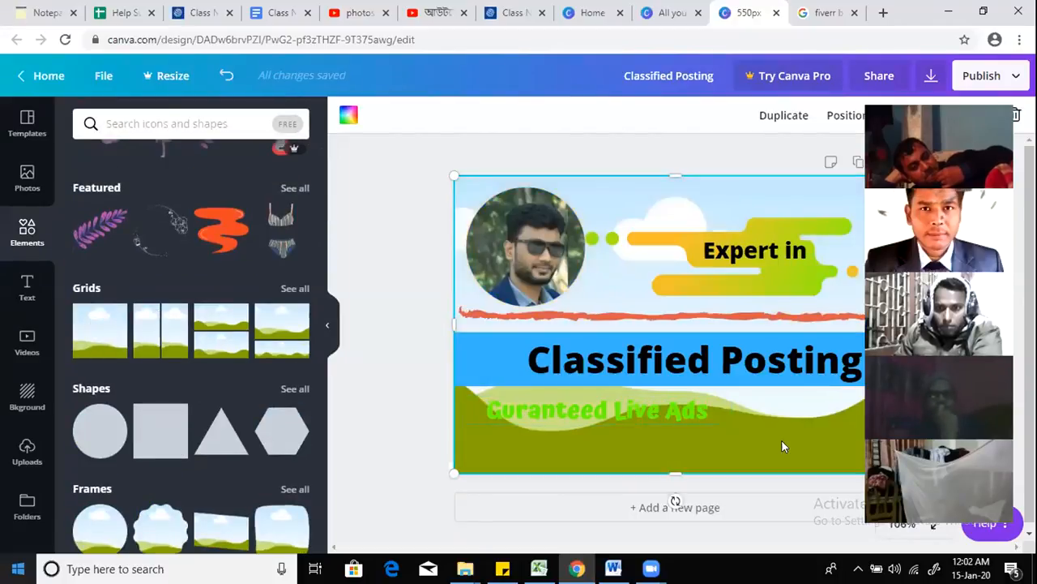
{"action": "left_click_drag", "start_coordinate": [452, 173], "coordinate": [571, 405]}
{"action": "mouse_move", "coordinate": [703, 406]}
{"action": "left_mouse_down"}
{"action": "mouse_move", "coordinate": [717, 404]}
{"action": "mouse_move", "coordinate": [697, 411]}
{"action": "left_mouse_up"}
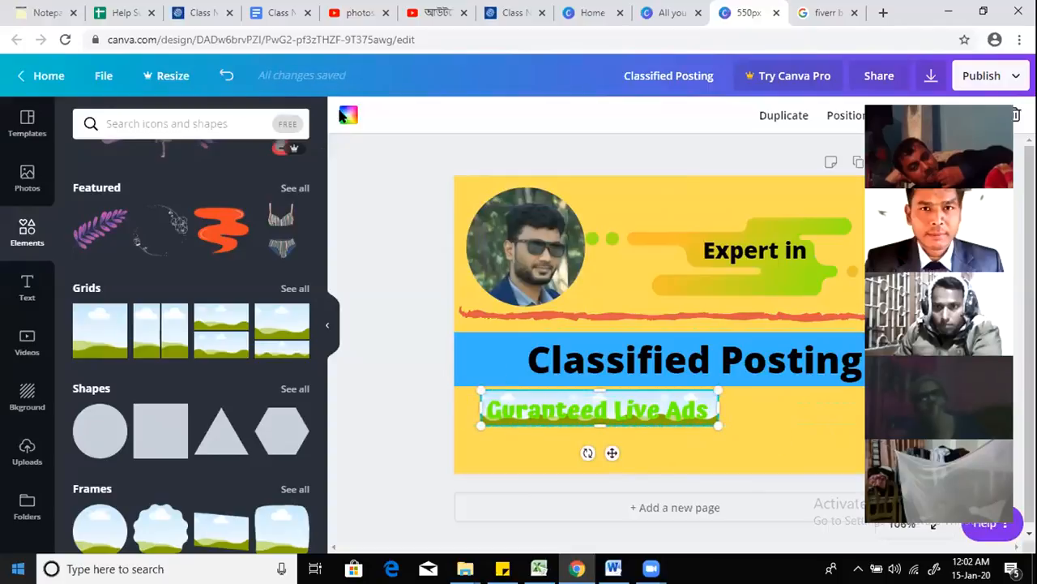
Step: Fill the grid band behind "Guranteed Live Ads" with the orange-red document colour
{"action": "left_click", "coordinate": [349, 115]}
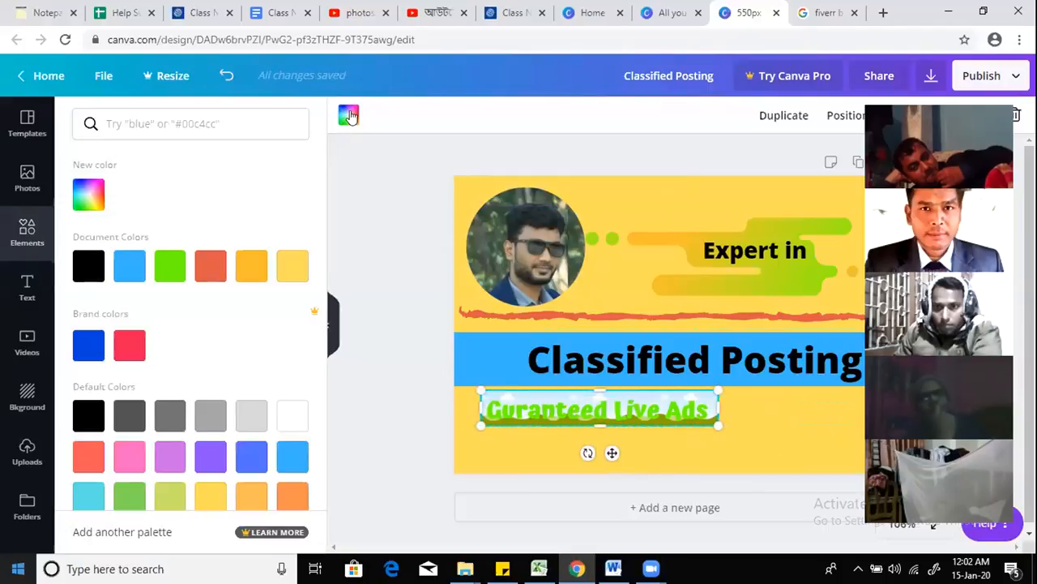
{"action": "left_click", "coordinate": [209, 270]}
{"action": "left_click", "coordinate": [380, 403]}
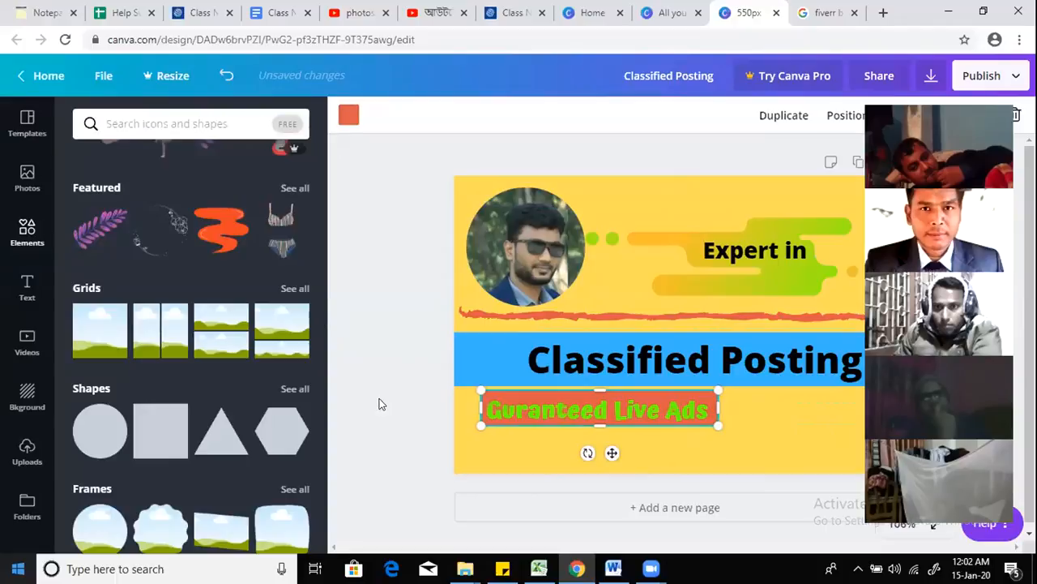
{"action": "left_click", "coordinate": [755, 440]}
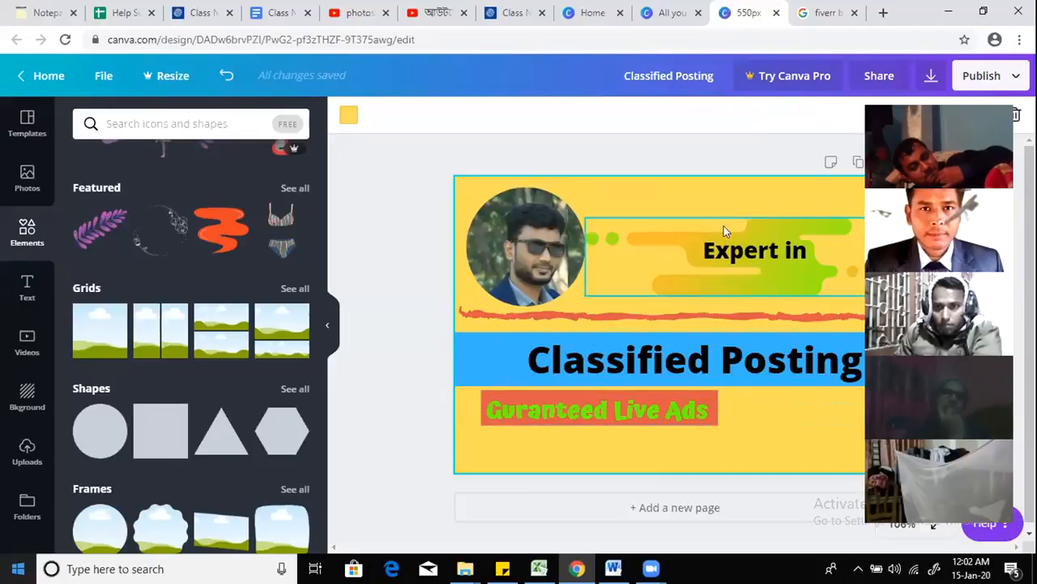
{"action": "left_click", "coordinate": [634, 365]}
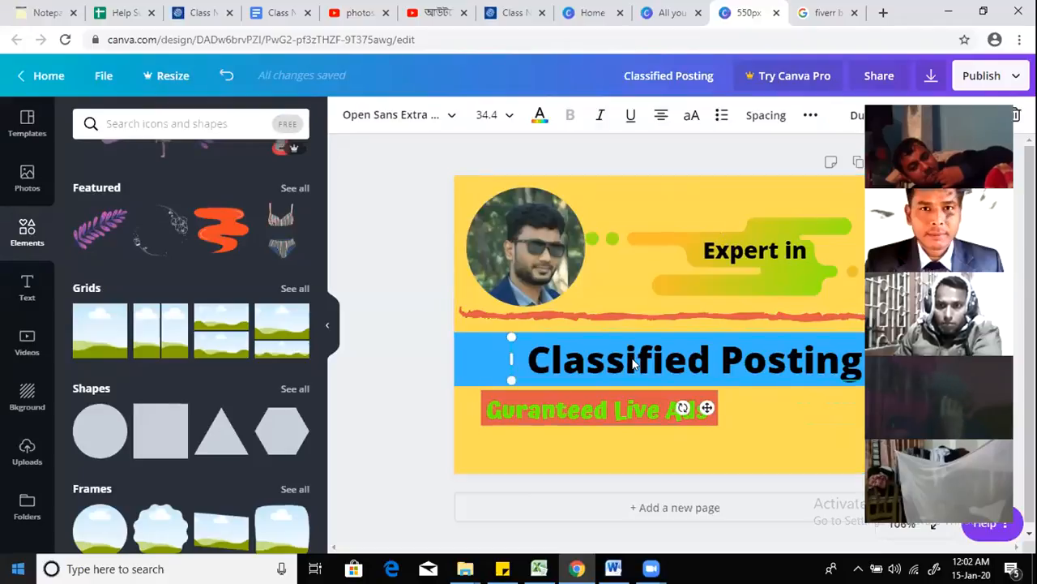
{"action": "left_click", "coordinate": [450, 114]}
{"action": "left_click", "coordinate": [404, 261]}
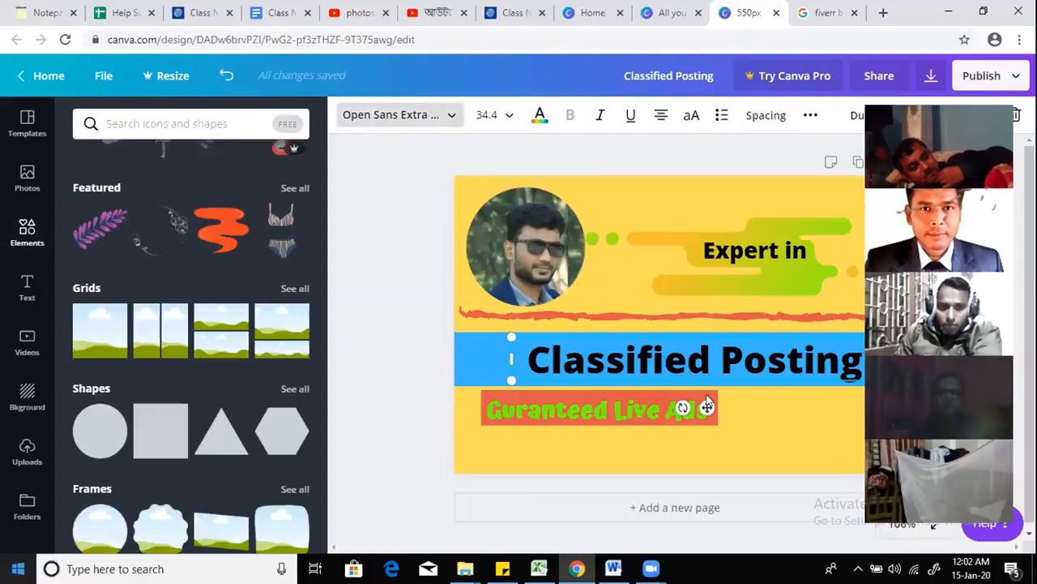
{"action": "left_click", "coordinate": [478, 355]}
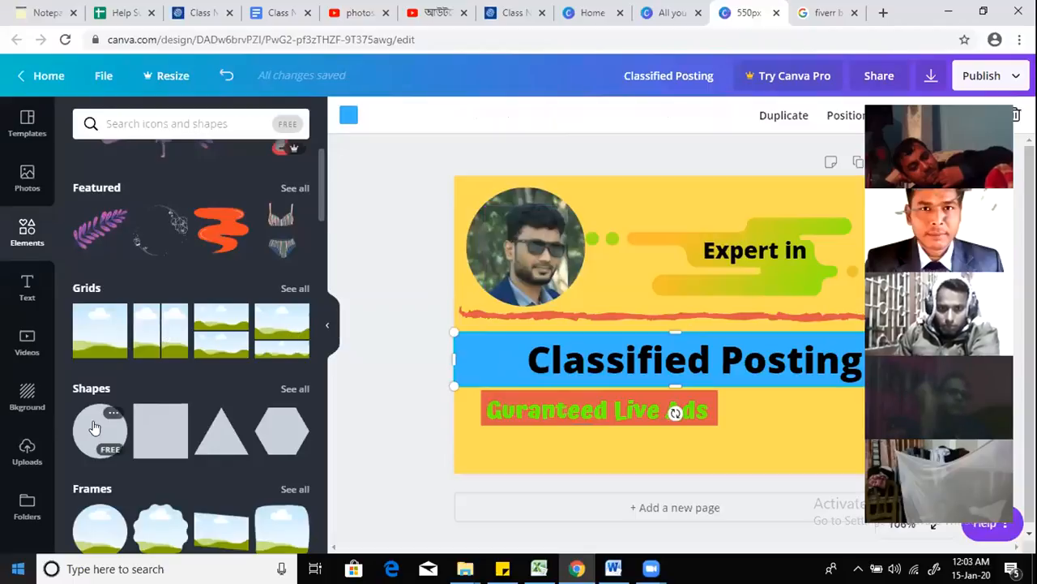
Step: Add a circle shape, shrink it, and place it below the blue band beside the "Guranteed Live Ads" text
{"action": "left_click", "coordinate": [120, 425]}
{"action": "left_click_drag", "start_coordinate": [642, 365], "coordinate": [713, 297]}
{"action": "left_click_drag", "start_coordinate": [741, 246], "coordinate": [794, 407]}
{"action": "left_click_drag", "start_coordinate": [763, 451], "coordinate": [808, 421]}
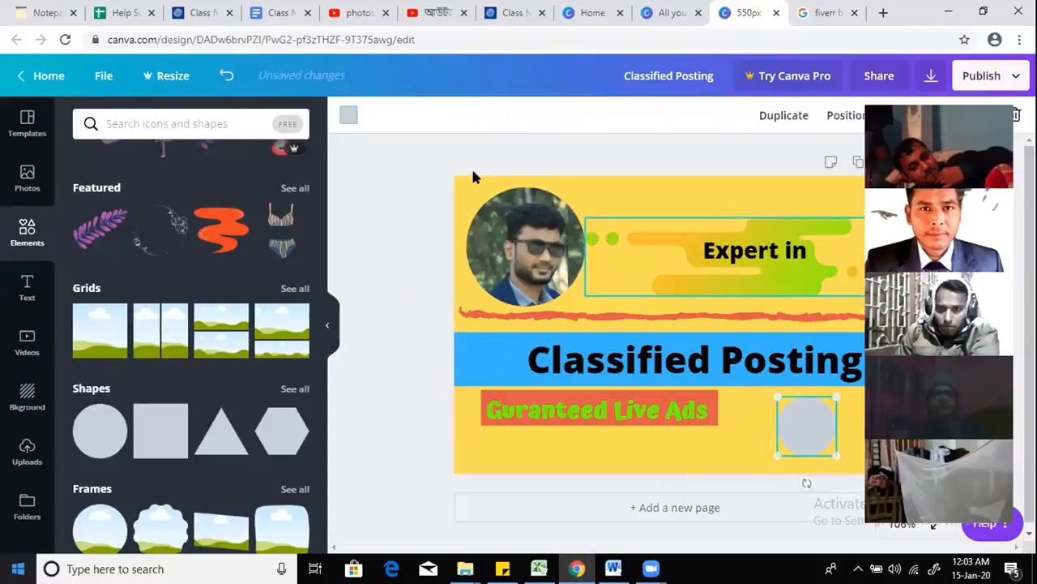
Step: Fill the circle with the red brand colour and make it slightly smaller
{"action": "left_click", "coordinate": [348, 115]}
{"action": "left_click", "coordinate": [130, 385]}
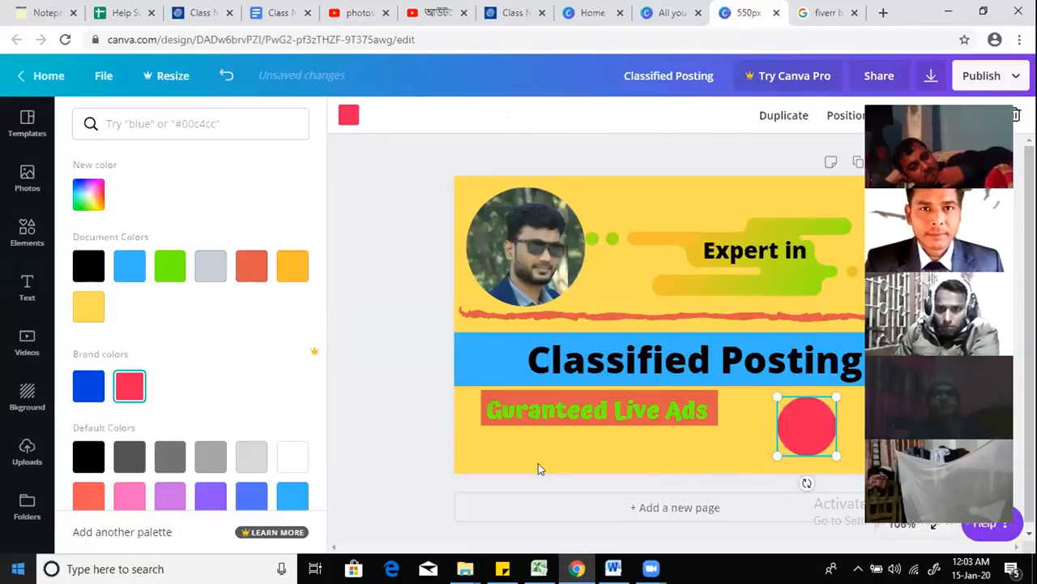
{"action": "left_click", "coordinate": [805, 439]}
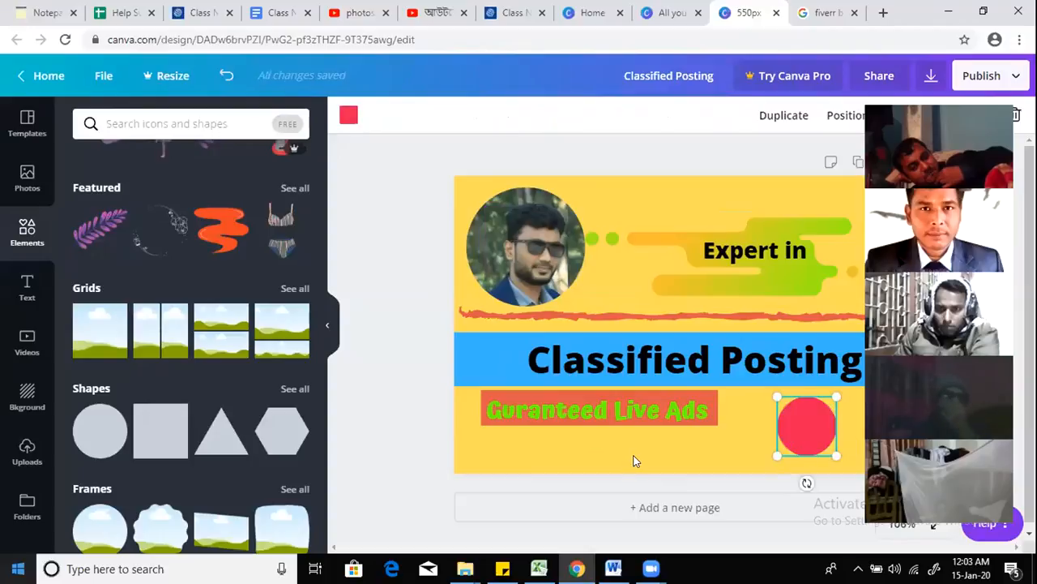
{"action": "left_click", "coordinate": [797, 468]}
{"action": "left_click", "coordinate": [795, 430]}
{"action": "left_click_drag", "start_coordinate": [809, 424], "coordinate": [788, 436]}
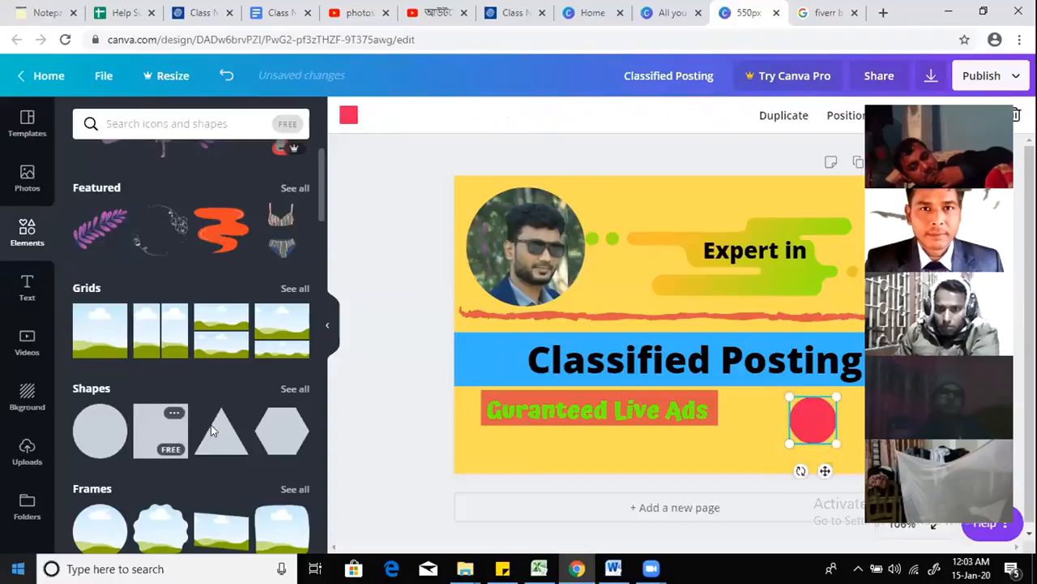
Step: Add a small slanted rectangular frame beside the circle and fill it with the same red as the circle
{"action": "scroll", "coordinate": [215, 425], "scroll_direction": "down", "scroll_amount": 2}
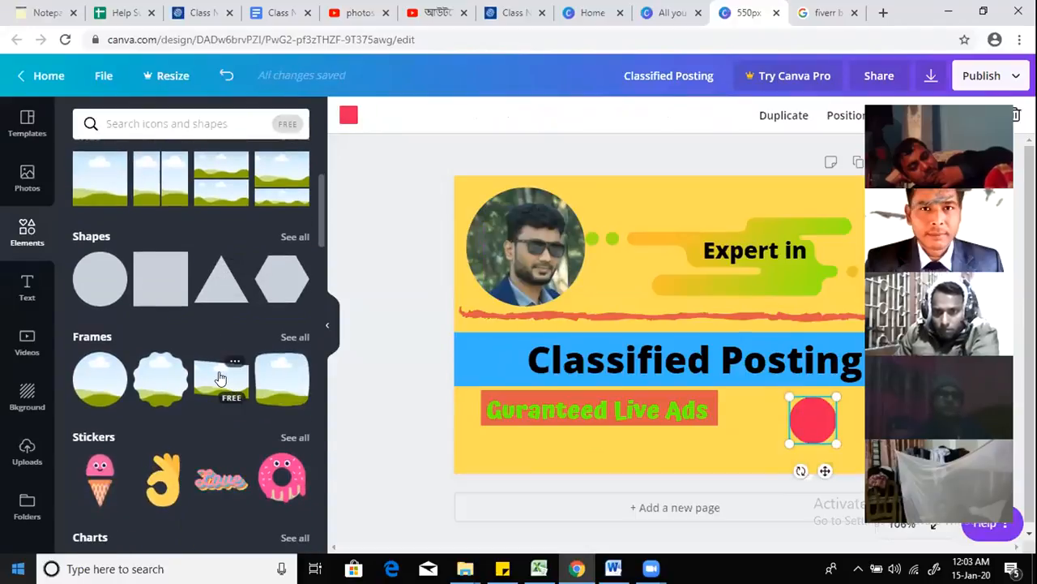
{"action": "left_click", "coordinate": [220, 378]}
{"action": "left_click_drag", "start_coordinate": [625, 317], "coordinate": [742, 455]}
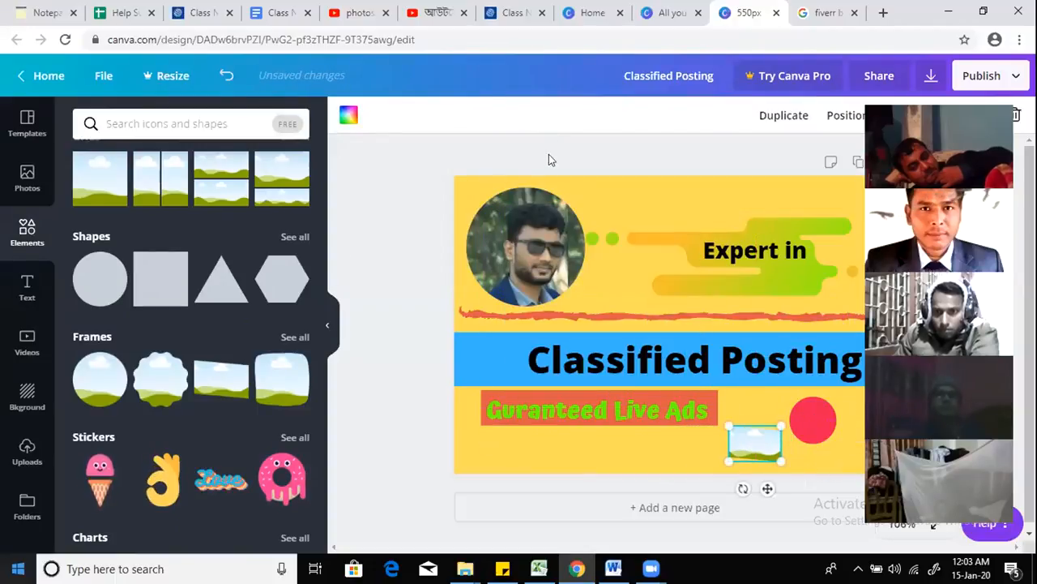
{"action": "left_click", "coordinate": [349, 115]}
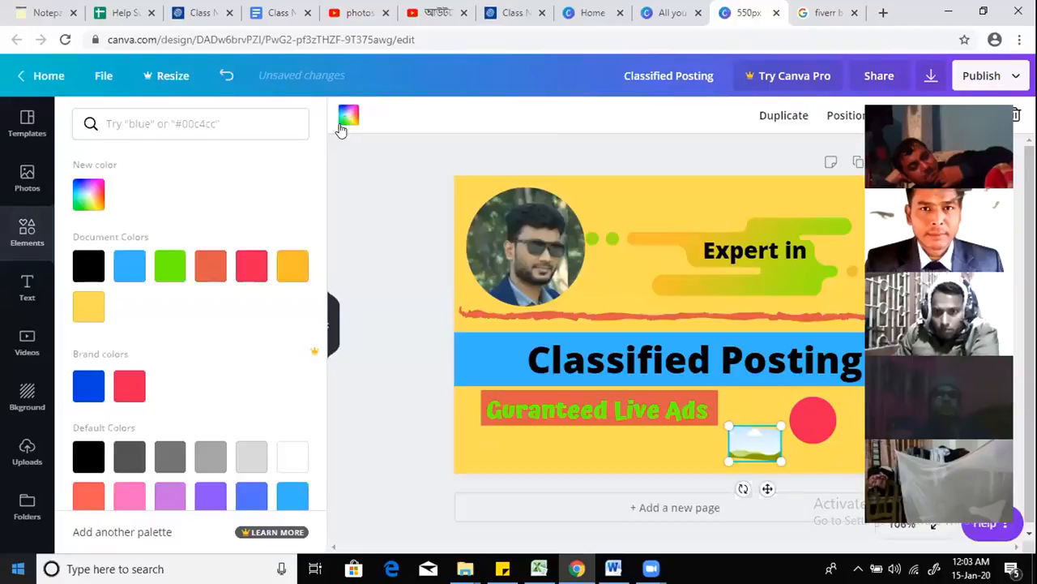
{"action": "left_click", "coordinate": [172, 266]}
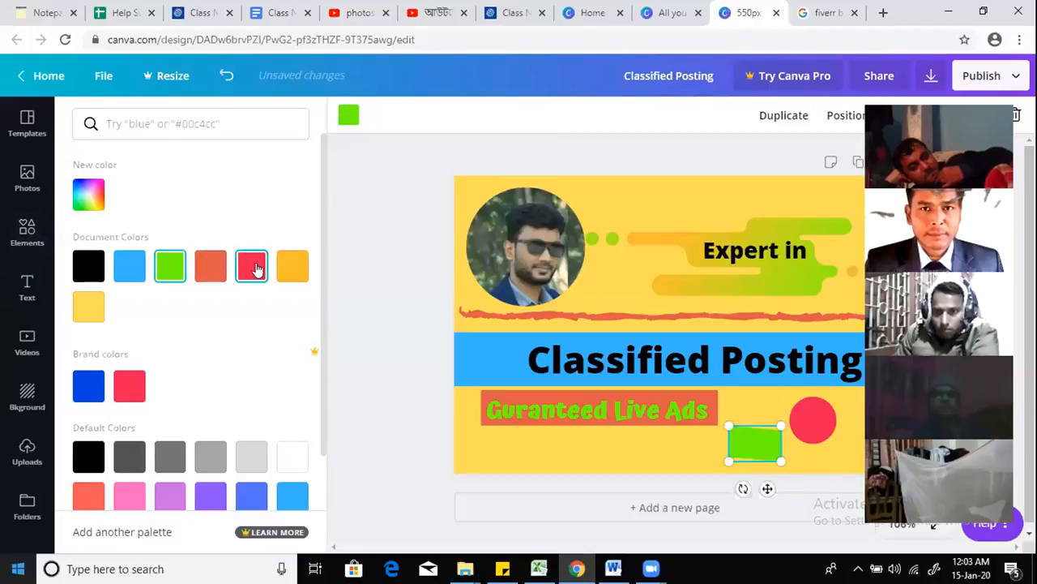
{"action": "left_click", "coordinate": [251, 266]}
{"action": "left_click", "coordinate": [758, 440]}
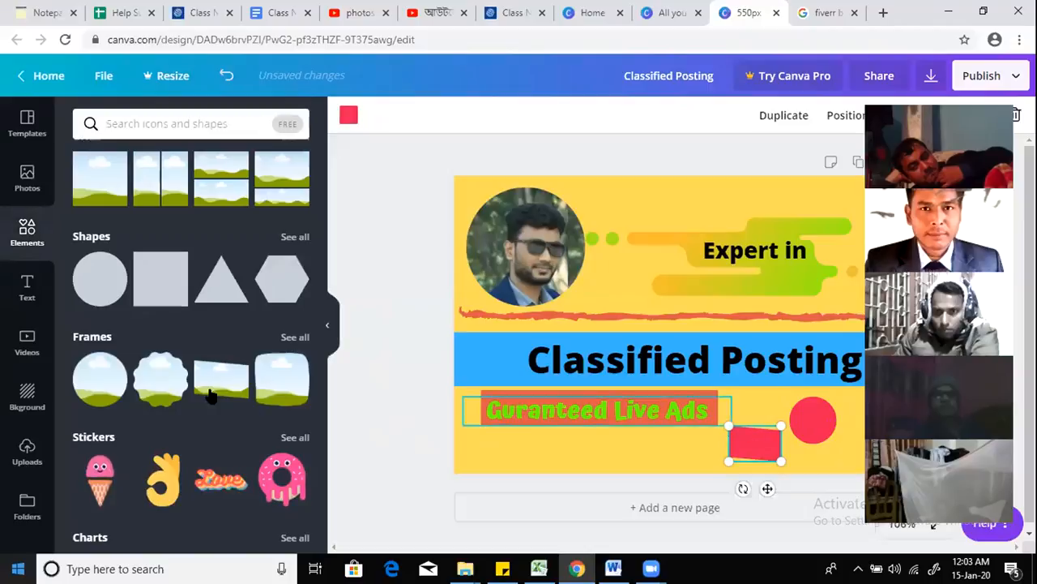
Step: Try the ice cream cone sticker on the design and delete it
{"action": "scroll", "coordinate": [194, 420], "scroll_direction": "down", "scroll_amount": 1}
{"action": "scroll", "coordinate": [194, 420], "scroll_direction": "down", "scroll_amount": 3}
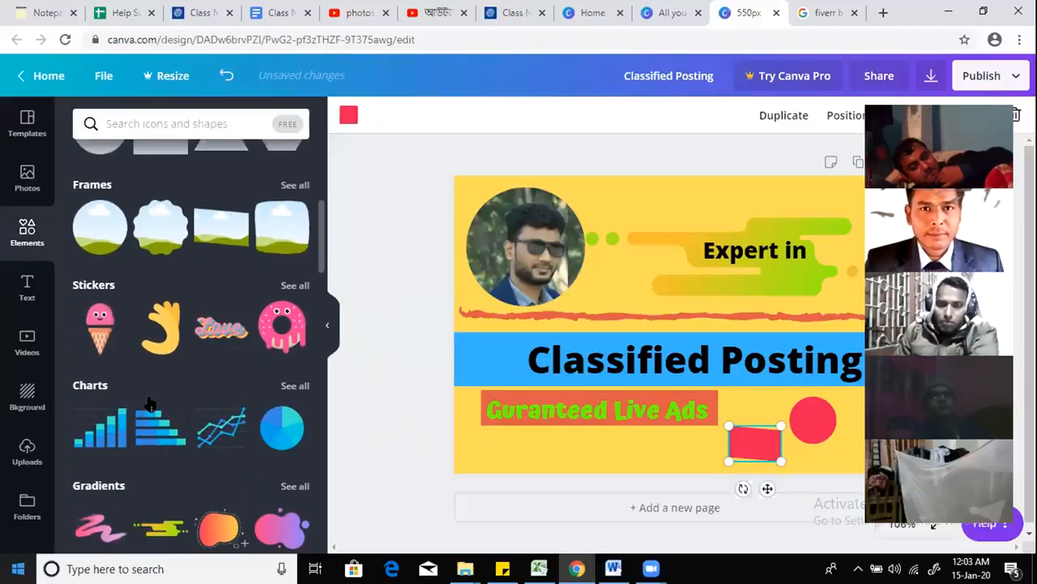
{"action": "left_click", "coordinate": [99, 323]}
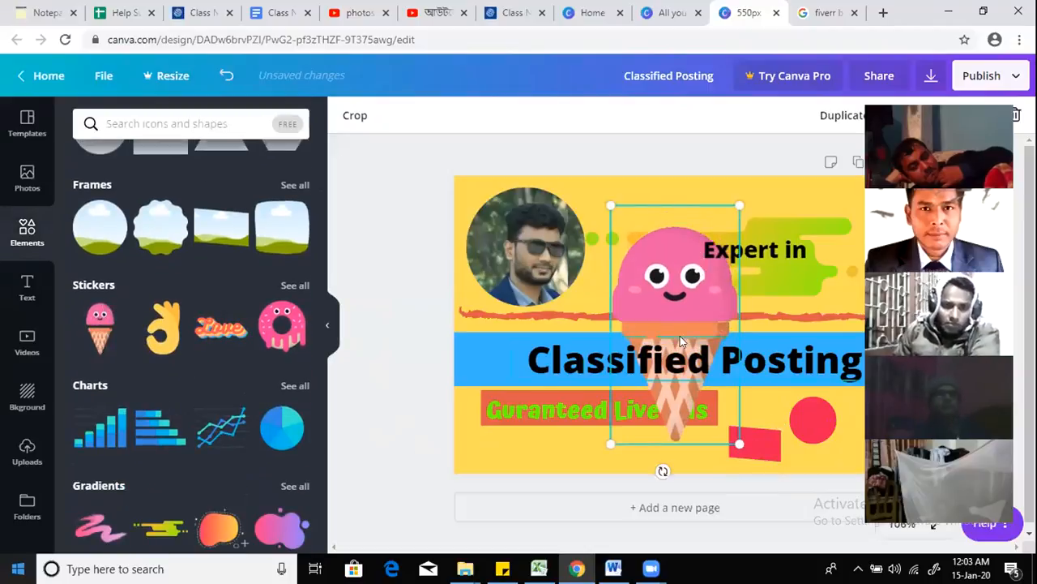
{"action": "key", "text": "Delete"}
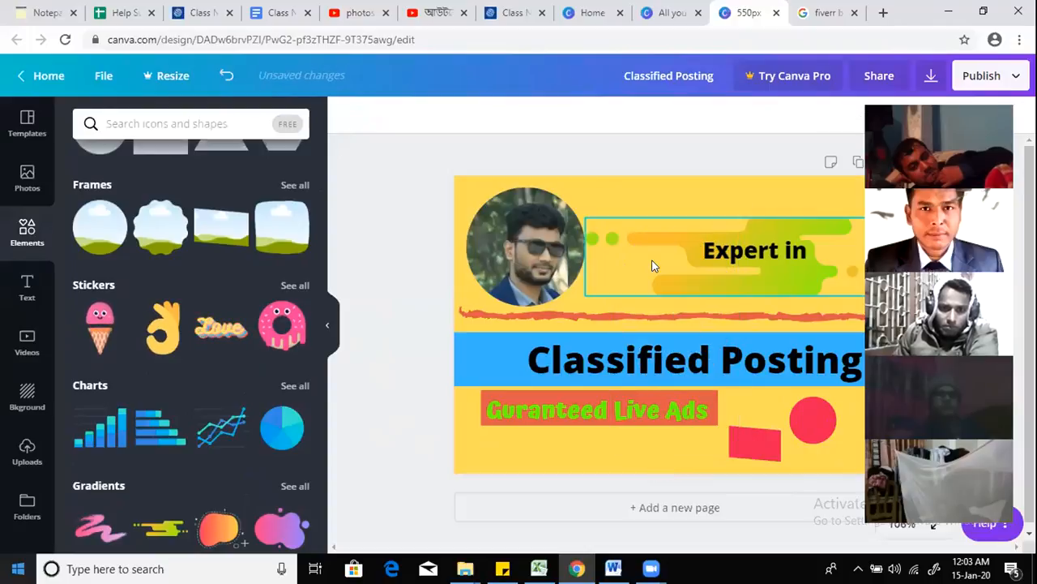
Step: Add the pink brush-stroke gradient, shrink it, and move it next to the red circle
{"action": "scroll", "coordinate": [184, 355], "scroll_direction": "down", "scroll_amount": 3}
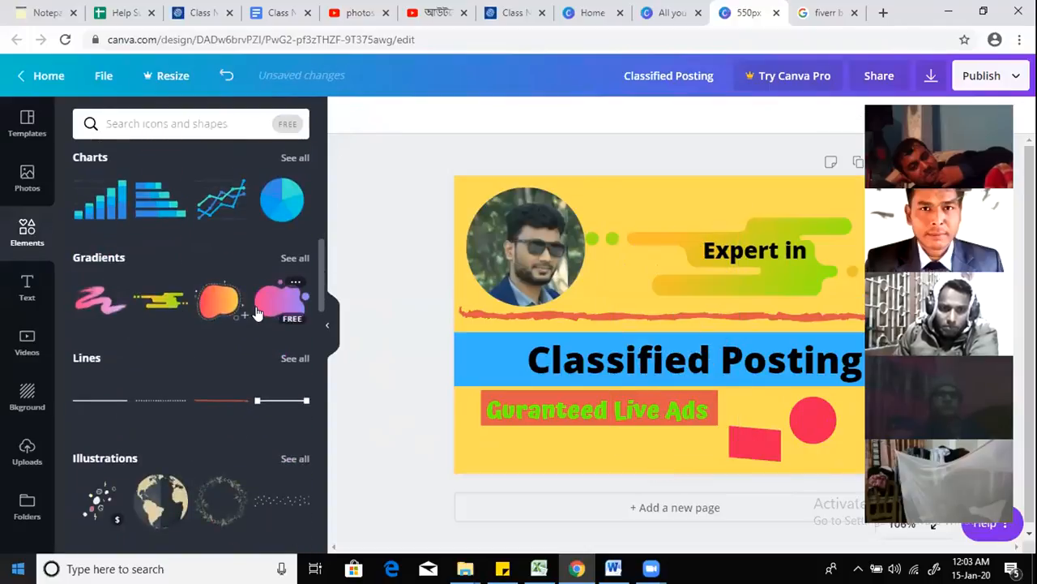
{"action": "left_click", "coordinate": [103, 304]}
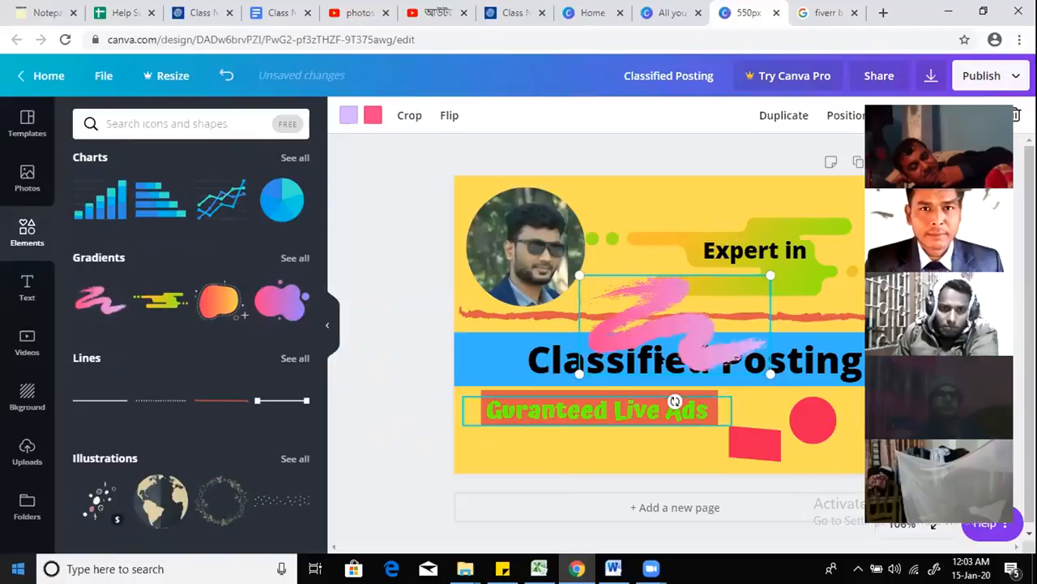
{"action": "left_click_drag", "start_coordinate": [675, 308], "coordinate": [605, 432]}
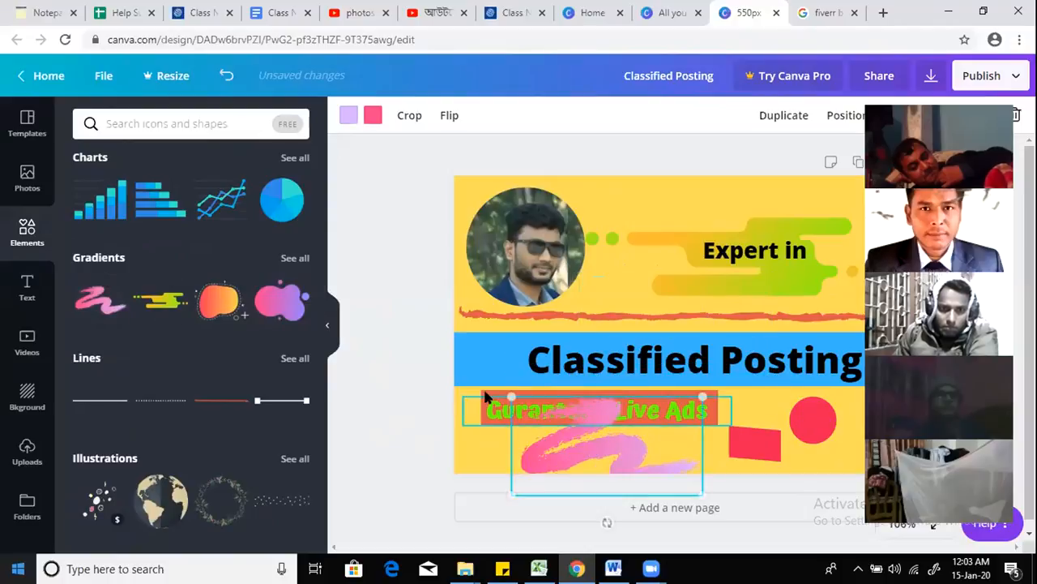
{"action": "left_click_drag", "start_coordinate": [534, 416], "coordinate": [851, 438]}
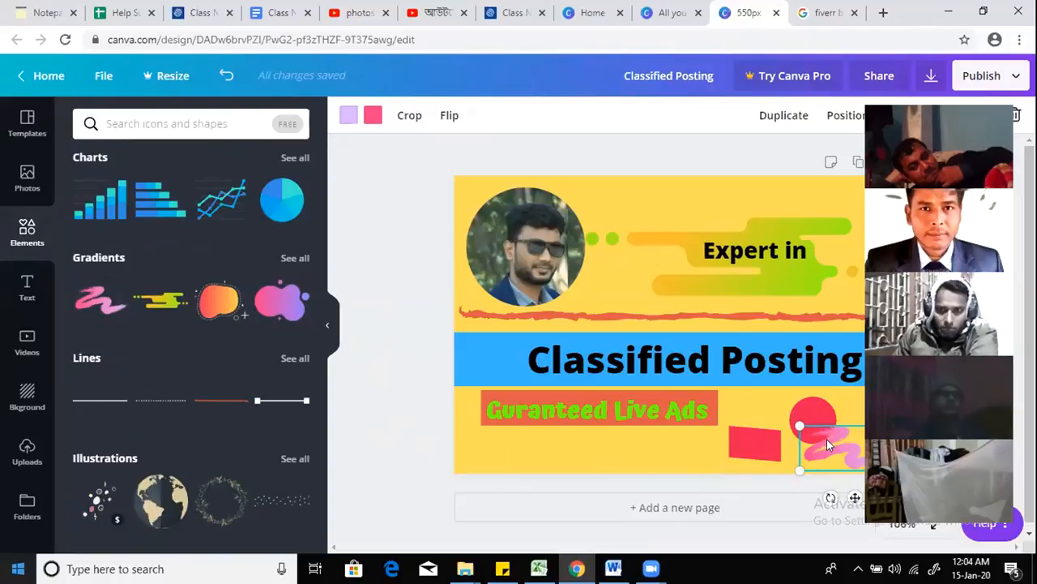
Step: Delete the pink brush stroke, the red circle and the red slanted frame from the design
{"action": "key", "text": "Delete"}
{"action": "left_click", "coordinate": [795, 422]}
{"action": "key", "text": "Delete"}
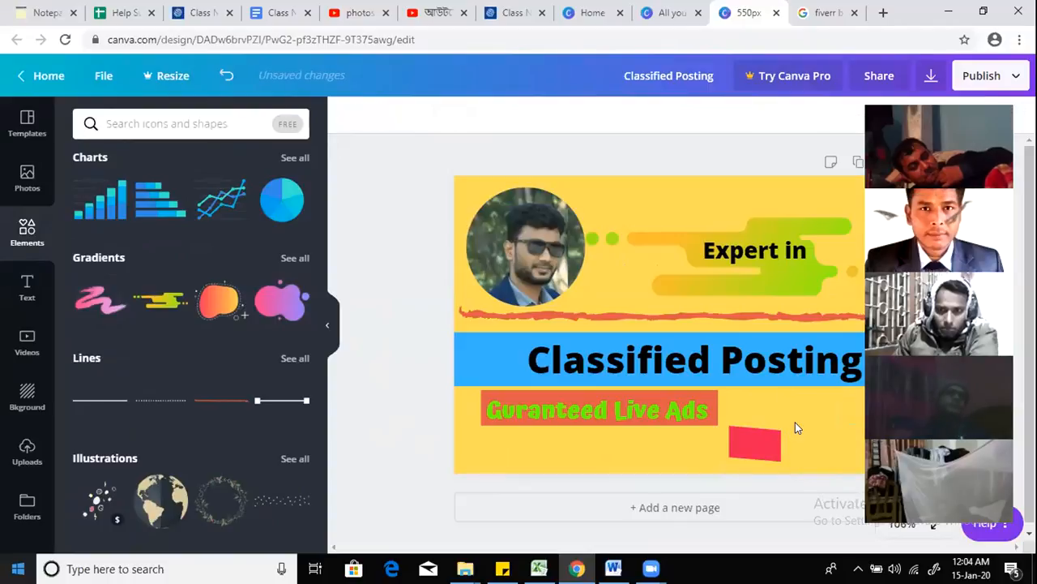
{"action": "left_click", "coordinate": [759, 442]}
{"action": "key", "text": "Delete"}
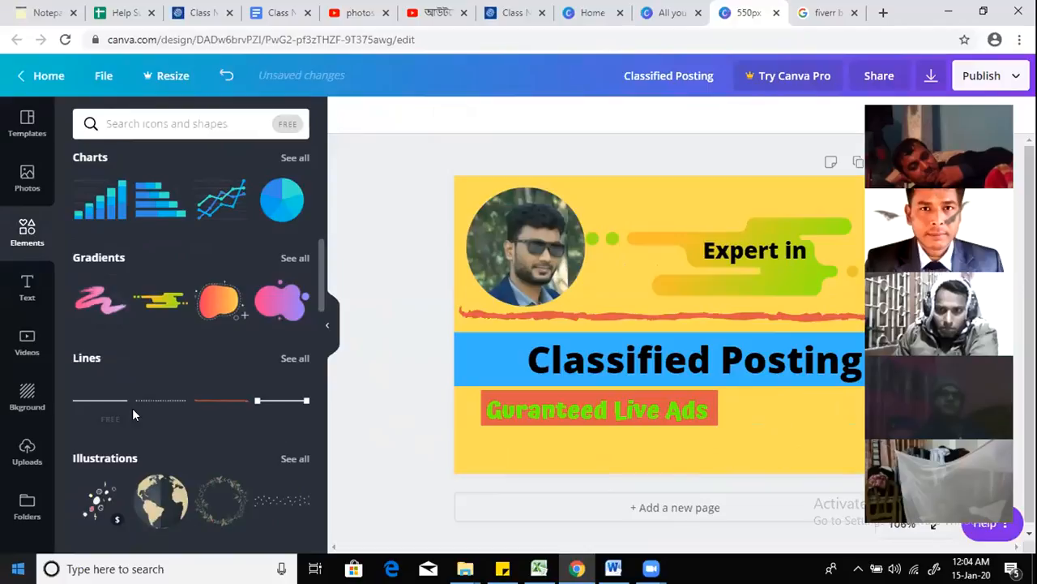
Step: Look through the element library's categories, from gradients and lines down to the icon collections
{"action": "scroll", "coordinate": [227, 333], "scroll_direction": "down", "scroll_amount": 1}
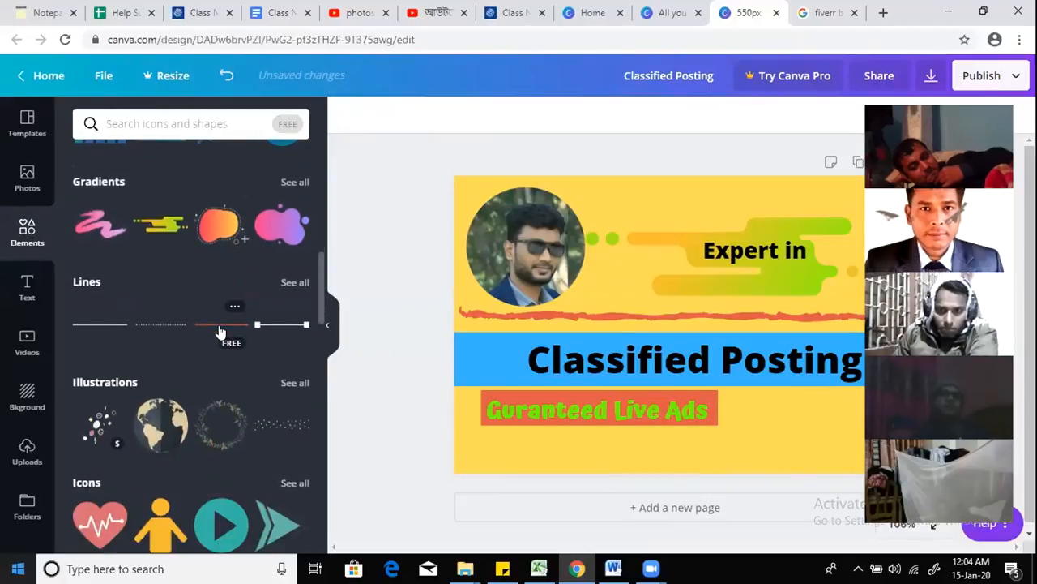
{"action": "scroll", "coordinate": [220, 326], "scroll_direction": "down", "scroll_amount": 2}
{"action": "scroll", "coordinate": [219, 320], "scroll_direction": "down", "scroll_amount": 3}
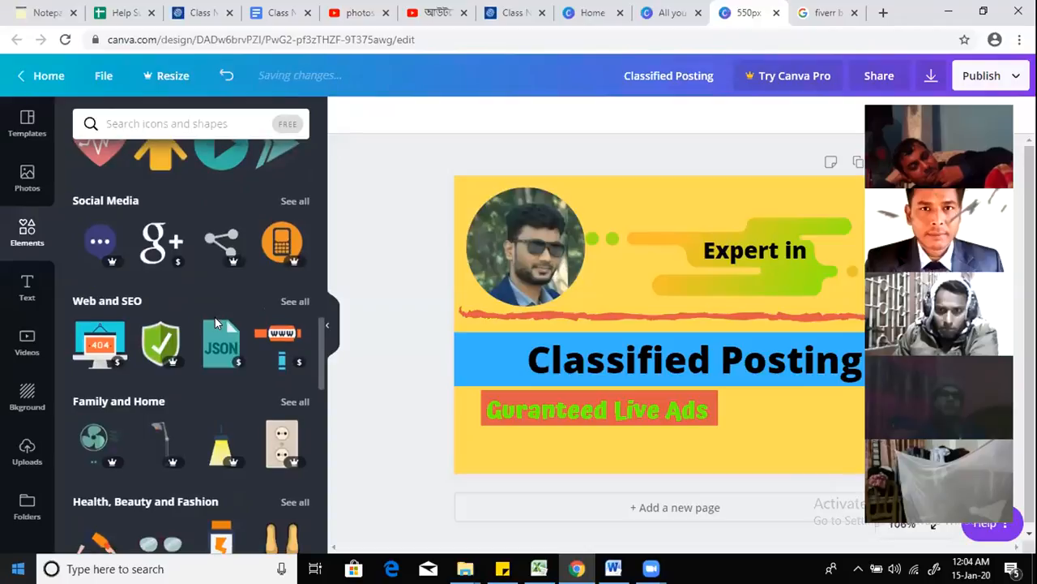
{"action": "scroll", "coordinate": [214, 320], "scroll_direction": "down", "scroll_amount": 14}
{"action": "scroll", "coordinate": [215, 328], "scroll_direction": "down", "scroll_amount": 7}
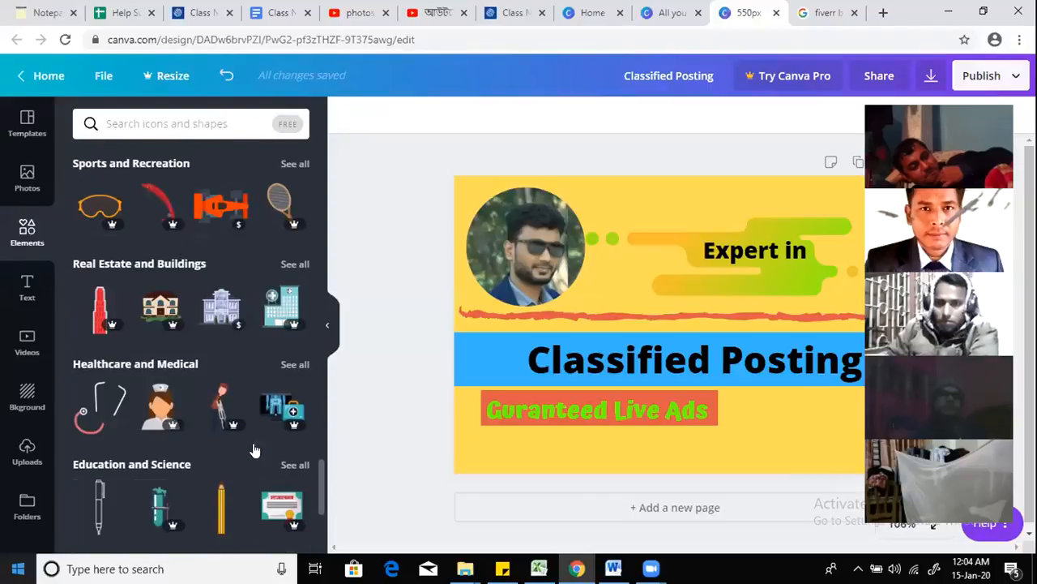
{"action": "scroll", "coordinate": [243, 365], "scroll_direction": "up", "scroll_amount": 10}
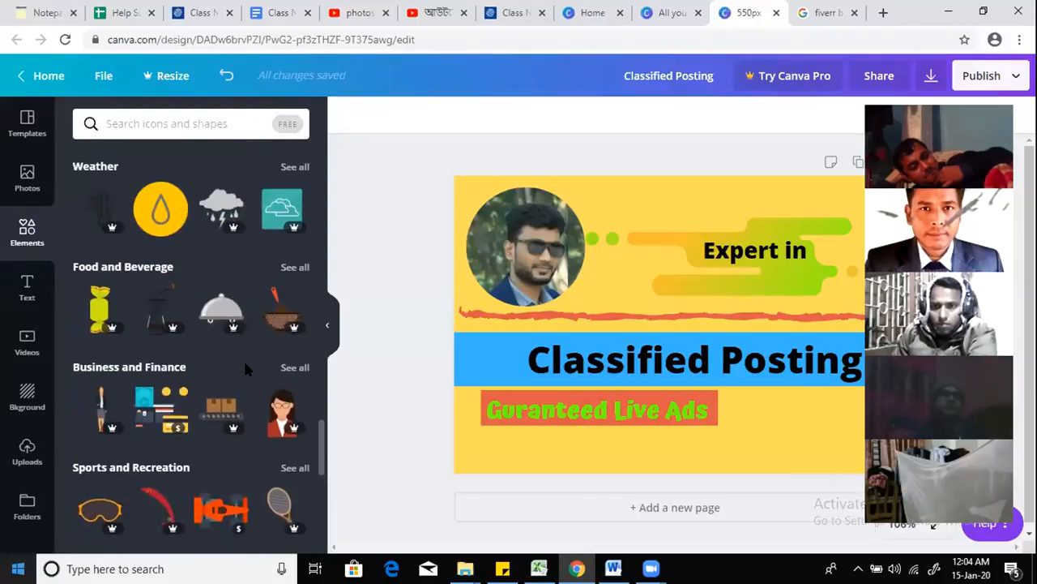
{"action": "scroll", "coordinate": [243, 359], "scroll_direction": "up", "scroll_amount": 10}
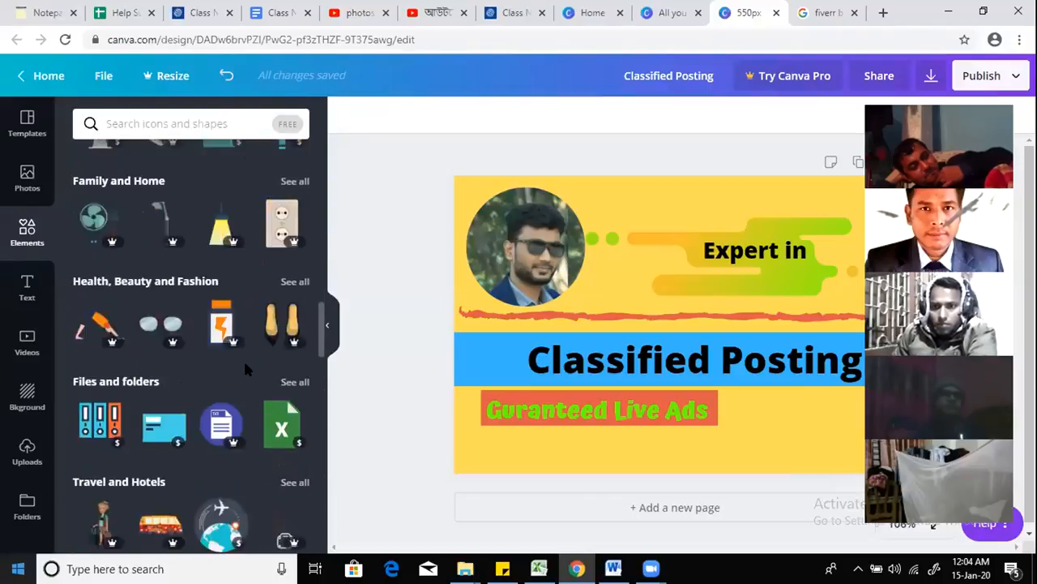
{"action": "scroll", "coordinate": [243, 358], "scroll_direction": "up", "scroll_amount": 10}
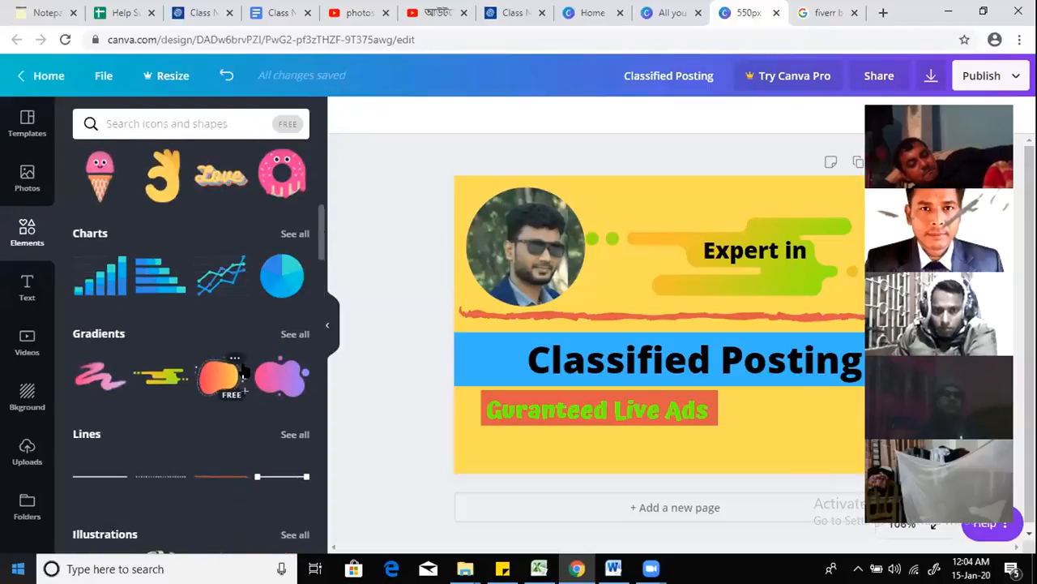
{"action": "scroll", "coordinate": [244, 359], "scroll_direction": "up", "scroll_amount": 4}
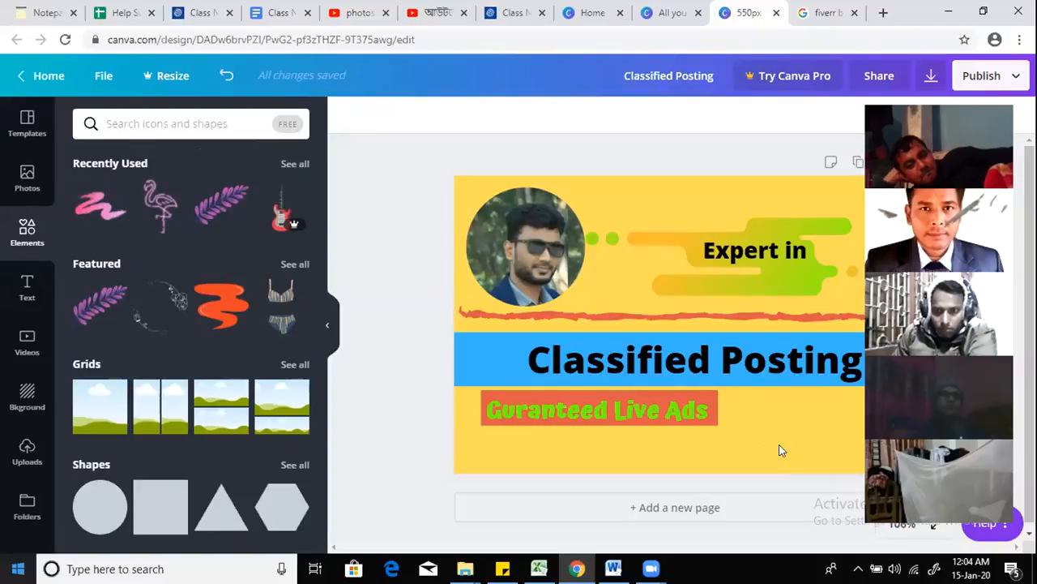
Step: Change the font of the "Classified Posting" headline to Adumu Regular
{"action": "left_click", "coordinate": [640, 368]}
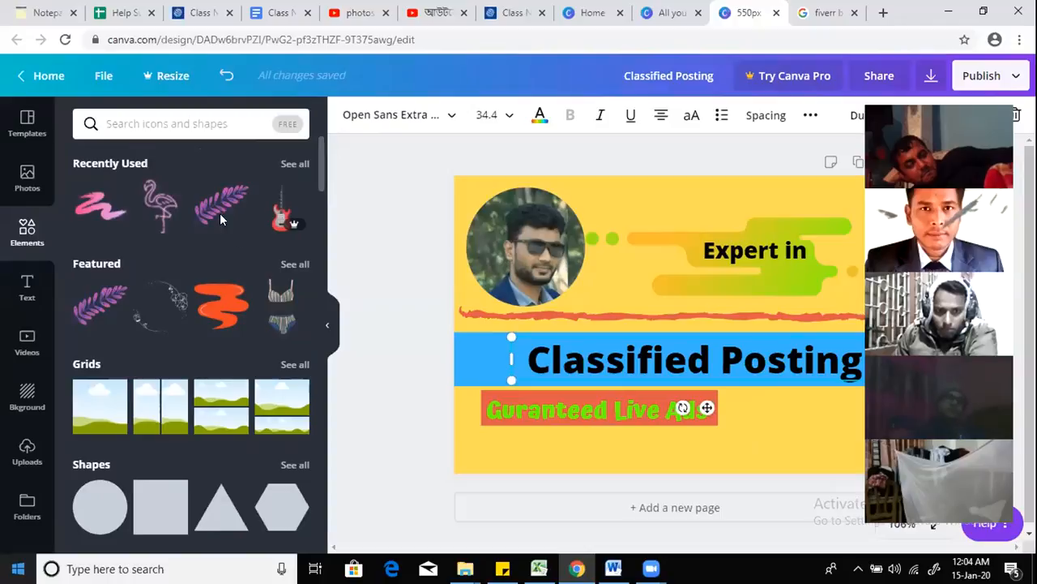
{"action": "left_click", "coordinate": [445, 128]}
{"action": "scroll", "coordinate": [178, 416], "scroll_direction": "down", "scroll_amount": 3}
{"action": "scroll", "coordinate": [178, 415], "scroll_direction": "up", "scroll_amount": 3}
{"action": "scroll", "coordinate": [177, 413], "scroll_direction": "down", "scroll_amount": 6}
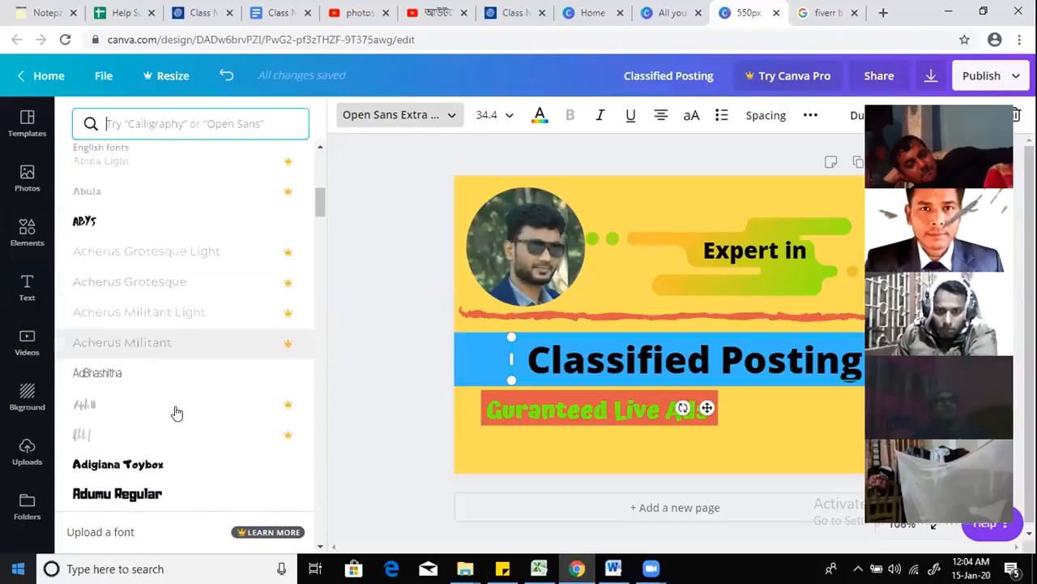
{"action": "scroll", "coordinate": [176, 413], "scroll_direction": "down", "scroll_amount": 3}
{"action": "left_click", "coordinate": [154, 326]}
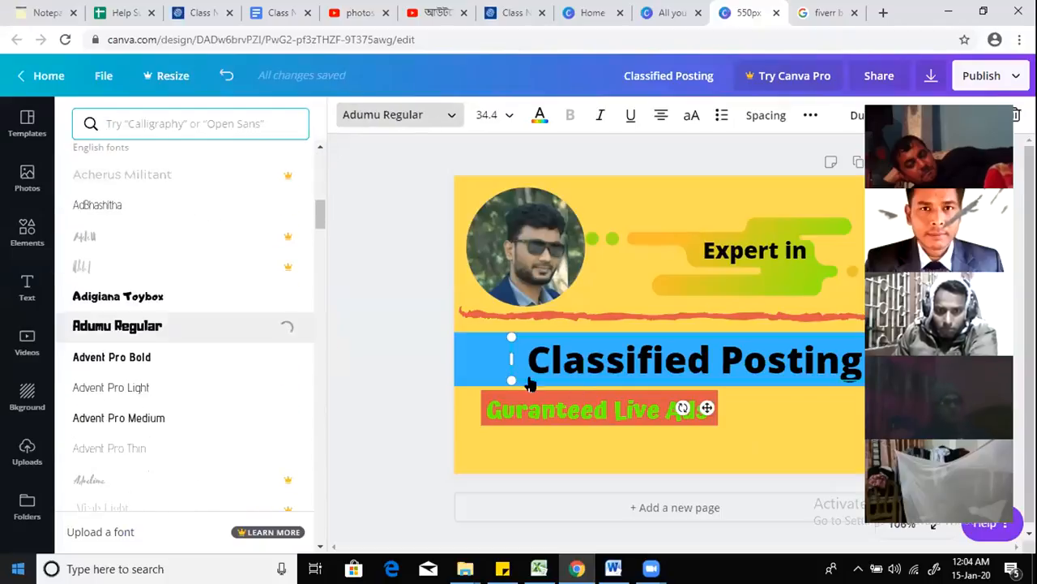
{"action": "left_click", "coordinate": [795, 419]}
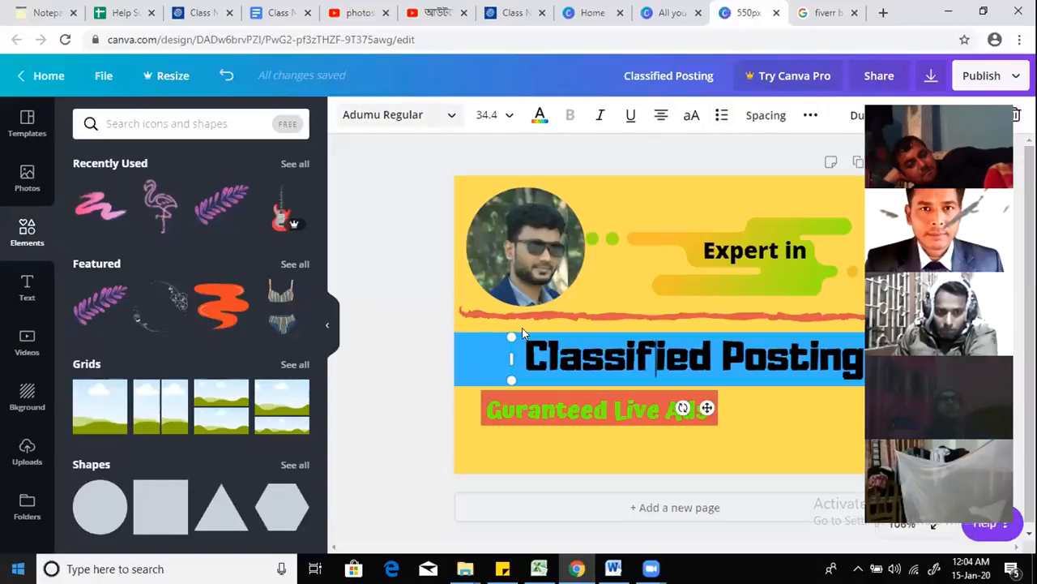
{"action": "left_click", "coordinate": [478, 347]}
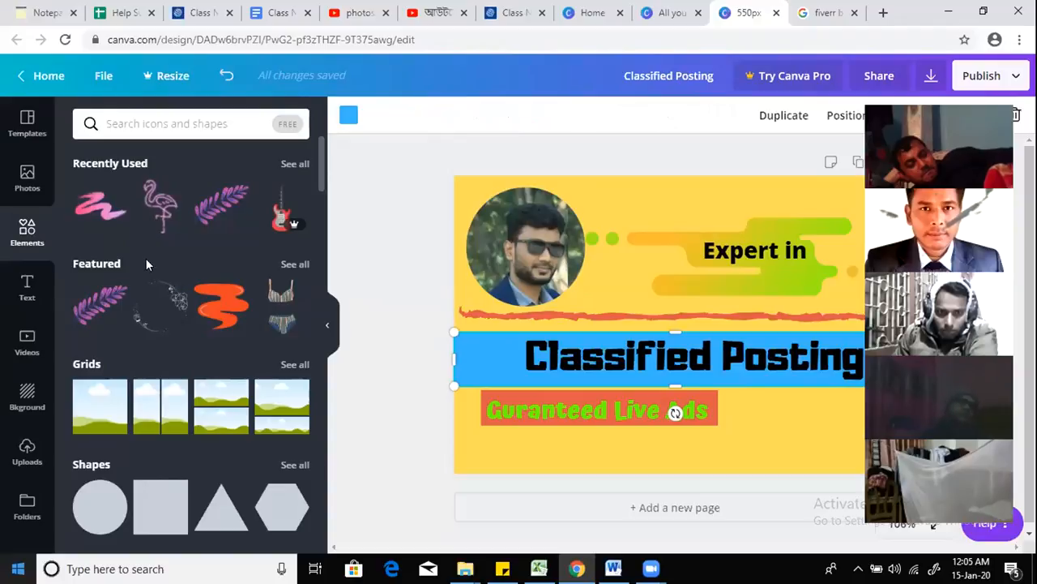
{"action": "left_click", "coordinate": [425, 371]}
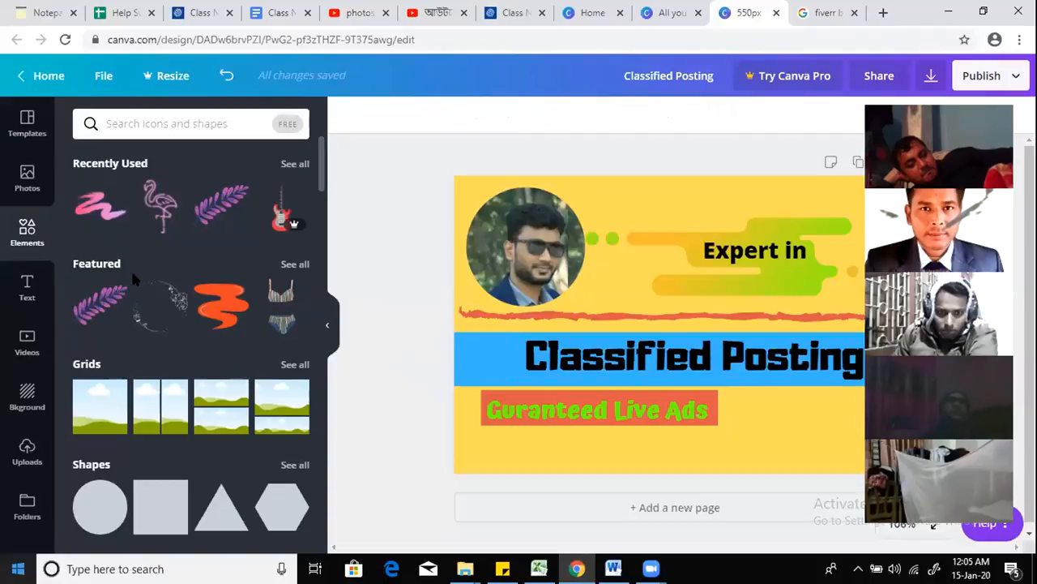
{"action": "scroll", "coordinate": [91, 328], "scroll_direction": "down", "scroll_amount": 1}
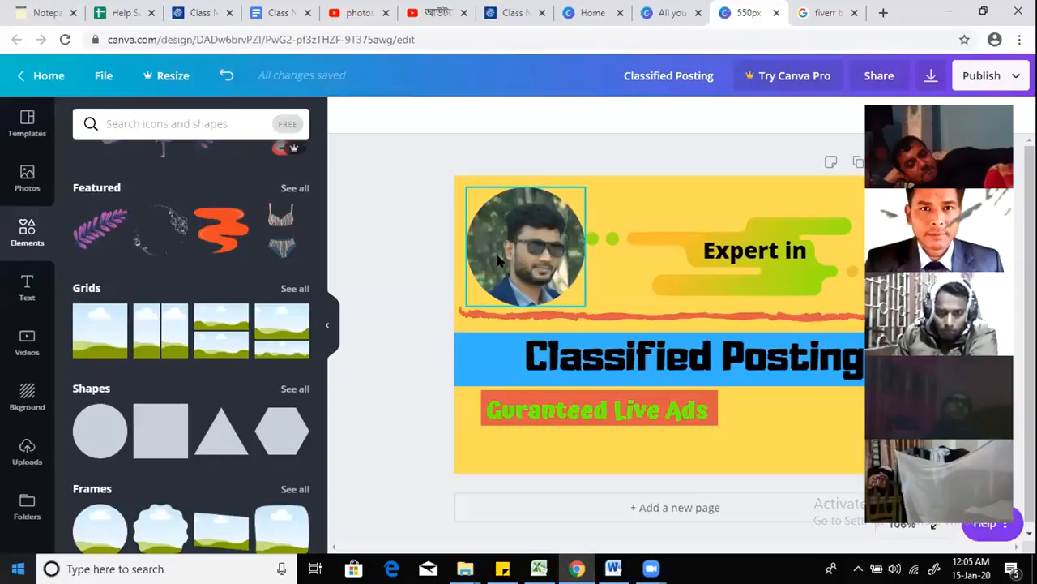
{"action": "scroll", "coordinate": [200, 397], "scroll_direction": "up", "scroll_amount": 2}
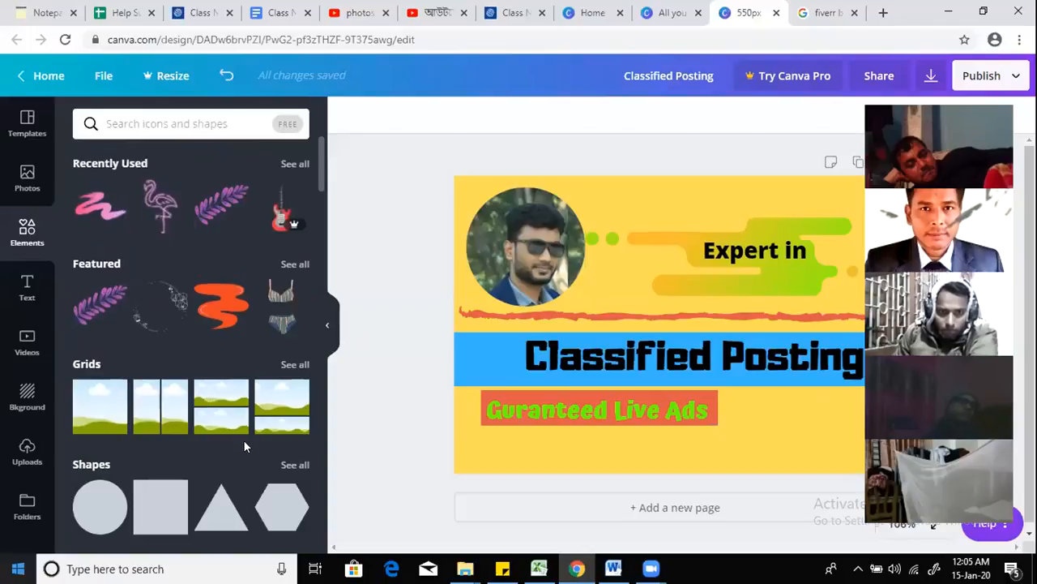
Step: Add the slanted rectangular frame, shrink it, and place it over the "Expert in" text
{"action": "scroll", "coordinate": [234, 396], "scroll_direction": "down", "scroll_amount": 2}
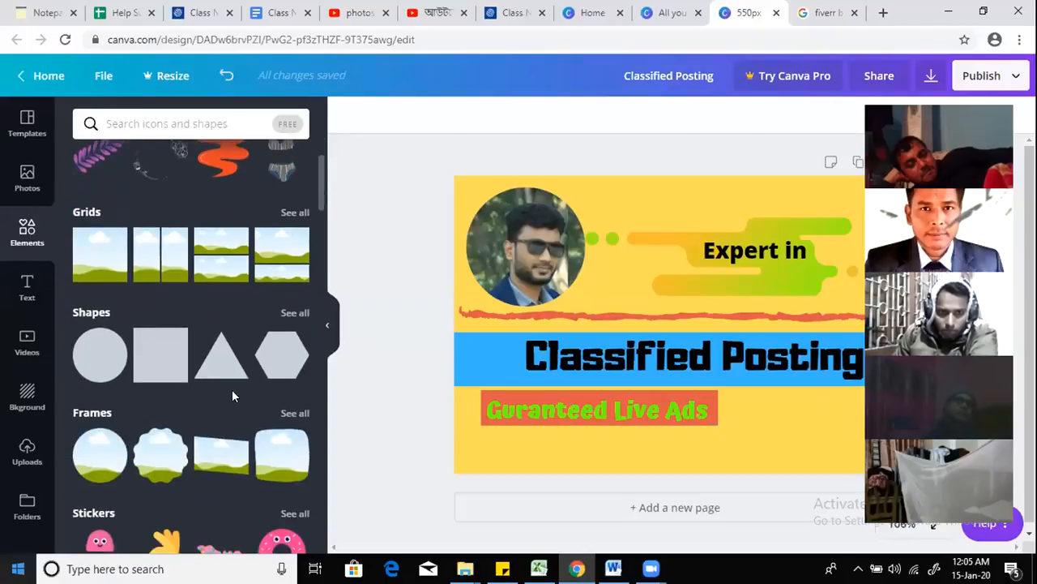
{"action": "left_click", "coordinate": [224, 460]}
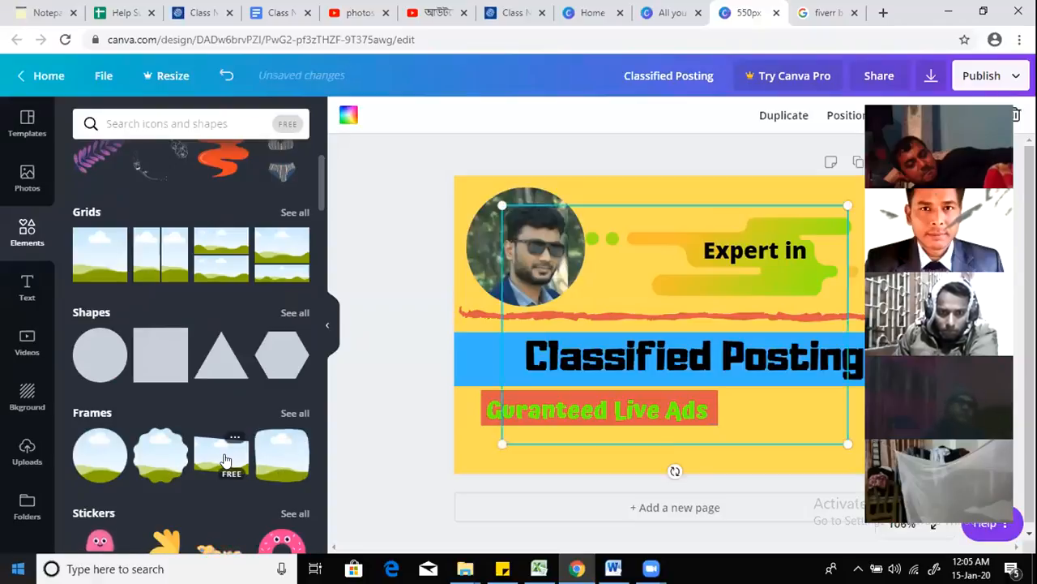
{"action": "left_click_drag", "start_coordinate": [503, 442], "coordinate": [718, 357]}
{"action": "left_click_drag", "start_coordinate": [761, 268], "coordinate": [760, 239]}
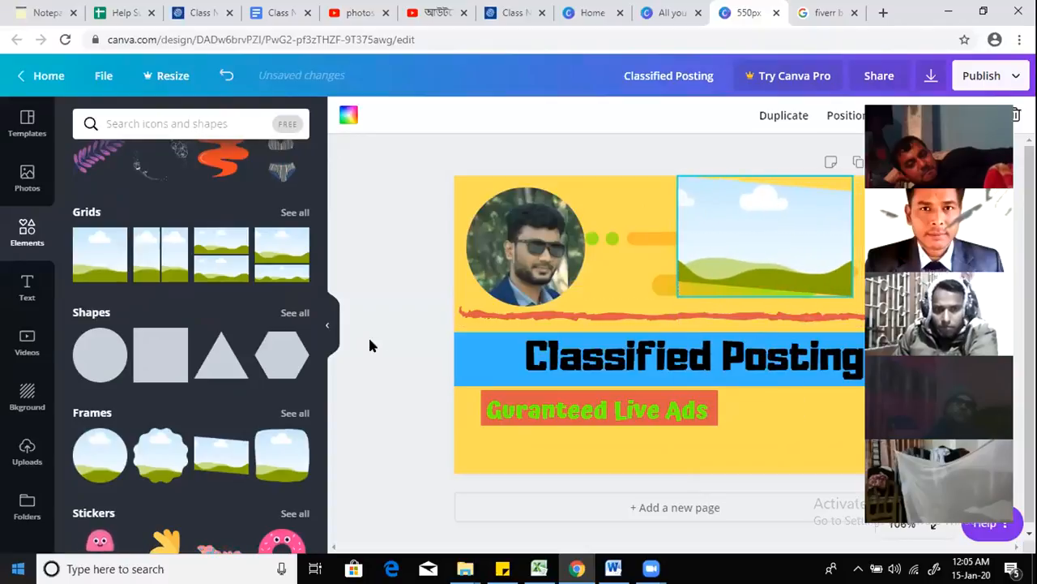
Step: Fill the slanted frame with the uploaded portrait photo of the man in sunglasses
{"action": "left_click", "coordinate": [26, 448]}
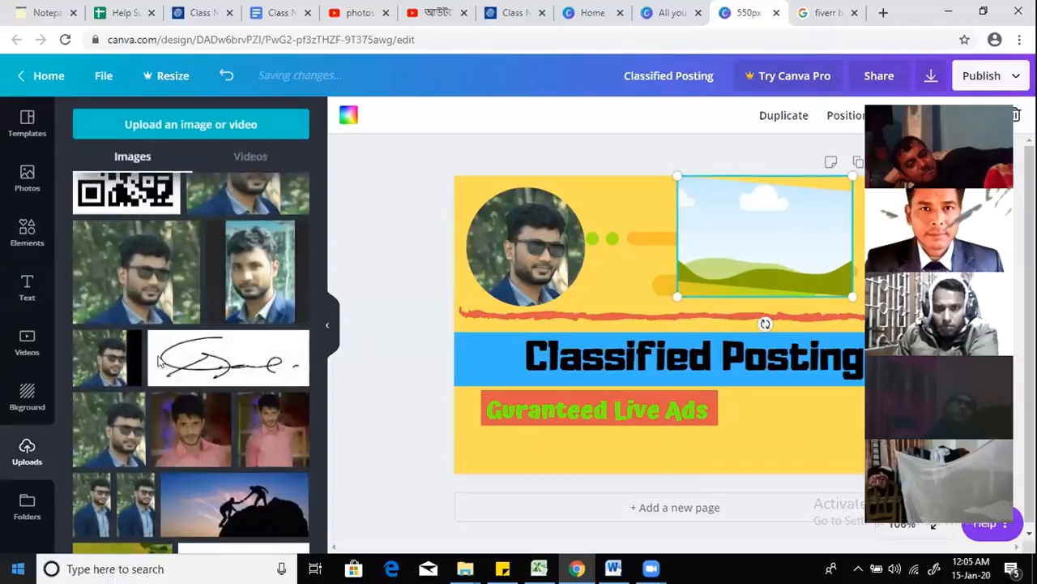
{"action": "left_click", "coordinate": [150, 271]}
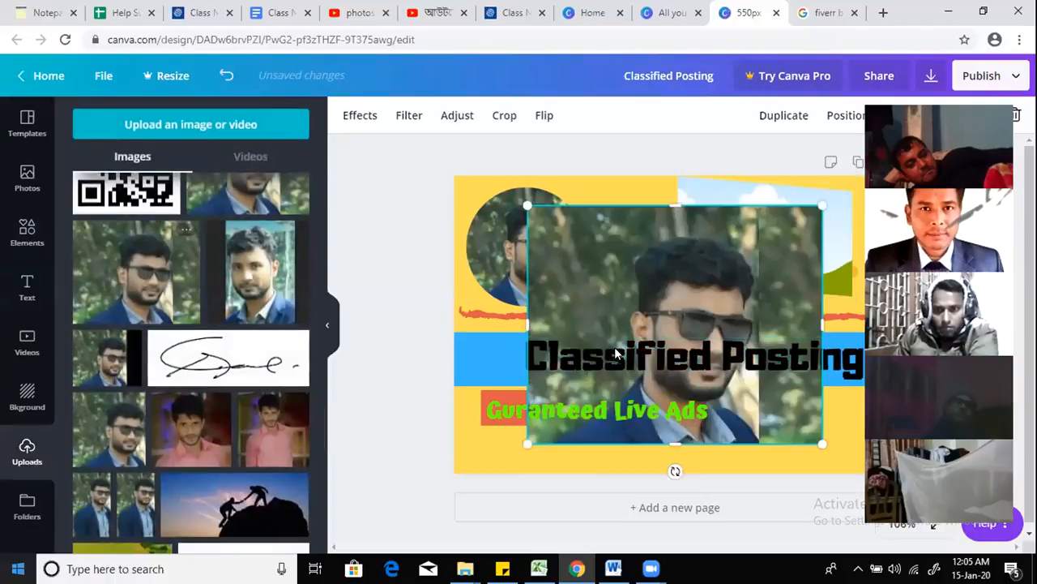
{"action": "left_click_drag", "start_coordinate": [783, 243], "coordinate": [797, 232]}
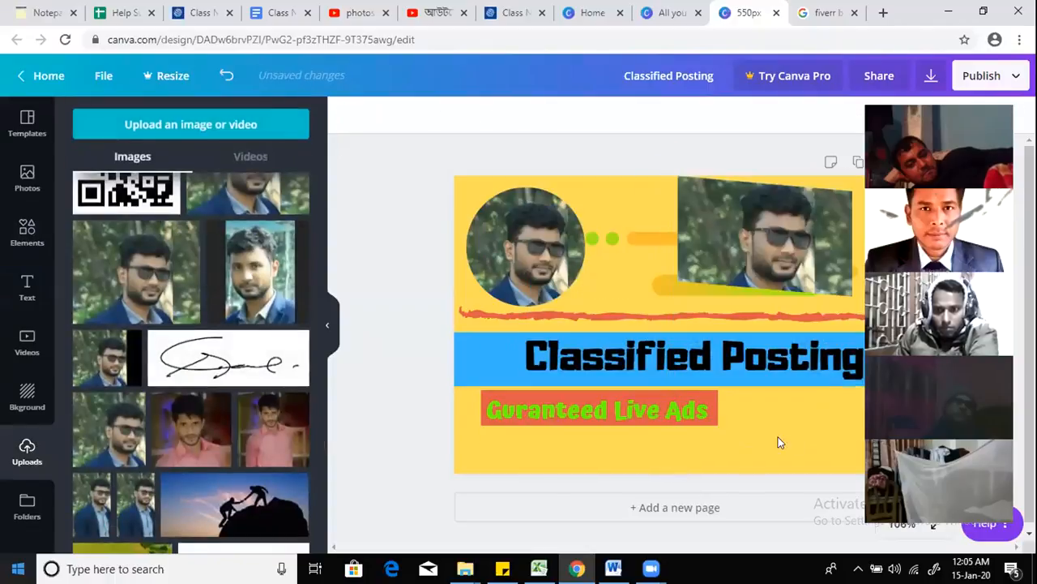
{"action": "left_click", "coordinate": [779, 437]}
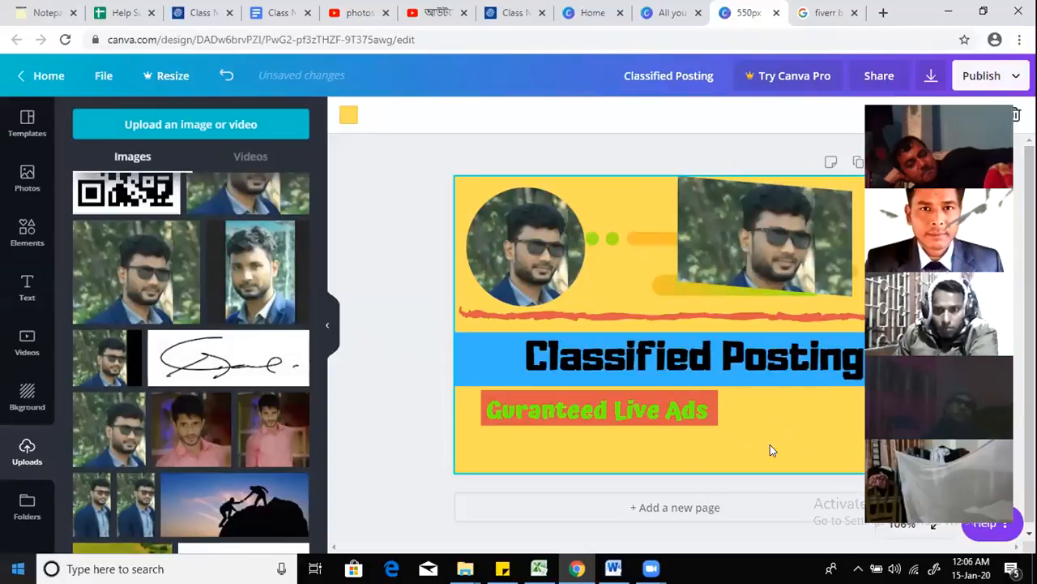
Step: Shrink the slanted photo frame and move it slightly lower over the "Expert in" area
{"action": "left_click", "coordinate": [729, 236]}
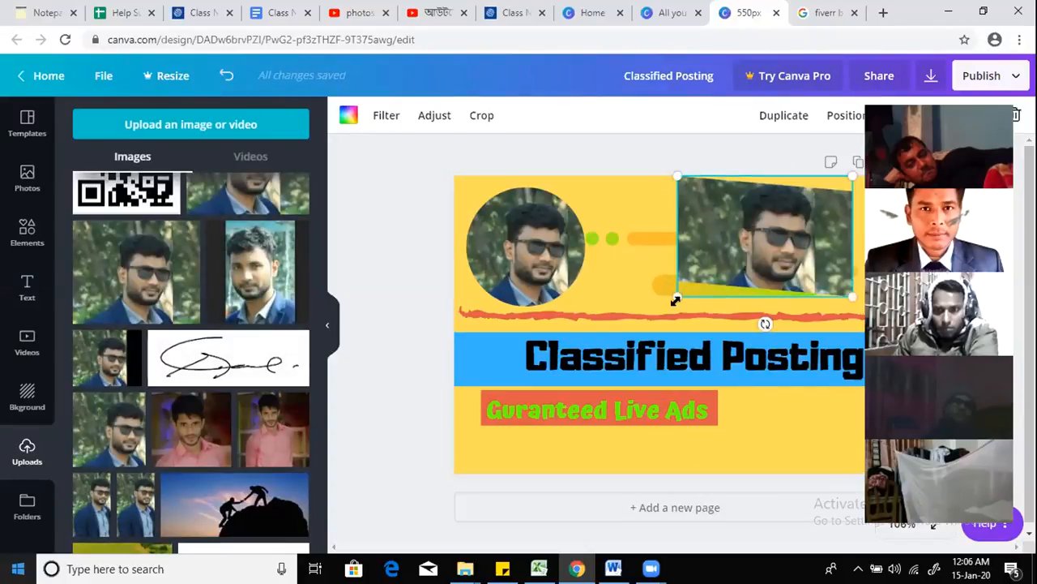
{"action": "mouse_move", "coordinate": [676, 298]}
{"action": "left_mouse_down"}
{"action": "mouse_move", "coordinate": [574, 325]}
{"action": "mouse_move", "coordinate": [599, 333]}
{"action": "mouse_move", "coordinate": [682, 293]}
{"action": "left_mouse_up"}
{"action": "left_click_drag", "start_coordinate": [758, 222], "coordinate": [760, 267]}
{"action": "left_click_drag", "start_coordinate": [669, 306], "coordinate": [682, 284]}
{"action": "left_click", "coordinate": [526, 248]}
{"action": "left_click", "coordinate": [756, 259]}
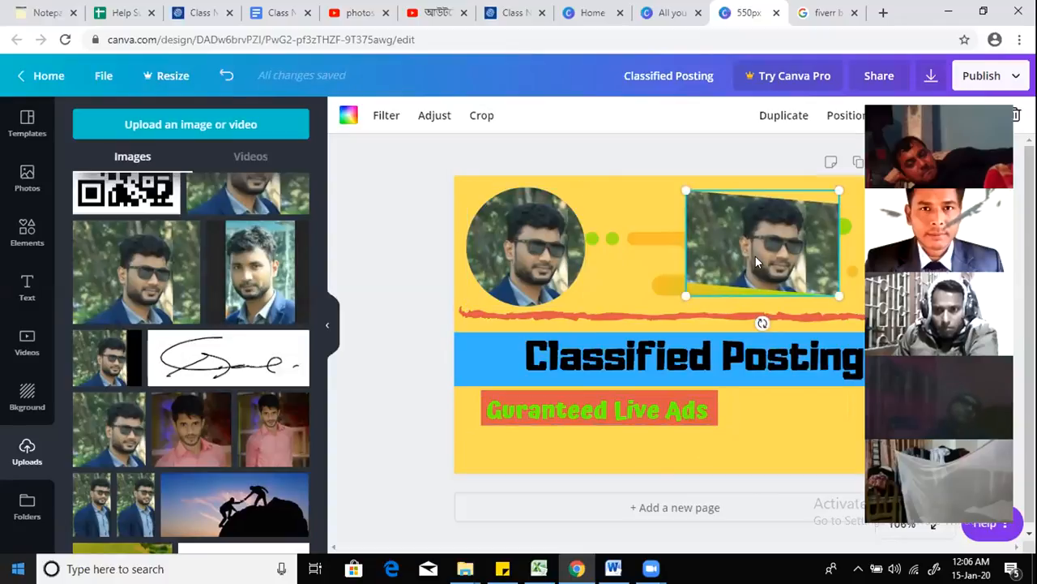
Step: Undo the slanted frame's resizing and moves, and take the portrait photo back out of it
{"action": "left_click", "coordinate": [227, 75]}
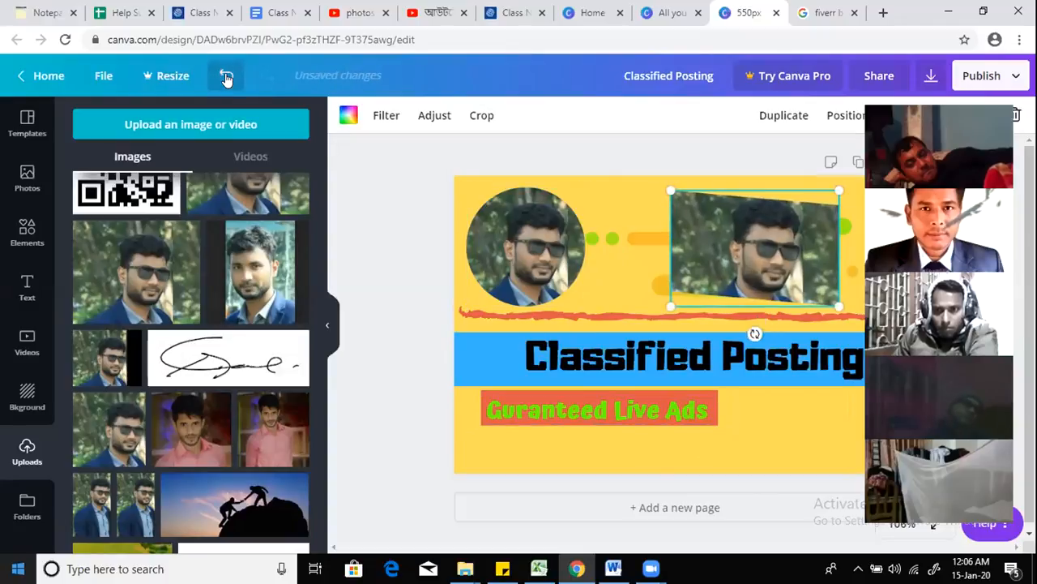
{"action": "left_click", "coordinate": [227, 76]}
{"action": "left_click", "coordinate": [227, 76]}
{"action": "left_click", "coordinate": [227, 76]}
{"action": "left_click", "coordinate": [227, 76]}
{"action": "left_click", "coordinate": [226, 76]}
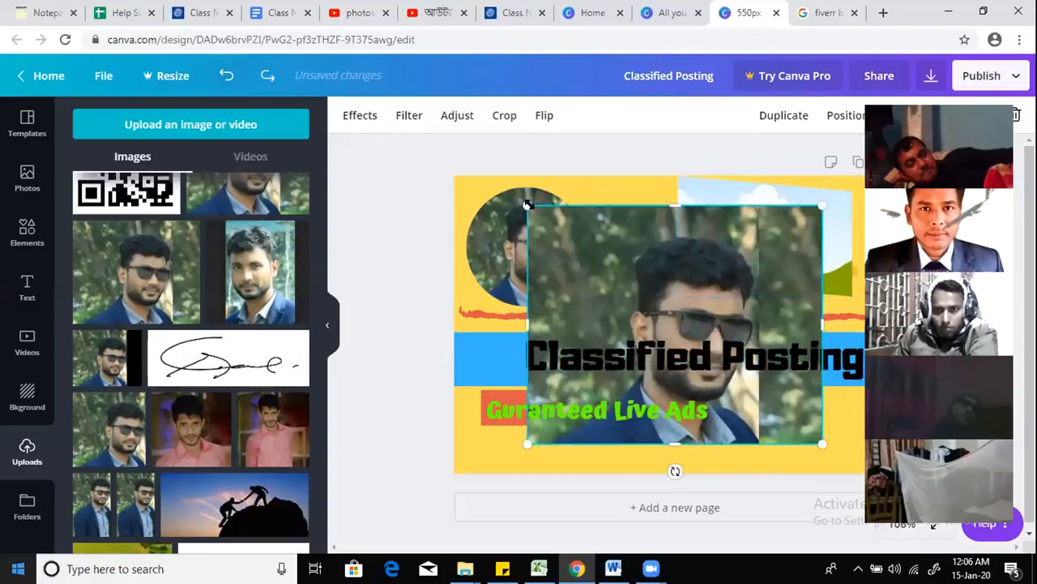
Step: Shrink the loose portrait photo, then add the rounded square frame, reduce it, and move it clear of the photo
{"action": "left_click_drag", "start_coordinate": [683, 304], "coordinate": [711, 354]}
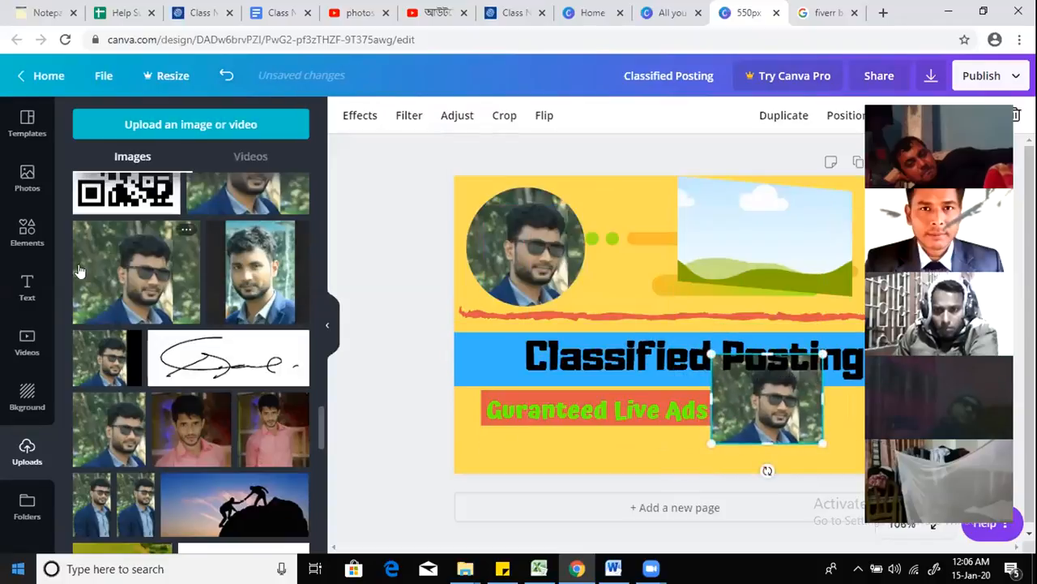
{"action": "left_click", "coordinate": [27, 231]}
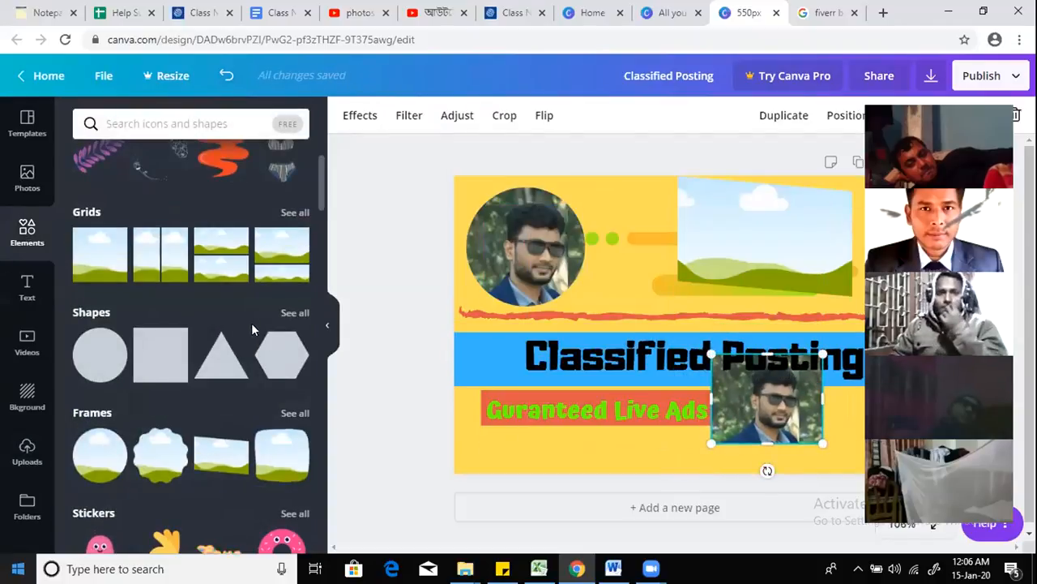
{"action": "left_click", "coordinate": [286, 458]}
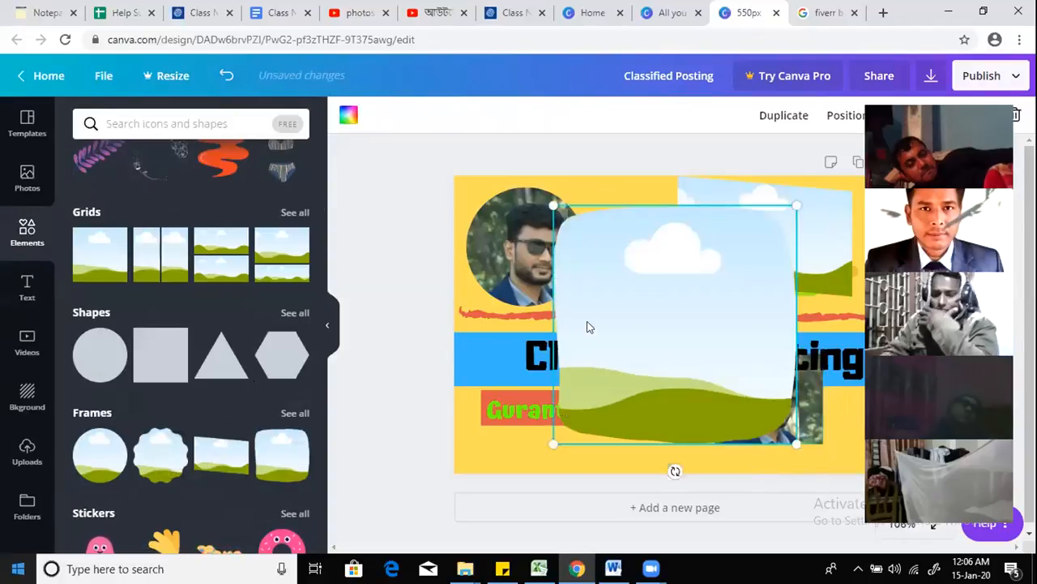
{"action": "left_click_drag", "start_coordinate": [548, 444], "coordinate": [599, 398]}
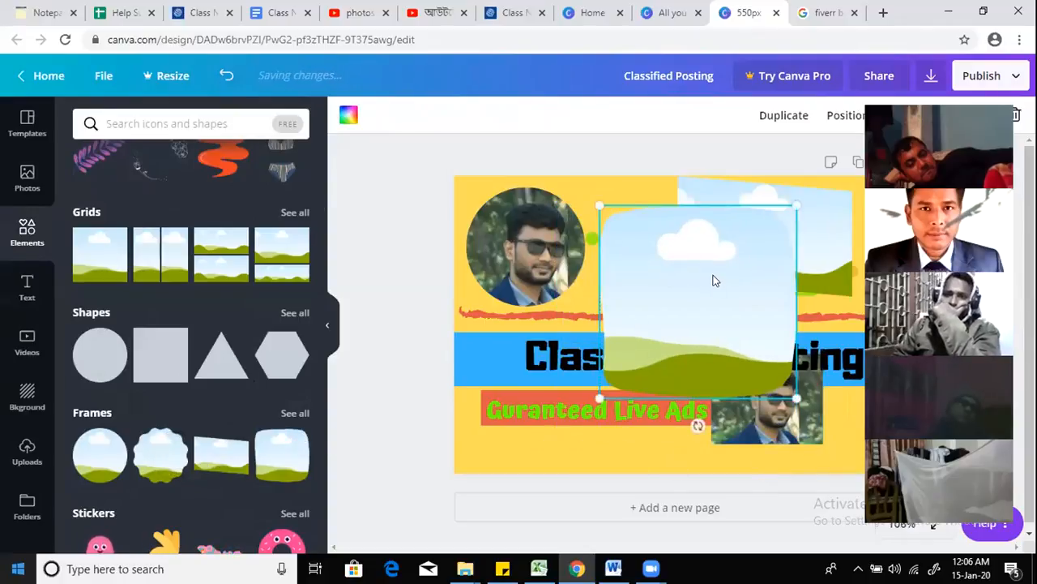
{"action": "left_click_drag", "start_coordinate": [691, 289], "coordinate": [587, 282]}
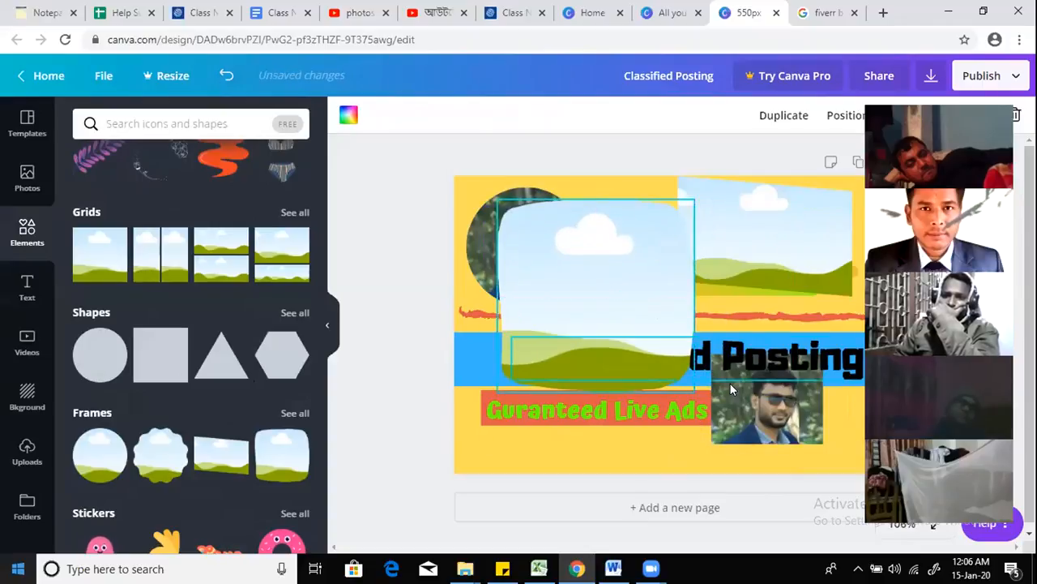
Step: Fill the rounded square frame with the portrait photo and shrink it below the end of the headline
{"action": "left_click", "coordinate": [778, 414]}
{"action": "left_click_drag", "start_coordinate": [721, 393], "coordinate": [846, 387]}
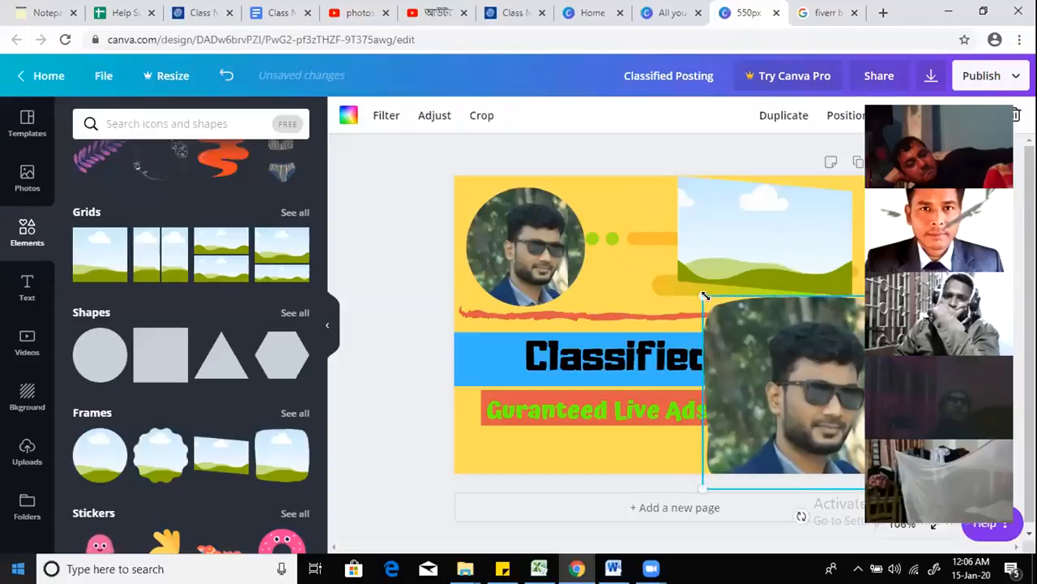
{"action": "left_click_drag", "start_coordinate": [701, 292], "coordinate": [809, 392]}
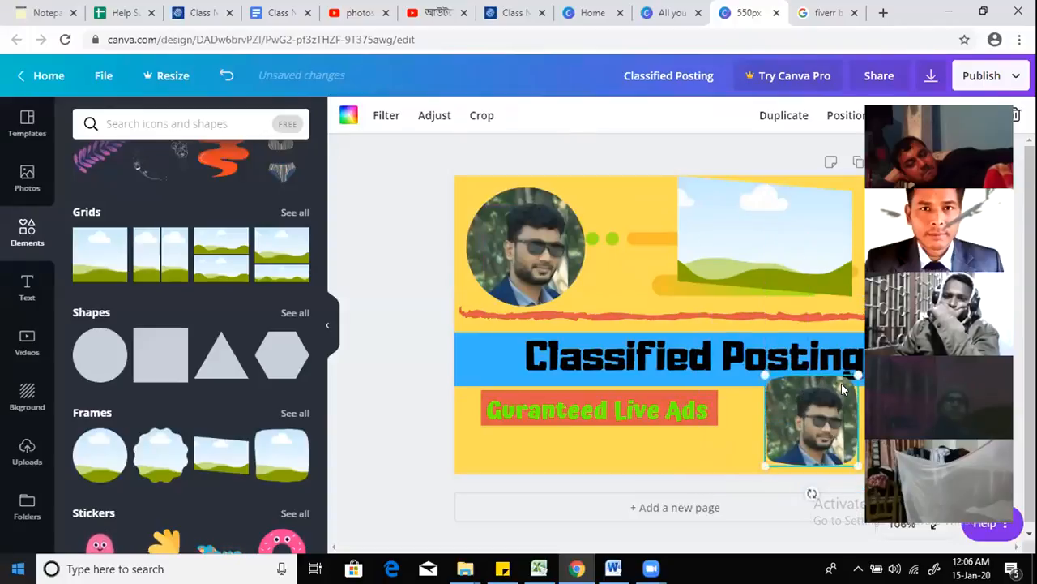
Step: Delete the rounded square photo frame and the empty slanted frame from the design
{"action": "key", "text": "Delete"}
{"action": "key", "text": "Delete"}
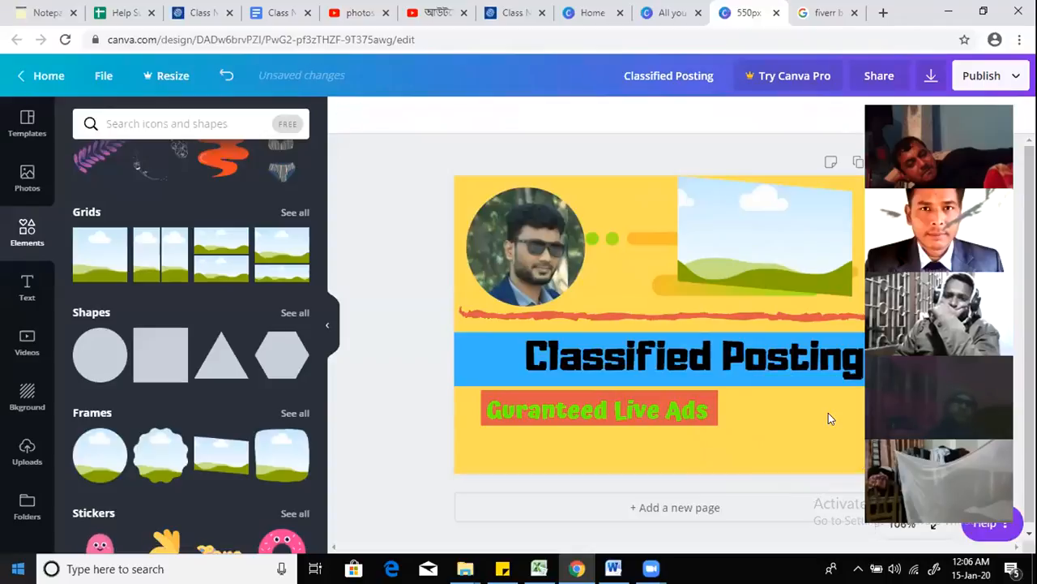
{"action": "left_click", "coordinate": [735, 244]}
{"action": "key", "text": "Delete"}
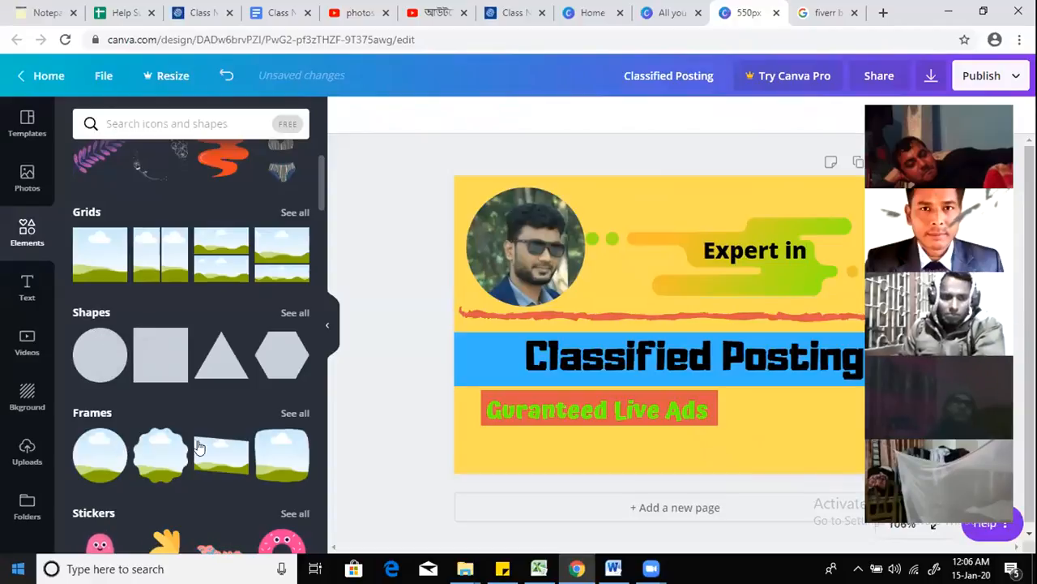
{"action": "scroll", "coordinate": [227, 446], "scroll_direction": "down", "scroll_amount": 1}
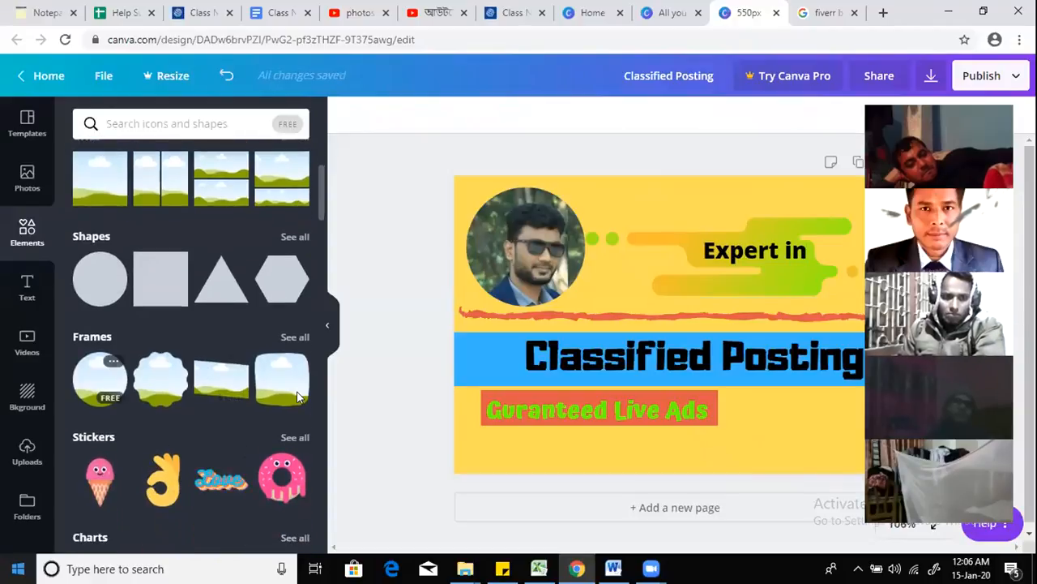
{"action": "scroll", "coordinate": [265, 413], "scroll_direction": "down", "scroll_amount": 2}
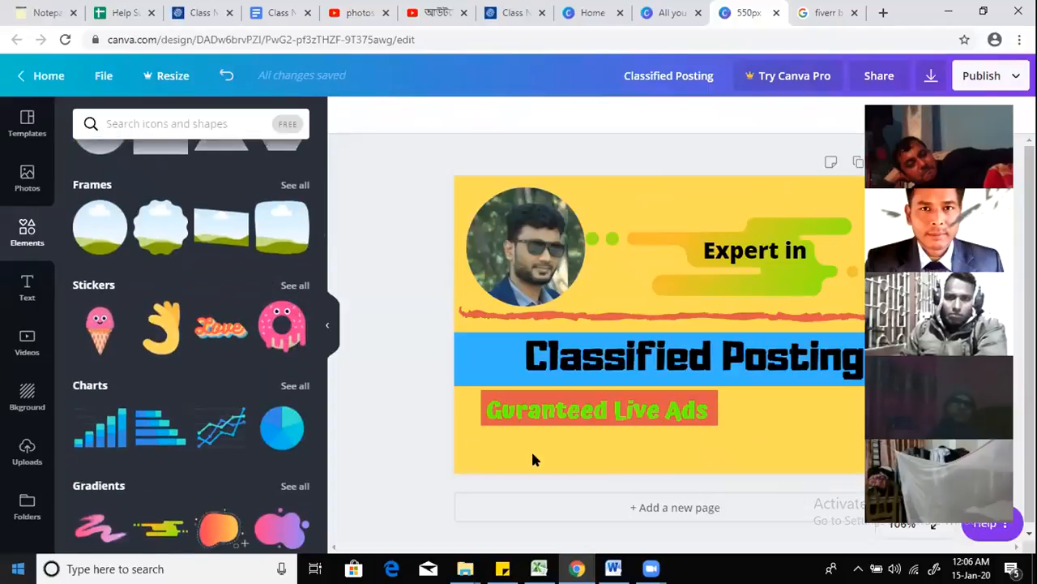
{"action": "scroll", "coordinate": [171, 460], "scroll_direction": "down", "scroll_amount": 1}
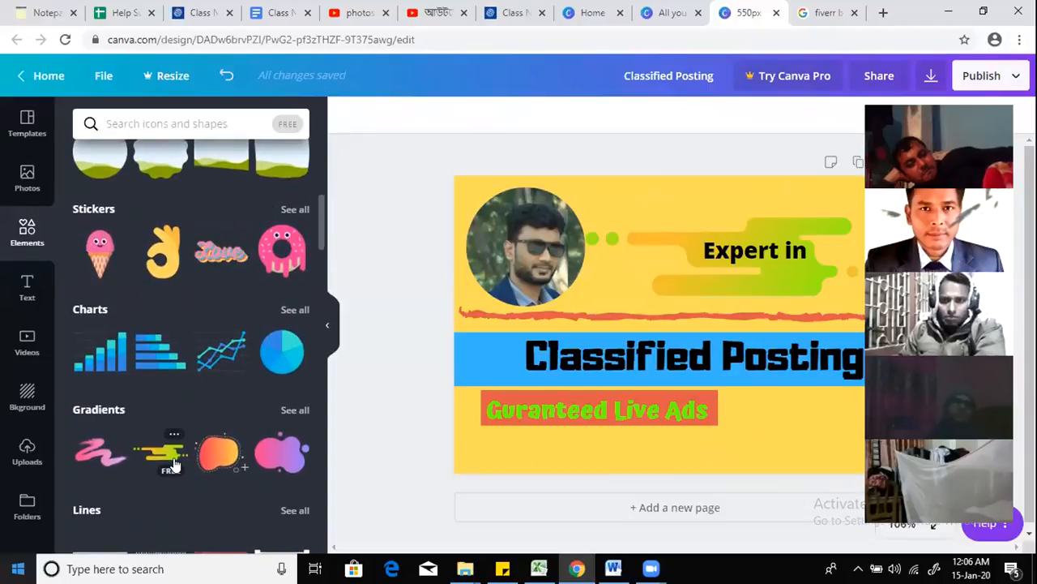
{"action": "scroll", "coordinate": [173, 463], "scroll_direction": "down", "scroll_amount": 2}
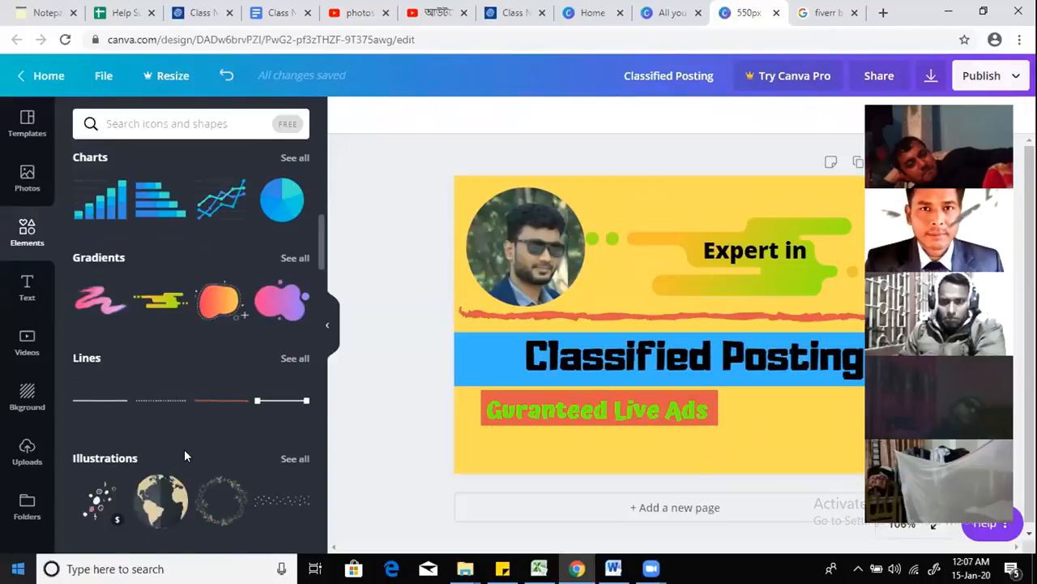
{"action": "scroll", "coordinate": [184, 449], "scroll_direction": "up", "scroll_amount": 1}
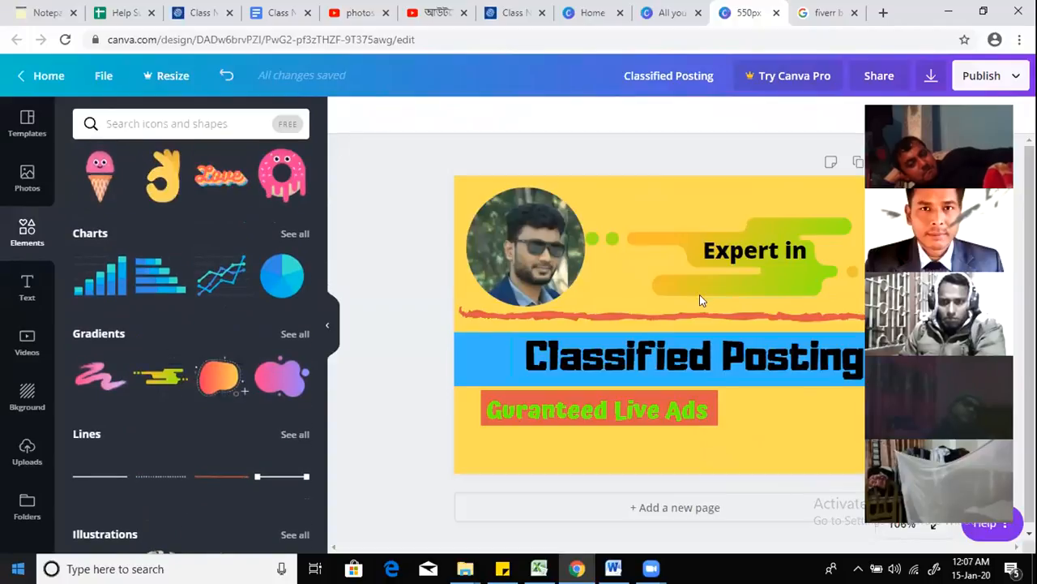
Step: Recolor the green part of the gradient shape behind "Expert in", trying orange-red, orange, yellow and red before settling on the dark blue brand color
{"action": "left_click", "coordinate": [792, 286]}
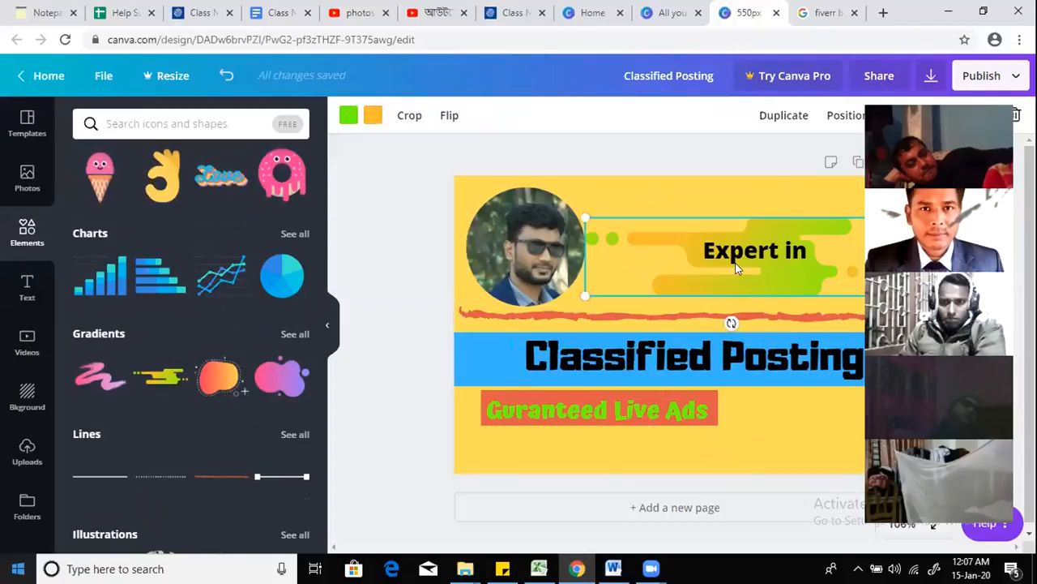
{"action": "left_click", "coordinate": [347, 115]}
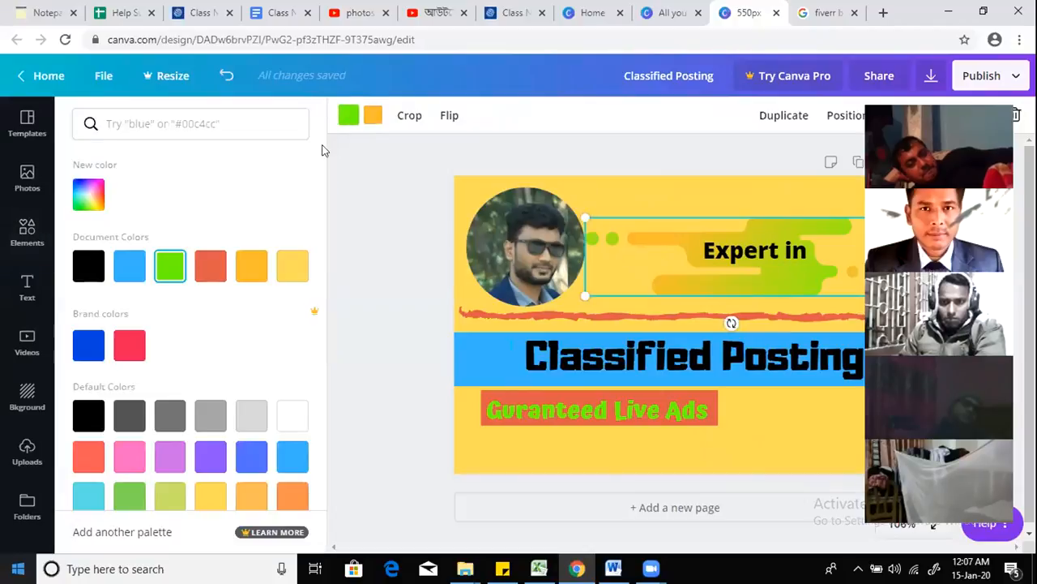
{"action": "left_click", "coordinate": [216, 267]}
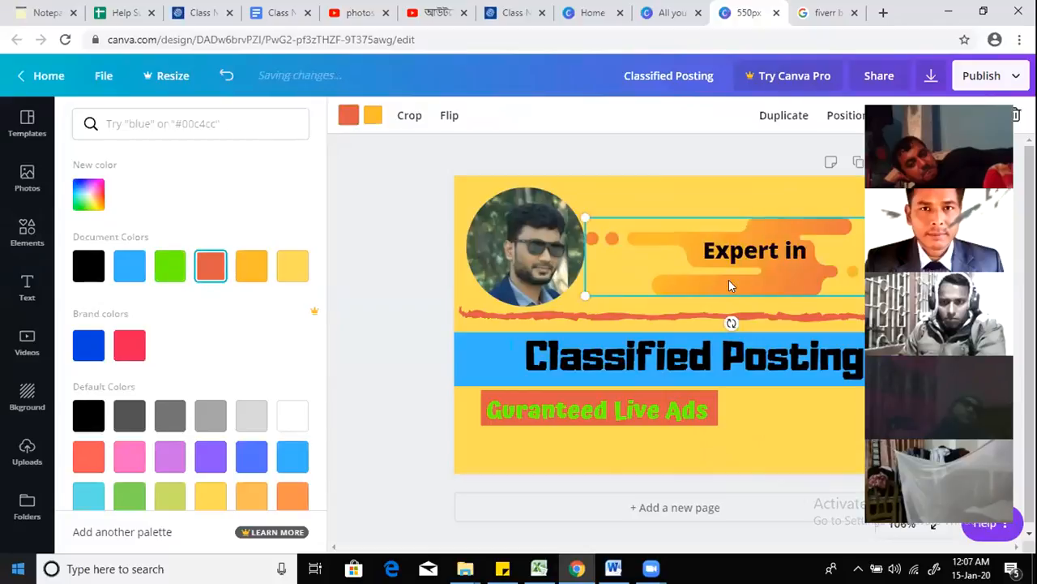
{"action": "left_click", "coordinate": [249, 265]}
{"action": "left_click", "coordinate": [290, 265]}
{"action": "left_click", "coordinate": [130, 345]}
{"action": "left_click", "coordinate": [93, 347]}
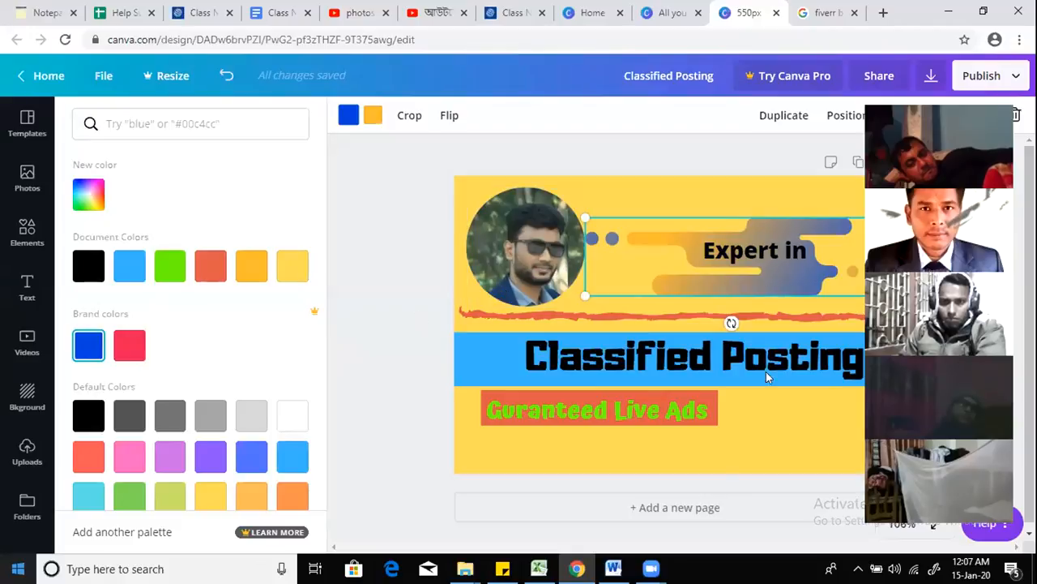
{"action": "left_click", "coordinate": [796, 268]}
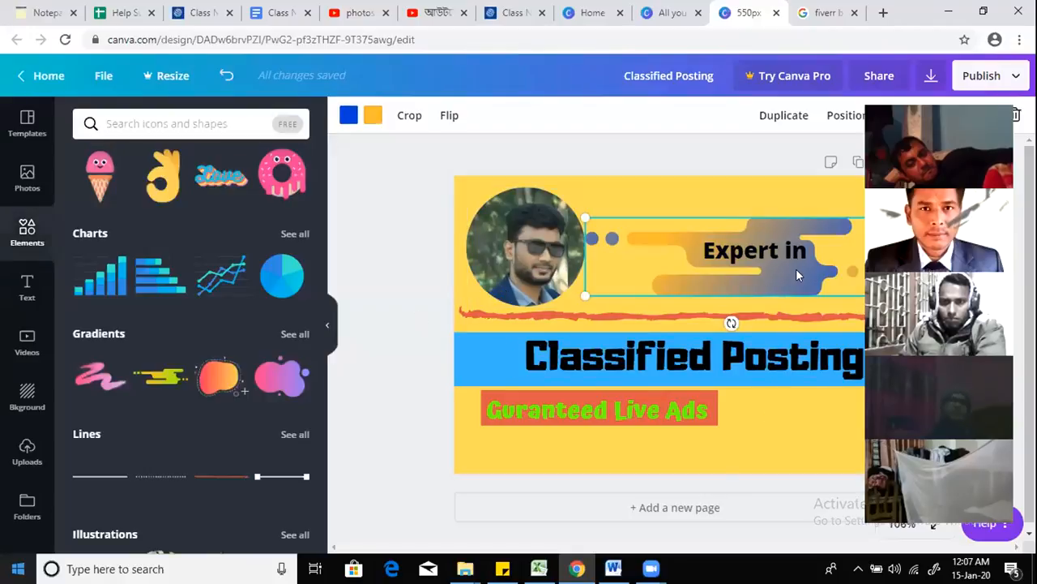
Step: Try the dark blue brand color on the bar behind the "Classified Posting" headline and return it to light blue
{"action": "left_click", "coordinate": [469, 353]}
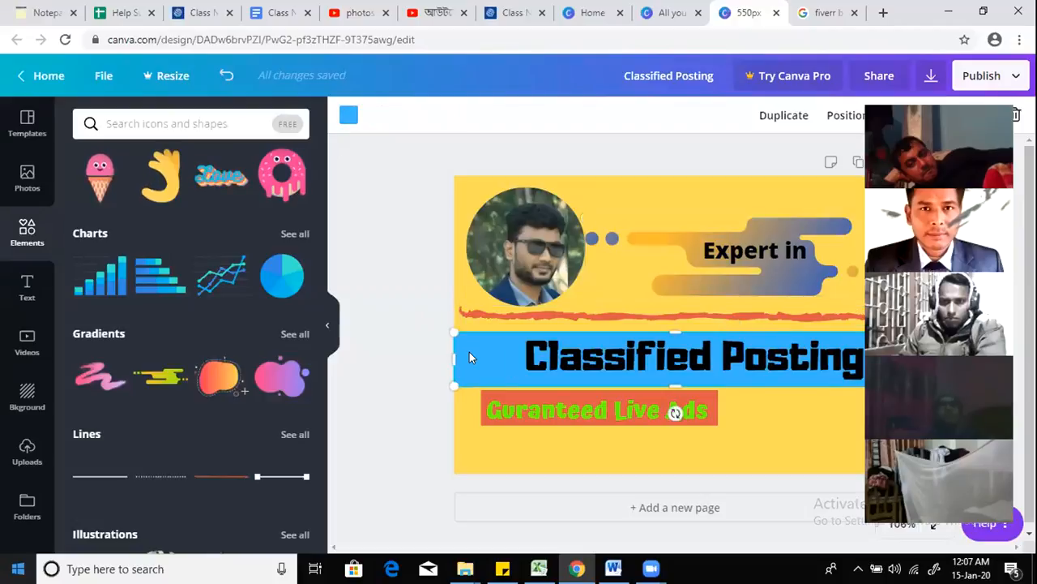
{"action": "left_click", "coordinate": [348, 116]}
{"action": "left_click", "coordinate": [89, 379]}
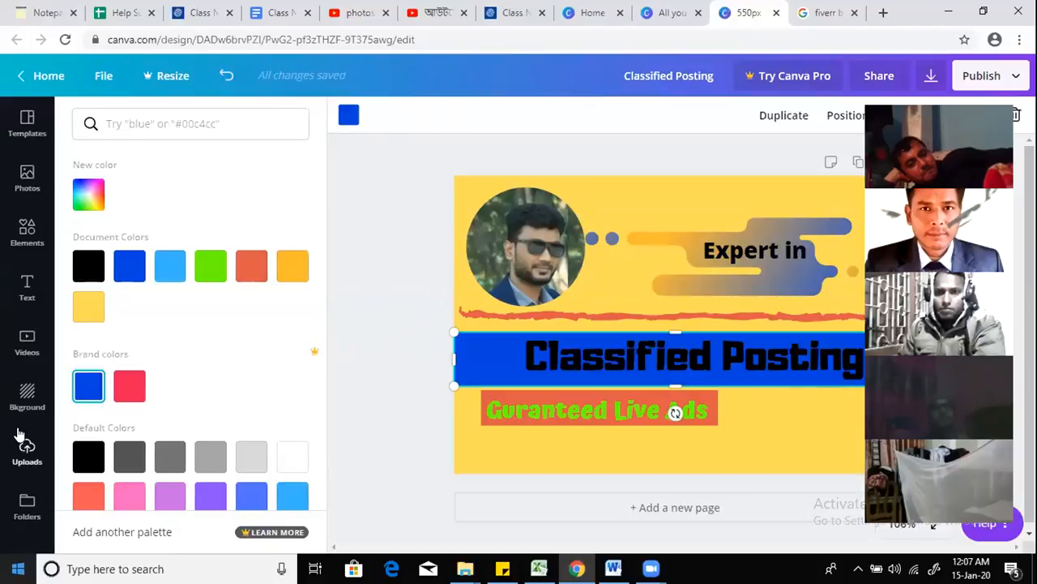
{"action": "left_click", "coordinate": [169, 269]}
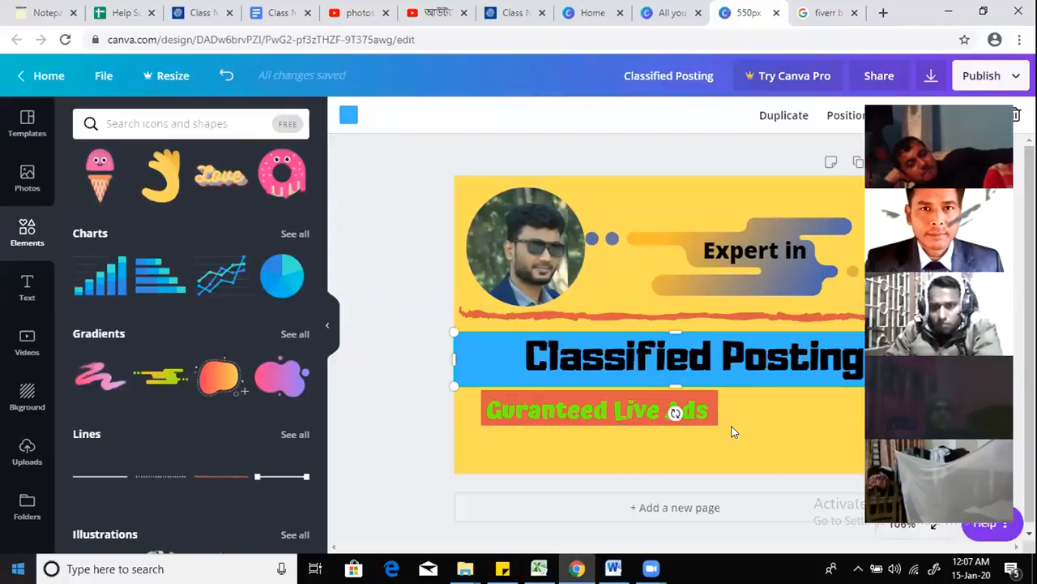
Step: Open the stock photo library, dismiss the donation notice, and look through the trending photos
{"action": "left_click", "coordinate": [329, 323]}
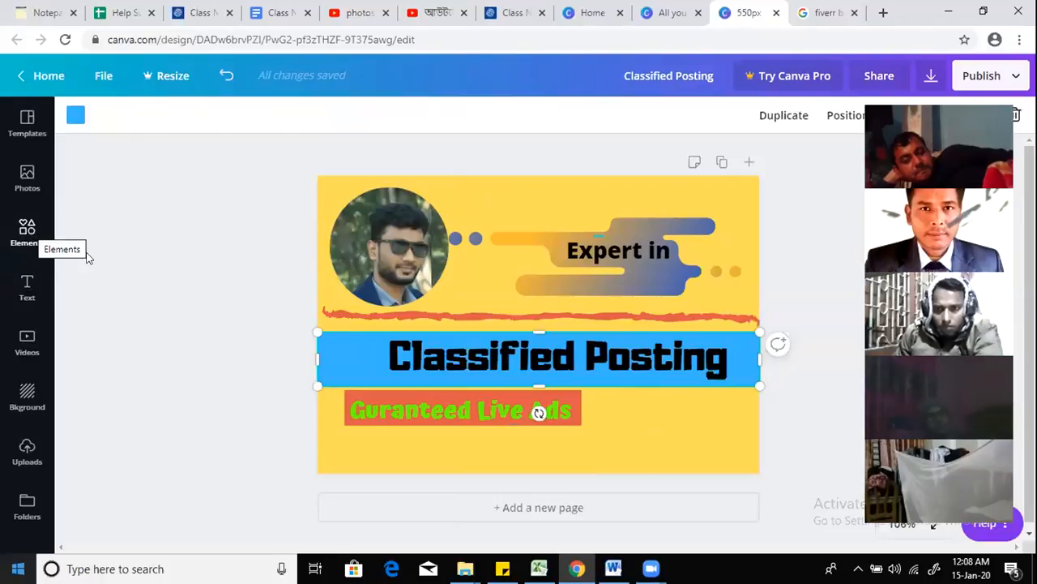
{"action": "left_click", "coordinate": [27, 175]}
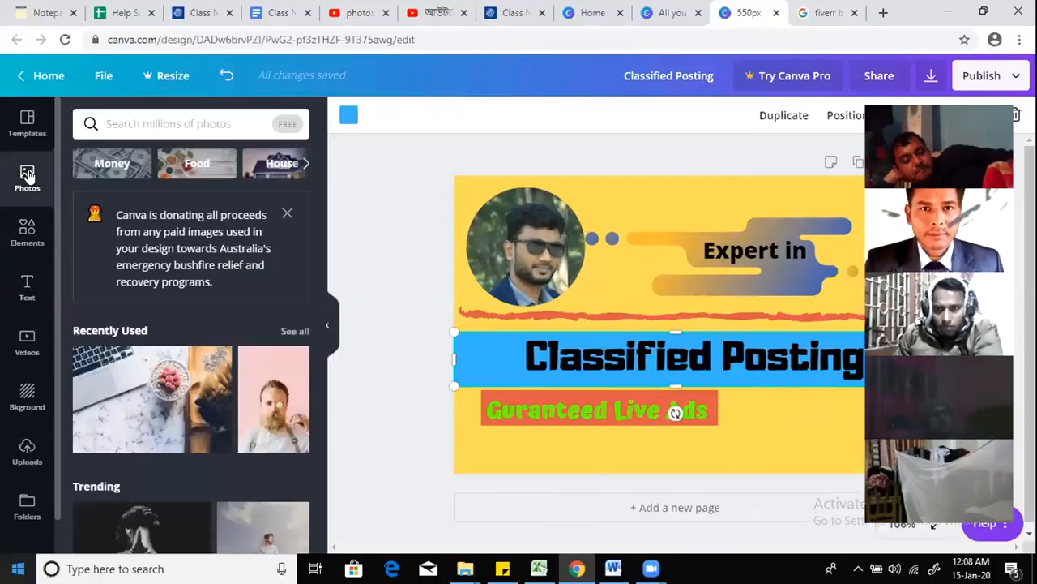
{"action": "left_click", "coordinate": [285, 214]}
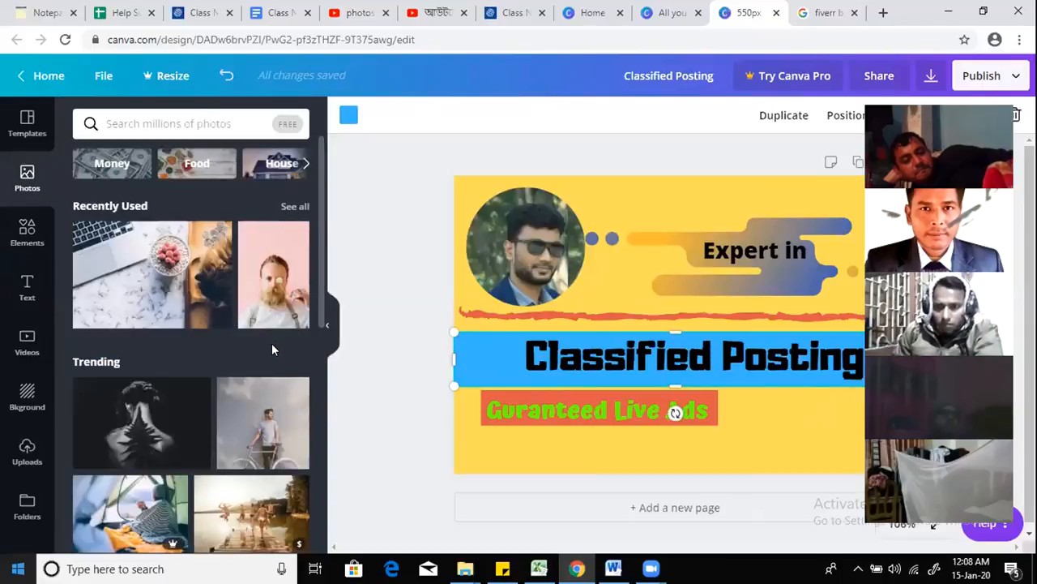
{"action": "scroll", "coordinate": [272, 340], "scroll_direction": "down", "scroll_amount": 6}
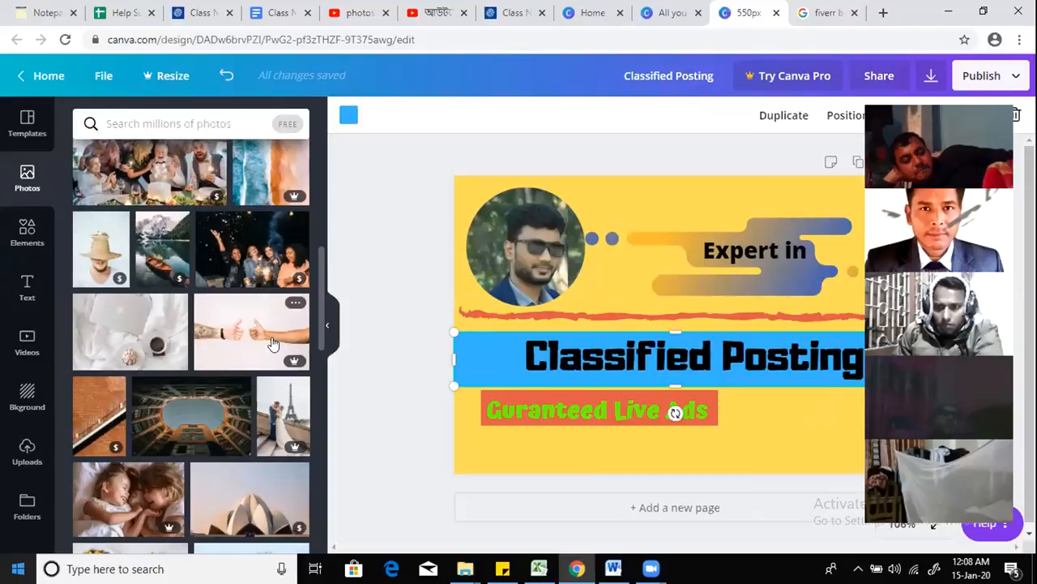
{"action": "scroll", "coordinate": [273, 346], "scroll_direction": "down", "scroll_amount": 5}
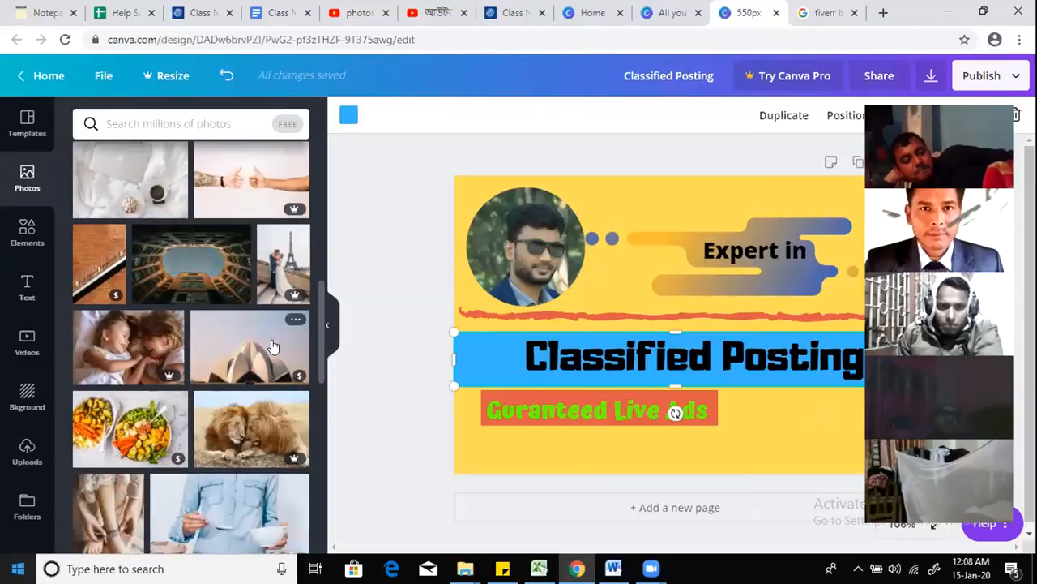
{"action": "scroll", "coordinate": [274, 346], "scroll_direction": "down", "scroll_amount": 4}
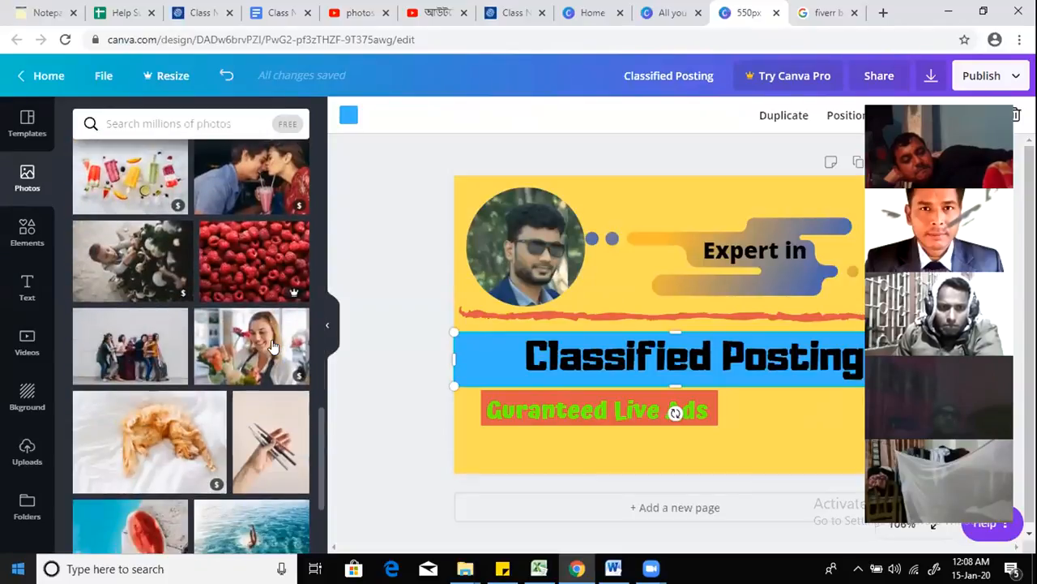
{"action": "scroll", "coordinate": [273, 346], "scroll_direction": "down", "scroll_amount": 3}
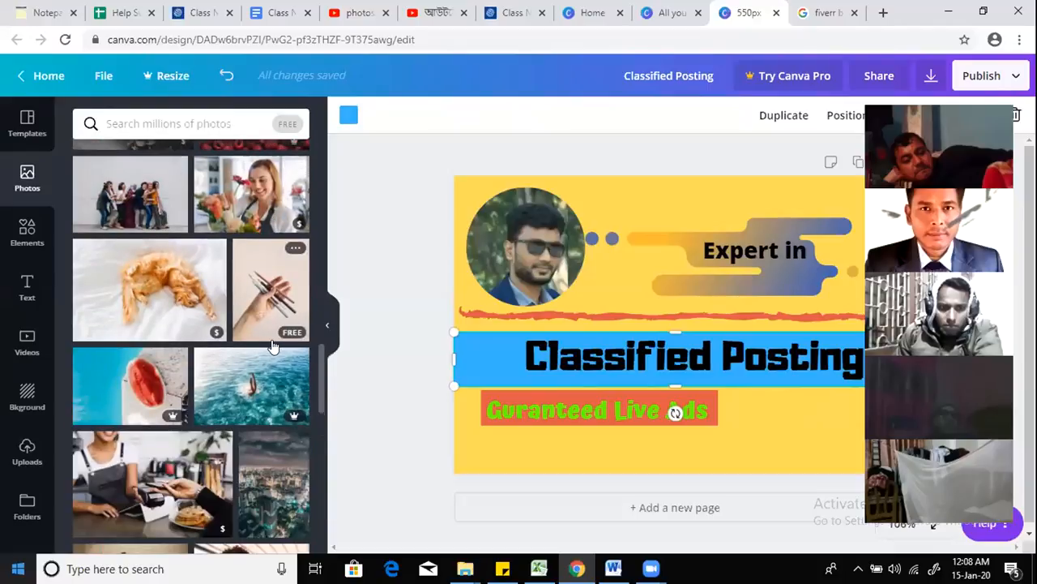
{"action": "scroll", "coordinate": [273, 346], "scroll_direction": "up", "scroll_amount": 8}
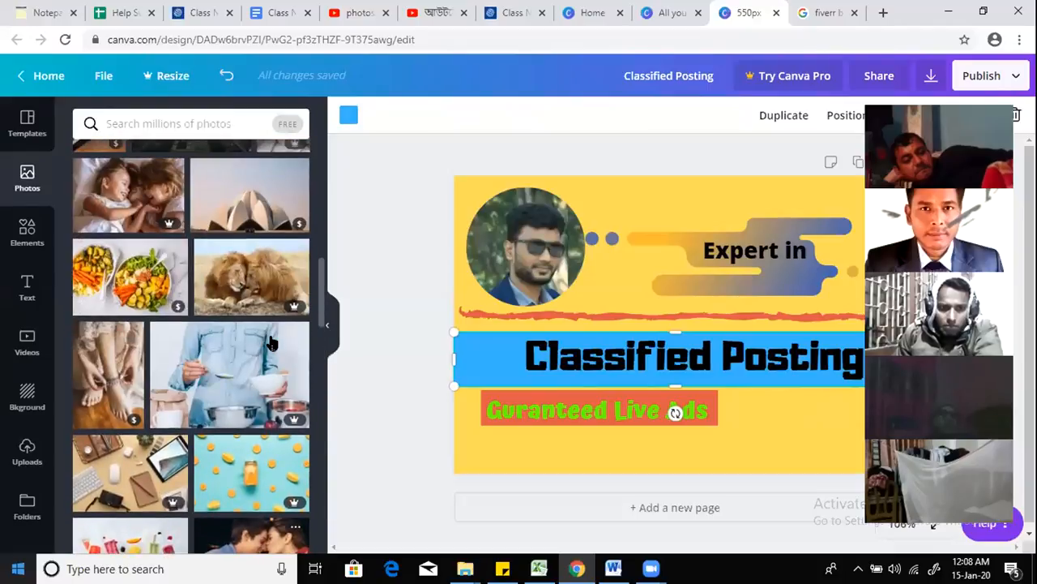
{"action": "scroll", "coordinate": [271, 343], "scroll_direction": "up", "scroll_amount": 10}
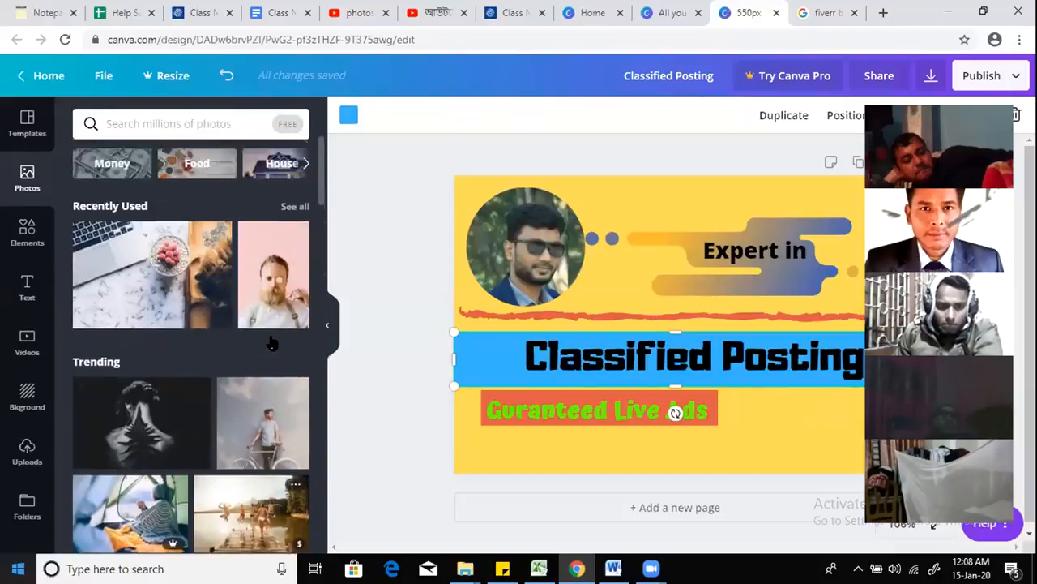
Step: Add the recently used photo of the bearded man, shrink it, and place it into the circular frame in place of the portrait
{"action": "left_click", "coordinate": [267, 274]}
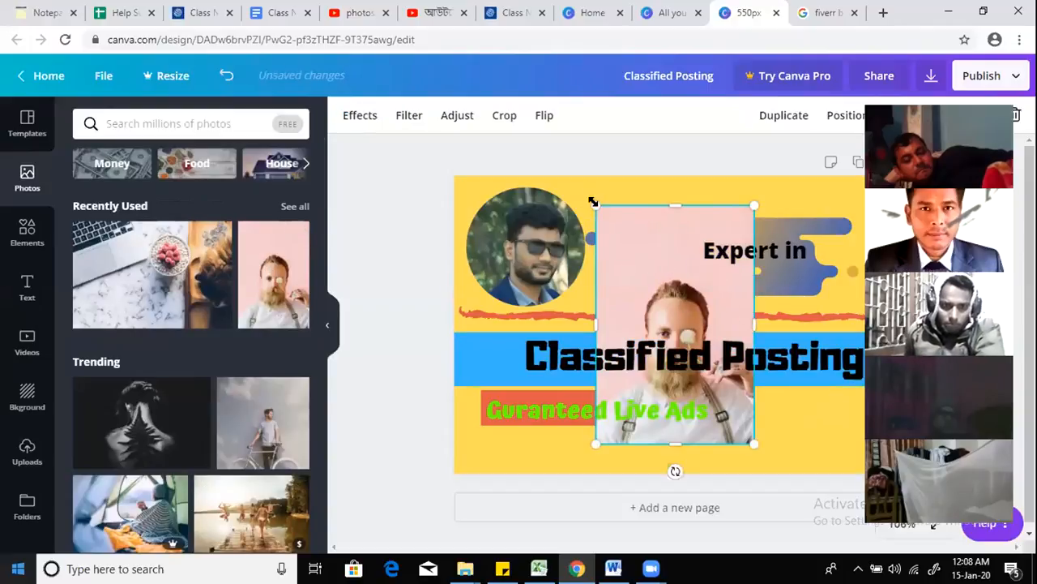
{"action": "left_click_drag", "start_coordinate": [596, 206], "coordinate": [683, 337]}
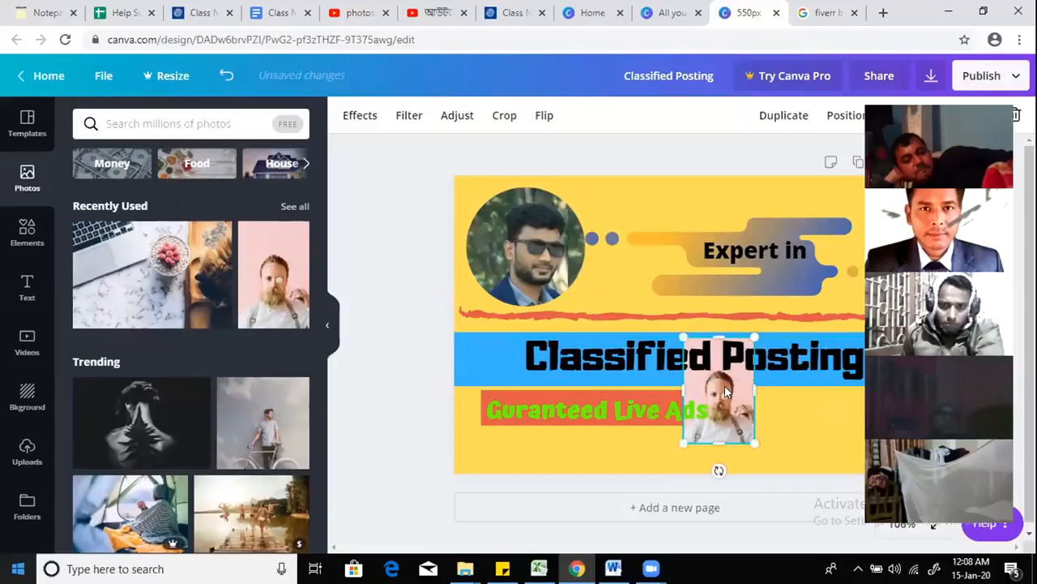
{"action": "left_click_drag", "start_coordinate": [720, 378], "coordinate": [516, 230]}
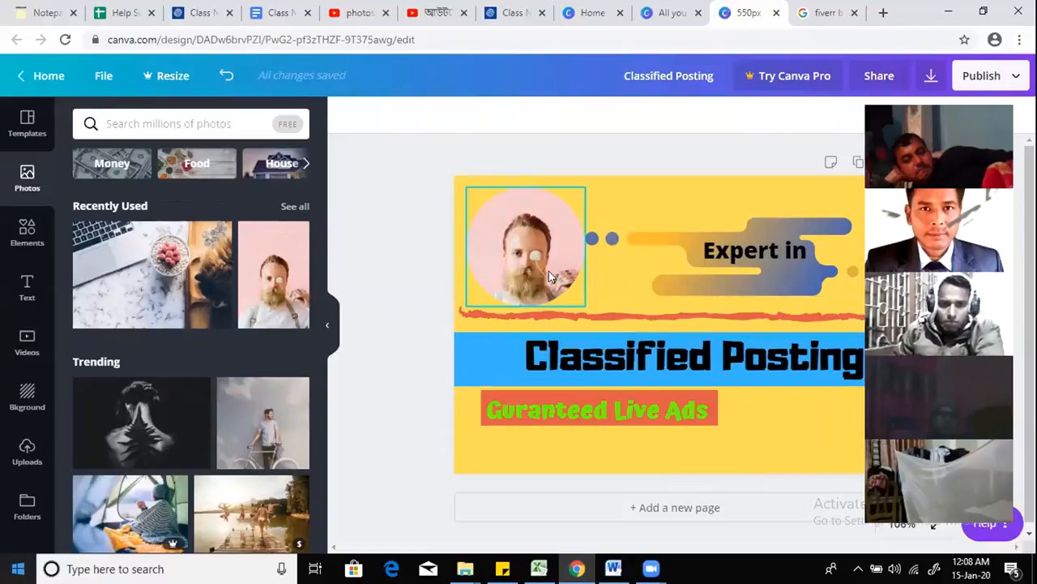
{"action": "scroll", "coordinate": [174, 324], "scroll_direction": "down", "scroll_amount": 5}
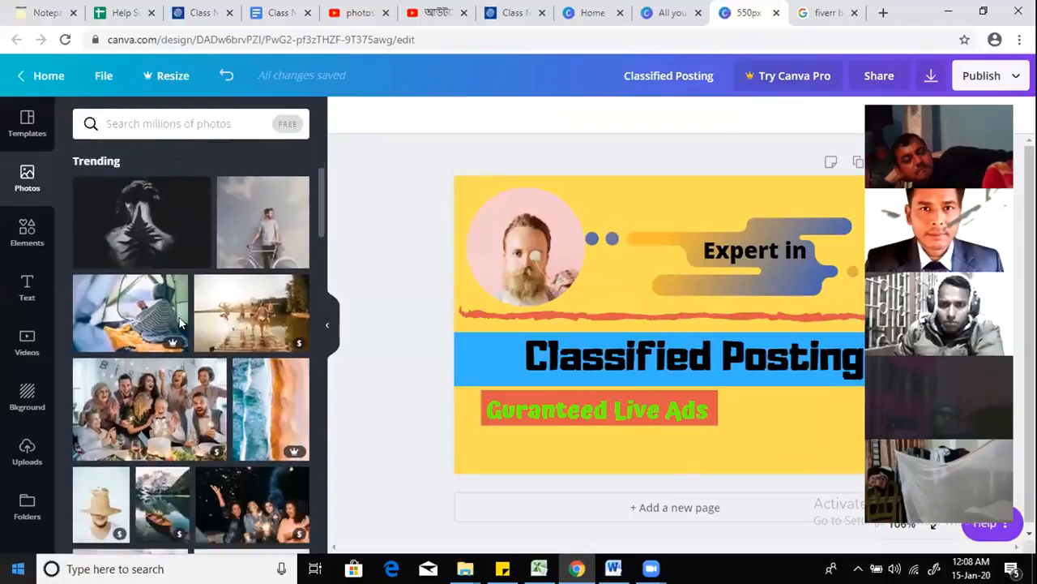
{"action": "scroll", "coordinate": [182, 330], "scroll_direction": "down", "scroll_amount": 10}
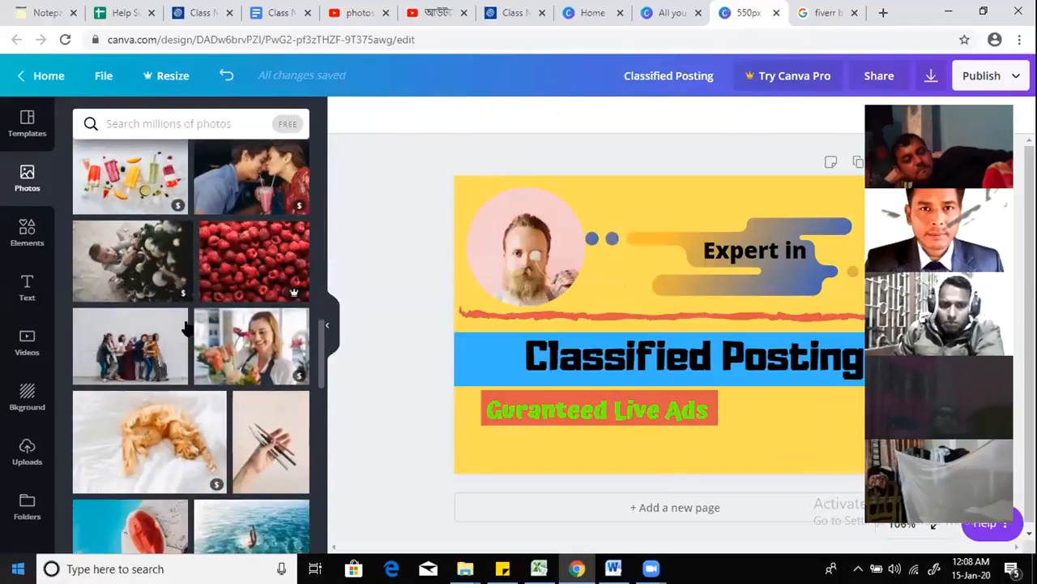
{"action": "scroll", "coordinate": [192, 325], "scroll_direction": "down", "scroll_amount": 3}
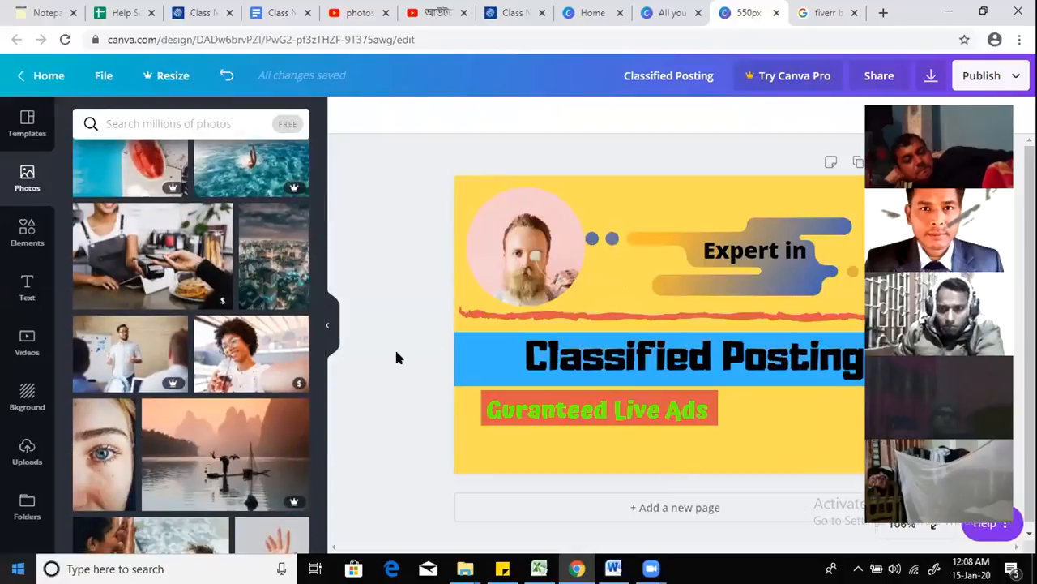
{"action": "scroll", "coordinate": [373, 357], "scroll_direction": "up", "scroll_amount": 1}
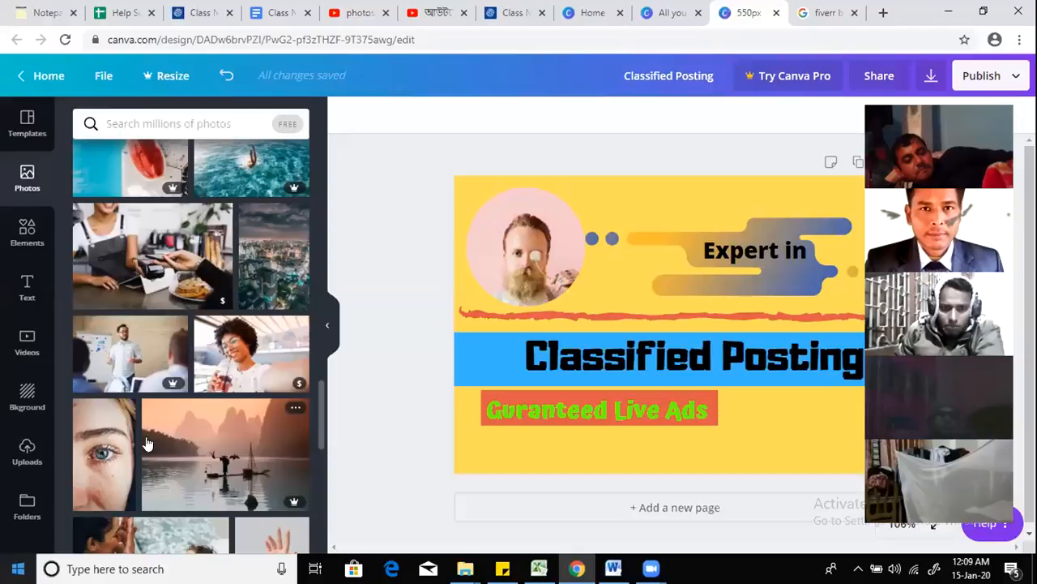
Step: Leave the banner for the overview of all designs and create a new blank design with custom dimensions of 550 × 370 px
{"action": "left_click", "coordinate": [50, 75]}
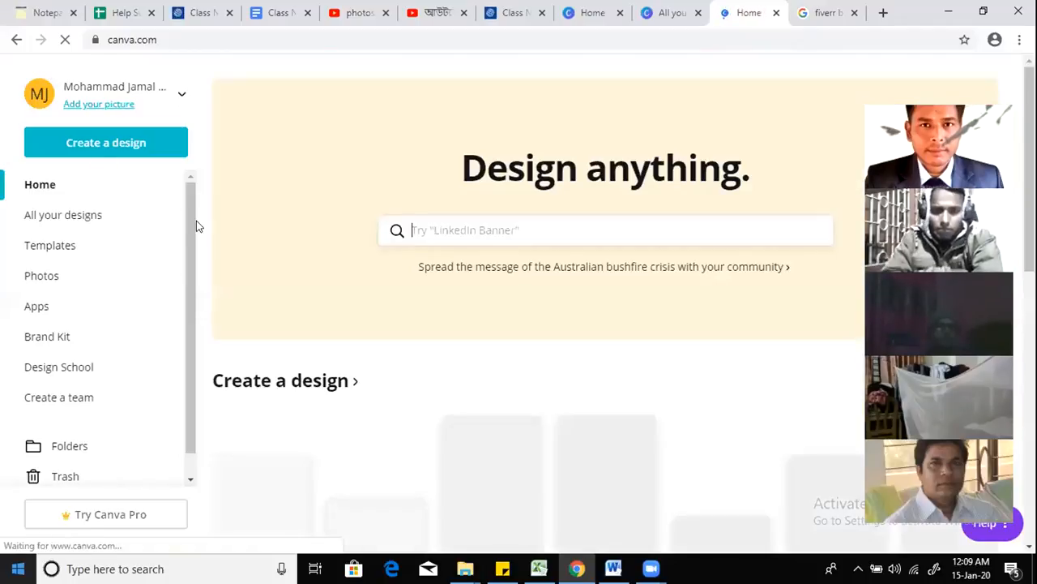
{"action": "left_click", "coordinate": [70, 215]}
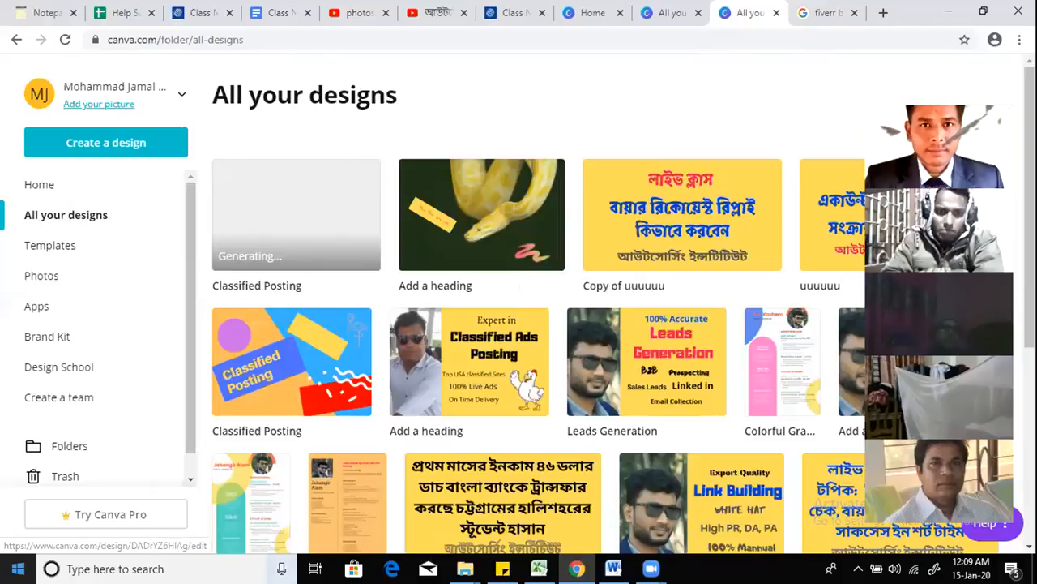
{"action": "left_click", "coordinate": [96, 148]}
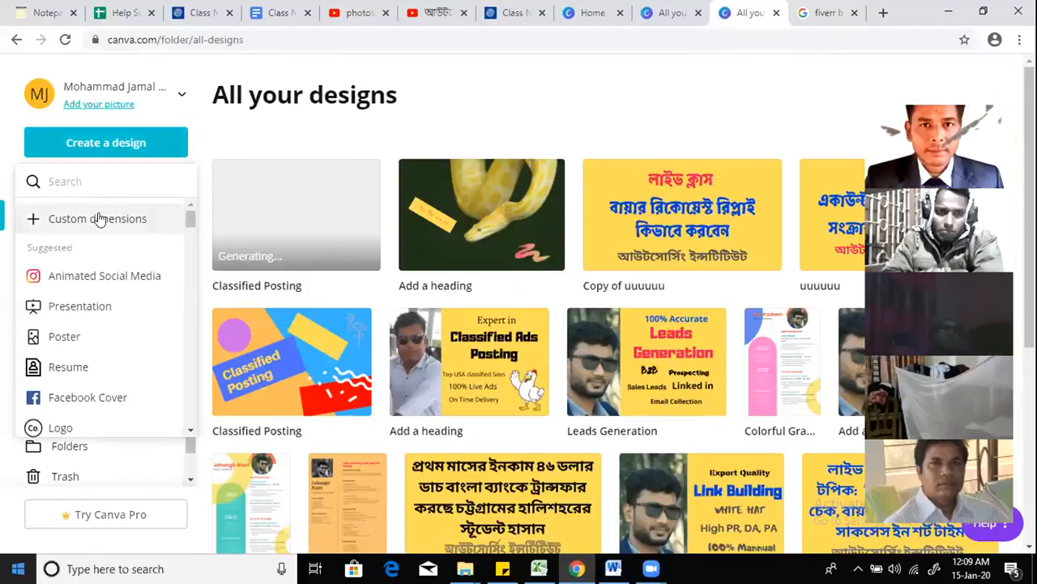
{"action": "left_click", "coordinate": [97, 215]}
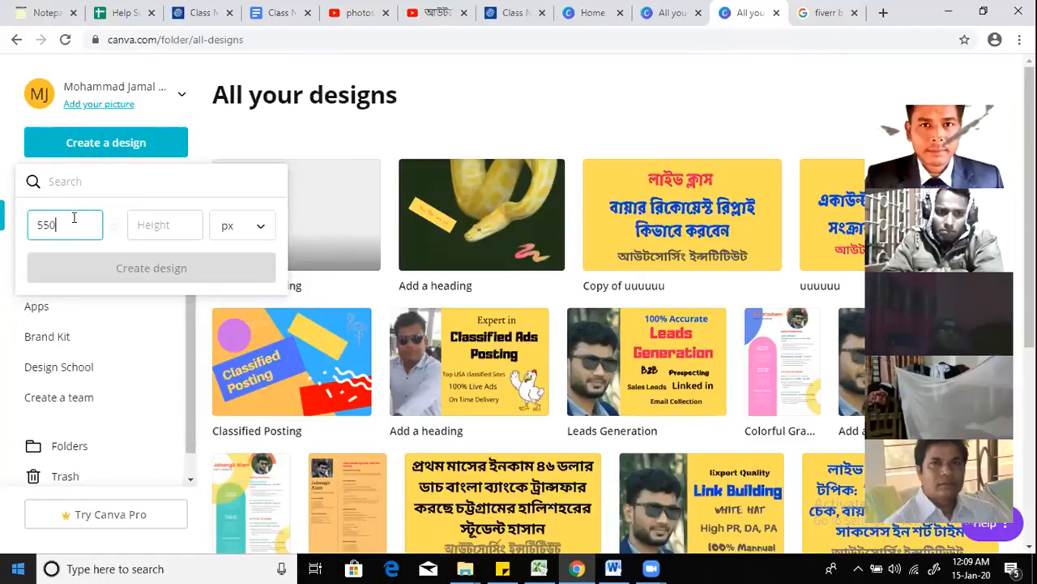
{"action": "left_click", "coordinate": [144, 227]}
{"action": "type", "text": "370"}
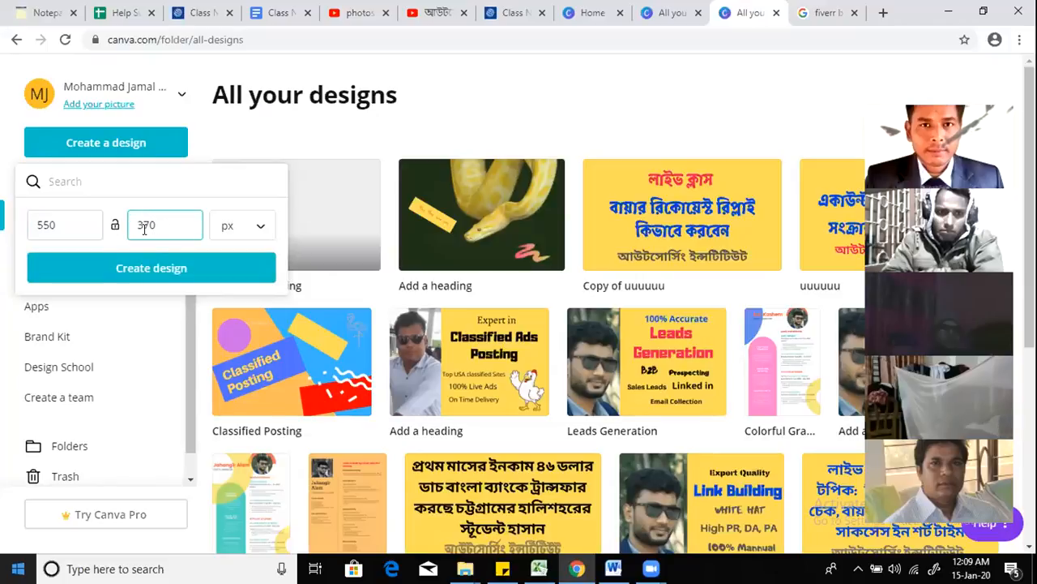
{"action": "left_click", "coordinate": [152, 268]}
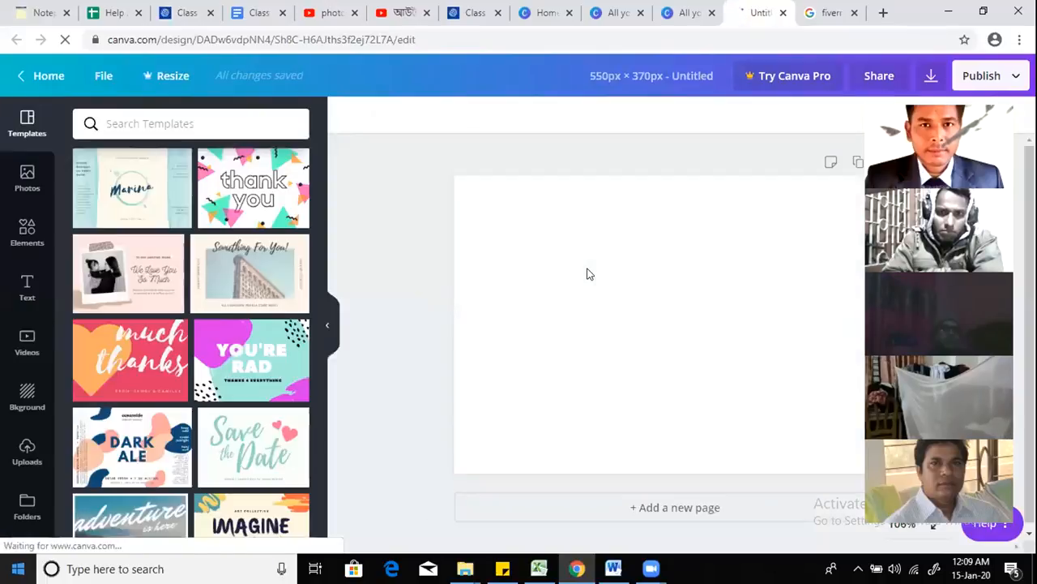
Step: Set the background of the blank 550 × 370 px page to the default yellow
{"action": "left_click", "coordinate": [593, 283]}
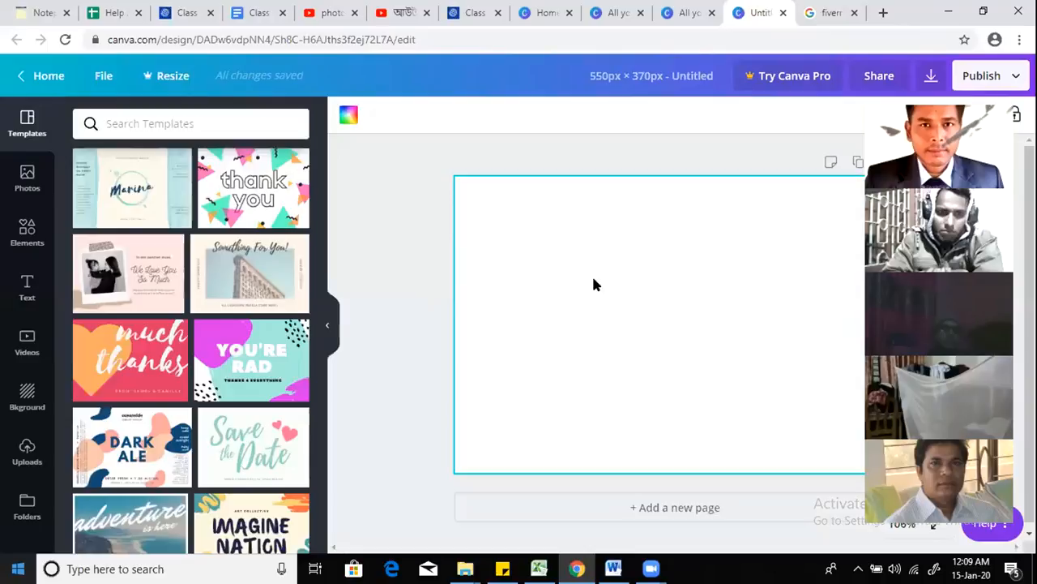
{"action": "left_click", "coordinate": [349, 117]}
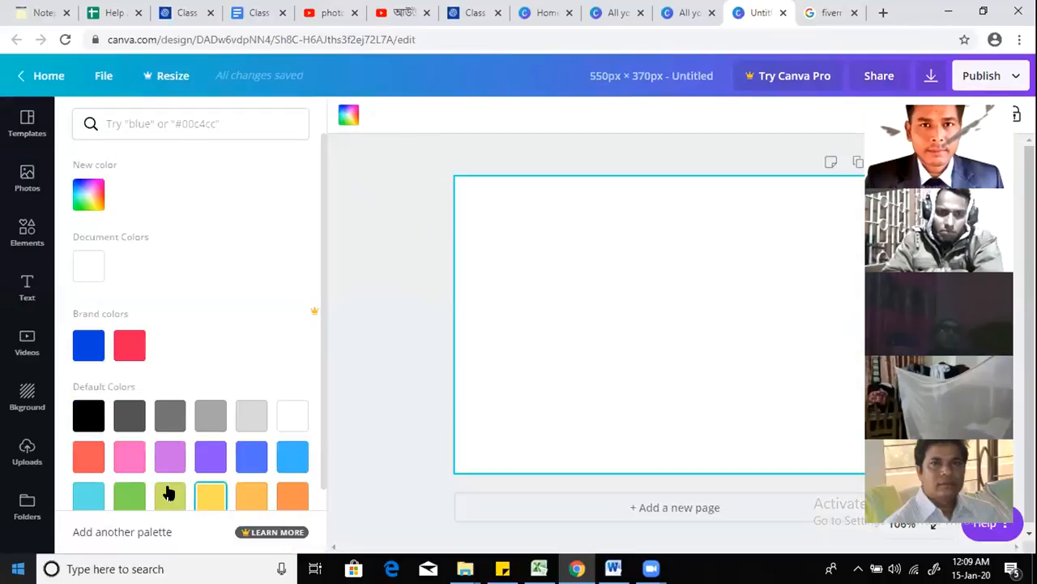
{"action": "left_click", "coordinate": [211, 496]}
{"action": "key", "text": "Escape"}
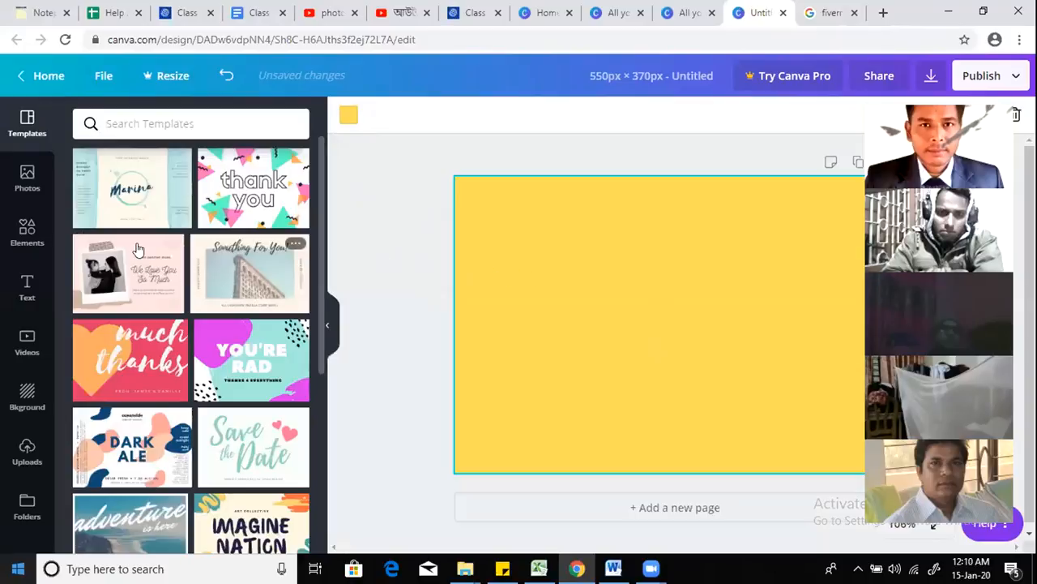
Step: Add a single-image grid, tilt it about 47°, and shift it over the lower-left half of the page
{"action": "left_click", "coordinate": [27, 230]}
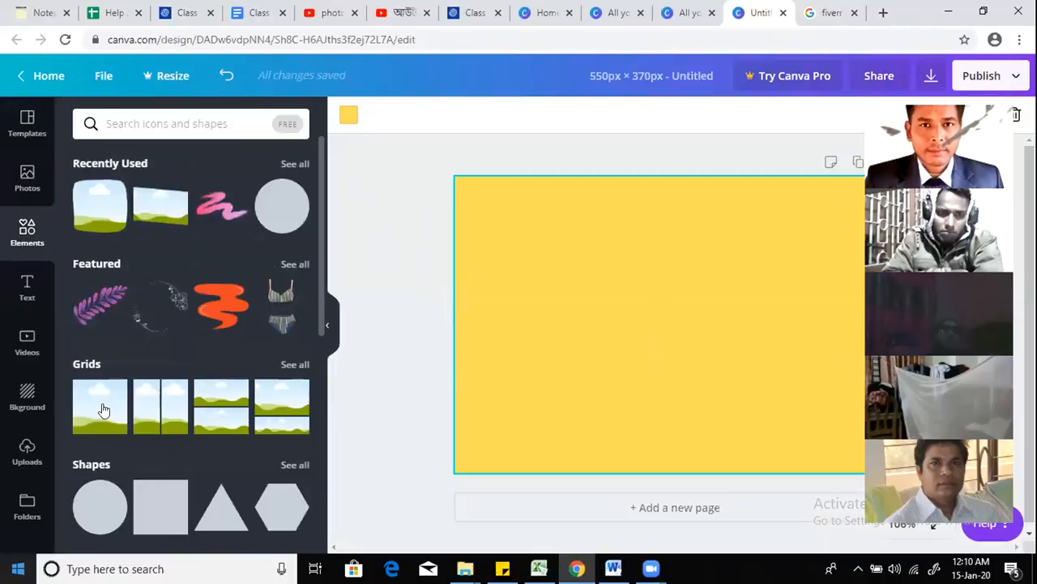
{"action": "scroll", "coordinate": [143, 409], "scroll_direction": "down", "scroll_amount": 1}
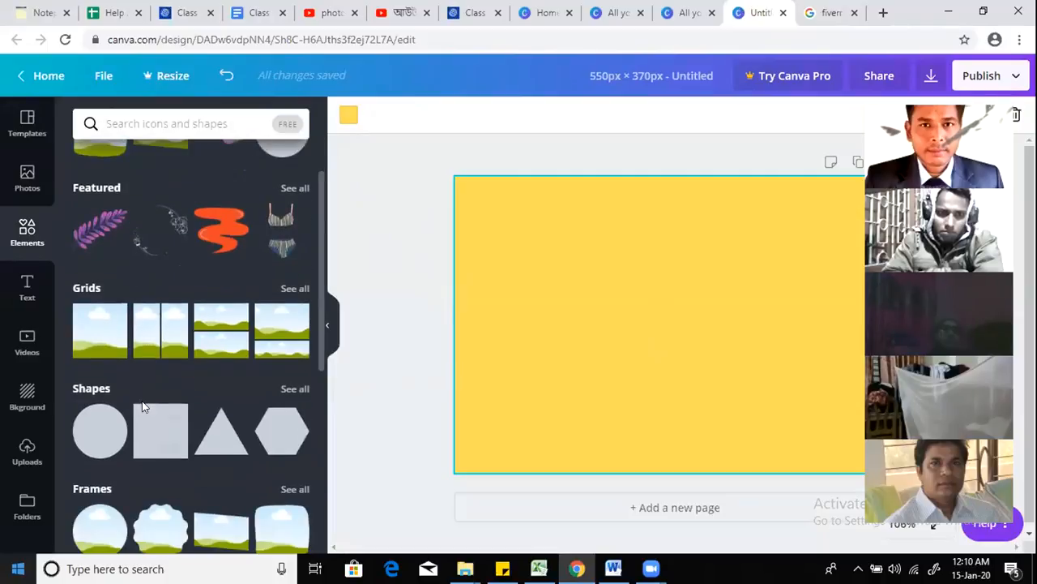
{"action": "left_click", "coordinate": [103, 326]}
{"action": "mouse_move", "coordinate": [457, 171]}
{"action": "left_mouse_down"}
{"action": "mouse_move", "coordinate": [540, 229]}
{"action": "mouse_move", "coordinate": [519, 195]}
{"action": "mouse_move", "coordinate": [463, 169]}
{"action": "mouse_move", "coordinate": [458, 177]}
{"action": "left_mouse_up"}
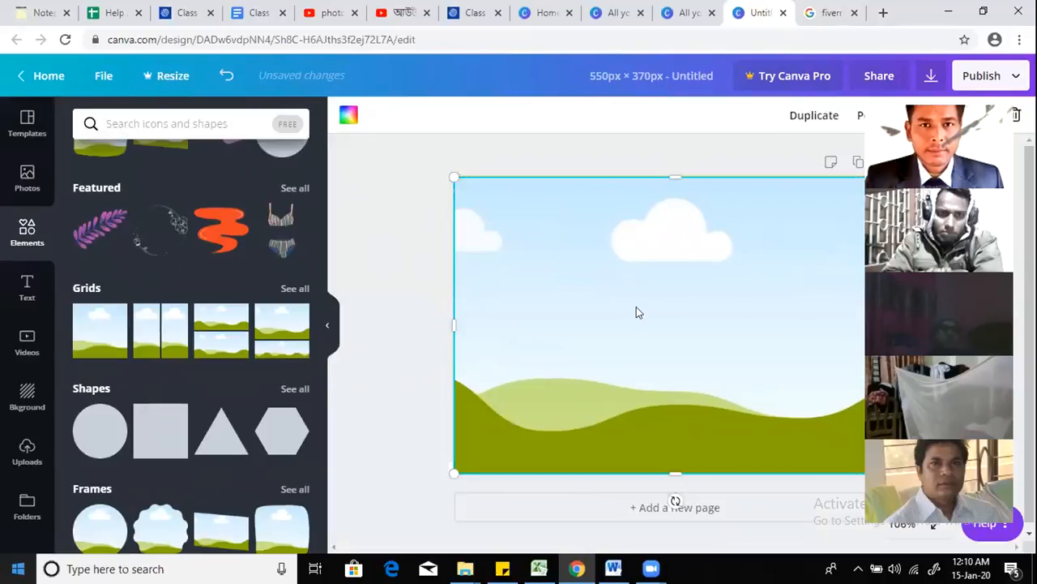
{"action": "left_click_drag", "start_coordinate": [588, 315], "coordinate": [584, 301]}
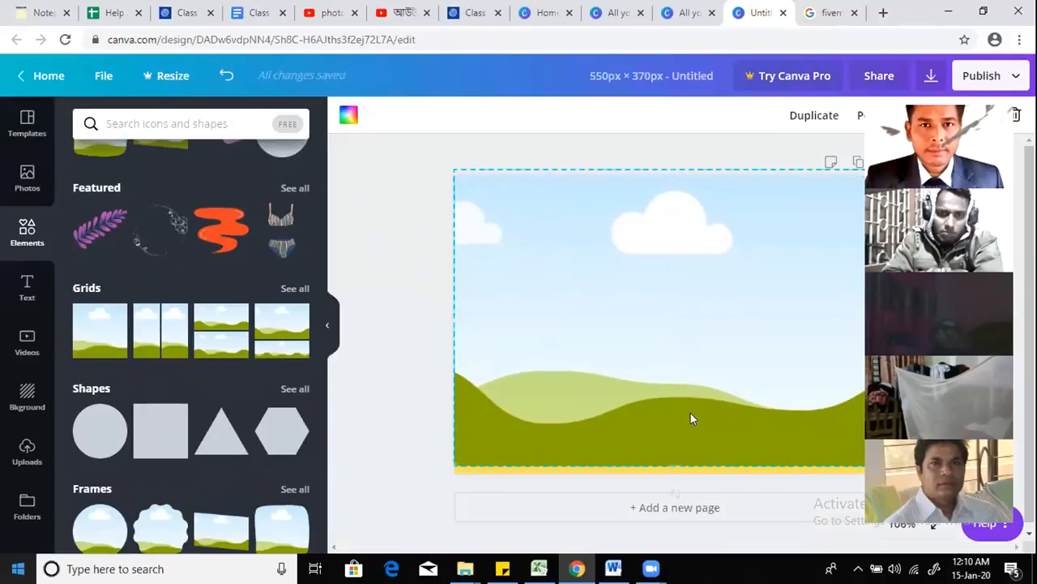
{"action": "left_click_drag", "start_coordinate": [671, 492], "coordinate": [506, 470]}
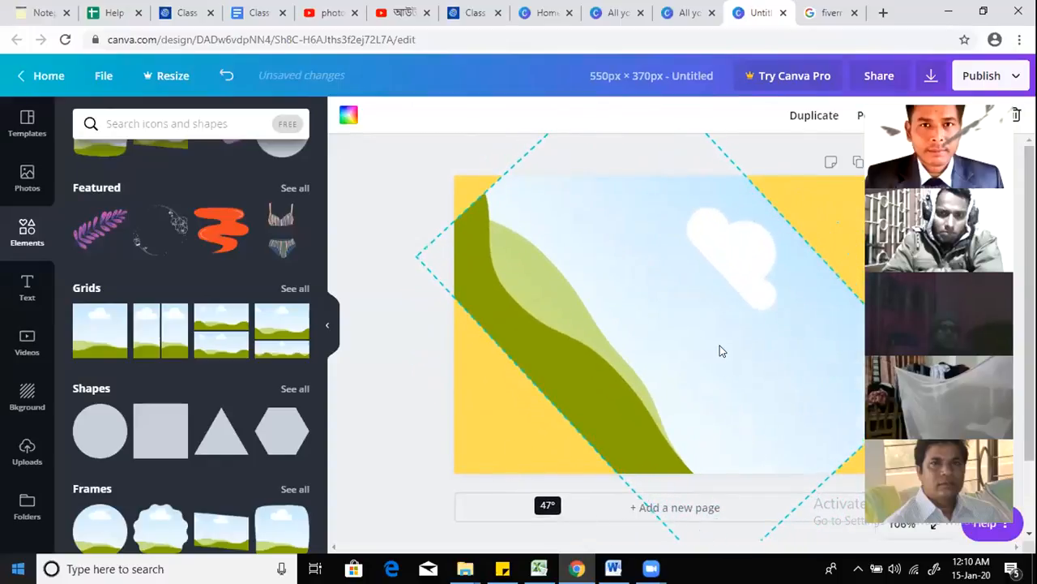
{"action": "left_click_drag", "start_coordinate": [621, 359], "coordinate": [595, 403]}
{"action": "left_click_drag", "start_coordinate": [435, 243], "coordinate": [401, 209]}
{"action": "left_click_drag", "start_coordinate": [617, 389], "coordinate": [599, 401]}
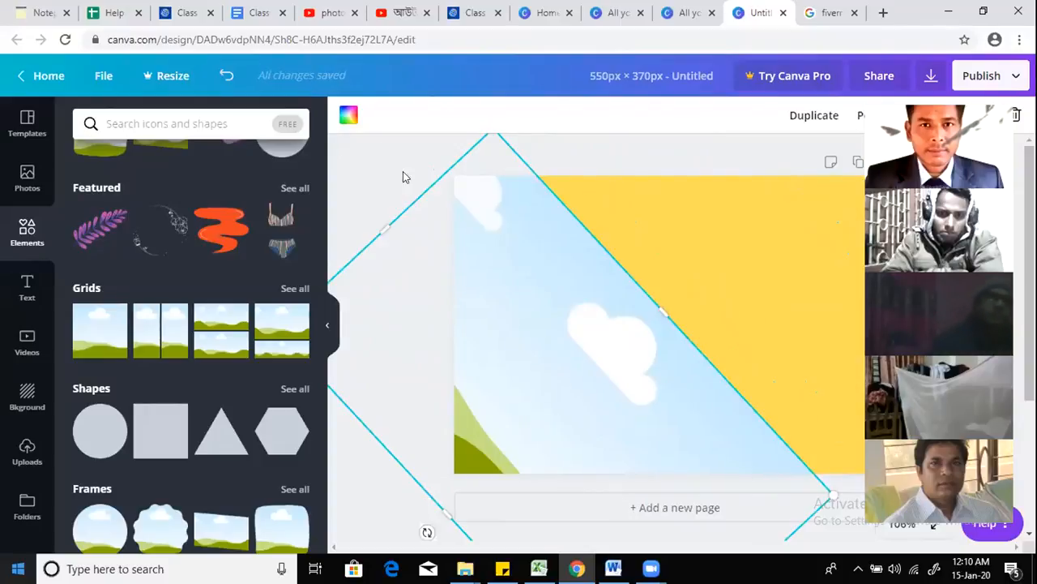
Step: Fill the tilted grid with the red brand color
{"action": "left_click", "coordinate": [342, 116]}
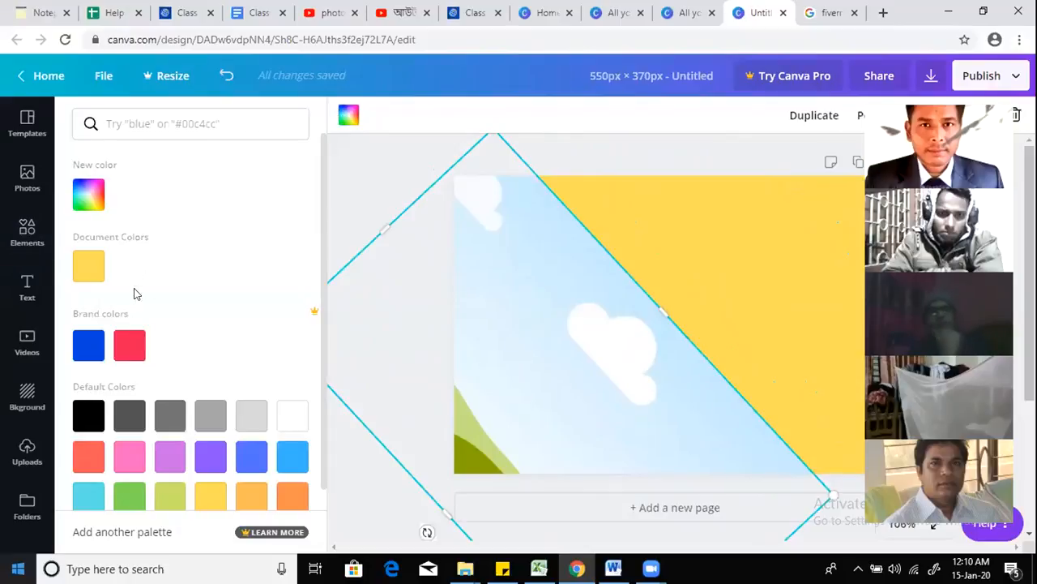
{"action": "left_click", "coordinate": [133, 342]}
{"action": "key", "text": "Escape"}
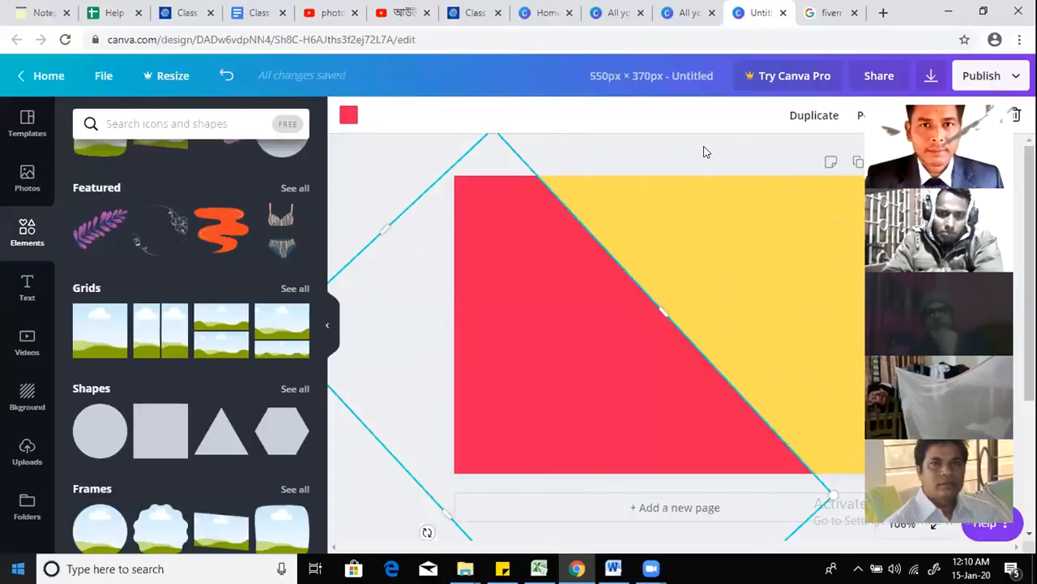
{"action": "left_click", "coordinate": [368, 505]}
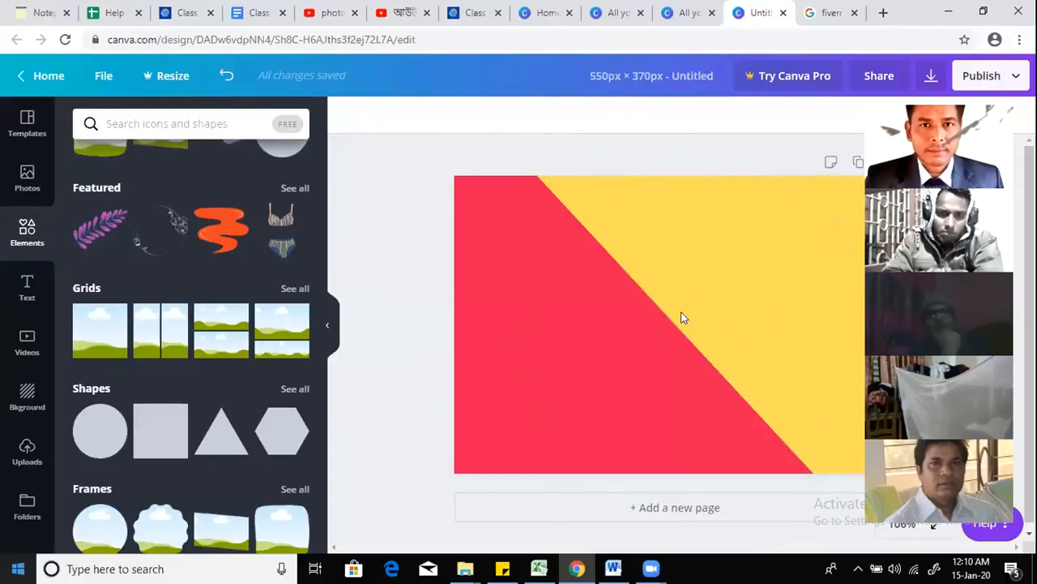
Step: Try shifting the tilted red shape toward the center of the page
{"action": "left_click_drag", "start_coordinate": [609, 339], "coordinate": [685, 308]}
{"action": "left_click", "coordinate": [370, 410]}
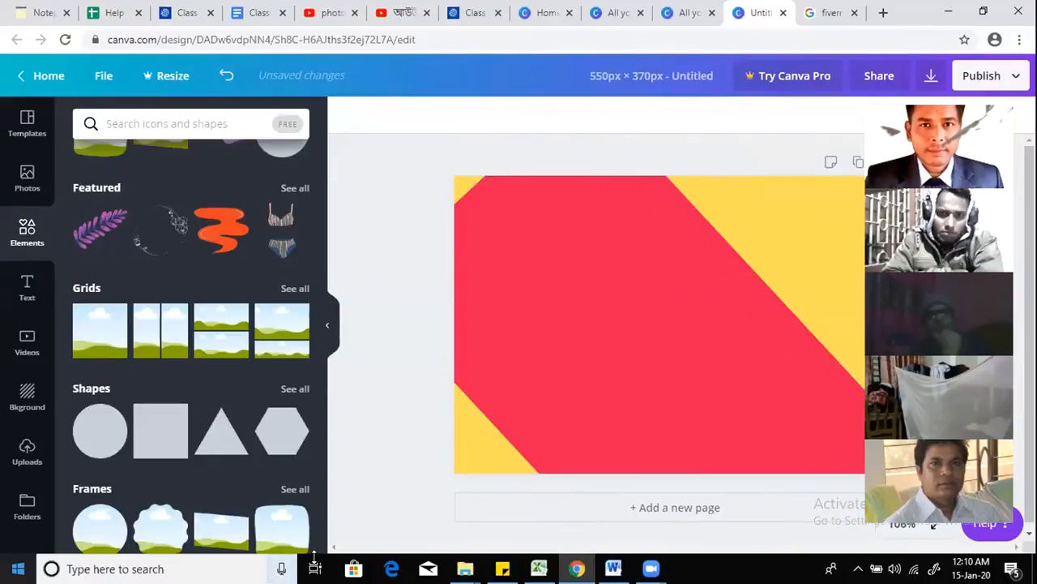
{"action": "left_click", "coordinate": [538, 377]}
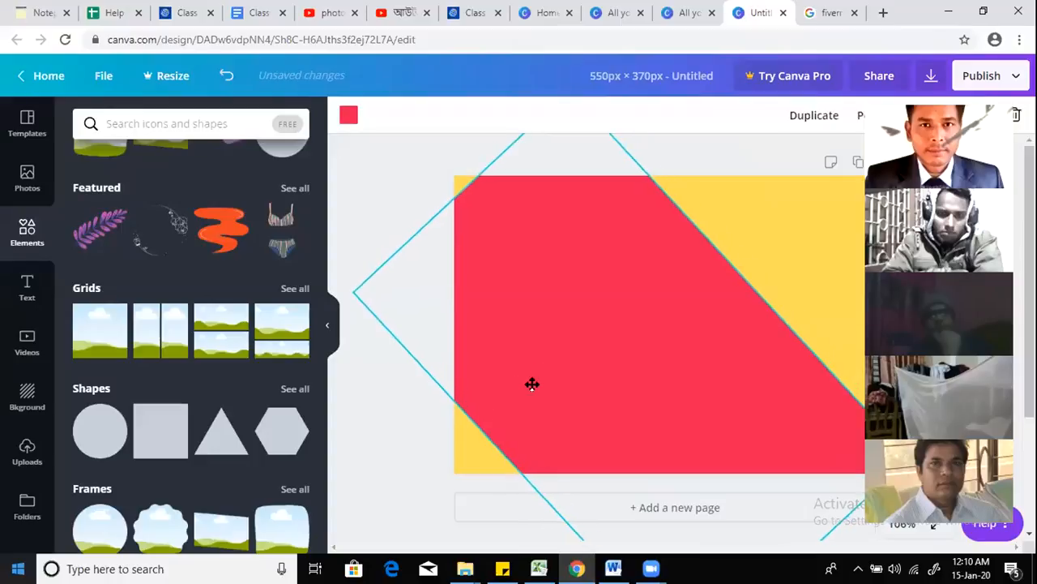
{"action": "left_click", "coordinate": [419, 164]}
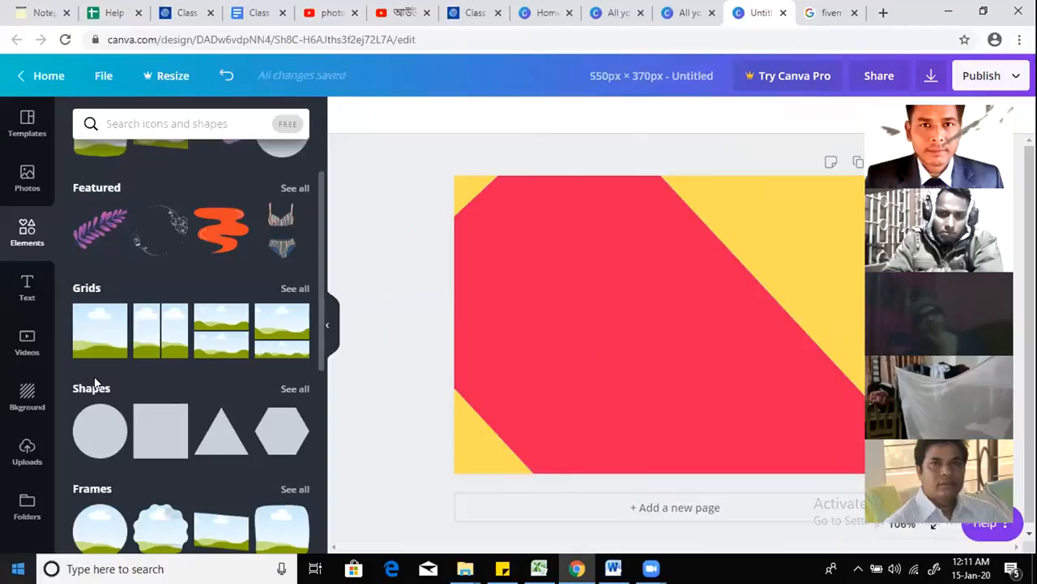
{"action": "left_click", "coordinate": [618, 283]}
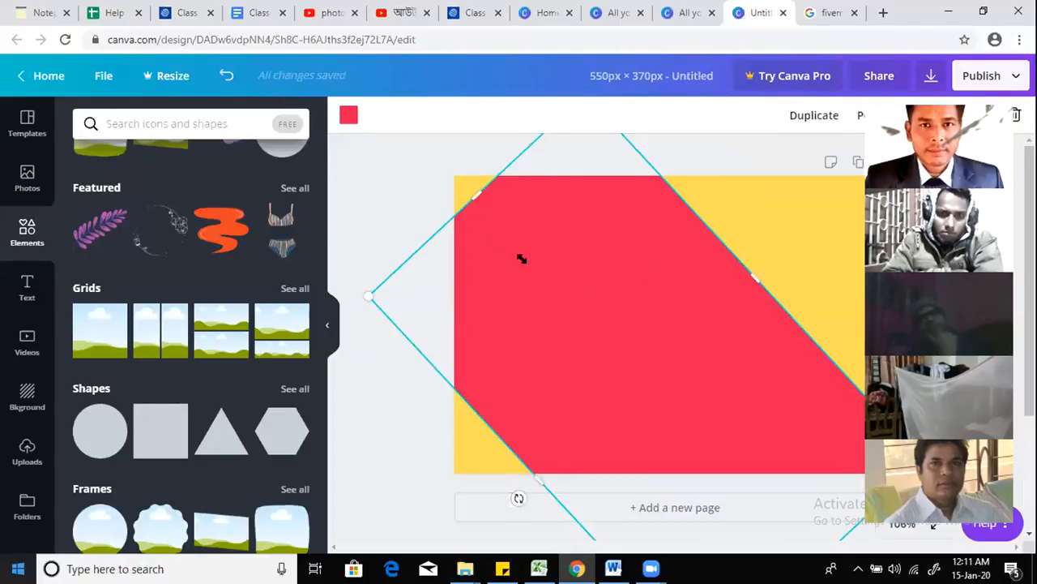
{"action": "left_click_drag", "start_coordinate": [522, 258], "coordinate": [540, 283]}
{"action": "left_click", "coordinate": [377, 275]}
{"action": "left_click", "coordinate": [567, 295]}
Step: Try shortening the tilted red shape to a width of about 391, and delete it from the page
{"action": "left_click_drag", "start_coordinate": [551, 273], "coordinate": [603, 375]}
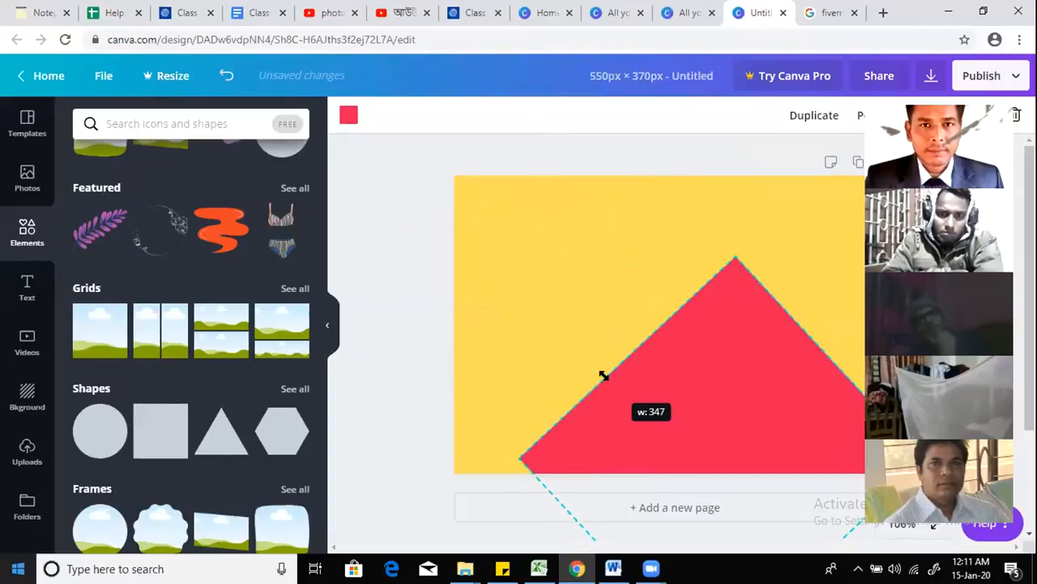
{"action": "left_click", "coordinate": [608, 336]}
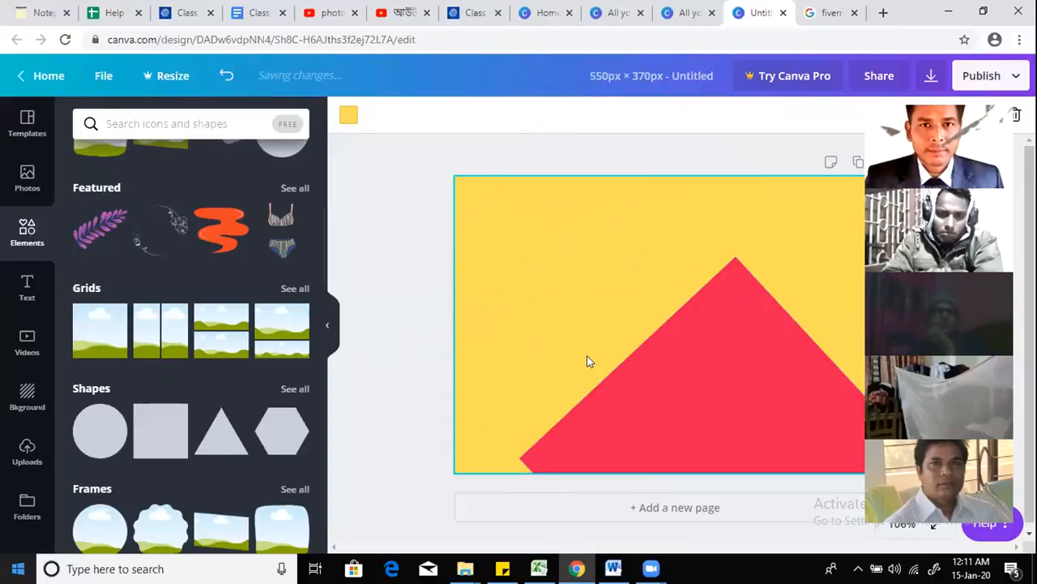
{"action": "left_click", "coordinate": [674, 424]}
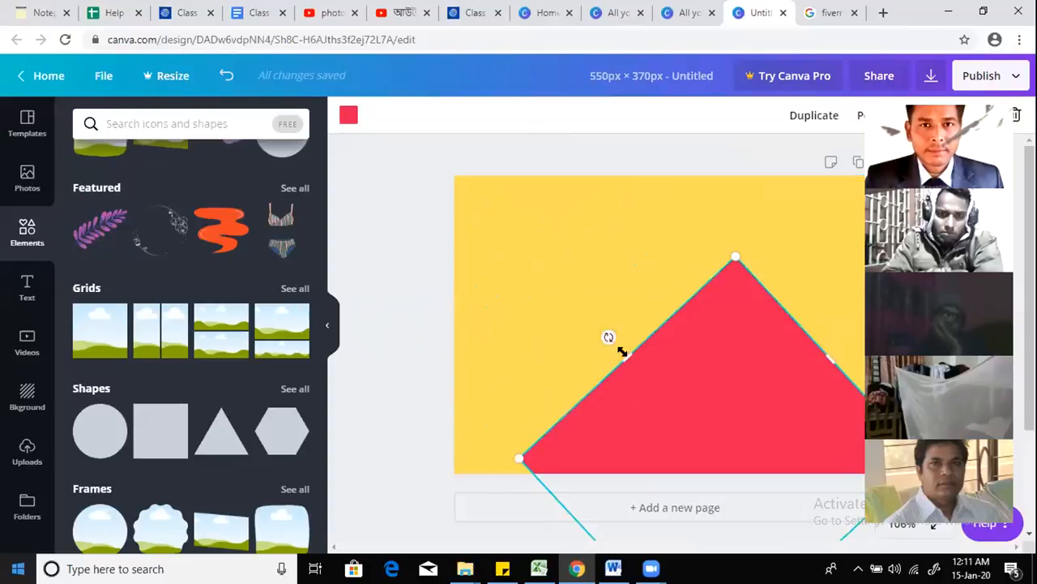
{"action": "left_click_drag", "start_coordinate": [621, 347], "coordinate": [599, 331]}
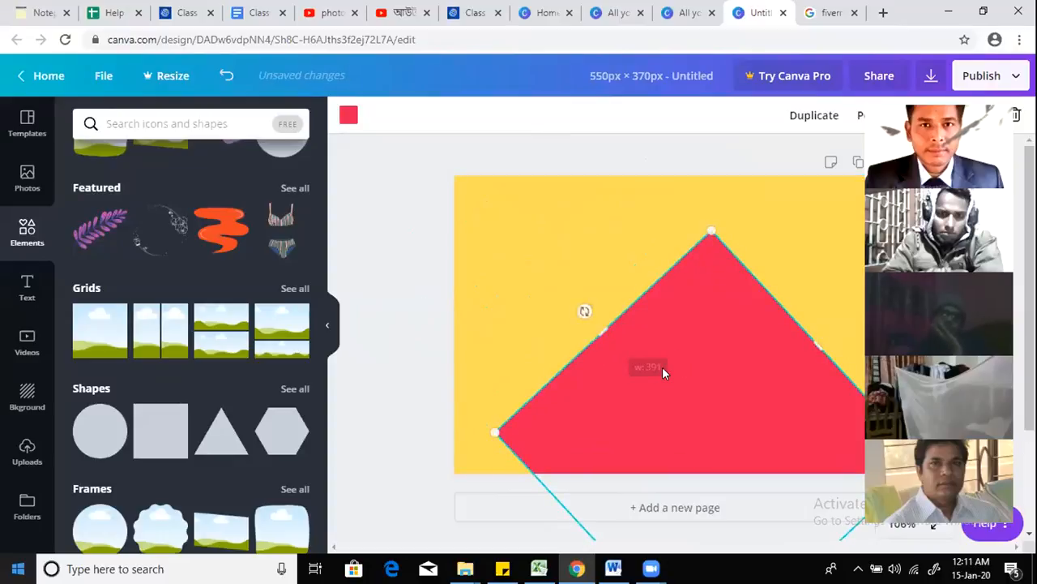
{"action": "key", "text": "Delete"}
{"action": "key", "text": "Delete"}
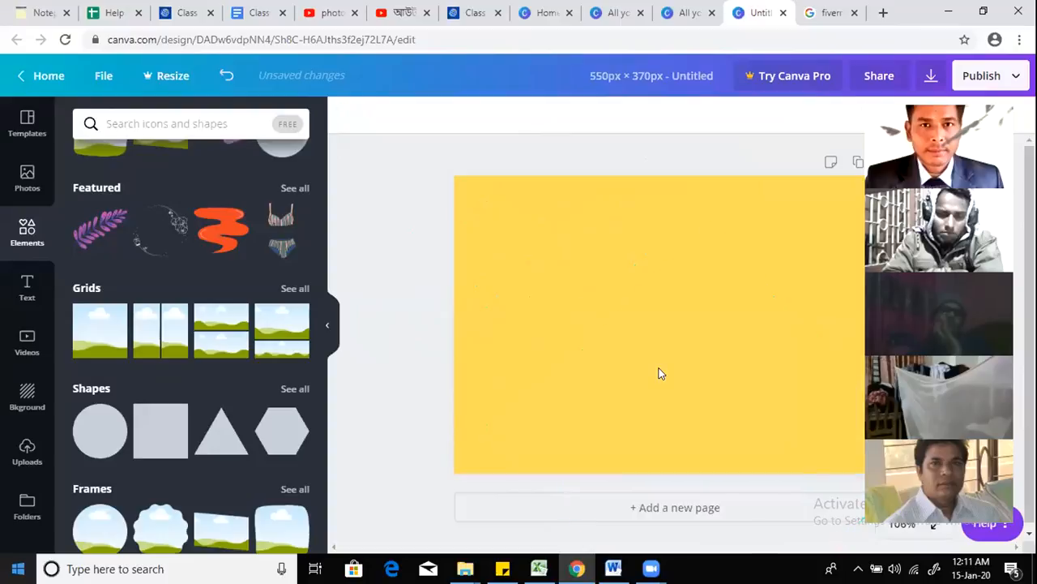
Step: Add a new single-image grid, tilt it diagonally, lengthen it, and place it over the lower-left half of the page
{"action": "left_click", "coordinate": [584, 270]}
{"action": "left_click", "coordinate": [403, 316]}
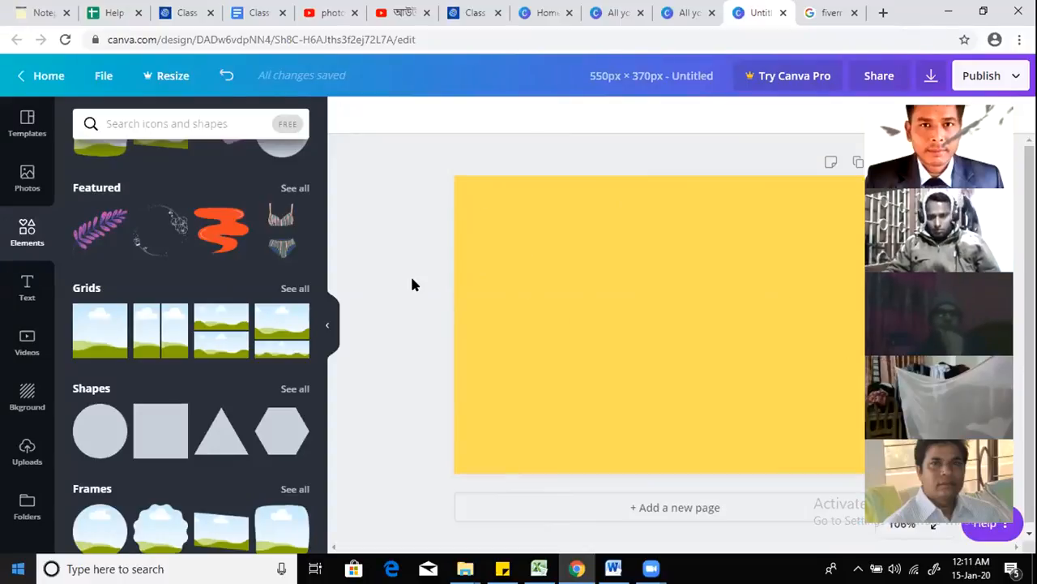
{"action": "left_click", "coordinate": [595, 280]}
{"action": "left_click", "coordinate": [105, 326]}
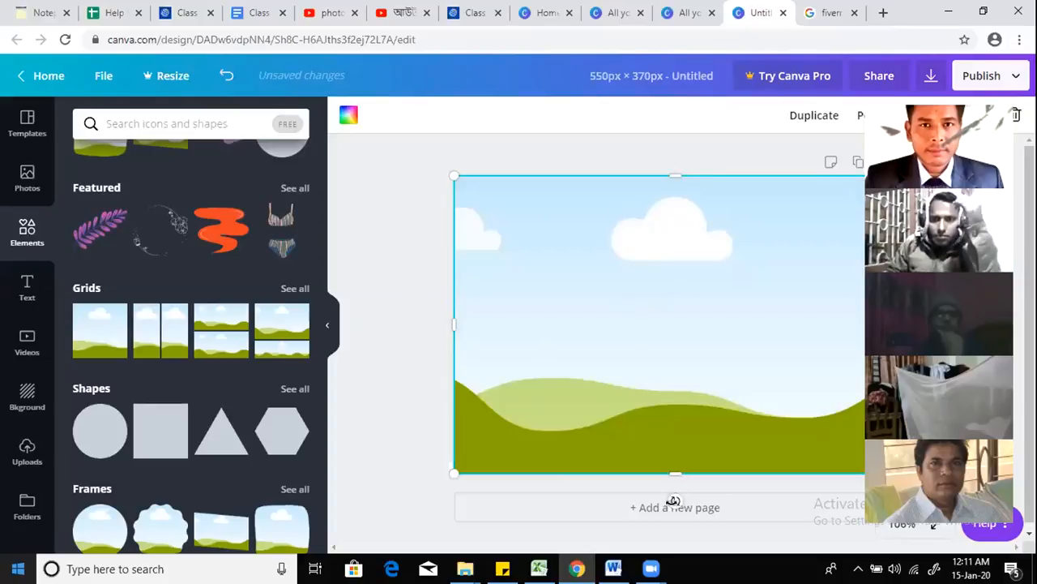
{"action": "left_click_drag", "start_coordinate": [673, 500], "coordinate": [535, 473]}
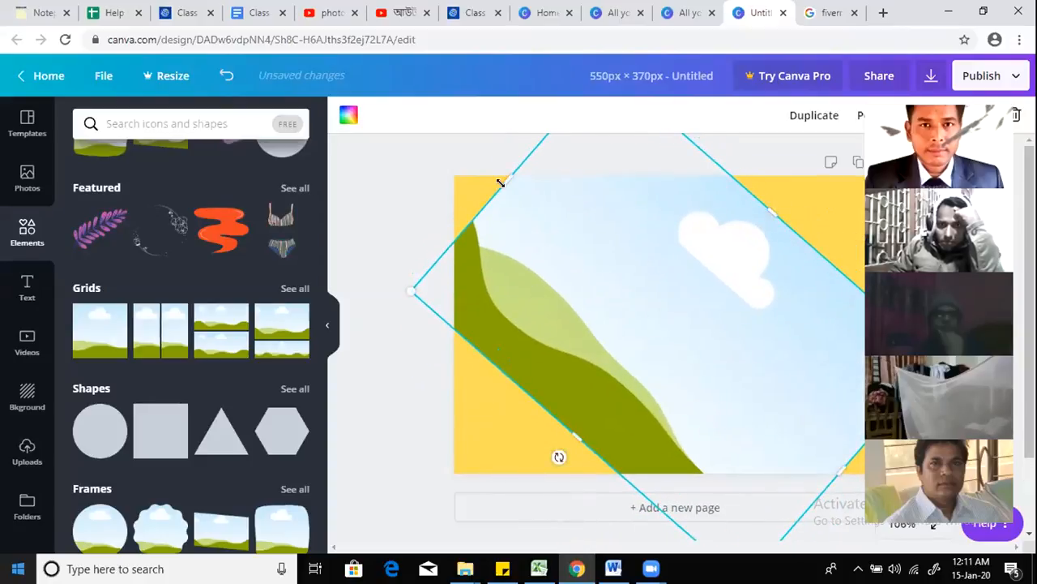
{"action": "left_click_drag", "start_coordinate": [500, 183], "coordinate": [448, 137]}
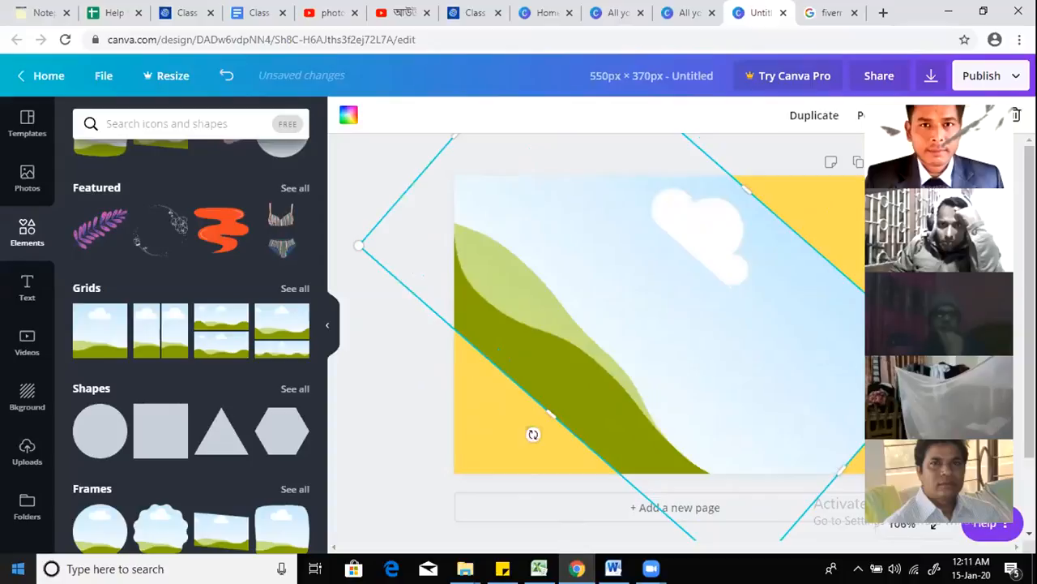
{"action": "left_click_drag", "start_coordinate": [743, 376], "coordinate": [633, 461]}
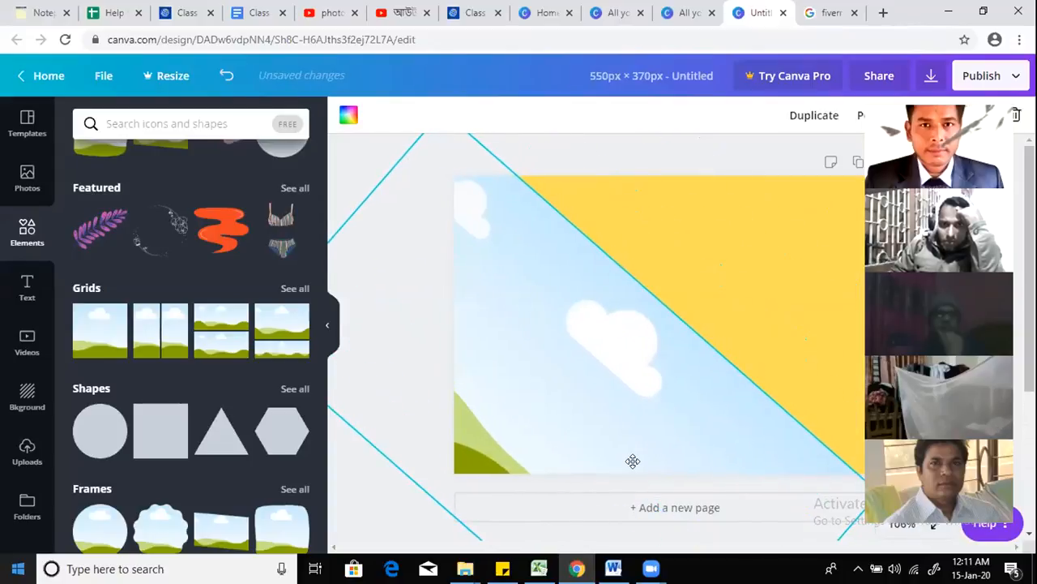
Step: Fill the tilted grid with the default medium blue, between purple and light blue
{"action": "left_click", "coordinate": [348, 115]}
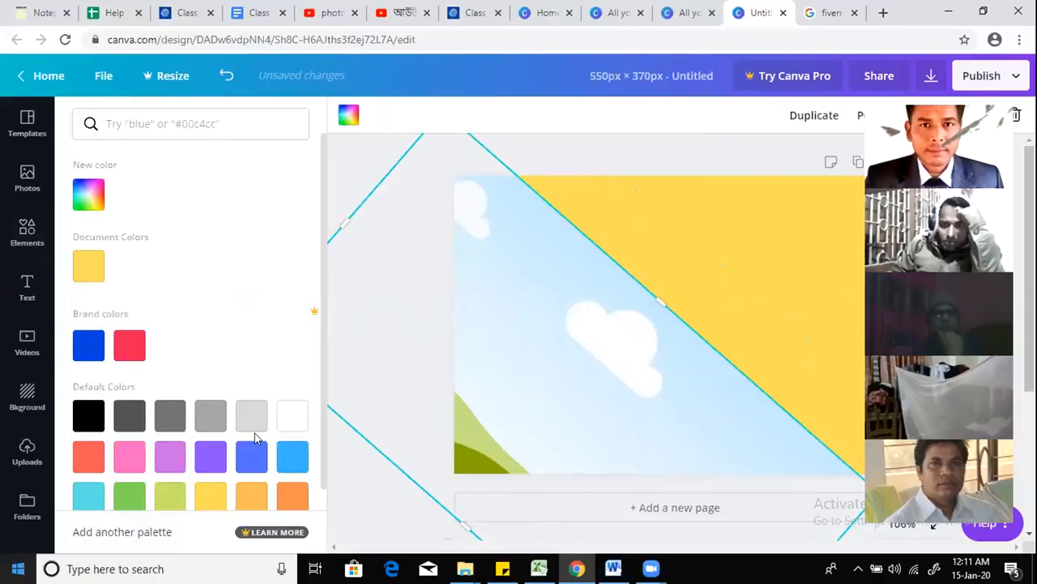
{"action": "left_click", "coordinate": [252, 426]}
{"action": "left_click", "coordinate": [252, 445]}
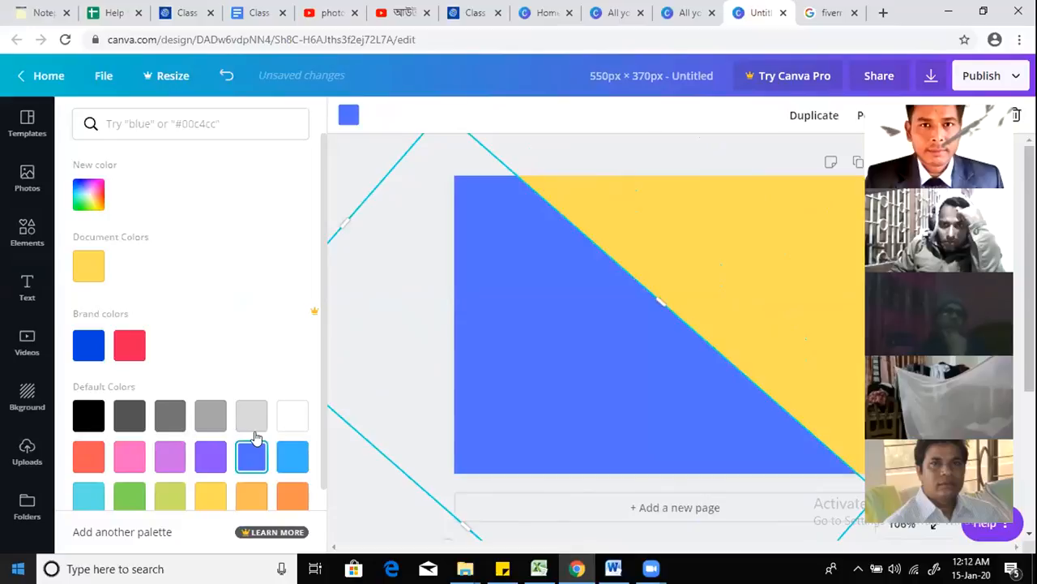
{"action": "left_click", "coordinate": [741, 392]}
Step: Move the tilted blue shape so that it covers only a triangle in the page's lower-left corner
{"action": "left_click_drag", "start_coordinate": [618, 365], "coordinate": [459, 462]}
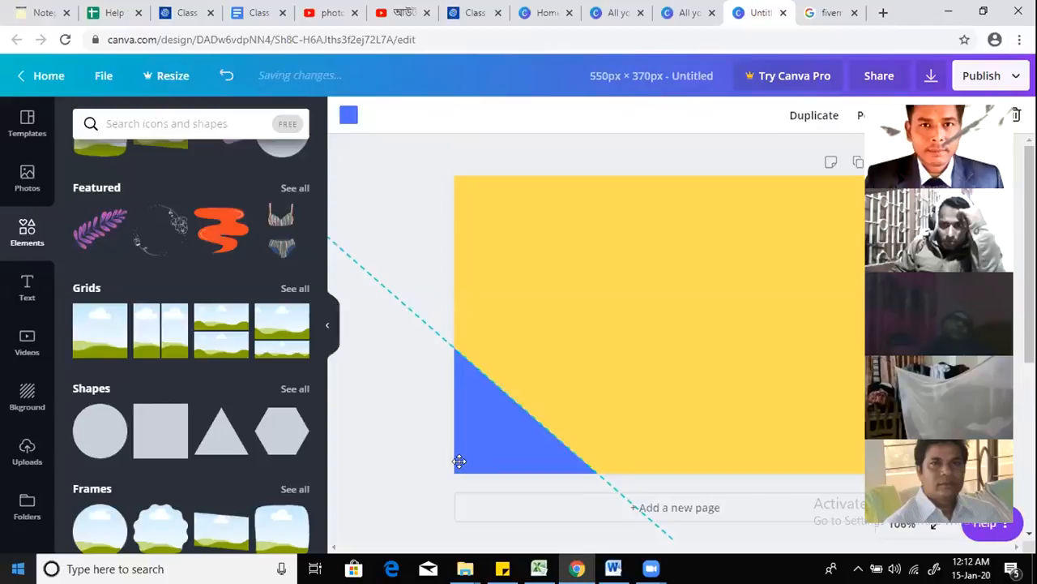
{"action": "left_click", "coordinate": [417, 201]}
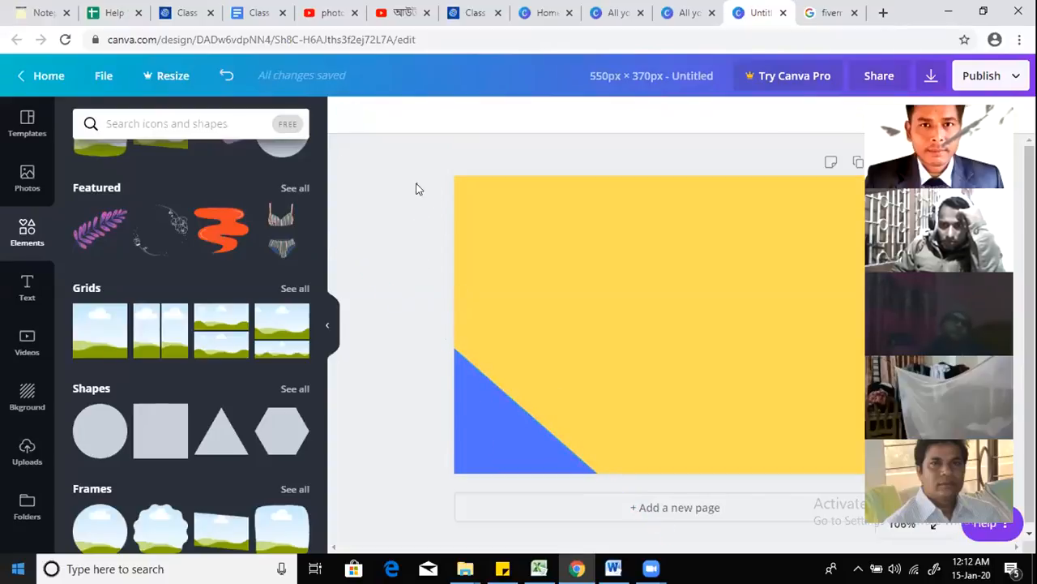
{"action": "left_click", "coordinate": [488, 415]}
{"action": "right_click", "coordinate": [489, 414]}
{"action": "left_click", "coordinate": [563, 332]}
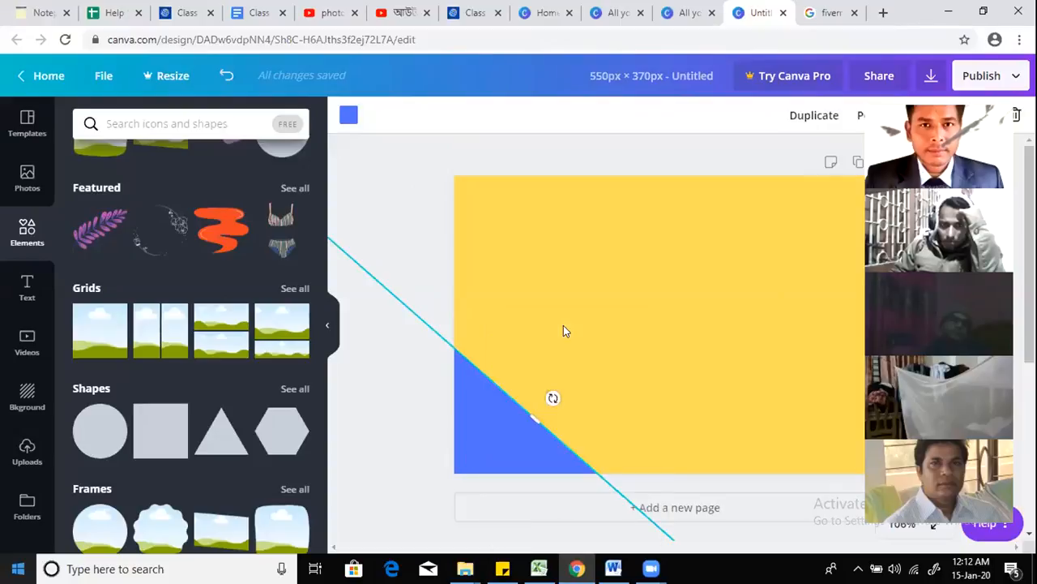
{"action": "mouse_move", "coordinate": [493, 423]}
{"action": "left_mouse_down"}
{"action": "mouse_move", "coordinate": [575, 364]}
{"action": "mouse_move", "coordinate": [793, 268]}
{"action": "mouse_move", "coordinate": [499, 420]}
{"action": "left_mouse_up"}
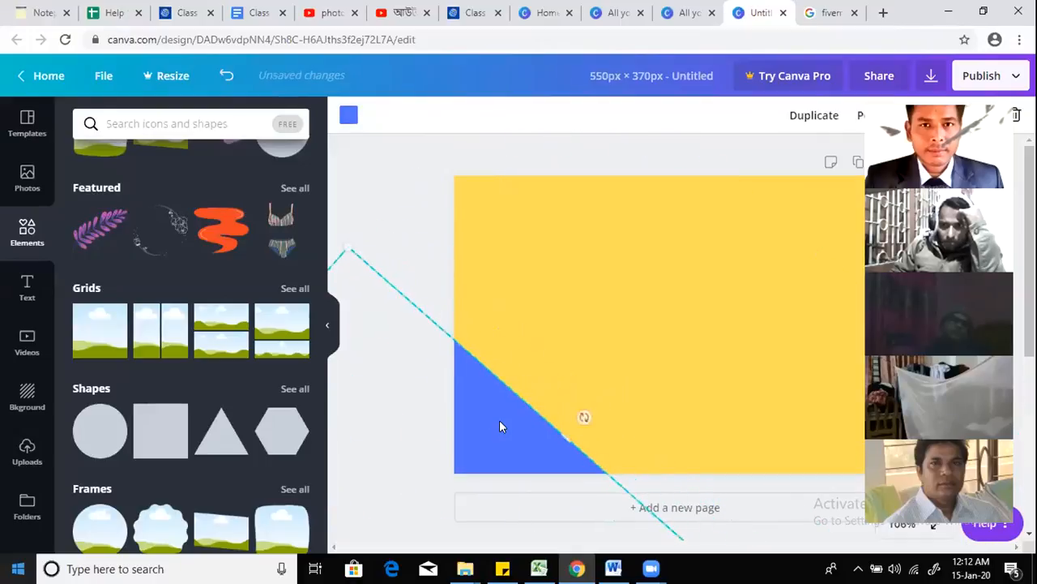
Step: Copy and paste the blue corner shape and place the copy as a triangle in the page's upper-right corner
{"action": "right_click", "coordinate": [499, 420]}
{"action": "left_click", "coordinate": [554, 335]}
{"action": "key", "text": "ctrl+v"}
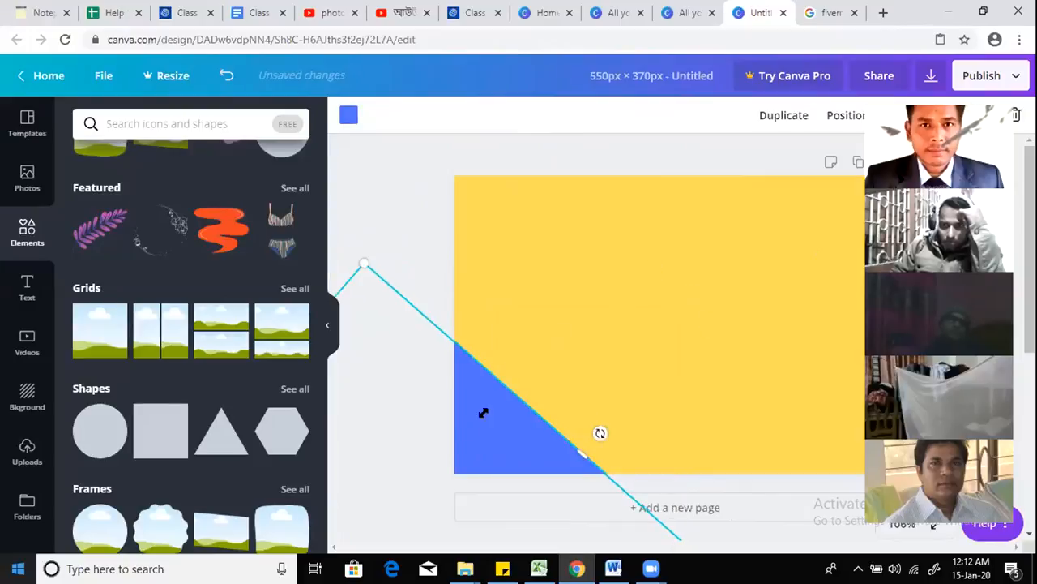
{"action": "left_click_drag", "start_coordinate": [491, 420], "coordinate": [943, 87]}
{"action": "left_click_drag", "start_coordinate": [788, 276], "coordinate": [860, 163]}
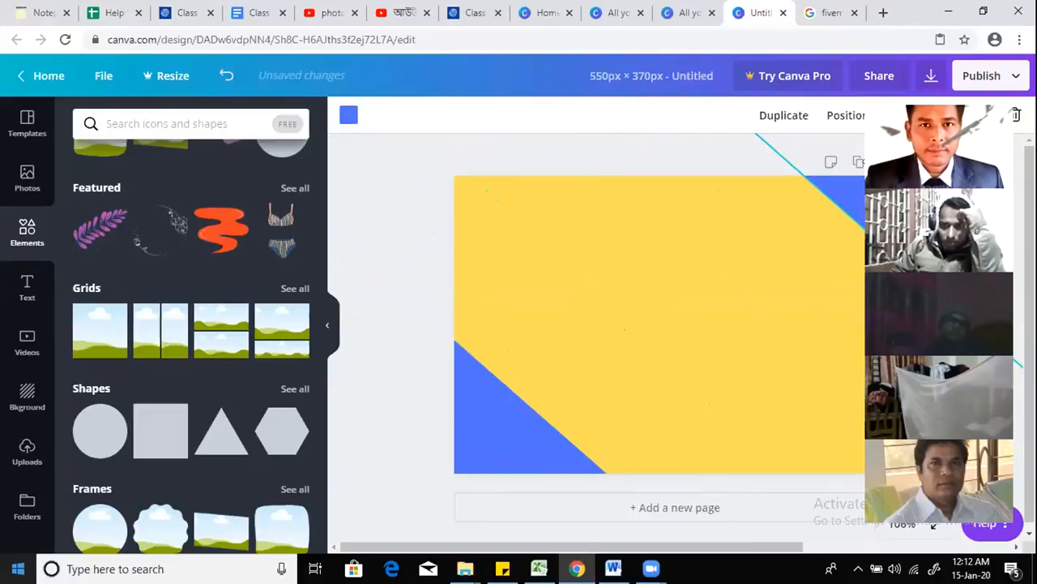
{"action": "left_click", "coordinate": [386, 193]}
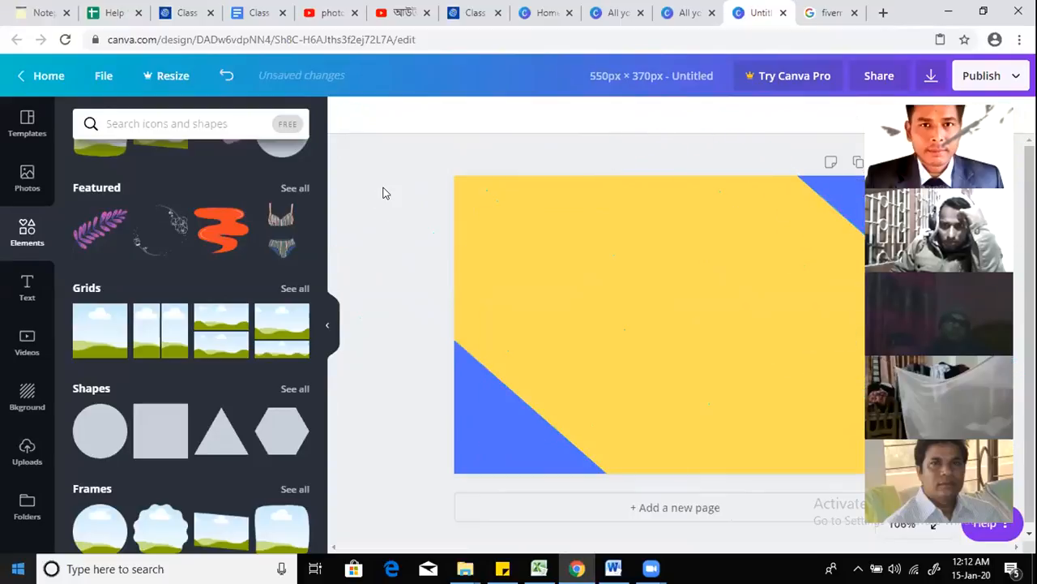
Step: Move both blue corner shapes inward until only a diagonal yellow band remains between them
{"action": "left_click_drag", "start_coordinate": [505, 356], "coordinate": [546, 352]}
{"action": "left_click_drag", "start_coordinate": [847, 199], "coordinate": [801, 258]}
{"action": "left_click", "coordinate": [459, 169]}
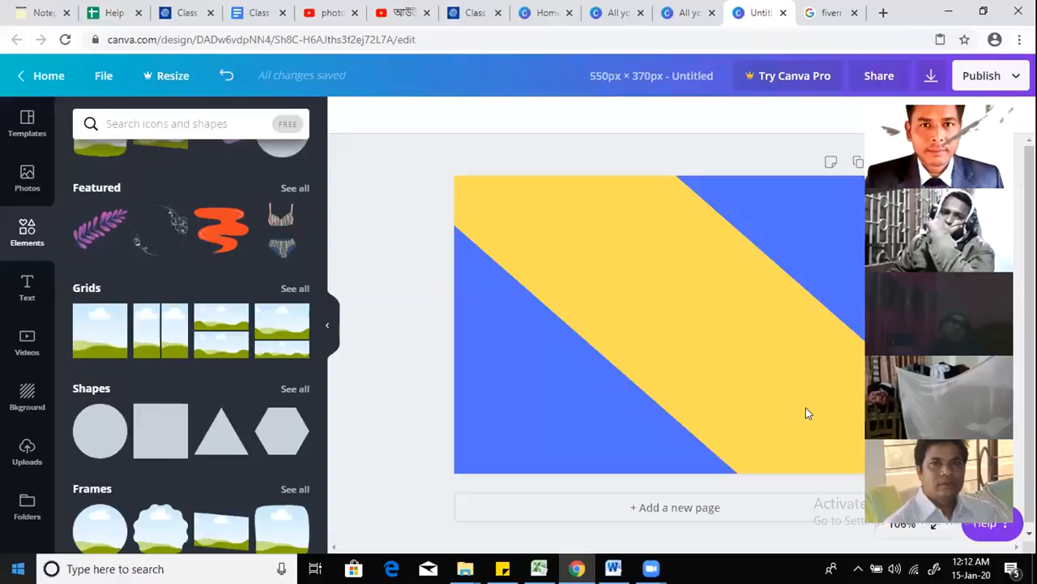
{"action": "left_click_drag", "start_coordinate": [804, 229], "coordinate": [718, 243]}
{"action": "left_click_drag", "start_coordinate": [519, 360], "coordinate": [520, 358]}
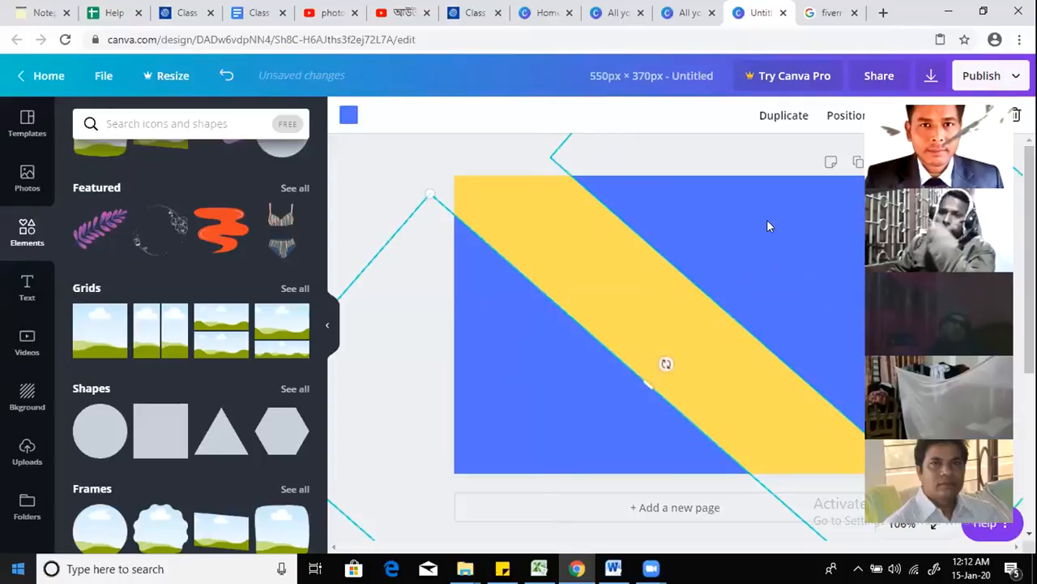
{"action": "left_click", "coordinate": [422, 171]}
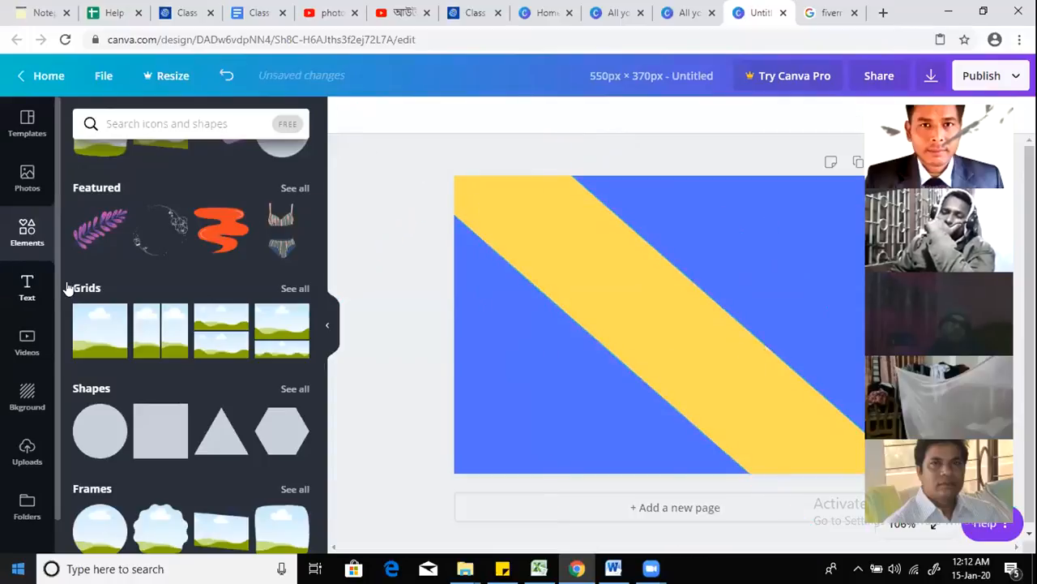
Step: Add a heading in the Open Sans Extra Bold, 32 document style reading "Classified ADs Posting"
{"action": "left_click", "coordinate": [27, 288]}
{"action": "left_click", "coordinate": [162, 197]}
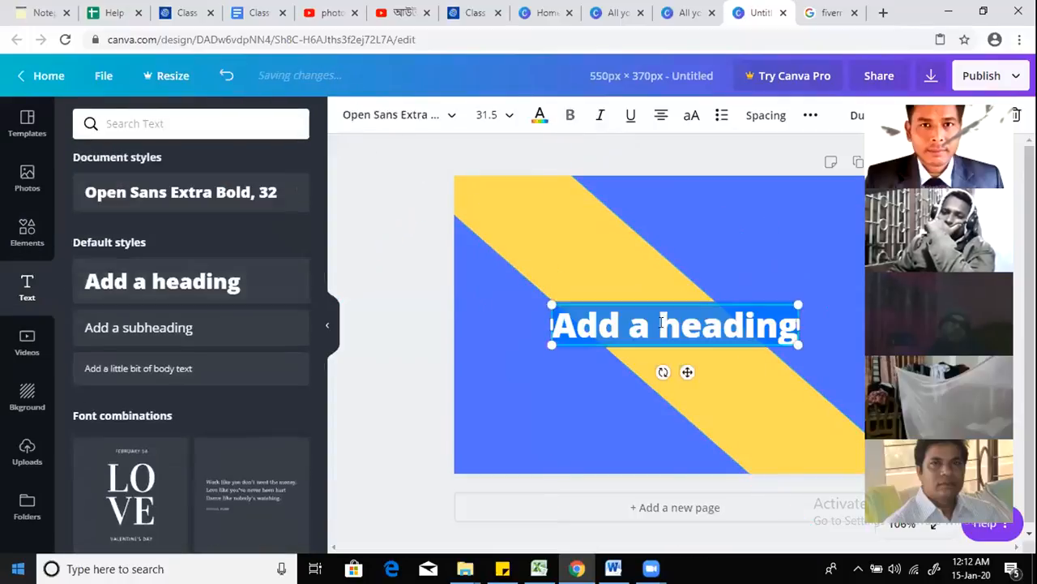
{"action": "type", "text": "Cla"}
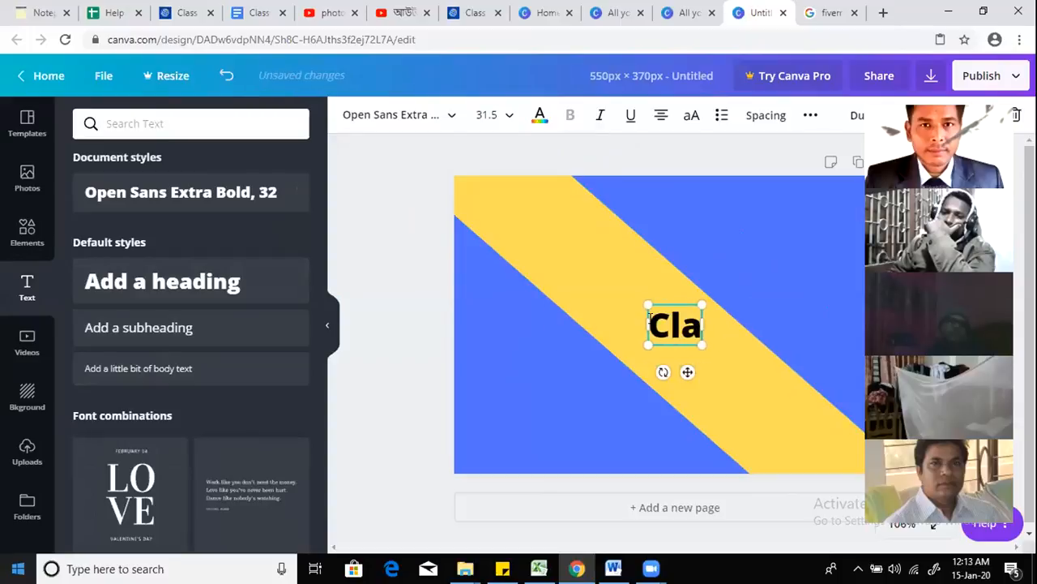
{"action": "type", "text": "ssifie"}
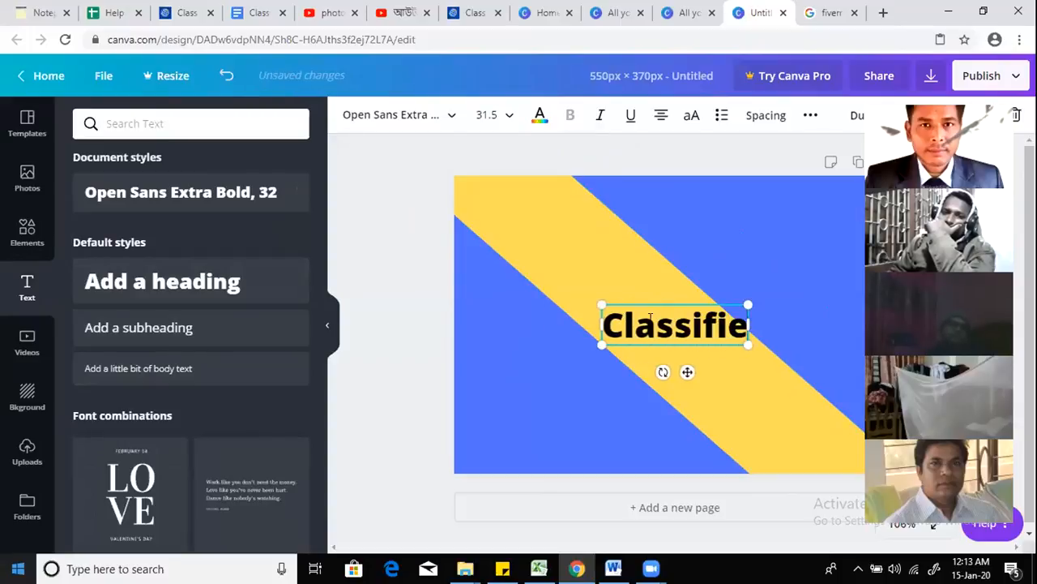
{"action": "type", "text": "d ADs Po"}
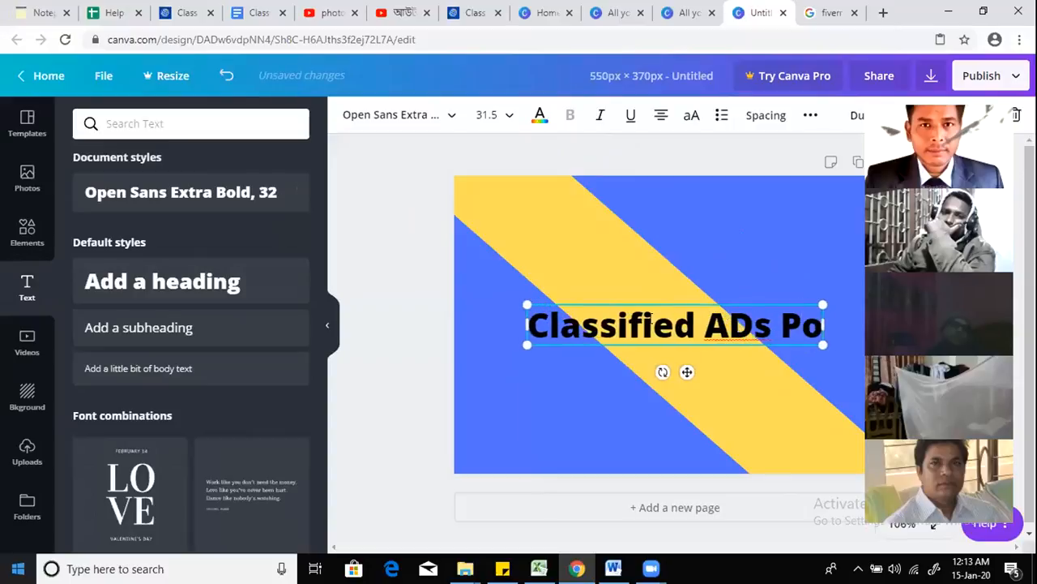
{"action": "type", "text": "sting"}
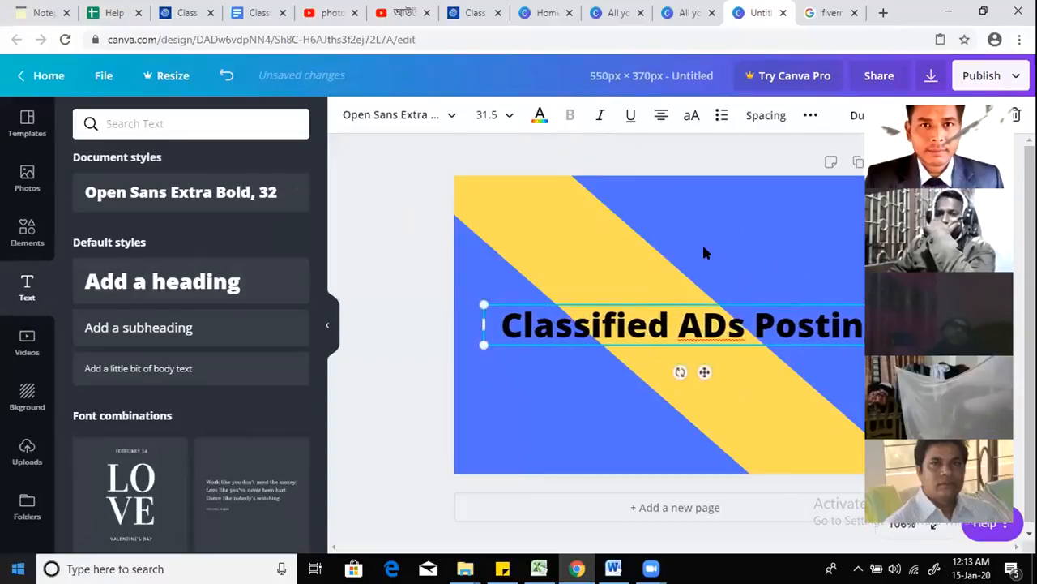
Step: Rotate the "Classified ADs Posting" heading to 40° along the yellow band and narrow the band with the lower-left blue shape
{"action": "left_click", "coordinate": [661, 326]}
{"action": "left_click", "coordinate": [661, 324]}
{"action": "left_click_drag", "start_coordinate": [678, 371], "coordinate": [630, 366]}
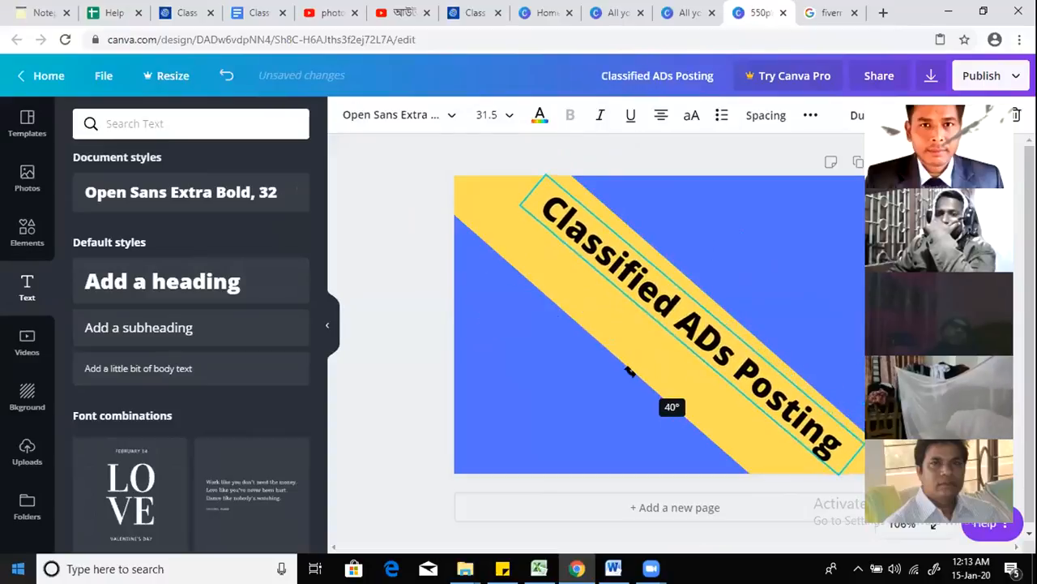
{"action": "left_click", "coordinate": [670, 365]}
{"action": "left_click_drag", "start_coordinate": [584, 353], "coordinate": [591, 345]}
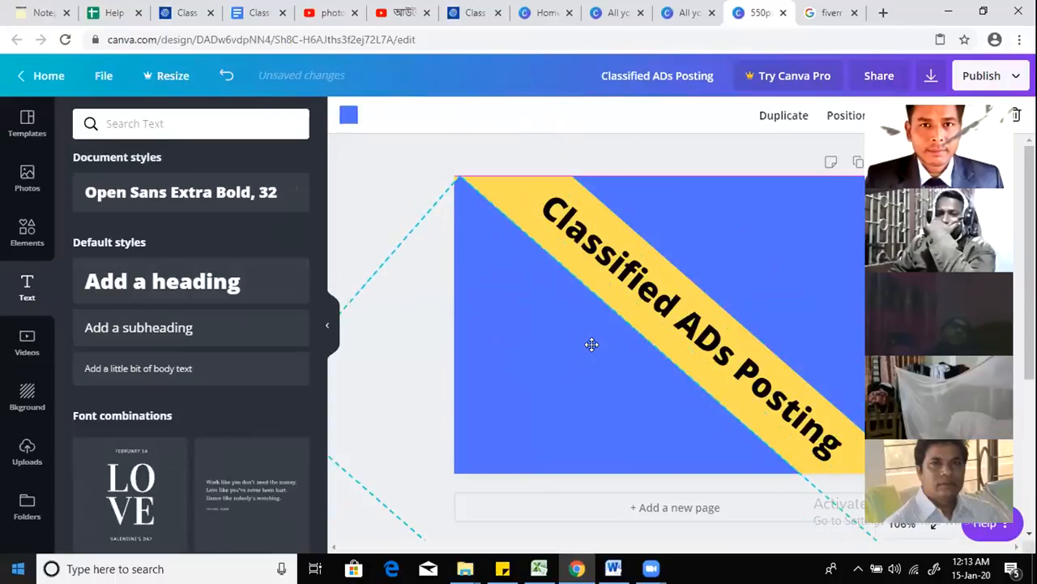
{"action": "left_click", "coordinate": [541, 154]}
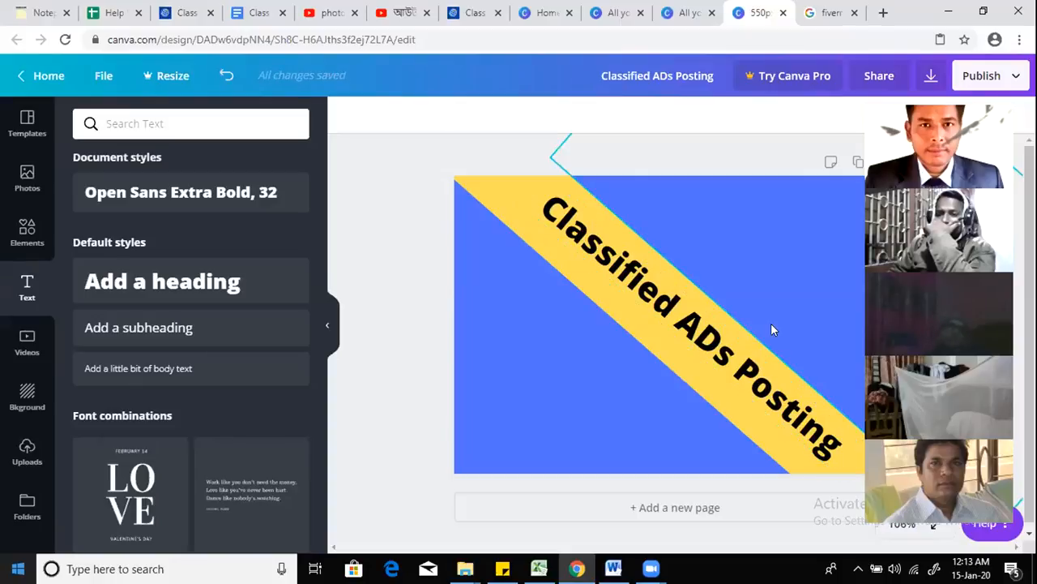
Step: Add a heading reading "Live ADs" at font size 21.5 and place it on the upper-right blue area
{"action": "left_click", "coordinate": [185, 280]}
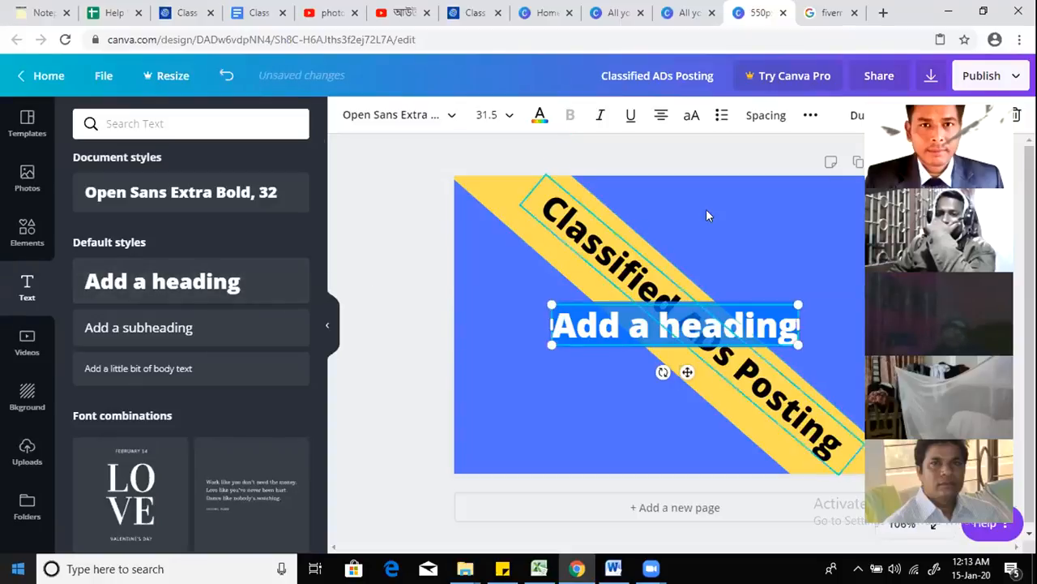
{"action": "left_click_drag", "start_coordinate": [645, 332], "coordinate": [738, 228]}
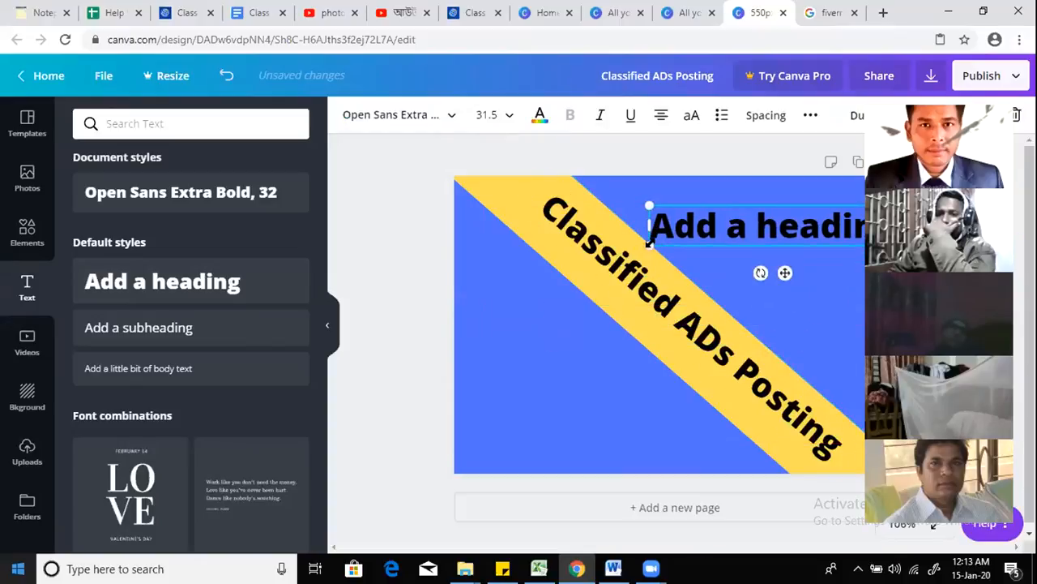
{"action": "left_click_drag", "start_coordinate": [649, 243], "coordinate": [728, 233]}
{"action": "left_click_drag", "start_coordinate": [808, 220], "coordinate": [775, 222]}
{"action": "triple_click", "coordinate": [776, 222]}
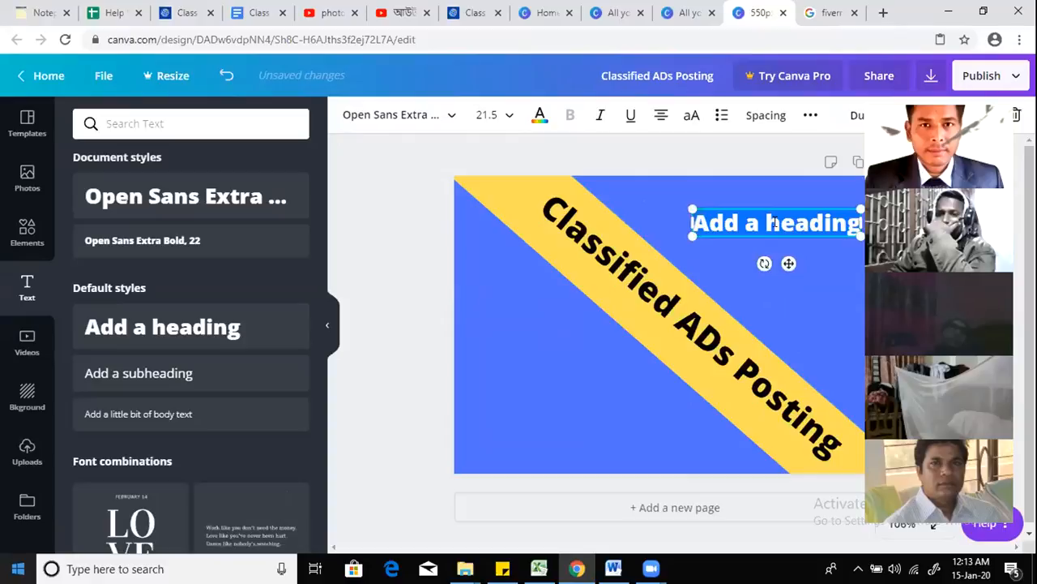
{"action": "type", "text": "e ADs"}
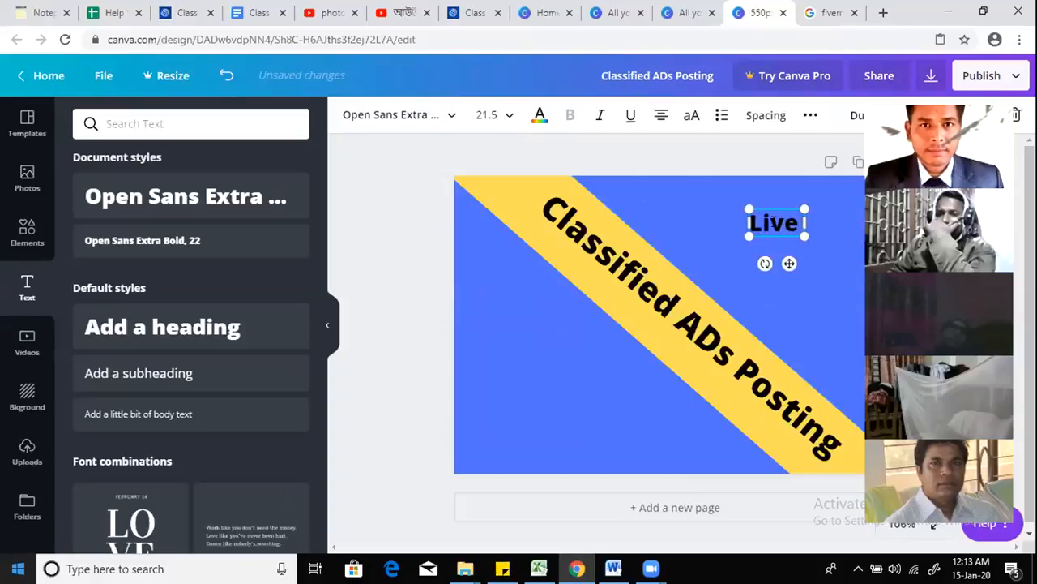
{"action": "left_click", "coordinate": [766, 284]}
Step: Add another text box in the Open Sans Extra Bold, 32 style, shrink it to size 15.8, and place it below "Live ADs"
{"action": "left_click", "coordinate": [223, 203]}
{"action": "left_click", "coordinate": [711, 263]}
{"action": "left_click", "coordinate": [490, 364]}
{"action": "left_click_drag", "start_coordinate": [483, 365], "coordinate": [675, 324]}
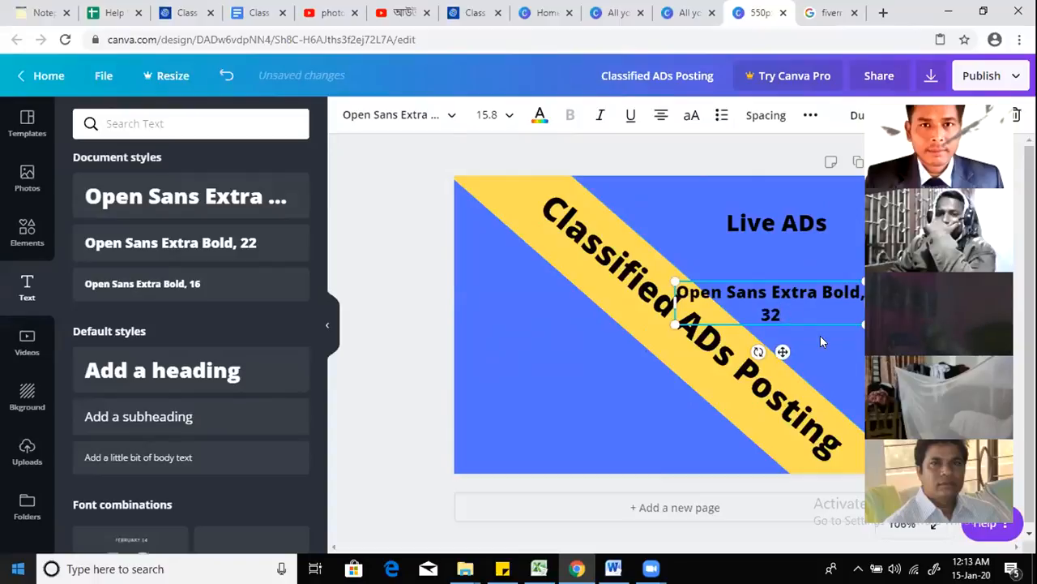
Step: Trim the new text box's placeholder to "Open Sans Extr" and move it directly beneath "Live ADs"
{"action": "key", "text": "BackSpace"}
{"action": "key", "text": "BackSpace"}
{"action": "key", "text": "BackSpace"}
{"action": "key", "text": "BackSpace"}
{"action": "key", "text": "BackSpace"}
{"action": "key", "text": "BackSpace"}
{"action": "key", "text": "BackSpace"}
{"action": "key", "text": "BackSpace"}
{"action": "key", "text": "BackSpace"}
{"action": "key", "text": "BackSpace"}
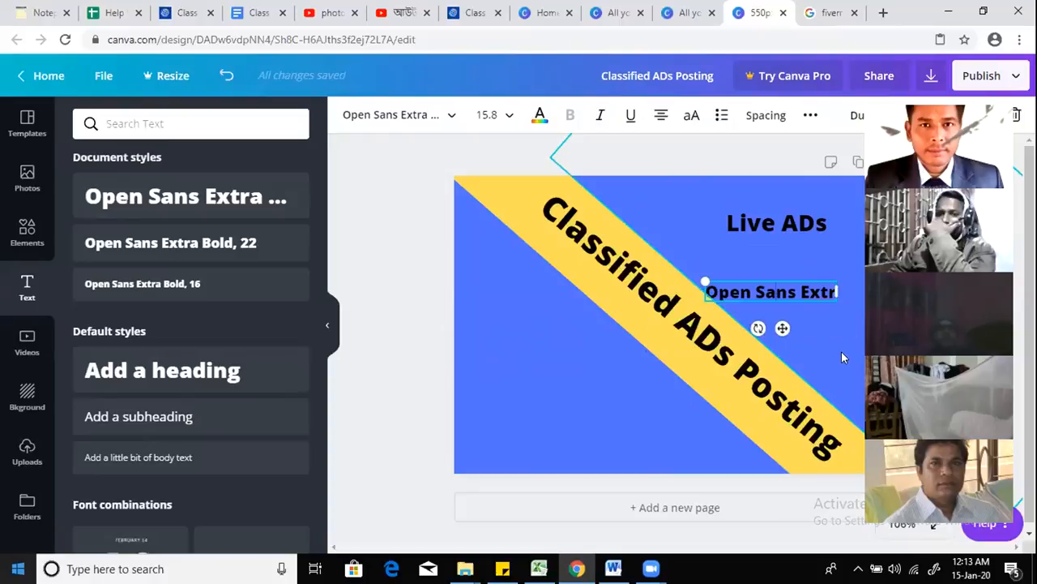
{"action": "left_click", "coordinate": [814, 314]}
{"action": "left_click_drag", "start_coordinate": [796, 290], "coordinate": [816, 258]}
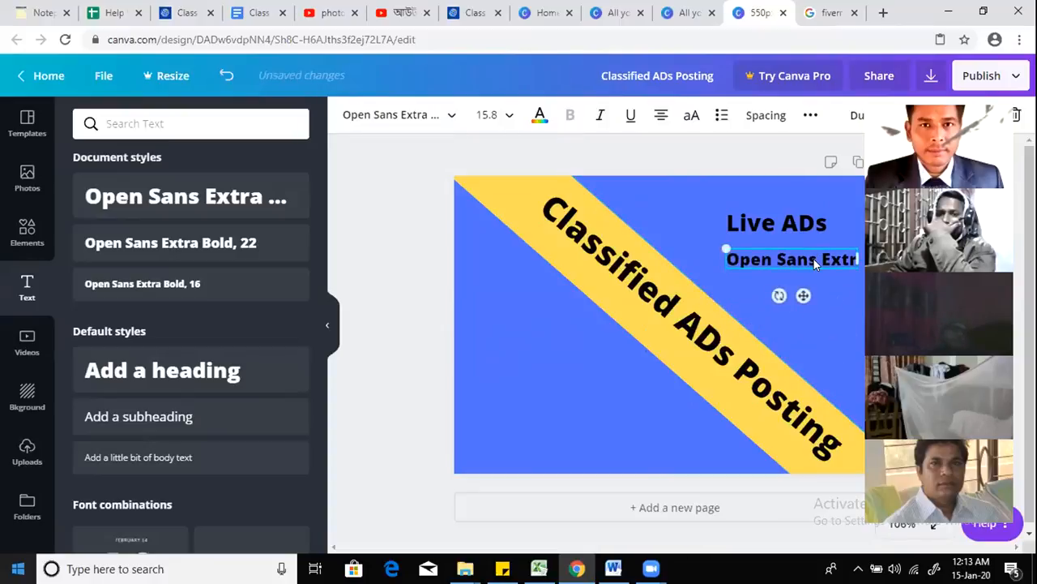
Step: Replace the text beneath "Live ADs" with "Mannual Posting" and shift it slightly so it lines up under the heading
{"action": "double_click", "coordinate": [813, 257]}
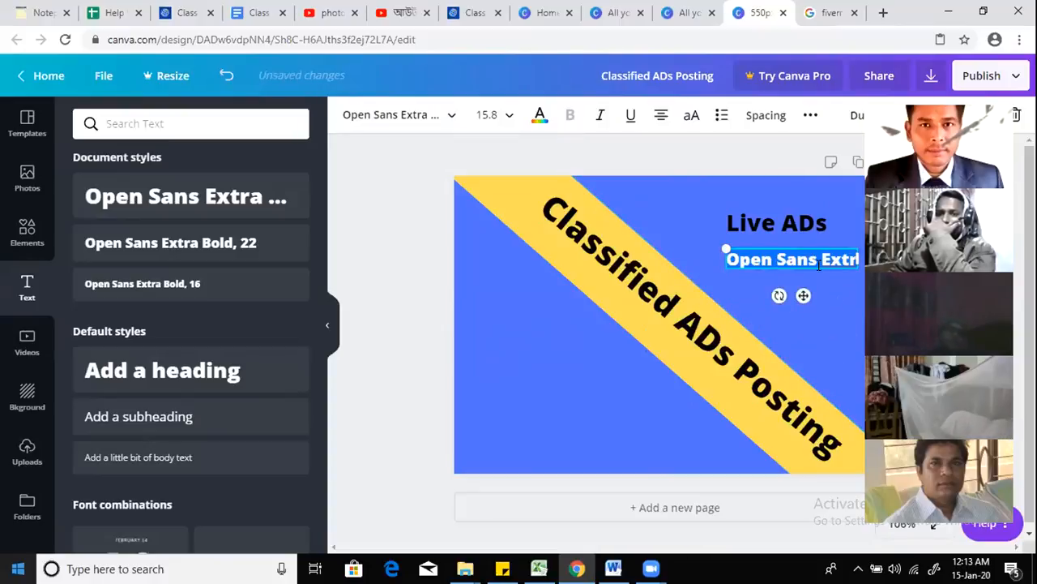
{"action": "type", "text": "Mannual Po"}
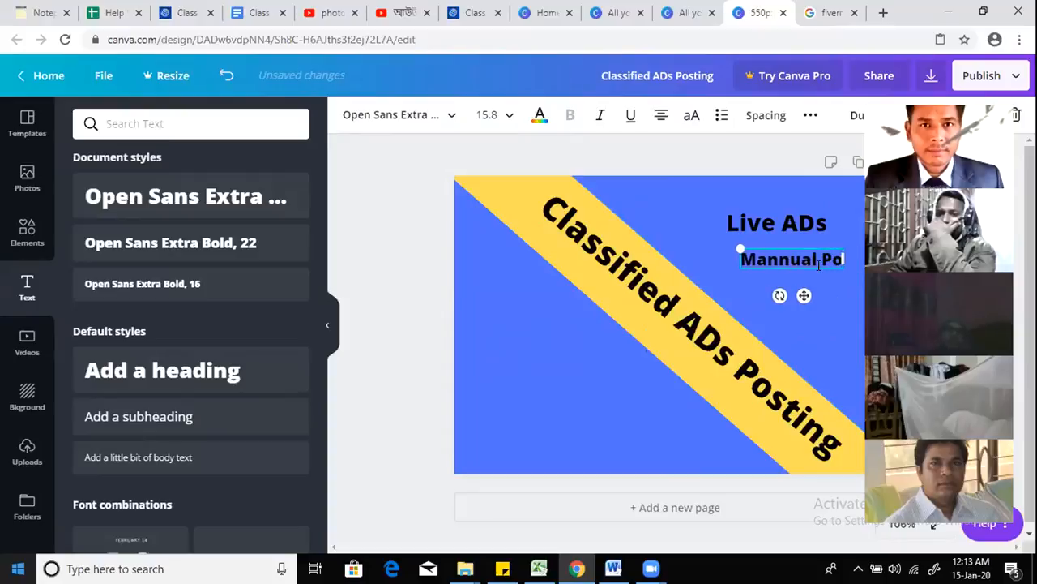
{"action": "type", "text": "sting"}
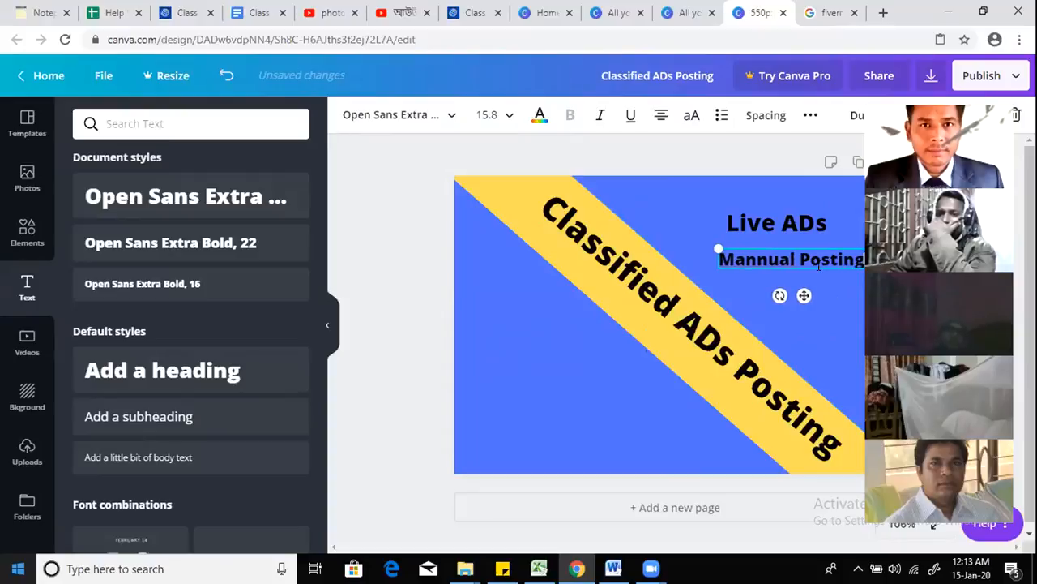
{"action": "left_click", "coordinate": [817, 296]}
{"action": "mouse_move", "coordinate": [793, 259]}
{"action": "left_mouse_down"}
{"action": "mouse_move", "coordinate": [783, 256]}
{"action": "mouse_move", "coordinate": [784, 276]}
{"action": "left_mouse_up"}
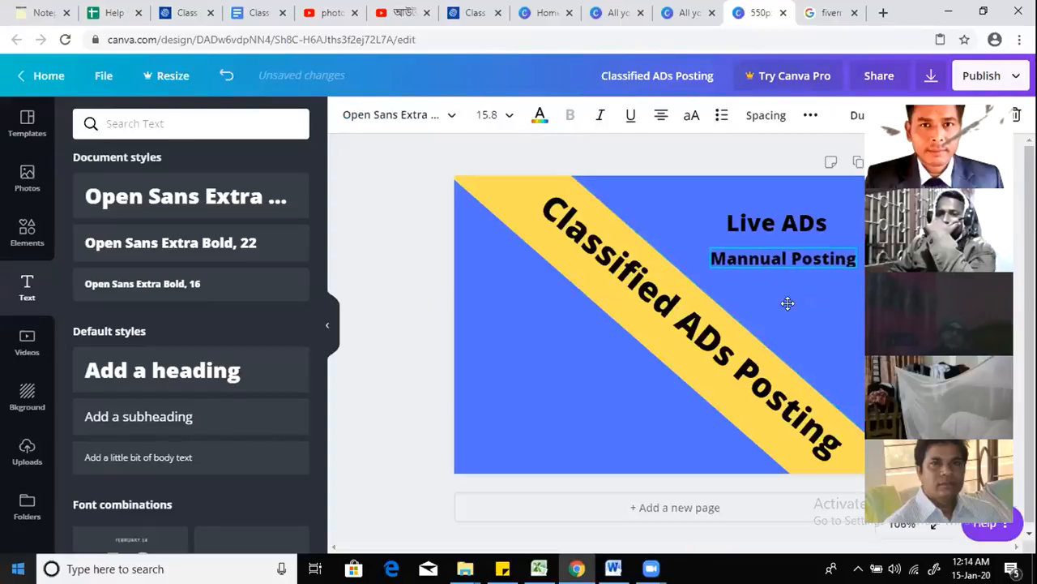
{"action": "left_click", "coordinate": [825, 347]}
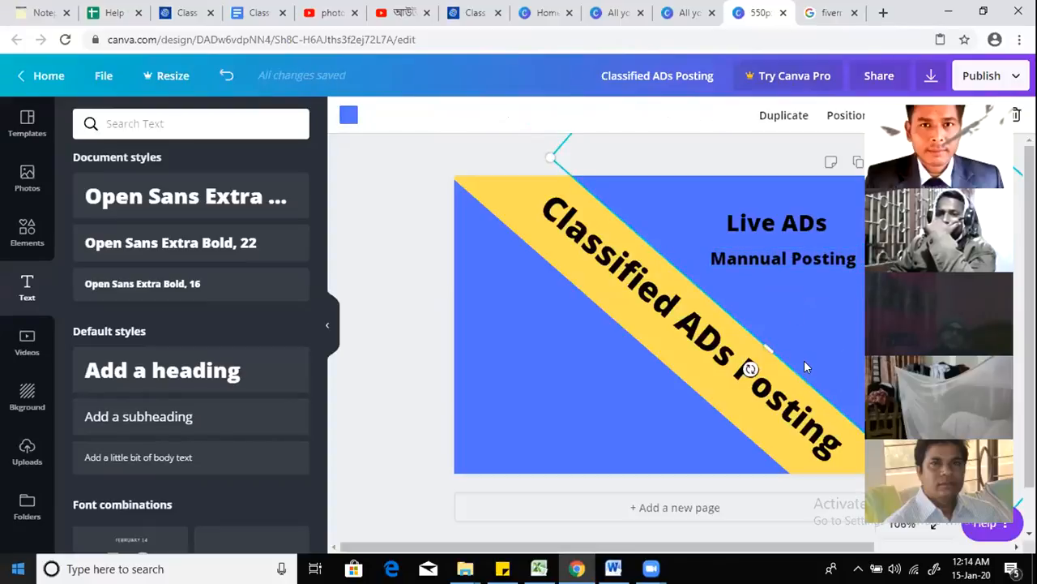
Step: Add the slanted rectangular picture frame, shrink it, and place it in the lower-left blue area
{"action": "left_click", "coordinate": [541, 367]}
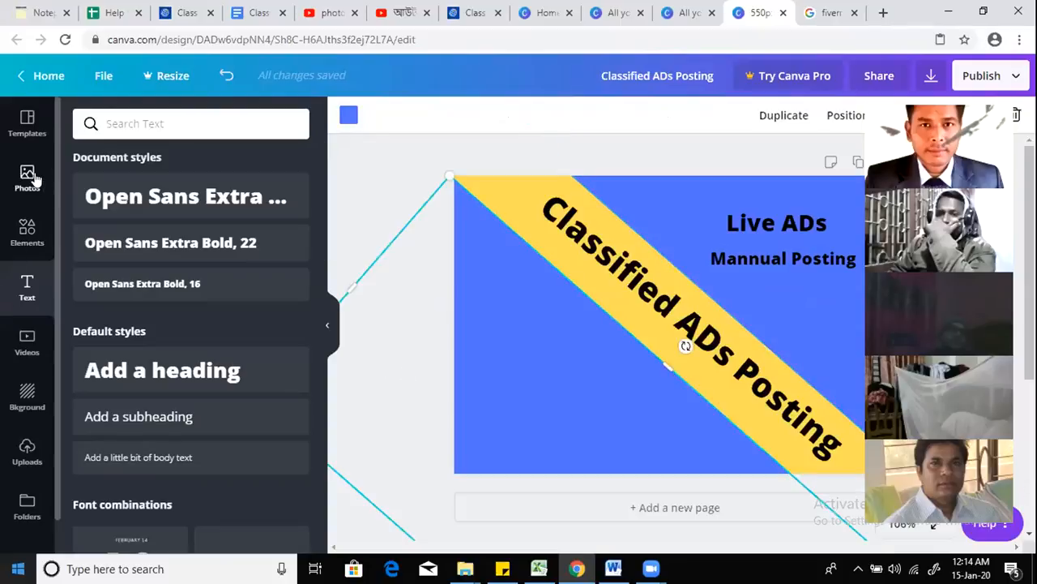
{"action": "left_click", "coordinate": [27, 230]}
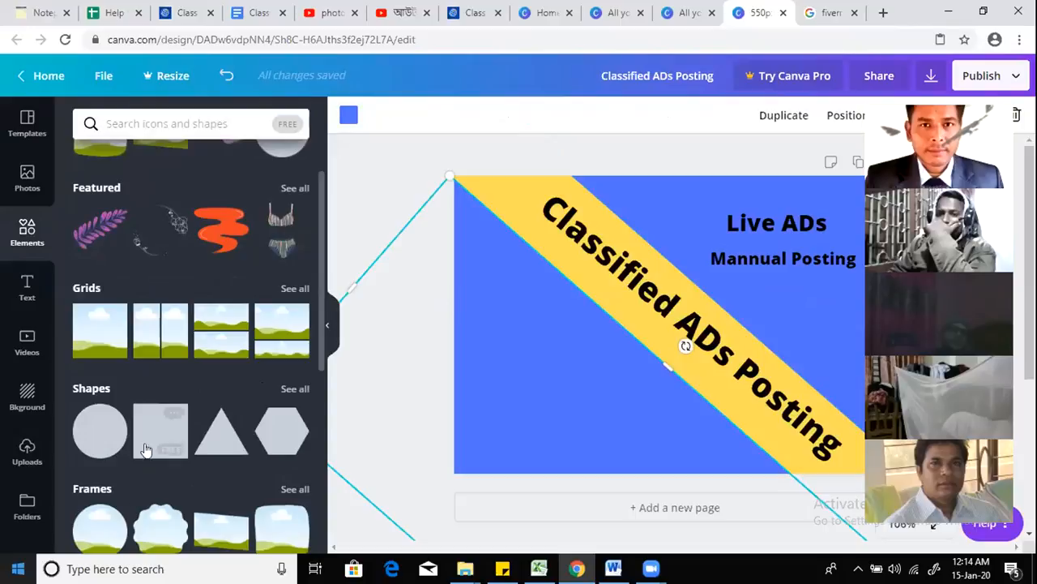
{"action": "scroll", "coordinate": [158, 429], "scroll_direction": "down", "scroll_amount": 2}
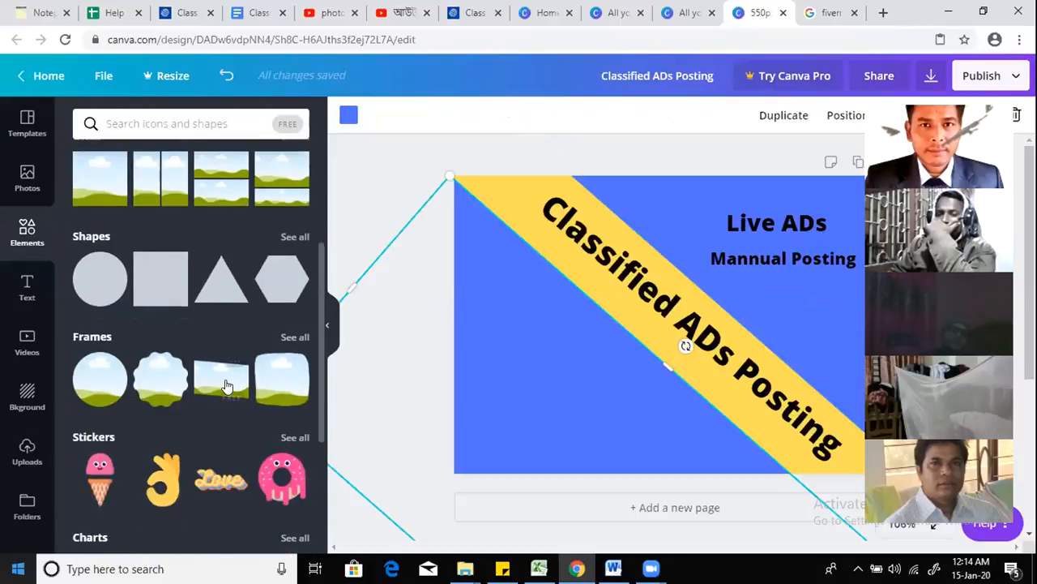
{"action": "left_click", "coordinate": [227, 385]}
{"action": "left_click_drag", "start_coordinate": [851, 205], "coordinate": [659, 341]}
{"action": "left_click_drag", "start_coordinate": [535, 398], "coordinate": [525, 401]}
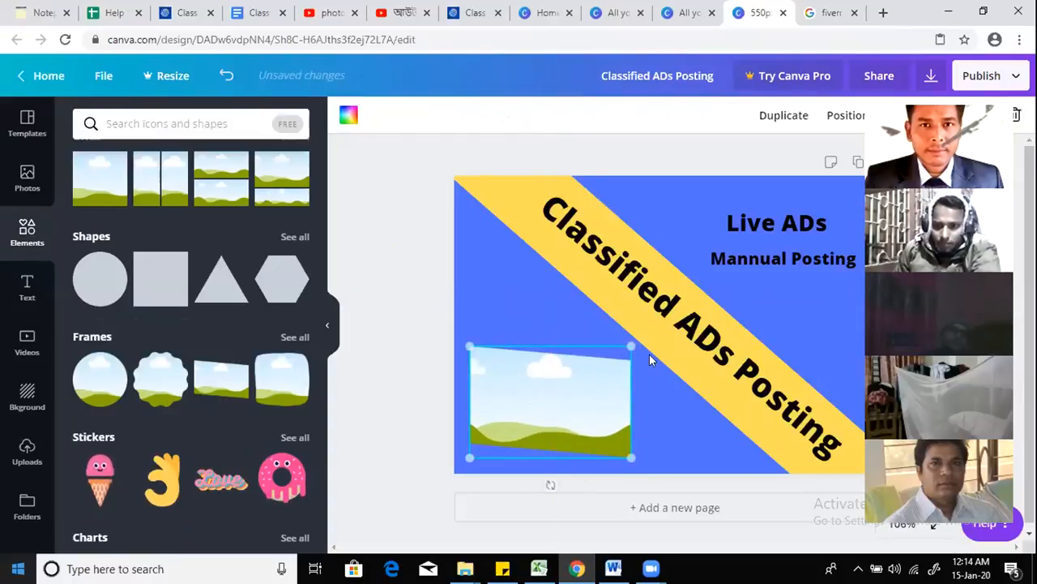
{"action": "left_click", "coordinate": [649, 354]}
{"action": "left_click", "coordinate": [382, 162]}
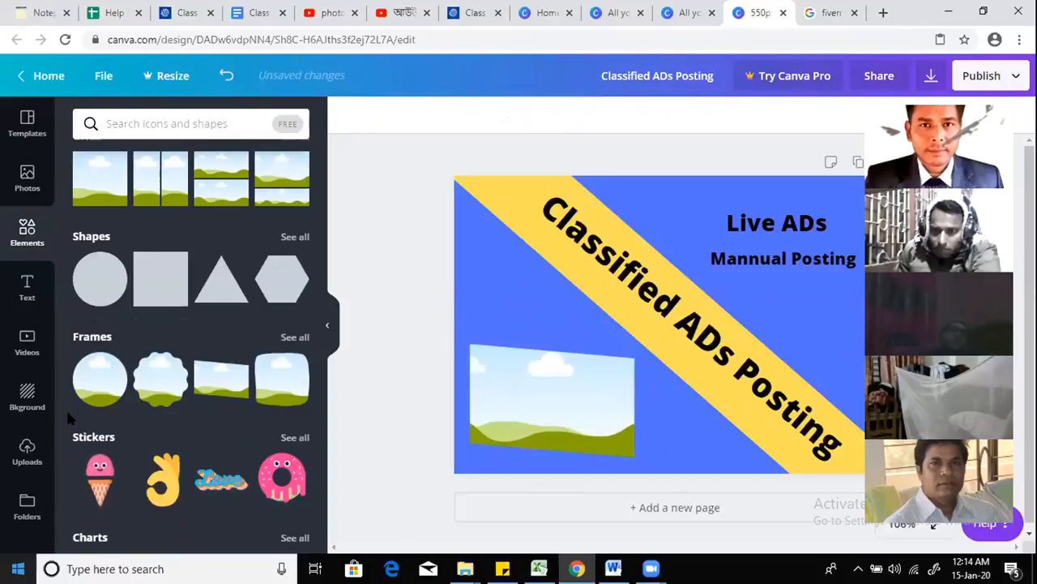
Step: Fill the slanted frame with the uploaded photo of the man wearing sunglasses
{"action": "left_click", "coordinate": [27, 447]}
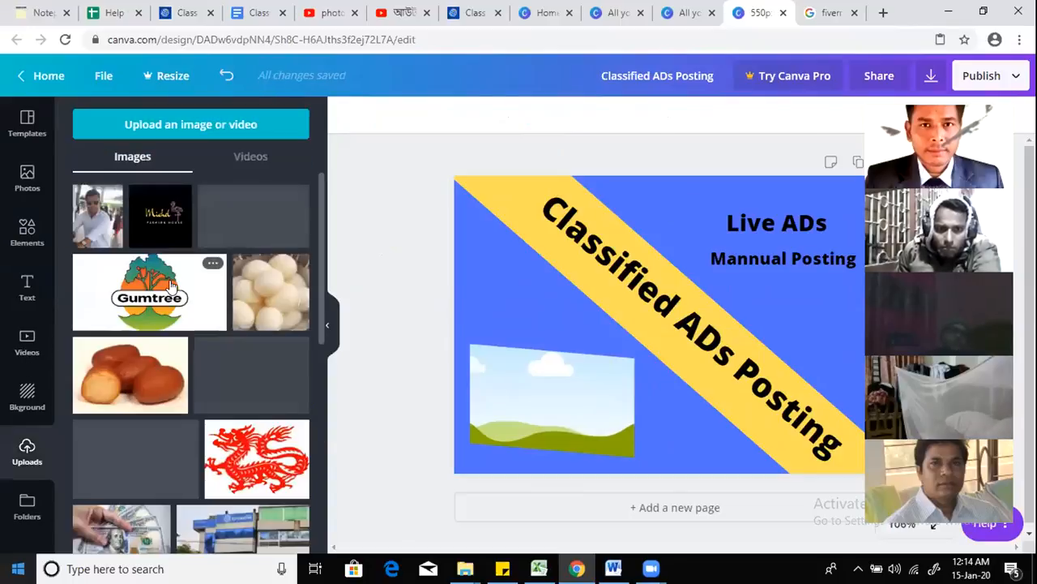
{"action": "scroll", "coordinate": [227, 362], "scroll_direction": "down", "scroll_amount": 1}
{"action": "scroll", "coordinate": [225, 362], "scroll_direction": "down", "scroll_amount": 3}
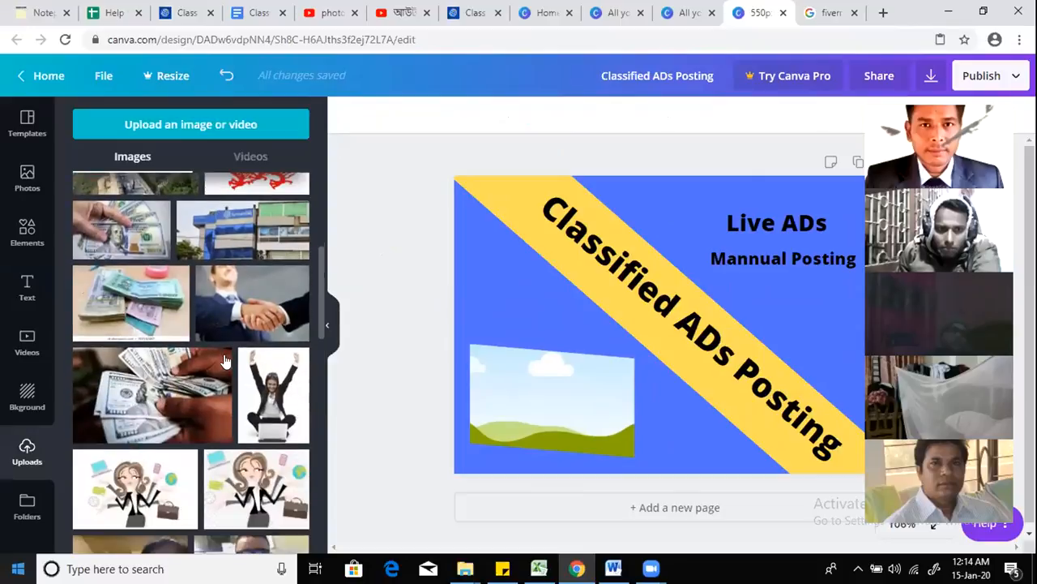
{"action": "scroll", "coordinate": [225, 362], "scroll_direction": "down", "scroll_amount": 10}
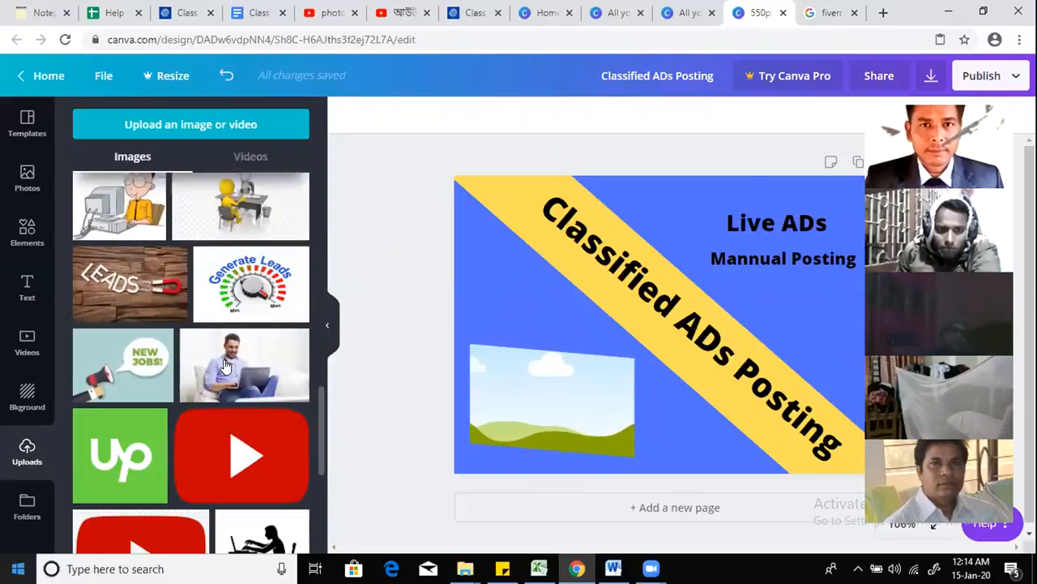
{"action": "scroll", "coordinate": [225, 370], "scroll_direction": "down", "scroll_amount": 10}
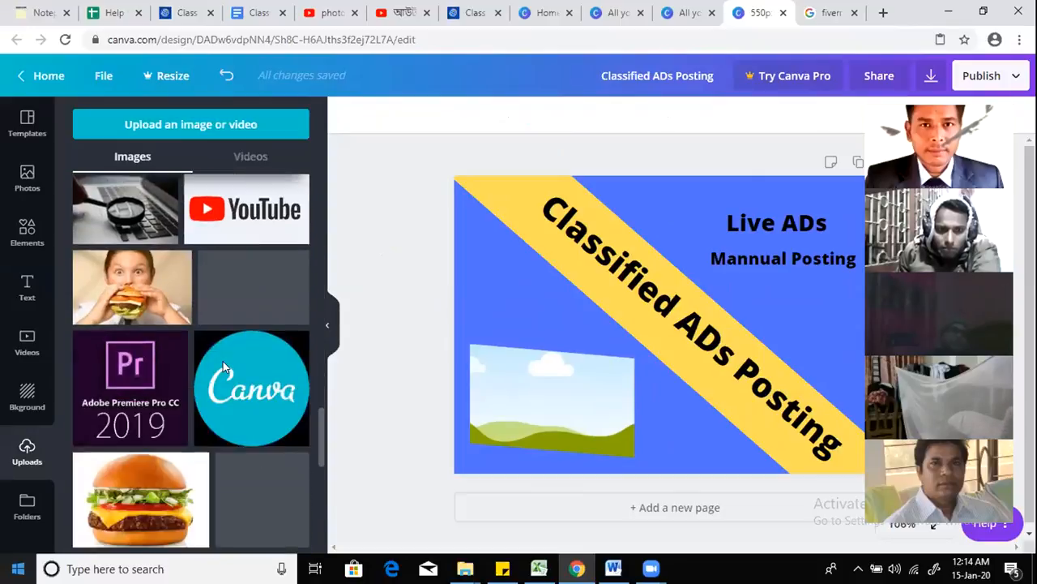
{"action": "scroll", "coordinate": [225, 369], "scroll_direction": "down", "scroll_amount": 5}
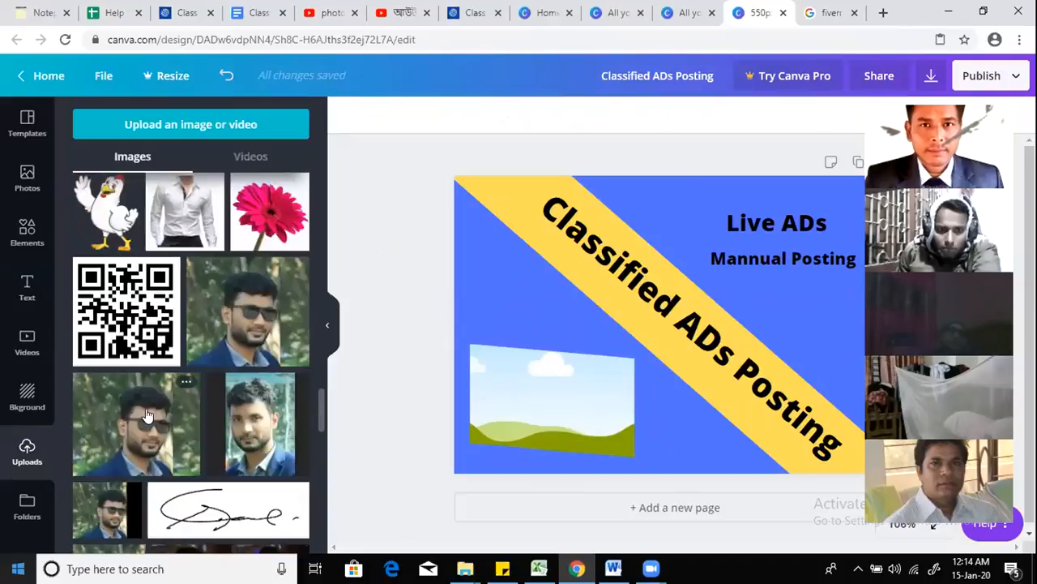
{"action": "left_click_drag", "start_coordinate": [619, 361], "coordinate": [494, 410]}
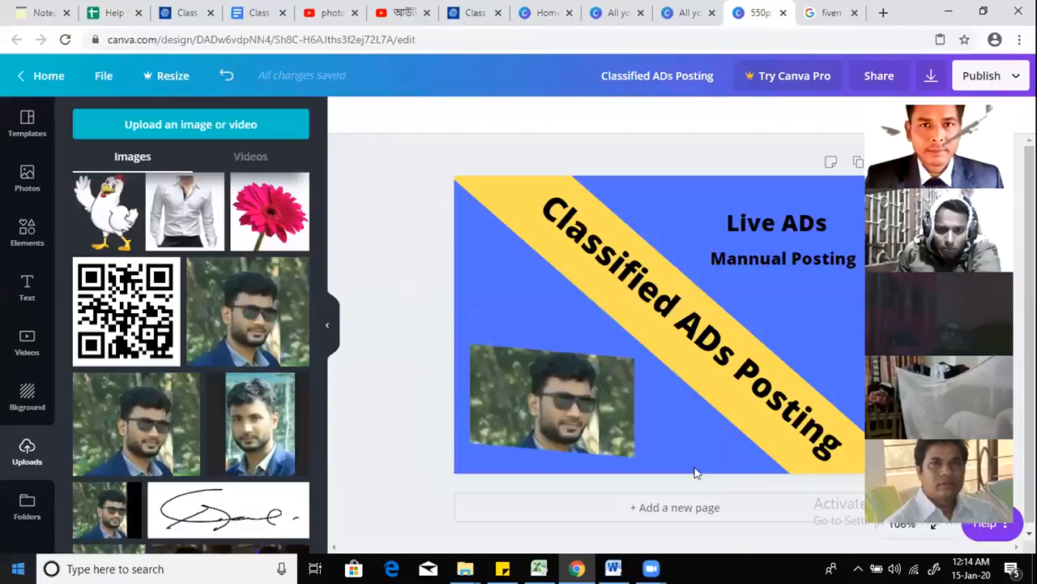
Step: Enlarge the framed photo and shift it slightly toward the page's lower-left corner
{"action": "left_click", "coordinate": [571, 393]}
{"action": "left_click_drag", "start_coordinate": [635, 343], "coordinate": [671, 316]}
{"action": "mouse_move", "coordinate": [594, 384]}
{"action": "left_mouse_down"}
{"action": "mouse_move", "coordinate": [577, 404]}
{"action": "mouse_move", "coordinate": [599, 392]}
{"action": "mouse_move", "coordinate": [587, 381]}
{"action": "left_mouse_up"}
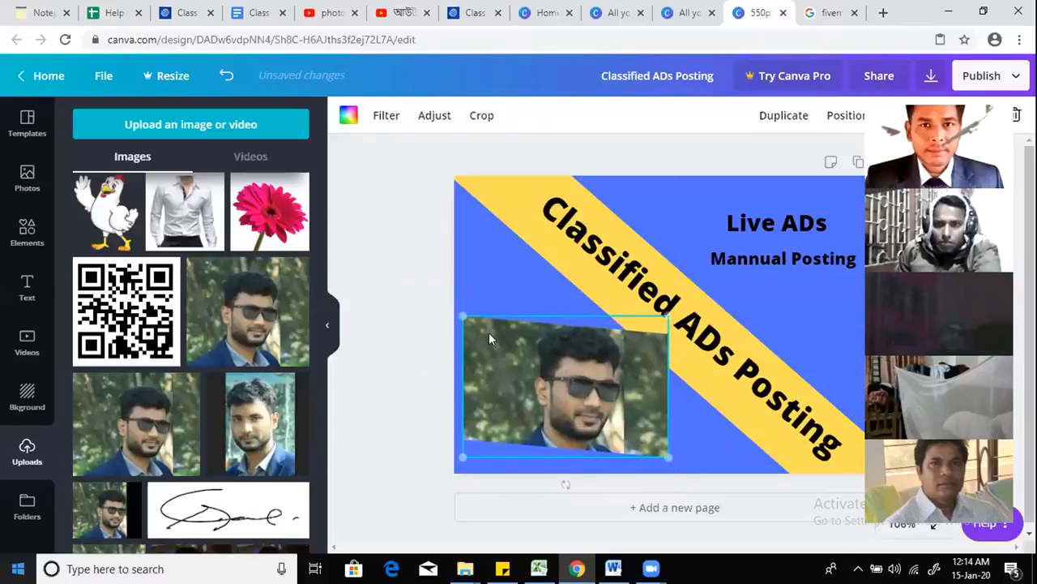
Step: Shrink the slanted framed photo and reposition it within the lower-left blue area of the banner
{"action": "left_click_drag", "start_coordinate": [462, 314], "coordinate": [503, 345]}
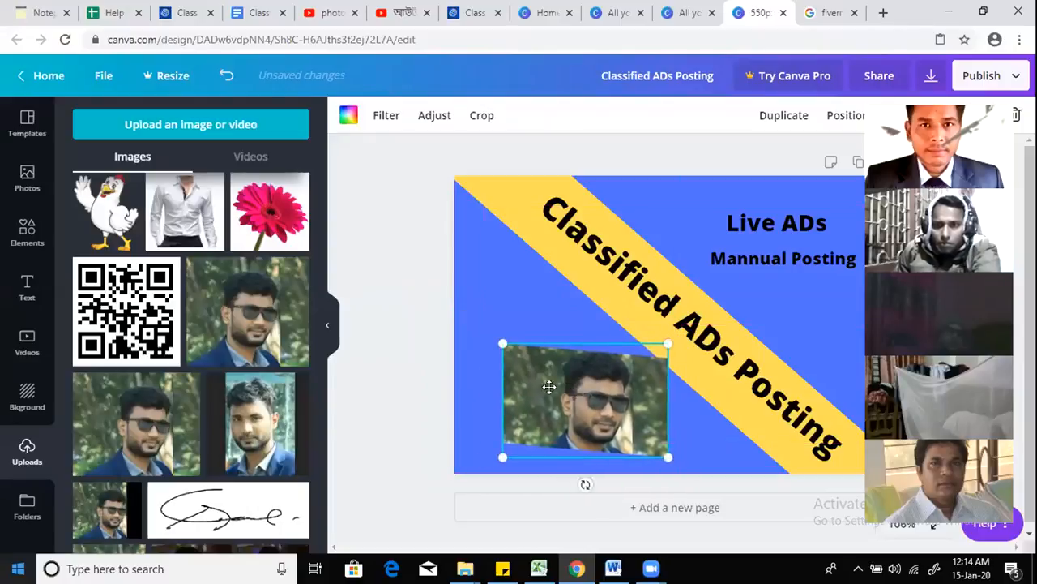
{"action": "left_click_drag", "start_coordinate": [552, 392], "coordinate": [545, 387]}
{"action": "left_click_drag", "start_coordinate": [481, 368], "coordinate": [483, 371]}
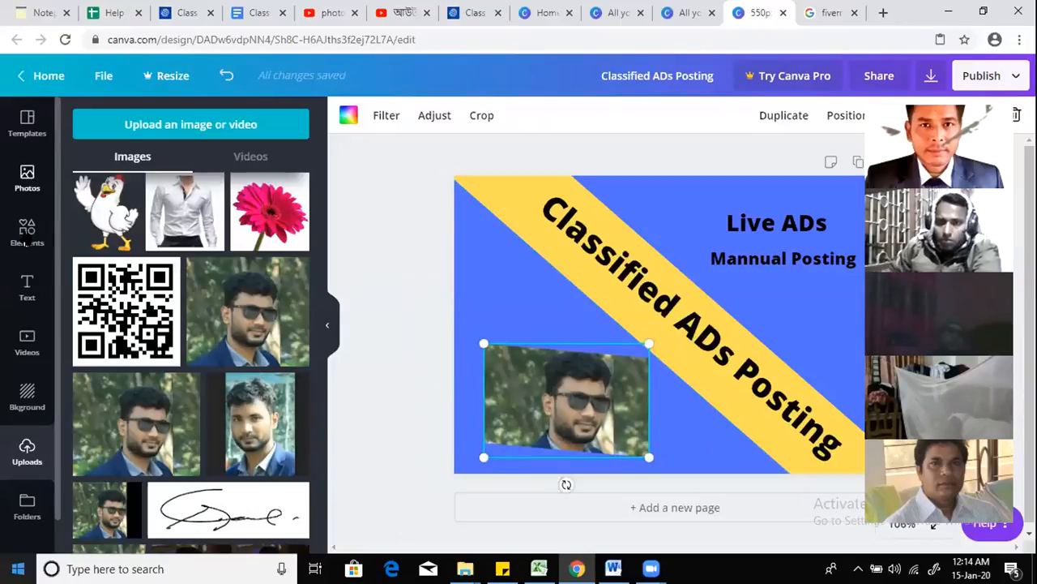
Step: Add the circular picture frame and place it in the blue area below the yellow diagonal band, near the page's left edge
{"action": "scroll", "coordinate": [196, 312], "scroll_direction": "down", "scroll_amount": 10}
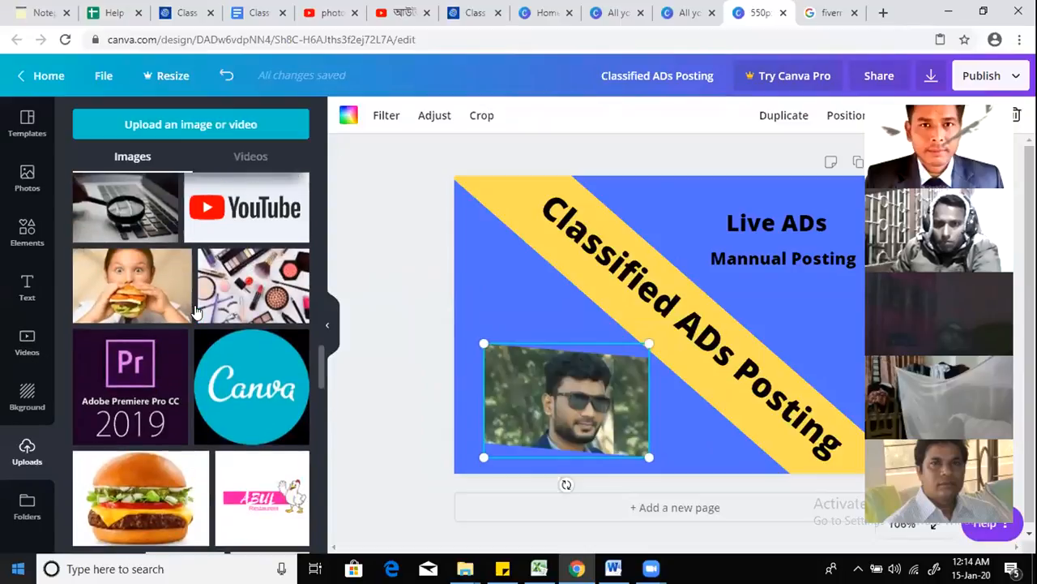
{"action": "scroll", "coordinate": [197, 312], "scroll_direction": "up", "scroll_amount": 2}
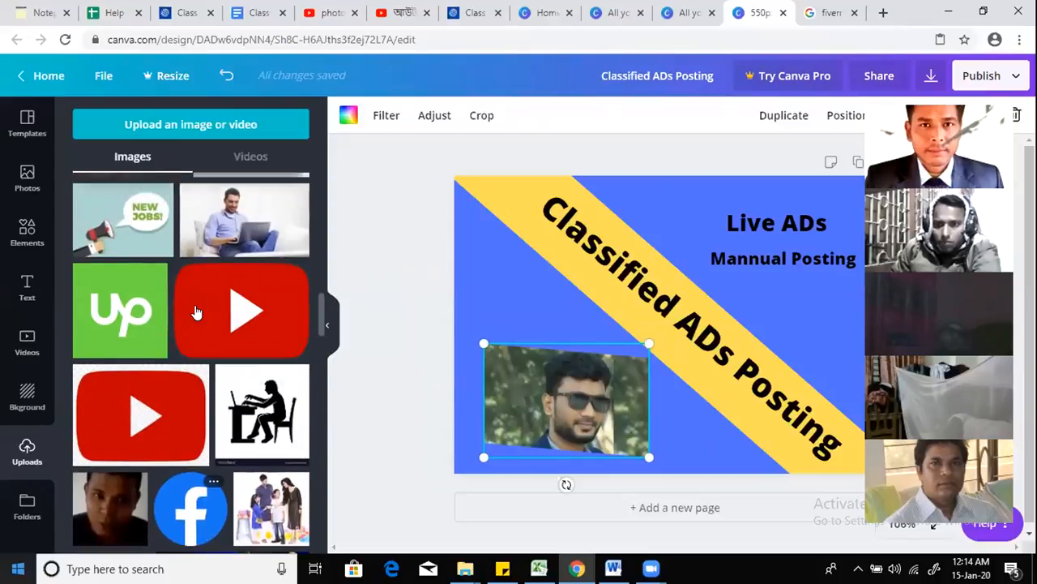
{"action": "scroll", "coordinate": [197, 312], "scroll_direction": "up", "scroll_amount": 5}
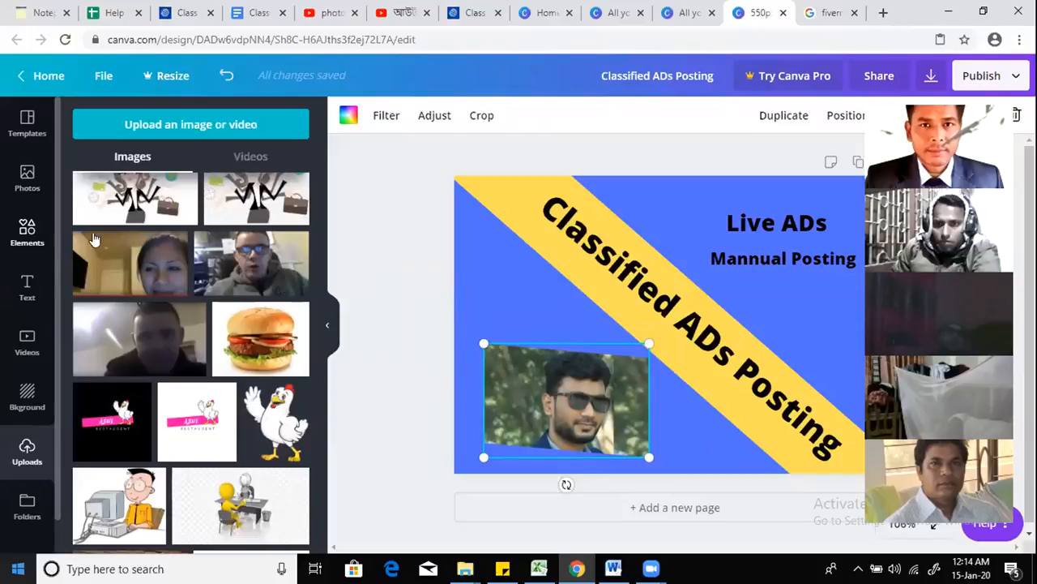
{"action": "left_click", "coordinate": [27, 231]}
{"action": "scroll", "coordinate": [106, 276], "scroll_direction": "up", "scroll_amount": 2}
{"action": "scroll", "coordinate": [134, 389], "scroll_direction": "down", "scroll_amount": 1}
{"action": "scroll", "coordinate": [104, 389], "scroll_direction": "down", "scroll_amount": 2}
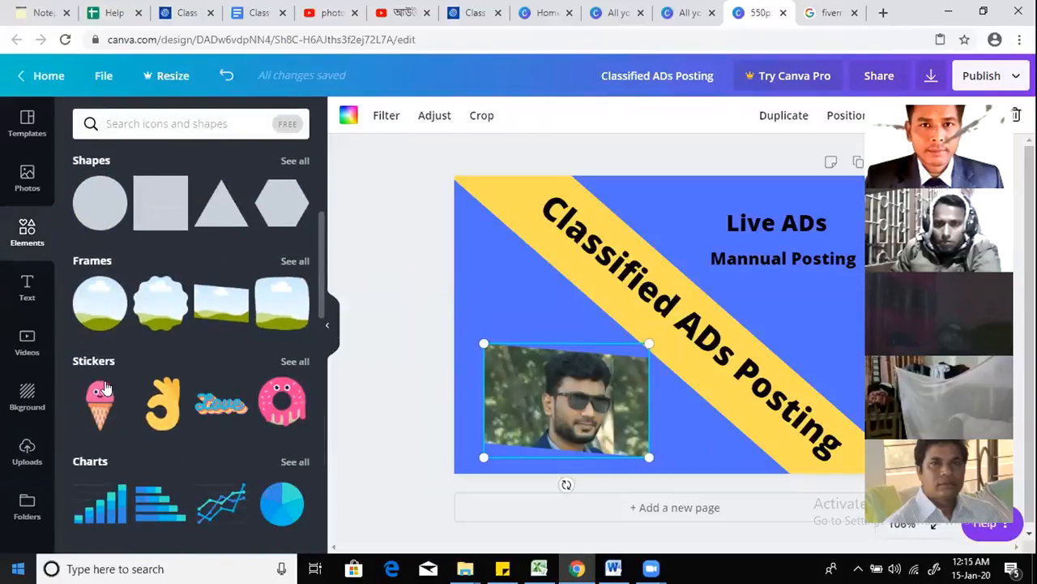
{"action": "left_click", "coordinate": [100, 302]}
{"action": "left_click_drag", "start_coordinate": [556, 205], "coordinate": [556, 314]}
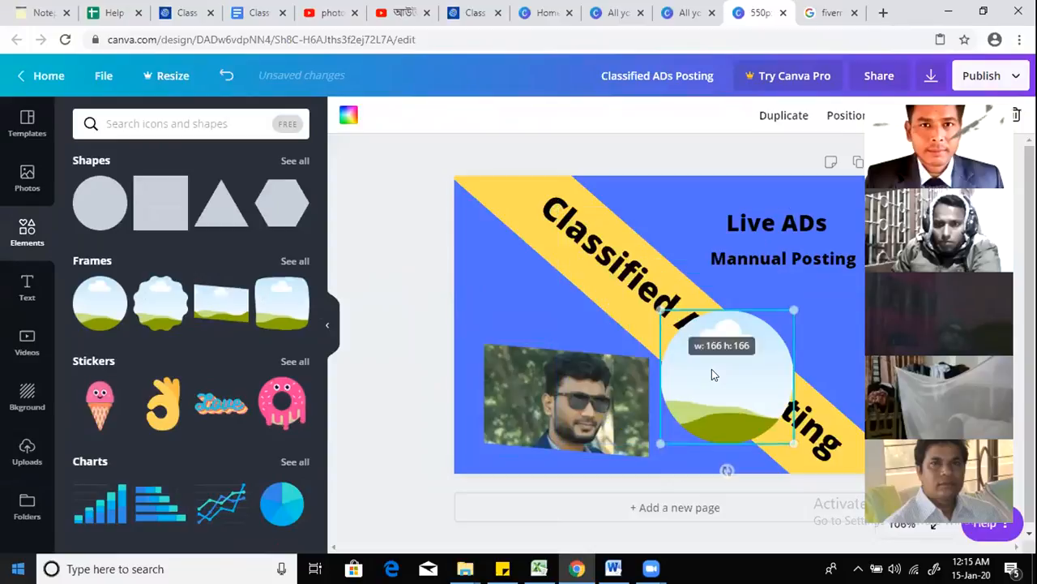
{"action": "left_click_drag", "start_coordinate": [713, 366], "coordinate": [507, 303]}
Step: Move the slanted framed photo behind the circular frame and delete it from the page
{"action": "left_click", "coordinate": [572, 370]}
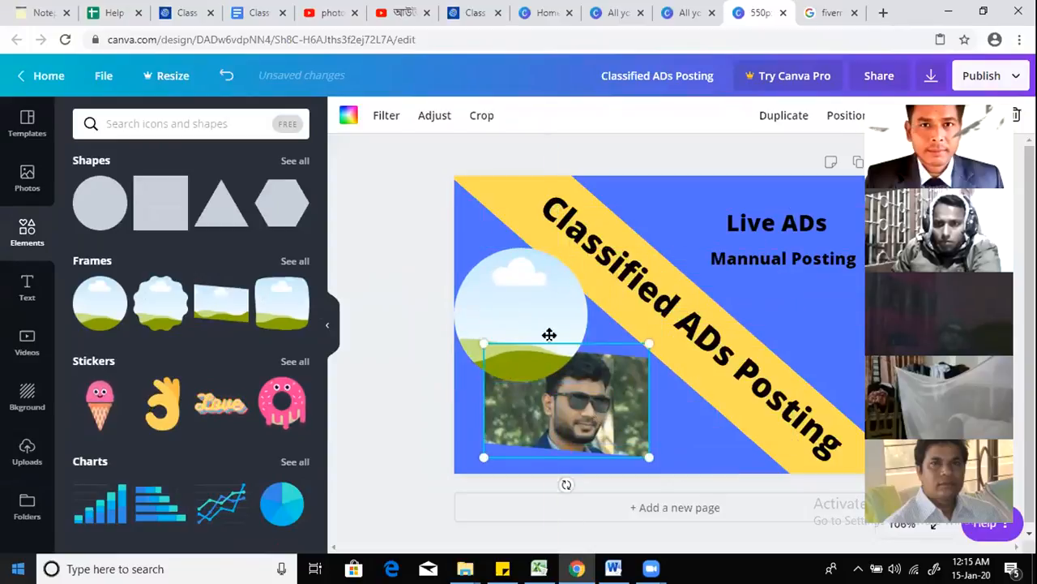
{"action": "left_click_drag", "start_coordinate": [570, 373], "coordinate": [540, 317]}
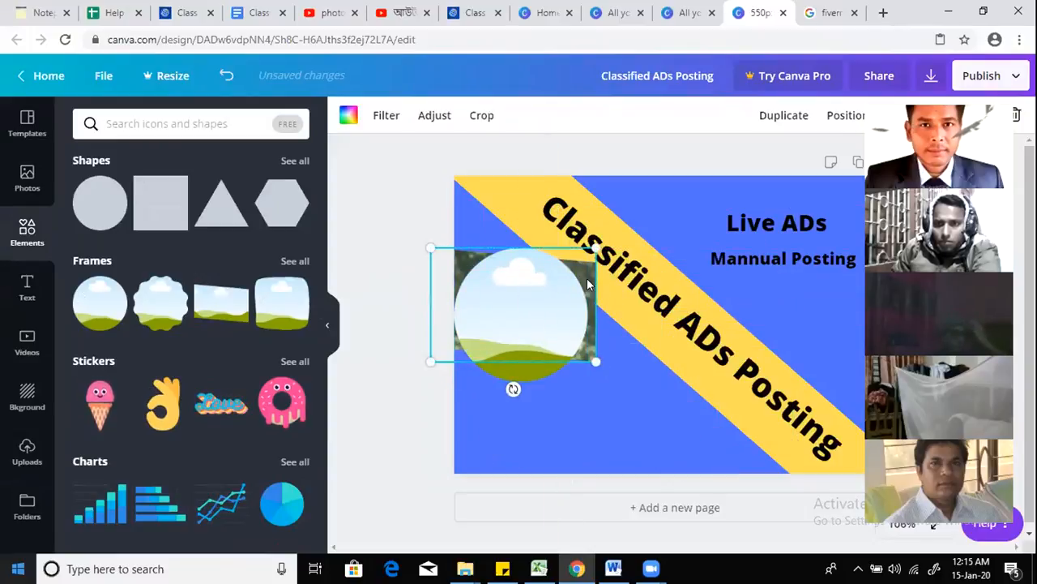
{"action": "left_click_drag", "start_coordinate": [588, 284], "coordinate": [589, 286]}
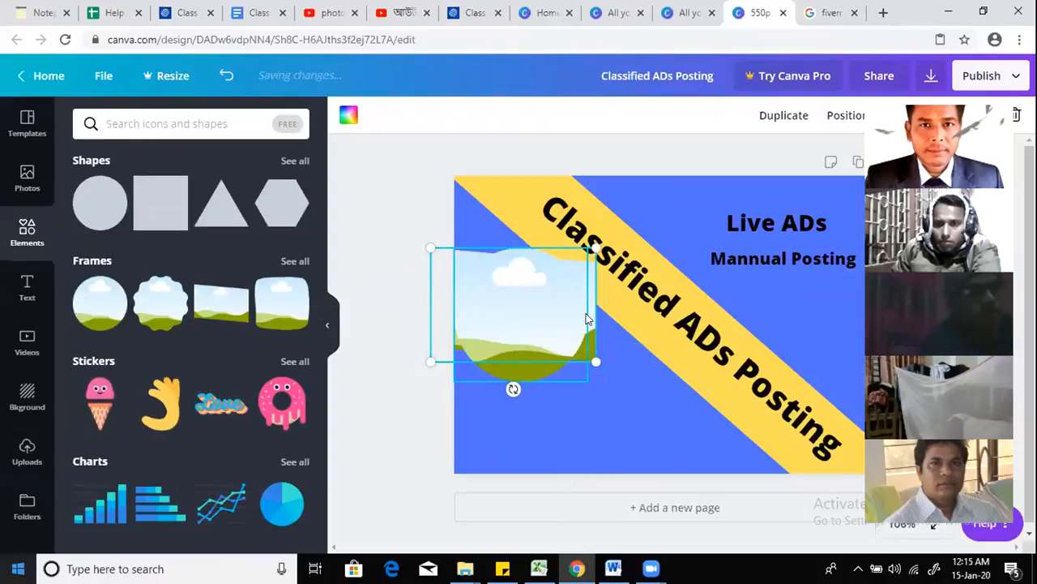
Step: Fill the circular frame with the uploaded photo of the man in sunglasses and move it to the banner's lower-left corner
{"action": "left_click", "coordinate": [27, 448]}
{"action": "scroll", "coordinate": [227, 350], "scroll_direction": "down", "scroll_amount": 6}
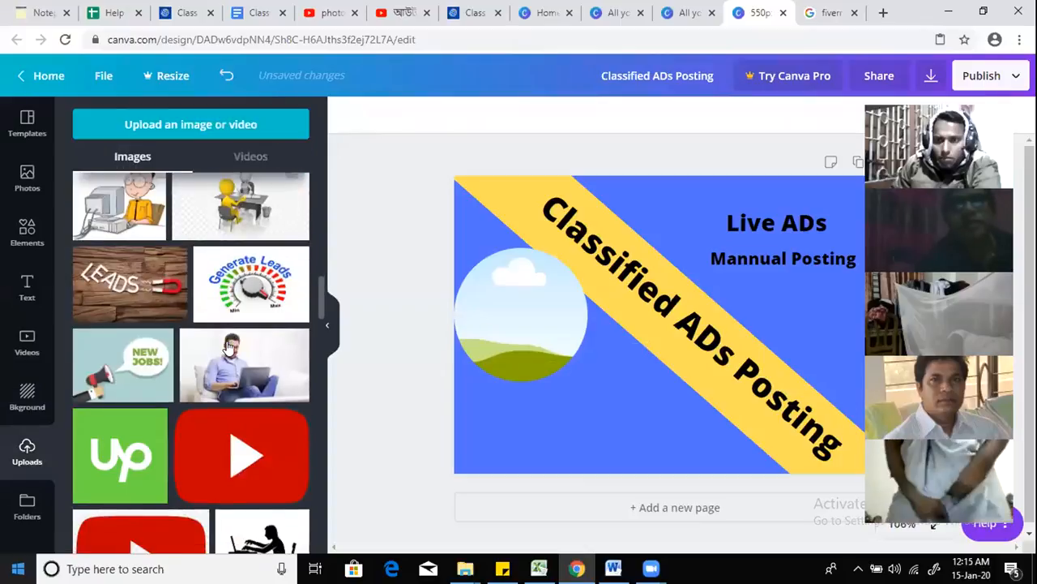
{"action": "scroll", "coordinate": [227, 350], "scroll_direction": "down", "scroll_amount": 10}
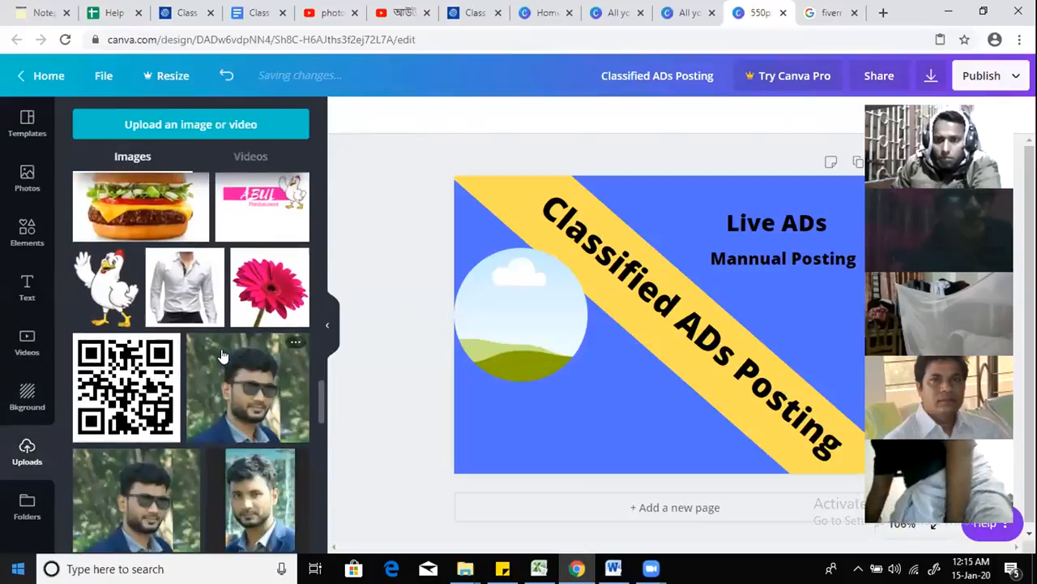
{"action": "left_click", "coordinate": [152, 265]}
{"action": "left_click_drag", "start_coordinate": [652, 312], "coordinate": [523, 367]}
{"action": "left_click", "coordinate": [501, 317]}
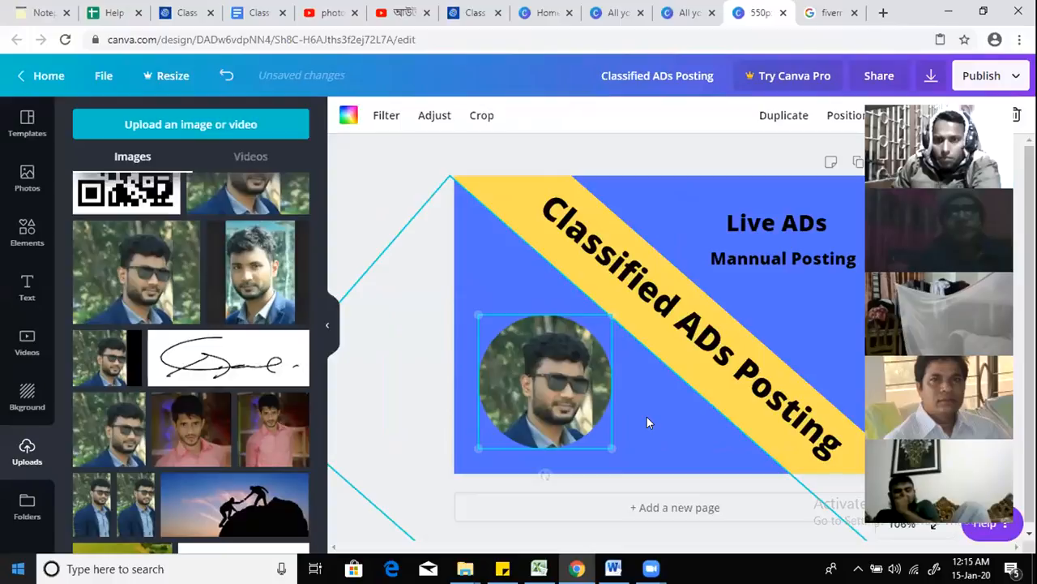
{"action": "left_click", "coordinate": [442, 150]}
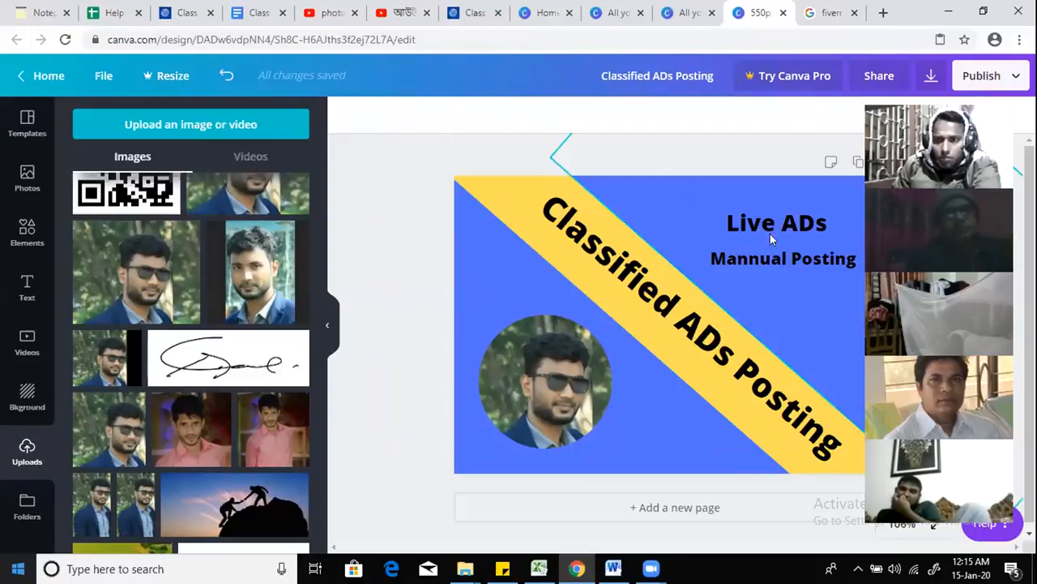
Step: Move "Live ADs" up and to the right, and shift "Mannual Posting" slightly right beneath it
{"action": "left_click_drag", "start_coordinate": [764, 222], "coordinate": [790, 203]}
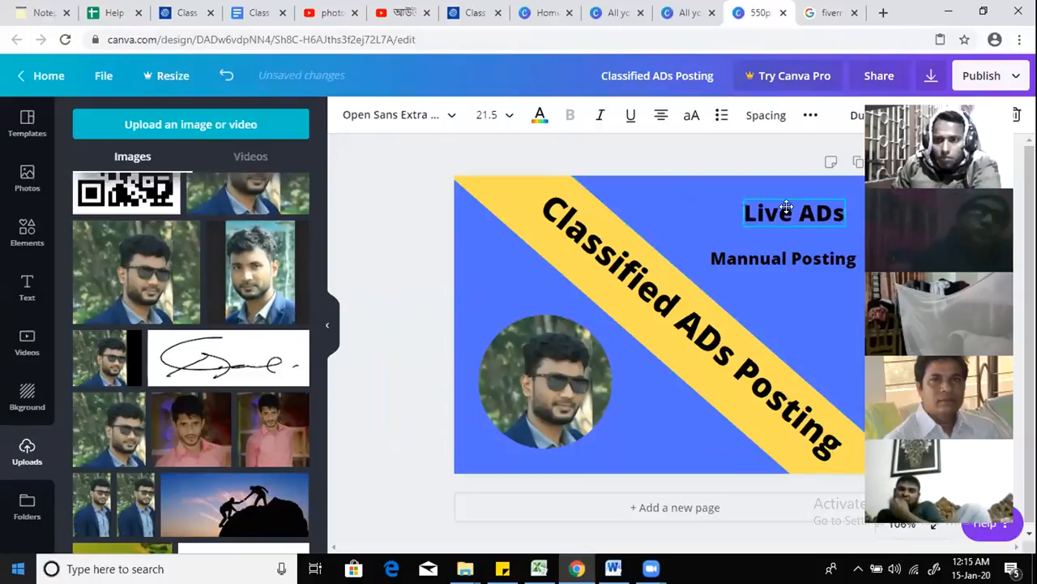
{"action": "left_click", "coordinate": [770, 281]}
{"action": "mouse_move", "coordinate": [759, 257]}
{"action": "left_mouse_down"}
{"action": "mouse_move", "coordinate": [788, 256]}
{"action": "mouse_move", "coordinate": [769, 257]}
{"action": "left_mouse_up"}
{"action": "left_click", "coordinate": [810, 329]}
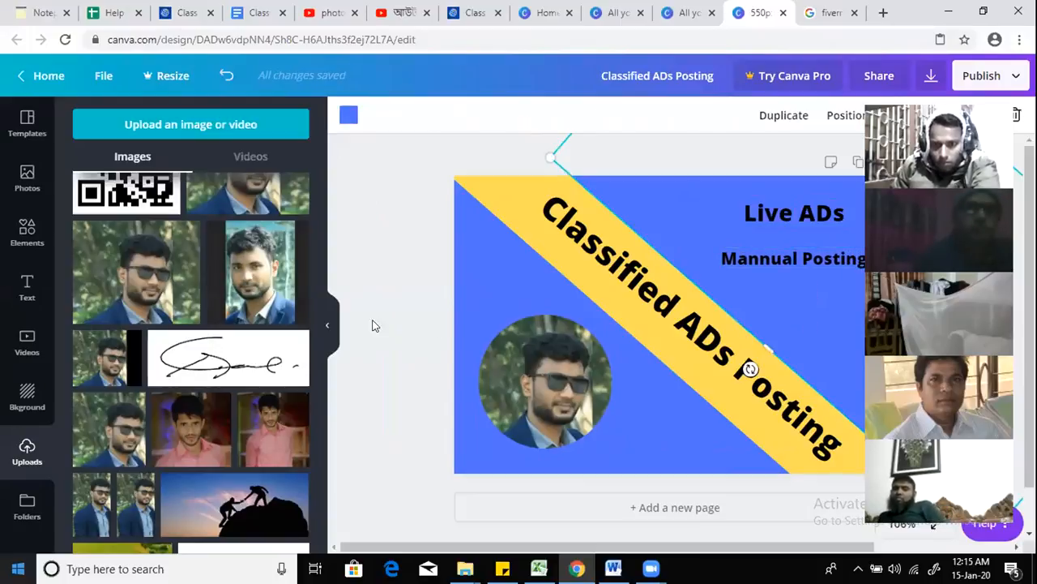
Step: Add the green-yellow gradient bars graphic, shrink it, and place it just below the "Mannual Posting" text
{"action": "left_click", "coordinate": [27, 230]}
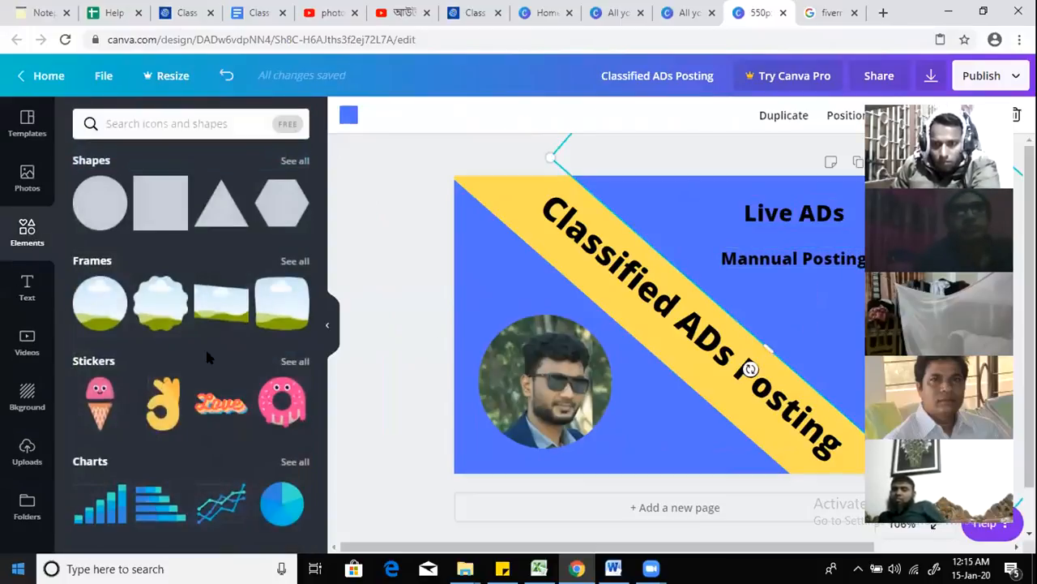
{"action": "scroll", "coordinate": [225, 364], "scroll_direction": "down", "scroll_amount": 3}
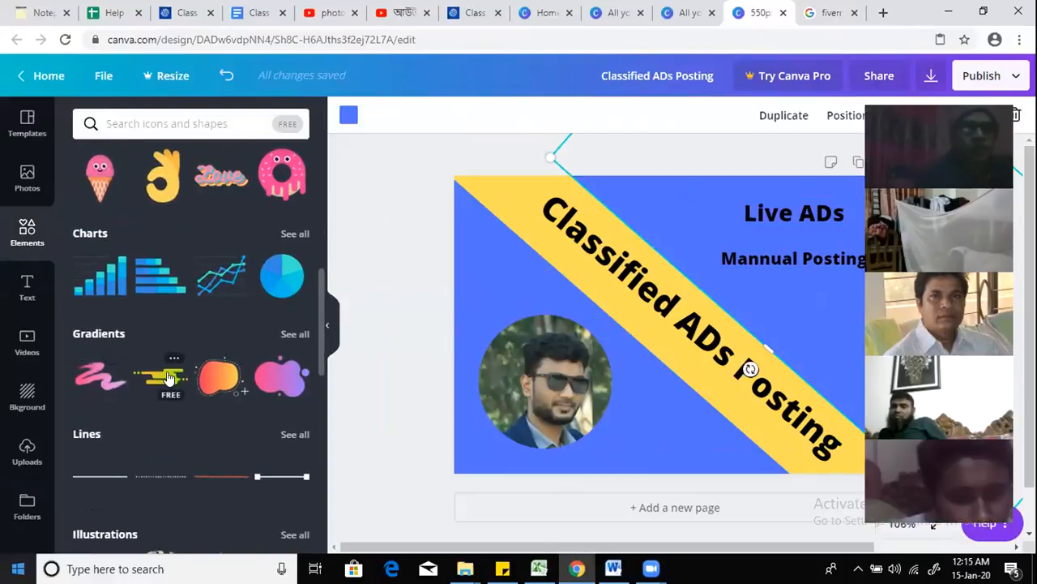
{"action": "left_click_drag", "start_coordinate": [168, 378], "coordinate": [780, 299]}
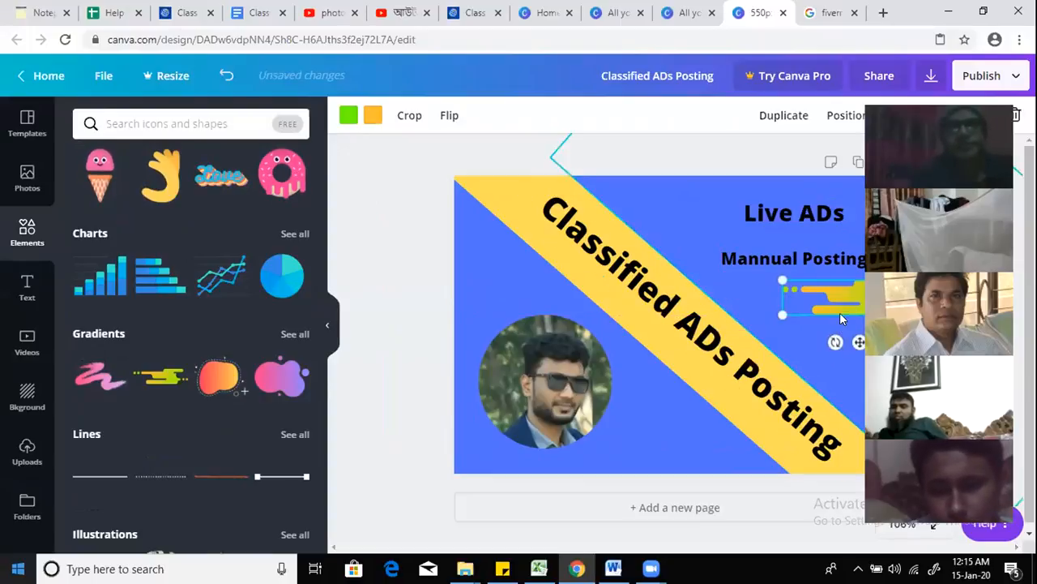
{"action": "left_click_drag", "start_coordinate": [848, 301], "coordinate": [817, 298]}
{"action": "left_click_drag", "start_coordinate": [750, 314], "coordinate": [776, 311]}
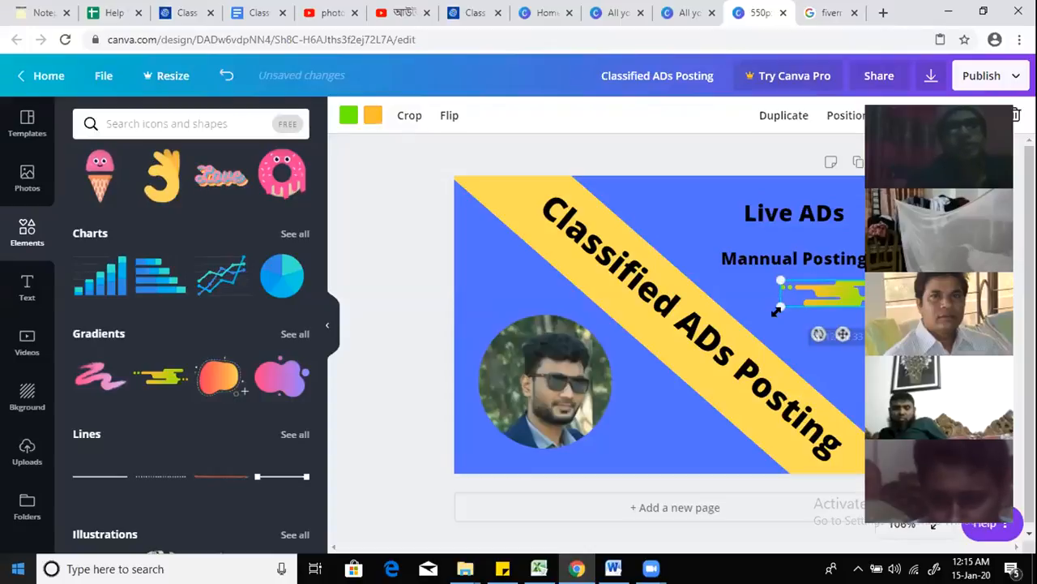
{"action": "left_click", "coordinate": [847, 365]}
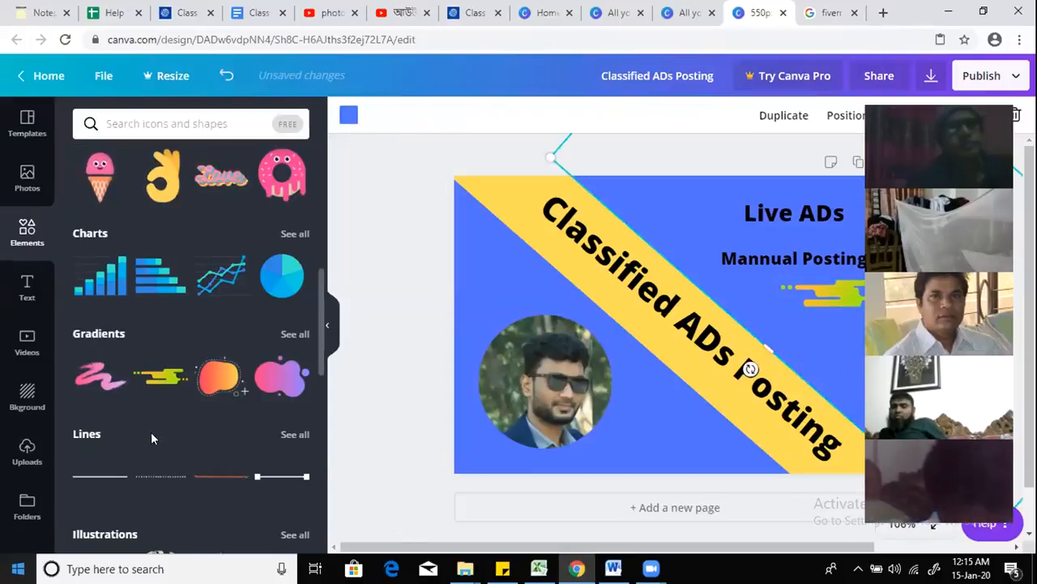
Step: Add the pink brush-stroke gradient graphic at a small size between the circular photo and the yellow band
{"action": "left_click", "coordinate": [101, 378]}
{"action": "mouse_move", "coordinate": [587, 375]}
{"action": "left_mouse_down"}
{"action": "mouse_move", "coordinate": [692, 316]}
{"action": "mouse_move", "coordinate": [650, 436]}
{"action": "mouse_move", "coordinate": [667, 426]}
{"action": "left_mouse_up"}
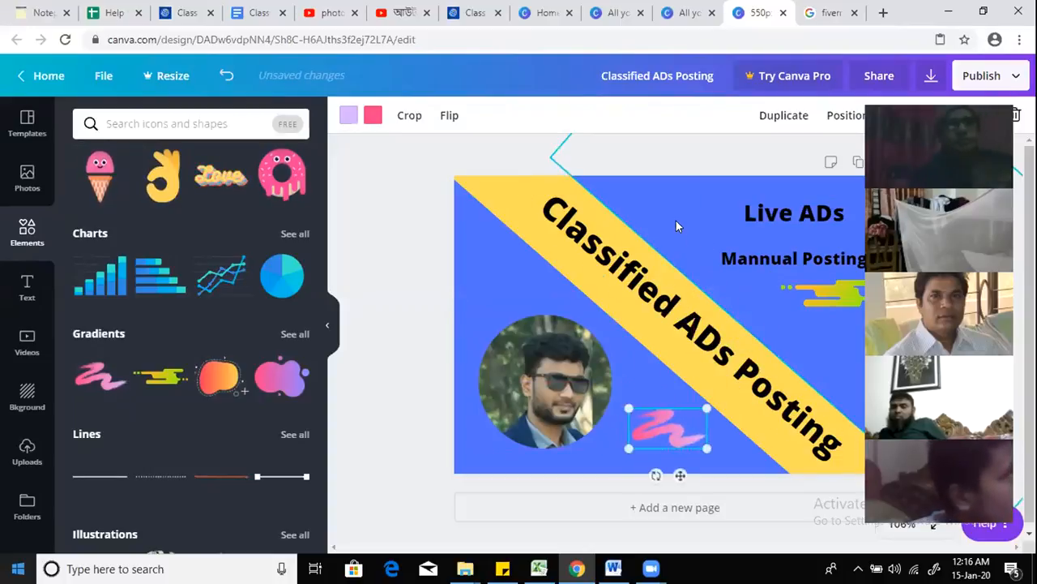
{"action": "left_click", "coordinate": [516, 251]}
{"action": "left_click", "coordinate": [385, 177]}
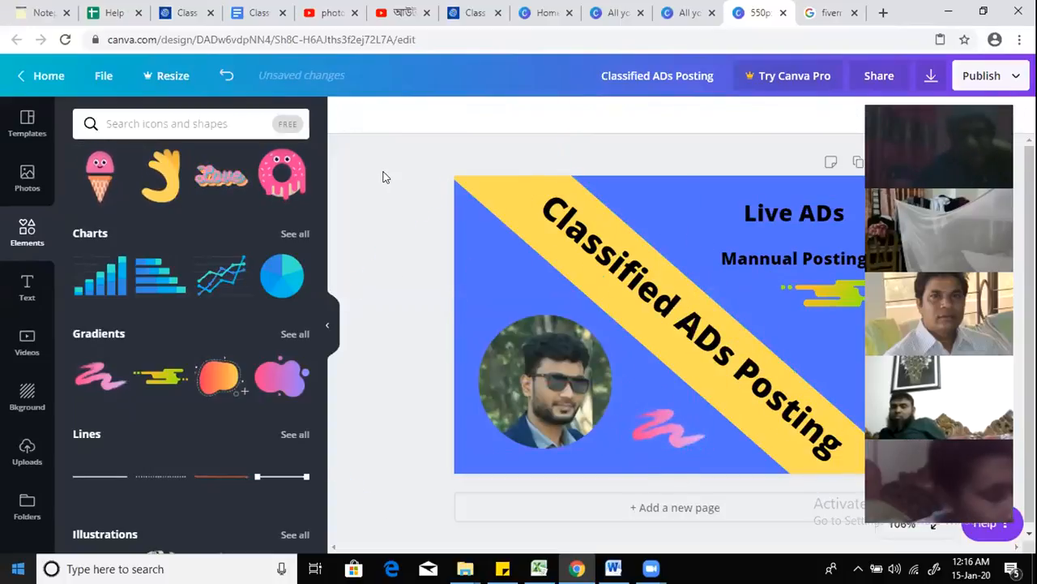
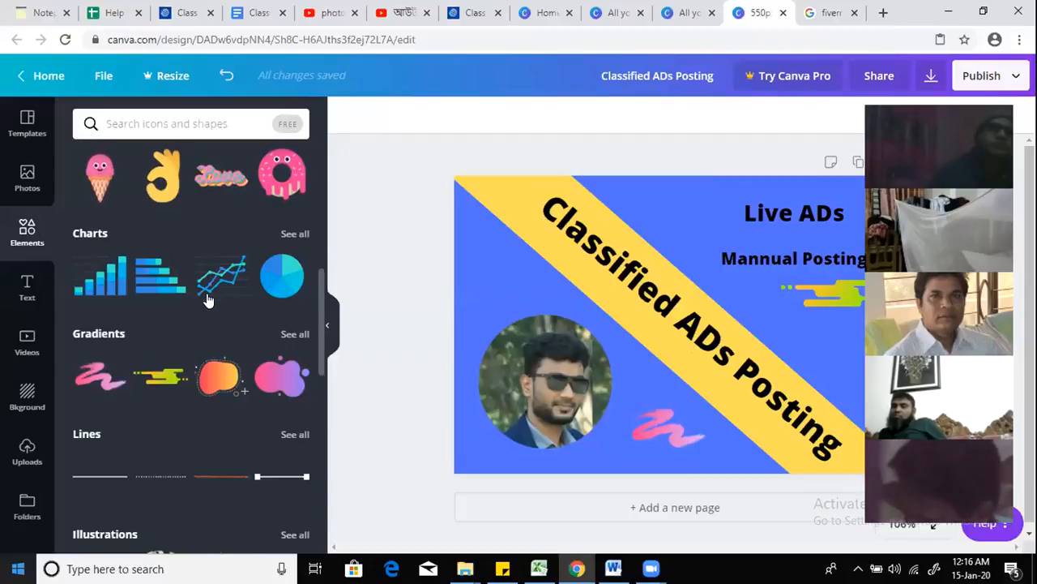
Step: Browse the elements library's categories, including grids, shapes, frames, lines, illustrations, icons, and themed graphics
{"action": "scroll", "coordinate": [207, 300], "scroll_direction": "up", "scroll_amount": 1}
{"action": "scroll", "coordinate": [209, 298], "scroll_direction": "up", "scroll_amount": 2}
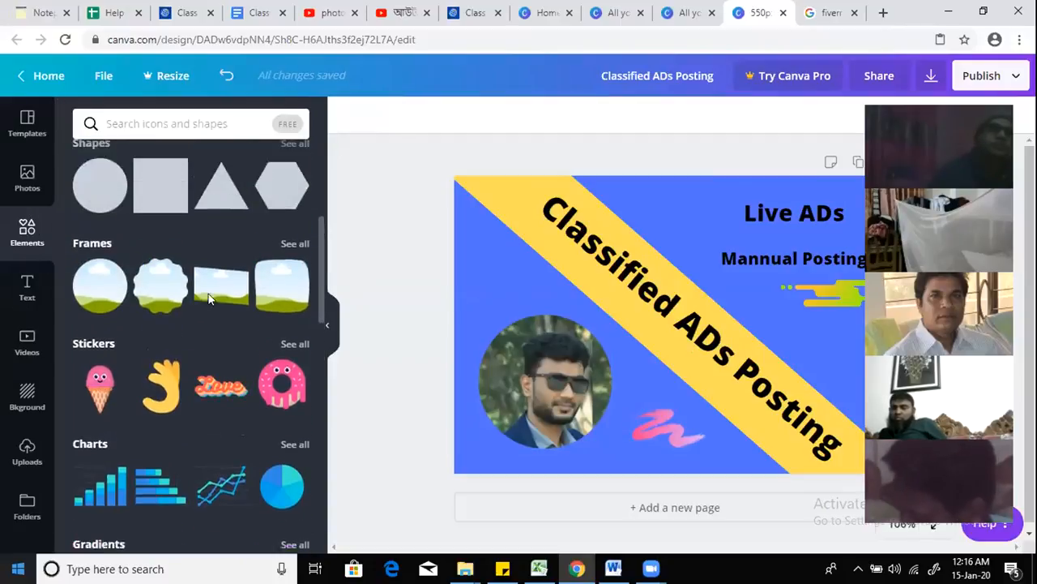
{"action": "scroll", "coordinate": [208, 298], "scroll_direction": "up", "scroll_amount": 4}
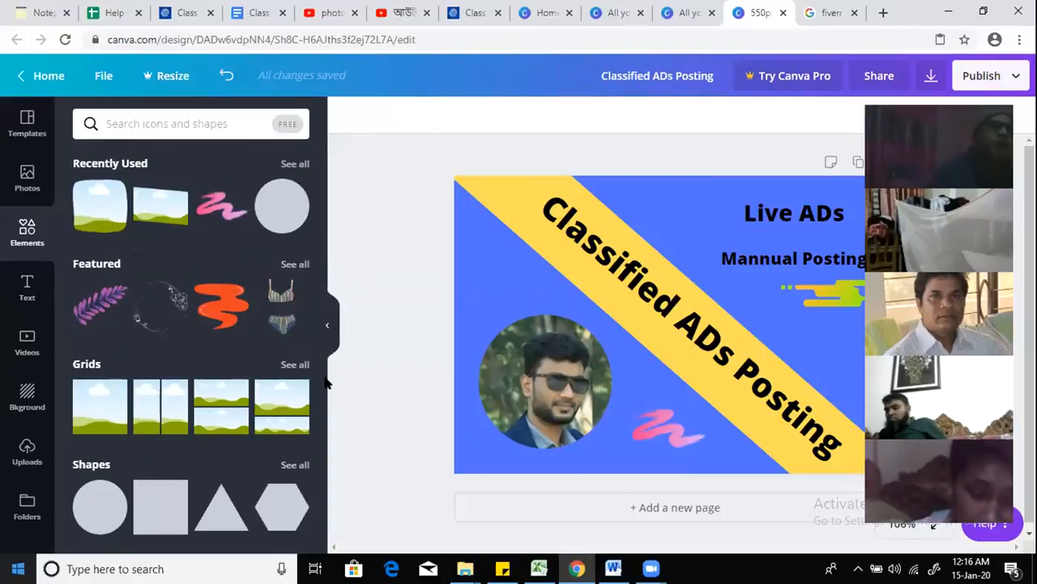
{"action": "scroll", "coordinate": [229, 409], "scroll_direction": "down", "scroll_amount": 7}
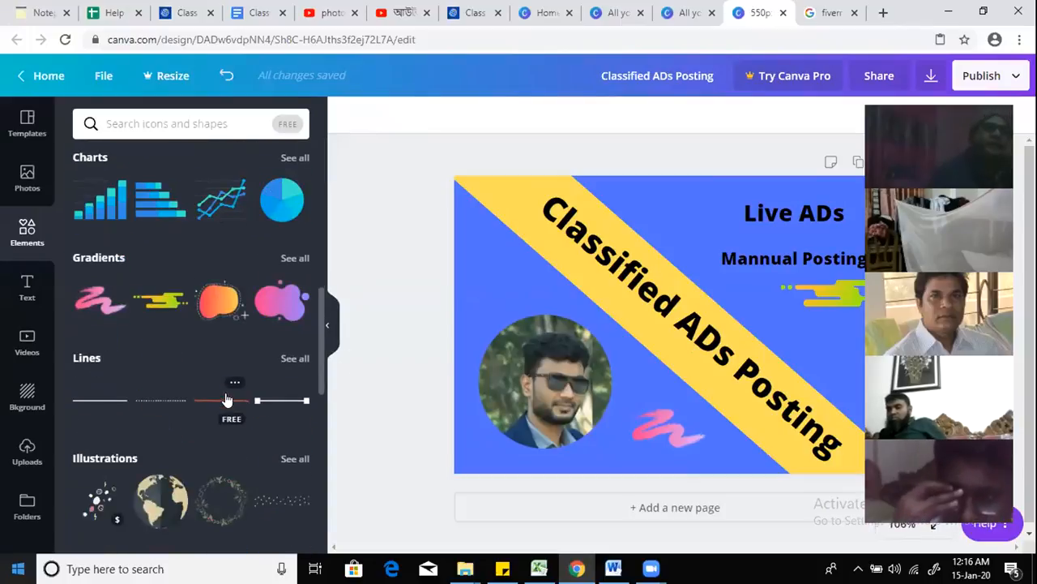
{"action": "scroll", "coordinate": [228, 399], "scroll_direction": "down", "scroll_amount": 7}
{"action": "scroll", "coordinate": [227, 381], "scroll_direction": "down", "scroll_amount": 8}
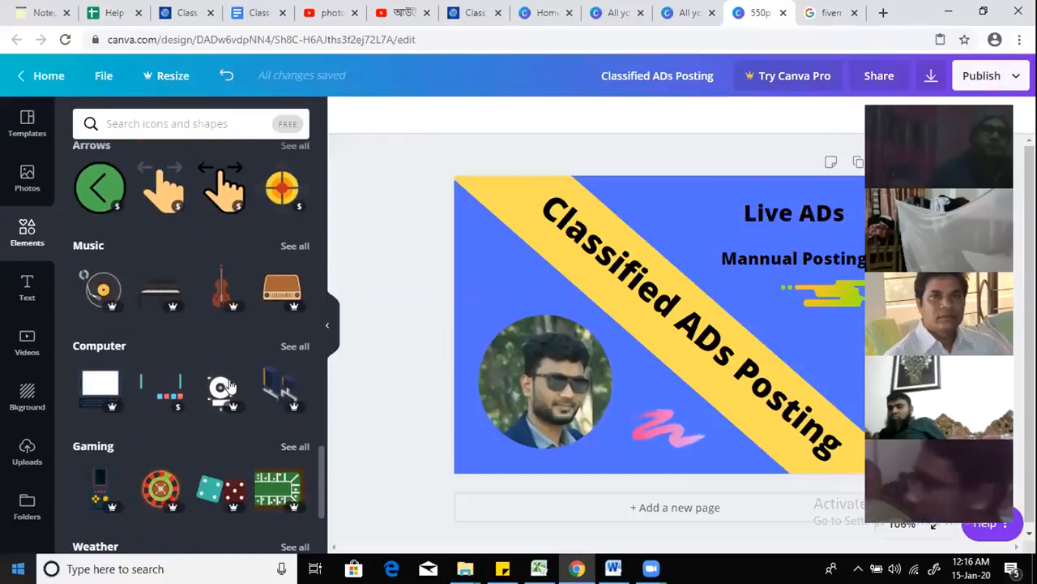
{"action": "scroll", "coordinate": [229, 385], "scroll_direction": "down", "scroll_amount": 5}
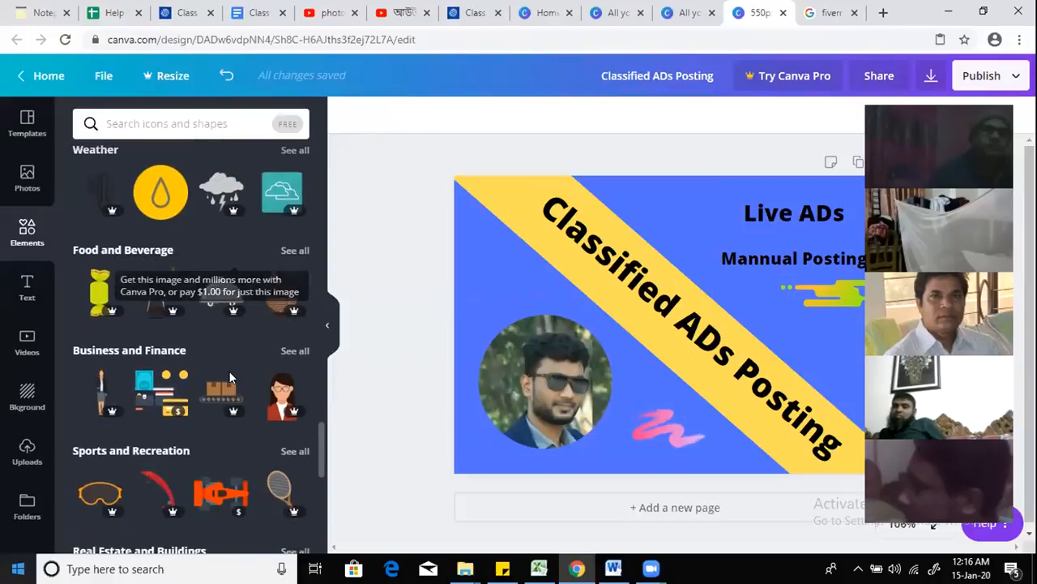
{"action": "scroll", "coordinate": [229, 377], "scroll_direction": "down", "scroll_amount": 4}
{"action": "scroll", "coordinate": [226, 372], "scroll_direction": "up", "scroll_amount": 13}
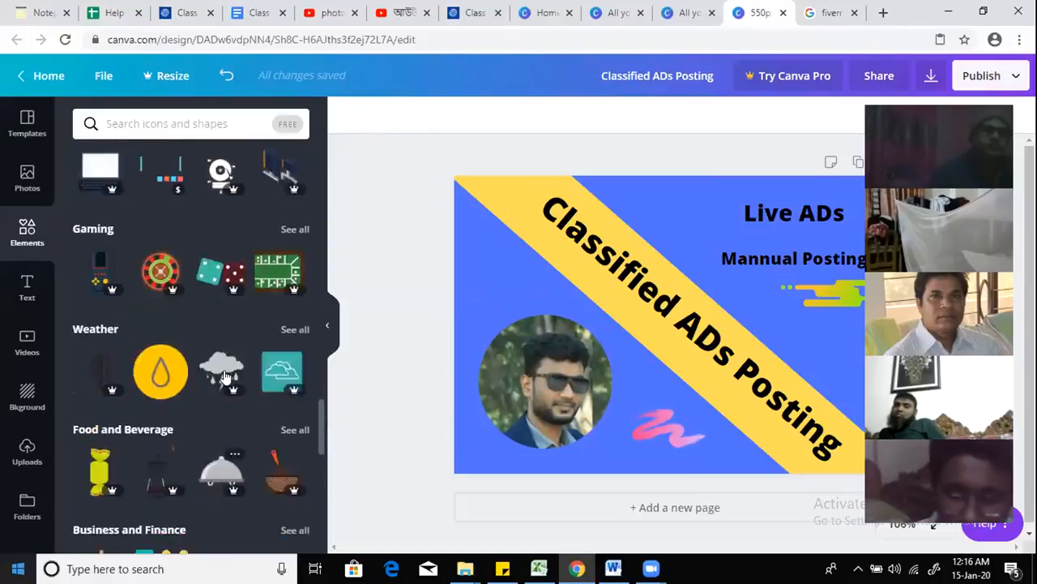
{"action": "scroll", "coordinate": [223, 368], "scroll_direction": "up", "scroll_amount": 4}
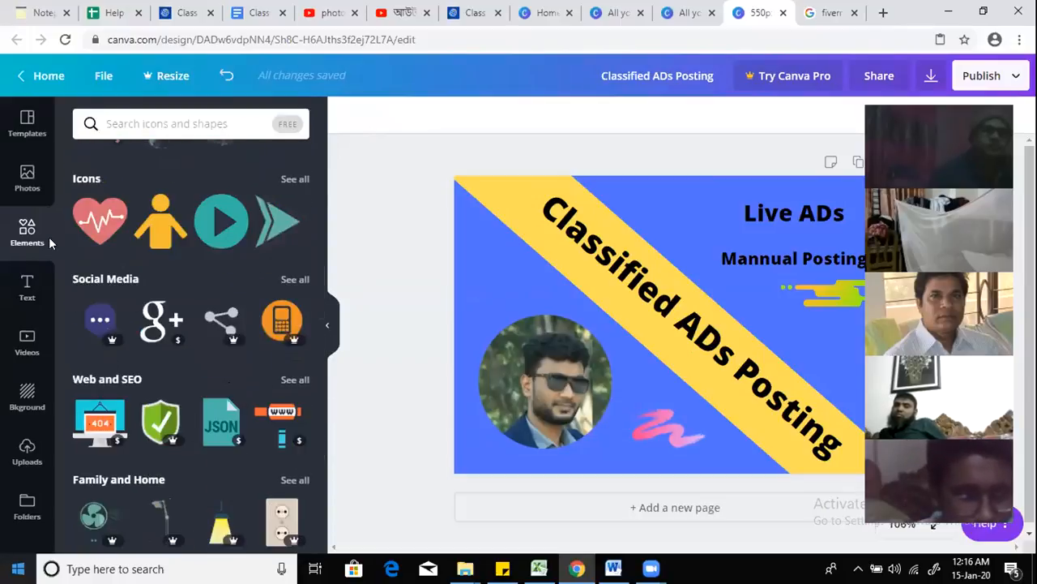
Step: Browse the stock photo library through its recently used and trending pictures
{"action": "left_click", "coordinate": [29, 176]}
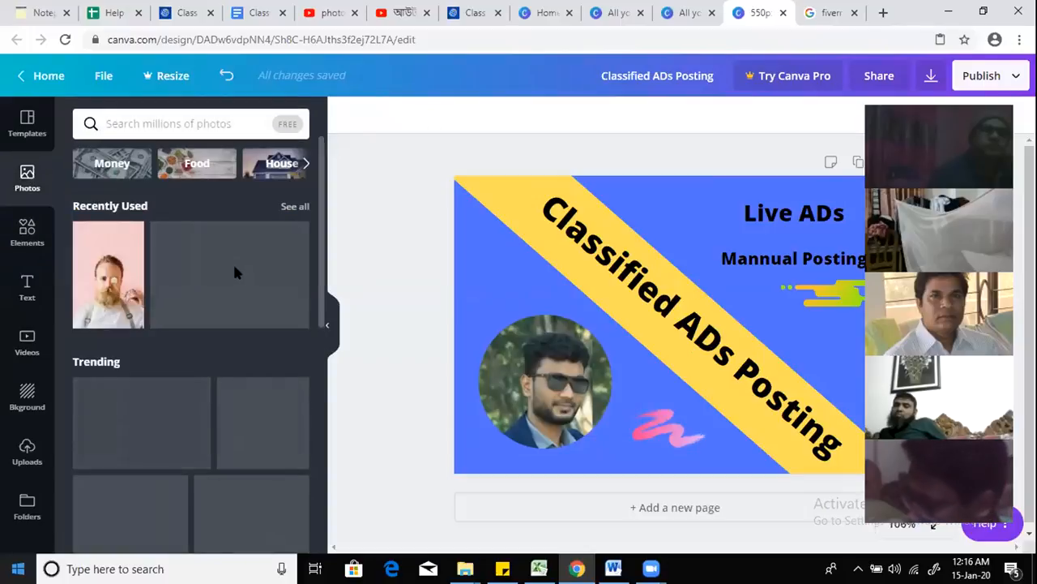
{"action": "scroll", "coordinate": [184, 352], "scroll_direction": "down", "scroll_amount": 1}
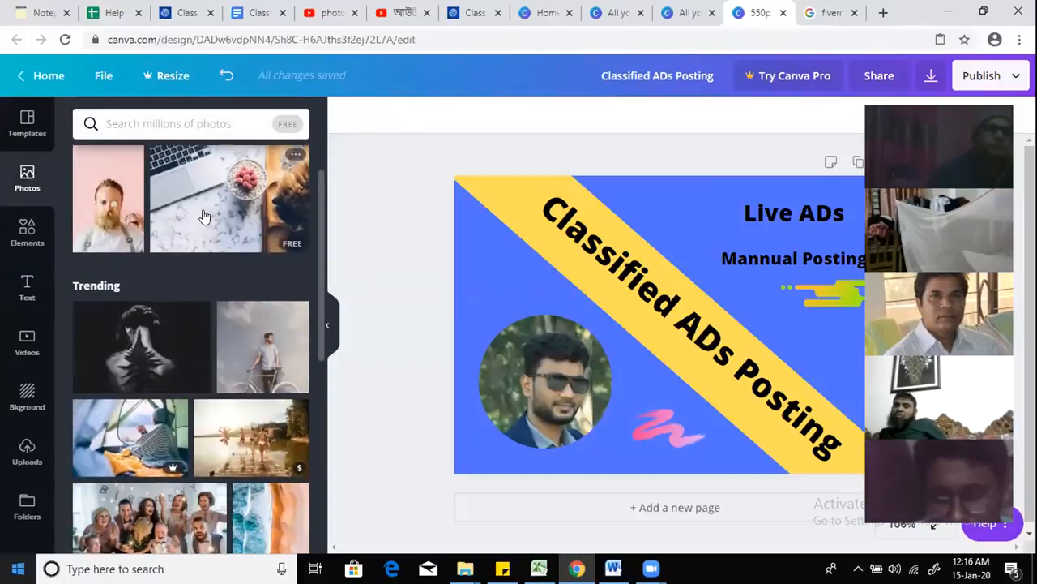
{"action": "scroll", "coordinate": [224, 353], "scroll_direction": "down", "scroll_amount": 8}
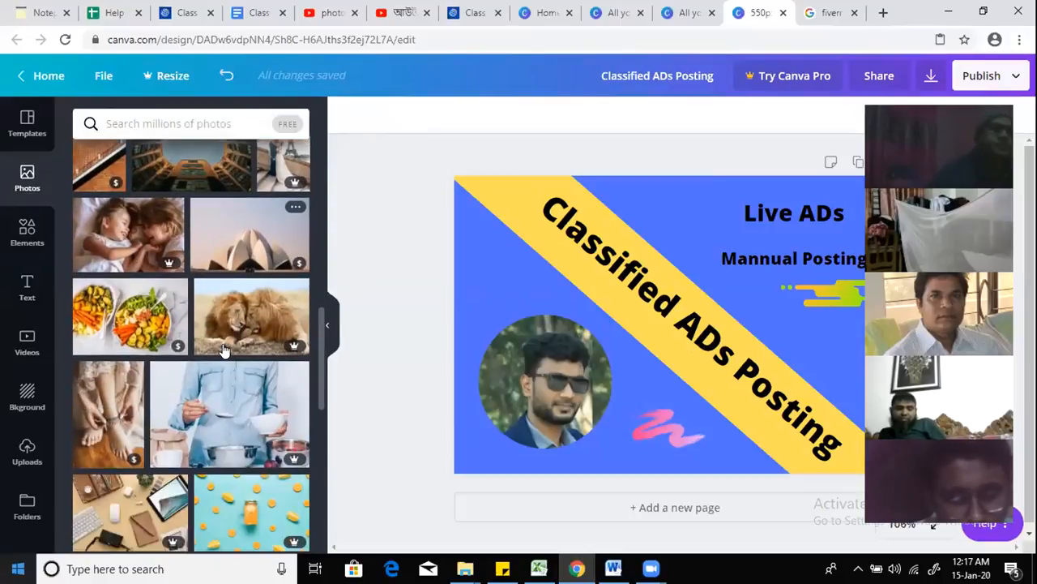
{"action": "scroll", "coordinate": [224, 350], "scroll_direction": "down", "scroll_amount": 10}
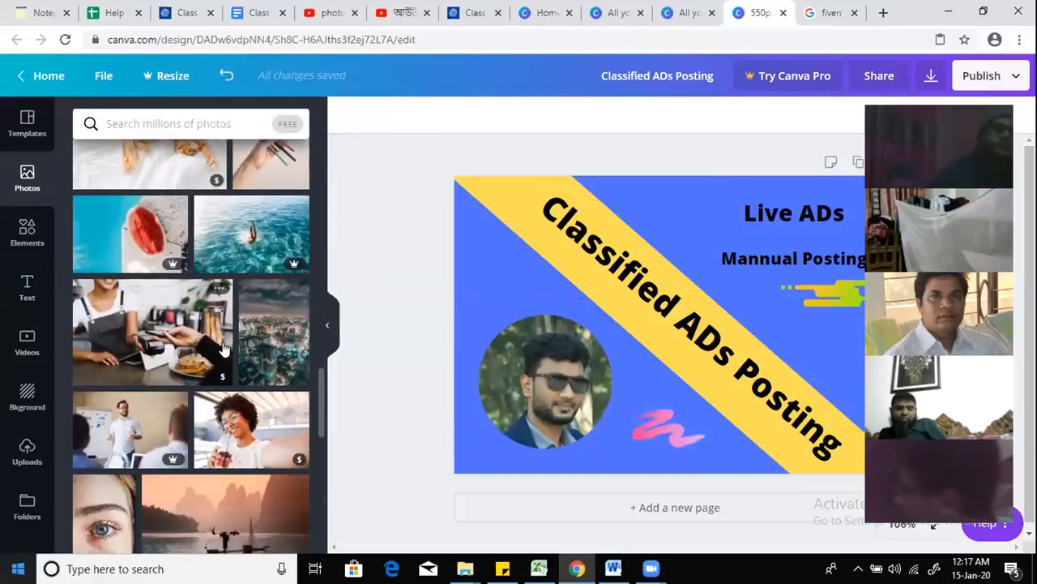
Step: Leave the banner design and open the list of all designs
{"action": "scroll", "coordinate": [211, 366], "scroll_direction": "down", "scroll_amount": 4}
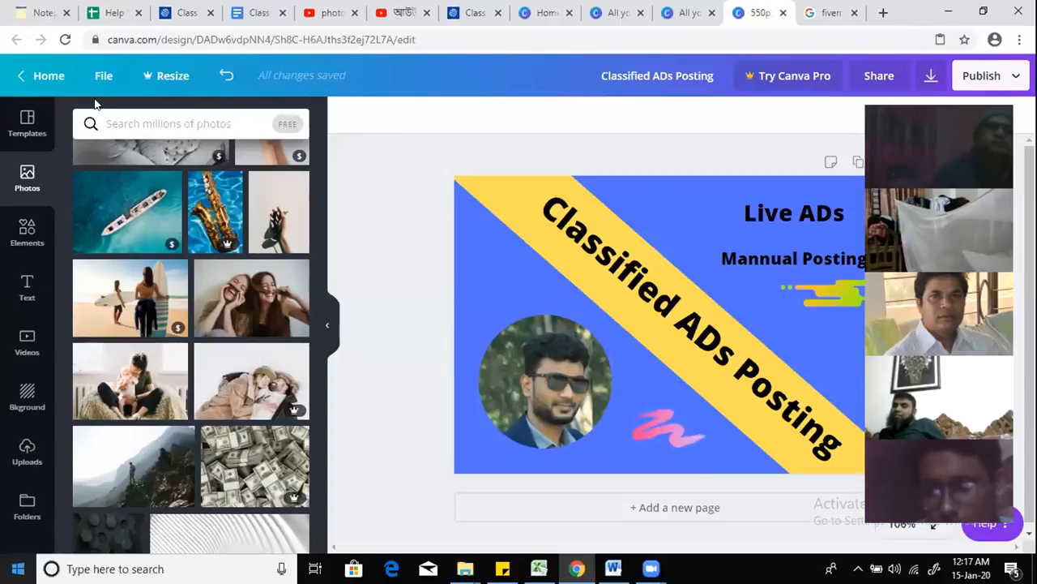
{"action": "left_click", "coordinate": [45, 75]}
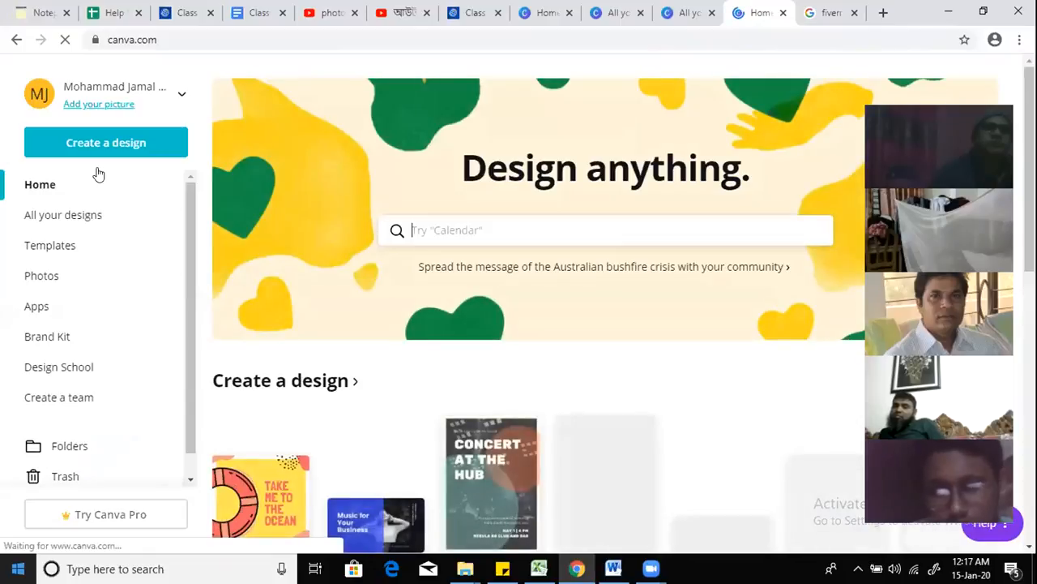
{"action": "left_click", "coordinate": [63, 215]}
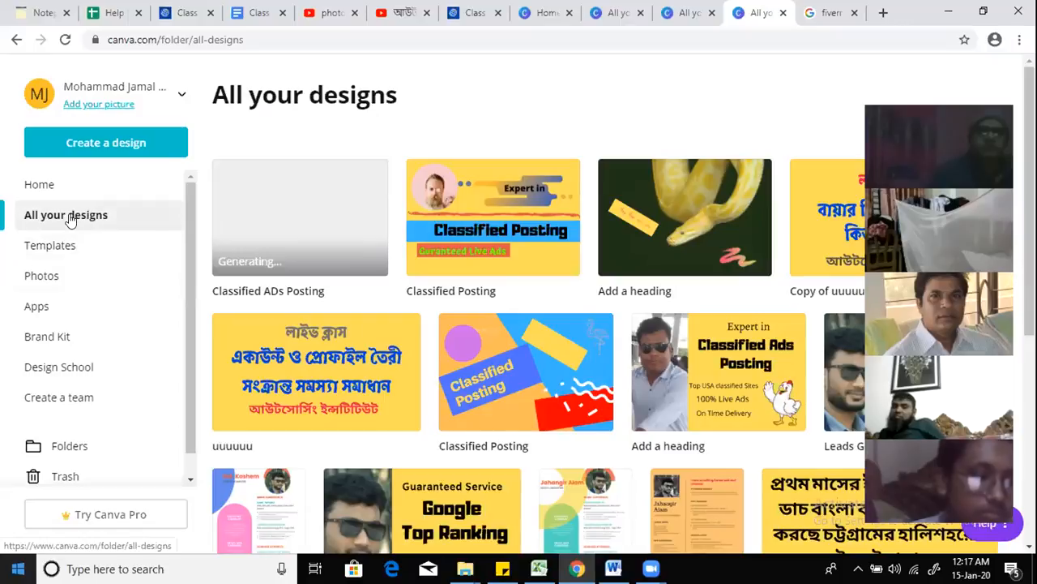
Step: Create a new blank design with custom dimensions of 550 × 370 px
{"action": "left_click", "coordinate": [72, 143]}
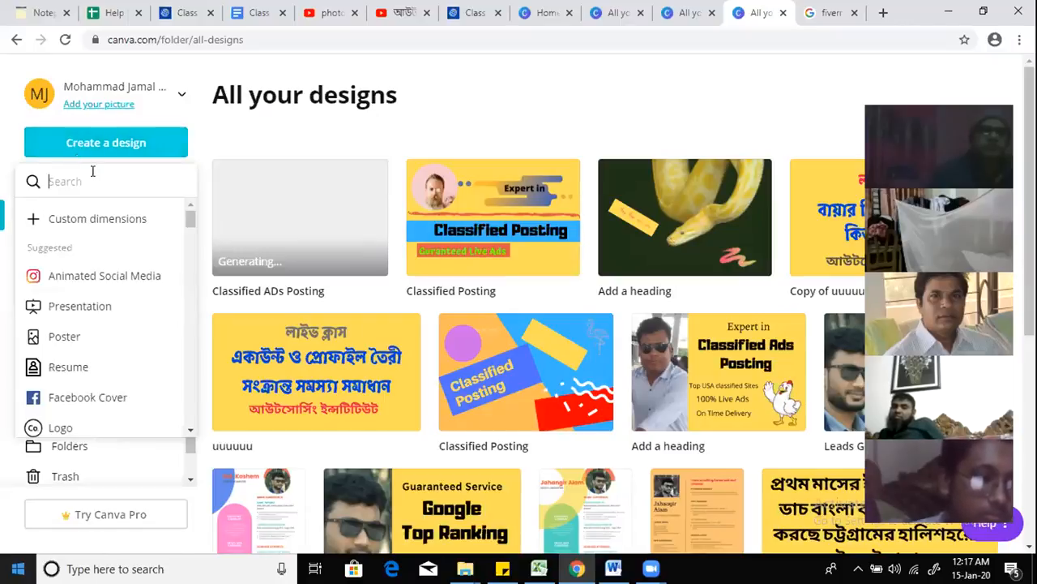
{"action": "left_click", "coordinate": [97, 219]}
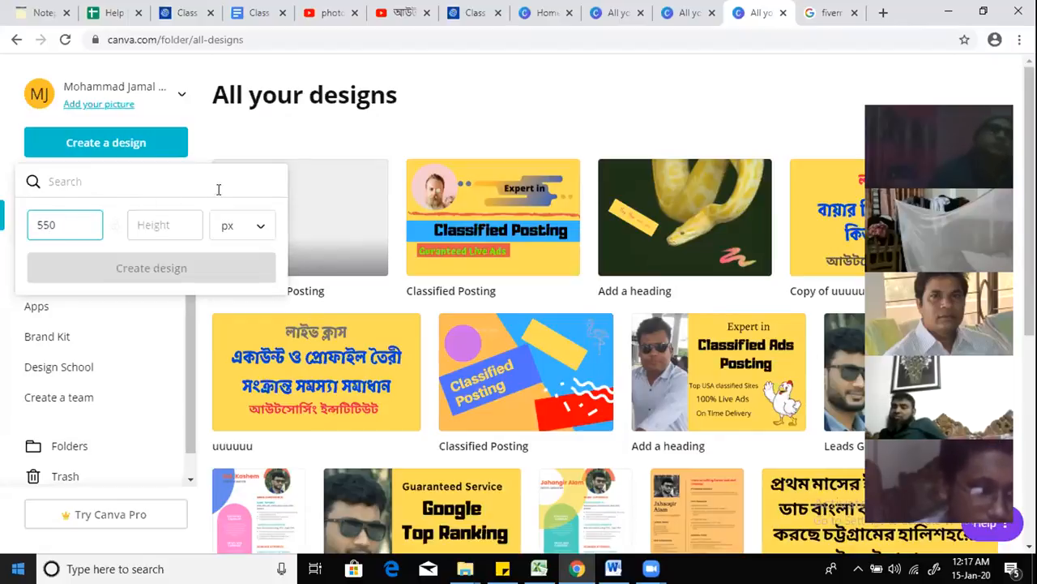
{"action": "left_click", "coordinate": [187, 230]}
{"action": "type", "text": "370"}
{"action": "left_click", "coordinate": [183, 262]}
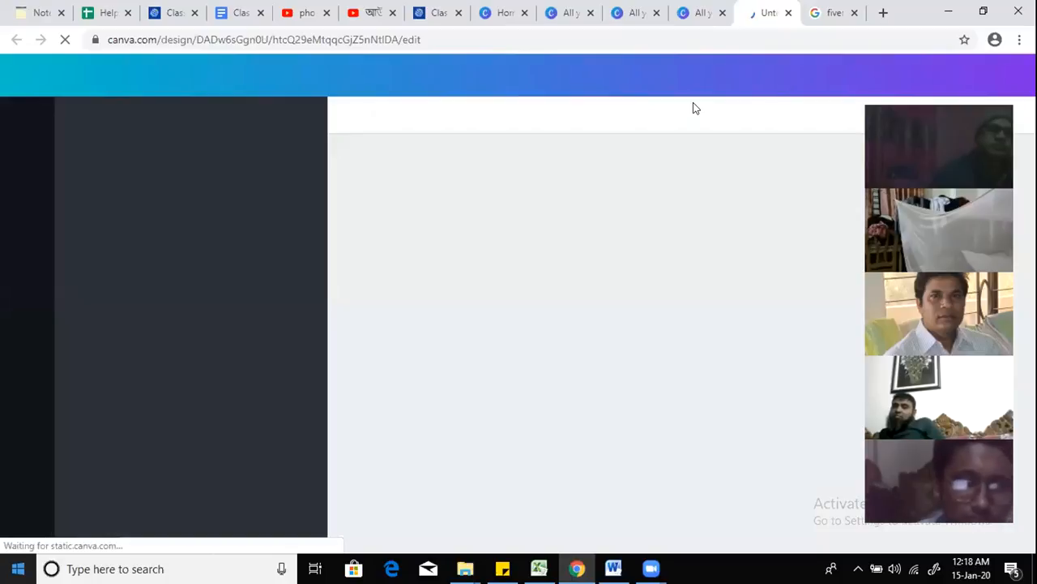
{"action": "left_click", "coordinate": [704, 39]}
Step: Fill the blank page's background with the default yellow
{"action": "left_click", "coordinate": [622, 268]}
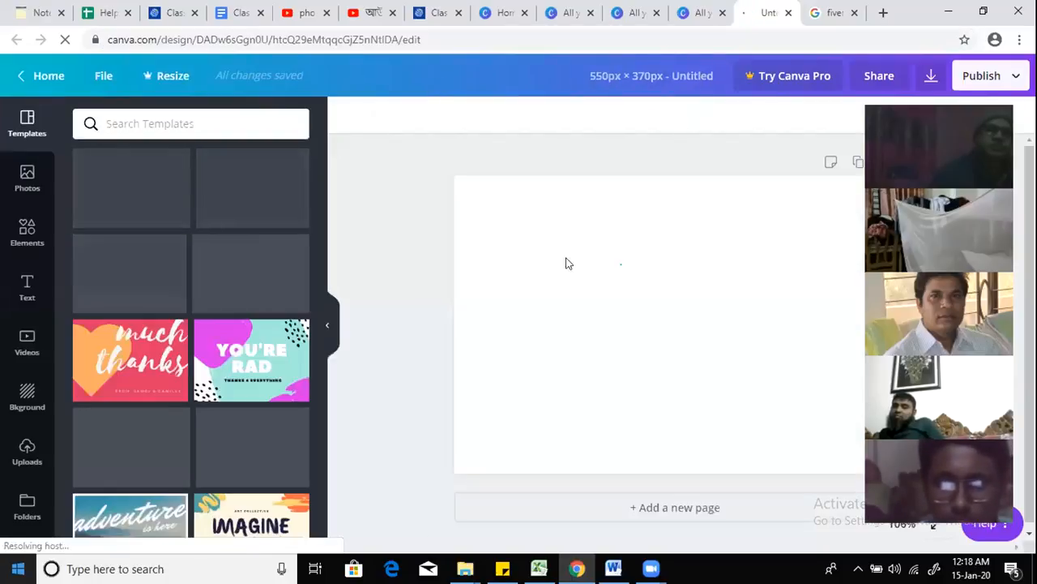
{"action": "left_click", "coordinate": [349, 117]}
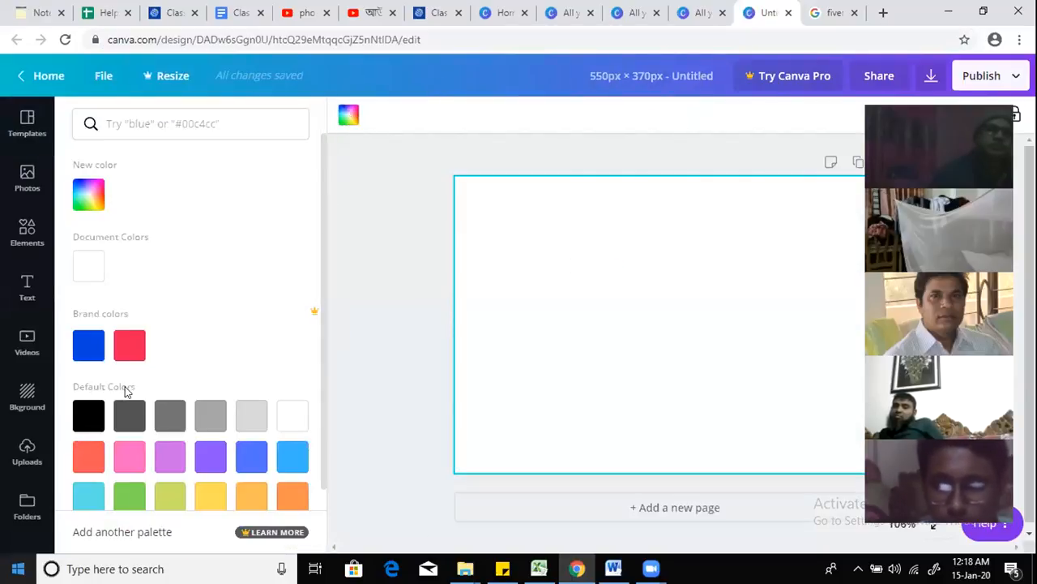
{"action": "left_click", "coordinate": [214, 498]}
{"action": "left_click", "coordinate": [382, 288]}
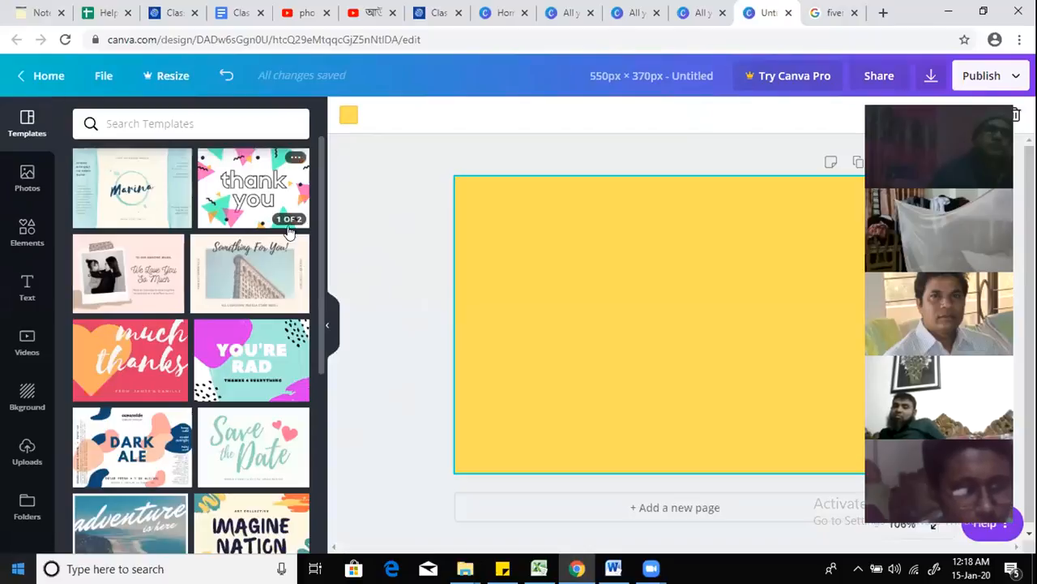
Step: Browse the templates and apply the dark wood £50 gift voucher template to the page
{"action": "scroll", "coordinate": [199, 340], "scroll_direction": "down", "scroll_amount": 1}
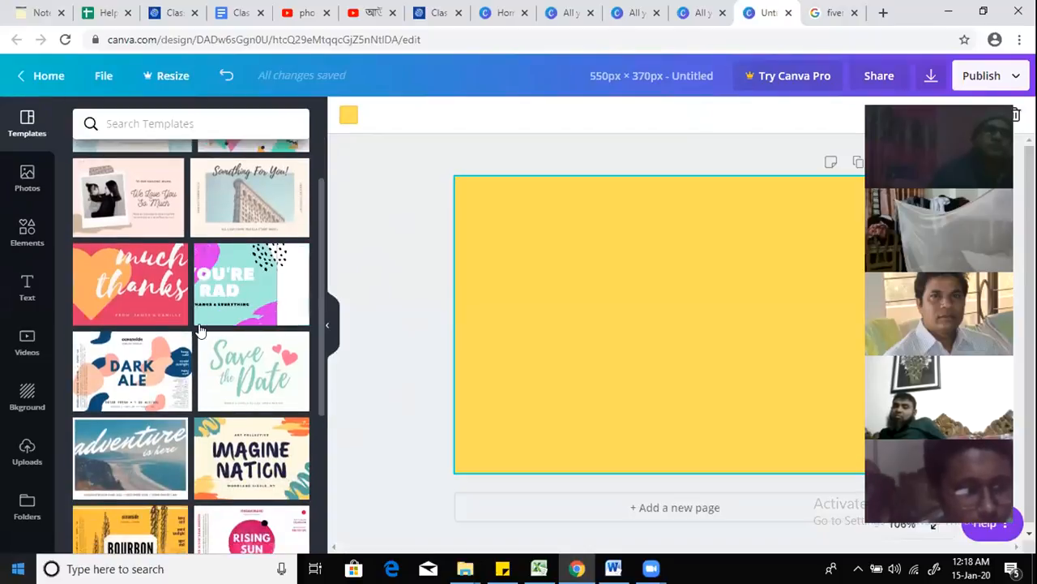
{"action": "scroll", "coordinate": [259, 306], "scroll_direction": "up", "scroll_amount": 1}
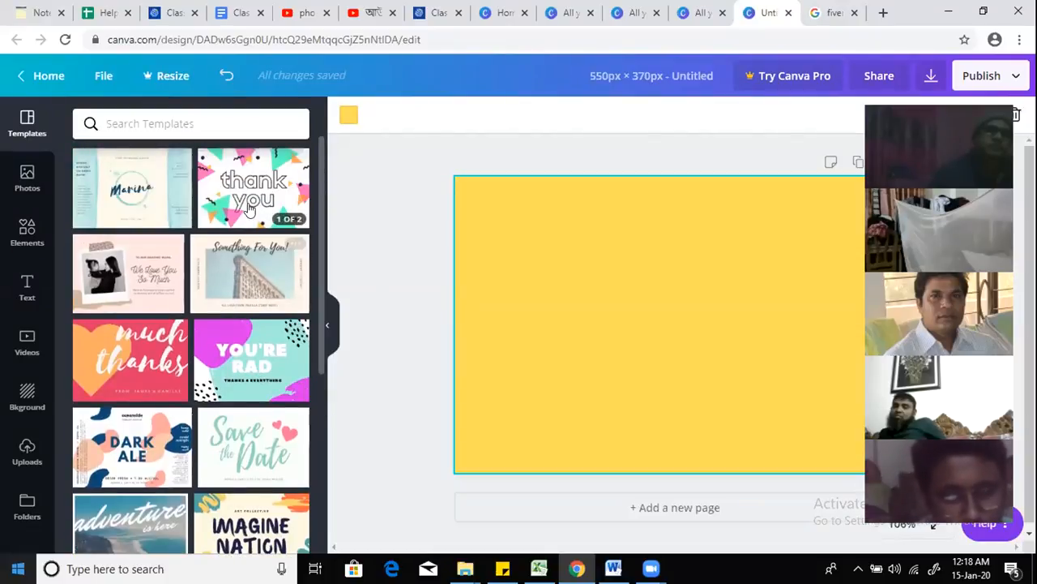
{"action": "scroll", "coordinate": [203, 362], "scroll_direction": "down", "scroll_amount": 5}
{"action": "scroll", "coordinate": [202, 363], "scroll_direction": "down", "scroll_amount": 5}
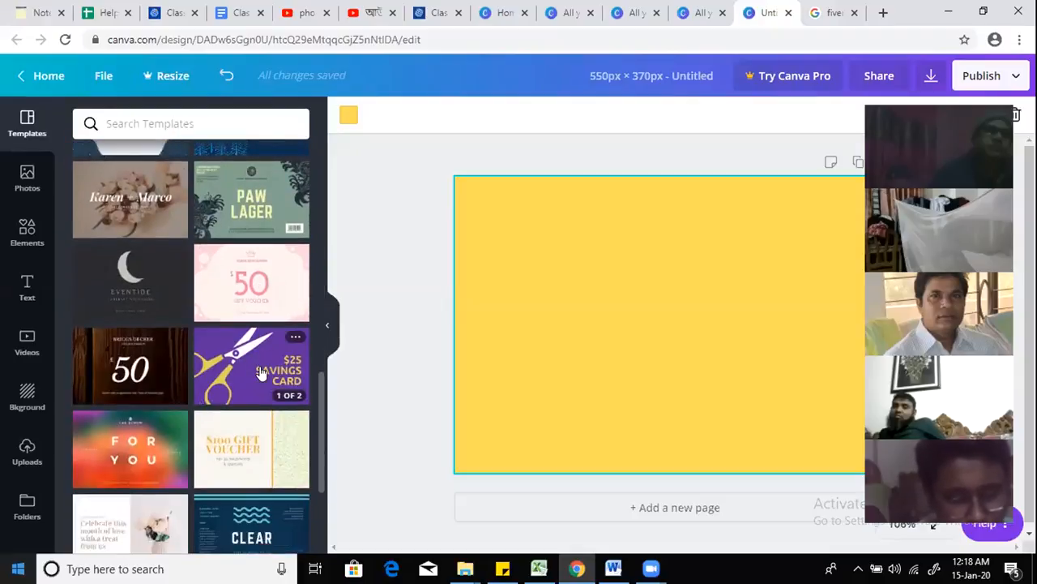
{"action": "left_click", "coordinate": [130, 365]}
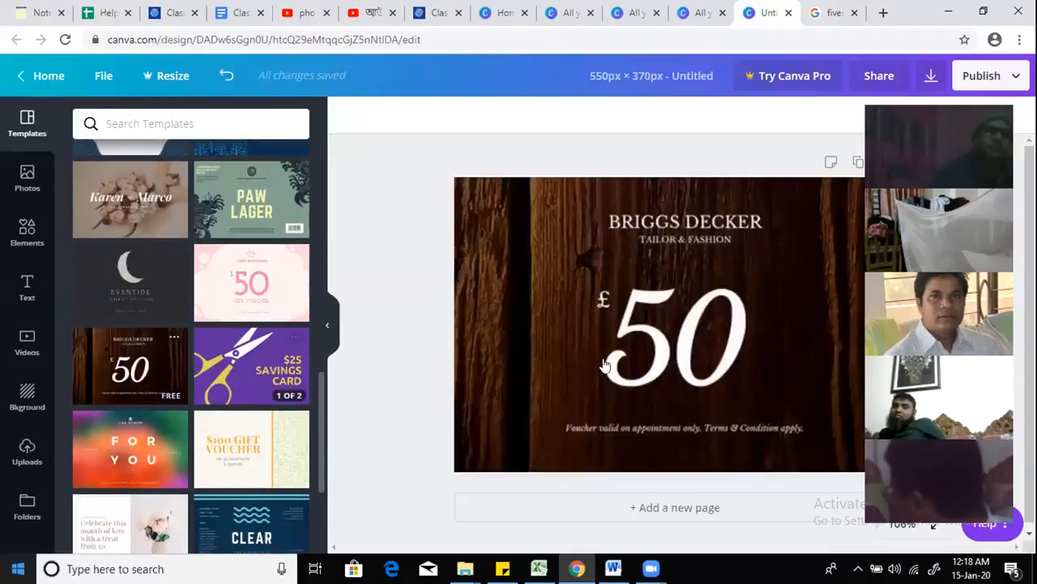
Step: Try to empty the large "50" text box, widen it, and set its font size to 28
{"action": "left_click", "coordinate": [717, 291]}
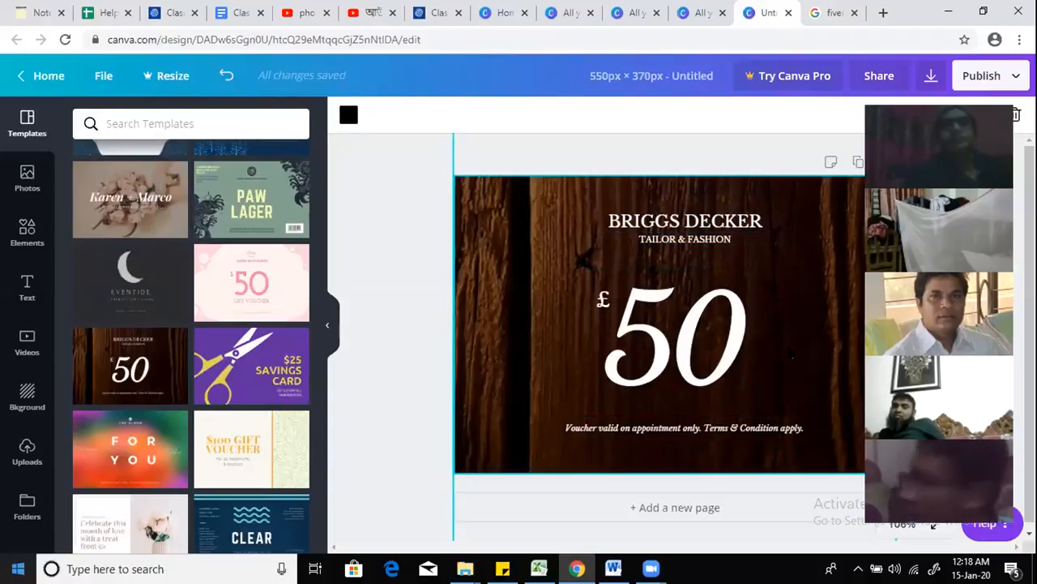
{"action": "left_click", "coordinate": [740, 328]}
{"action": "left_click", "coordinate": [748, 325]}
{"action": "key", "text": "BackSpace"}
{"action": "key", "text": "BackSpace"}
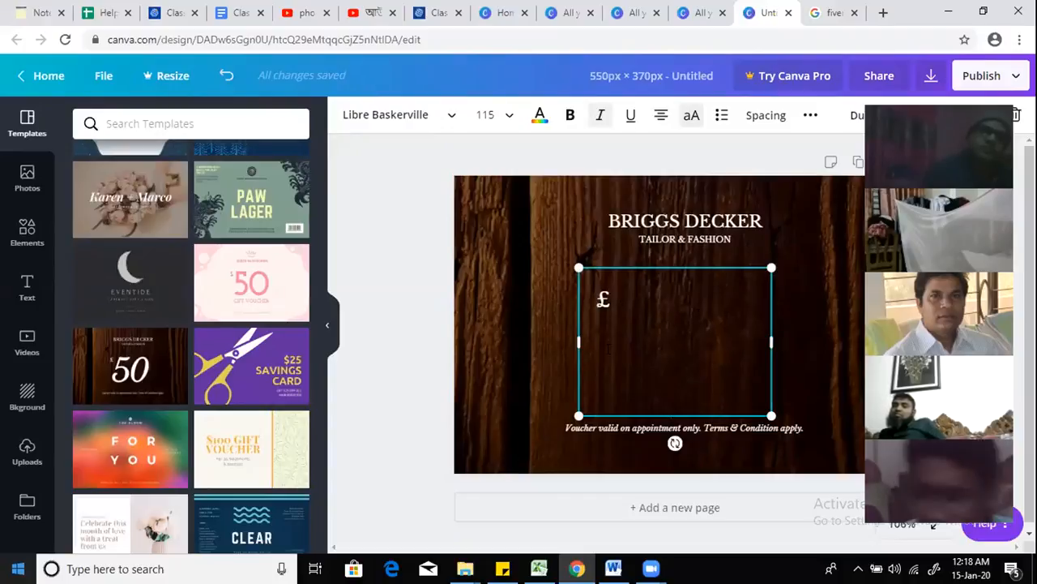
{"action": "left_click_drag", "start_coordinate": [579, 341], "coordinate": [501, 339]}
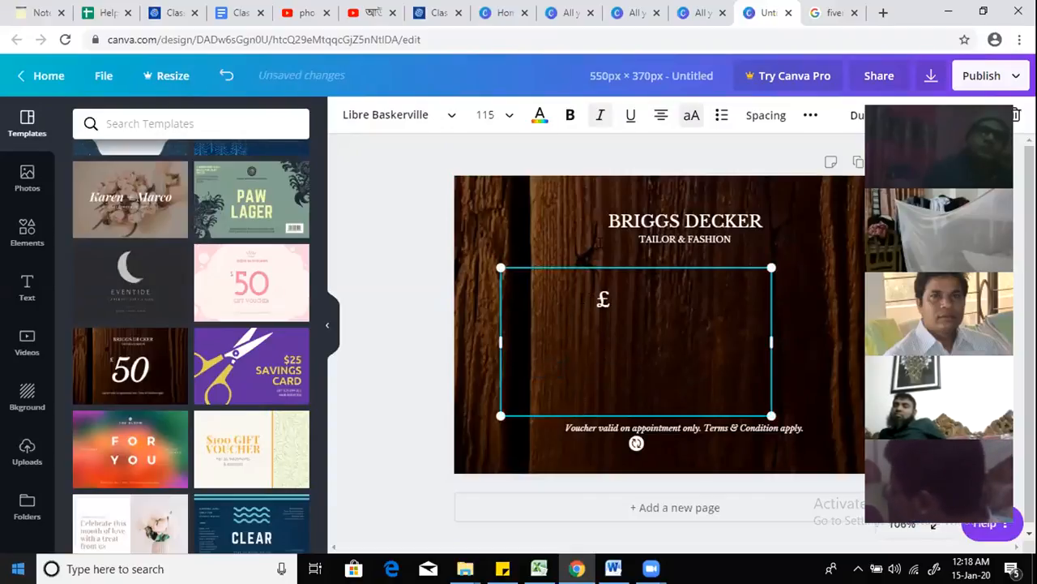
{"action": "left_click", "coordinate": [509, 116]}
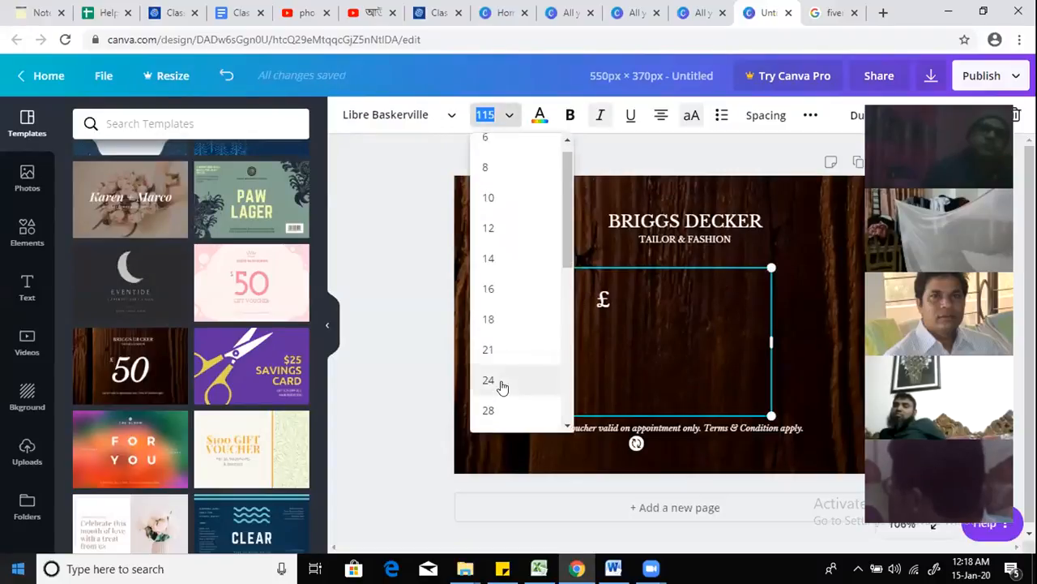
{"action": "scroll", "coordinate": [502, 387], "scroll_direction": "down", "scroll_amount": 2}
{"action": "left_click", "coordinate": [488, 273]}
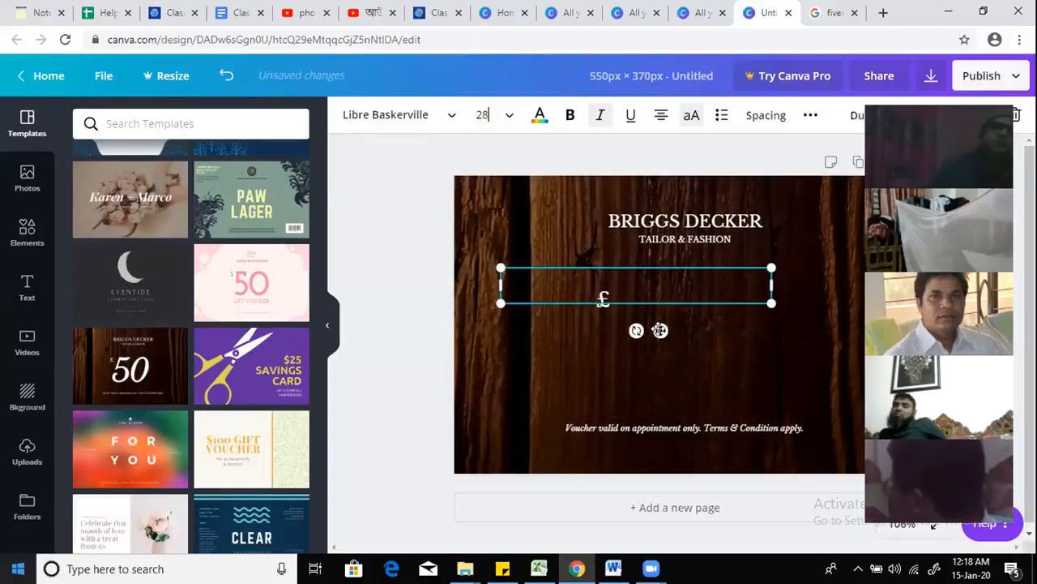
{"action": "left_click", "coordinate": [598, 289]}
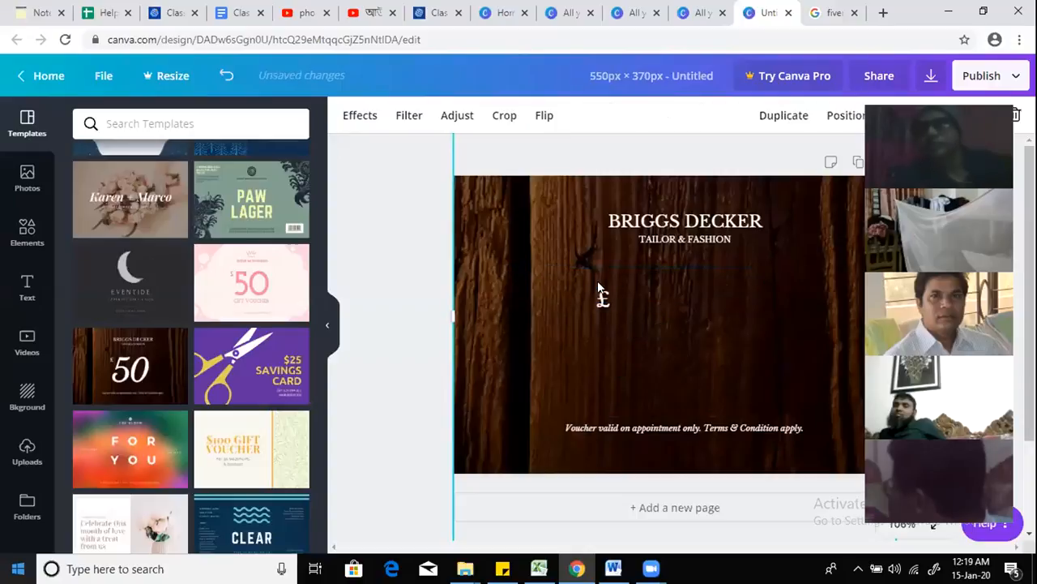
{"action": "left_click", "coordinate": [226, 75]}
Step: Replace the large "50" text with "CLASSIFIED ADS POSTING" at font size 28
{"action": "left_click", "coordinate": [660, 306]}
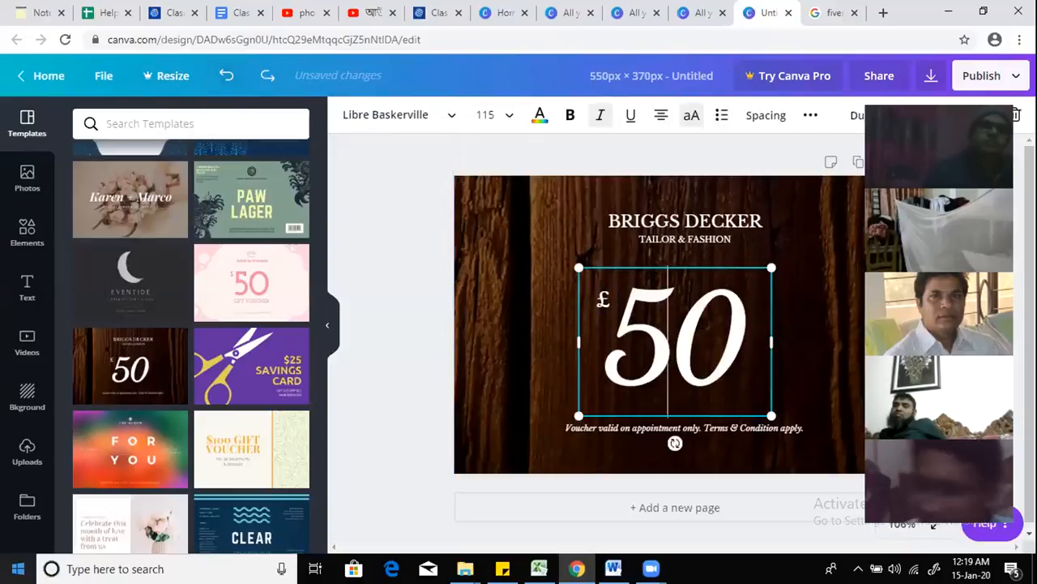
{"action": "key", "text": "BackSpace"}
{"action": "key", "text": "BackSpace"}
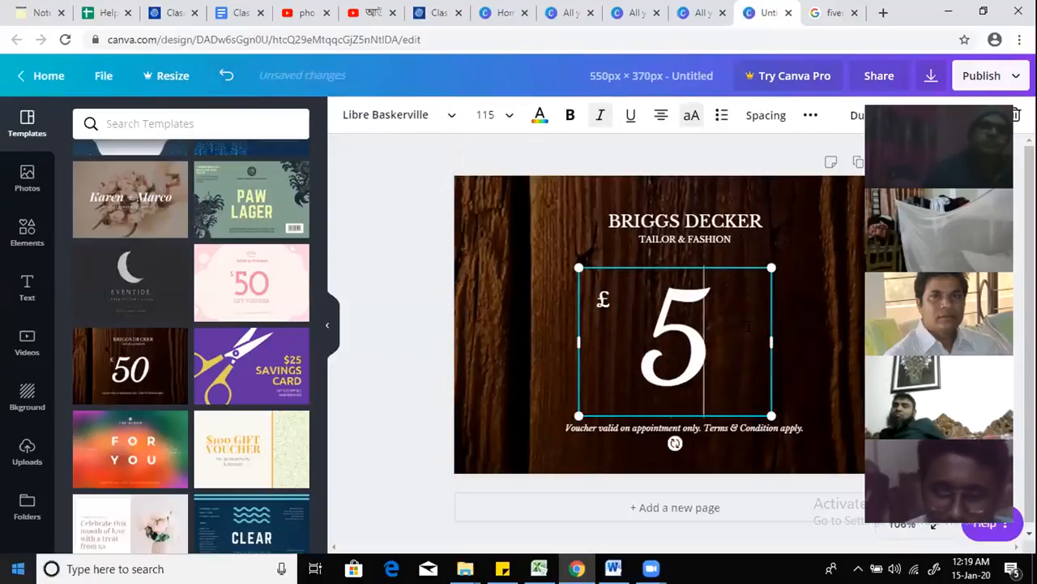
{"action": "left_click", "coordinate": [509, 116]}
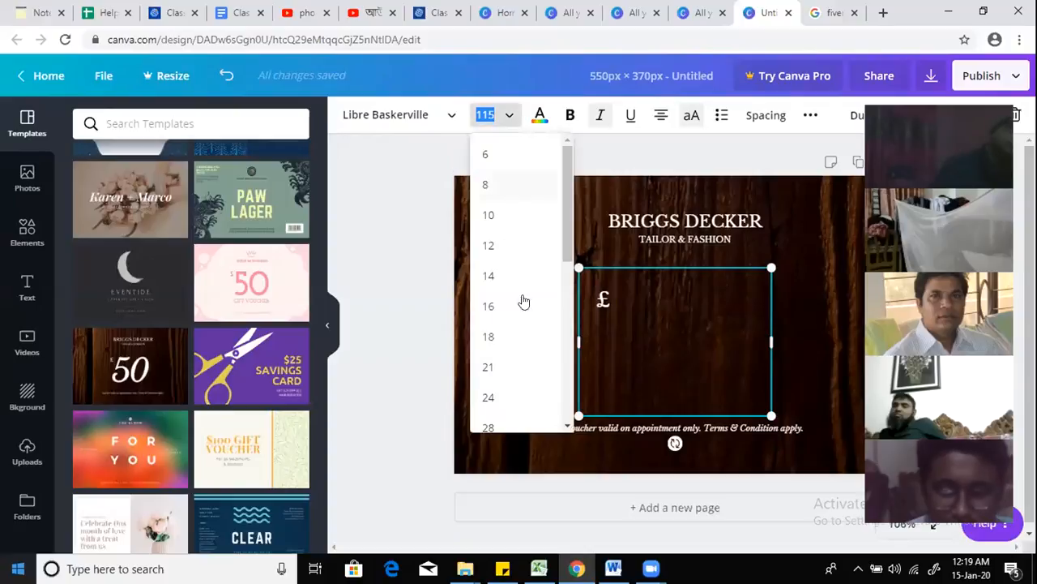
{"action": "scroll", "coordinate": [514, 384], "scroll_direction": "down", "scroll_amount": 1}
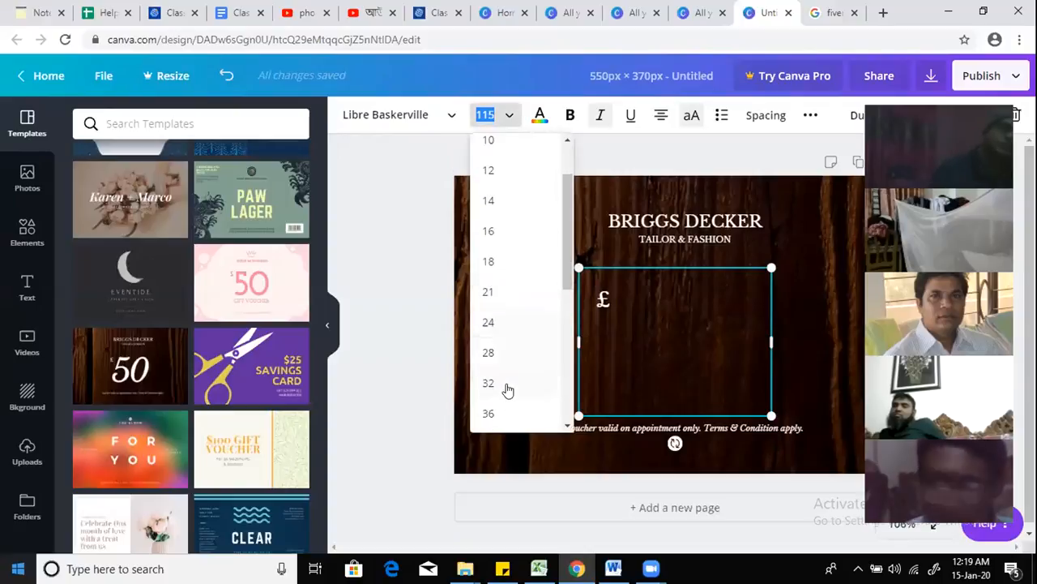
{"action": "left_click", "coordinate": [495, 354]}
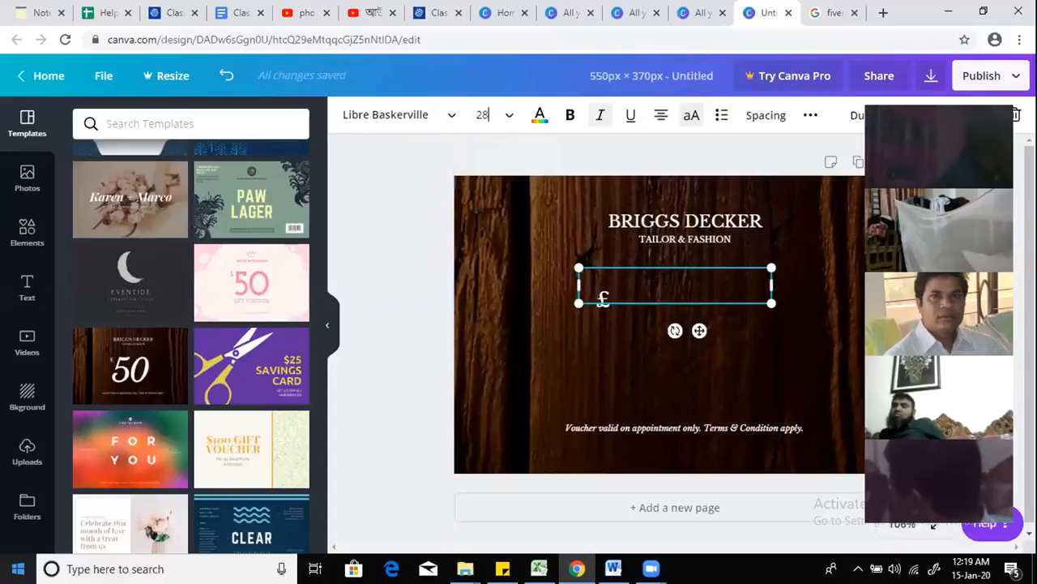
{"action": "type", "text": "CLASSIFIED AD"}
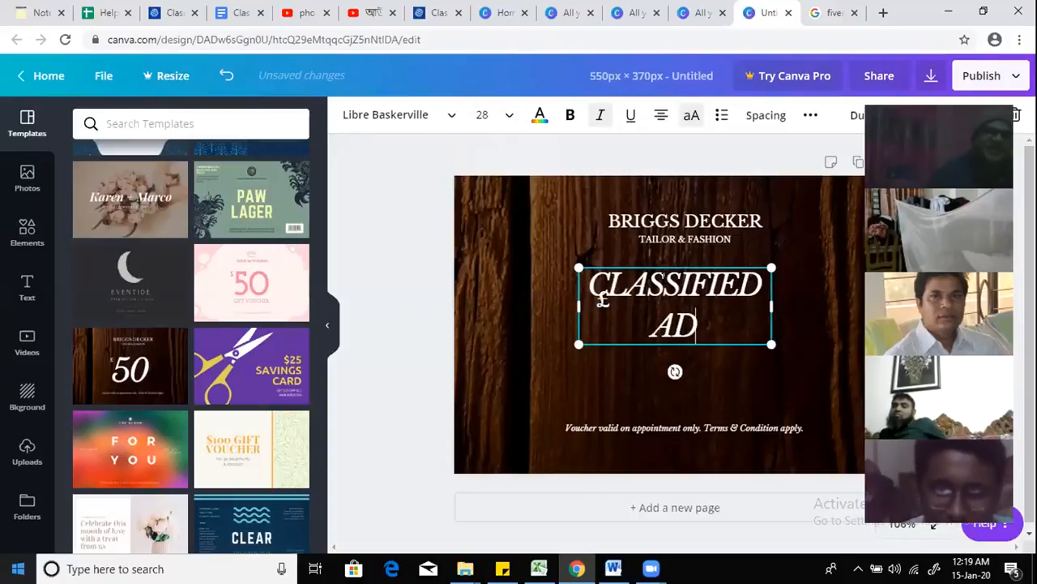
{"action": "type", "text": "S POSTING"}
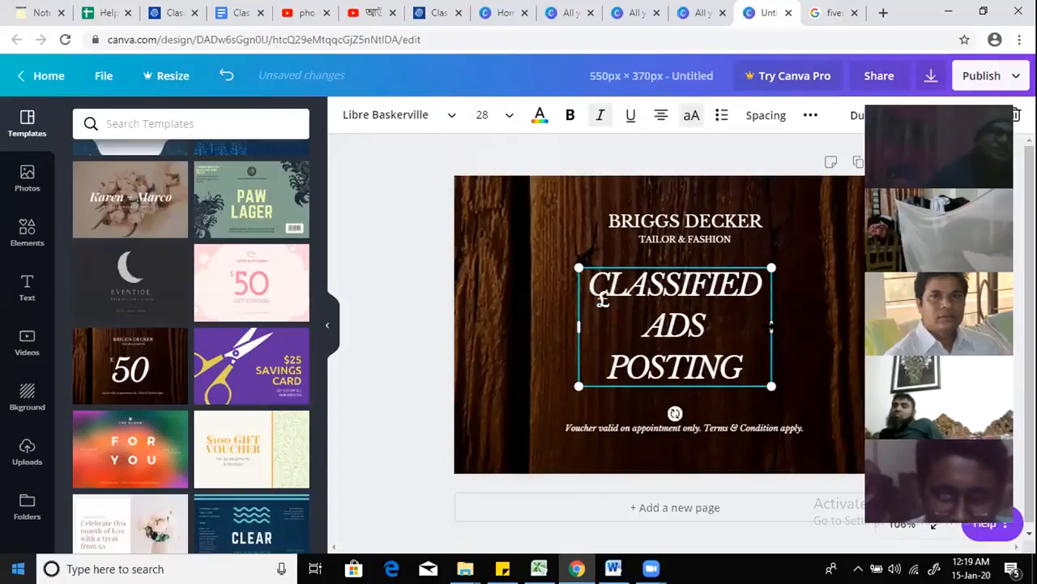
Step: Widen the "CLASSIFIED ADS POSTING" text box so the title fits on one line, and centre it across the banner
{"action": "left_click_drag", "start_coordinate": [771, 327], "coordinate": [895, 328]}
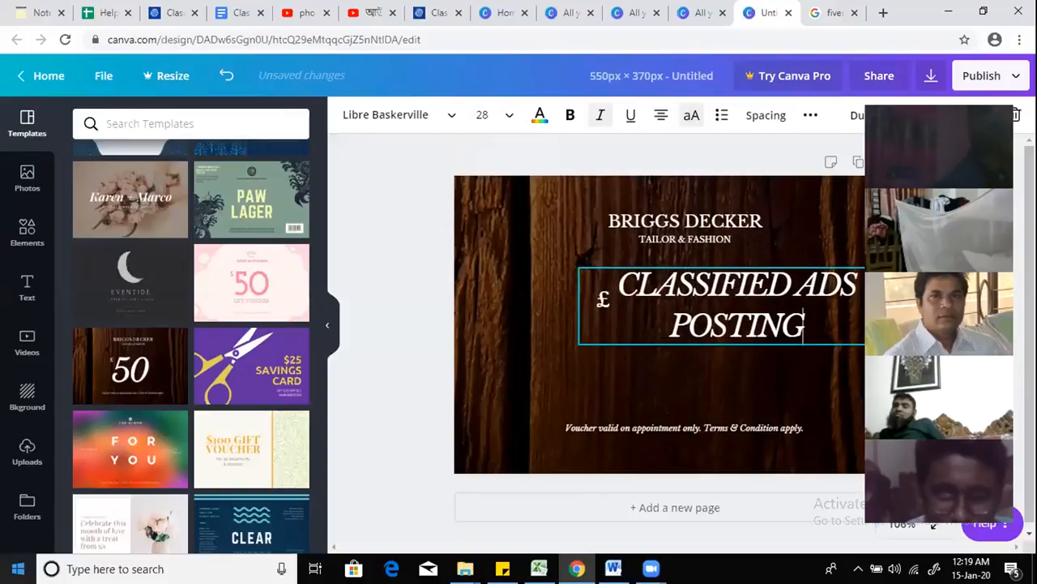
{"action": "left_click", "coordinate": [758, 386]}
{"action": "left_click_drag", "start_coordinate": [695, 332], "coordinate": [689, 344]}
{"action": "left_click_drag", "start_coordinate": [526, 351], "coordinate": [446, 338]}
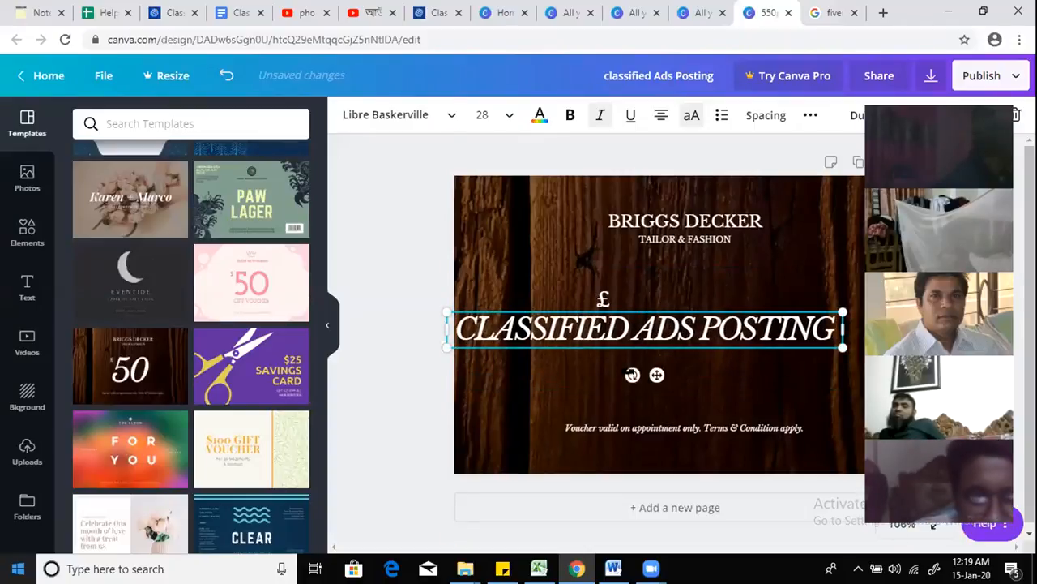
{"action": "left_click_drag", "start_coordinate": [631, 329], "coordinate": [666, 341]}
Step: Move the "TAILOR & FASHION" subtitle and the "BRIGGS DECKER" heading lower, closer to the "CLASSIFIED ADS POSTING" title
{"action": "left_click", "coordinate": [687, 280]}
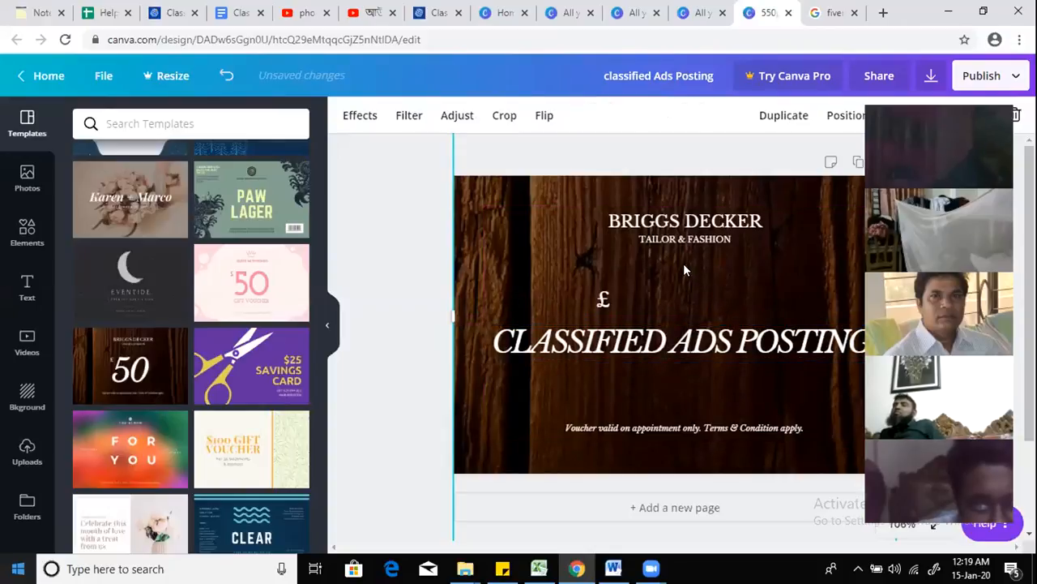
{"action": "left_click_drag", "start_coordinate": [684, 265], "coordinate": [682, 308]}
{"action": "left_click", "coordinate": [681, 237]}
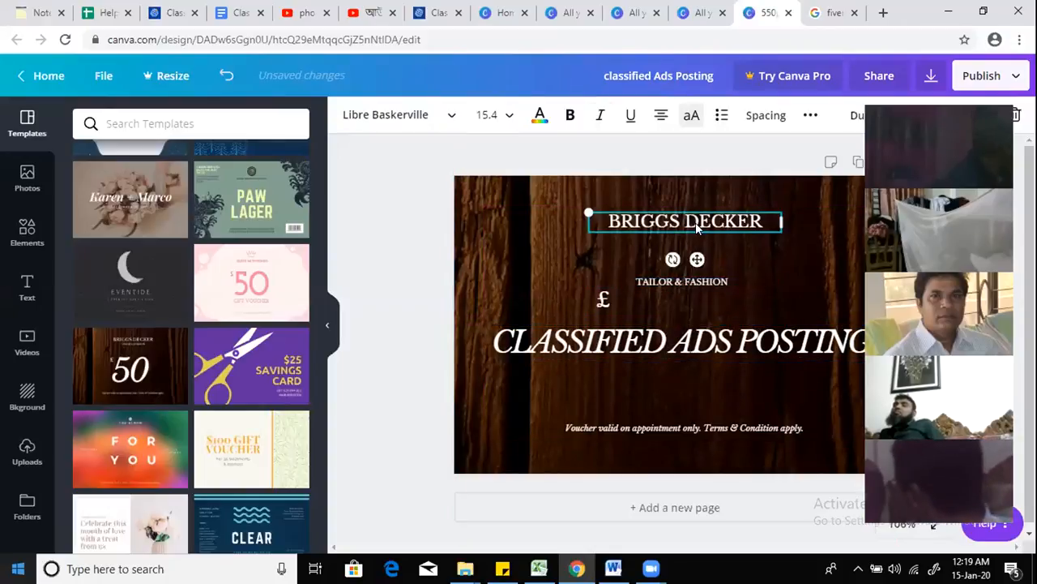
{"action": "left_click_drag", "start_coordinate": [697, 228], "coordinate": [697, 245]}
{"action": "left_click", "coordinate": [657, 413]}
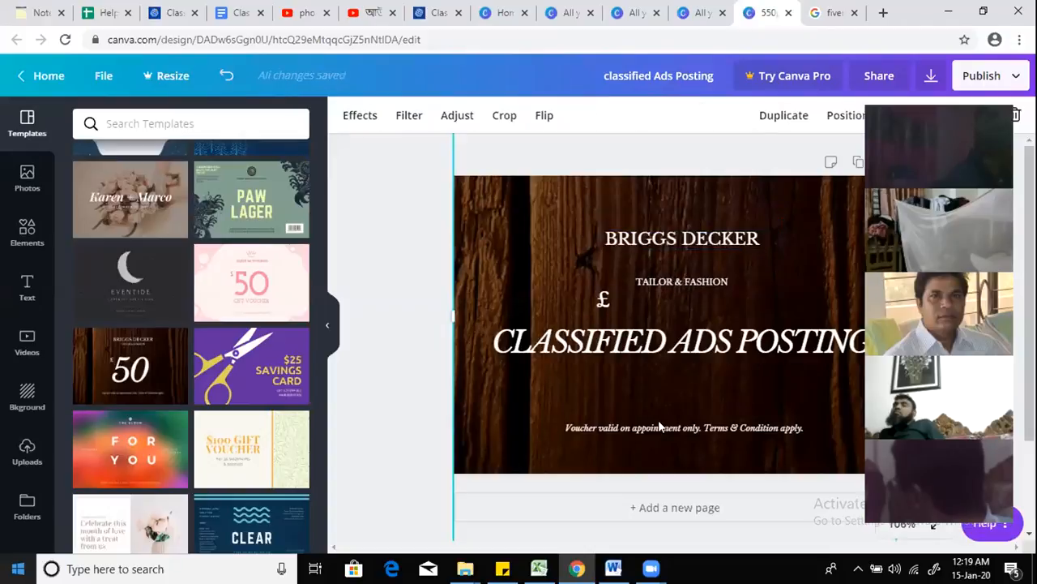
{"action": "left_click", "coordinate": [660, 428]}
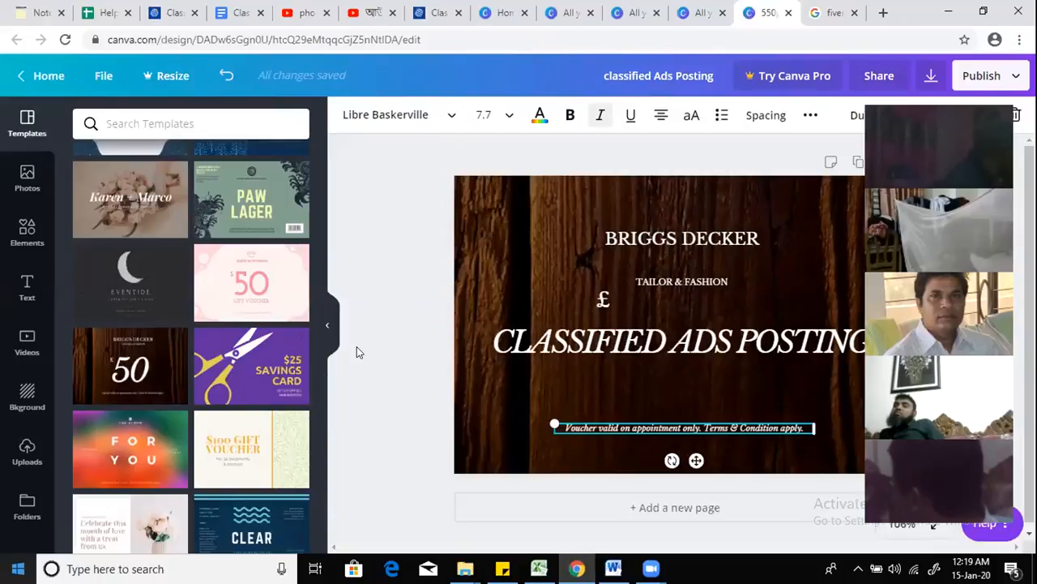
Step: Find the white "THIS BELONGS TO:" template with pink, blue and orange brush strokes and replace the current page with it
{"action": "scroll", "coordinate": [357, 348], "scroll_direction": "down", "scroll_amount": 1}
{"action": "scroll", "coordinate": [182, 389], "scroll_direction": "down", "scroll_amount": 5}
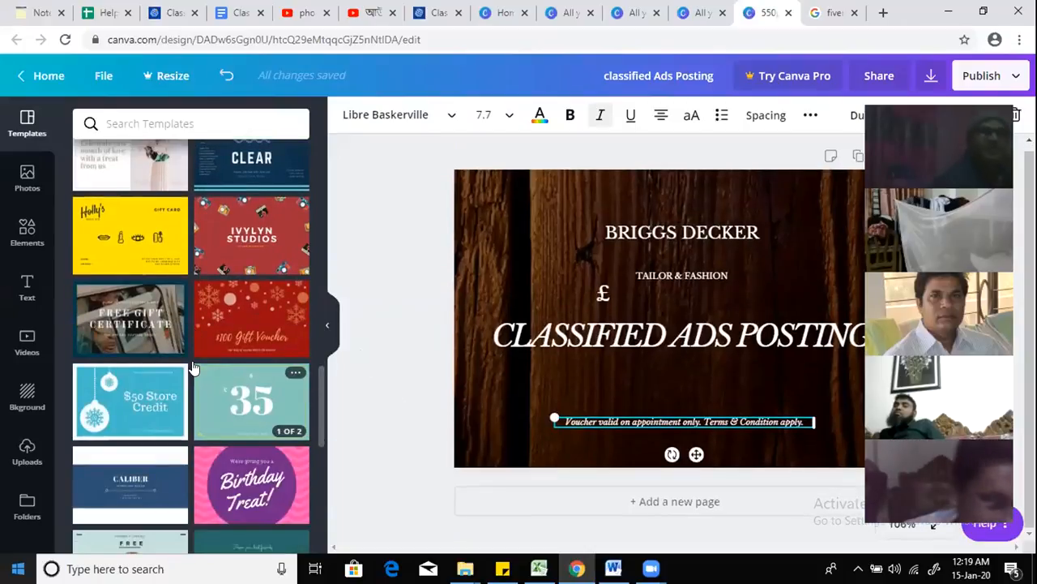
{"action": "scroll", "coordinate": [193, 372], "scroll_direction": "down", "scroll_amount": 7}
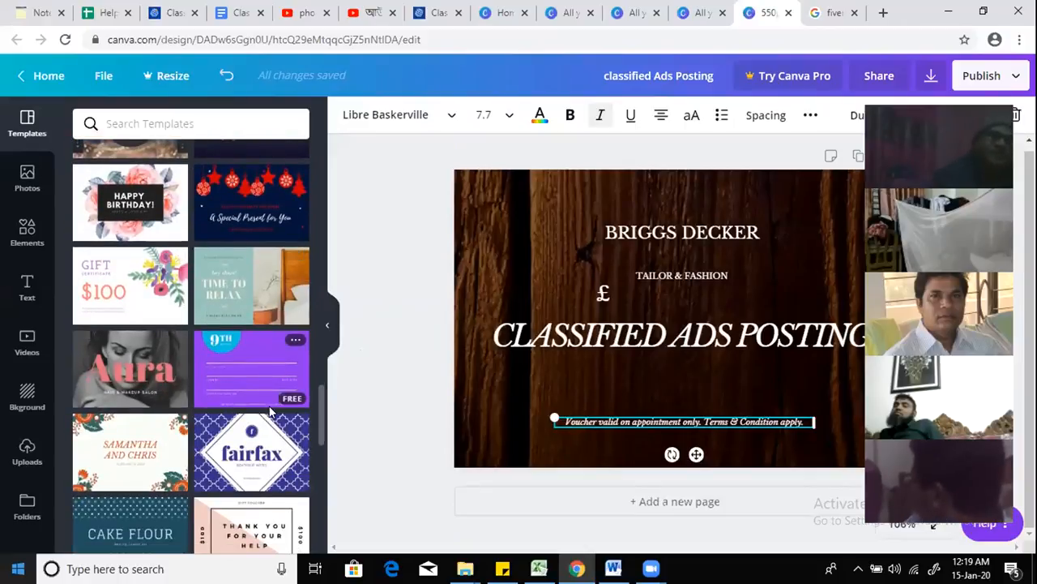
{"action": "scroll", "coordinate": [249, 403], "scroll_direction": "down", "scroll_amount": 3}
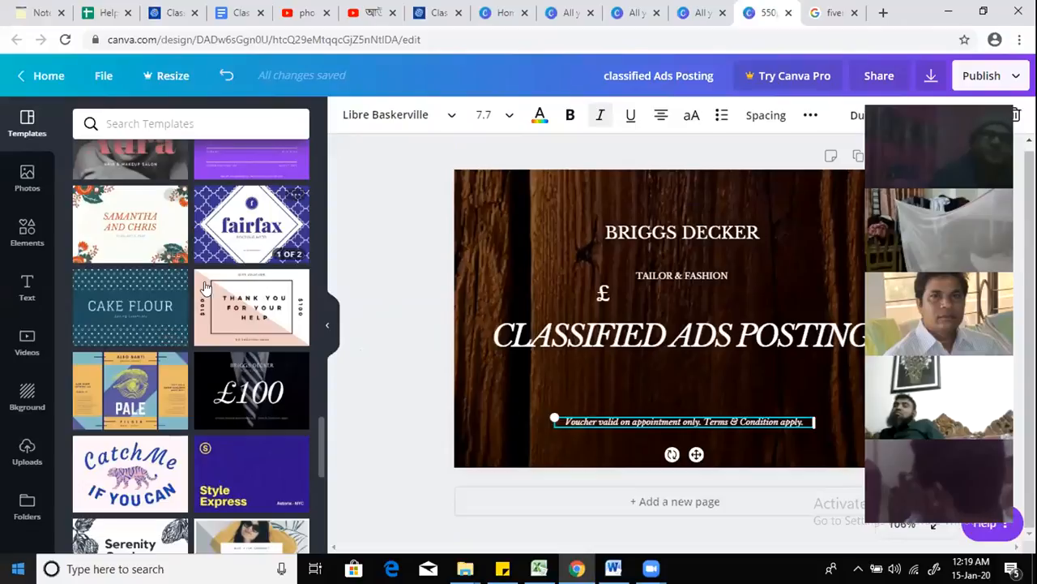
{"action": "scroll", "coordinate": [166, 381], "scroll_direction": "down", "scroll_amount": 5}
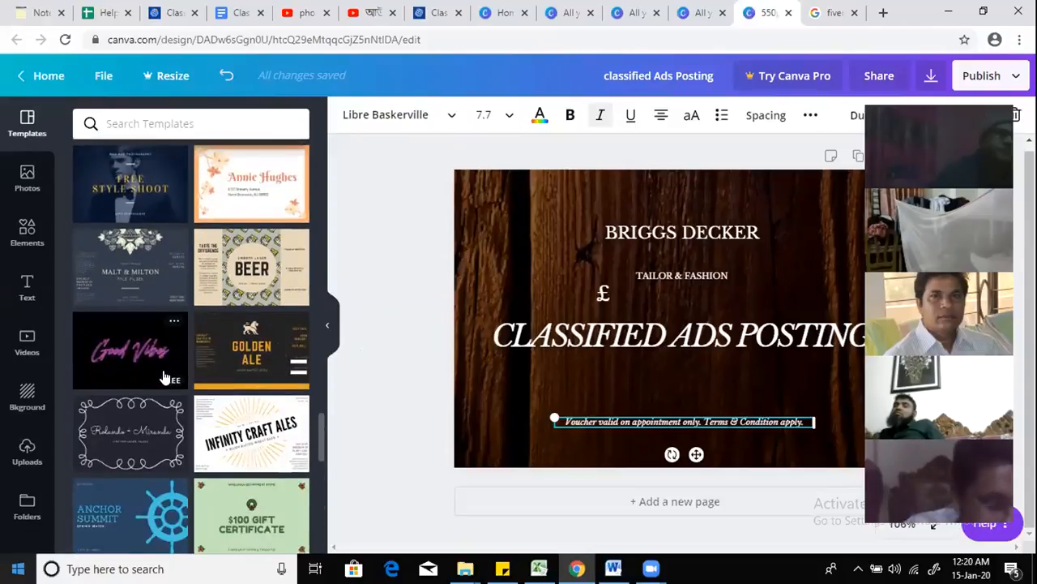
{"action": "scroll", "coordinate": [166, 378], "scroll_direction": "down", "scroll_amount": 2}
{"action": "scroll", "coordinate": [162, 375], "scroll_direction": "down", "scroll_amount": 3}
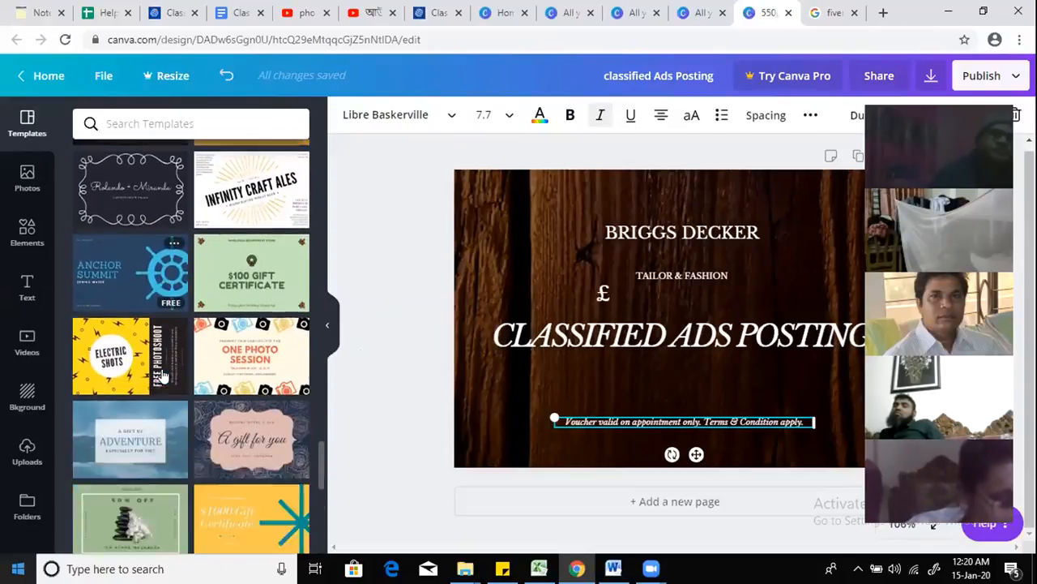
{"action": "scroll", "coordinate": [162, 376], "scroll_direction": "down", "scroll_amount": 2}
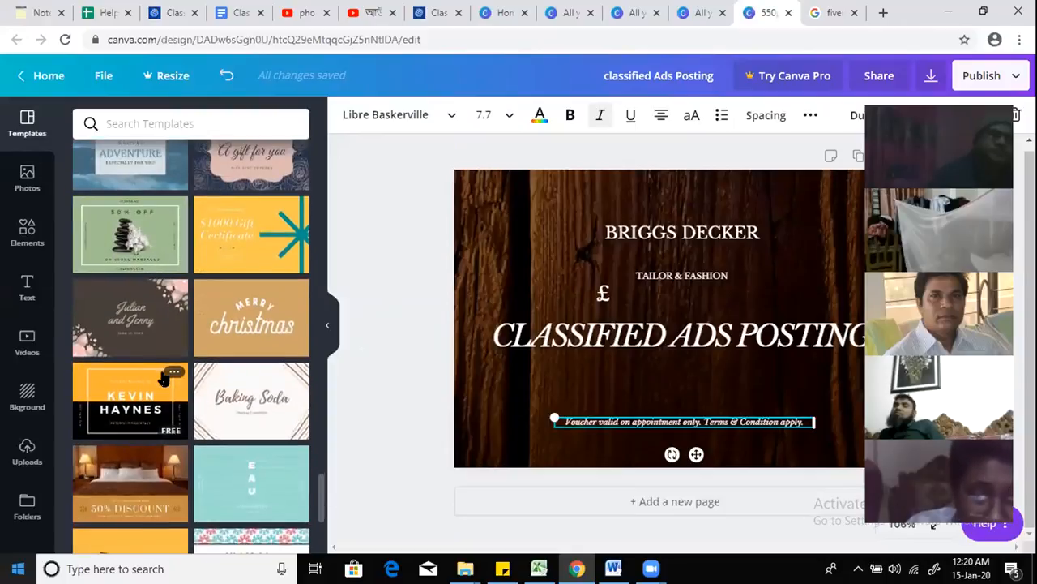
{"action": "scroll", "coordinate": [164, 378], "scroll_direction": "down", "scroll_amount": 3}
{"action": "scroll", "coordinate": [177, 378], "scroll_direction": "down", "scroll_amount": 3}
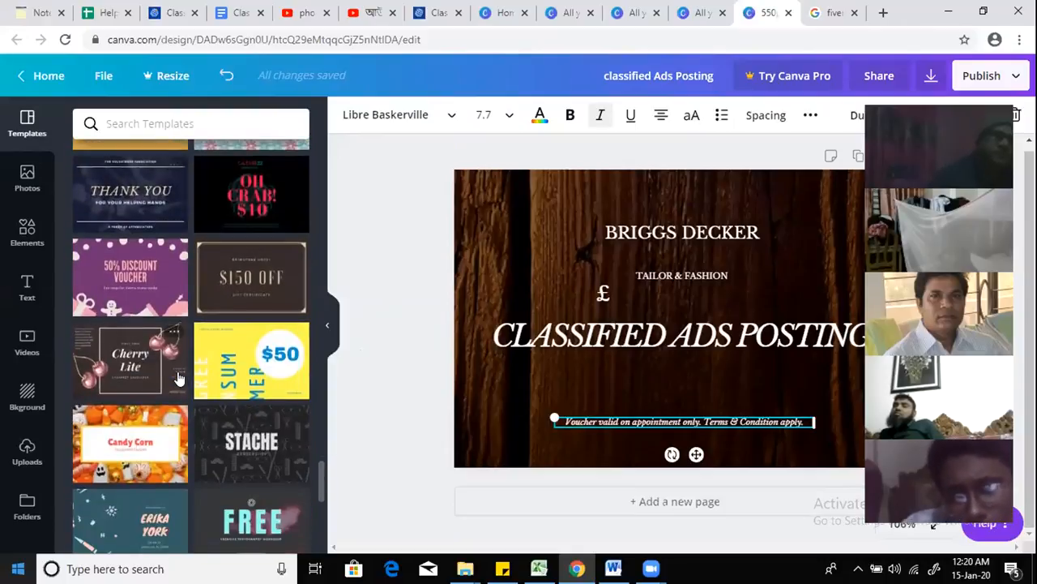
{"action": "scroll", "coordinate": [179, 378], "scroll_direction": "down", "scroll_amount": 3}
{"action": "scroll", "coordinate": [179, 377], "scroll_direction": "down", "scroll_amount": 2}
{"action": "scroll", "coordinate": [179, 378], "scroll_direction": "down", "scroll_amount": 4}
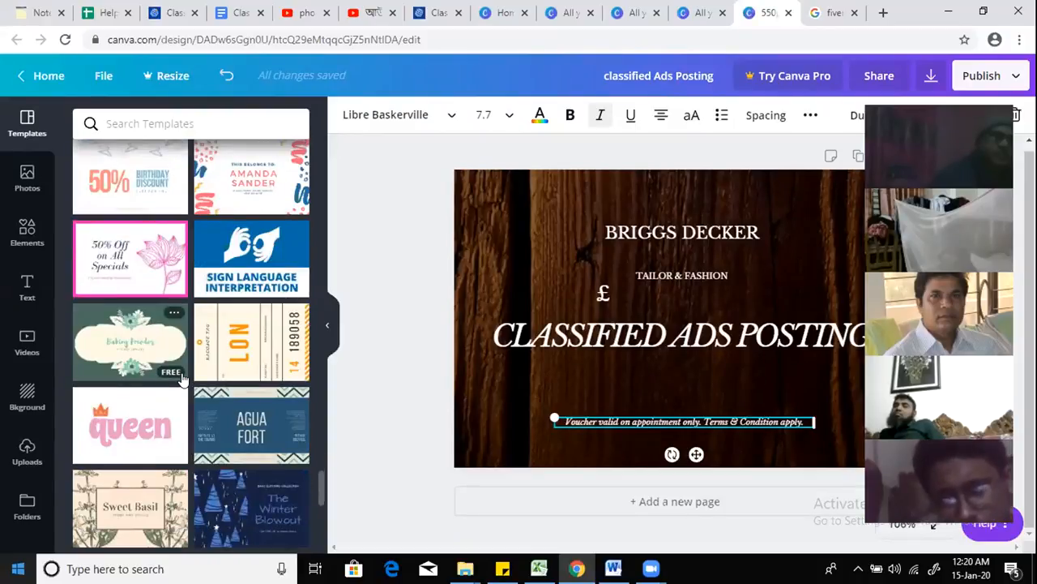
{"action": "left_click", "coordinate": [260, 170]}
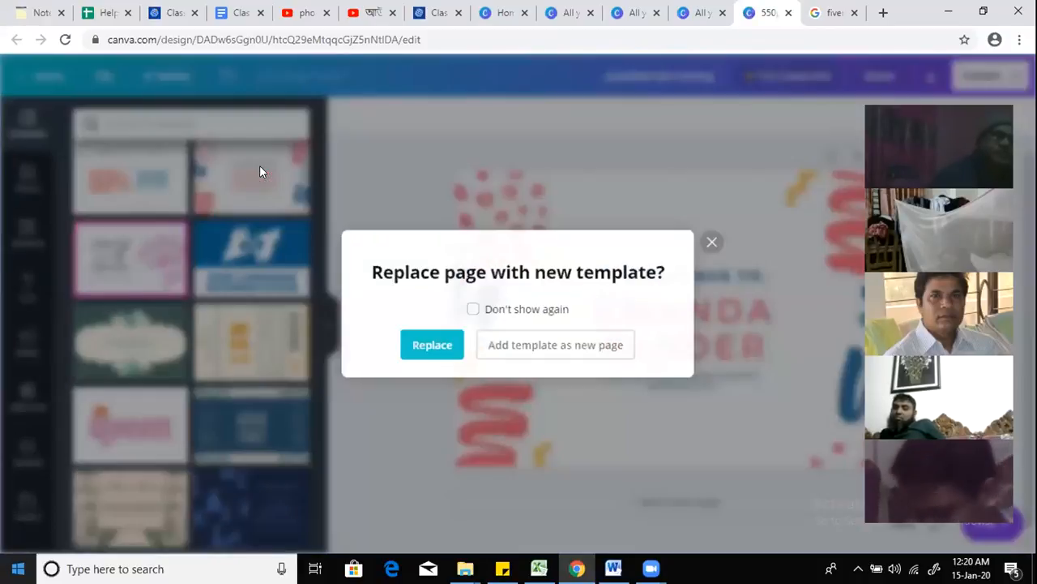
{"action": "left_click", "coordinate": [438, 345]}
Step: Set the page background to the orange document color
{"action": "left_click", "coordinate": [703, 334]}
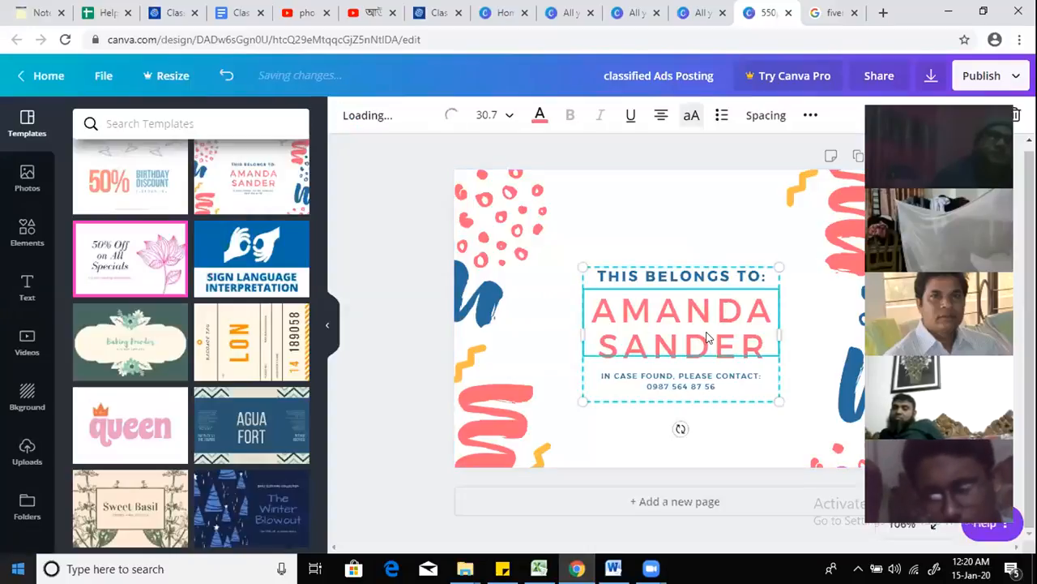
{"action": "left_click", "coordinate": [649, 200]}
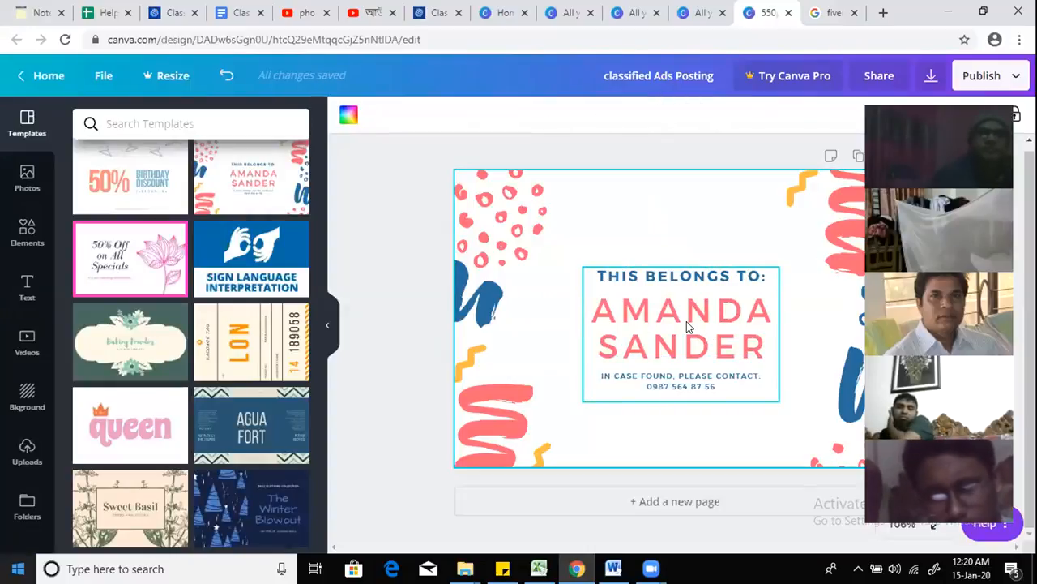
{"action": "double_click", "coordinate": [686, 321]}
{"action": "left_click", "coordinate": [672, 224]}
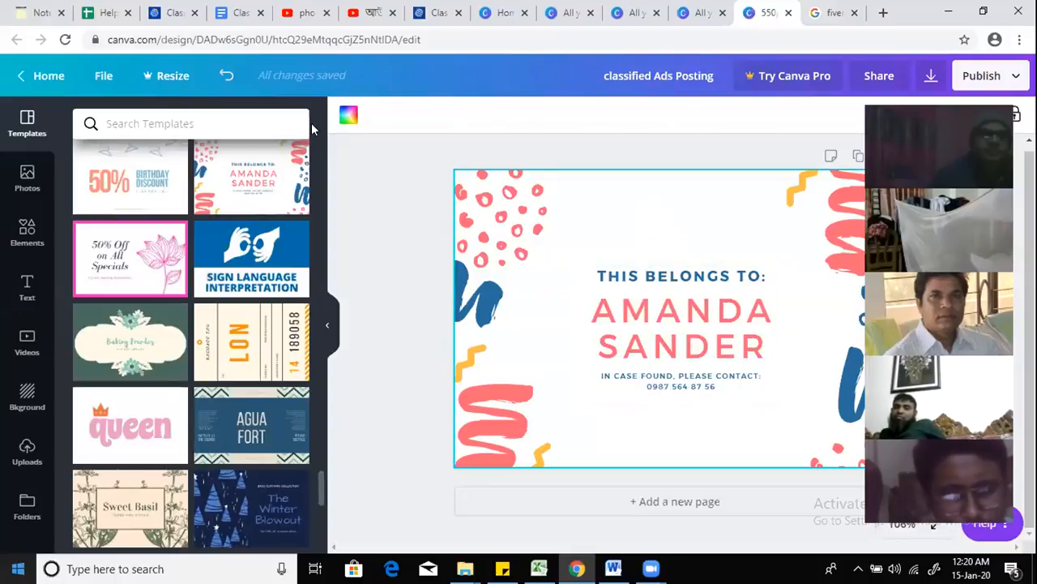
{"action": "left_click", "coordinate": [349, 116]}
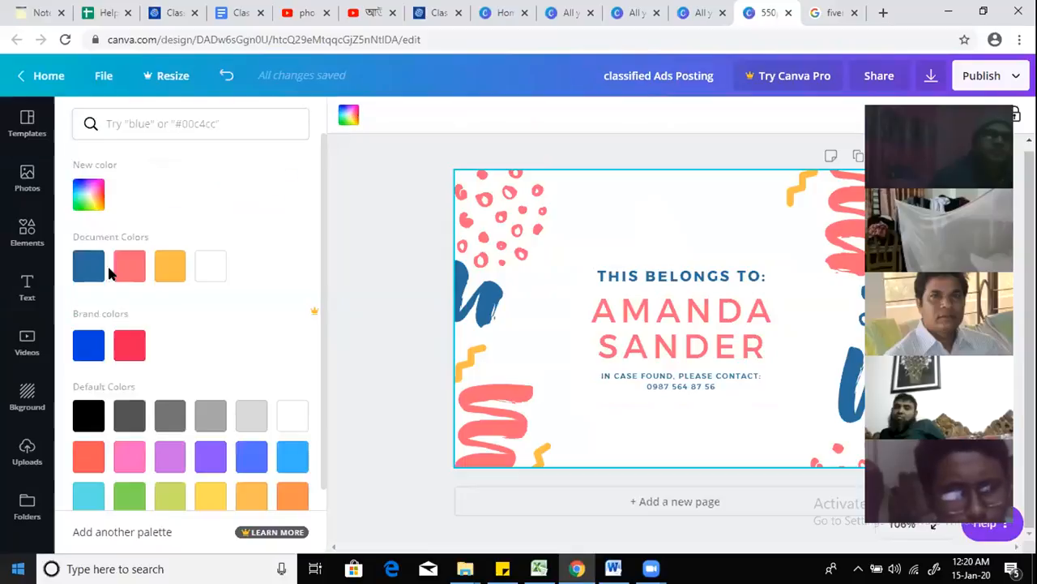
{"action": "left_click", "coordinate": [168, 267]}
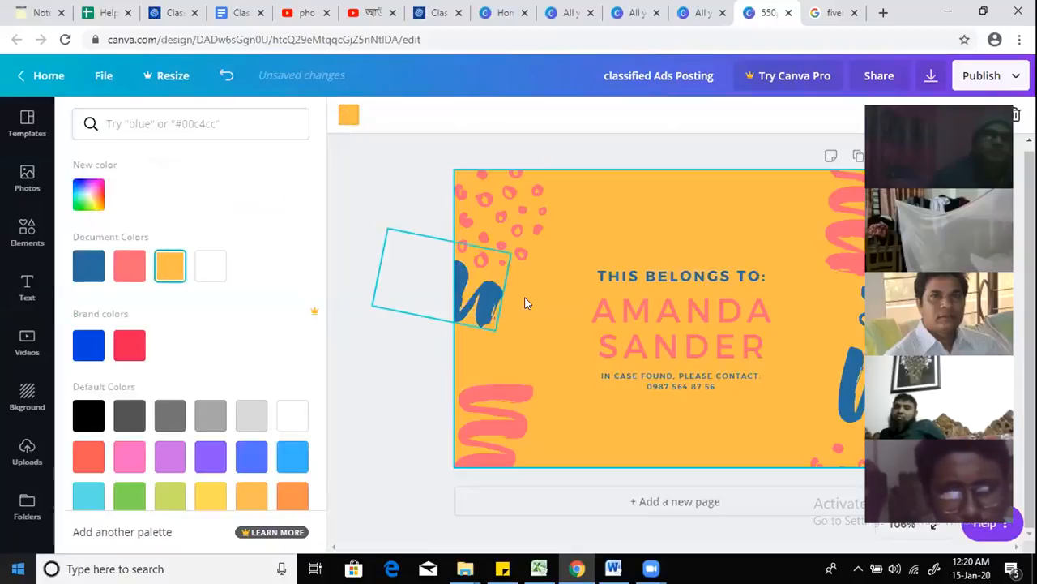
{"action": "left_click", "coordinate": [518, 260]}
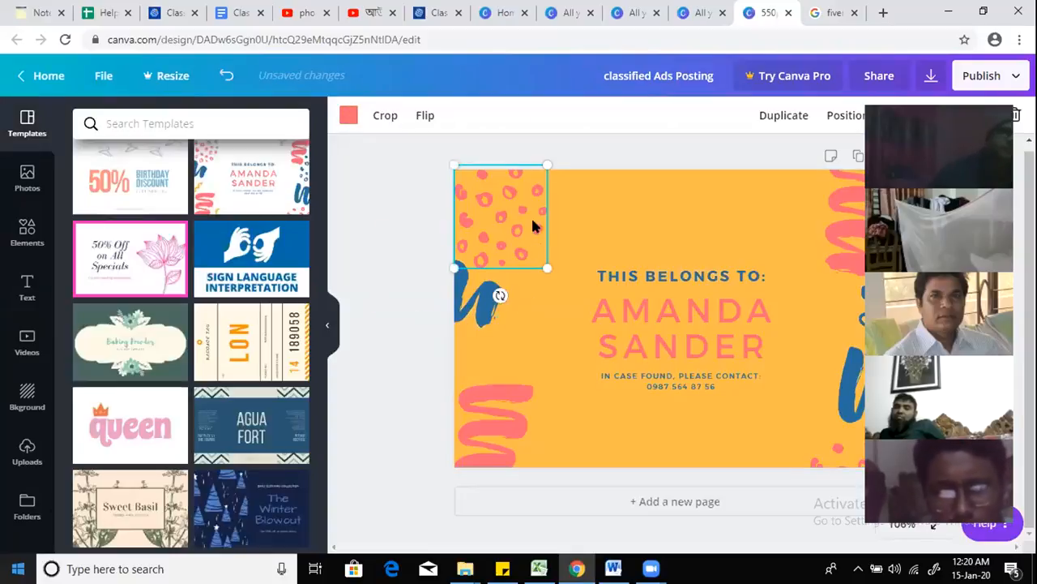
Step: Change the page background to the yellow default color
{"action": "left_click", "coordinate": [625, 223]}
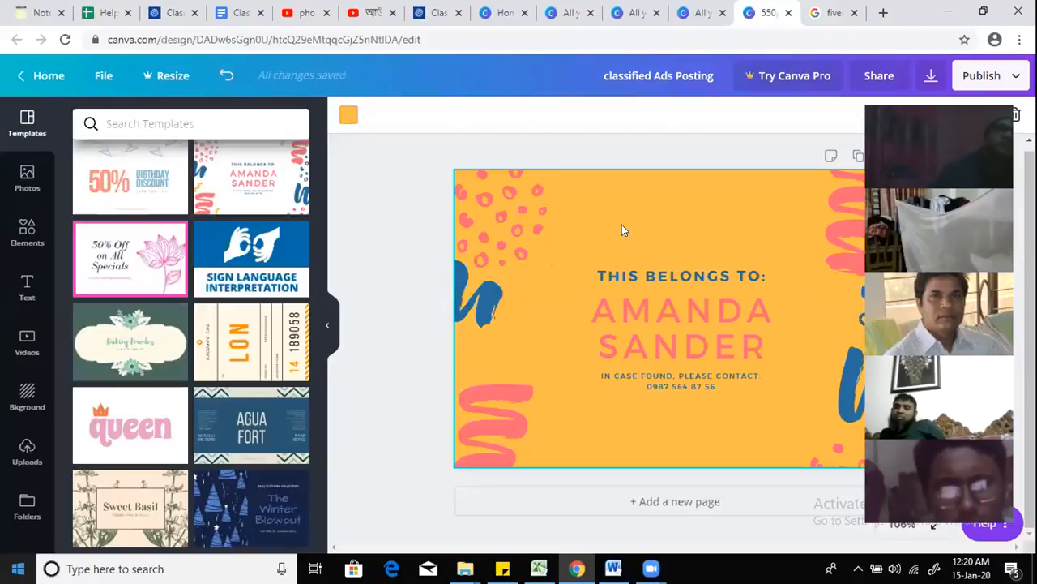
{"action": "left_click", "coordinate": [349, 117]}
{"action": "left_click", "coordinate": [219, 493]}
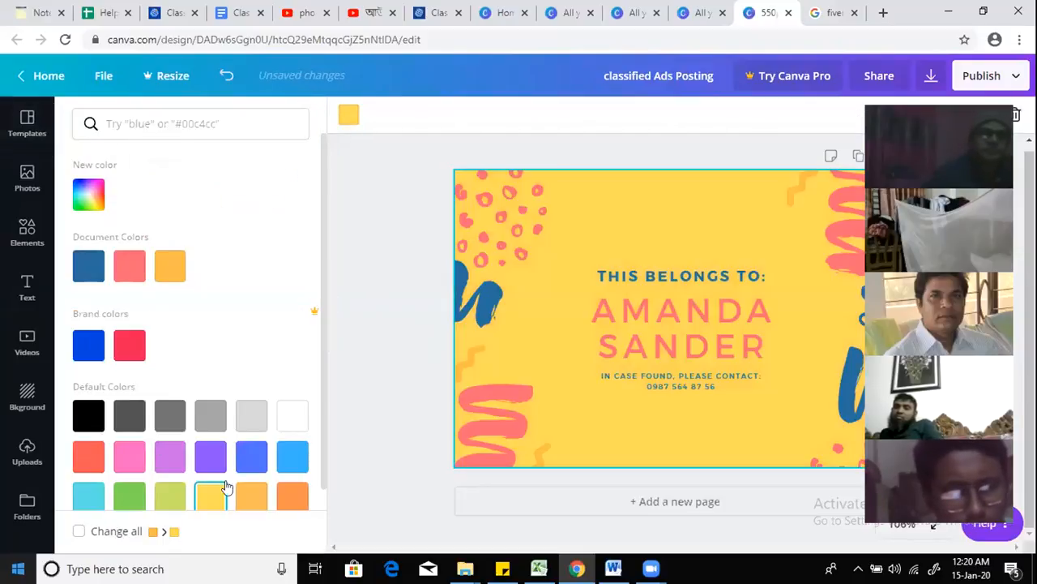
{"action": "left_click", "coordinate": [569, 254]}
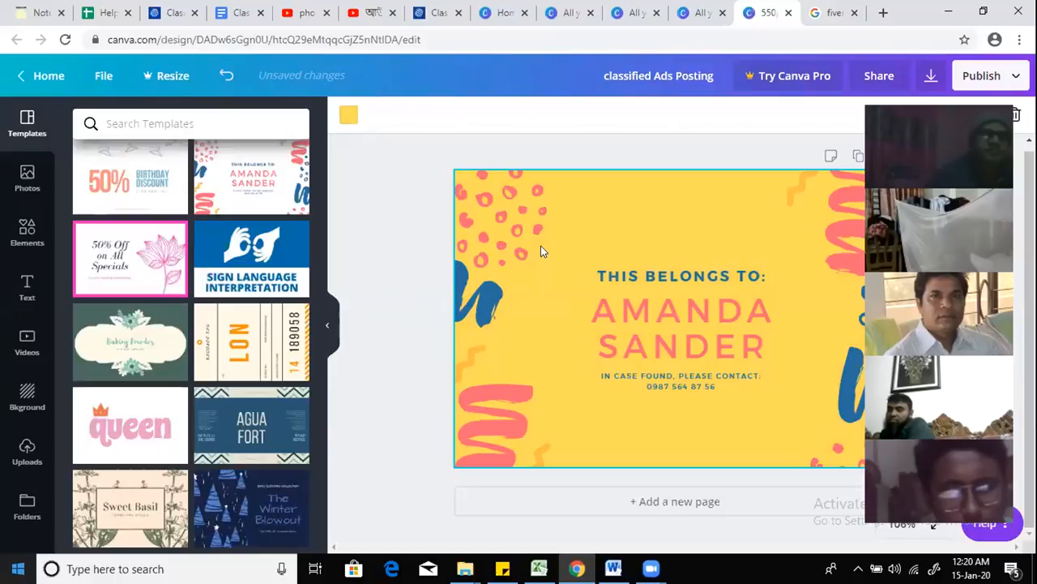
Step: Move the pink dots, the two large pink brush strokes and the lower blue brush stroke inward, deleting and restoring the dots in between
{"action": "left_click_drag", "start_coordinate": [508, 217], "coordinate": [554, 244]}
{"action": "left_click_drag", "start_coordinate": [853, 227], "coordinate": [804, 262]}
{"action": "left_click_drag", "start_coordinate": [477, 444], "coordinate": [562, 413]}
{"action": "left_click", "coordinate": [566, 249]}
{"action": "key", "text": "Delete"}
{"action": "left_click", "coordinate": [226, 75]}
{"action": "left_click_drag", "start_coordinate": [847, 381], "coordinate": [814, 378]}
Step: Widen the grouped "THIS BELONGS TO:" text block toward the left to a width of about 347
{"action": "left_click", "coordinate": [590, 339]}
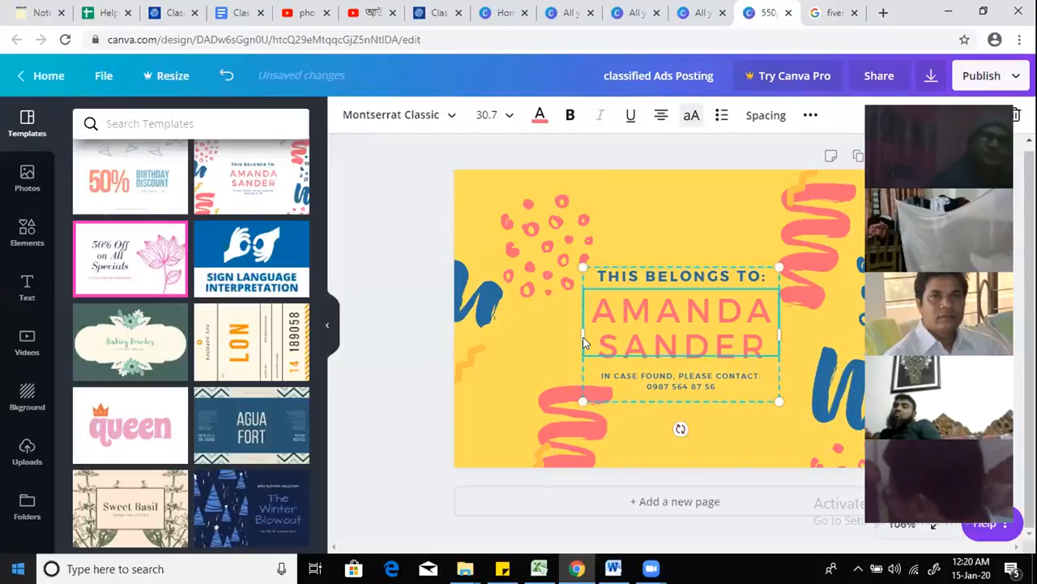
{"action": "left_click_drag", "start_coordinate": [584, 341], "coordinate": [493, 330]}
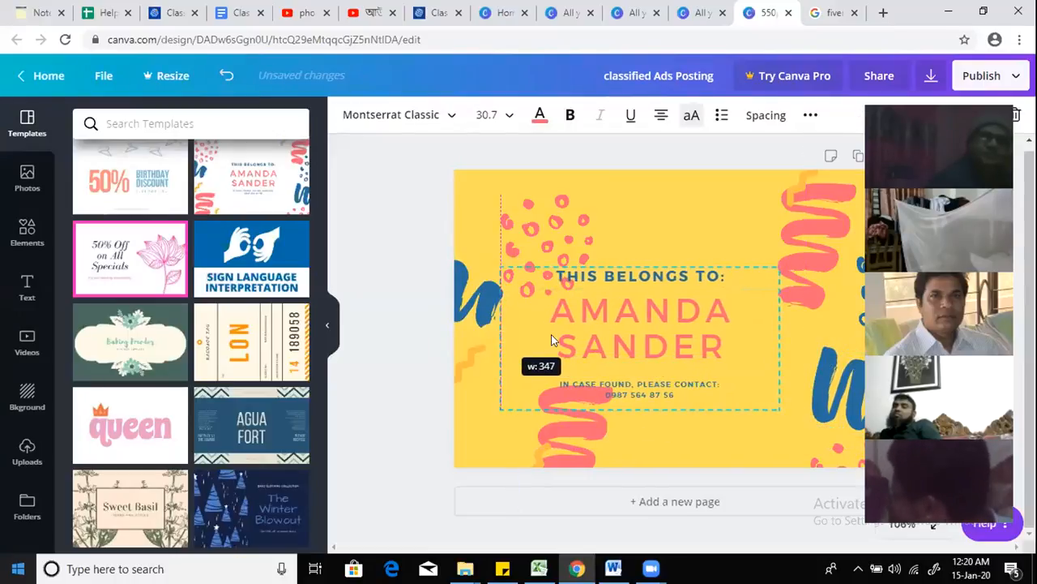
{"action": "double_click", "coordinate": [636, 323]}
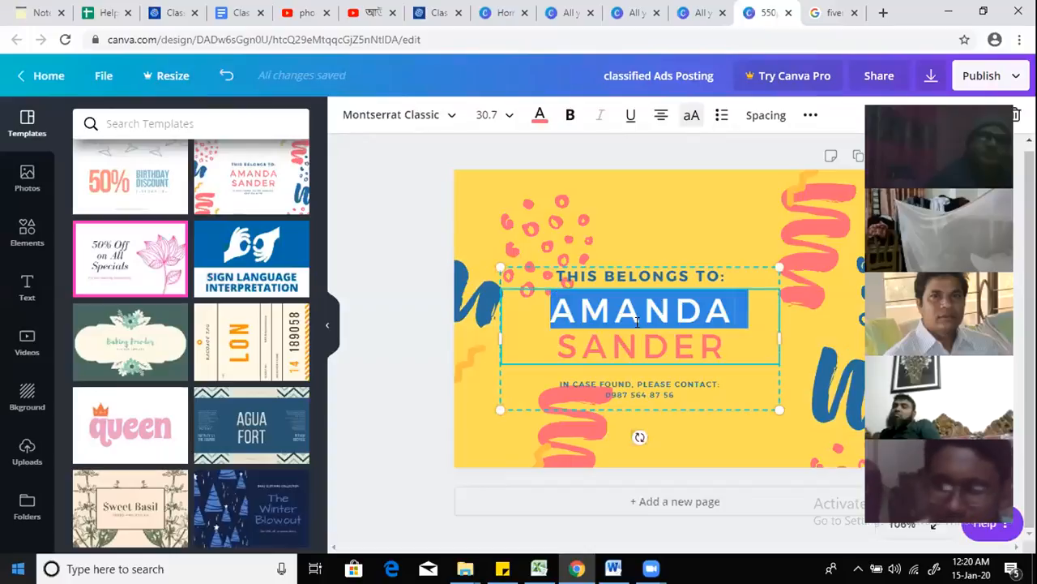
{"action": "left_click", "coordinate": [672, 227]}
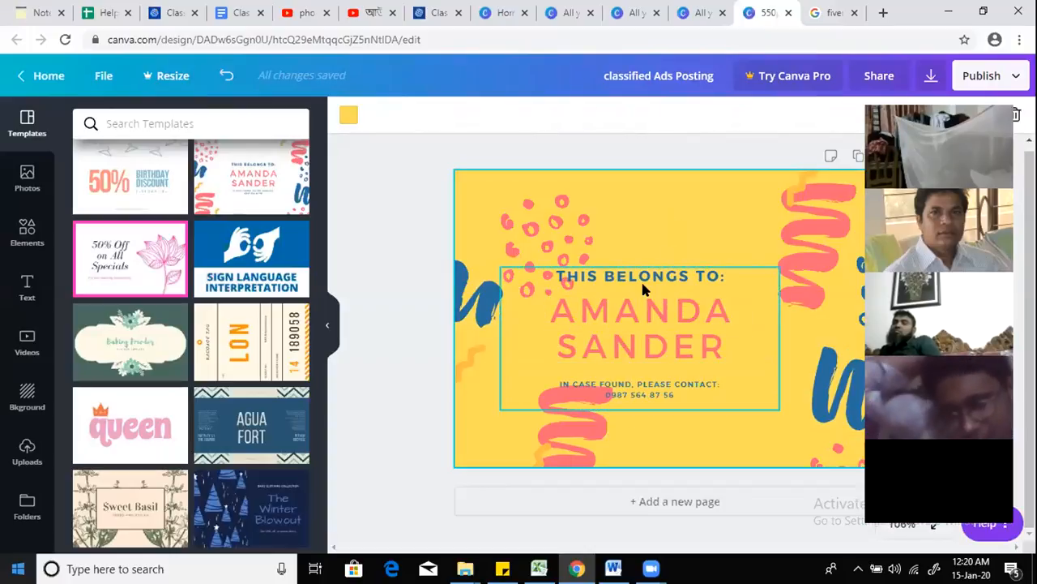
Step: Move the grouped "THIS BELONGS TO:" text block up and to the right, away from the pink dots
{"action": "left_click", "coordinate": [642, 284]}
{"action": "left_click", "coordinate": [657, 211]}
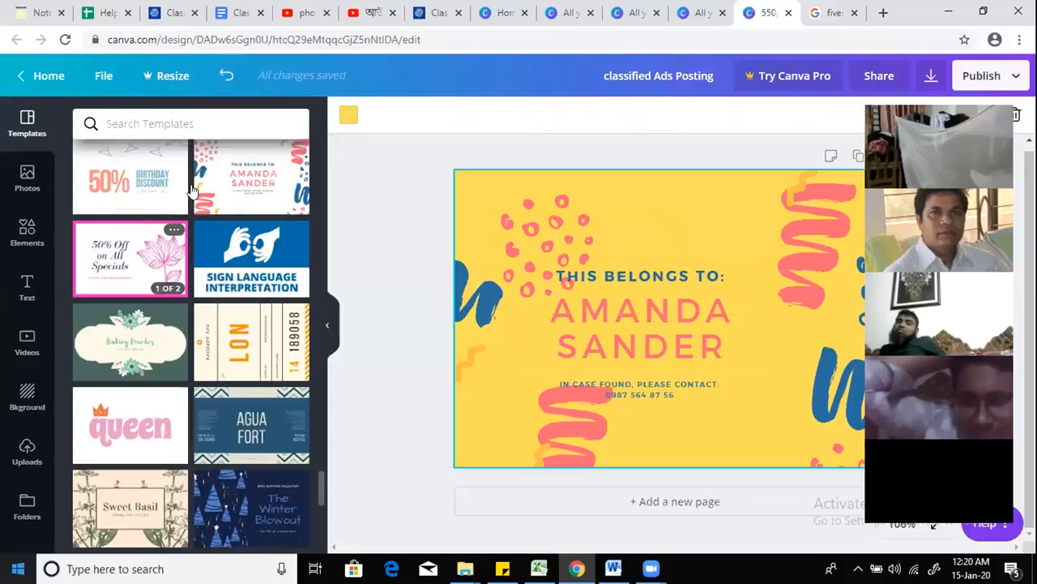
{"action": "left_click", "coordinate": [577, 314]}
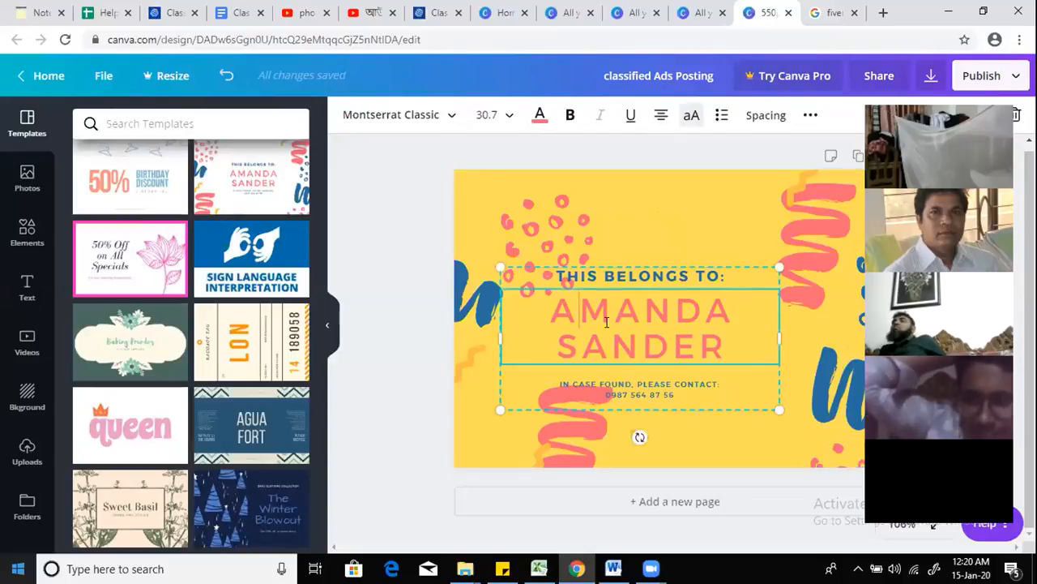
{"action": "left_click", "coordinate": [659, 228]}
{"action": "left_click_drag", "start_coordinate": [652, 298], "coordinate": [703, 277]}
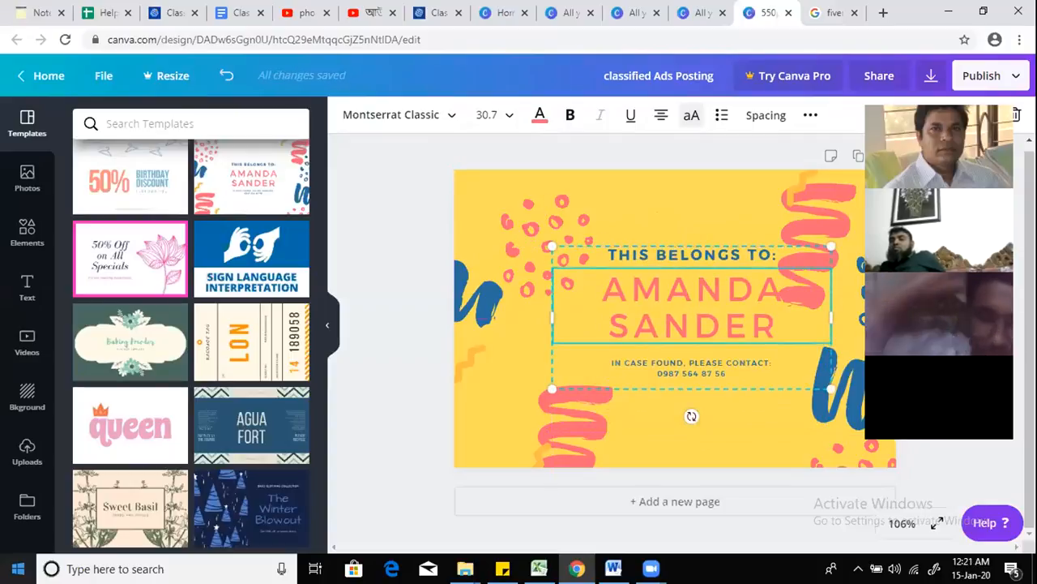
Step: Ungroup the "THIS BELONGS TO:" text block into its separate heading, name and contact text boxes
{"action": "left_click", "coordinate": [649, 212]}
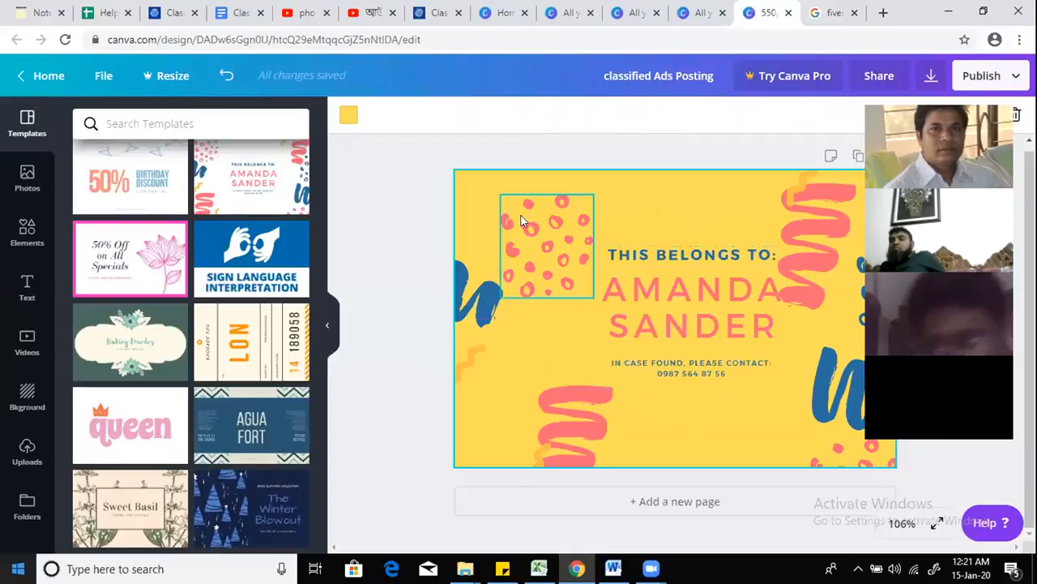
{"action": "left_click", "coordinate": [705, 385]}
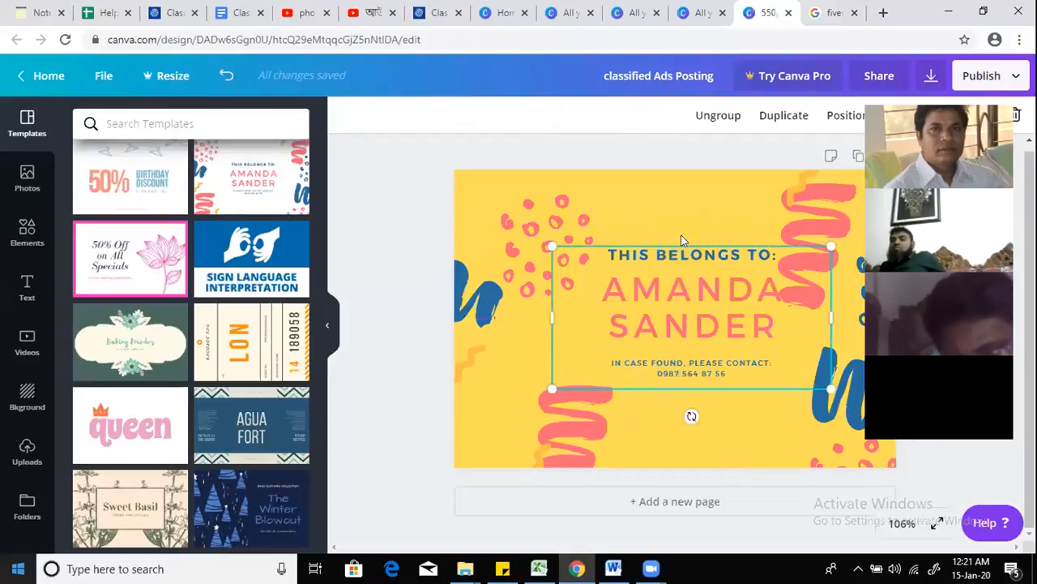
{"action": "left_click", "coordinate": [689, 194]}
{"action": "left_click", "coordinate": [675, 296]}
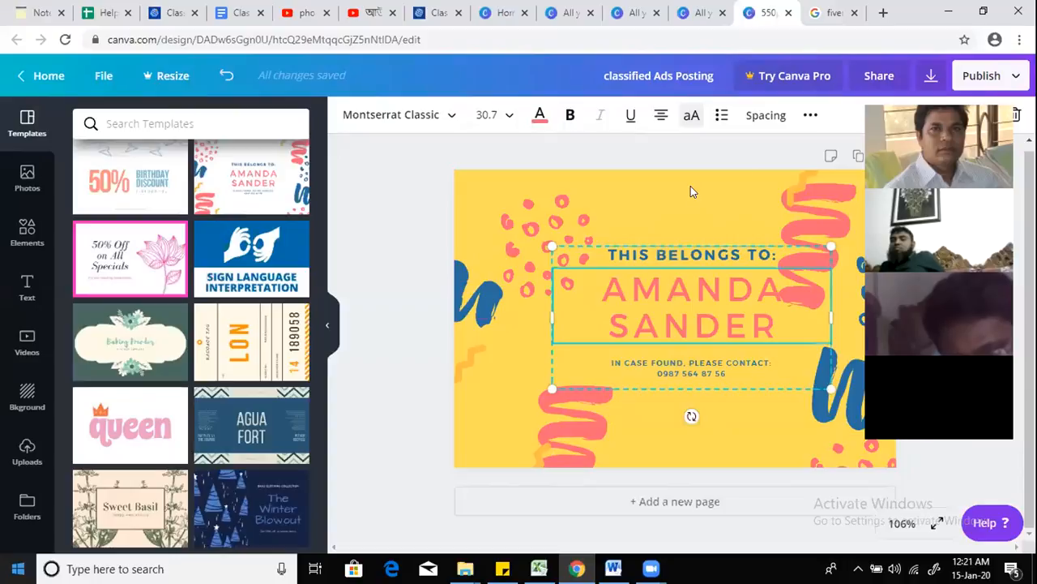
{"action": "key", "text": "ctrl+shift+g"}
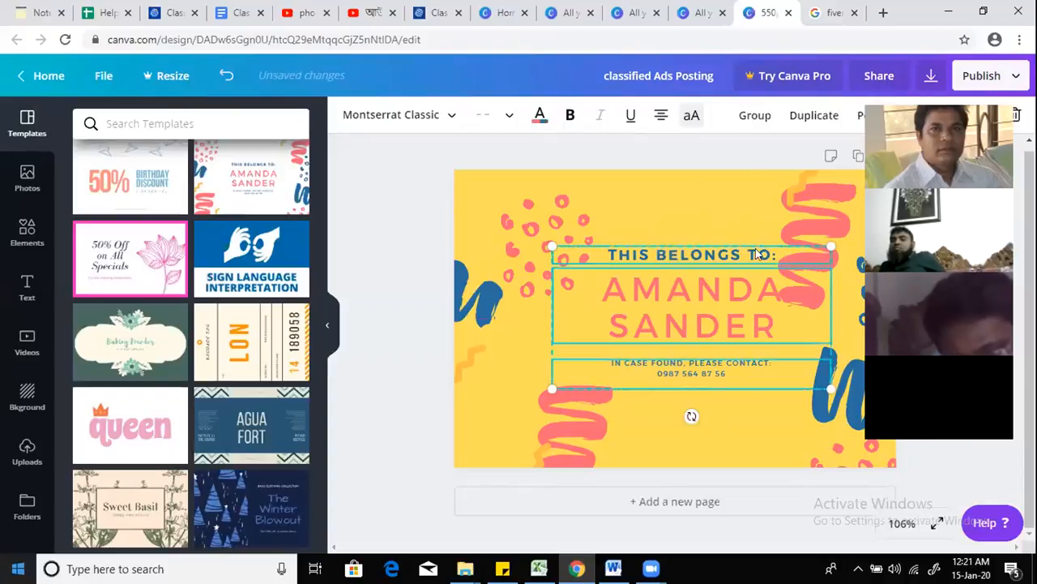
Step: Move the three selected text boxes together up and to the left, and group them again
{"action": "left_click_drag", "start_coordinate": [728, 329], "coordinate": [675, 356]}
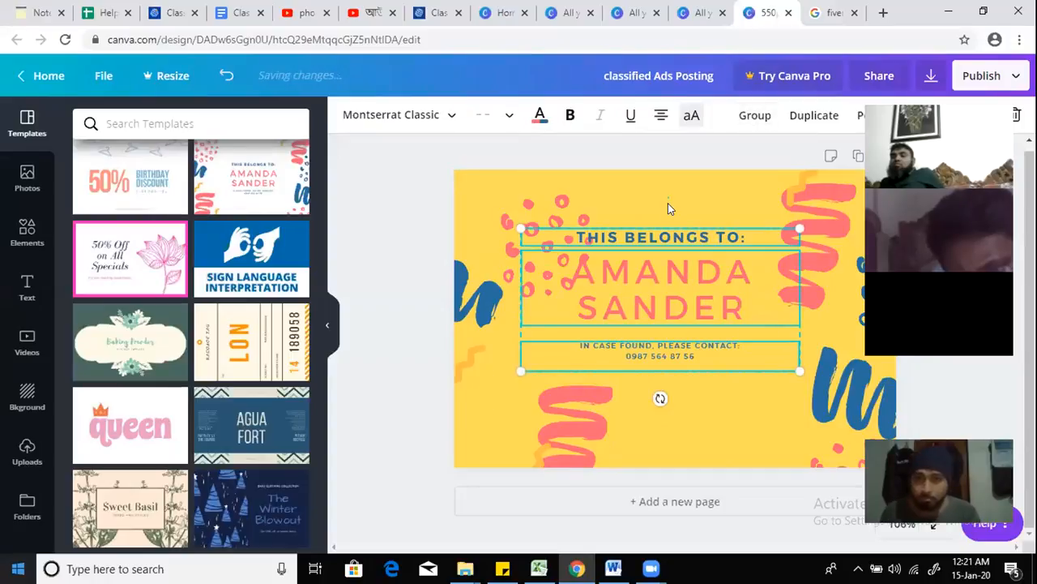
{"action": "left_click", "coordinate": [755, 116]}
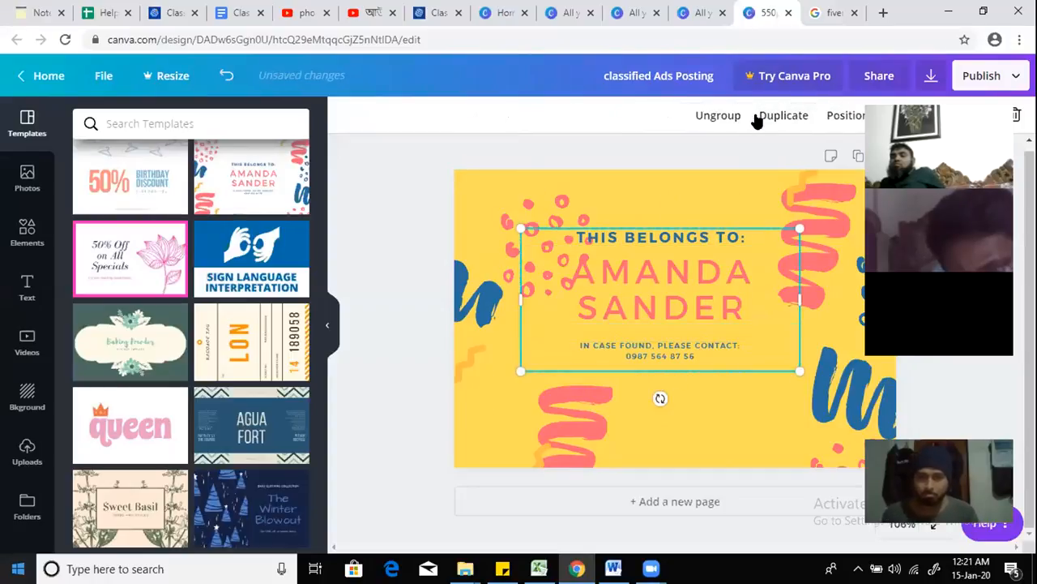
Step: Move the regrouped text block down and to the right, and ungroup its text boxes once more
{"action": "left_click_drag", "start_coordinate": [685, 240], "coordinate": [707, 261]}
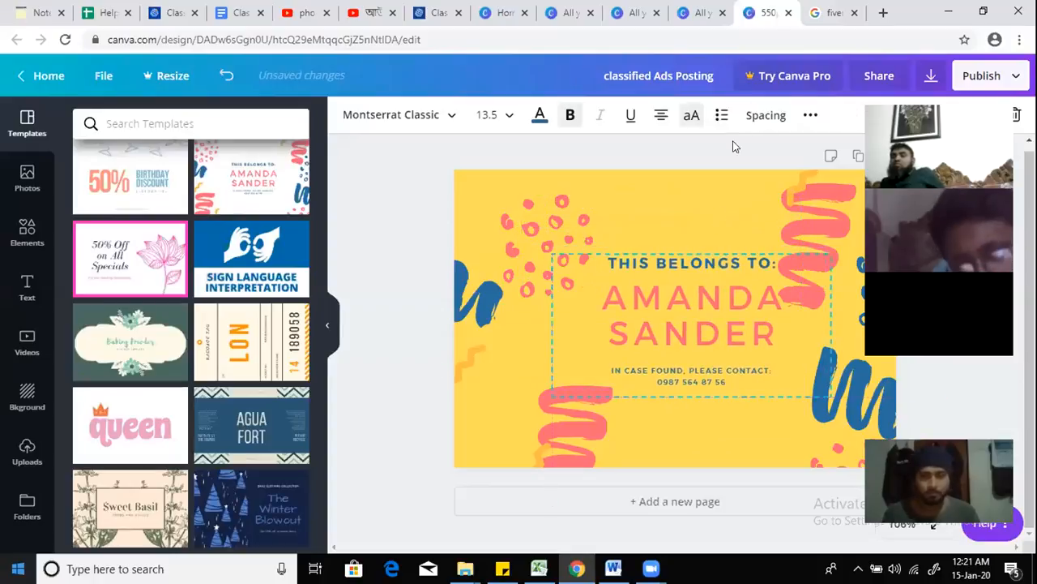
{"action": "left_click", "coordinate": [890, 115]}
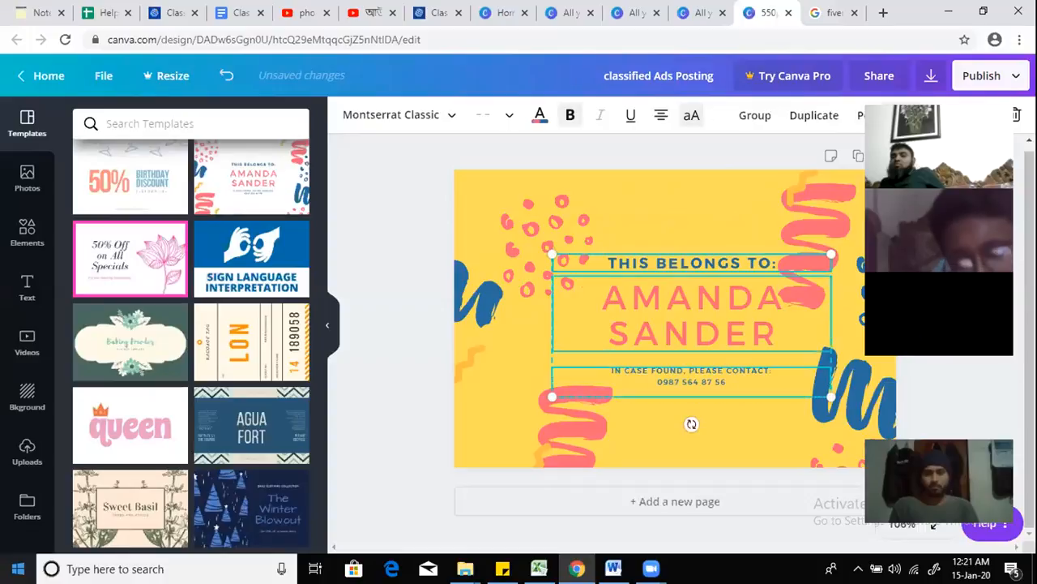
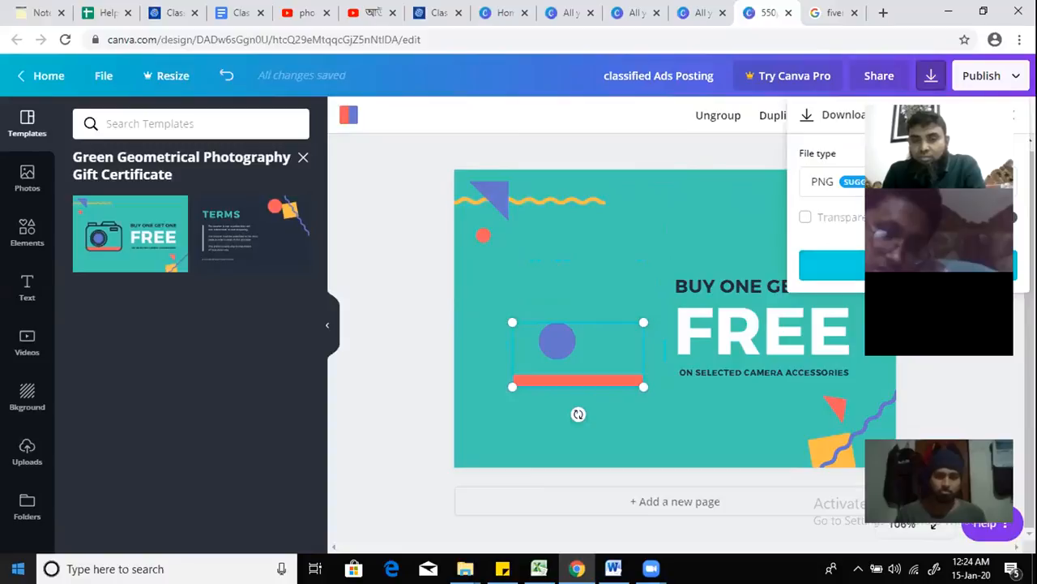
Step: Close the download options without downloading the "BUY ONE GET ONE FREE" design
{"action": "left_click", "coordinate": [529, 122]}
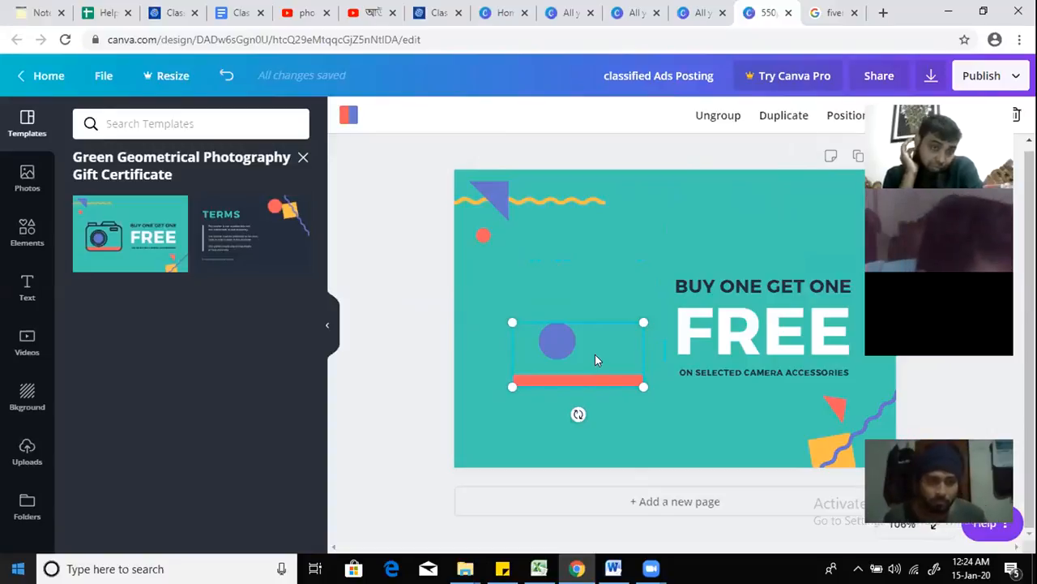
Step: Change the teal background of the "BUY ONE GET ONE FREE" design to the document's yellow-orange
{"action": "left_click", "coordinate": [577, 249]}
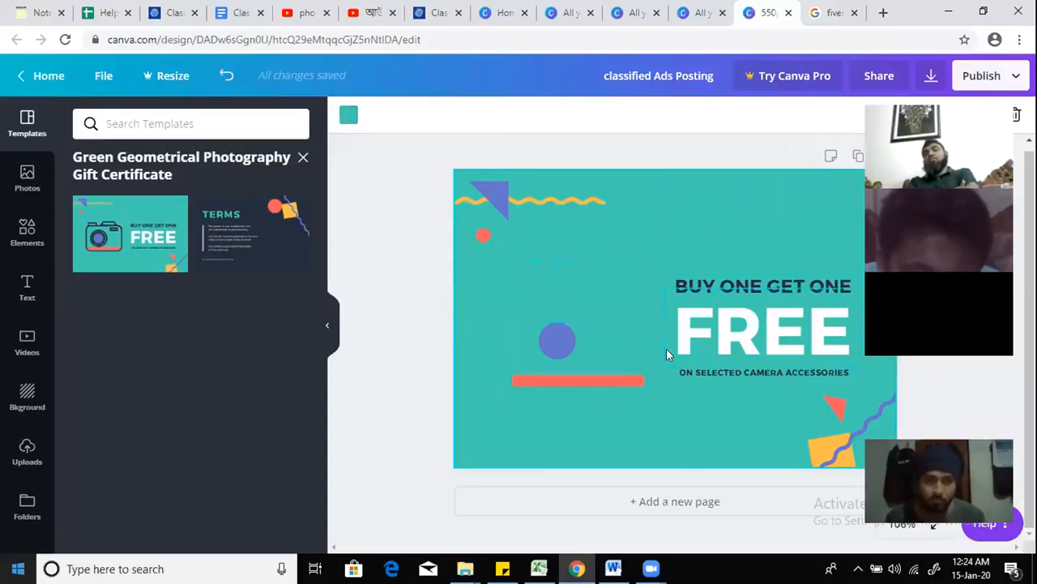
{"action": "left_click", "coordinate": [347, 118]}
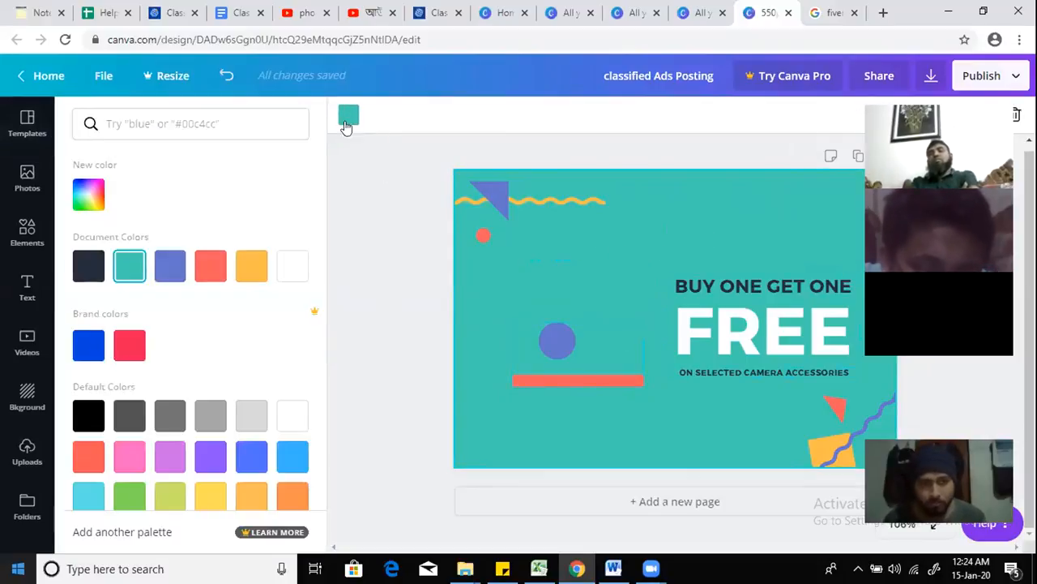
{"action": "left_click", "coordinate": [251, 272]}
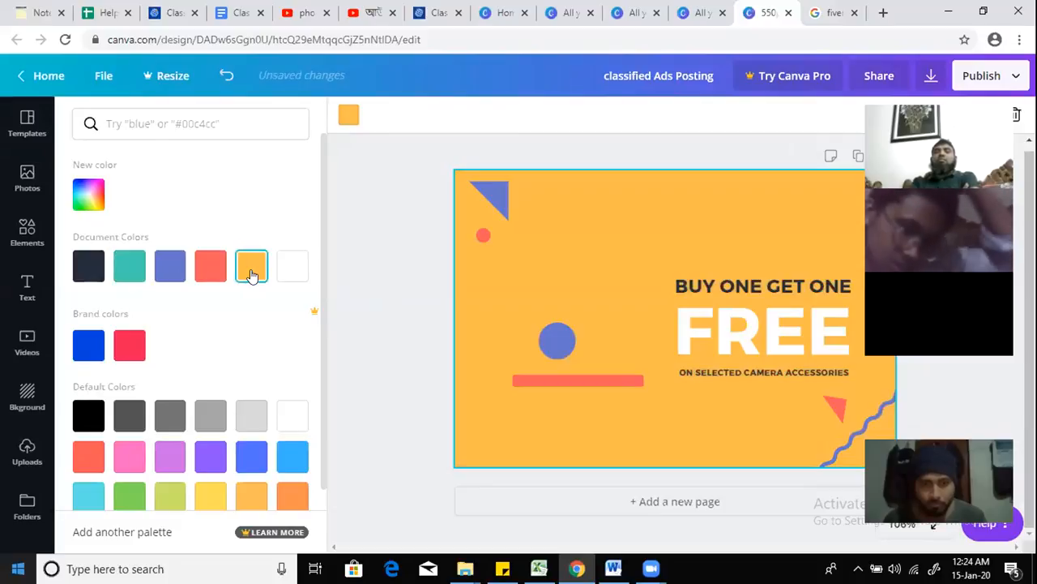
Step: Copy the blue triangle near the banner's upper-left corner and paste three duplicates of it
{"action": "left_click", "coordinate": [559, 338]}
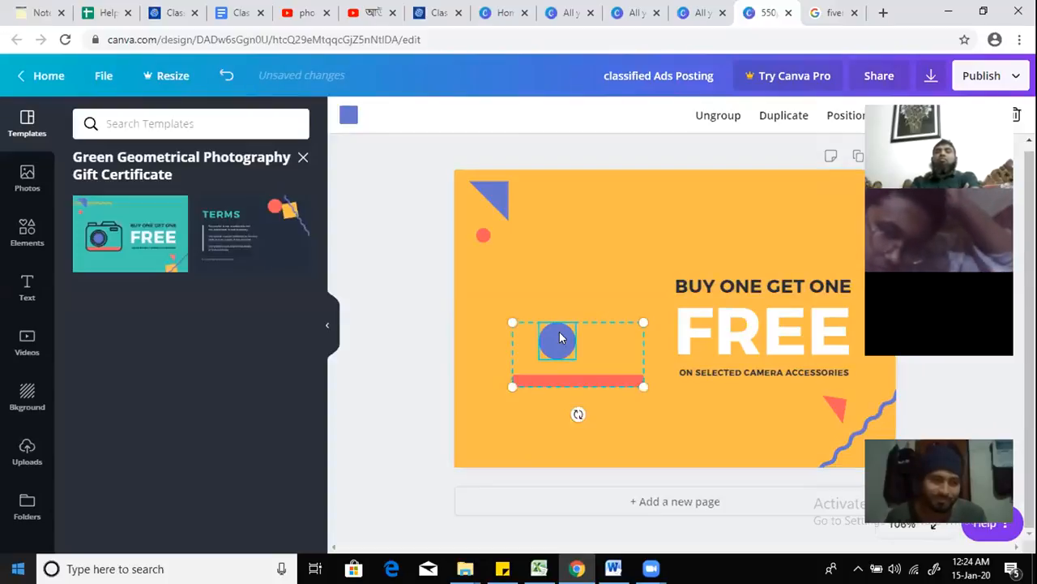
{"action": "left_click", "coordinate": [490, 177]}
{"action": "left_click", "coordinate": [493, 198]}
{"action": "right_click", "coordinate": [496, 200]}
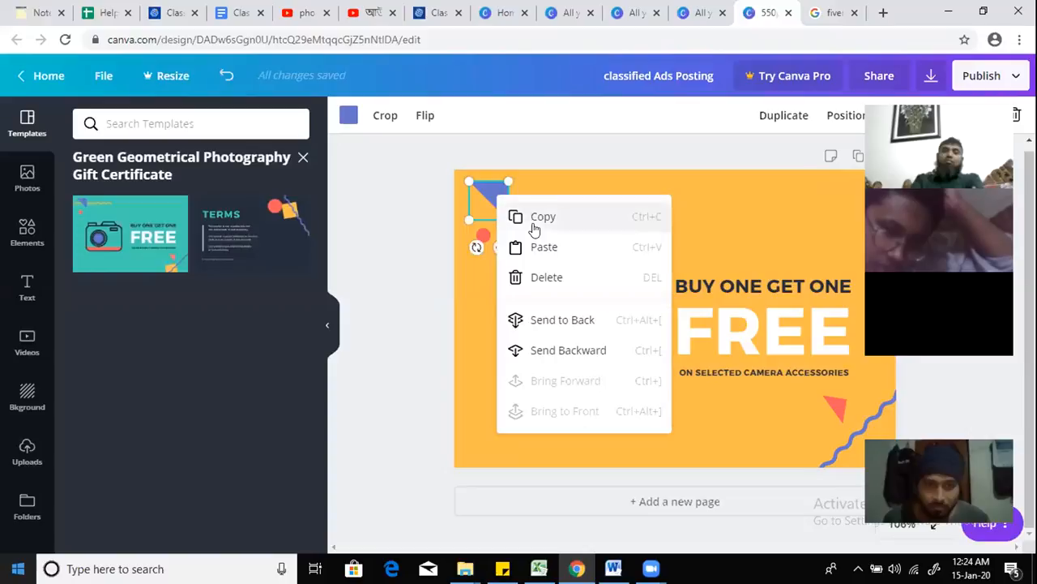
{"action": "left_click", "coordinate": [537, 217]}
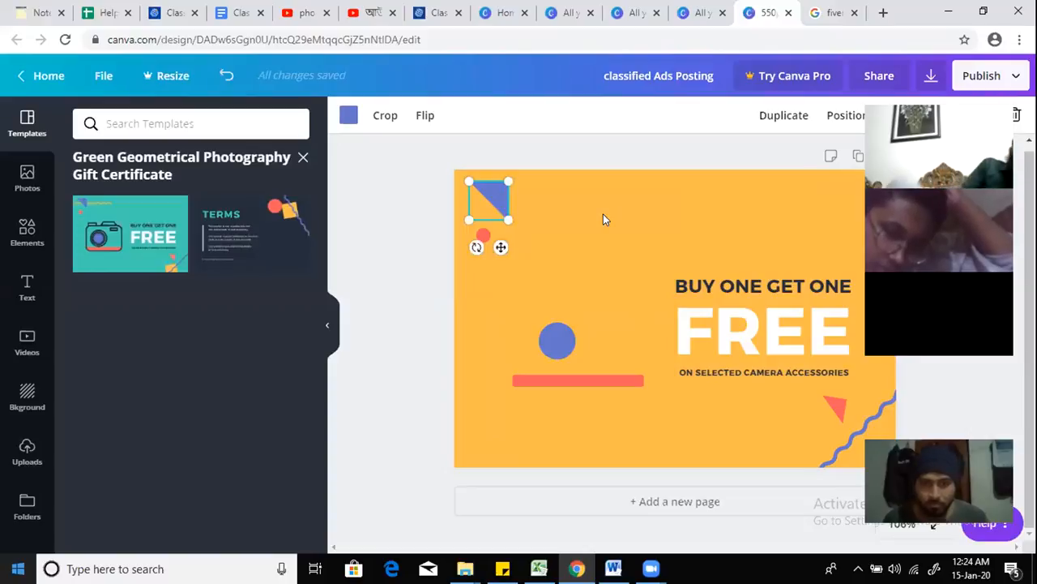
{"action": "key", "text": "ctrl+v"}
{"action": "right_click", "coordinate": [725, 221]}
{"action": "left_click", "coordinate": [733, 265]}
{"action": "right_click", "coordinate": [664, 212]}
{"action": "left_click", "coordinate": [698, 261]}
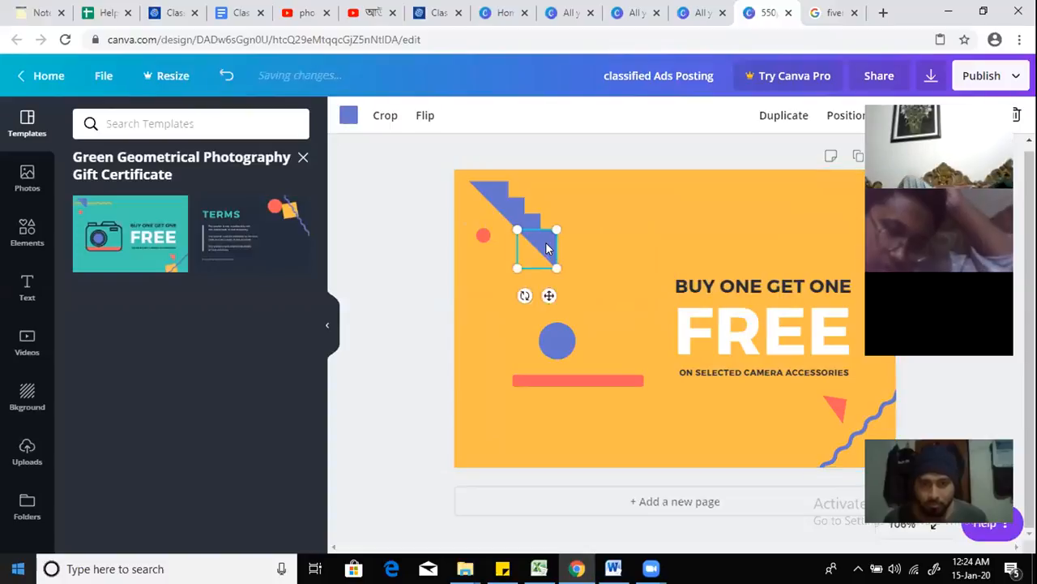
Step: Spread the three pasted triangles apart across the upper part of the banner
{"action": "left_click_drag", "start_coordinate": [548, 239], "coordinate": [738, 207]}
{"action": "left_click_drag", "start_coordinate": [528, 234], "coordinate": [577, 263]}
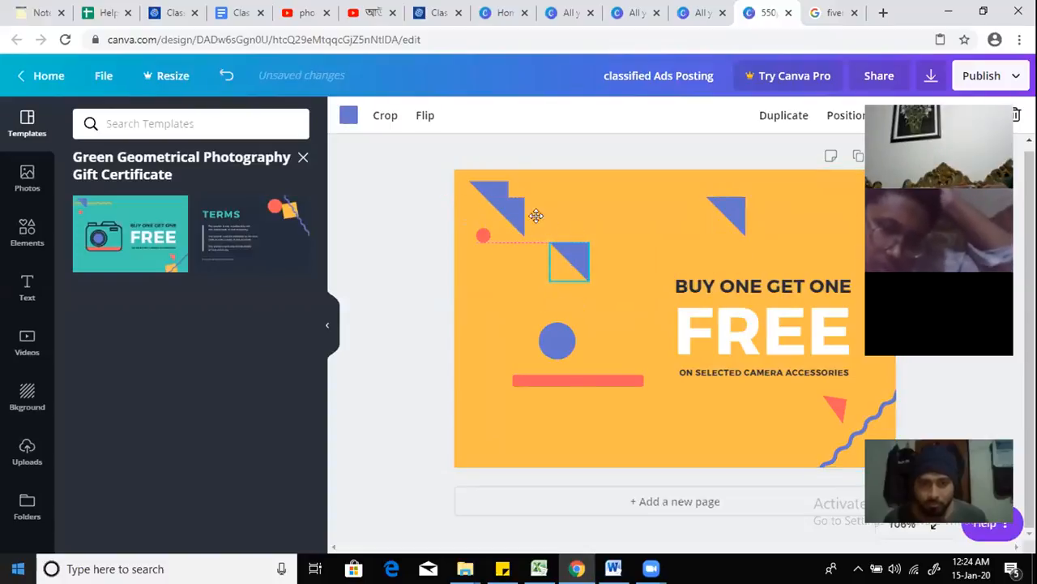
{"action": "left_click_drag", "start_coordinate": [505, 212], "coordinate": [608, 208]}
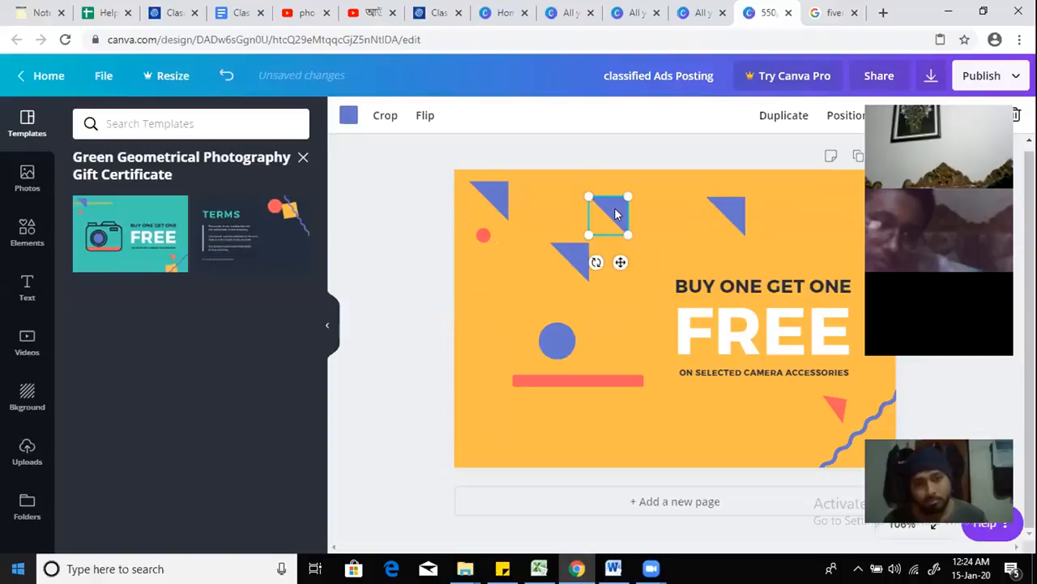
Step: Recolour the upper-middle triangle coral red and the triangle in the banner's upper-left corner green
{"action": "right_click", "coordinate": [614, 207]}
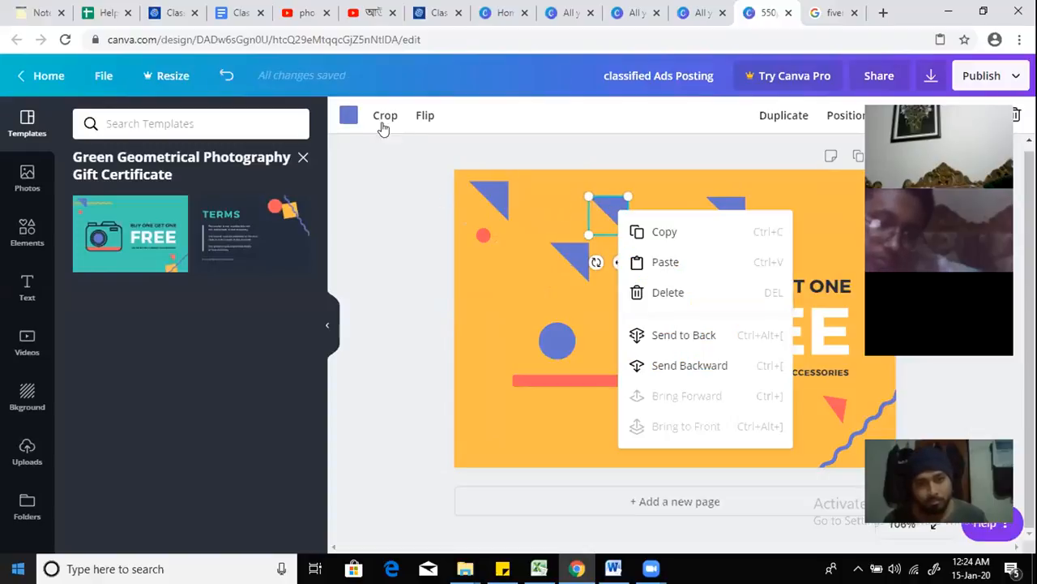
{"action": "left_click", "coordinate": [349, 115]}
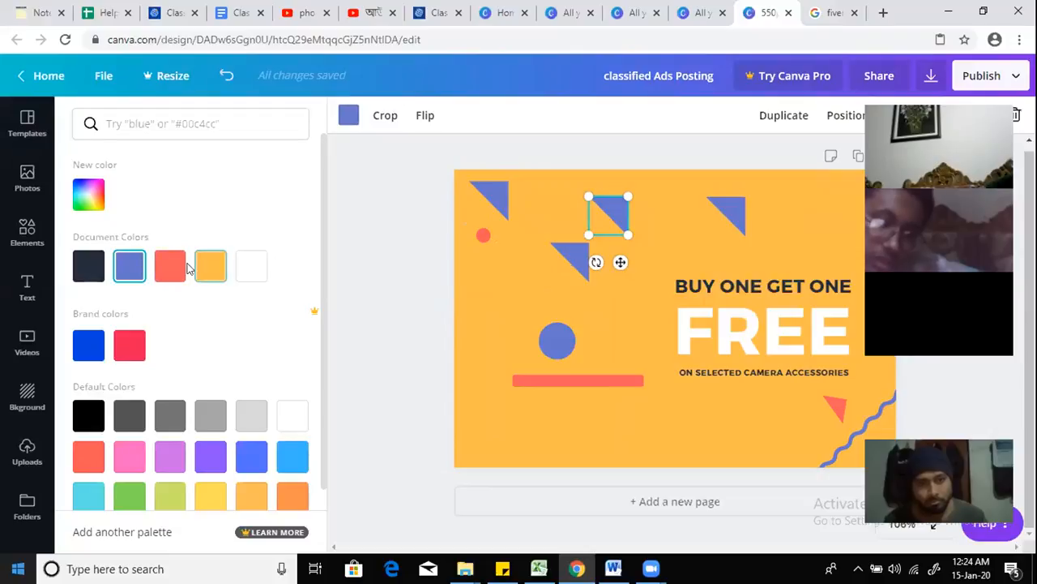
{"action": "left_click", "coordinate": [495, 198]}
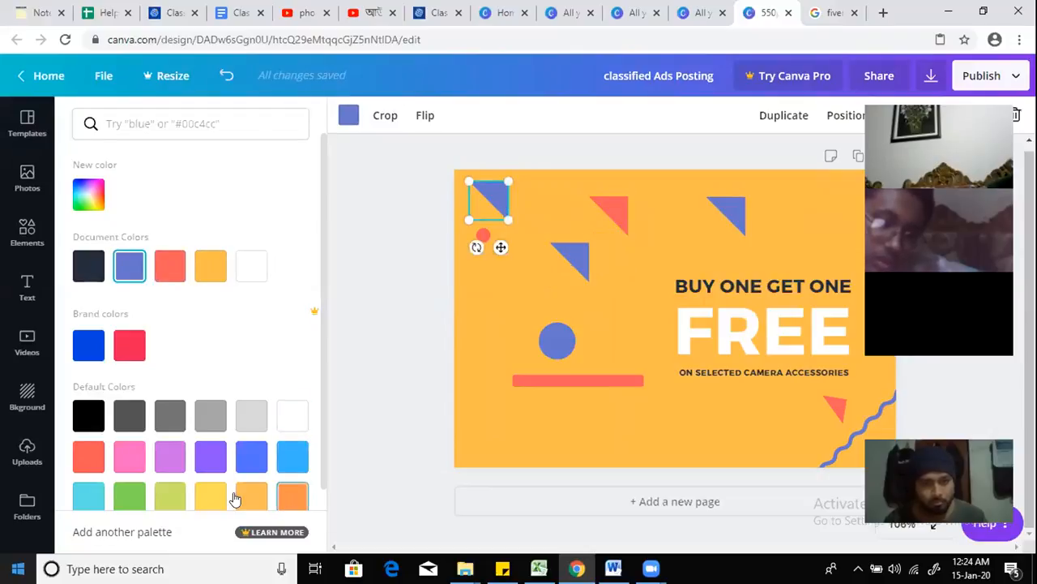
{"action": "left_click", "coordinate": [130, 496]}
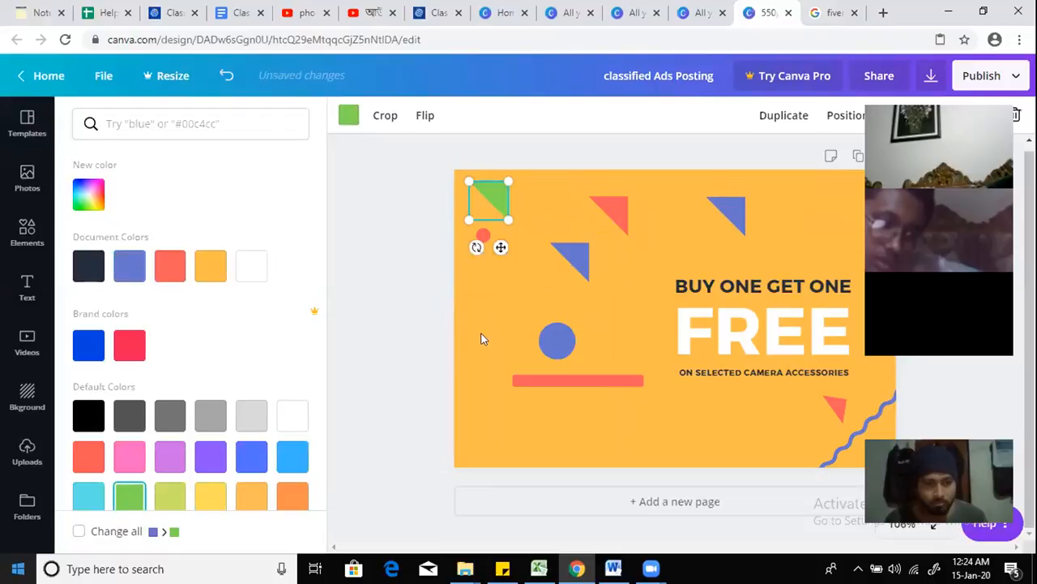
{"action": "key", "text": "Escape"}
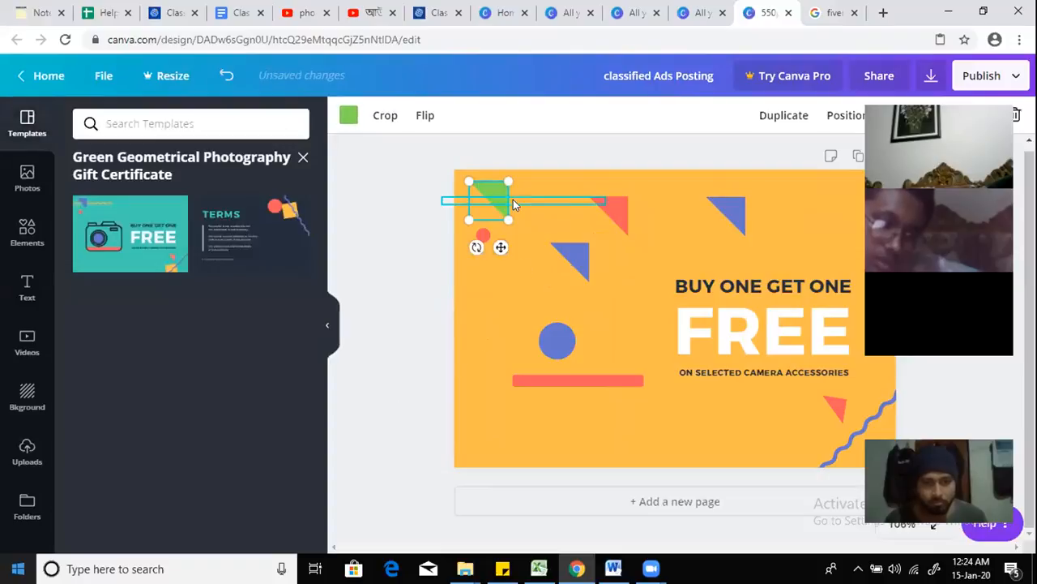
Step: Shift the "FREE" text slightly left and change its colour to green
{"action": "left_click", "coordinate": [753, 348]}
{"action": "left_click_drag", "start_coordinate": [665, 328], "coordinate": [634, 326]}
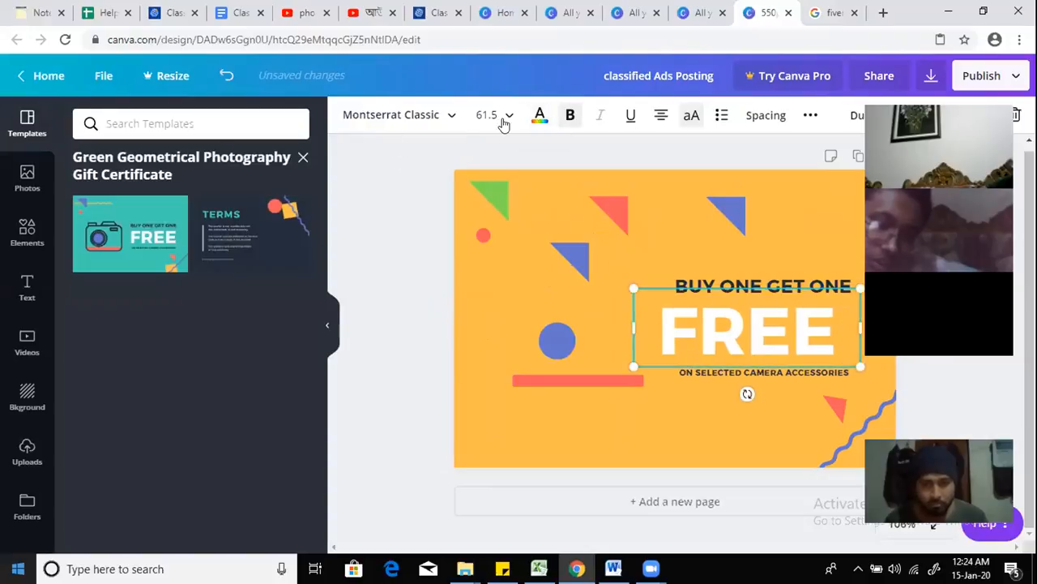
{"action": "left_click", "coordinate": [540, 115]}
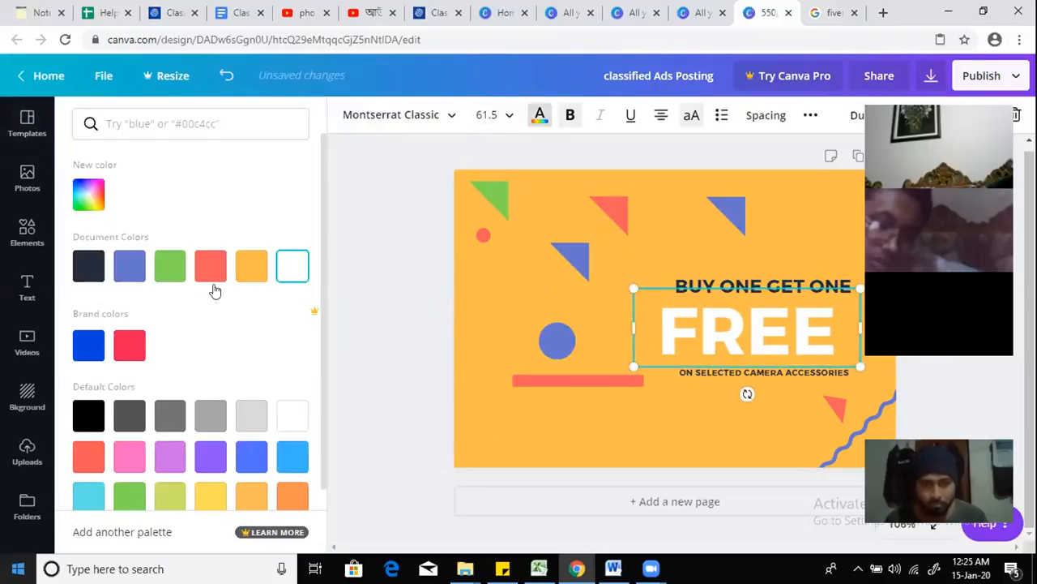
{"action": "left_click", "coordinate": [170, 268]}
{"action": "left_click", "coordinate": [741, 326]}
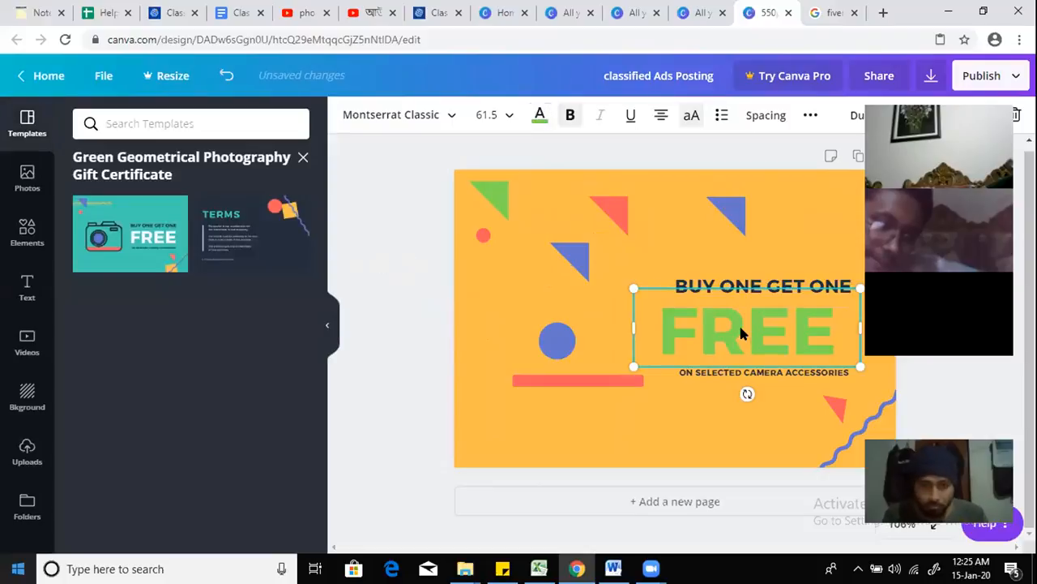
Step: Reposition the "FREE" text, move the wavy blue line beside the circle, and place the rightmost triangle above "BUY ONE GET ONE"
{"action": "left_click_drag", "start_coordinate": [717, 330], "coordinate": [650, 361]}
{"action": "mouse_move", "coordinate": [856, 427]}
{"action": "left_mouse_down"}
{"action": "mouse_move", "coordinate": [737, 410]}
{"action": "mouse_move", "coordinate": [641, 357]}
{"action": "mouse_move", "coordinate": [614, 320]}
{"action": "left_mouse_up"}
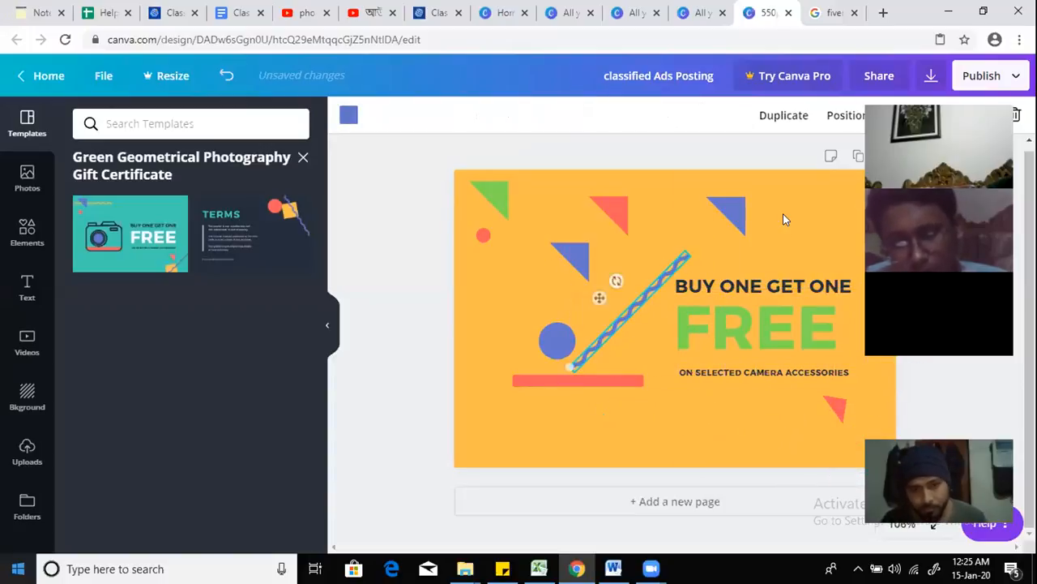
{"action": "left_click_drag", "start_coordinate": [730, 213], "coordinate": [828, 227]}
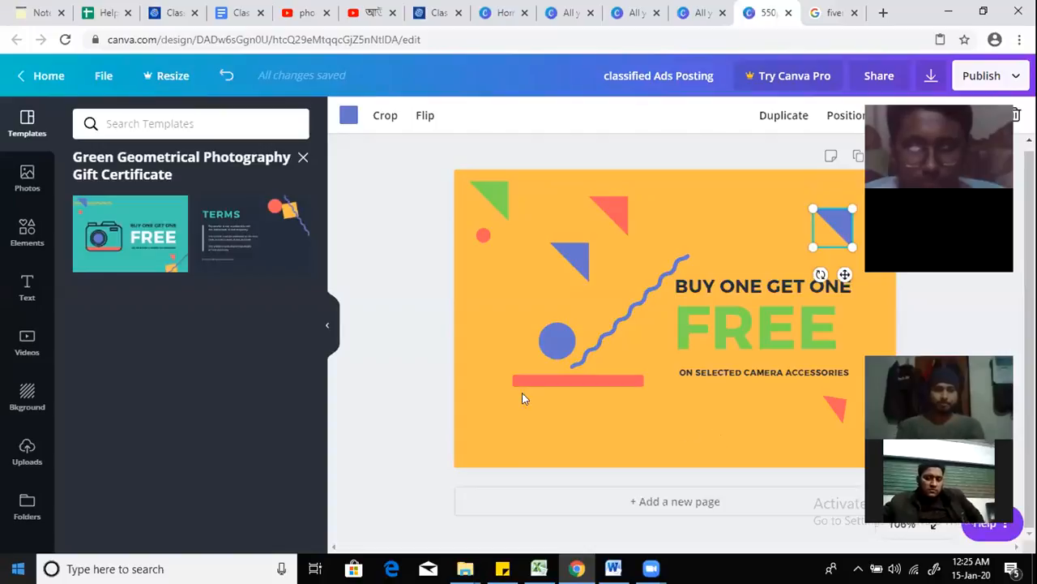
Step: Leave this design and open the existing "Classified ADs Posting" design from the list of all designs
{"action": "left_click", "coordinate": [36, 79]}
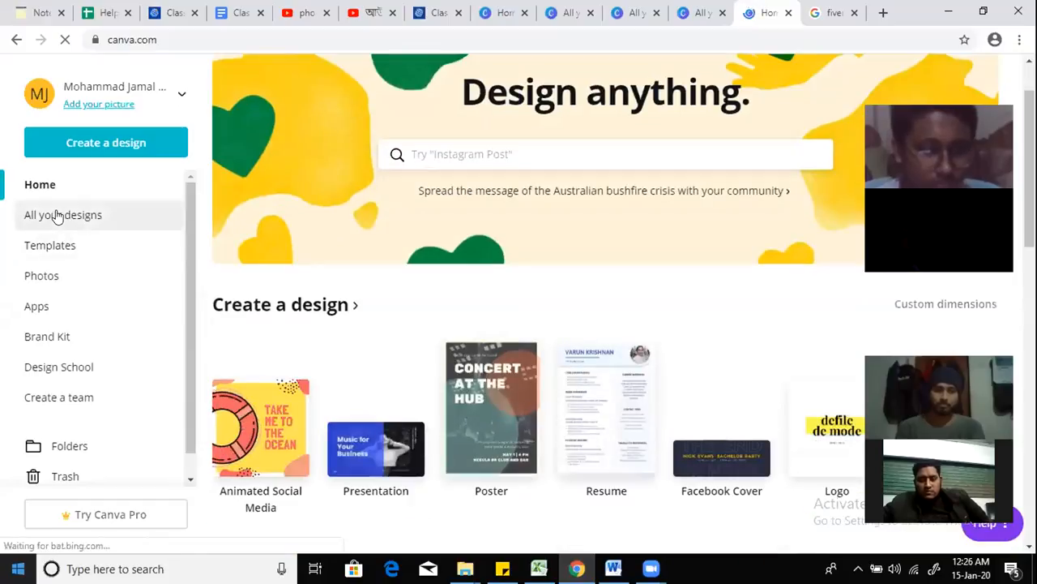
{"action": "left_click", "coordinate": [57, 215]}
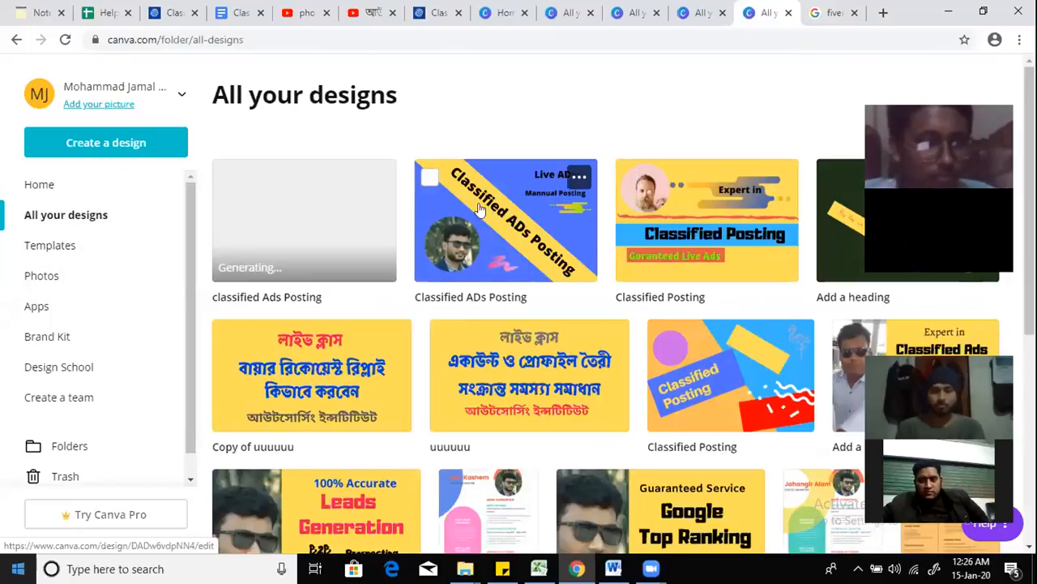
{"action": "left_click", "coordinate": [517, 205]}
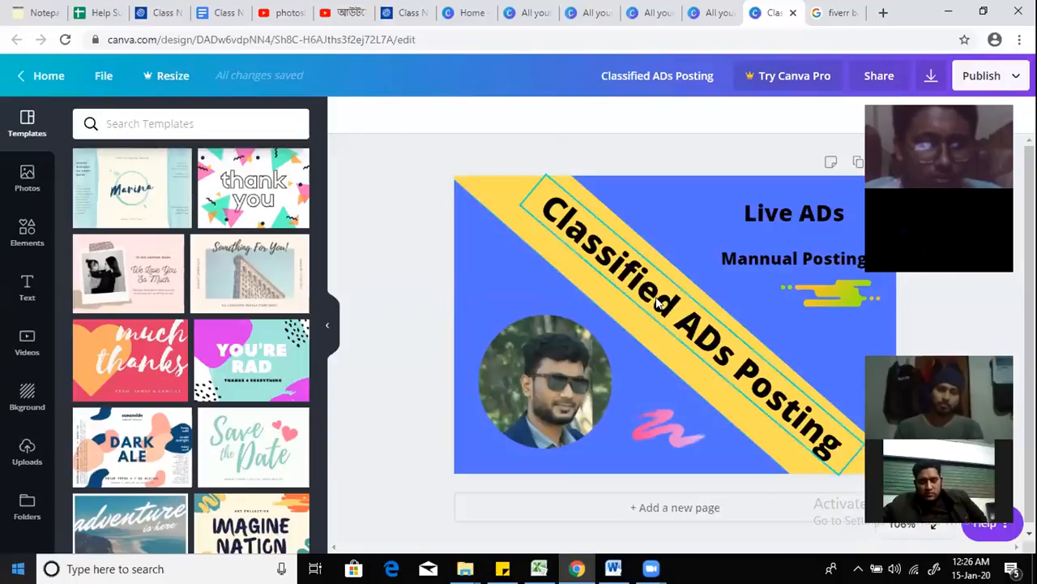
Step: Shift the diagonal colour shapes to narrow the yellow band to a thin stripe below the "Classified ADs Posting" title
{"action": "left_click", "coordinate": [680, 221]}
{"action": "left_click_drag", "start_coordinate": [644, 228], "coordinate": [644, 363]}
{"action": "left_click", "coordinate": [604, 153]}
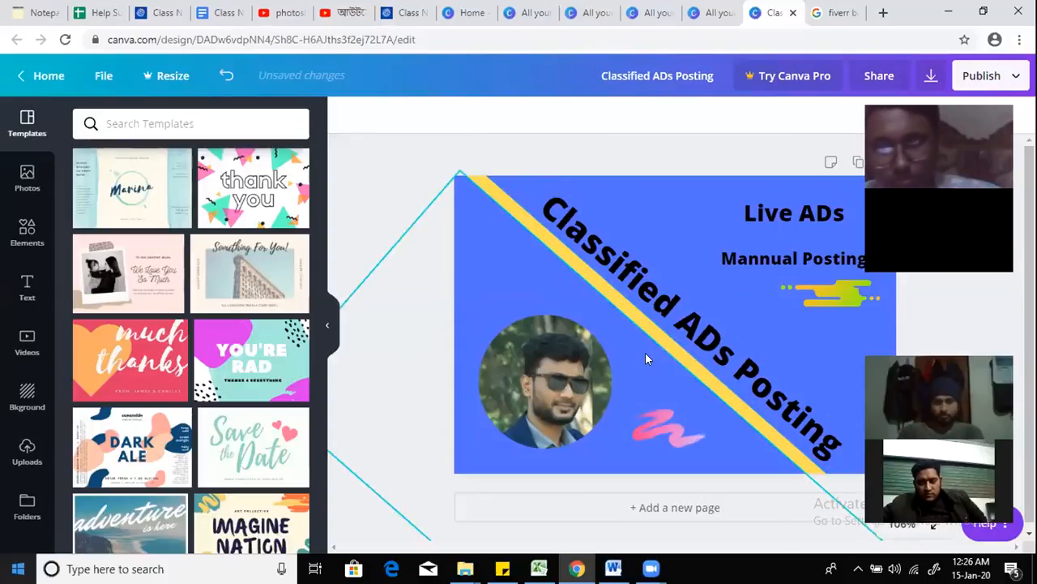
Step: Add the rough red brush-style line from the line elements to the banner
{"action": "left_click", "coordinate": [27, 178]}
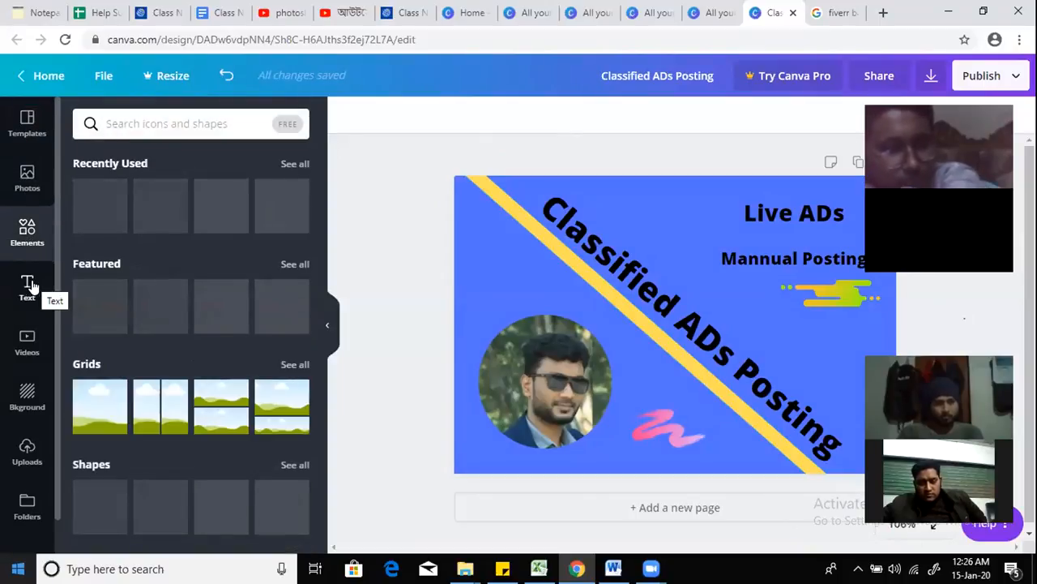
{"action": "scroll", "coordinate": [275, 293], "scroll_direction": "down", "scroll_amount": 4}
{"action": "scroll", "coordinate": [269, 302], "scroll_direction": "down", "scroll_amount": 5}
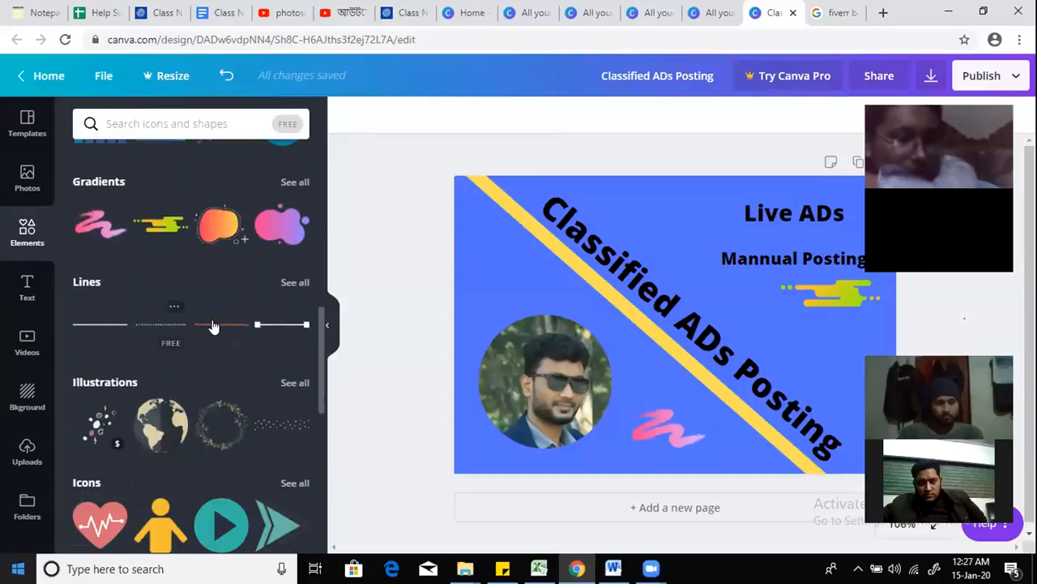
{"action": "left_click", "coordinate": [213, 326]}
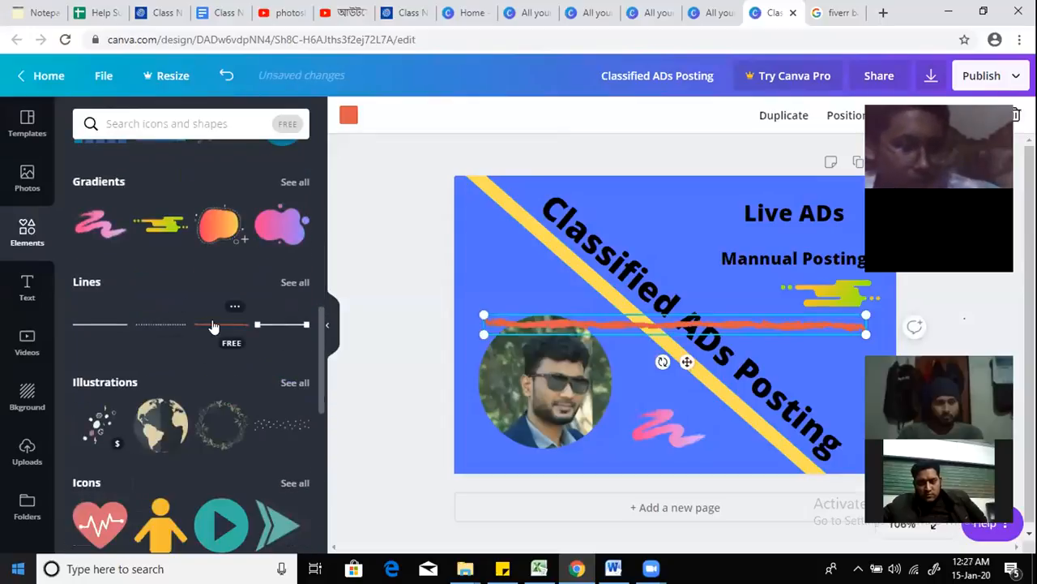
Step: Rotate the red line to the title's diagonal angle and place it over the thin yellow stripe
{"action": "left_click_drag", "start_coordinate": [662, 362], "coordinate": [614, 373]}
{"action": "left_click_drag", "start_coordinate": [672, 331], "coordinate": [620, 343]}
{"action": "left_click", "coordinate": [638, 325]}
{"action": "left_click_drag", "start_coordinate": [483, 293], "coordinate": [492, 286]}
{"action": "left_click_drag", "start_coordinate": [559, 289], "coordinate": [542, 243]}
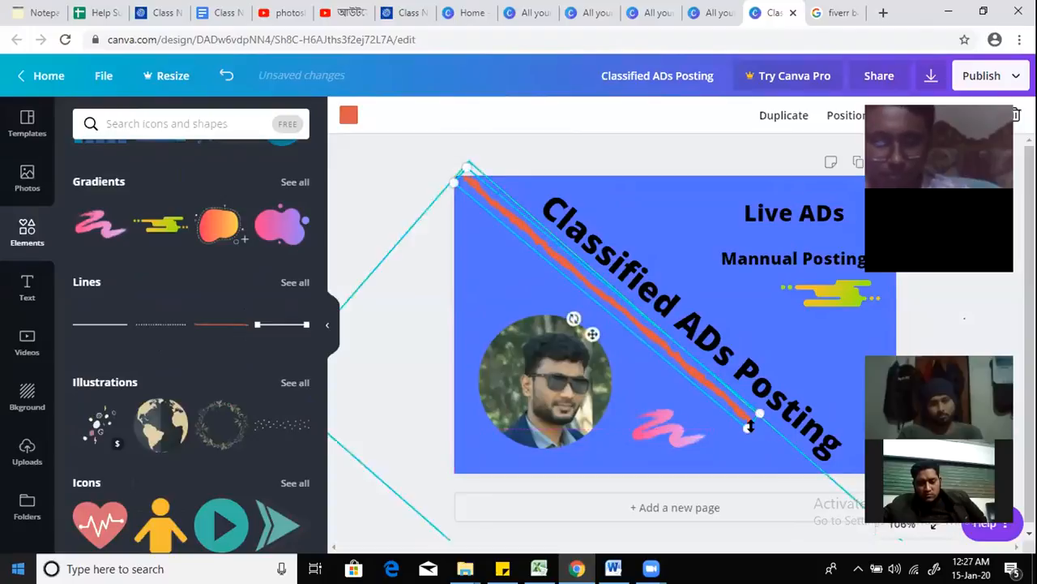
Step: Enlarge the red line at both ends to span the whole banner diagonally and cover the yellow stripe
{"action": "left_click_drag", "start_coordinate": [747, 427], "coordinate": [870, 523]}
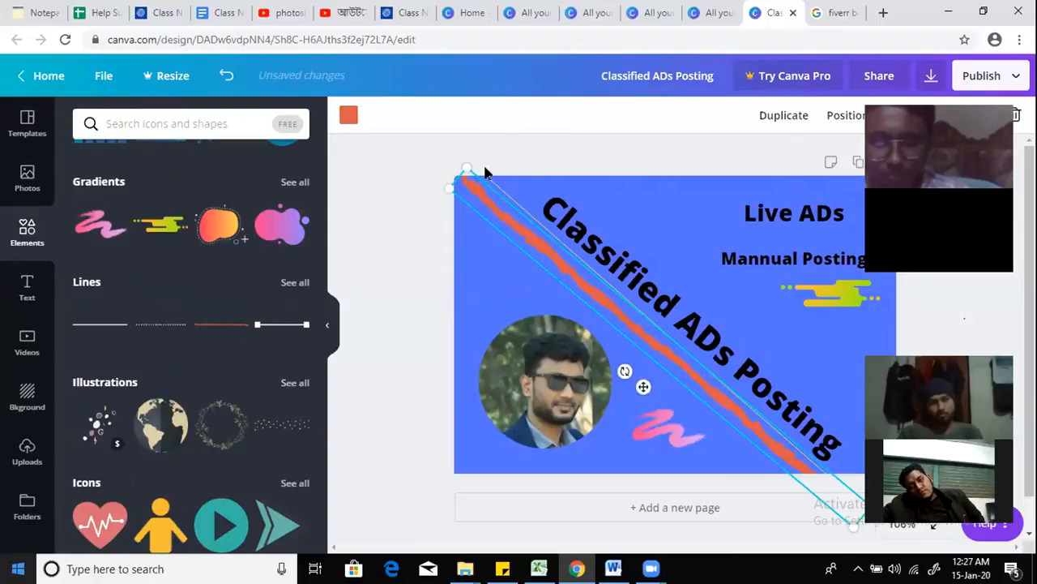
{"action": "left_click_drag", "start_coordinate": [464, 167], "coordinate": [413, 216]}
{"action": "left_click", "coordinate": [408, 279]}
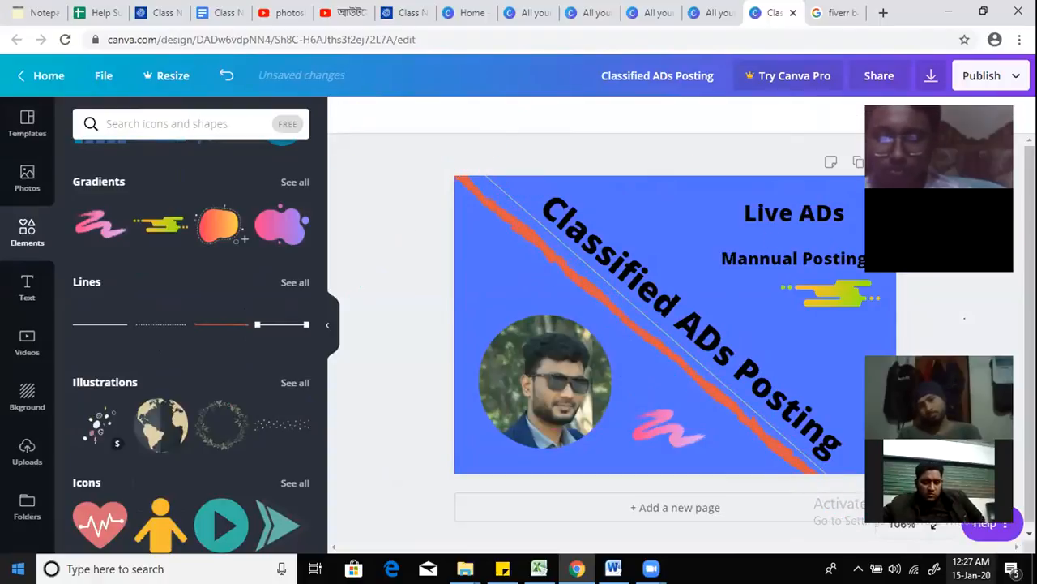
Step: Change the diagonal brush line's colour from the palette to white
{"action": "left_click", "coordinate": [676, 354]}
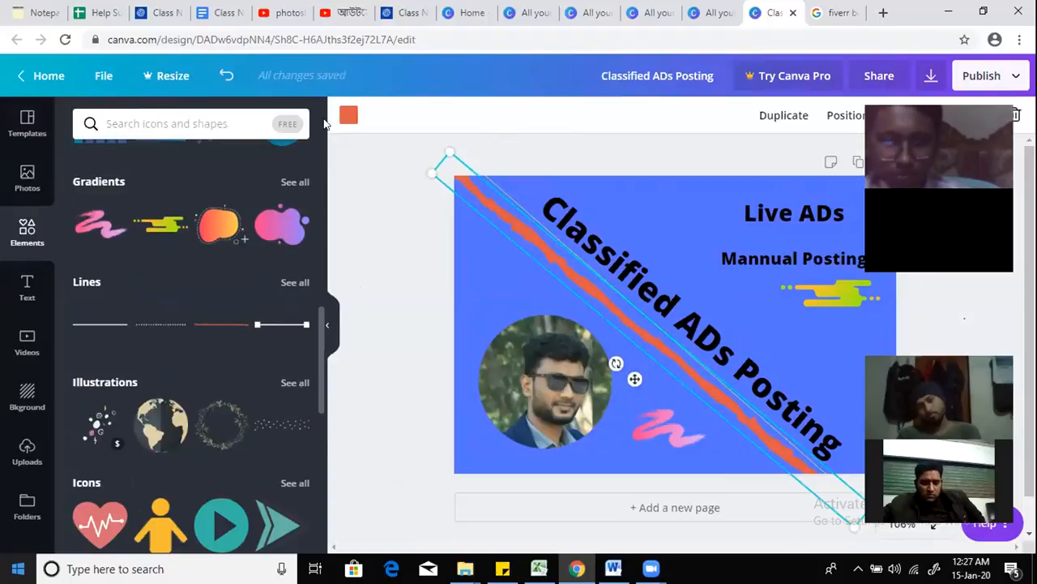
{"action": "left_click", "coordinate": [346, 119]}
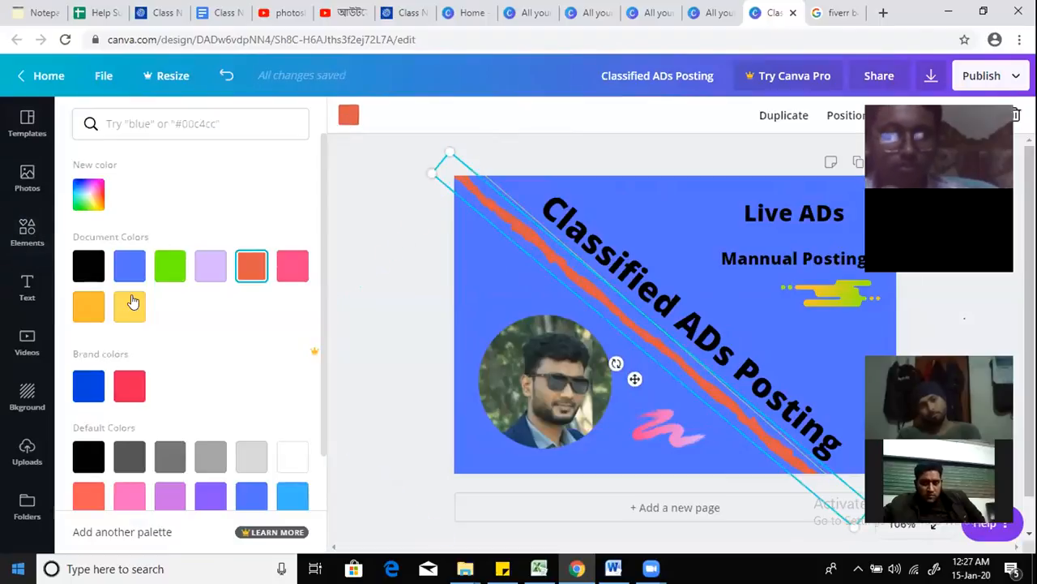
{"action": "left_click", "coordinate": [277, 448]}
{"action": "left_click", "coordinate": [403, 310]}
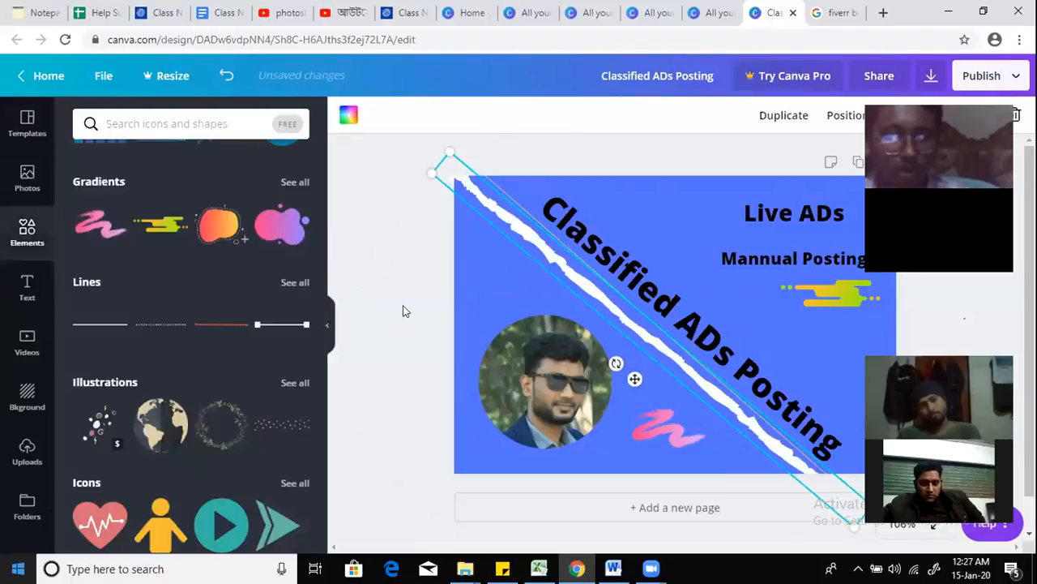
{"action": "left_click", "coordinate": [591, 158]}
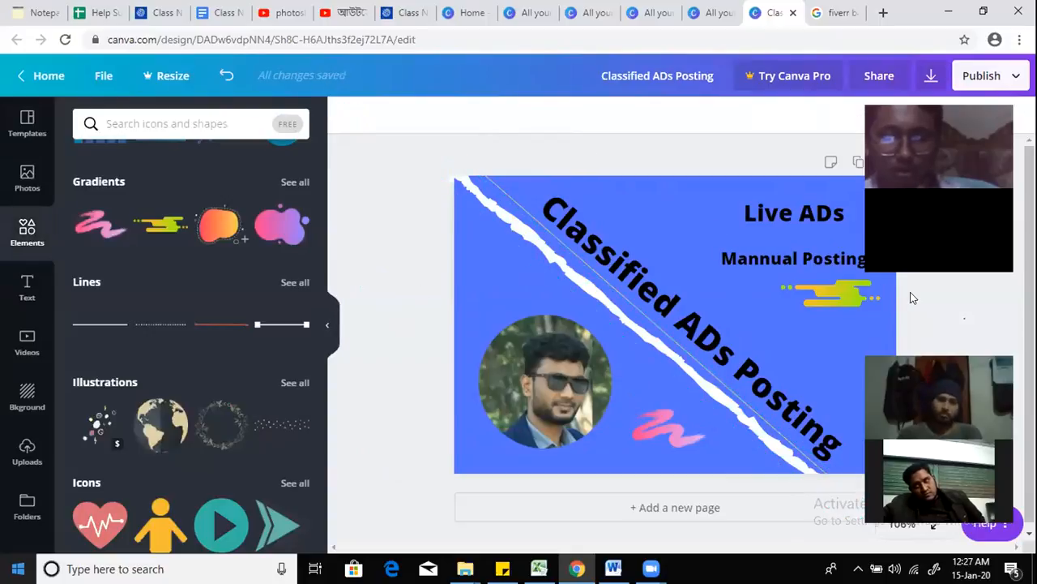
Step: Enlarge the white diagonal line to about 919 × 47 and realign it along the edge below the title
{"action": "left_click", "coordinate": [647, 344]}
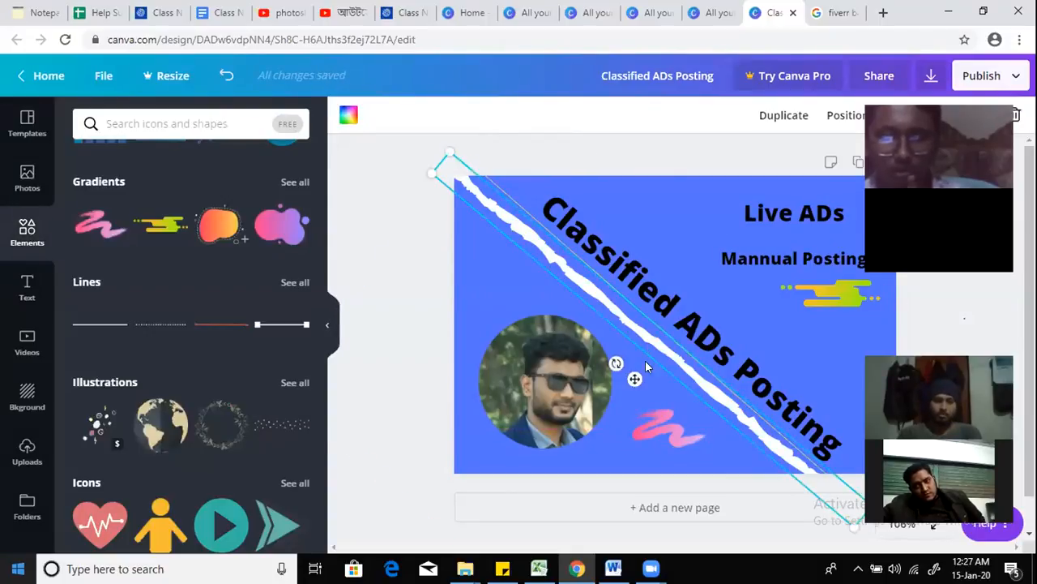
{"action": "left_click_drag", "start_coordinate": [427, 173], "coordinate": [354, 206]}
{"action": "mouse_move", "coordinate": [254, 174]}
{"action": "left_mouse_down"}
{"action": "mouse_move", "coordinate": [320, 189]}
{"action": "mouse_move", "coordinate": [213, 190]}
{"action": "mouse_move", "coordinate": [202, 162]}
{"action": "left_mouse_up"}
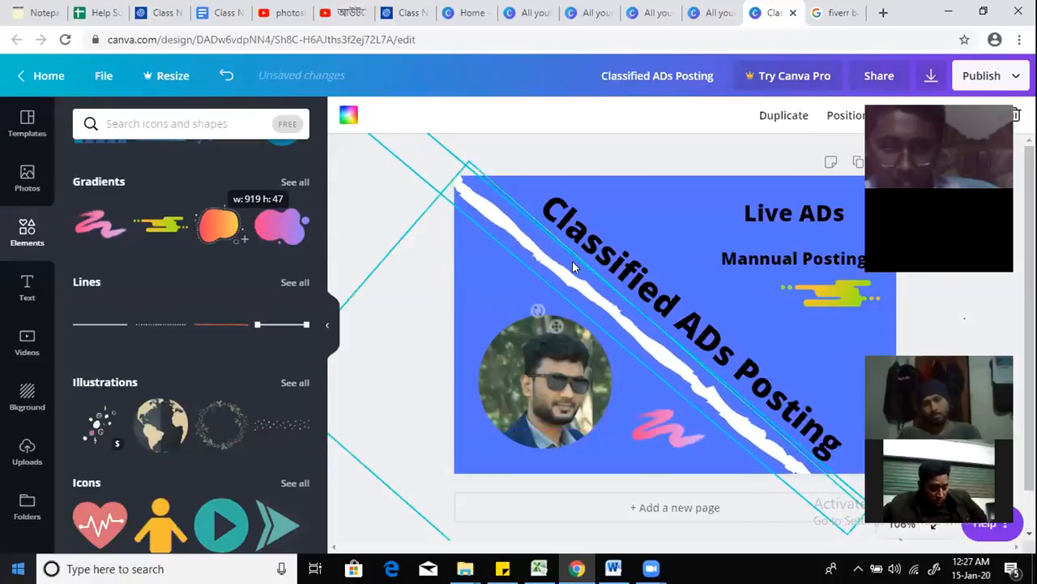
Step: Browse the elements library's recently used items, grids, shapes, frames and stickers for more decorations
{"action": "left_click", "coordinate": [659, 161]}
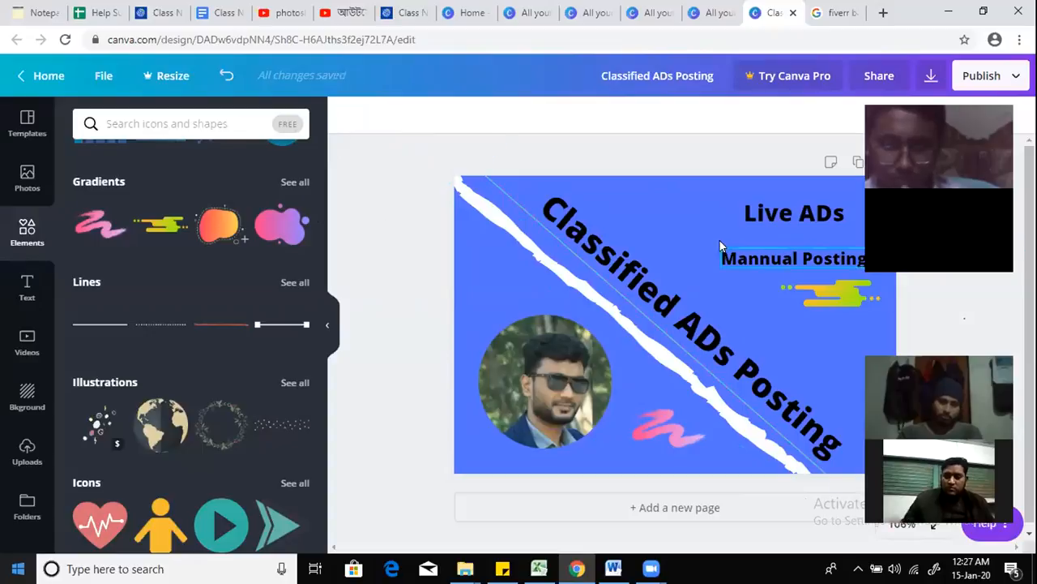
{"action": "left_click", "coordinate": [663, 231]}
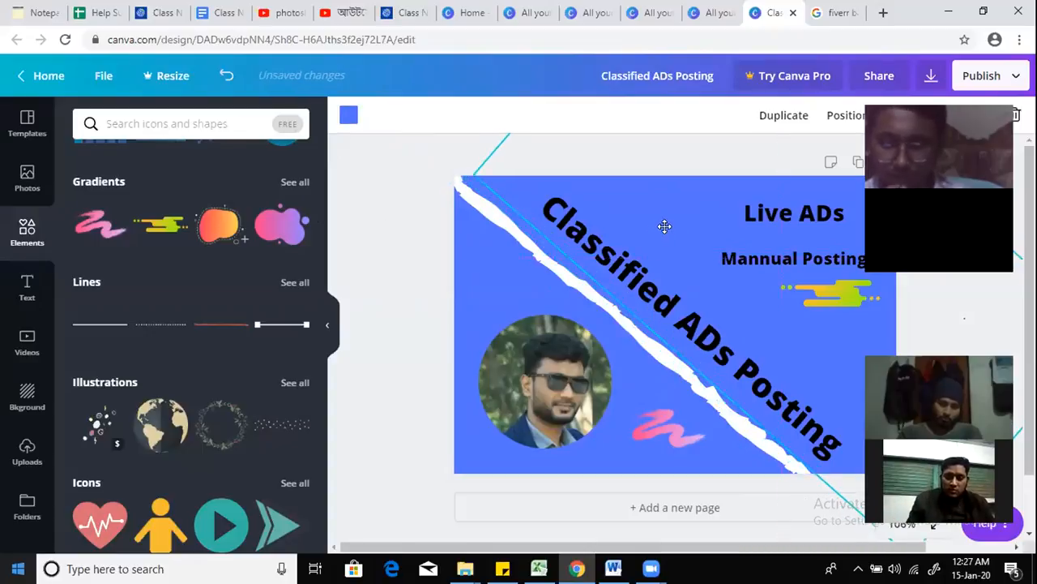
{"action": "left_click", "coordinate": [451, 163]}
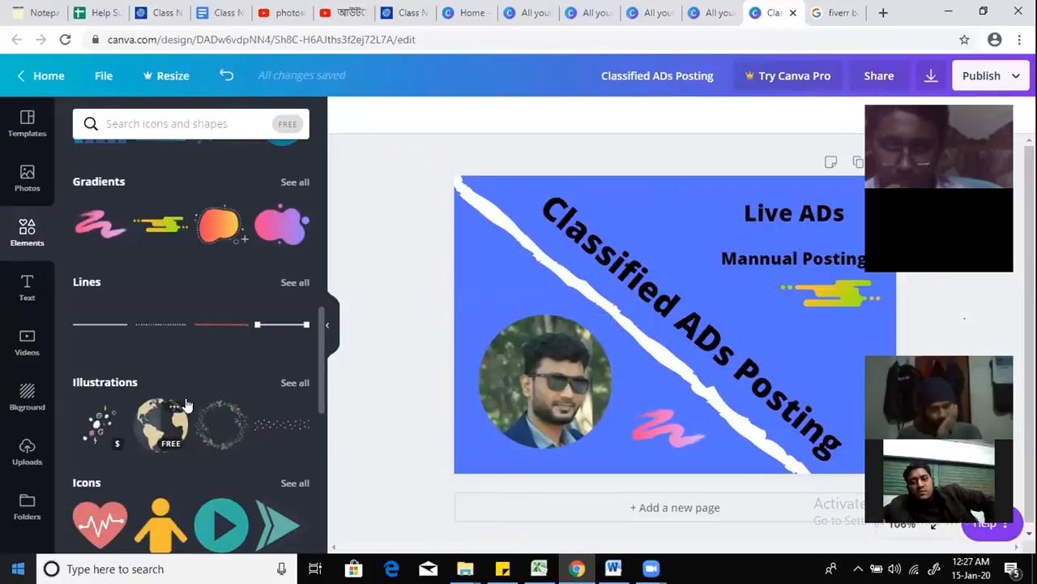
{"action": "scroll", "coordinate": [203, 366], "scroll_direction": "up", "scroll_amount": 4}
{"action": "scroll", "coordinate": [203, 365], "scroll_direction": "up", "scroll_amount": 3}
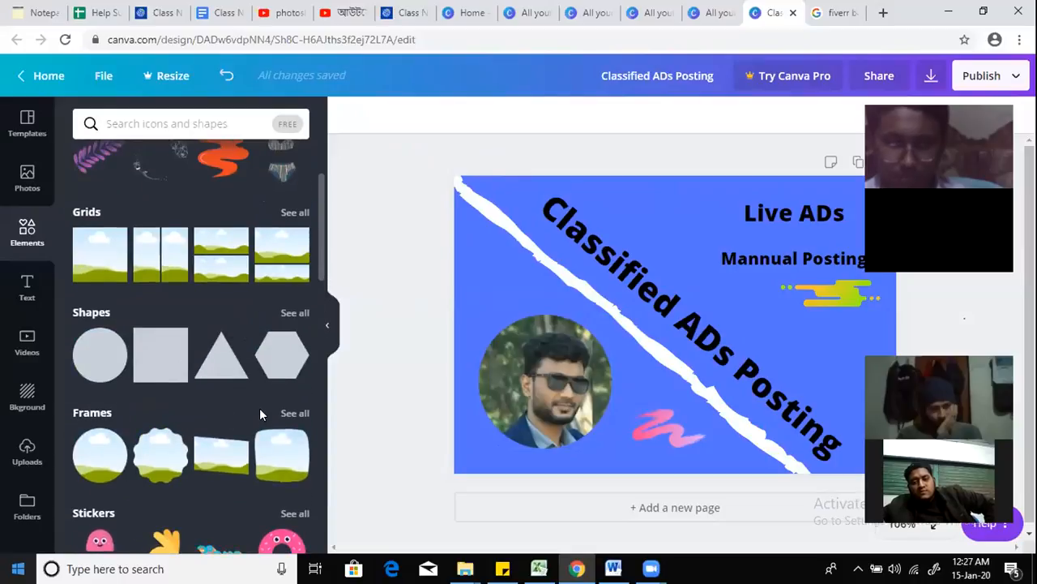
{"action": "scroll", "coordinate": [259, 408], "scroll_direction": "up", "scroll_amount": 2}
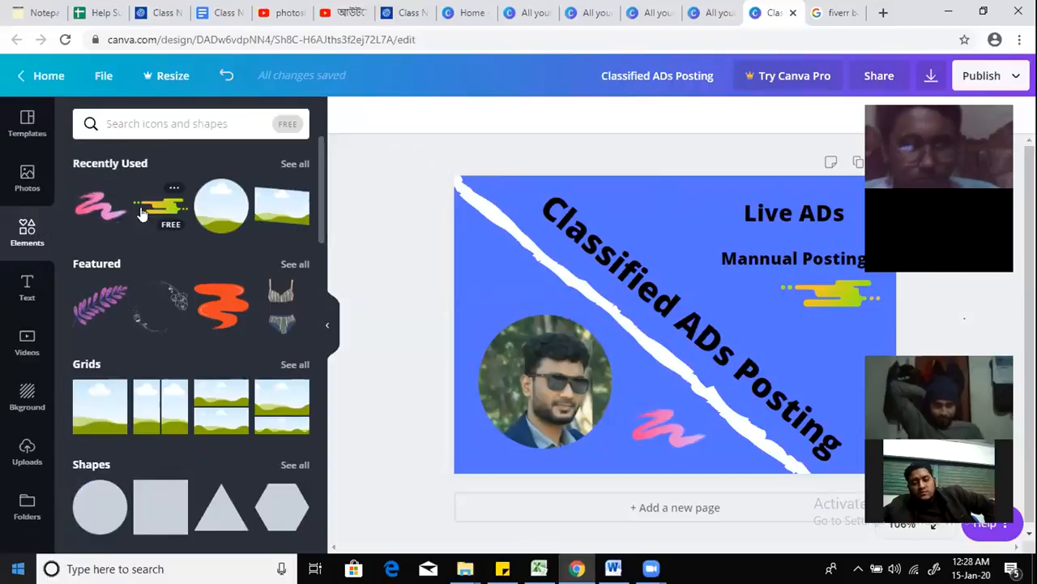
{"action": "scroll", "coordinate": [219, 393], "scroll_direction": "down", "scroll_amount": 3}
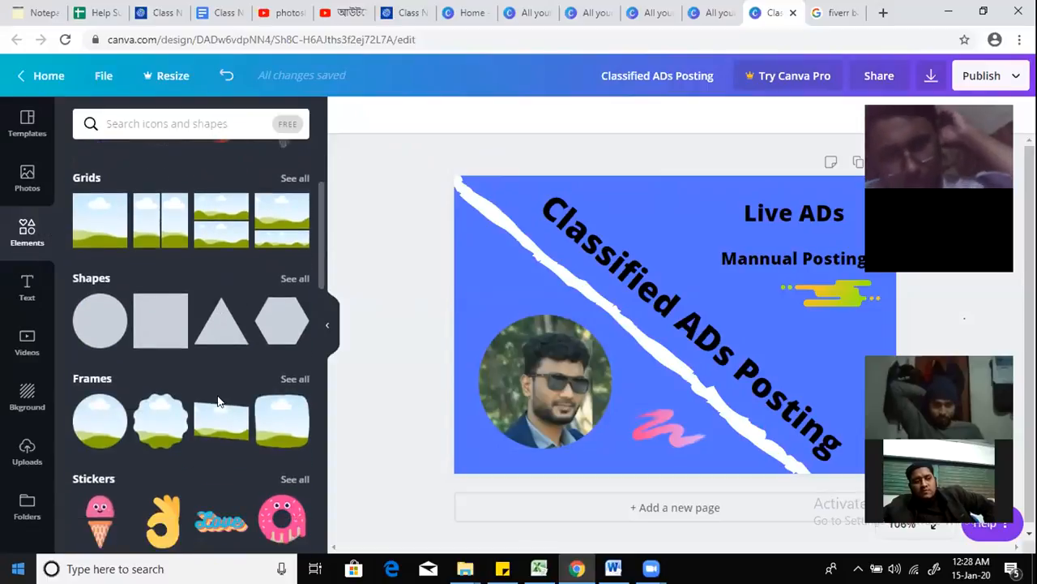
{"action": "scroll", "coordinate": [219, 403], "scroll_direction": "down", "scroll_amount": 1}
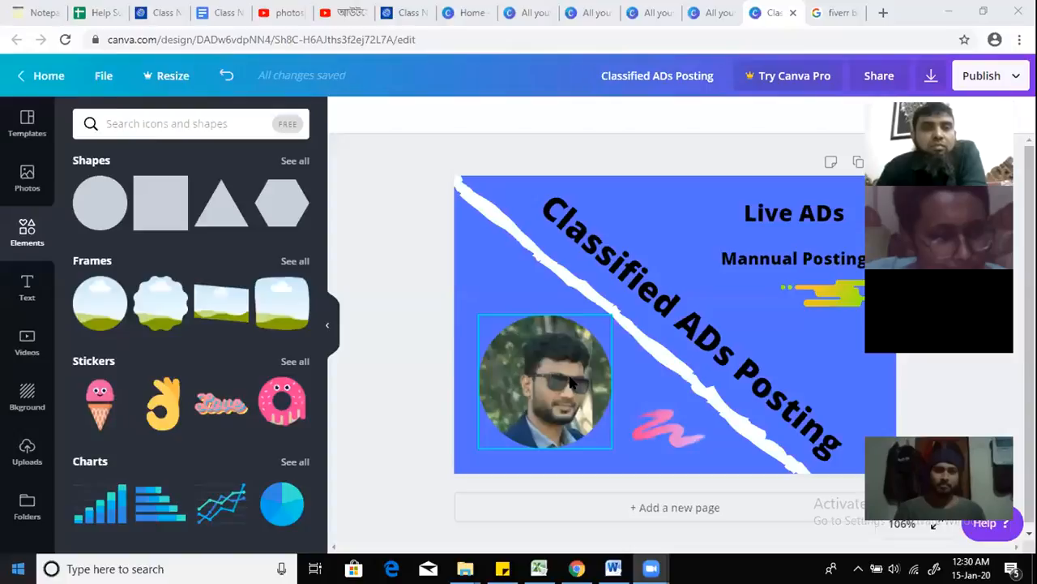
Step: Set the transparency of the diagonal "Classified ADs Posting" title to 42
{"action": "left_click", "coordinate": [644, 279]}
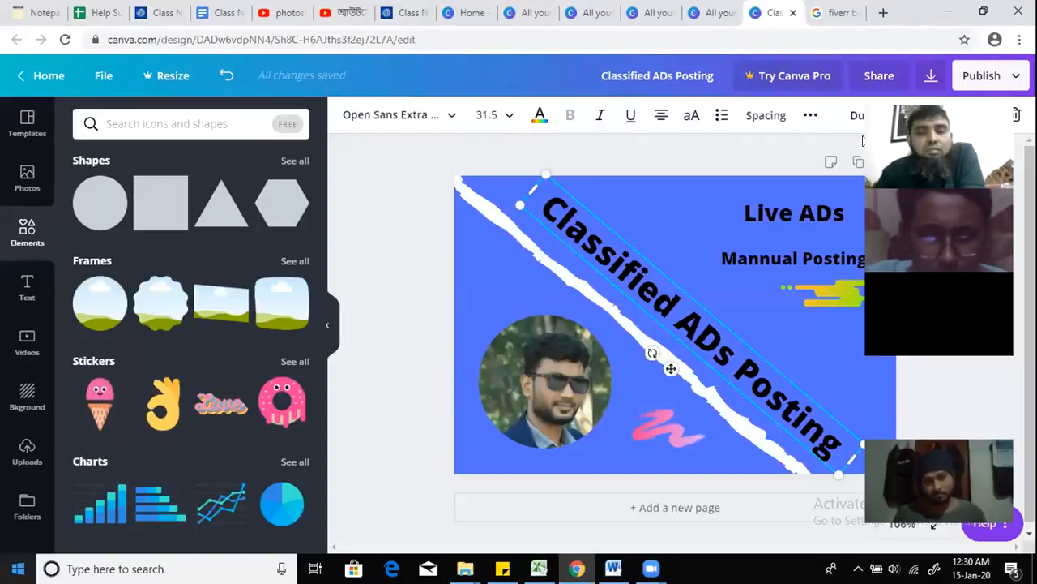
{"action": "left_click", "coordinate": [810, 115]}
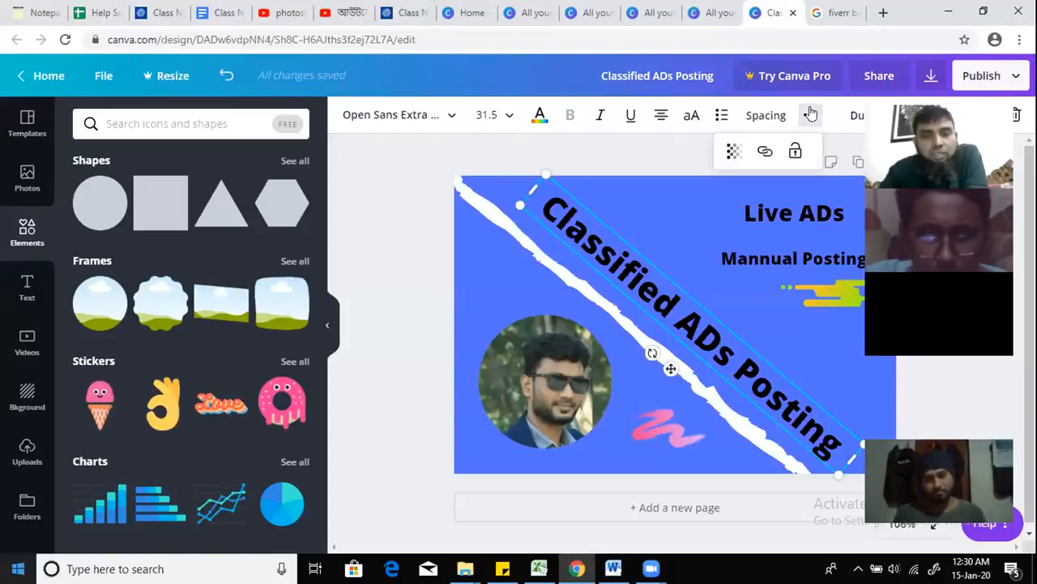
{"action": "left_click", "coordinate": [732, 152]}
{"action": "left_click_drag", "start_coordinate": [700, 191], "coordinate": [636, 202]}
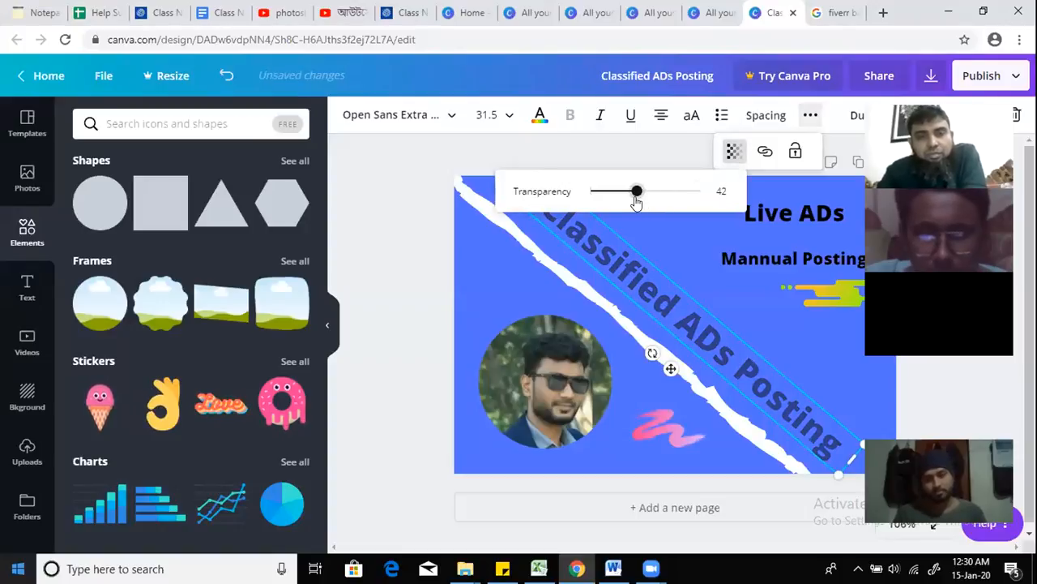
{"action": "left_click", "coordinate": [674, 383]}
Step: Make the circular portrait photo semi-transparent so the blue background shows through it
{"action": "left_click", "coordinate": [559, 370]}
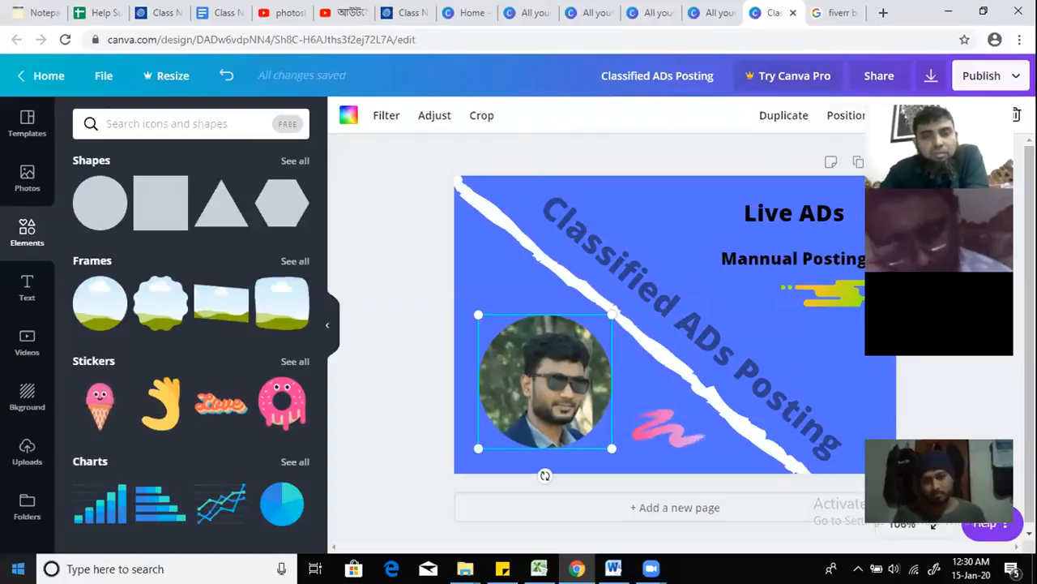
{"action": "left_click", "coordinate": [901, 115]}
{"action": "left_click_drag", "start_coordinate": [892, 155], "coordinate": [820, 169]}
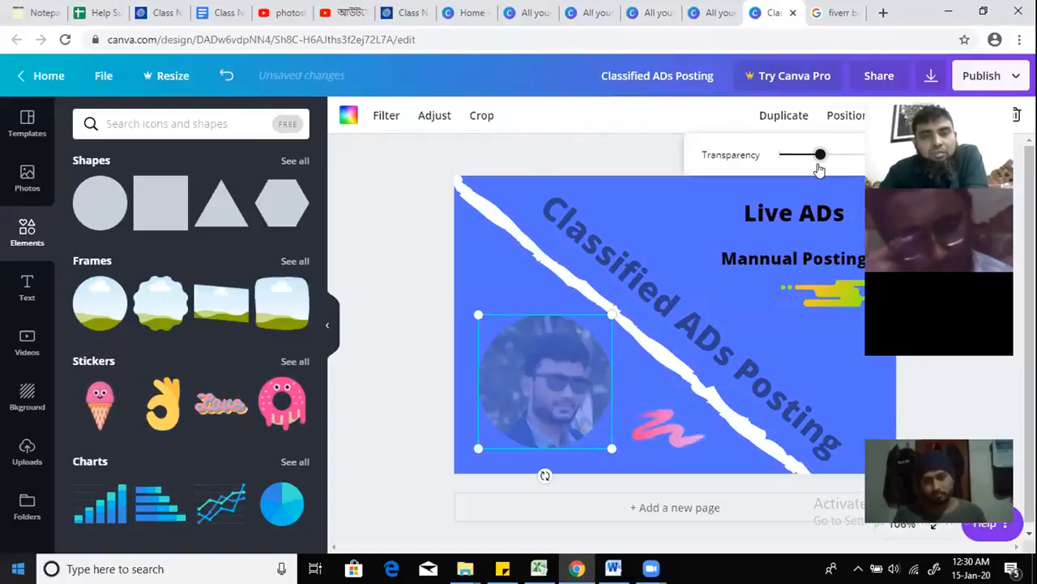
{"action": "left_click", "coordinate": [510, 430]}
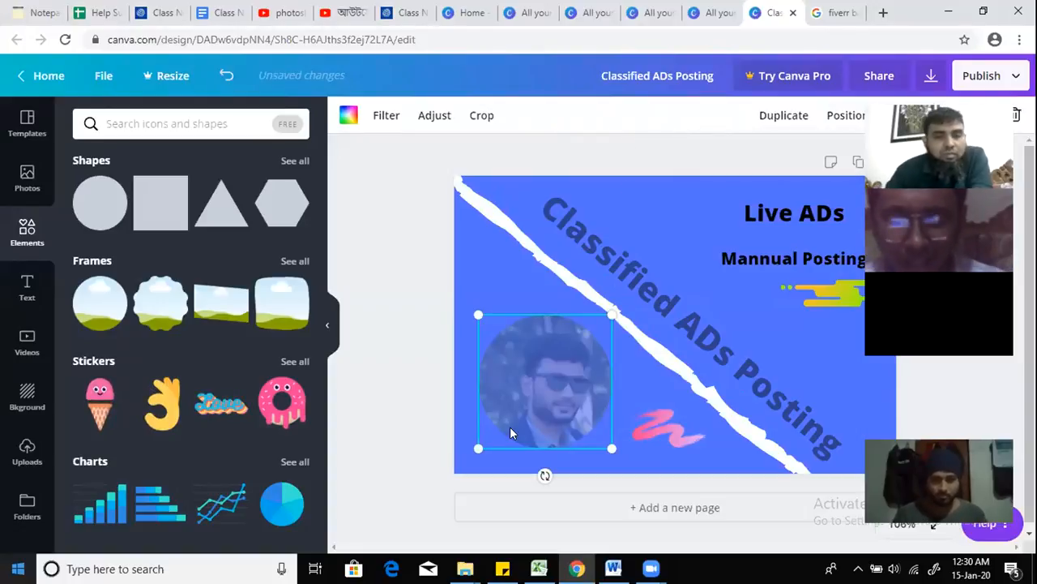
Step: Enlarge the faded circular portrait to about 574 × 574 and shift it over the banner's left side
{"action": "left_click_drag", "start_coordinate": [614, 314], "coordinate": [772, 154]}
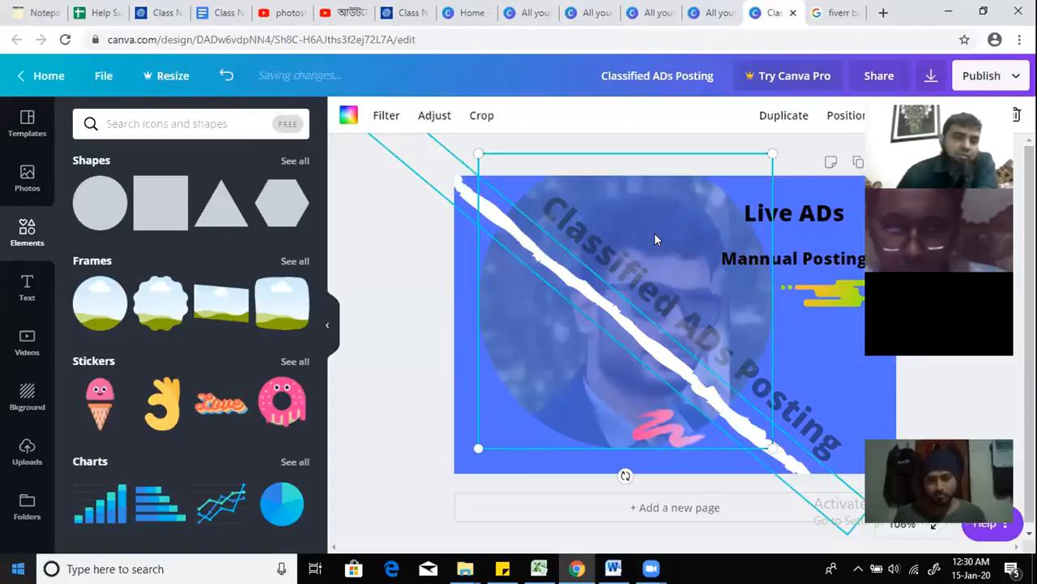
{"action": "left_click_drag", "start_coordinate": [654, 233], "coordinate": [657, 249]}
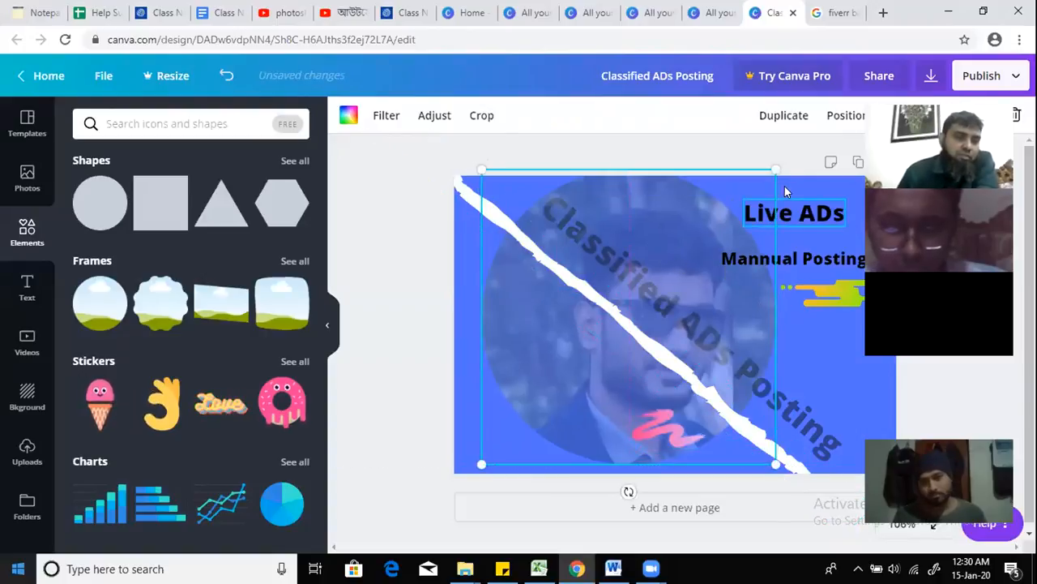
{"action": "left_click_drag", "start_coordinate": [811, 167], "coordinate": [892, 53]}
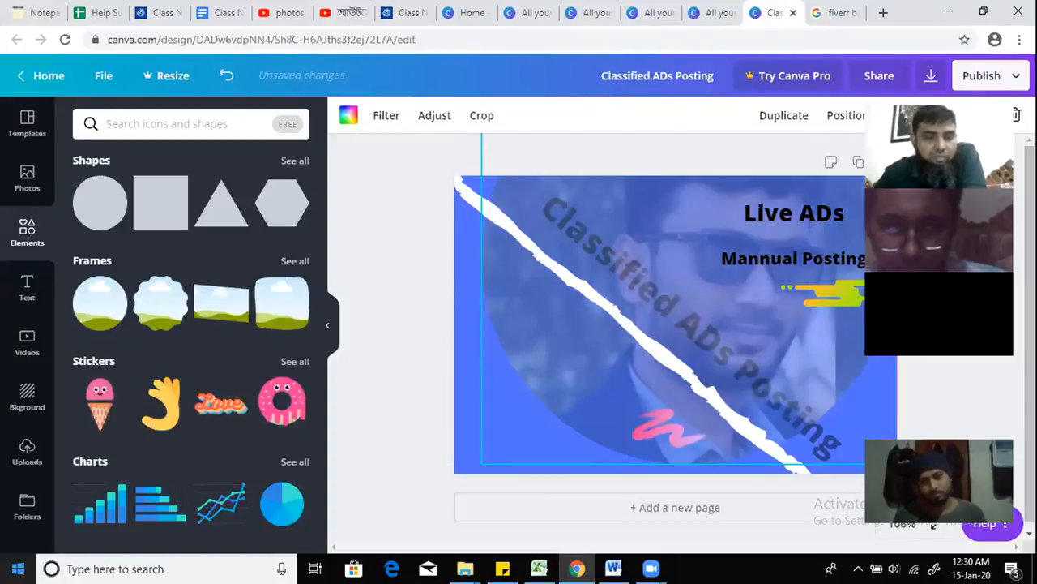
{"action": "left_click_drag", "start_coordinate": [481, 462], "coordinate": [419, 484]}
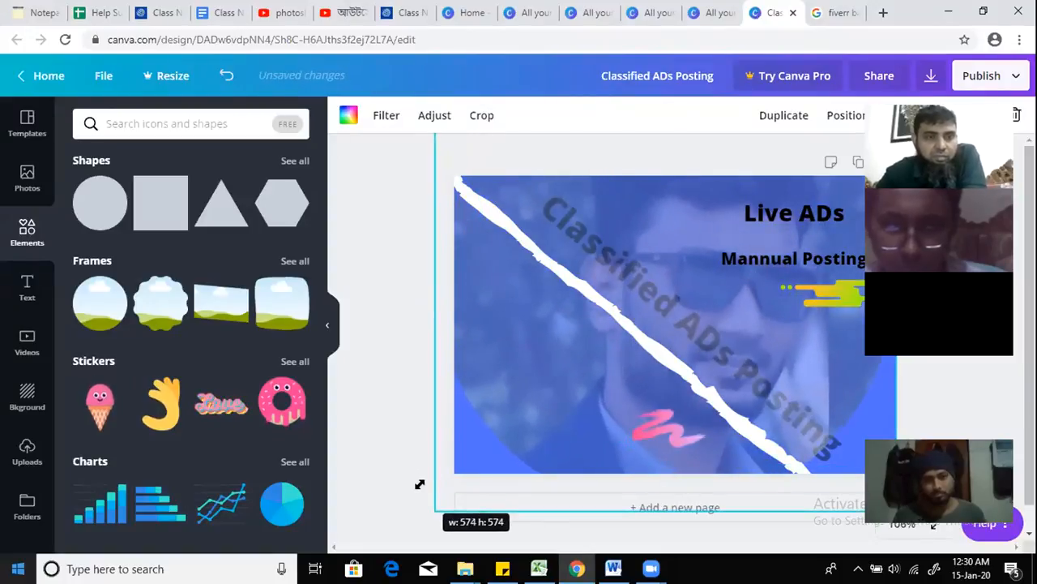
{"action": "double_click", "coordinate": [668, 304]}
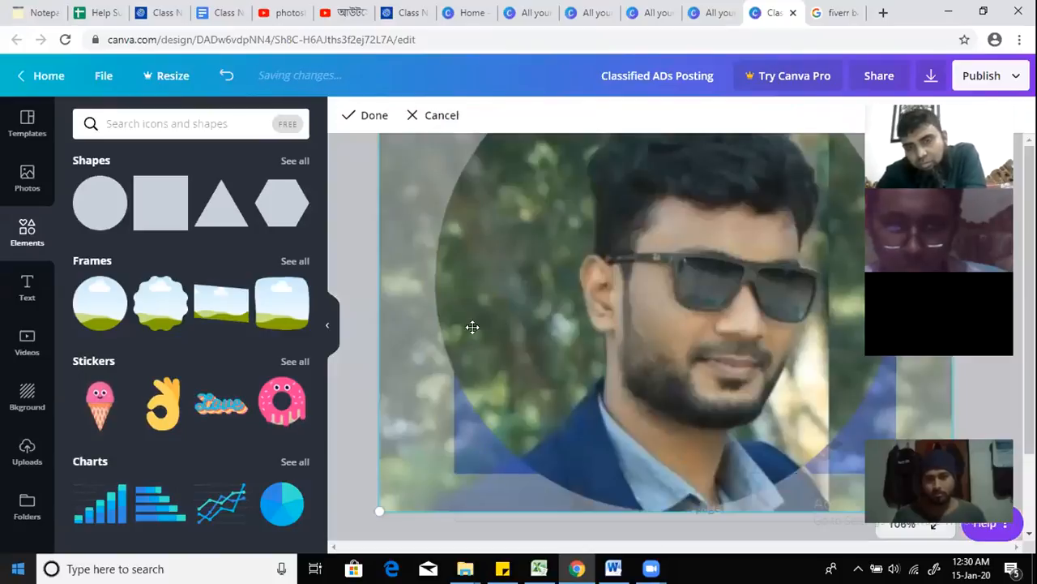
{"action": "left_click", "coordinate": [355, 355]}
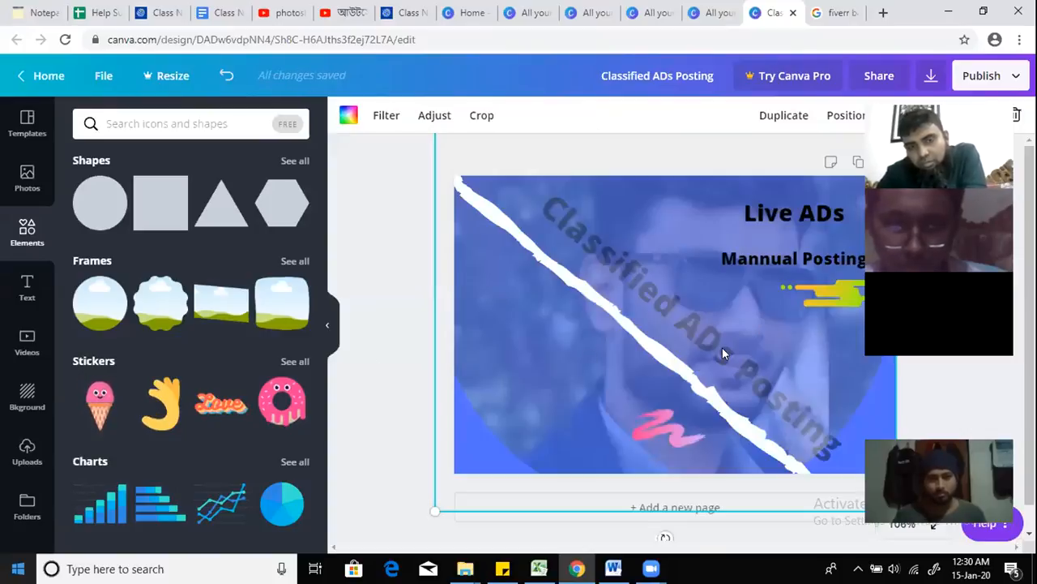
{"action": "left_click_drag", "start_coordinate": [787, 273], "coordinate": [521, 238]}
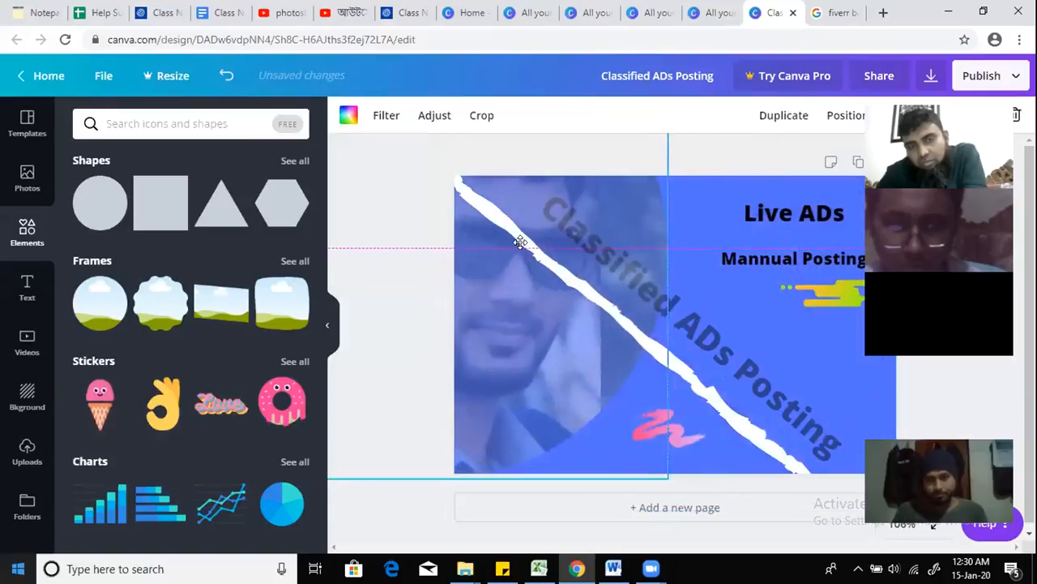
Step: Try the document palette's green on the diagonal title and return its colour to black
{"action": "left_click", "coordinate": [742, 347]}
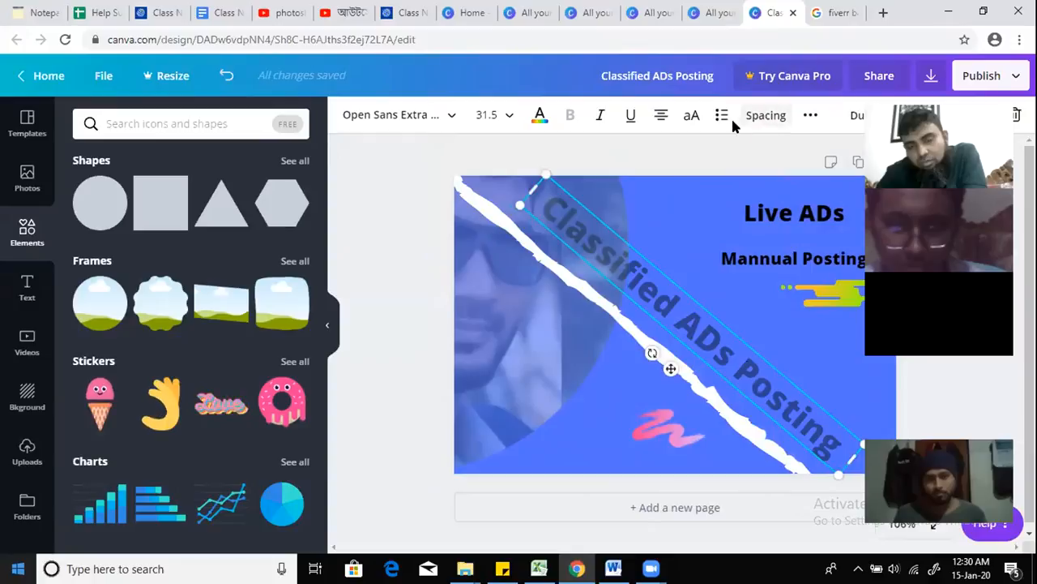
{"action": "left_click", "coordinate": [539, 118]}
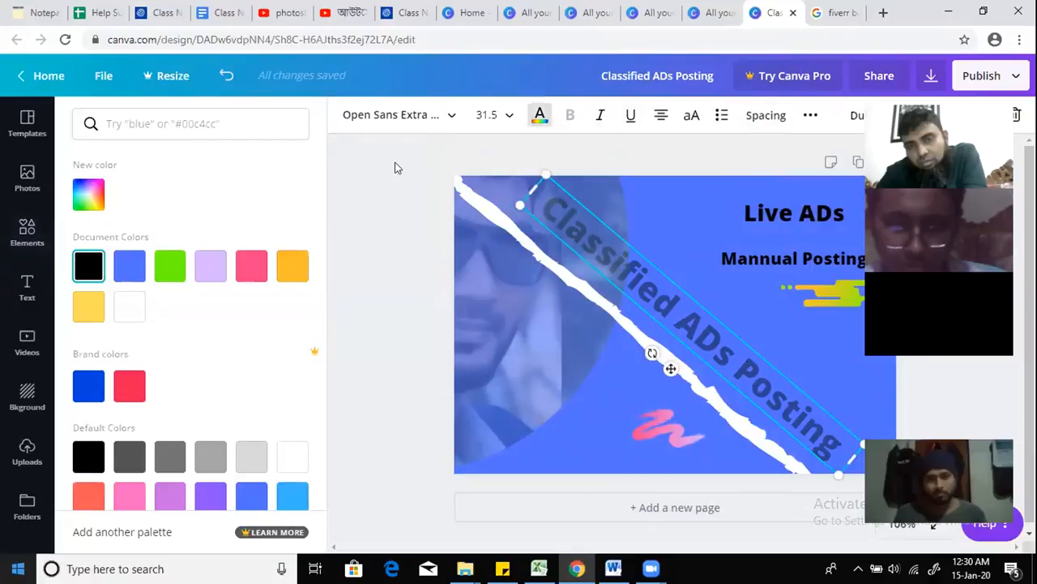
{"action": "left_click", "coordinate": [169, 267]}
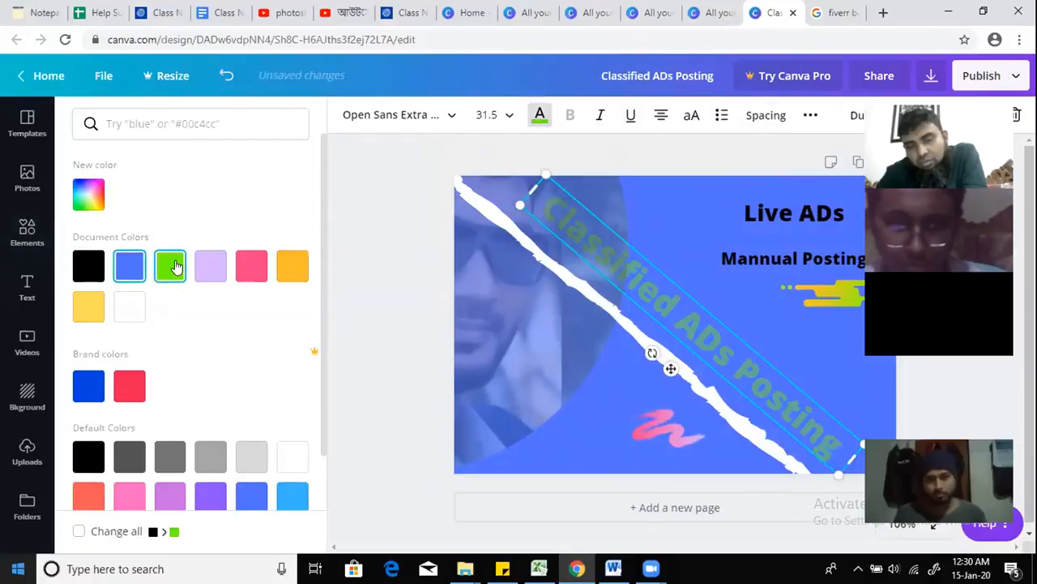
{"action": "left_click", "coordinate": [91, 457]}
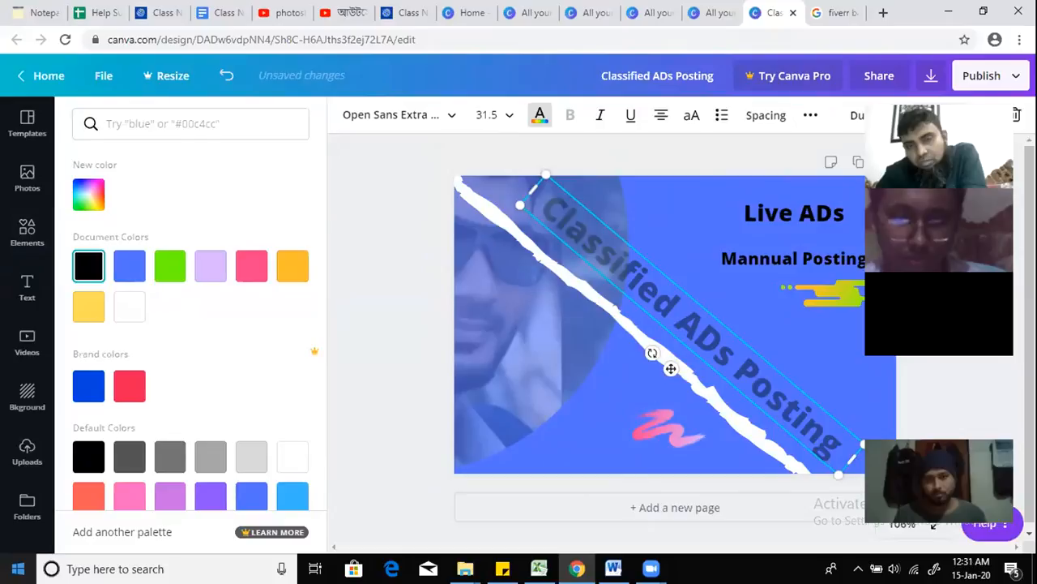
Step: Set the diagonal title's transparency value to 100
{"action": "left_click", "coordinate": [809, 118]}
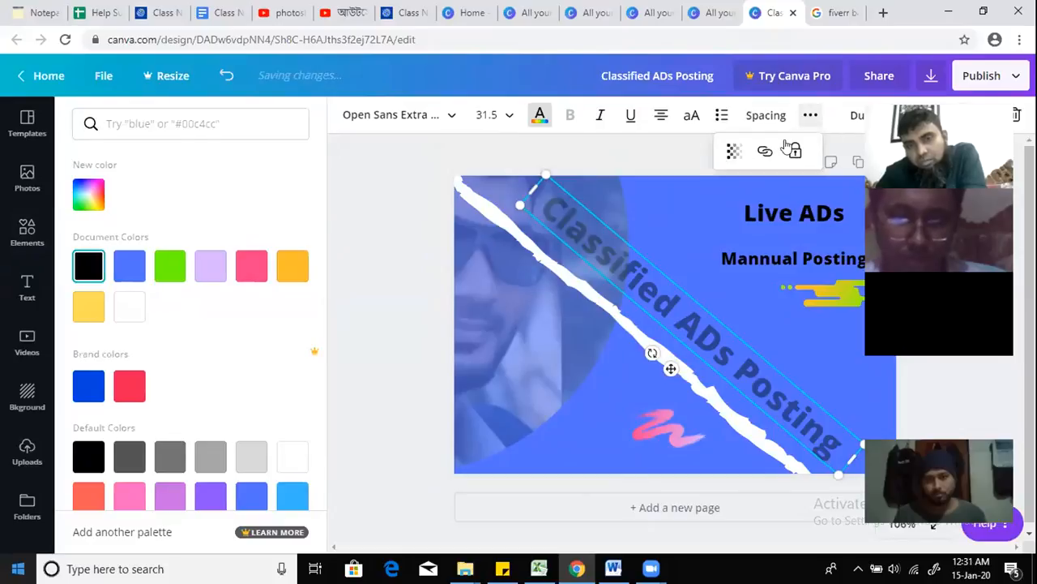
{"action": "left_click", "coordinate": [733, 152]}
{"action": "left_click_drag", "start_coordinate": [639, 192], "coordinate": [764, 209]}
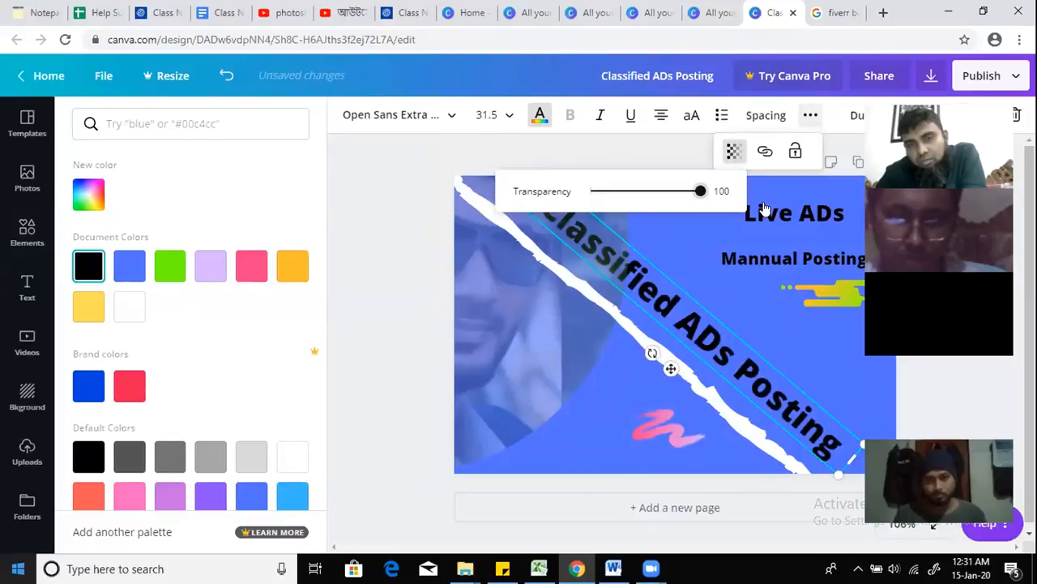
Step: Try blue and pink on the diagonal title, settle on the document palette's green, and nudge it away from the white line
{"action": "left_click", "coordinate": [81, 383]}
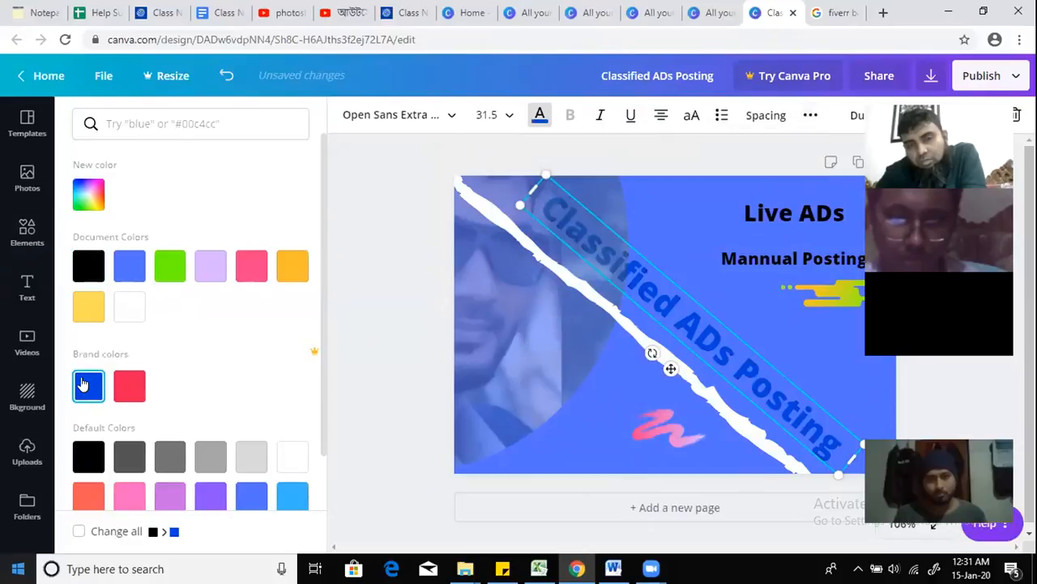
{"action": "left_click", "coordinate": [251, 267]}
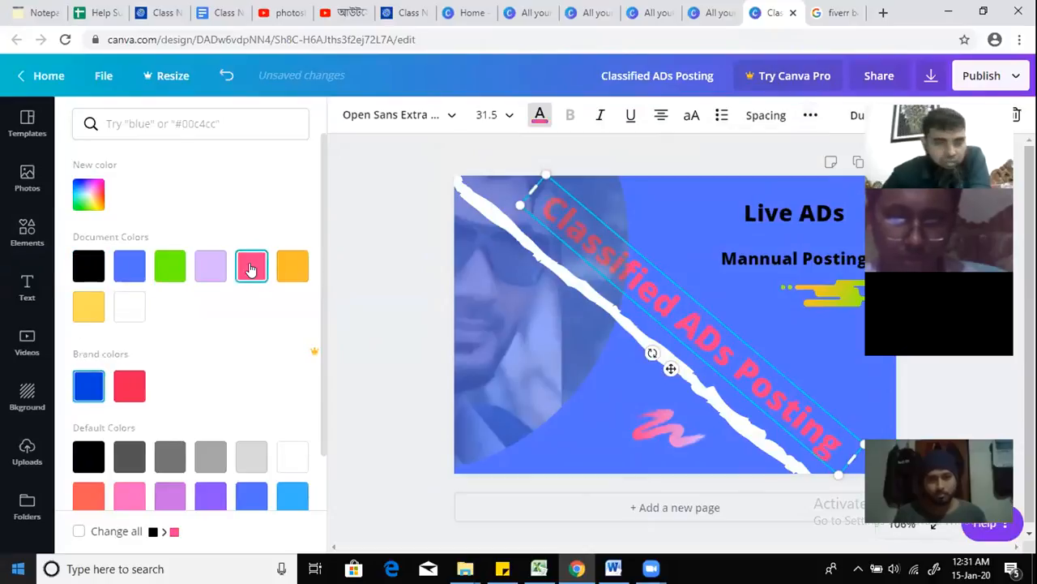
{"action": "left_click", "coordinate": [170, 266]}
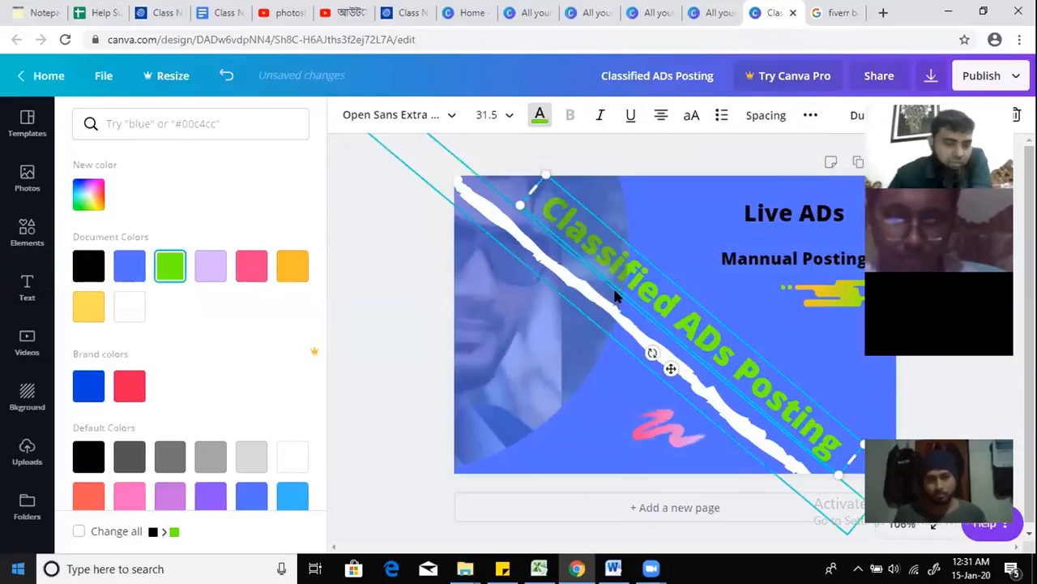
{"action": "left_click_drag", "start_coordinate": [678, 288], "coordinate": [690, 289]}
Step: Enlarge the faded portrait further and reposition it to fill the left part of the banner behind the white line
{"action": "left_click", "coordinate": [523, 346]}
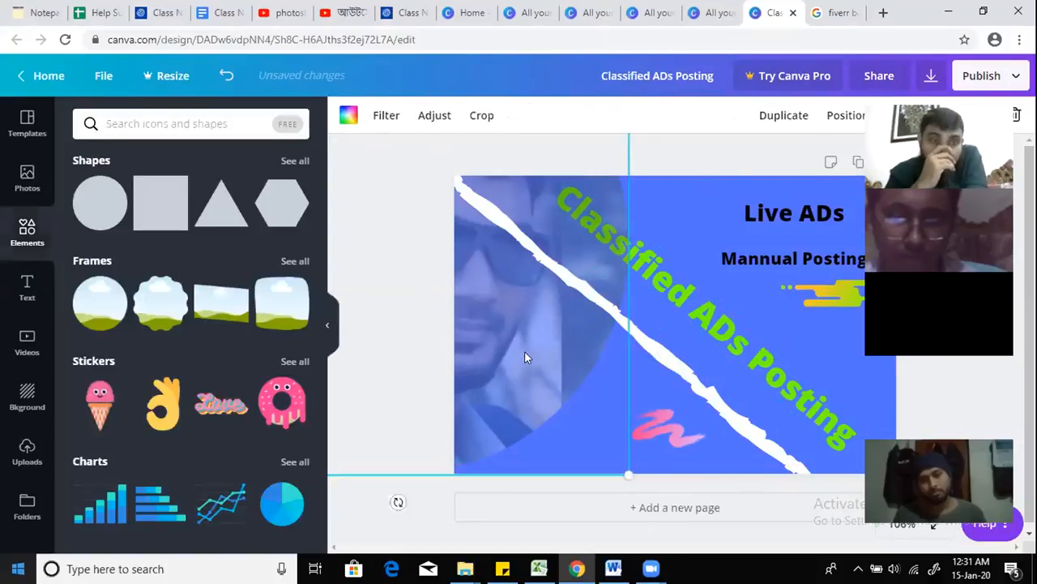
{"action": "left_click_drag", "start_coordinate": [522, 349], "coordinate": [785, 338]}
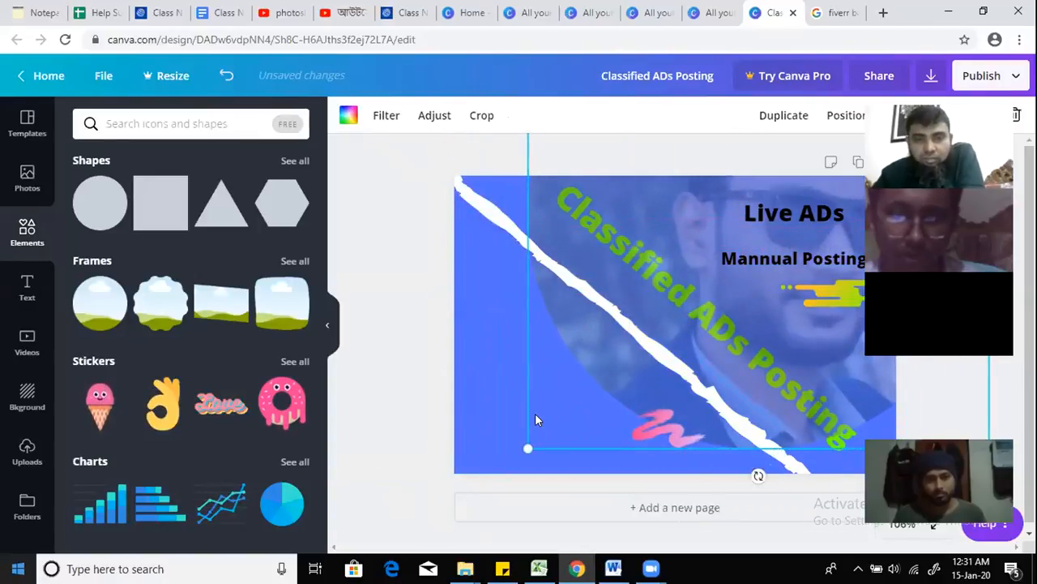
{"action": "left_click_drag", "start_coordinate": [528, 448], "coordinate": [341, 471]}
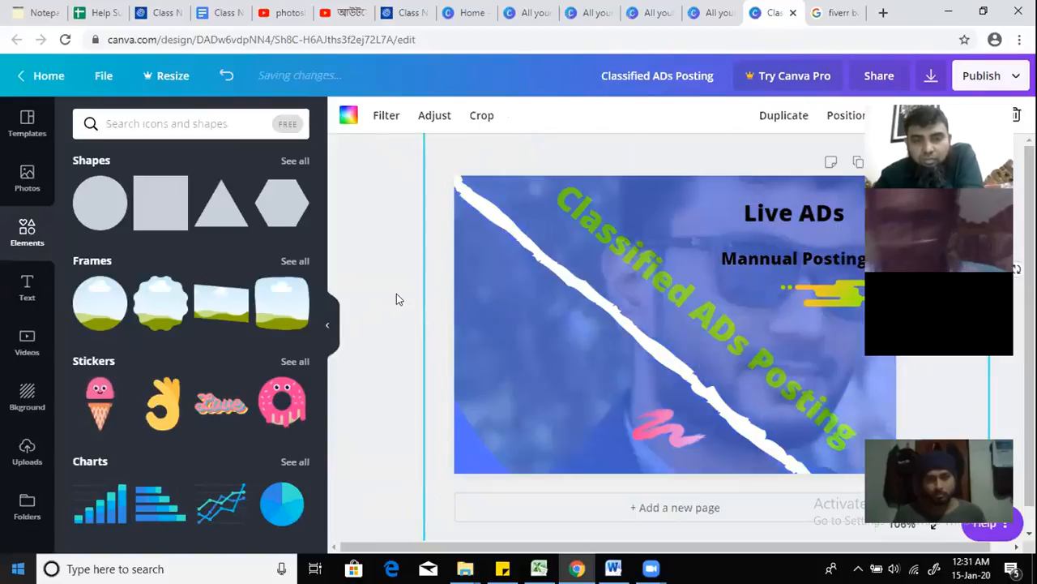
{"action": "left_click", "coordinate": [445, 446]}
{"action": "left_click_drag", "start_coordinate": [541, 420], "coordinate": [487, 428]}
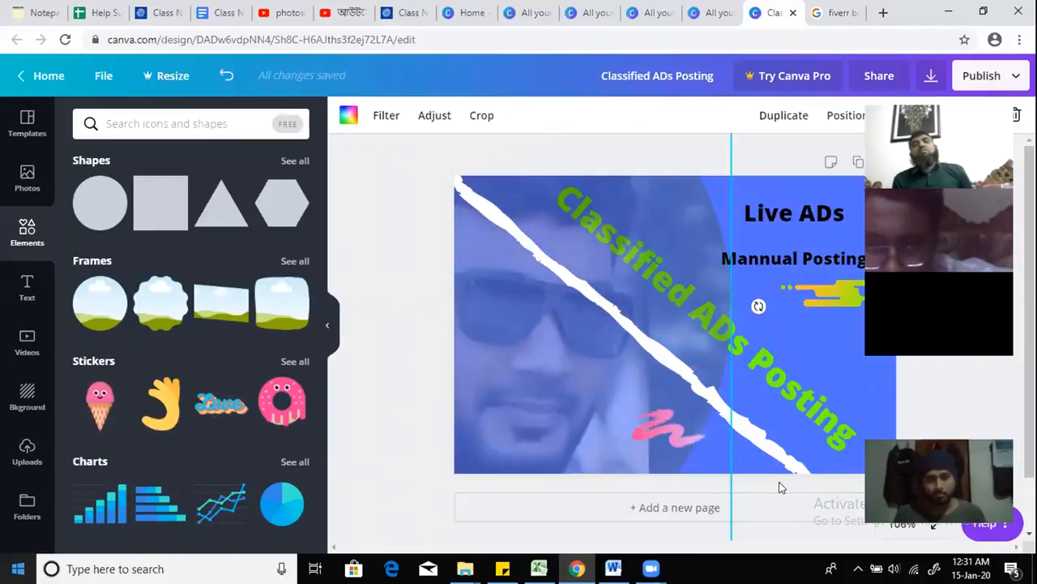
Step: Rotate the green title to horizontal and narrow its text box to about 308 wide, wrapping it onto two lines
{"action": "left_click", "coordinate": [744, 358]}
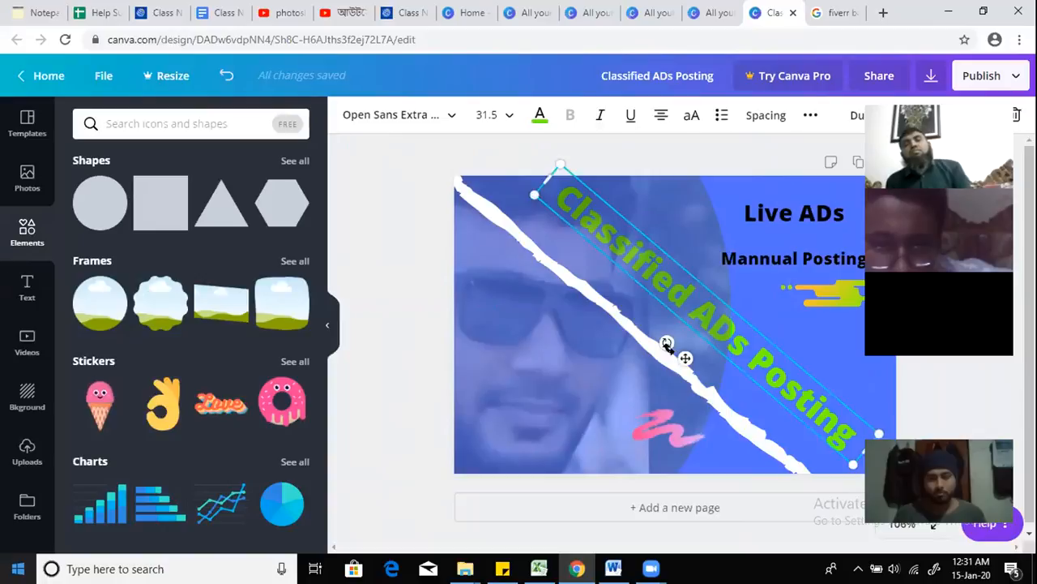
{"action": "left_click_drag", "start_coordinate": [685, 342], "coordinate": [694, 361]}
{"action": "left_click_drag", "start_coordinate": [498, 315], "coordinate": [659, 307]}
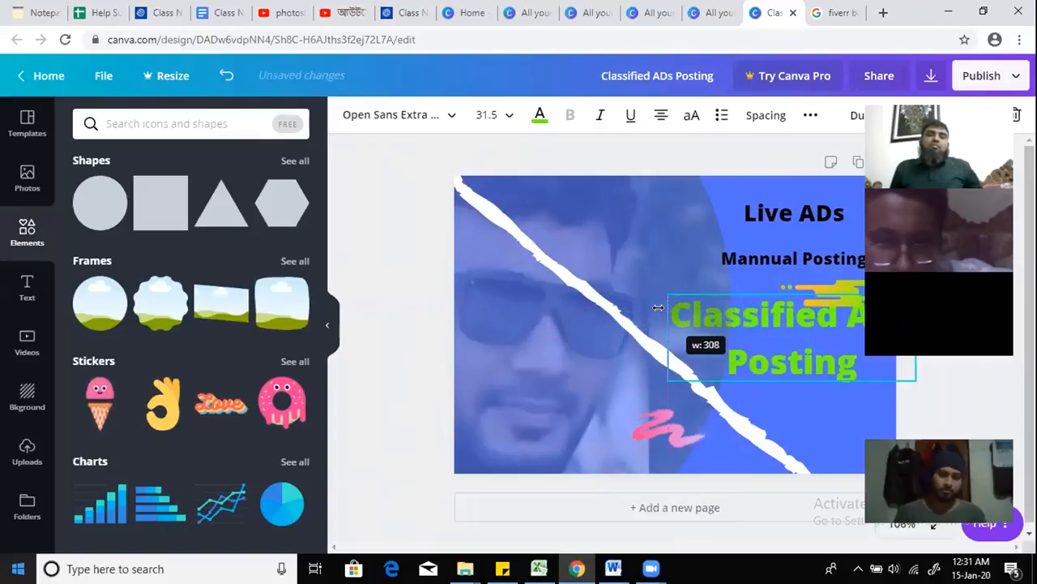
Step: Move the two-line green title lower and slightly right on the blue part of the banner
{"action": "left_click", "coordinate": [676, 208]}
{"action": "left_click_drag", "start_coordinate": [780, 324], "coordinate": [801, 351]}
{"action": "left_click", "coordinate": [719, 267]}
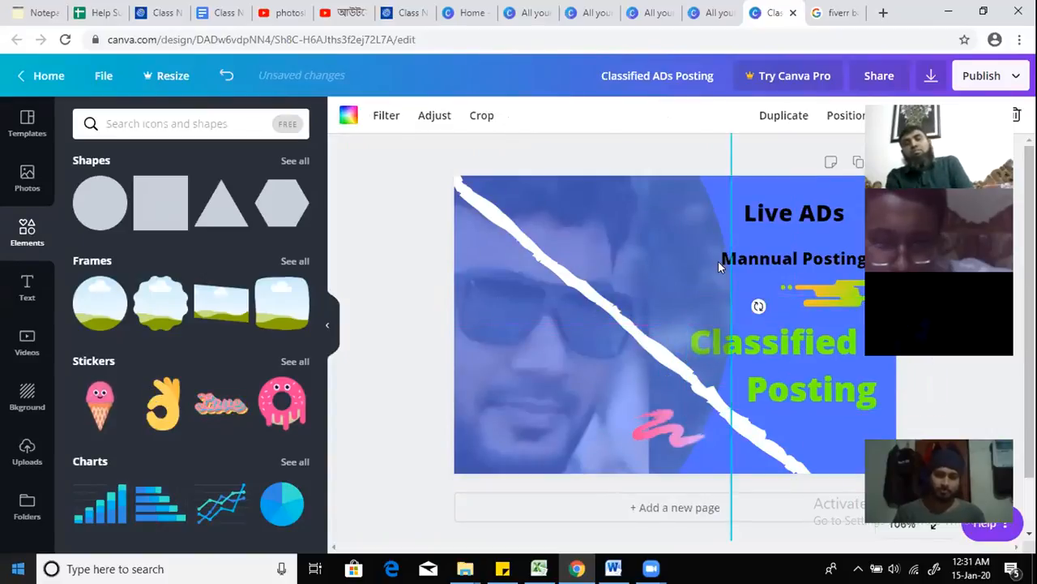
Step: Move the white brush line to the banner's lower-left corner and the pink scribble to its lower-right corner
{"action": "left_click", "coordinate": [654, 347]}
{"action": "left_click_drag", "start_coordinate": [655, 347], "coordinate": [490, 418]}
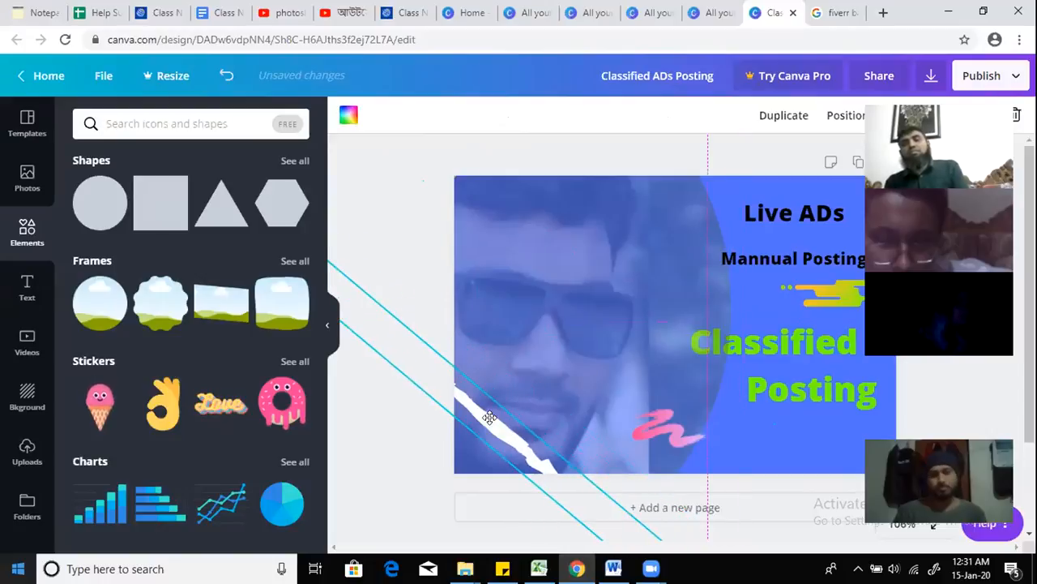
{"action": "mouse_move", "coordinate": [676, 418]}
{"action": "left_mouse_down"}
{"action": "mouse_move", "coordinate": [842, 434]}
{"action": "mouse_move", "coordinate": [851, 445]}
{"action": "left_mouse_up"}
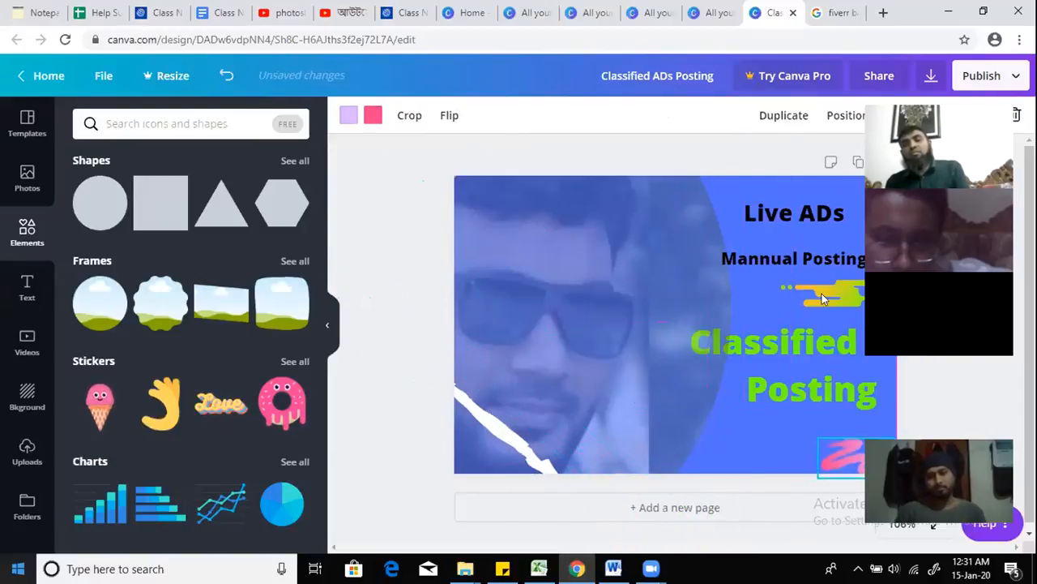
Step: Shift the "Live ADs" and "Mannual Posting" texts up and right, and raise the yellow-green graphic beneath them slightly
{"action": "left_click_drag", "start_coordinate": [795, 207], "coordinate": [817, 204]}
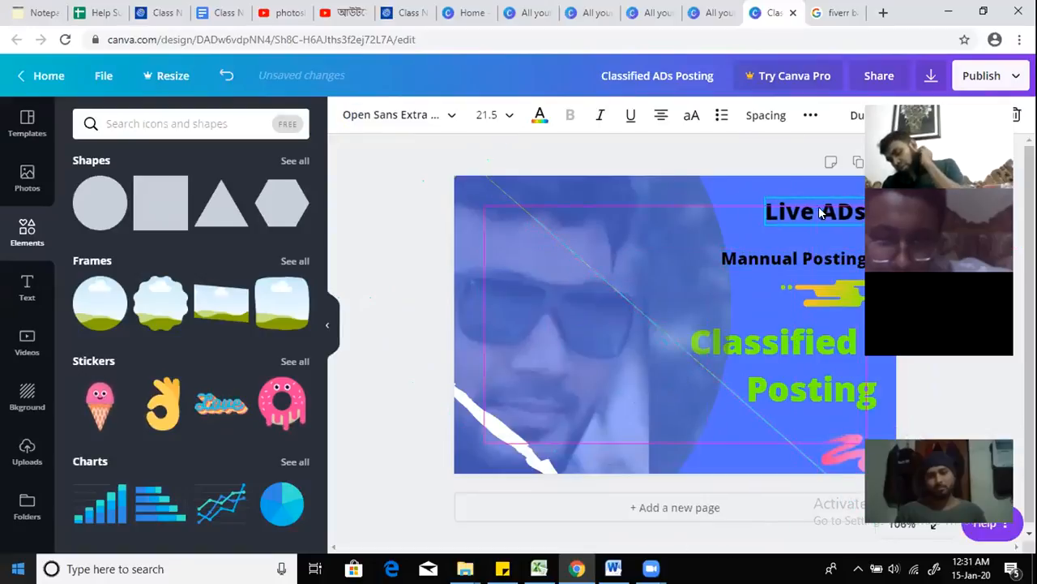
{"action": "left_click_drag", "start_coordinate": [764, 256], "coordinate": [781, 241]}
{"action": "left_click_drag", "start_coordinate": [835, 296], "coordinate": [826, 282]}
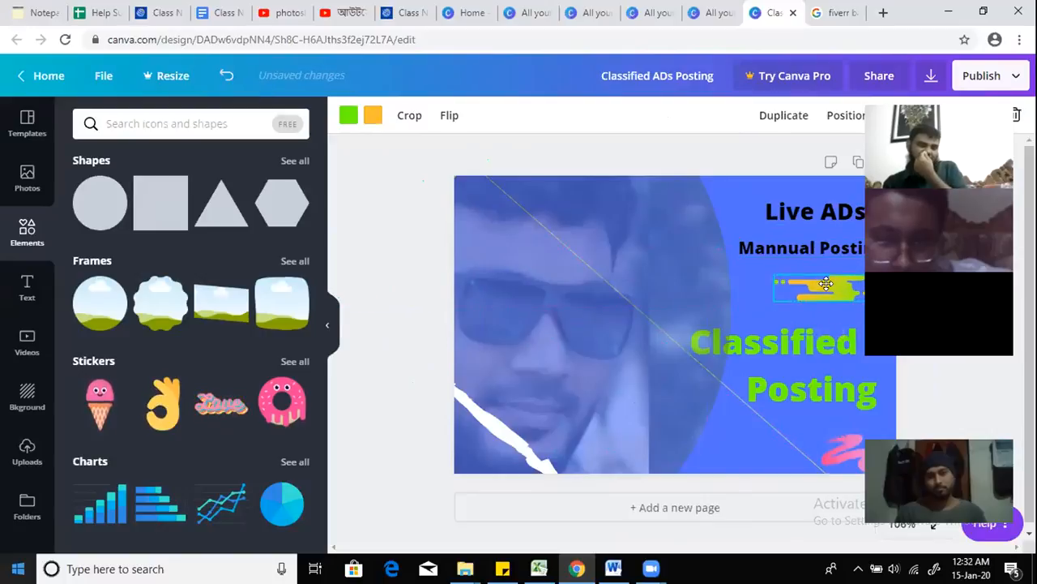
{"action": "left_click", "coordinate": [739, 203]}
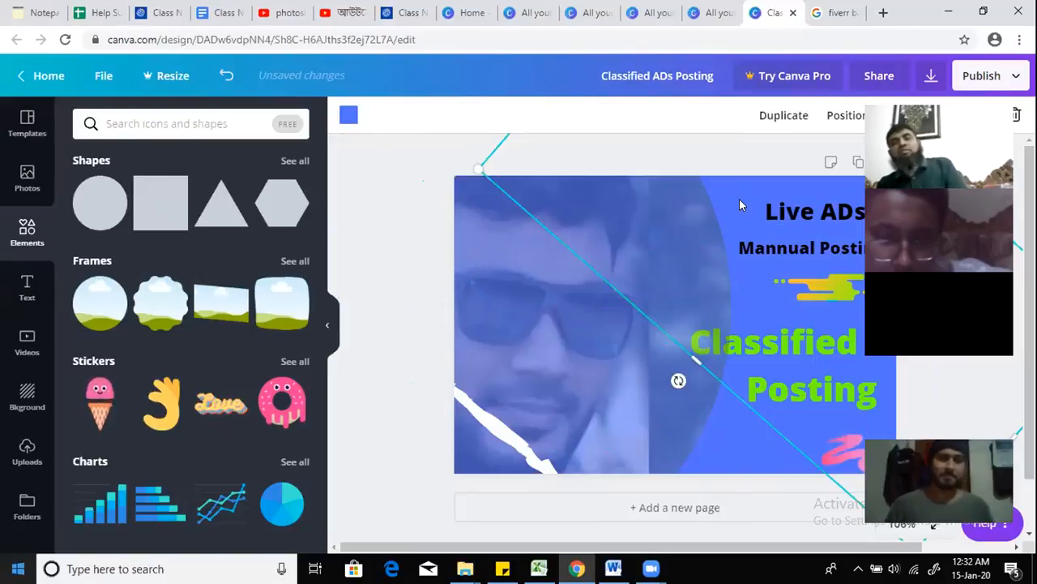
{"action": "left_click", "coordinate": [432, 293]}
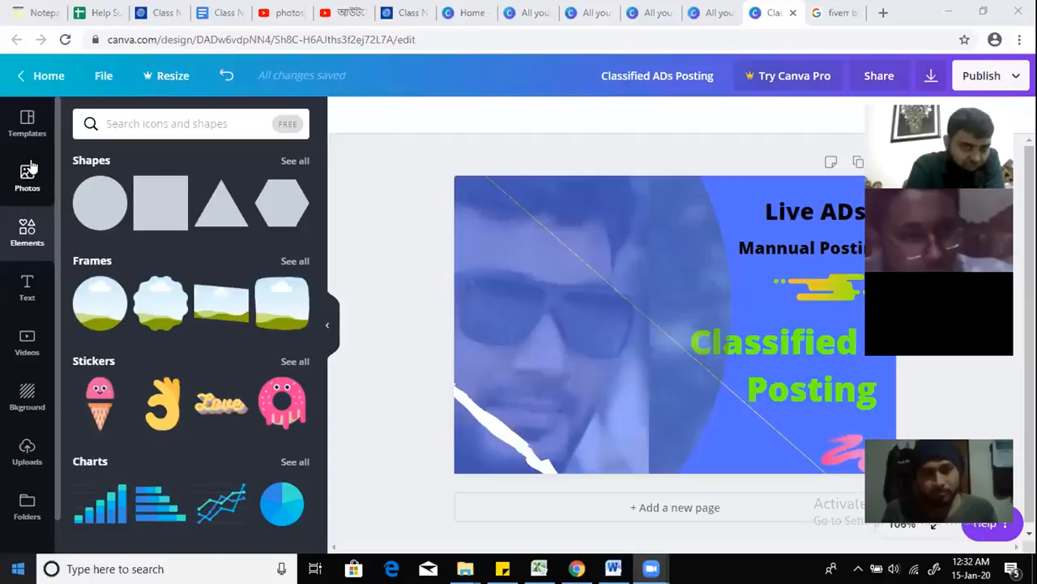
{"action": "left_click", "coordinate": [27, 123]}
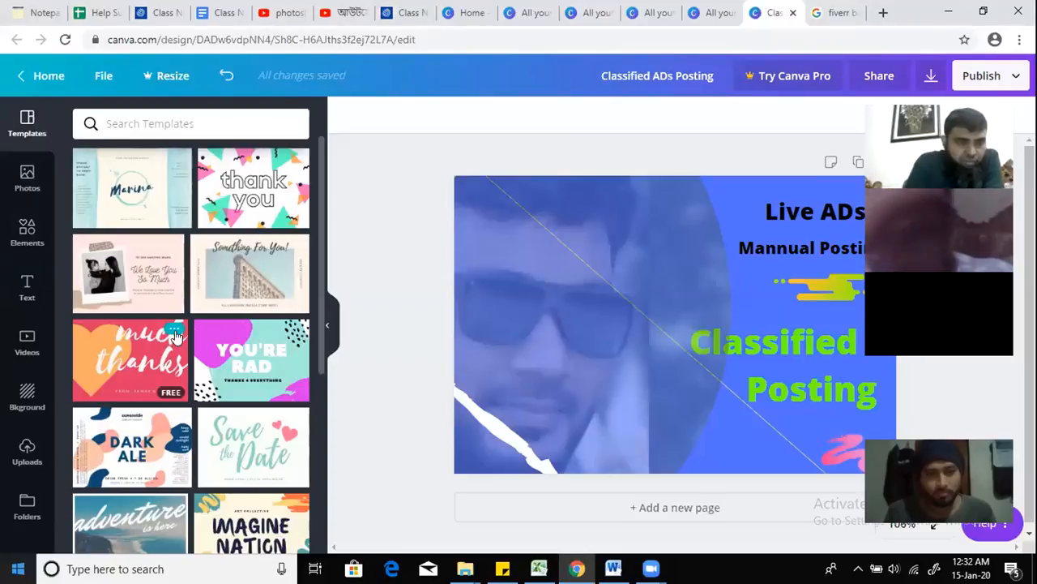
{"action": "left_click", "coordinate": [27, 173]}
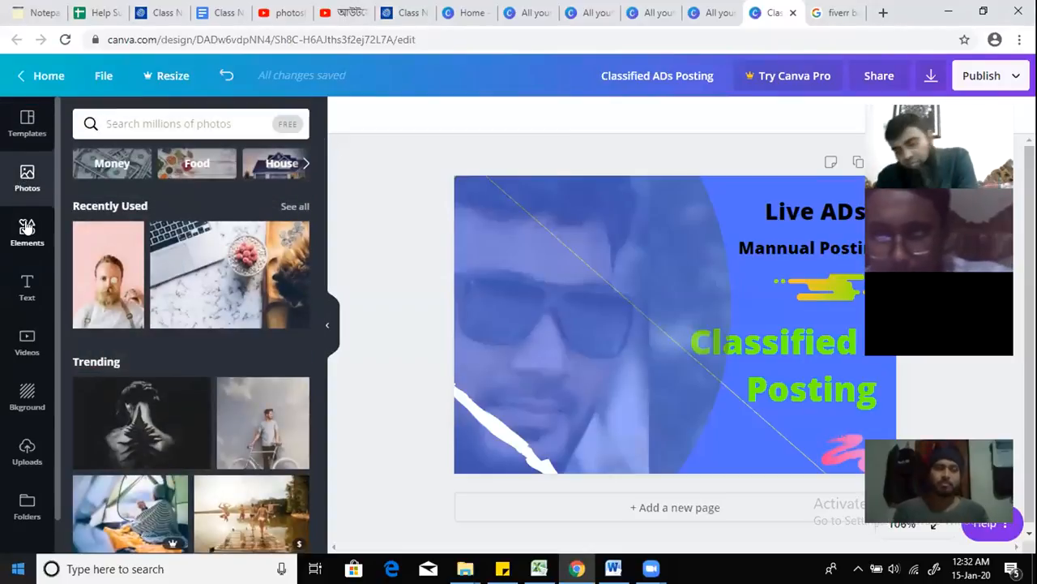
{"action": "left_click", "coordinate": [27, 228]}
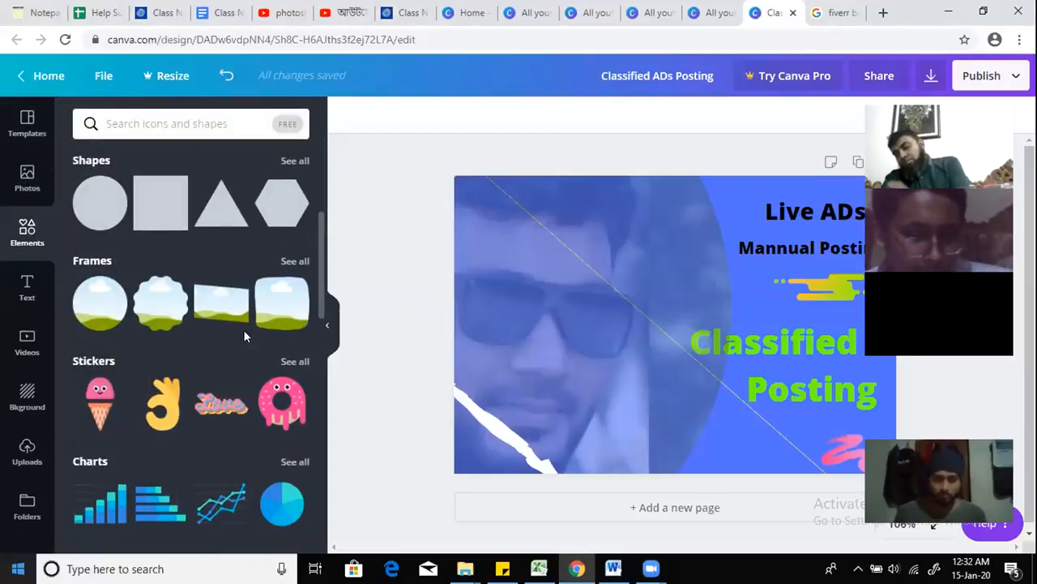
{"action": "left_click", "coordinate": [24, 290]}
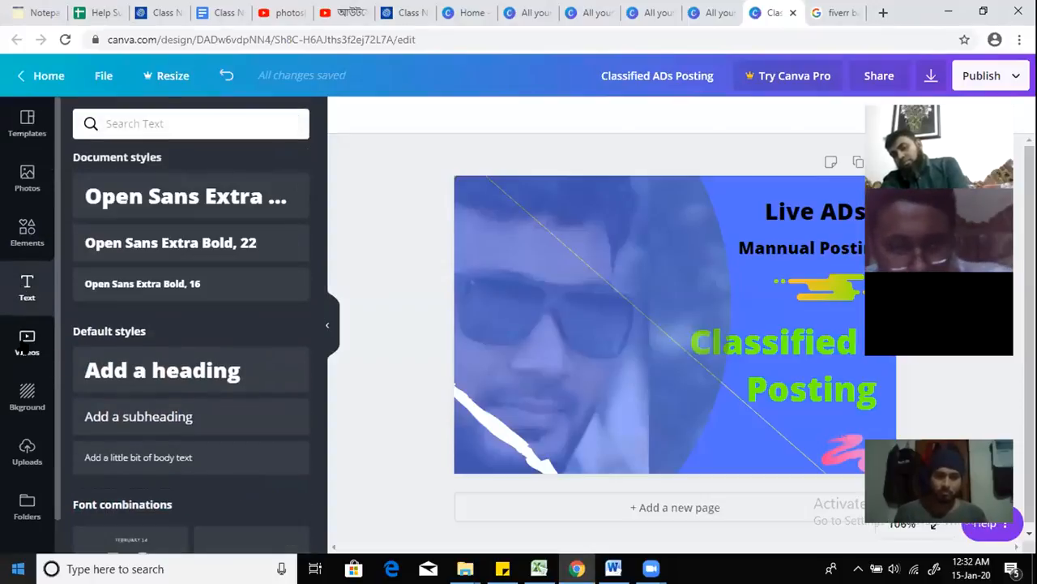
{"action": "left_click", "coordinate": [27, 395]}
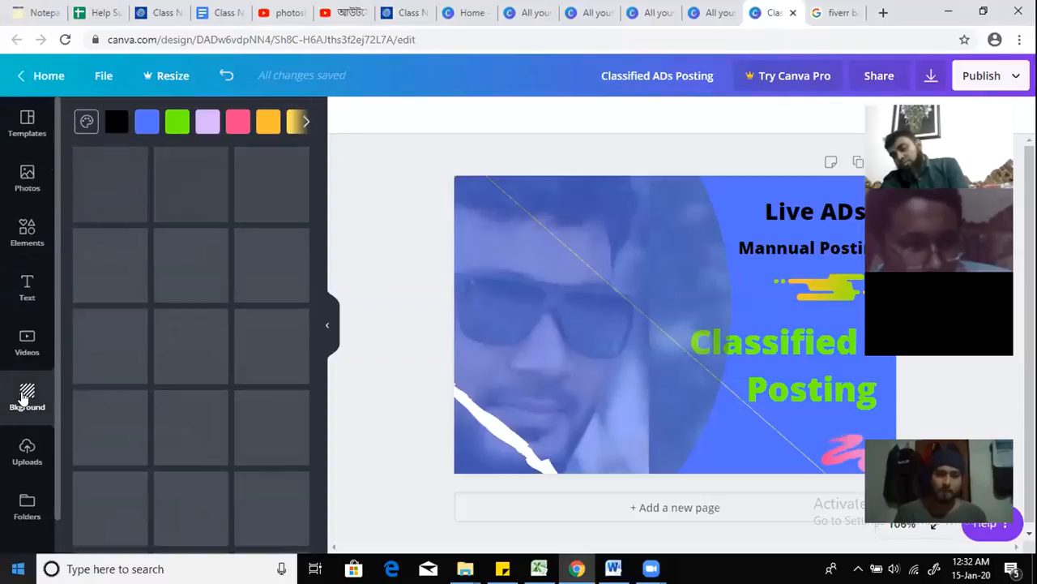